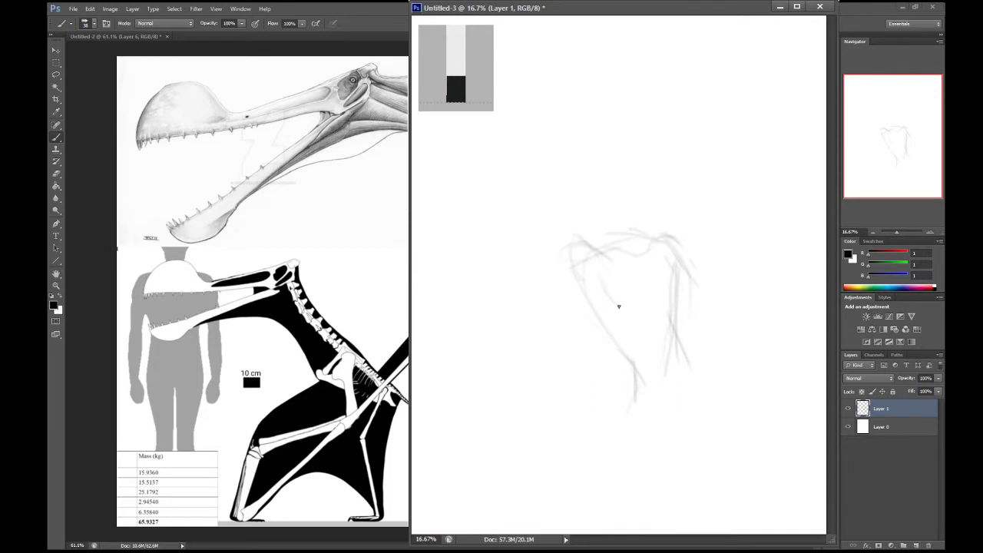
# Step: Sketch the creature's torso with loose contour lines running from the shoulders down to the hips
pyautogui.moveTo(625, 257); pyautogui.dragTo(649, 326)
pyautogui.moveTo(636, 279)
pyautogui.mouseDown()
pyautogui.moveTo(663, 364)
pyautogui.moveTo(631, 272)
pyautogui.moveTo(650, 344)
pyautogui.moveTo(627, 321)
pyautogui.moveTo(639, 378)
pyautogui.moveTo(648, 350)
pyautogui.moveTo(682, 410)
pyautogui.moveTo(679, 396)
pyautogui.moveTo(641, 381)
pyautogui.moveTo(654, 397)
pyautogui.moveTo(631, 361)
pyautogui.moveTo(643, 390)
pyautogui.moveTo(674, 393)
pyautogui.moveTo(683, 411)
pyautogui.moveTo(690, 375)
pyautogui.moveTo(679, 347)
pyautogui.moveTo(690, 388)
pyautogui.moveTo(670, 334)
pyautogui.moveTo(680, 358)
pyautogui.moveTo(678, 268)
pyautogui.moveTo(653, 251)
pyautogui.moveTo(665, 336)
pyautogui.moveTo(681, 281)
pyautogui.mouseUp()
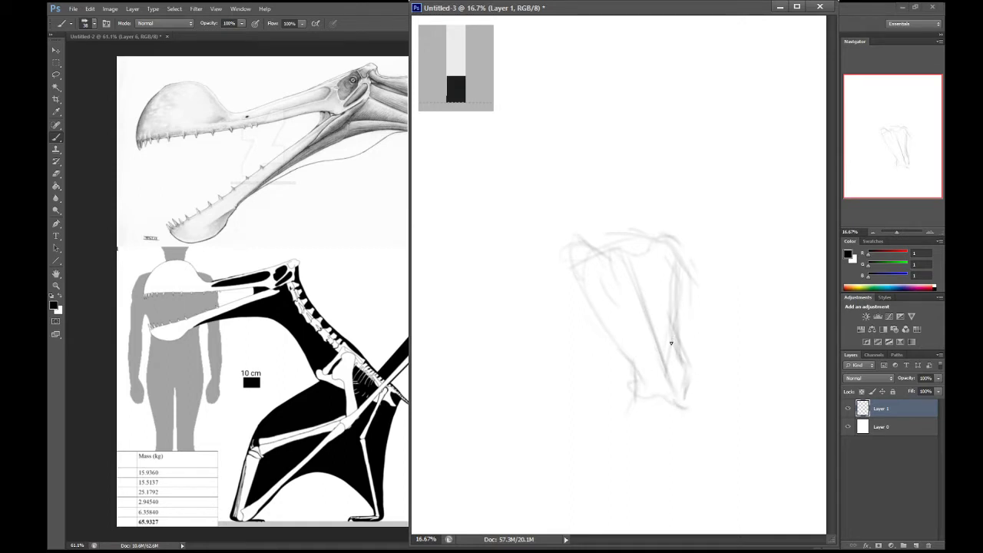
pyautogui.moveTo(676, 327); pyautogui.dragTo(680, 260)
# Step: Sketch the upper legs as rough lines angling down and outward from both sides of the hips
pyautogui.moveTo(586, 7); pyautogui.dragTo(695, 31)
pyautogui.moveTo(617, 410)
pyautogui.mouseDown()
pyautogui.moveTo(615, 443)
pyautogui.moveTo(627, 388)
pyautogui.moveTo(607, 489)
pyautogui.mouseUp()
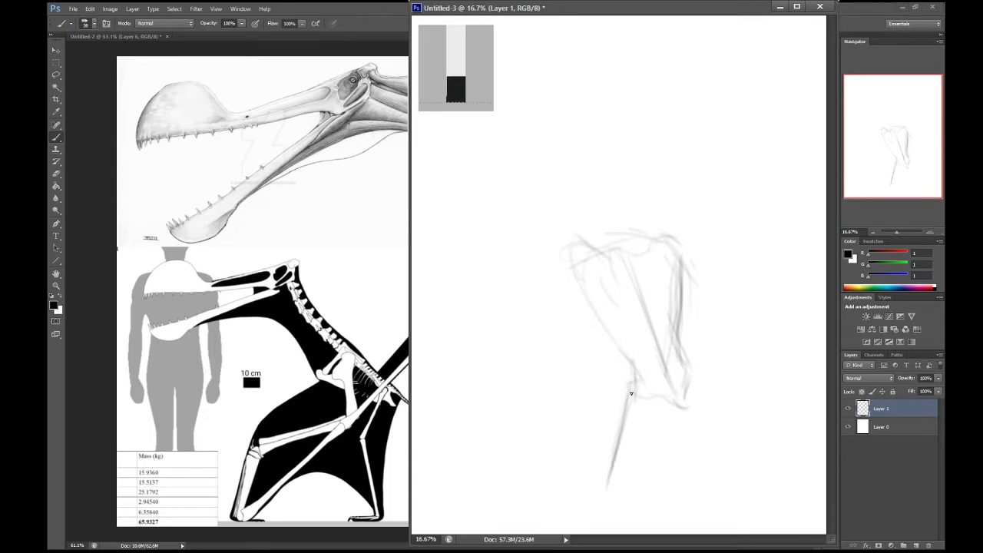
pyautogui.moveTo(634, 394)
pyautogui.mouseDown()
pyautogui.moveTo(594, 487)
pyautogui.moveTo(643, 419)
pyautogui.moveTo(693, 428)
pyautogui.moveTo(703, 450)
pyautogui.moveTo(689, 416)
pyautogui.mouseUp()
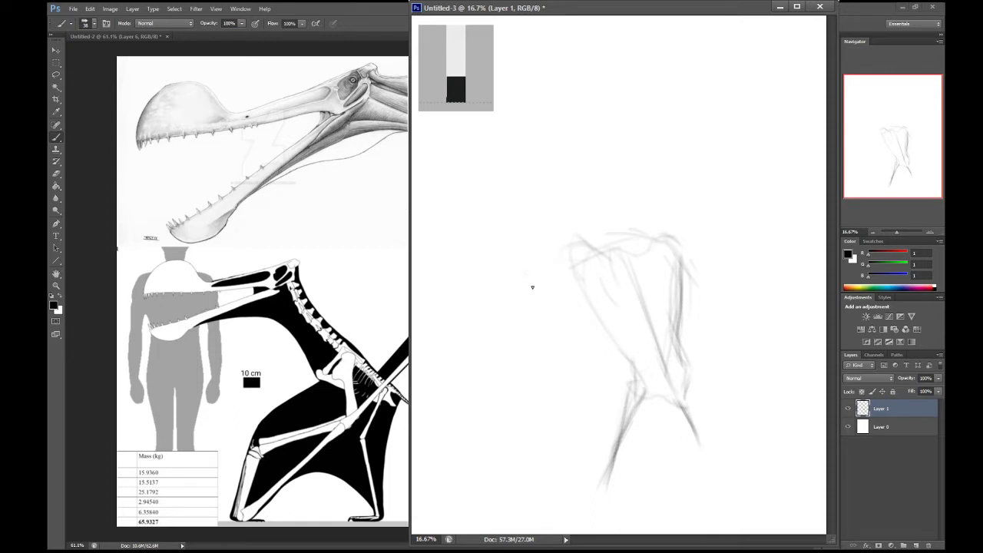
# Step: Sketch both upper arms as rough bone shapes hanging outward from the shoulders of the torso
pyautogui.moveTo(533, 287); pyautogui.dragTo(538, 269)
pyautogui.moveTo(555, 259)
pyautogui.mouseDown()
pyautogui.moveTo(582, 274)
pyautogui.moveTo(564, 254)
pyautogui.moveTo(534, 275)
pyautogui.moveTo(545, 323)
pyautogui.moveTo(532, 279)
pyautogui.moveTo(548, 303)
pyautogui.mouseUp()
pyautogui.moveTo(534, 339)
pyautogui.mouseDown()
pyautogui.moveTo(542, 292)
pyautogui.moveTo(567, 292)
pyautogui.moveTo(578, 273)
pyautogui.moveTo(571, 261)
pyautogui.moveTo(571, 291)
pyautogui.moveTo(525, 343)
pyautogui.moveTo(542, 369)
pyautogui.mouseUp()
pyautogui.moveTo(569, 290); pyautogui.dragTo(544, 352)
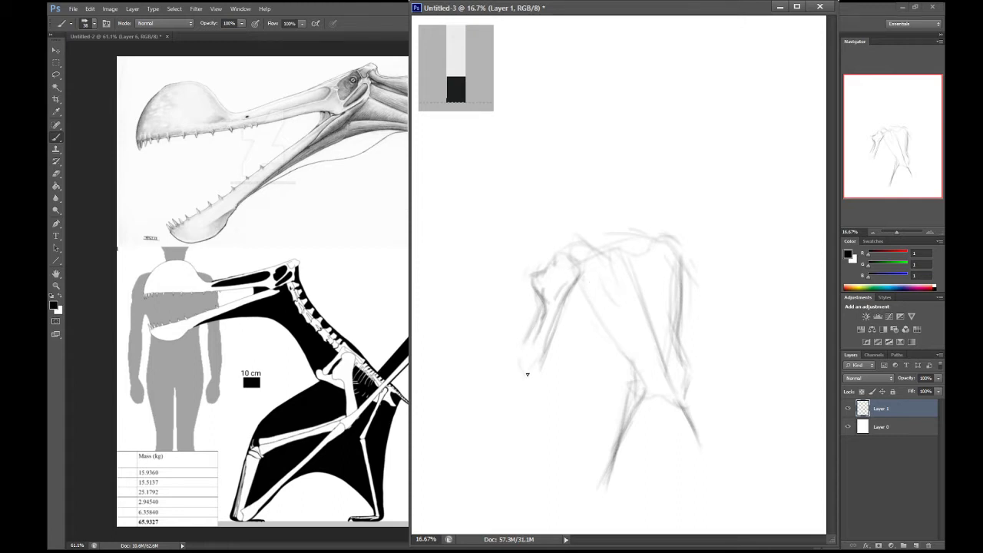
pyautogui.moveTo(525, 374)
pyautogui.mouseDown()
pyautogui.moveTo(520, 351)
pyautogui.moveTo(540, 335)
pyautogui.mouseUp()
pyautogui.moveTo(675, 245)
pyautogui.mouseDown()
pyautogui.moveTo(706, 273)
pyautogui.moveTo(693, 247)
pyautogui.moveTo(702, 265)
pyautogui.moveTo(671, 252)
pyautogui.moveTo(734, 326)
pyautogui.mouseUp()
pyautogui.moveTo(708, 267)
pyautogui.mouseDown()
pyautogui.moveTo(745, 320)
pyautogui.moveTo(731, 299)
pyautogui.moveTo(716, 304)
pyautogui.moveTo(750, 332)
pyautogui.mouseUp()
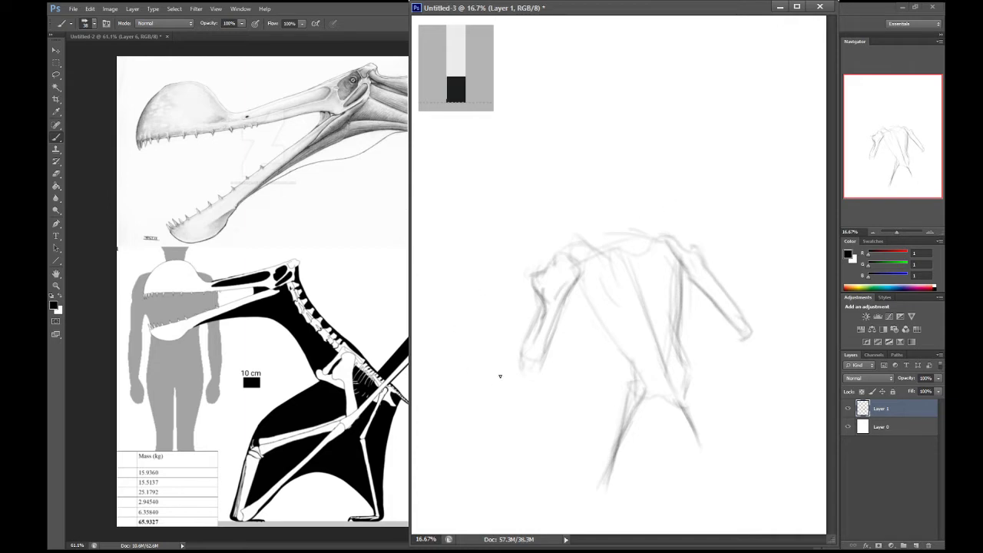
# Step: Sketch the left forearm as a long horizontal bone extending outward from the elbow
pyautogui.moveTo(446, 380)
pyautogui.mouseDown()
pyautogui.moveTo(504, 370)
pyautogui.moveTo(461, 368)
pyautogui.moveTo(482, 363)
pyautogui.moveTo(521, 363)
pyautogui.mouseUp()
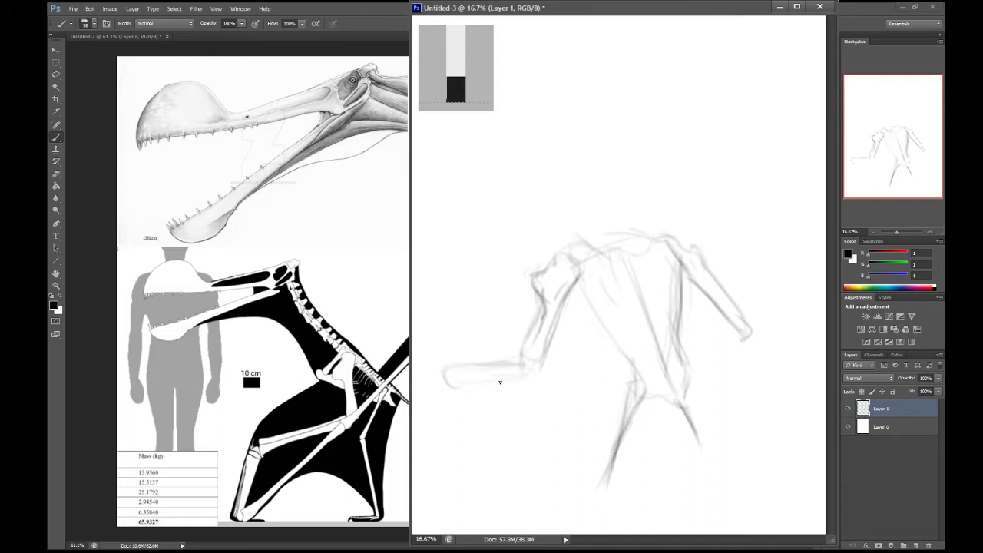
pyautogui.moveTo(446, 386); pyautogui.dragTo(525, 388)
pyautogui.moveTo(454, 377); pyautogui.dragTo(530, 376)
# Step: Sketch the long vertical hand segment dropping from the outer end of the left forearm
pyautogui.moveTo(444, 383); pyautogui.dragTo(444, 411)
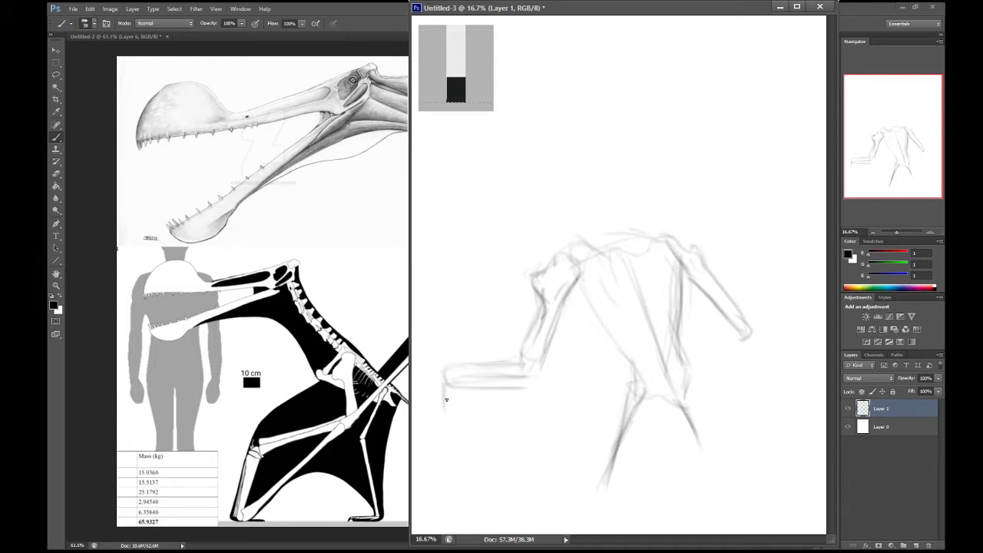
pyautogui.moveTo(440, 381); pyautogui.dragTo(434, 444)
pyautogui.moveTo(439, 392)
pyautogui.mouseDown()
pyautogui.moveTo(432, 461)
pyautogui.moveTo(442, 388)
pyautogui.moveTo(463, 392)
pyautogui.moveTo(443, 465)
pyautogui.mouseUp()
pyautogui.moveTo(435, 415)
pyautogui.mouseDown()
pyautogui.moveTo(433, 492)
pyautogui.moveTo(427, 483)
pyautogui.moveTo(434, 498)
pyautogui.moveTo(443, 465)
pyautogui.moveTo(440, 502)
pyautogui.mouseUp()
pyautogui.moveTo(445, 455); pyautogui.dragTo(440, 490)
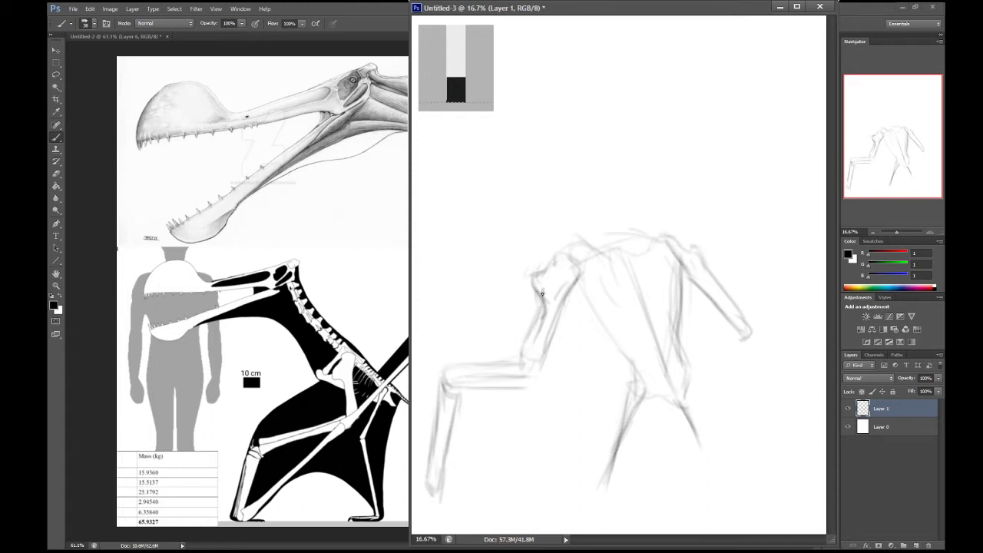
pyautogui.moveTo(443, 373); pyautogui.dragTo(454, 352)
# Step: Reorder Layer 6 directly above Layer 1 in the Untitled-2 reference document, and return to the Untitled-3 sketch
pyautogui.moveTo(574, 10); pyautogui.dragTo(608, 3)
pyautogui.click(246, 117)
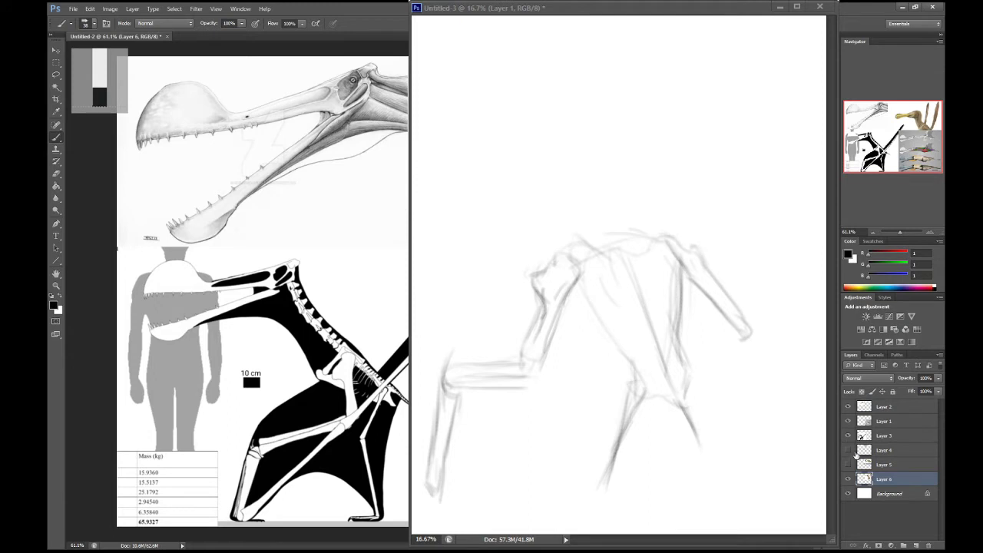
pyautogui.moveTo(886, 480); pyautogui.dragTo(880, 421)
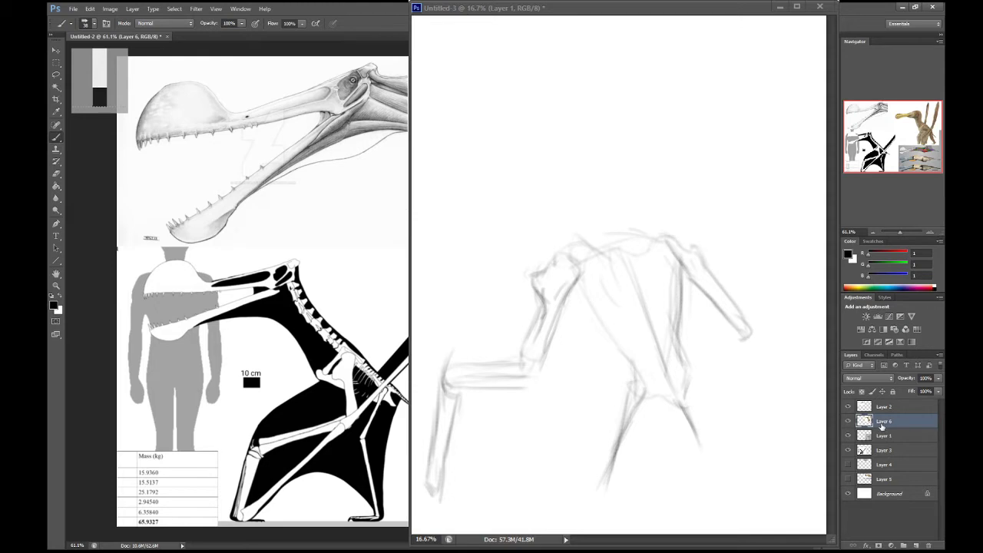
pyautogui.moveTo(866, 423); pyautogui.dragTo(654, 14)
pyautogui.moveTo(399, 110); pyautogui.dragTo(818, 24)
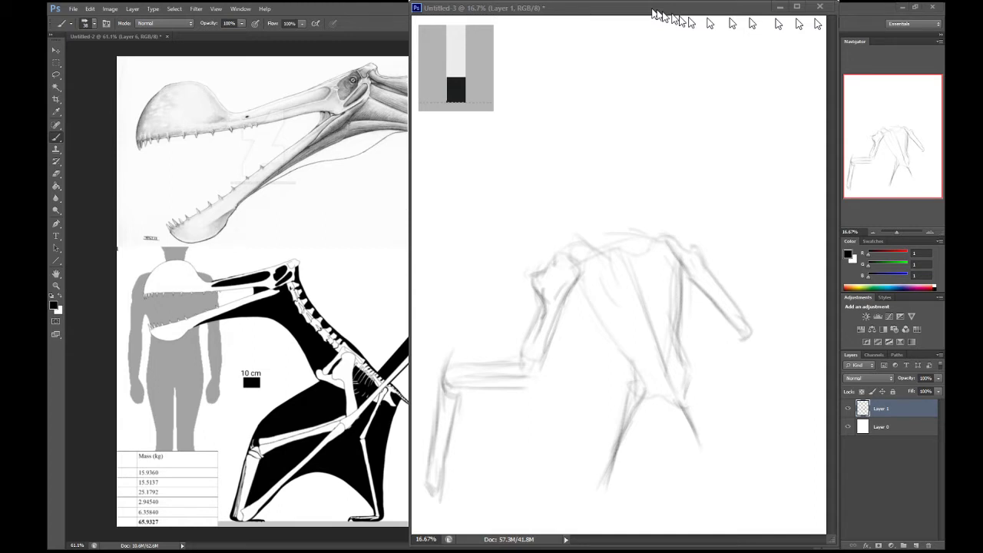
pyautogui.moveTo(818, 24); pyautogui.dragTo(632, 28)
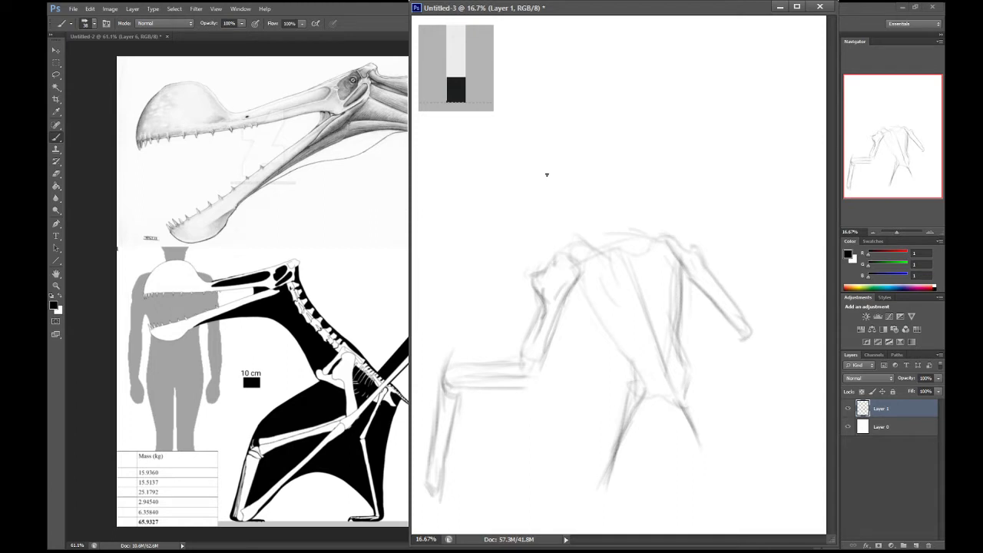
# Step: Move the sketch layer up on the canvas to leave free space below the legs
pyautogui.click(56, 50)
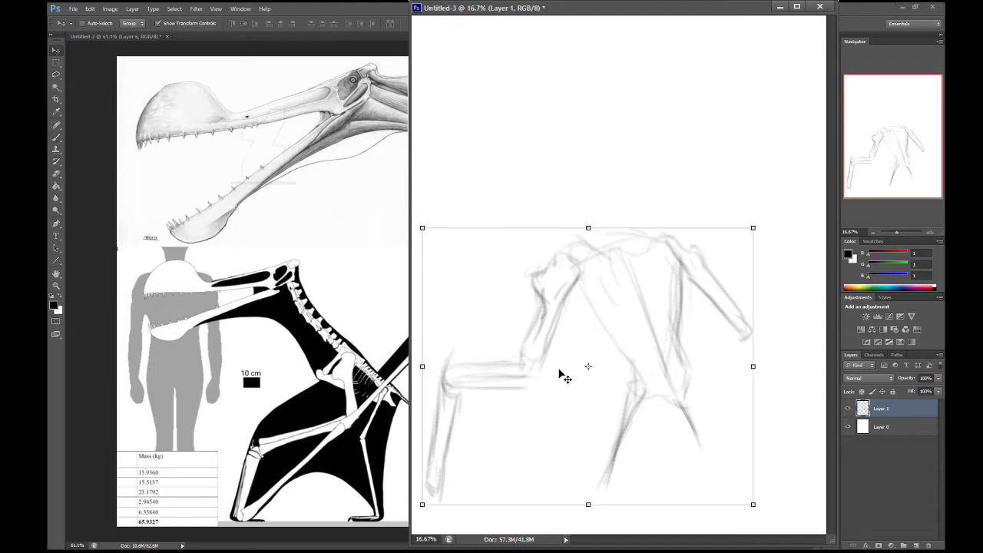
pyautogui.moveTo(559, 371)
pyautogui.mouseDown()
pyautogui.moveTo(575, 228)
pyautogui.moveTo(568, 199)
pyautogui.mouseUp()
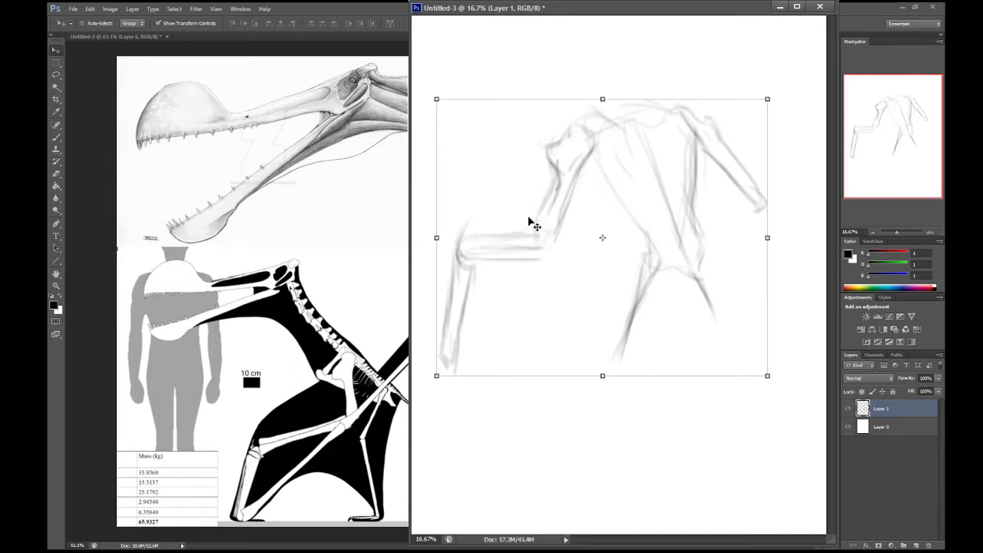
pyautogui.moveTo(505, 217); pyautogui.dragTo(508, 271)
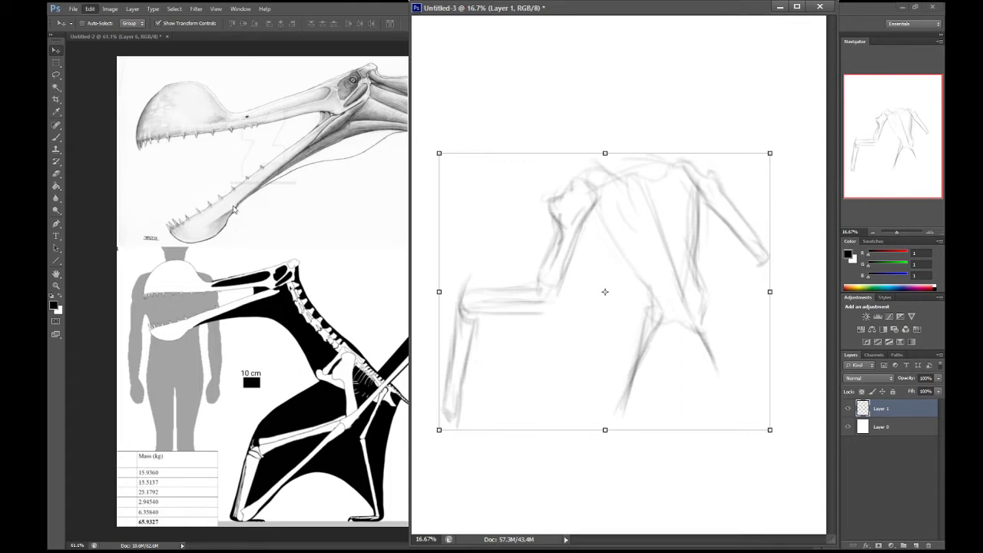
# Step: Scale the sketch down proportionally to about 72% with Free Transform and shift it toward the canvas's right side
pyautogui.hotkey('ctrl', 't')
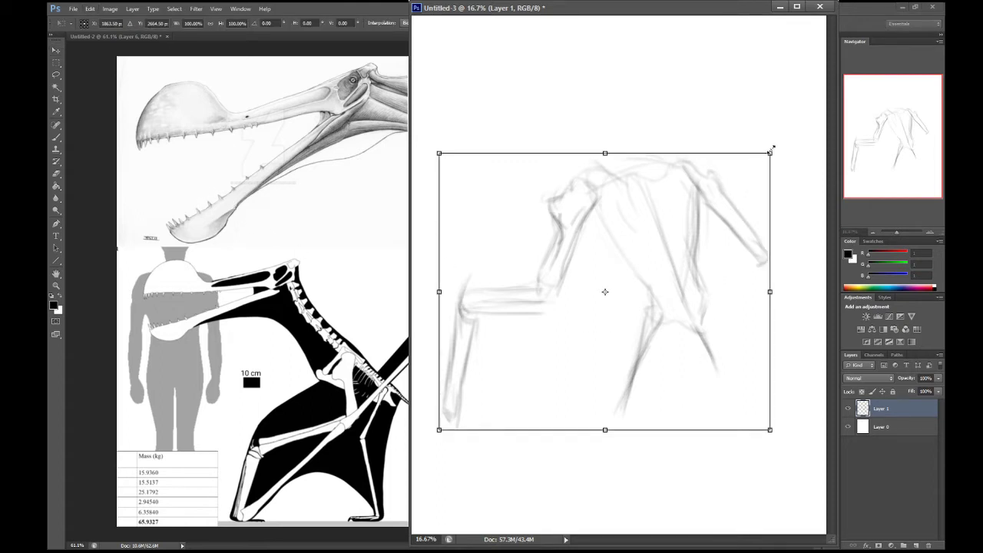
pyautogui.moveTo(773, 149); pyautogui.dragTo(698, 218)
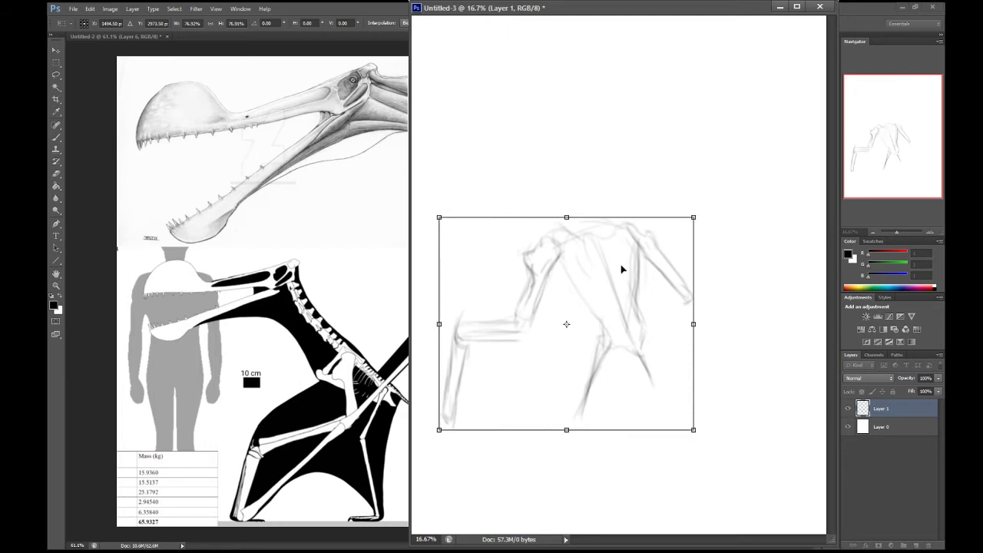
pyautogui.moveTo(623, 268); pyautogui.dragTo(685, 237)
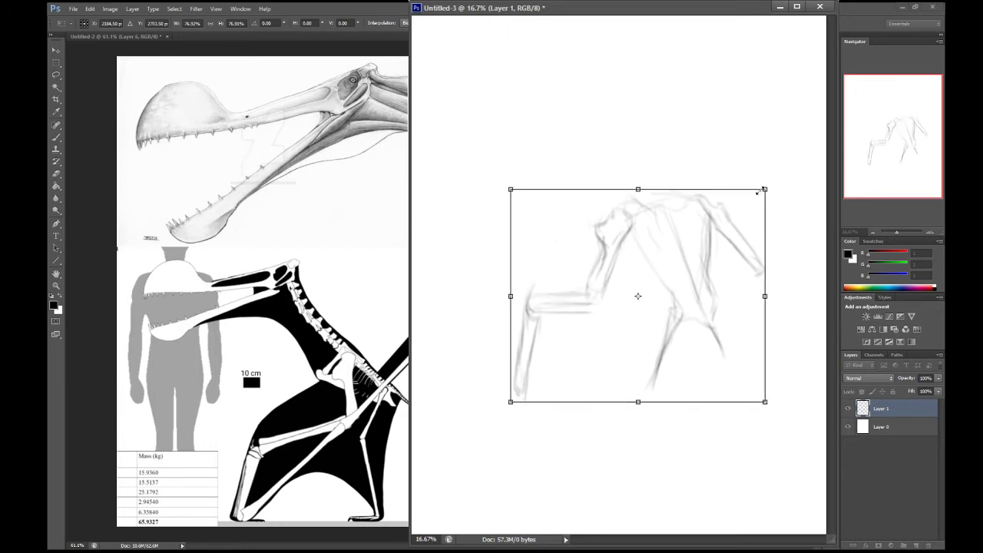
pyautogui.moveTo(762, 189); pyautogui.dragTo(742, 202)
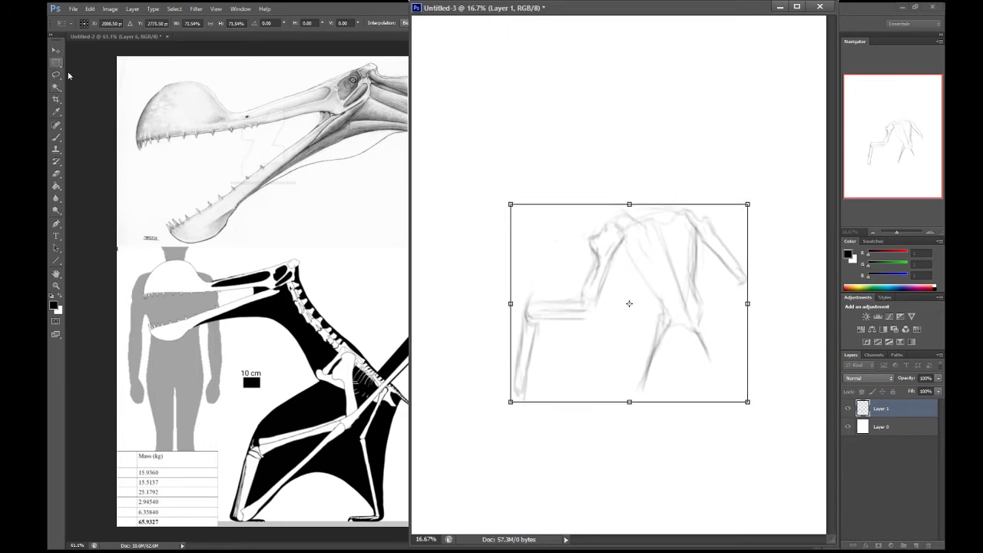
pyautogui.press('Return')
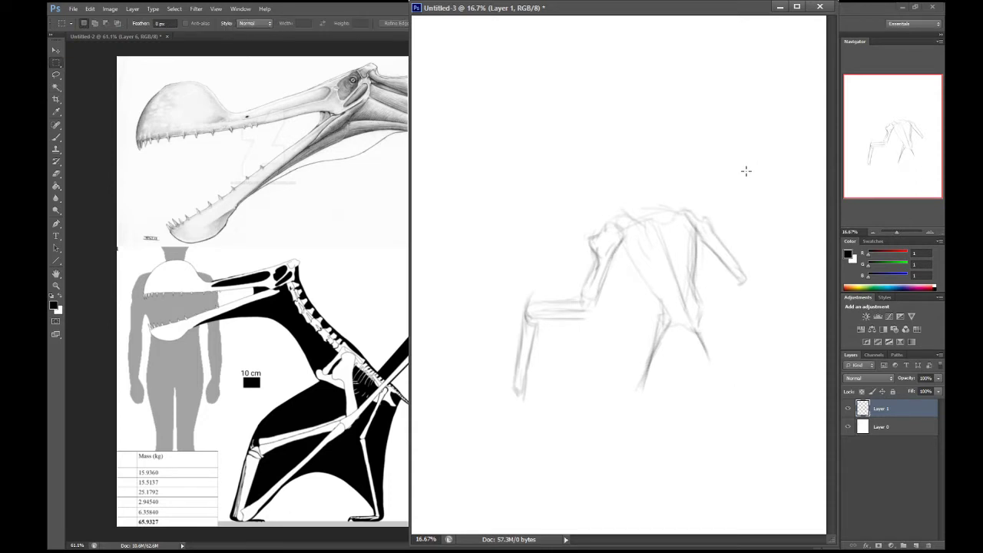
# Step: With the Brush, sketch curved fingers at the tip of the left forelimb and a small form below the right elbow
pyautogui.press('b')
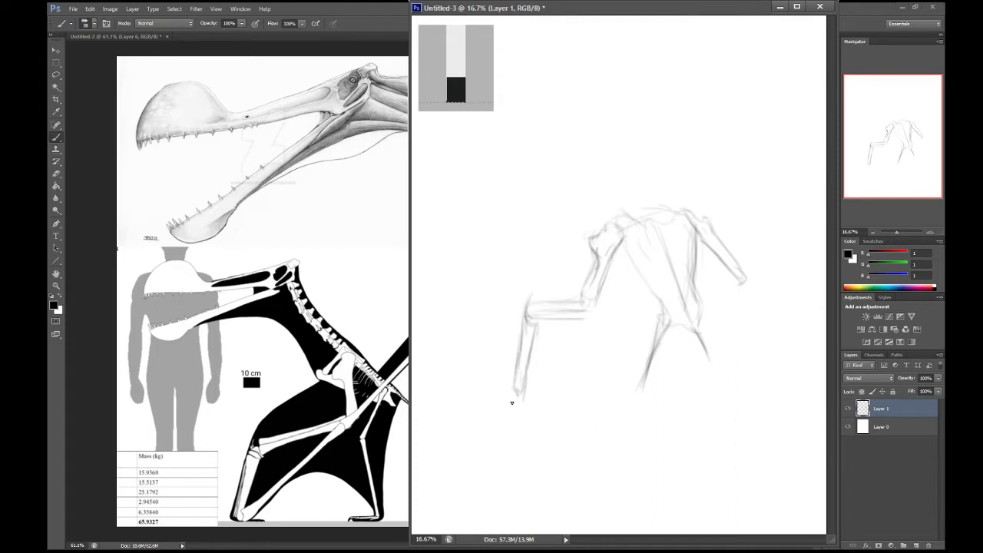
pyautogui.moveTo(511, 402); pyautogui.dragTo(515, 403)
pyautogui.moveTo(511, 400); pyautogui.dragTo(538, 417)
pyautogui.moveTo(730, 285); pyautogui.dragTo(735, 281)
# Step: Sketch both thighs down to the knees, darken the left thigh and rough in the hip area between them
pyautogui.moveTo(645, 364); pyautogui.dragTo(635, 392)
pyautogui.moveTo(664, 332); pyautogui.dragTo(636, 399)
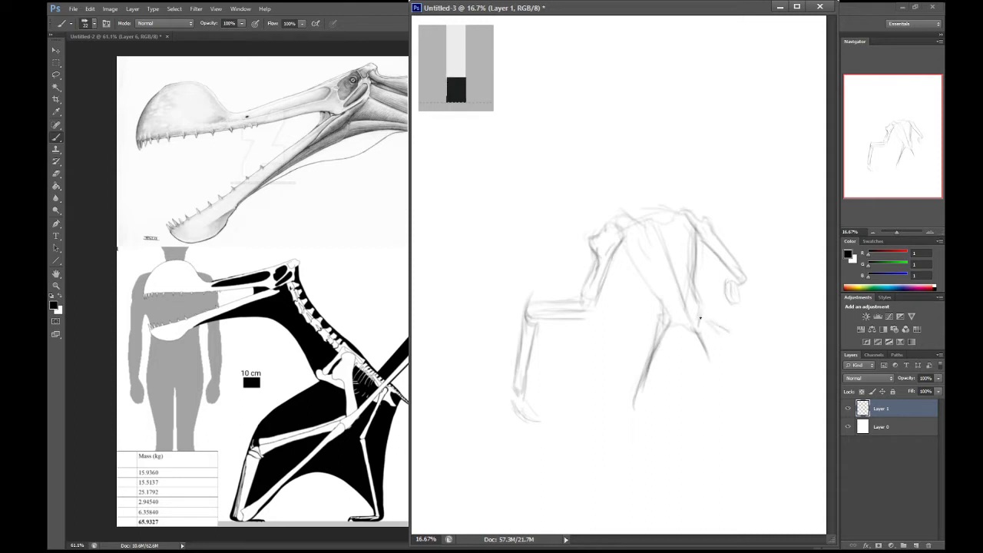
pyautogui.moveTo(703, 319)
pyautogui.mouseDown()
pyautogui.moveTo(730, 336)
pyautogui.moveTo(763, 384)
pyautogui.mouseUp()
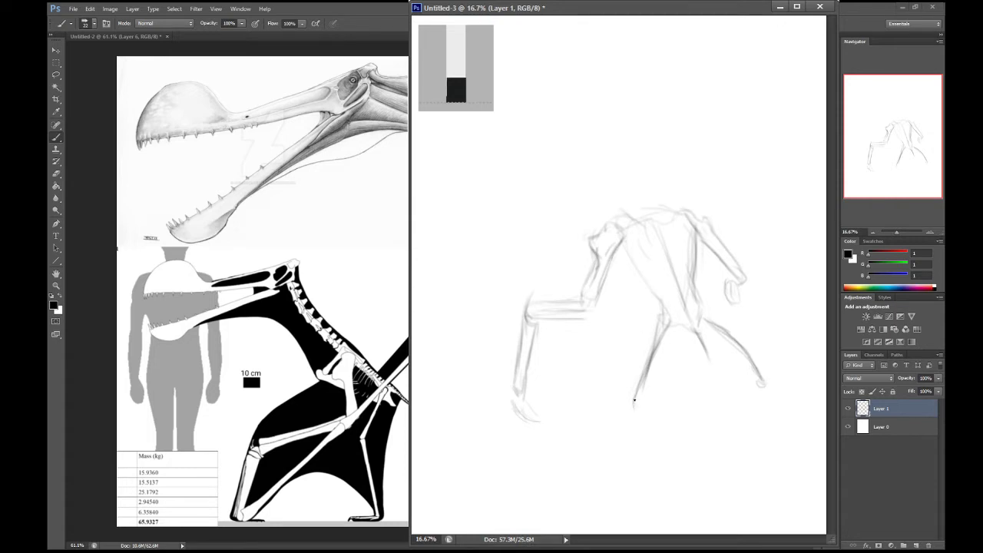
pyautogui.moveTo(656, 346); pyautogui.dragTo(635, 396)
pyautogui.moveTo(707, 329)
pyautogui.mouseDown()
pyautogui.moveTo(679, 337)
pyautogui.moveTo(705, 325)
pyautogui.mouseUp()
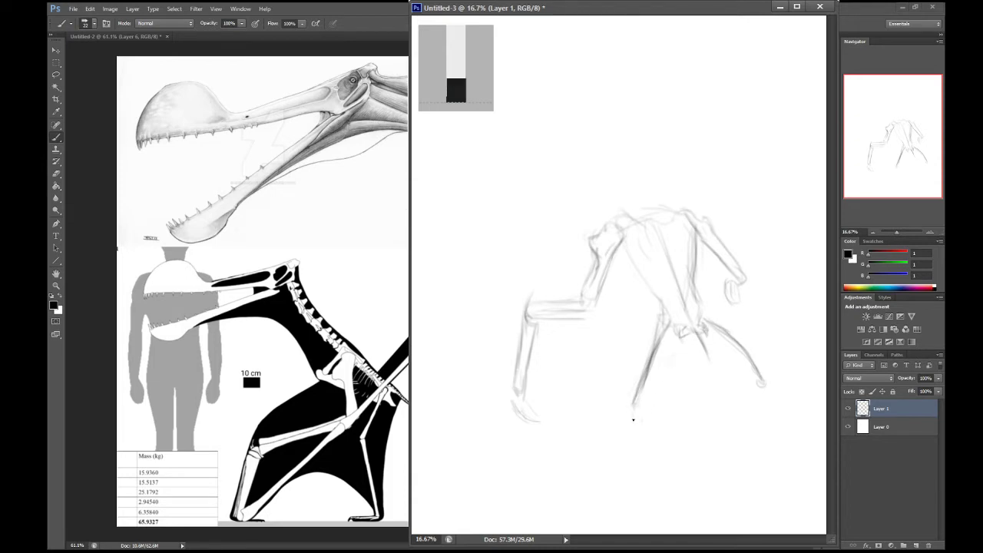
# Step: Sketch the long lower legs from both knees down to the ankles with layered strokes
pyautogui.moveTo(632, 418); pyautogui.dragTo(651, 507)
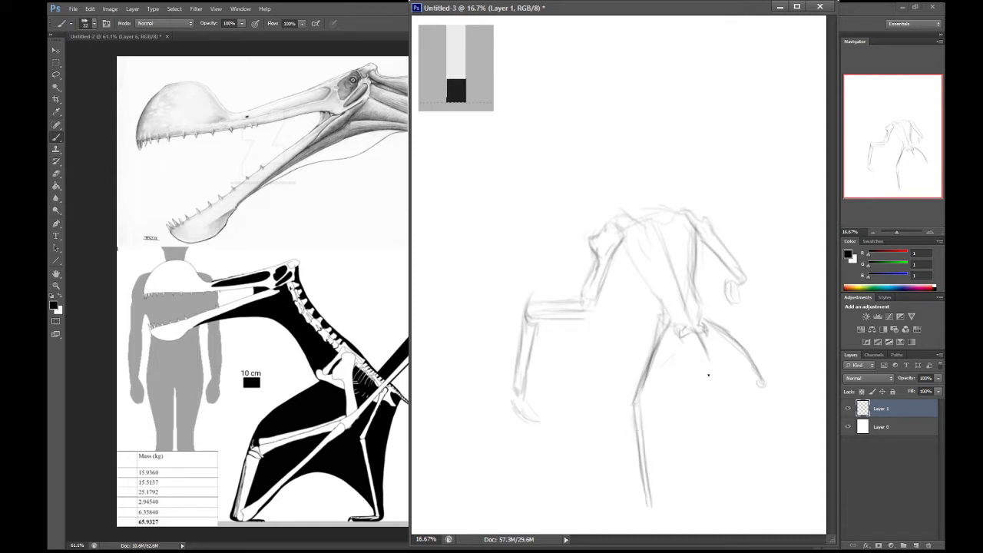
pyautogui.moveTo(760, 382); pyautogui.dragTo(766, 461)
pyautogui.moveTo(762, 427); pyautogui.dragTo(772, 486)
pyautogui.moveTo(767, 448); pyautogui.dragTo(771, 482)
pyautogui.moveTo(761, 381); pyautogui.dragTo(768, 472)
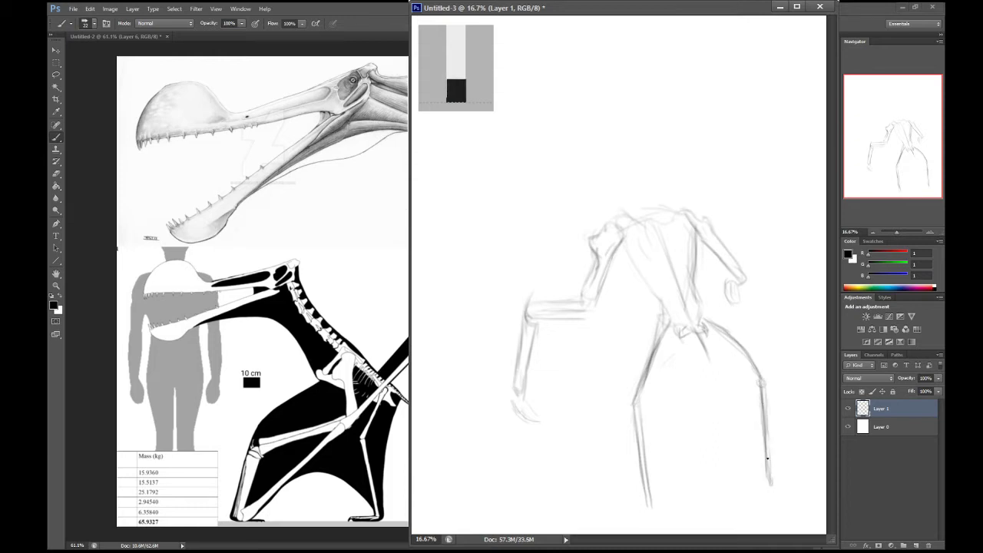
pyautogui.moveTo(763, 433); pyautogui.dragTo(770, 484)
# Step: Sketch both feet at the ankles and mark each with a short dark direction line
pyautogui.moveTo(644, 508)
pyautogui.mouseDown()
pyautogui.moveTo(641, 472)
pyautogui.moveTo(648, 511)
pyautogui.mouseUp()
pyautogui.moveTo(632, 489); pyautogui.dragTo(631, 506)
pyautogui.moveTo(635, 489)
pyautogui.mouseDown()
pyautogui.moveTo(617, 496)
pyautogui.moveTo(634, 489)
pyautogui.moveTo(655, 503)
pyautogui.moveTo(638, 510)
pyautogui.mouseUp()
pyautogui.moveTo(770, 485)
pyautogui.mouseDown()
pyautogui.moveTo(740, 475)
pyautogui.moveTo(745, 481)
pyautogui.moveTo(758, 470)
pyautogui.moveTo(732, 472)
pyautogui.moveTo(764, 466)
pyautogui.moveTo(735, 474)
pyautogui.moveTo(764, 471)
pyautogui.mouseUp()
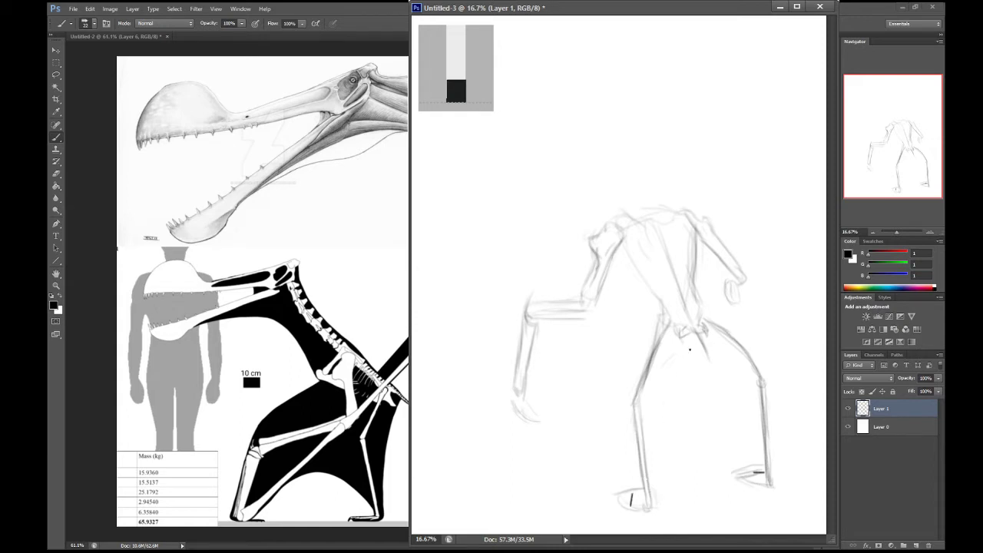
# Step: Draw the inner contour of both legs as an arch curving from the crotch down to each ankle
pyautogui.moveTo(698, 343)
pyautogui.mouseDown()
pyautogui.moveTo(671, 363)
pyautogui.moveTo(680, 355)
pyautogui.moveTo(658, 411)
pyautogui.mouseUp()
pyautogui.moveTo(671, 370); pyautogui.dragTo(656, 457)
pyautogui.moveTo(659, 415); pyautogui.dragTo(656, 479)
pyautogui.moveTo(657, 439); pyautogui.dragTo(652, 507)
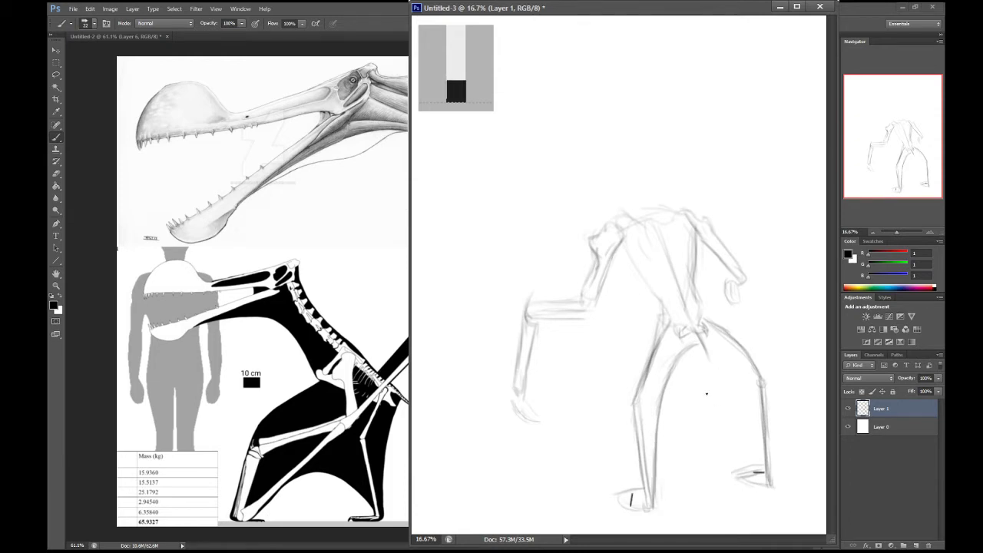
pyautogui.moveTo(701, 343)
pyautogui.mouseDown()
pyautogui.moveTo(734, 368)
pyautogui.moveTo(728, 355)
pyautogui.moveTo(715, 348)
pyautogui.moveTo(755, 405)
pyautogui.moveTo(736, 363)
pyautogui.moveTo(767, 449)
pyautogui.moveTo(756, 399)
pyautogui.moveTo(773, 471)
pyautogui.moveTo(764, 485)
pyautogui.moveTo(774, 466)
pyautogui.mouseUp()
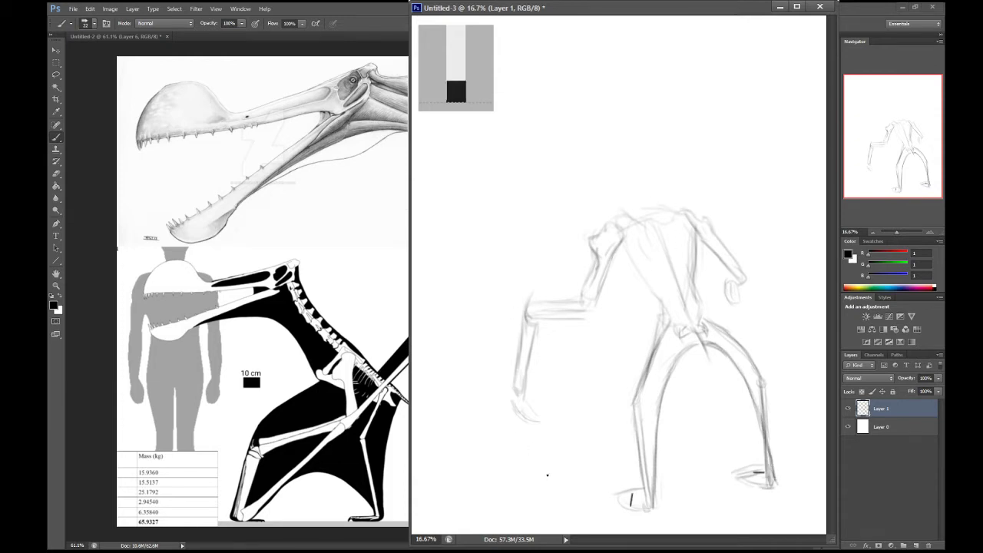
# Step: Sketch light guide lines across the ground linking the left hand, both feet and the area behind the legs
pyautogui.moveTo(614, 496)
pyautogui.mouseDown()
pyautogui.moveTo(512, 424)
pyautogui.moveTo(631, 500)
pyautogui.mouseUp()
pyautogui.moveTo(716, 424)
pyautogui.mouseDown()
pyautogui.moveTo(755, 466)
pyautogui.moveTo(708, 419)
pyautogui.mouseUp()
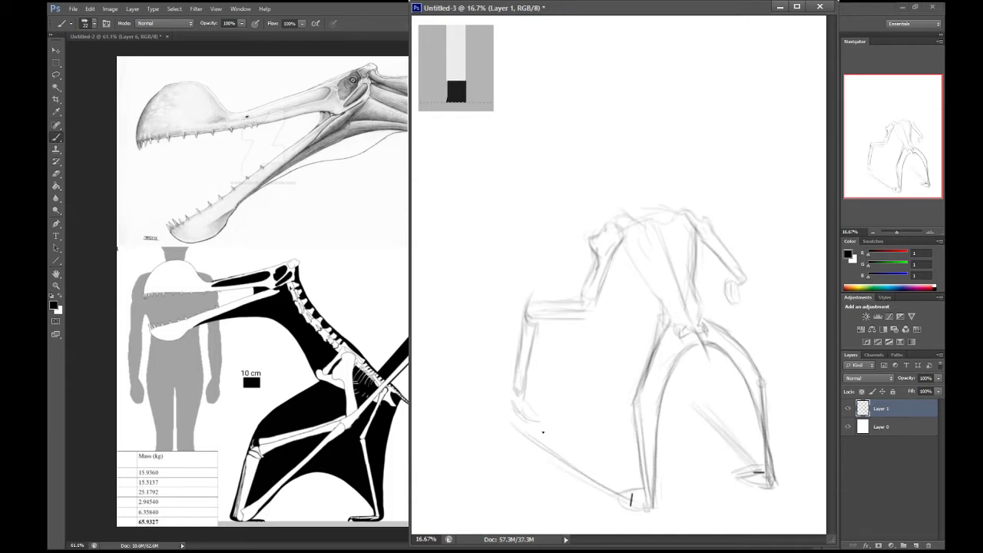
pyautogui.moveTo(546, 439); pyautogui.dragTo(624, 425)
pyautogui.moveTo(538, 421); pyautogui.dragTo(603, 417)
pyautogui.moveTo(664, 410); pyautogui.dragTo(699, 407)
pyautogui.moveTo(544, 424)
pyautogui.mouseDown()
pyautogui.moveTo(632, 416)
pyautogui.moveTo(575, 419)
pyautogui.mouseUp()
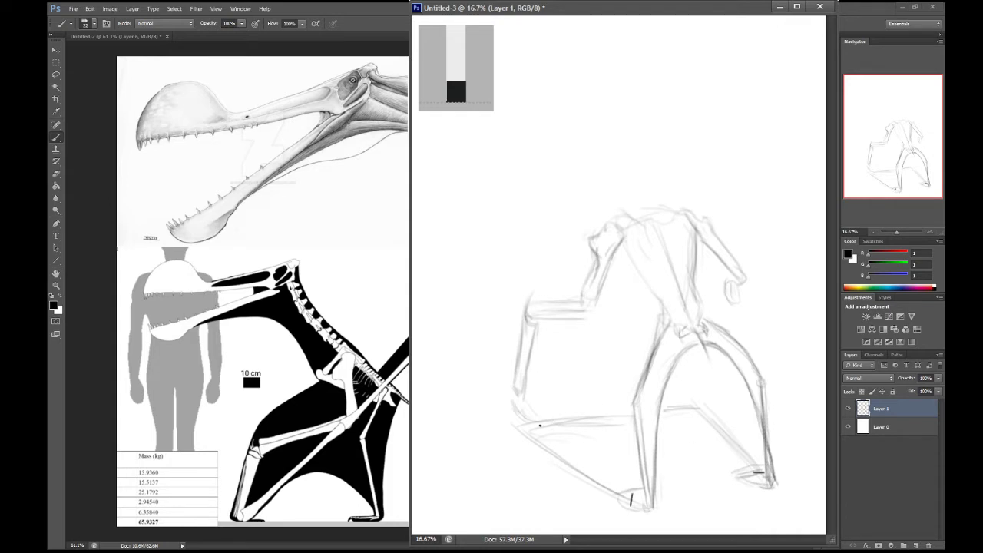
pyautogui.moveTo(587, 438)
pyautogui.mouseDown()
pyautogui.moveTo(645, 499)
pyautogui.moveTo(620, 461)
pyautogui.moveTo(644, 496)
pyautogui.mouseUp()
# Step: Shift the whole sketch up and to the left on the canvas, and return to the Brush
pyautogui.press('space')
pyautogui.moveTo(688, 305); pyautogui.dragTo(654, 266)
pyautogui.press('b')
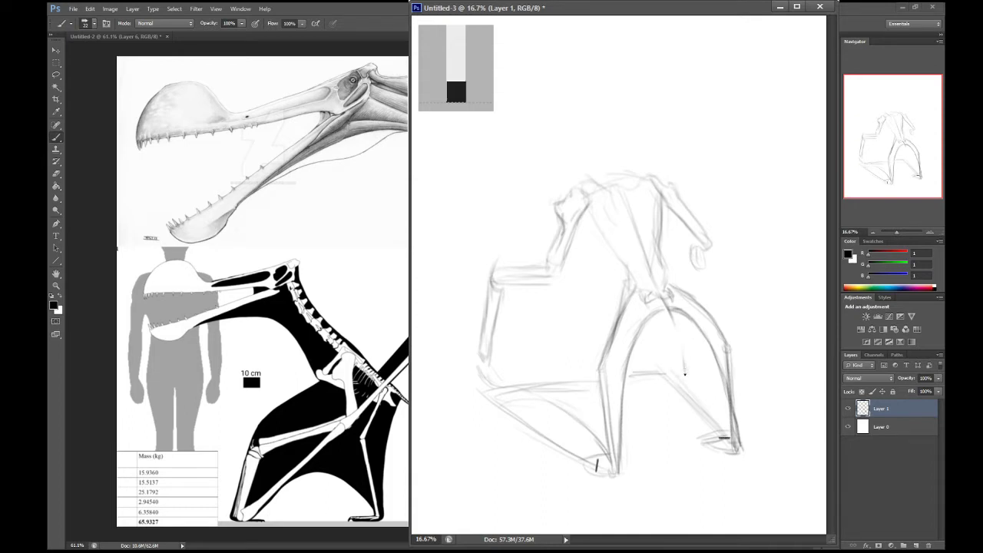
# Step: Sketch a faint vertical line for the distant forelimb between the legs and short strokes beside the right elbow
pyautogui.moveTo(685, 364)
pyautogui.mouseDown()
pyautogui.moveTo(695, 375)
pyautogui.moveTo(685, 327)
pyautogui.mouseUp()
pyautogui.moveTo(688, 272); pyautogui.dragTo(681, 284)
pyautogui.moveTo(714, 254); pyautogui.dragTo(720, 266)
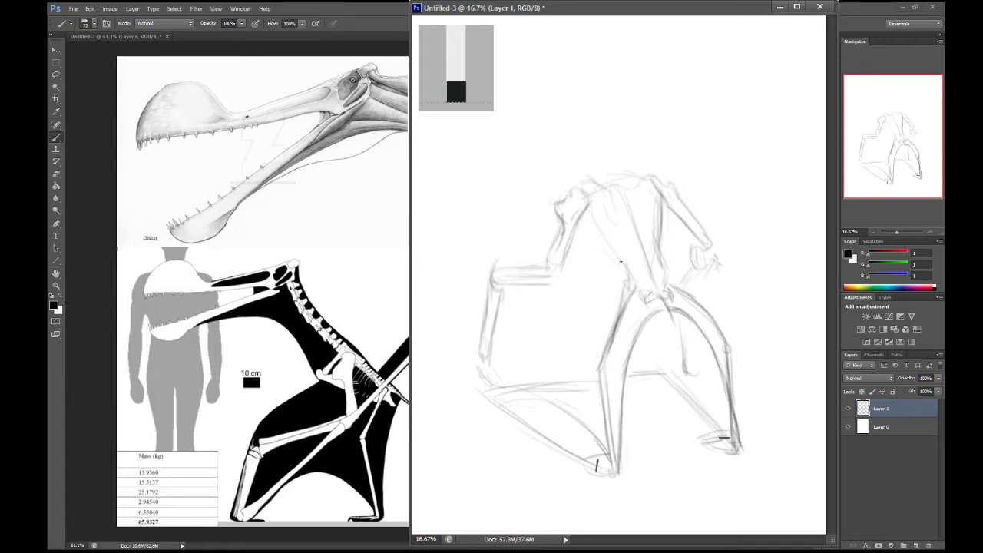
# Step: Reinforce both side contours of the torso from the shoulders to the hips with additional strokes
pyautogui.moveTo(621, 262)
pyautogui.mouseDown()
pyautogui.moveTo(586, 236)
pyautogui.moveTo(594, 247)
pyautogui.mouseUp()
pyautogui.moveTo(632, 288); pyautogui.dragTo(581, 223)
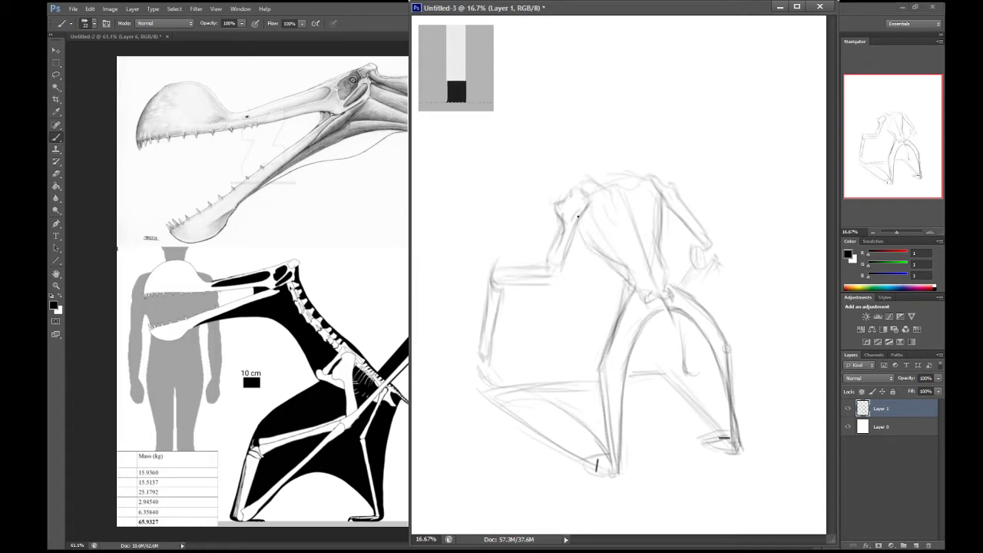
pyautogui.moveTo(661, 189); pyautogui.dragTo(669, 266)
pyautogui.moveTo(668, 222)
pyautogui.mouseDown()
pyautogui.moveTo(664, 270)
pyautogui.moveTo(678, 289)
pyautogui.mouseUp()
pyautogui.moveTo(671, 255); pyautogui.dragTo(678, 287)
pyautogui.moveTo(617, 277); pyautogui.dragTo(621, 300)
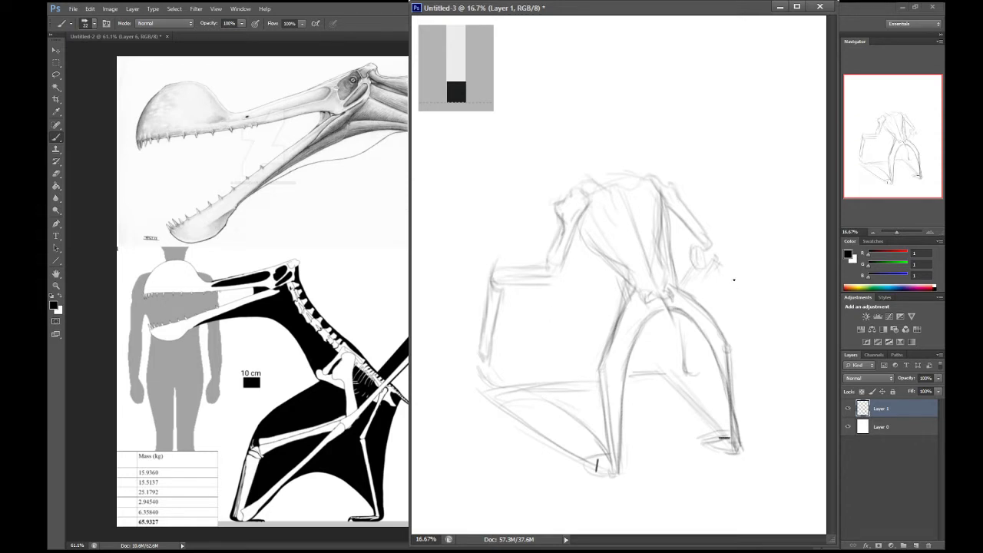
# Step: Sketch the right upper arm as a longer tapering bone slanting down and outward to a rounded elbow end
pyautogui.moveTo(740, 305)
pyautogui.mouseDown()
pyautogui.moveTo(671, 214)
pyautogui.moveTo(727, 279)
pyautogui.moveTo(706, 232)
pyautogui.moveTo(746, 278)
pyautogui.mouseUp()
pyautogui.moveTo(715, 248)
pyautogui.mouseDown()
pyautogui.moveTo(756, 291)
pyautogui.moveTo(748, 301)
pyautogui.mouseUp()
pyautogui.moveTo(702, 246)
pyautogui.mouseDown()
pyautogui.moveTo(719, 274)
pyautogui.moveTo(668, 218)
pyautogui.moveTo(729, 304)
pyautogui.moveTo(705, 240)
pyautogui.moveTo(751, 300)
pyautogui.mouseUp()
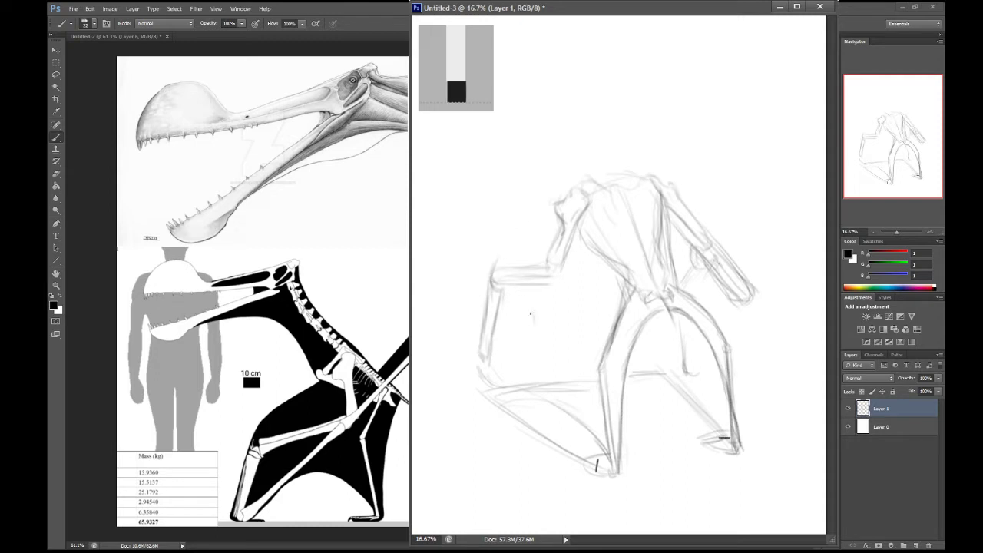
# Step: Redraw the left upper arm as a longer bone slanting down from the shoulder to a rounded elbow end
pyautogui.moveTo(534, 307); pyautogui.dragTo(528, 323)
pyautogui.moveTo(551, 244); pyautogui.dragTo(540, 286)
pyautogui.moveTo(558, 218)
pyautogui.mouseDown()
pyautogui.moveTo(522, 311)
pyautogui.moveTo(530, 327)
pyautogui.moveTo(548, 313)
pyautogui.mouseUp()
pyautogui.moveTo(567, 260); pyautogui.dragTo(551, 315)
pyautogui.moveTo(578, 238)
pyautogui.mouseDown()
pyautogui.moveTo(561, 277)
pyautogui.moveTo(594, 217)
pyautogui.moveTo(587, 197)
pyautogui.moveTo(618, 225)
pyautogui.mouseUp()
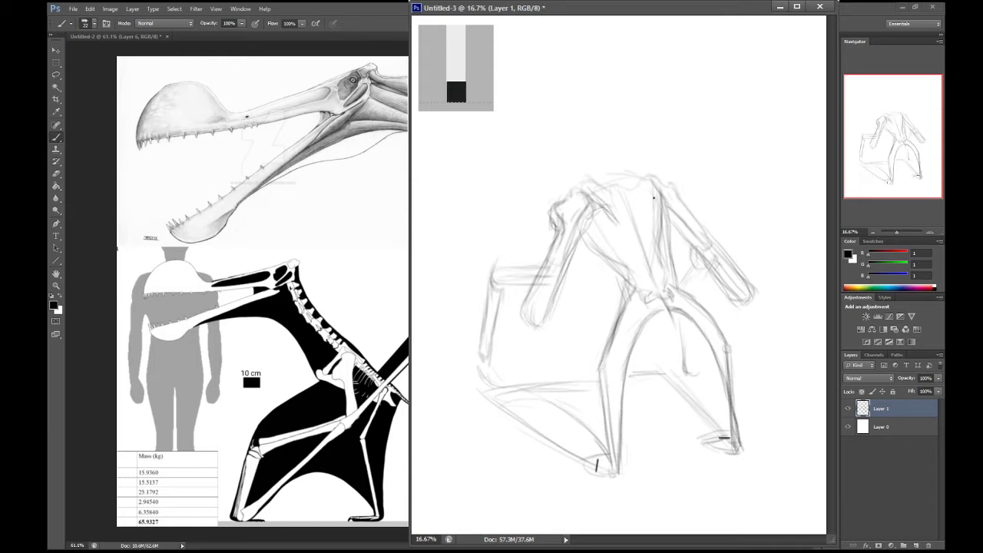
# Step: Add inner torso strokes down the right shoulder side and an angled line across the middle of the back
pyautogui.moveTo(654, 186); pyautogui.dragTo(654, 217)
pyautogui.moveTo(604, 244)
pyautogui.mouseDown()
pyautogui.moveTo(629, 265)
pyautogui.moveTo(646, 235)
pyautogui.mouseUp()
pyautogui.moveTo(644, 233); pyautogui.dragTo(645, 256)
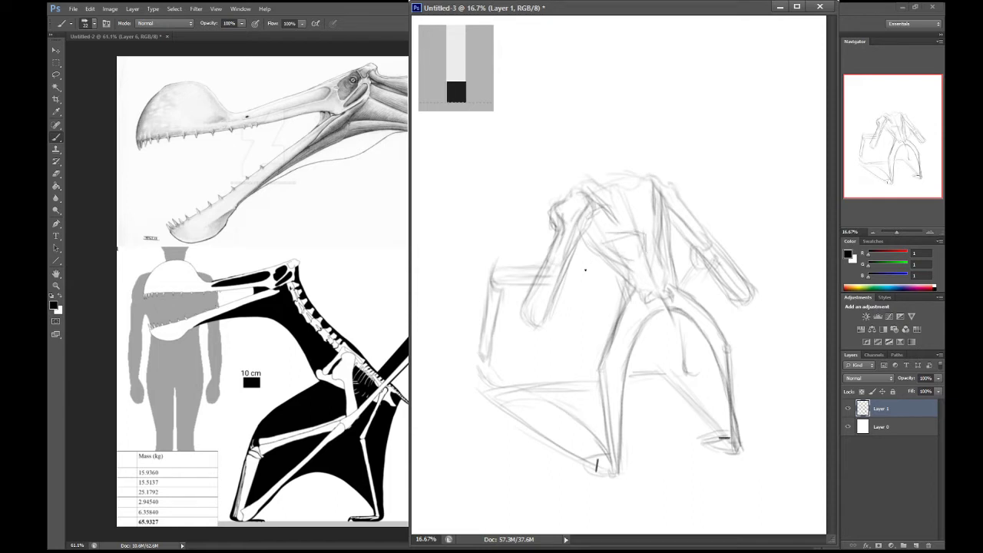
# Step: Erase the old horizontal left forearm and the upper part of its vertical segment, and return to the Brush
pyautogui.press('e')
pyautogui.moveTo(522, 302)
pyautogui.mouseDown()
pyautogui.moveTo(478, 259)
pyautogui.moveTo(468, 263)
pyautogui.mouseUp()
pyautogui.press('b')
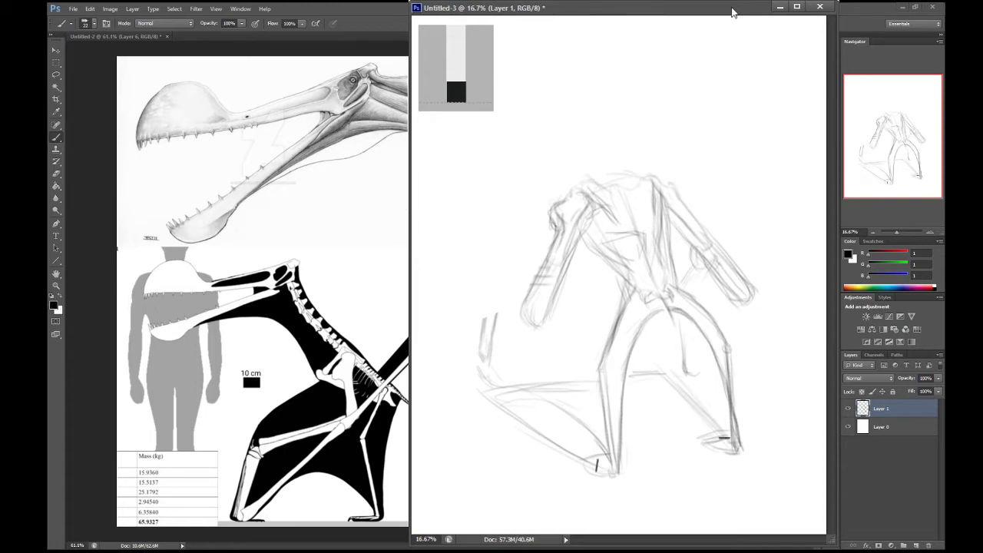
# Step: Zoom in on the skull and neck vertebrae of the grey skeletal reference, and return to the sketch document
pyautogui.moveTo(731, 9)
pyautogui.mouseDown()
pyautogui.moveTo(417, 13)
pyautogui.moveTo(713, 16)
pyautogui.mouseUp()
pyautogui.click(56, 285)
pyautogui.click(238, 292)
pyautogui.moveTo(238, 292); pyautogui.dragTo(352, 292)
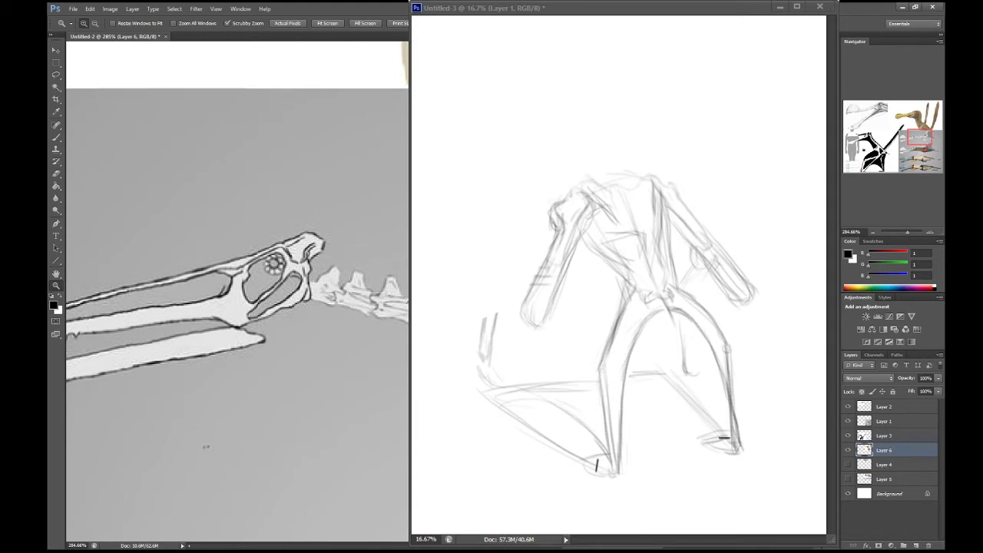
pyautogui.press('b')
pyautogui.click(606, 328)
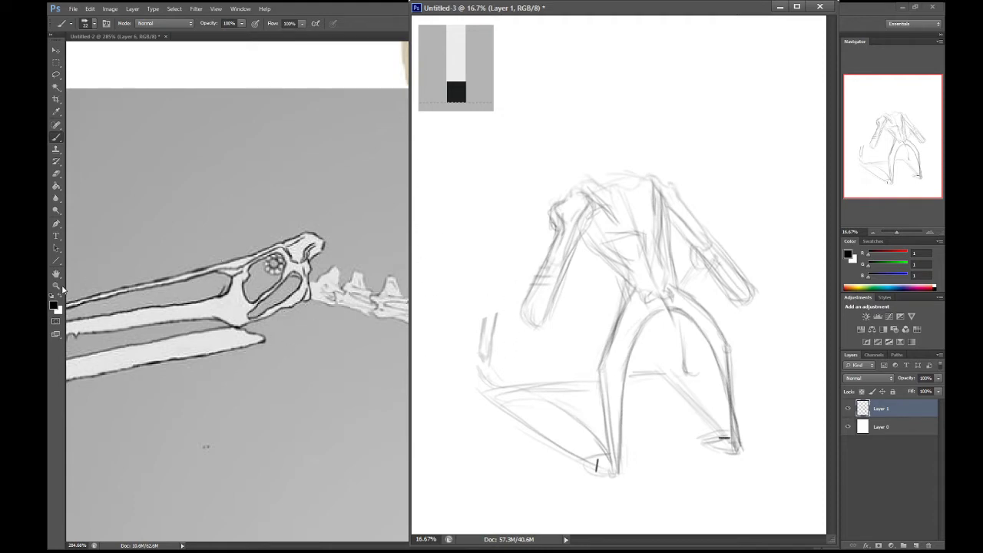
# Step: Scale the whole sketch layer down to 65.42% and reposition it near the canvas centre, and return to the Brush
pyautogui.press('z')
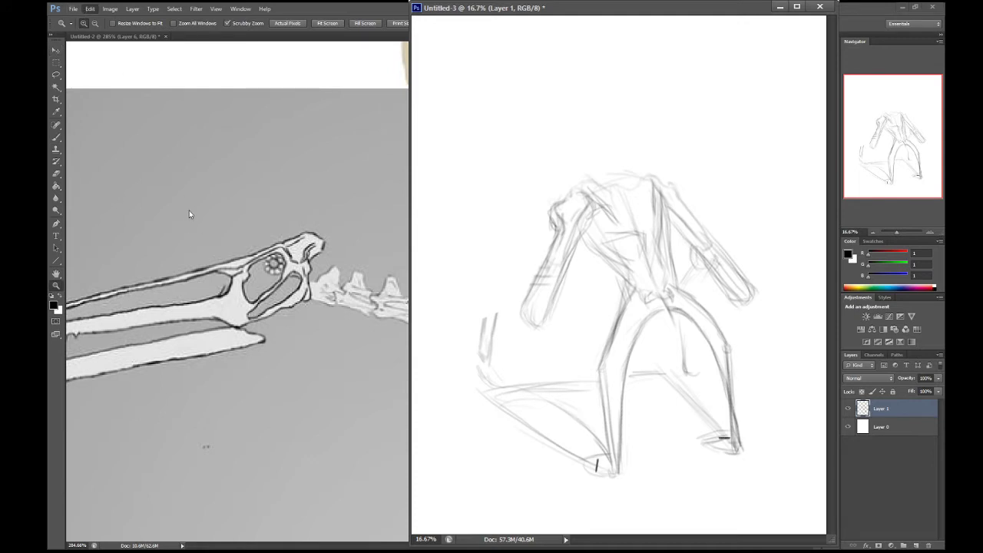
pyautogui.hotkey('ctrl', 't')
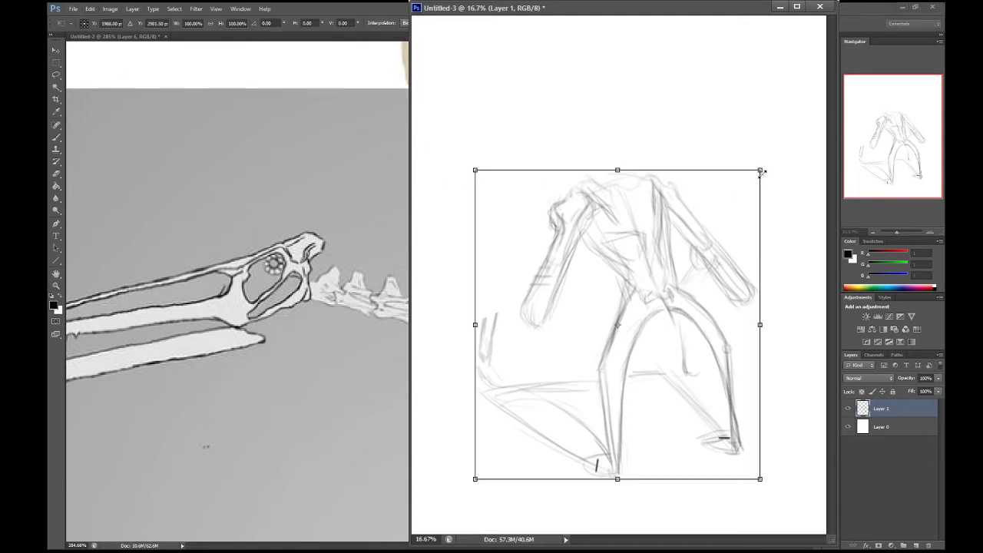
pyautogui.moveTo(760, 171); pyautogui.dragTo(665, 275)
pyautogui.moveTo(592, 322)
pyautogui.mouseDown()
pyautogui.moveTo(678, 222)
pyautogui.moveTo(670, 246)
pyautogui.mouseUp()
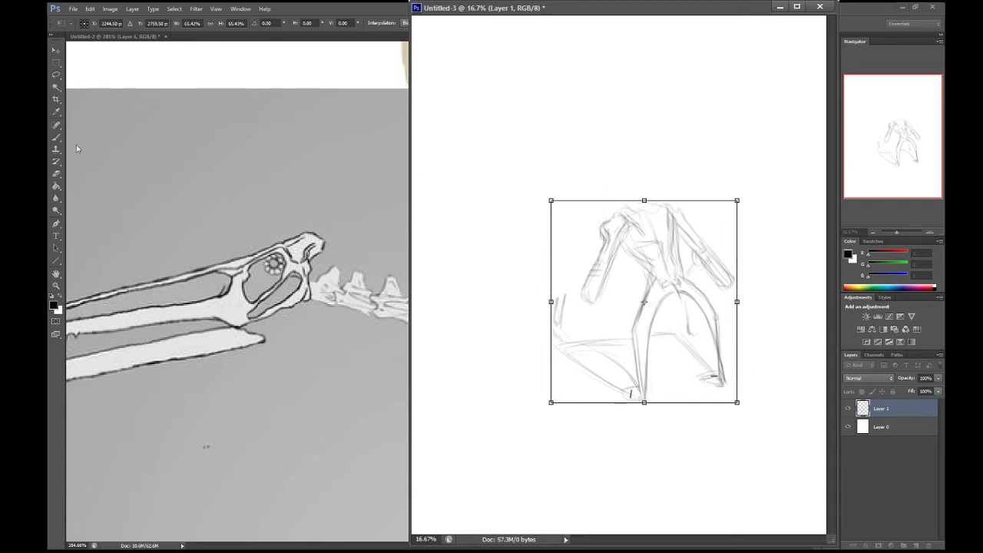
pyautogui.press('Return')
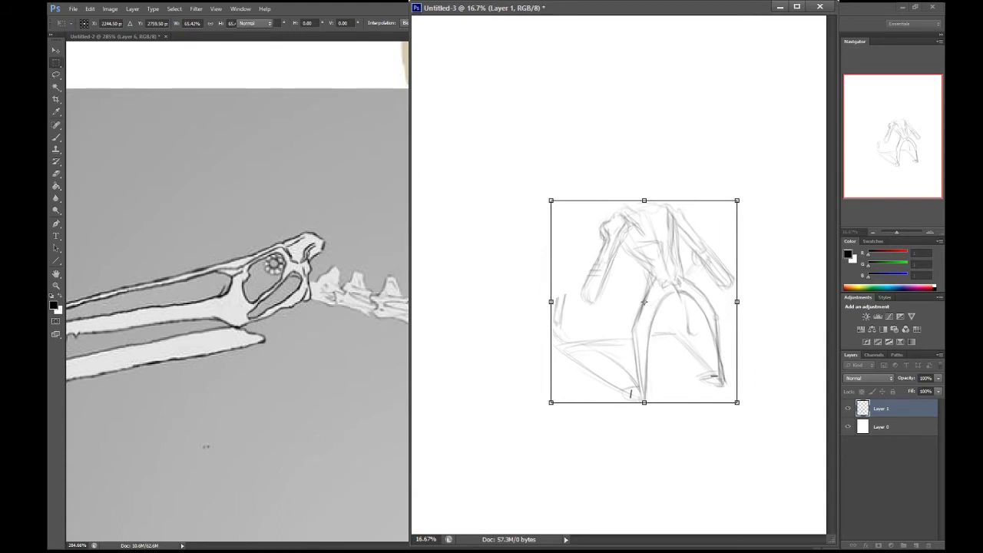
pyautogui.press('v')
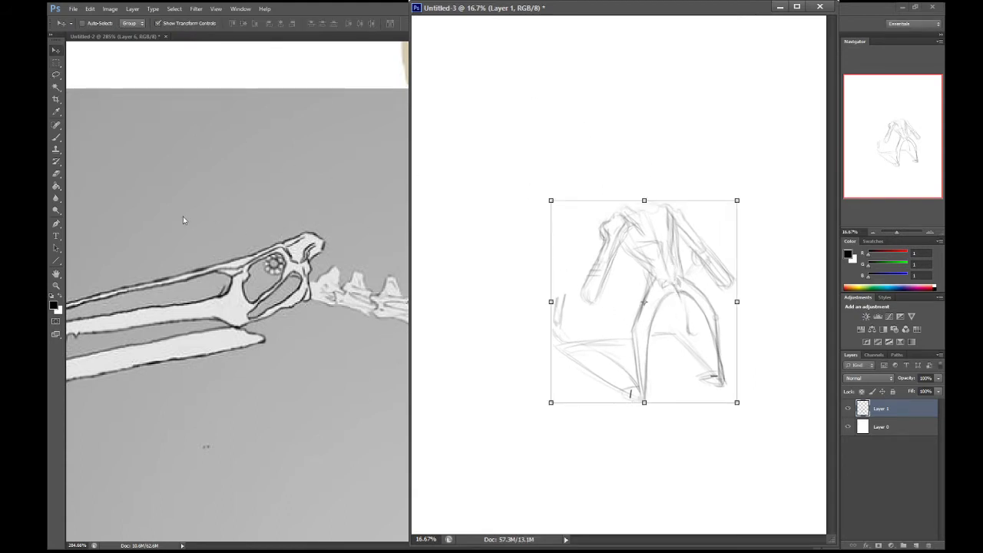
pyautogui.press('b')
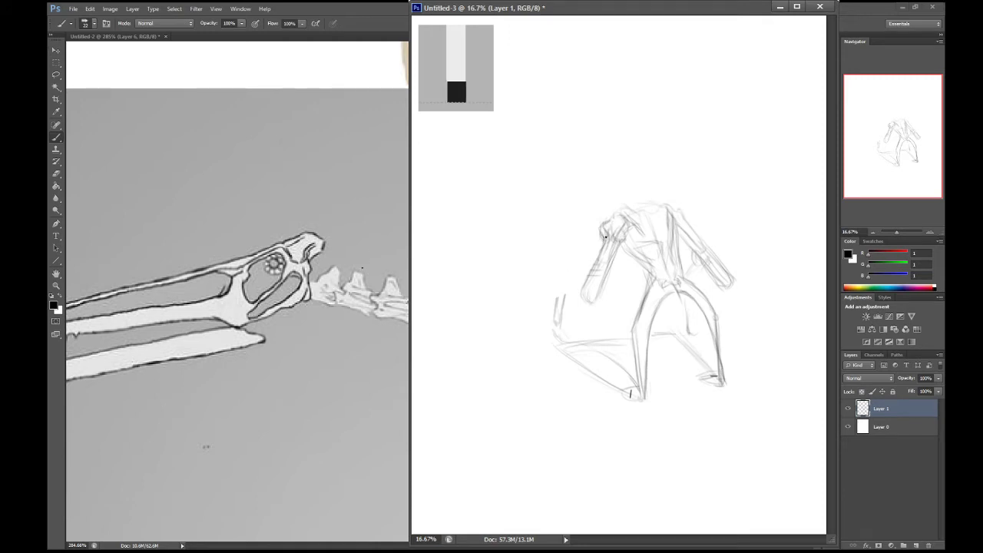
# Step: Refine the left upper arm bone with darker contours, a knobbed shoulder end and a rounded elbow joint
pyautogui.moveTo(607, 221); pyautogui.dragTo(610, 229)
pyautogui.moveTo(620, 215)
pyautogui.mouseDown()
pyautogui.moveTo(603, 247)
pyautogui.moveTo(604, 232)
pyautogui.moveTo(579, 290)
pyautogui.moveTo(594, 305)
pyautogui.moveTo(624, 244)
pyautogui.moveTo(604, 241)
pyautogui.moveTo(627, 213)
pyautogui.mouseUp()
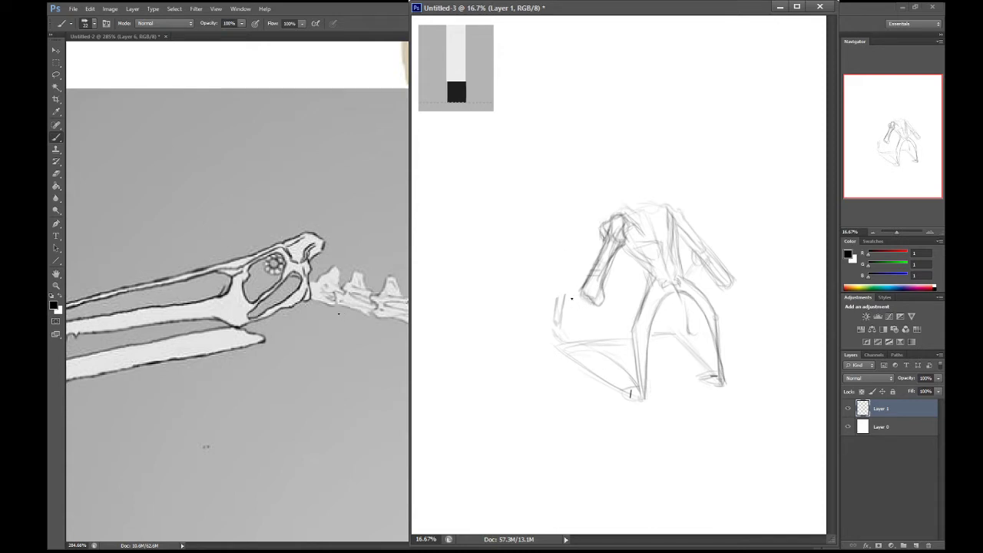
pyautogui.moveTo(571, 301); pyautogui.dragTo(593, 307)
# Step: Sketch a curved neck rising up and left from the shoulders, and a long forearm stretching outward from the left elbow
pyautogui.moveTo(629, 172); pyautogui.dragTo(632, 190)
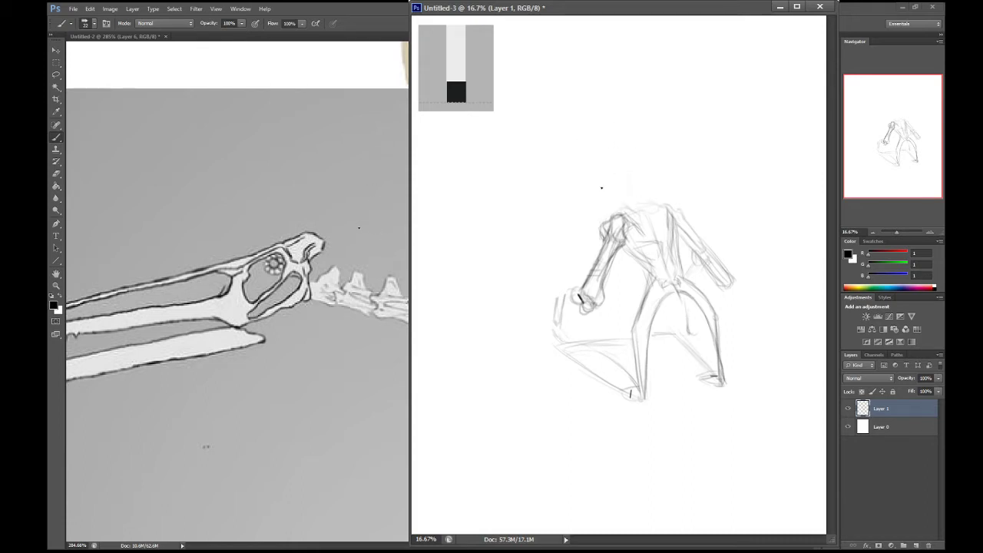
pyautogui.moveTo(636, 206); pyautogui.dragTo(598, 146)
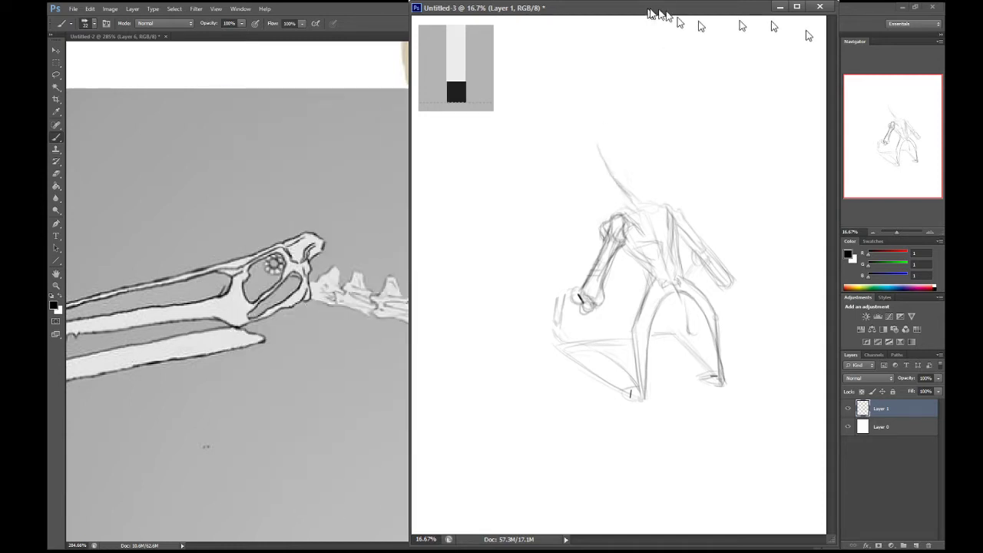
pyautogui.moveTo(691, 100)
pyautogui.mouseDown()
pyautogui.moveTo(748, 106)
pyautogui.moveTo(772, 89)
pyautogui.mouseUp()
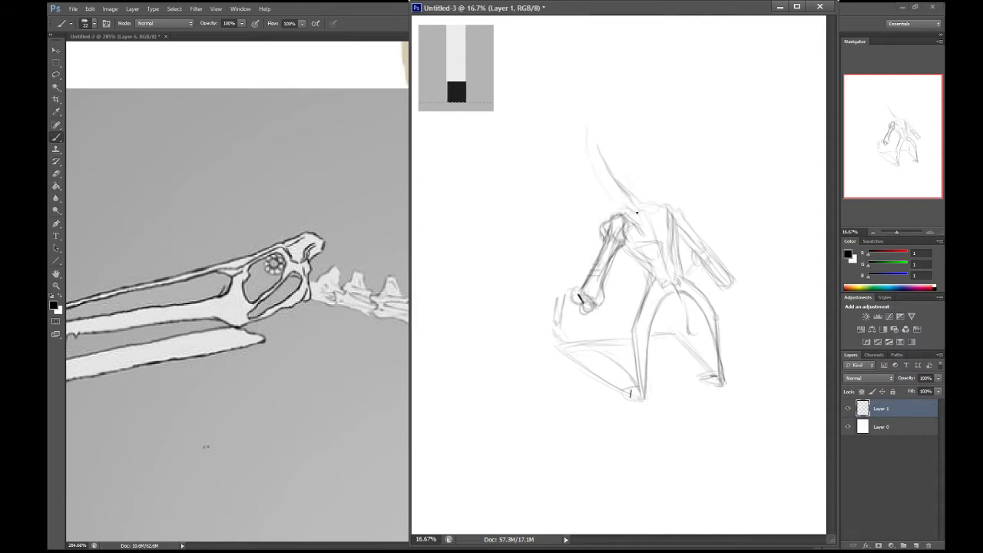
pyautogui.moveTo(594, 119); pyautogui.dragTo(620, 179)
pyautogui.moveTo(598, 137); pyautogui.dragTo(644, 202)
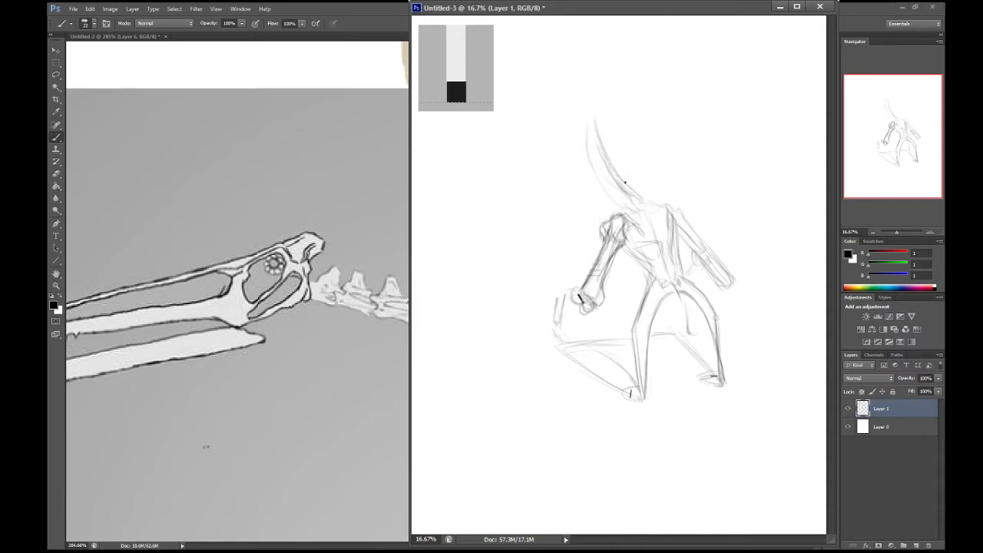
pyautogui.moveTo(588, 143)
pyautogui.mouseDown()
pyautogui.moveTo(615, 194)
pyautogui.moveTo(586, 151)
pyautogui.mouseUp()
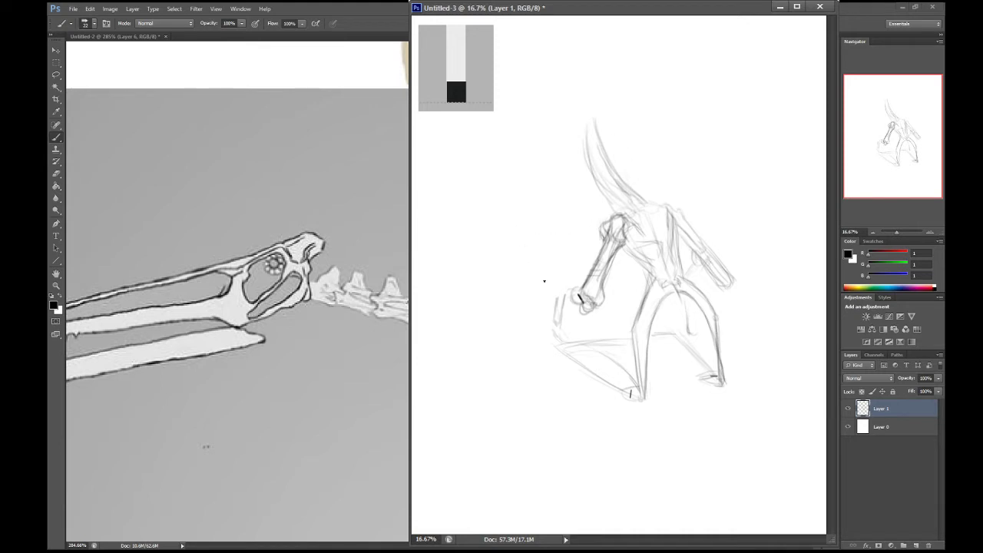
pyautogui.moveTo(580, 302)
pyautogui.mouseDown()
pyautogui.moveTo(506, 279)
pyautogui.moveTo(539, 292)
pyautogui.moveTo(529, 279)
pyautogui.mouseUp()
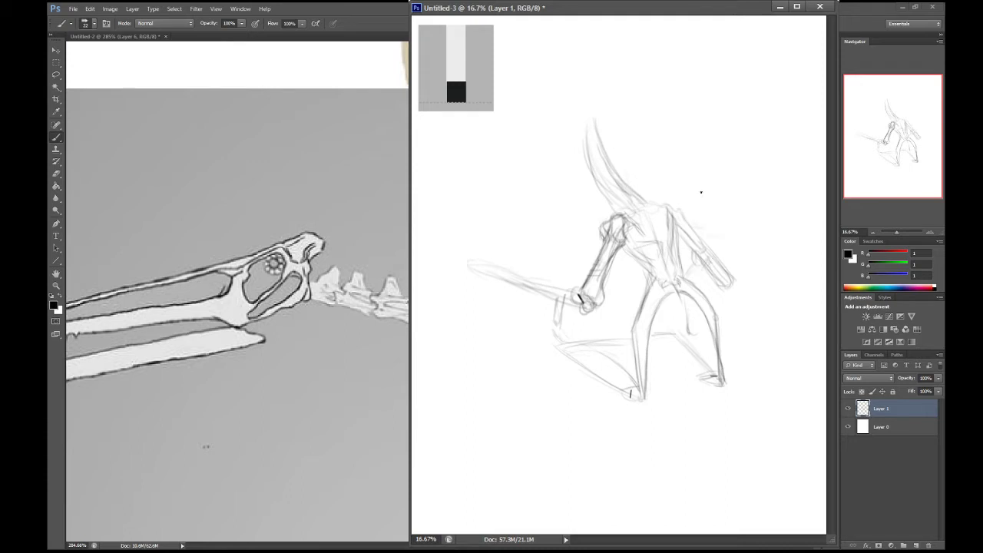
# Step: Zoom out and move the reference view to examine the black standing skeletal silhouette beside the sketch
pyautogui.click(56, 286)
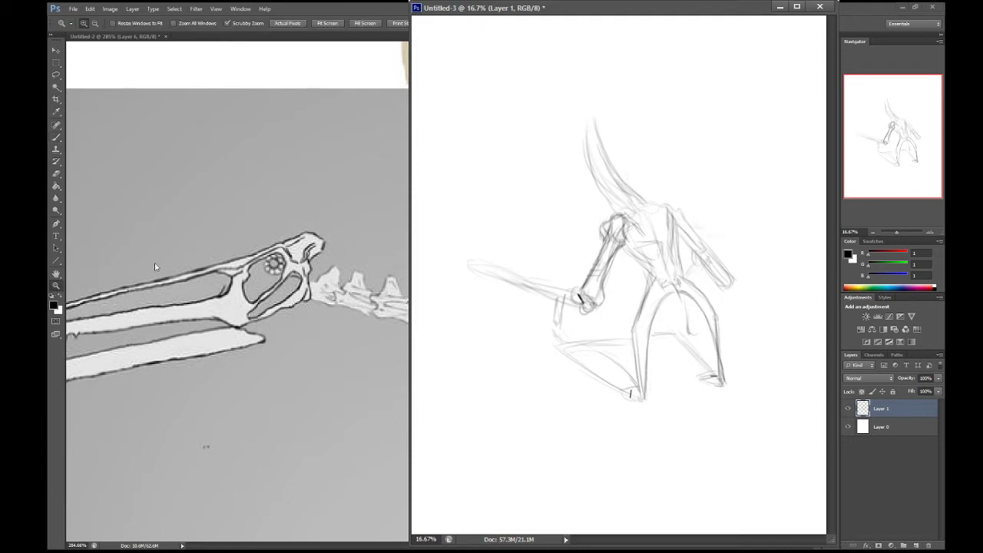
pyautogui.click(248, 361)
pyautogui.moveTo(320, 334); pyautogui.dragTo(278, 341)
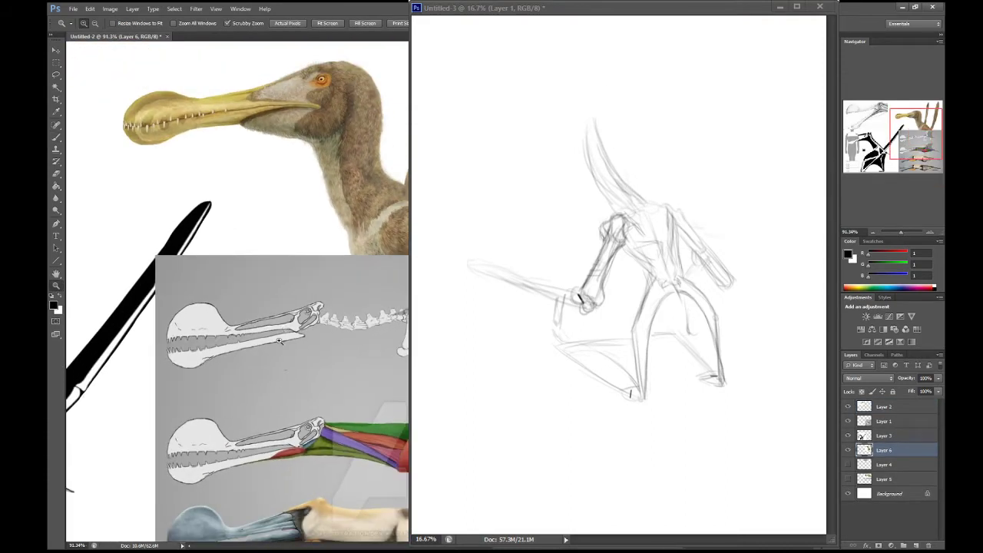
pyautogui.press('space')
pyautogui.moveTo(218, 396); pyautogui.dragTo(402, 326)
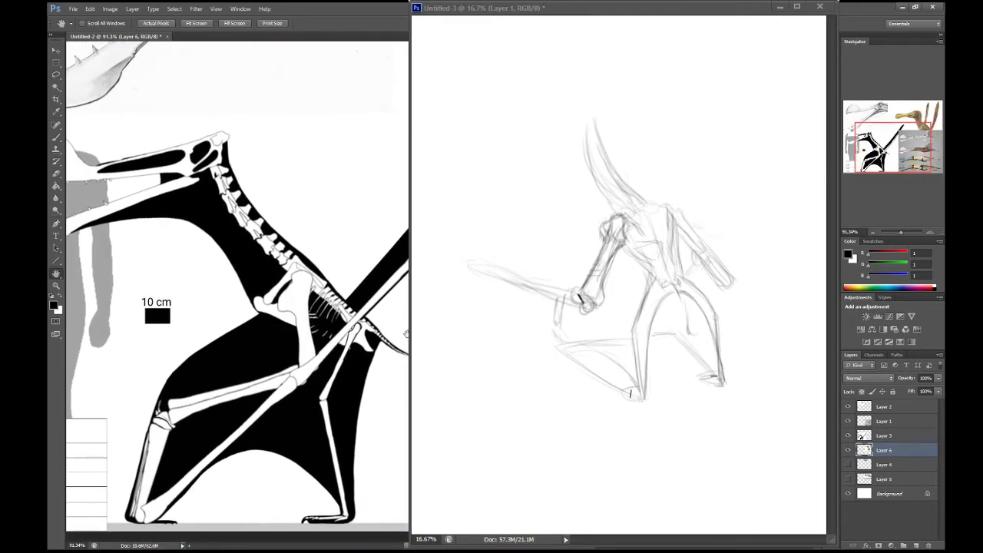
pyautogui.click(643, 304)
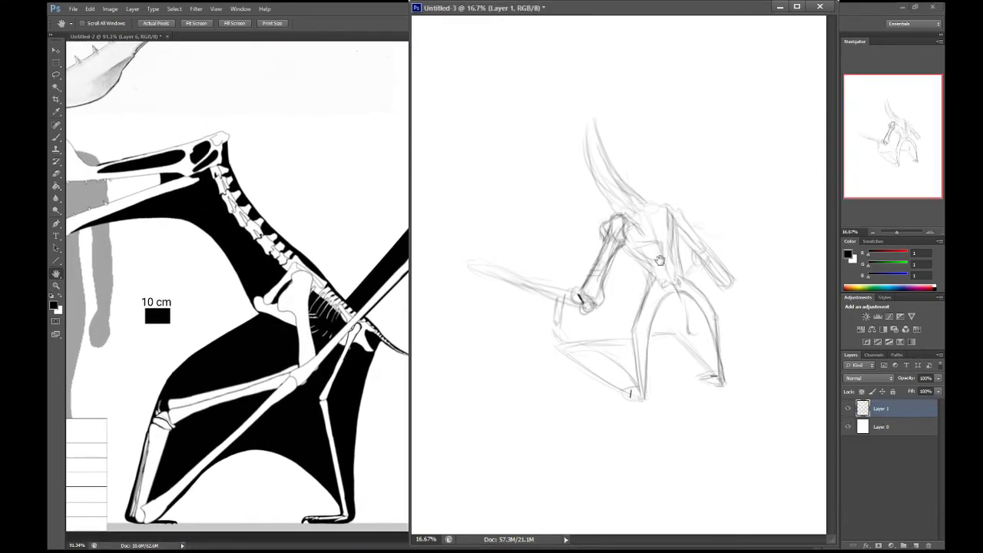
pyautogui.moveTo(600, 2); pyautogui.dragTo(516, 16)
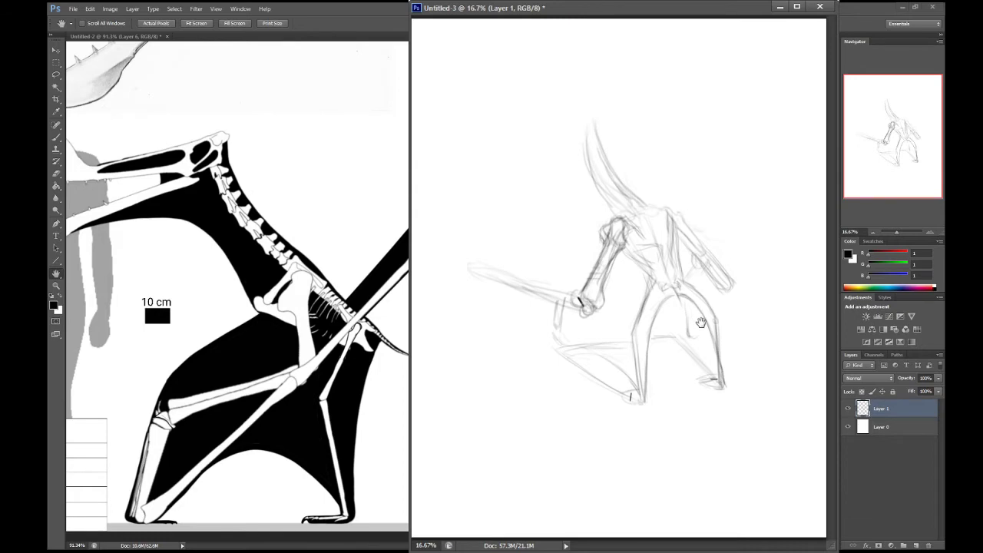
# Step: Reinforce the left shoulder and the line between the legs with the Brush, and sketch the neck's right-hand contour
pyautogui.press('b')
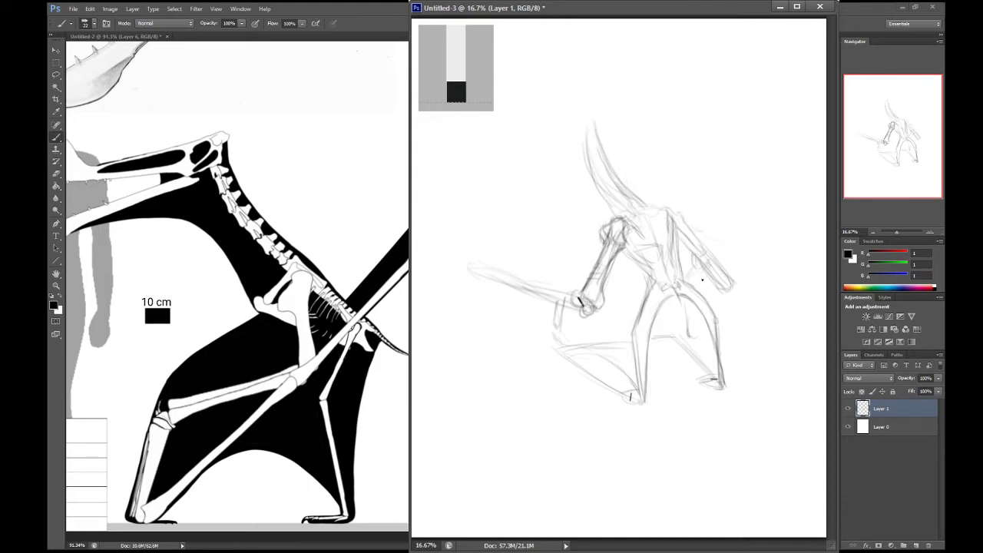
pyautogui.moveTo(626, 217); pyautogui.dragTo(631, 246)
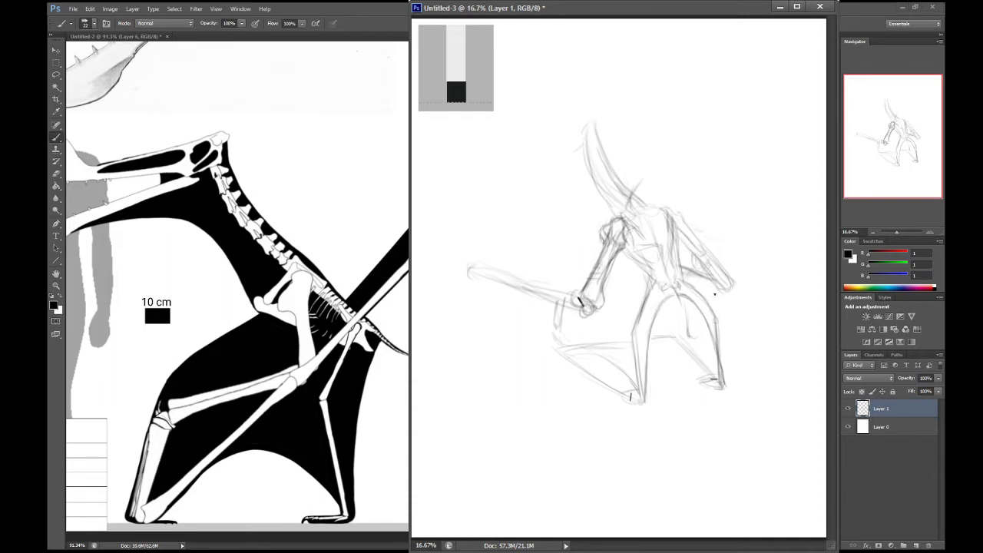
pyautogui.moveTo(677, 294); pyautogui.dragTo(694, 338)
pyautogui.moveTo(641, 205); pyautogui.dragTo(642, 184)
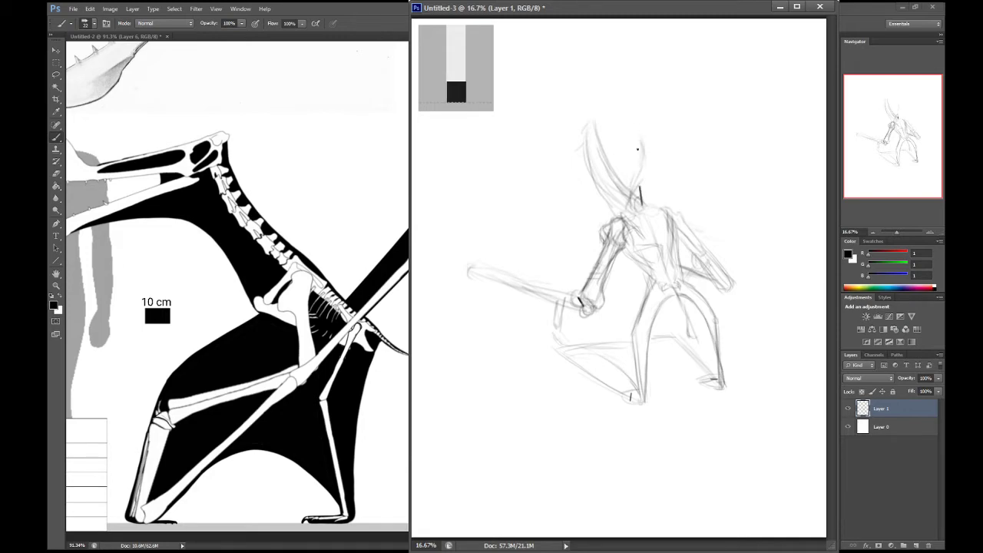
pyautogui.moveTo(645, 154); pyautogui.dragTo(642, 124)
# Step: Build up the left wing with a membrane edge from shoulder to wrist, firmer forearm contours and a segment extending beyond the wrist
pyautogui.moveTo(469, 265)
pyautogui.mouseDown()
pyautogui.moveTo(575, 248)
pyautogui.moveTo(565, 250)
pyautogui.moveTo(609, 217)
pyautogui.mouseUp()
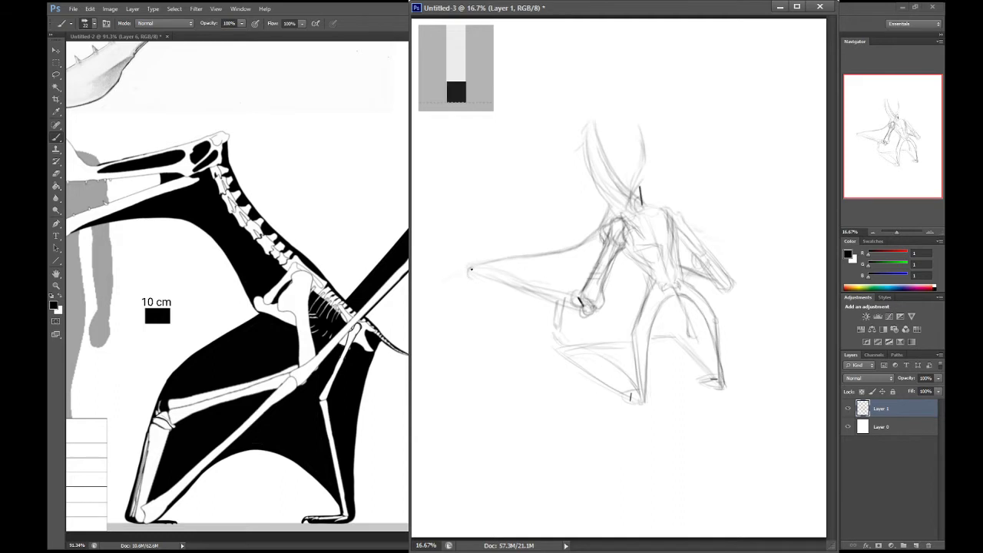
pyautogui.moveTo(469, 270); pyautogui.dragTo(430, 293)
pyautogui.moveTo(473, 277); pyautogui.dragTo(580, 314)
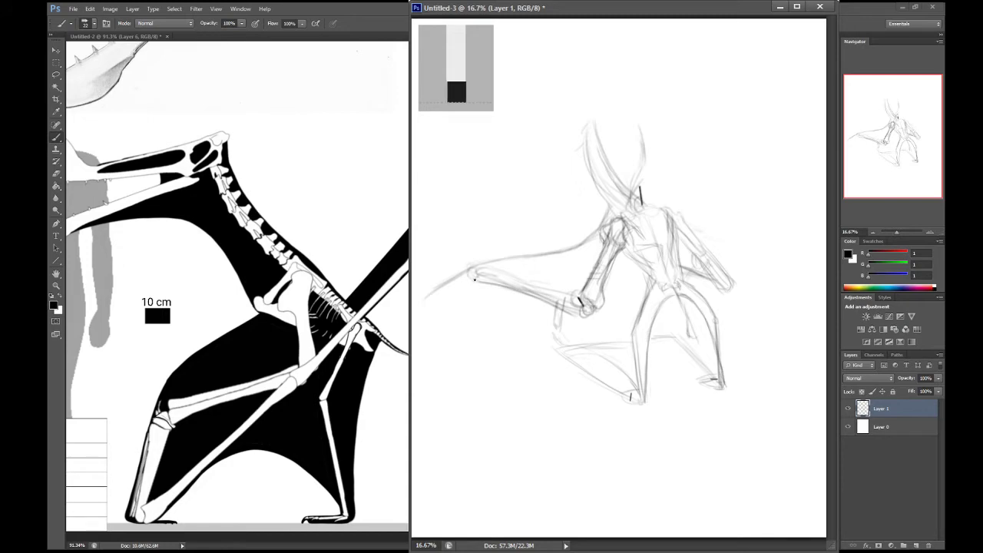
pyautogui.moveTo(476, 274); pyautogui.dragTo(577, 301)
pyautogui.moveTo(477, 272); pyautogui.dragTo(482, 268)
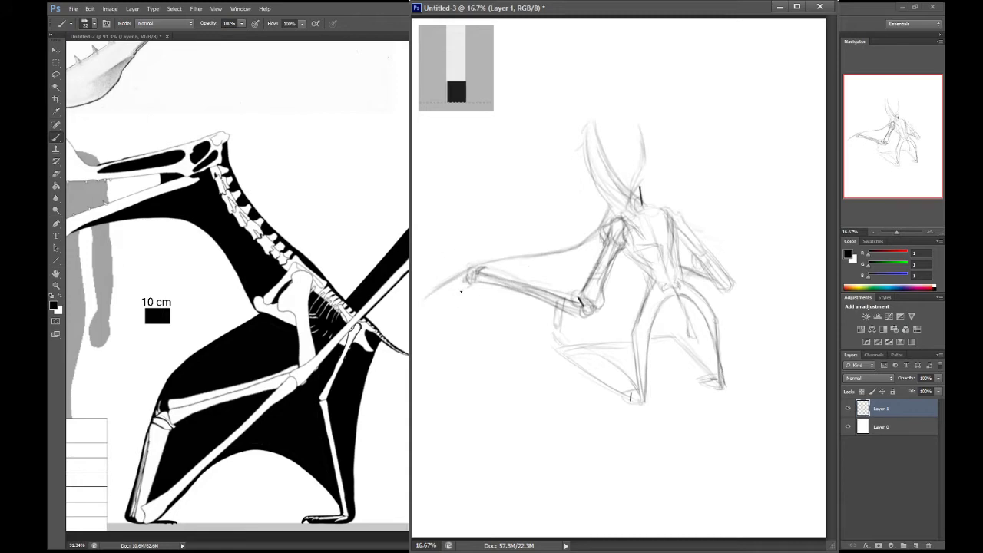
pyautogui.moveTo(454, 295)
pyautogui.mouseDown()
pyautogui.moveTo(472, 286)
pyautogui.moveTo(419, 318)
pyautogui.moveTo(464, 287)
pyautogui.mouseUp()
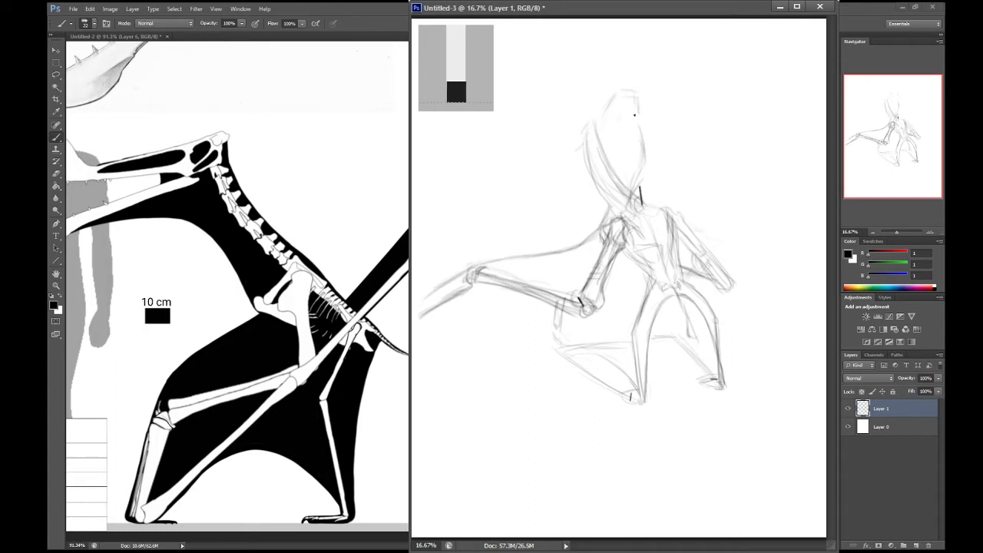
# Step: Erase the rough head and most of the neck with a large Eraser, and add a new layer above the sketch for the Brush
pyautogui.moveTo(631, 120); pyautogui.dragTo(609, 137)
pyautogui.press('e')
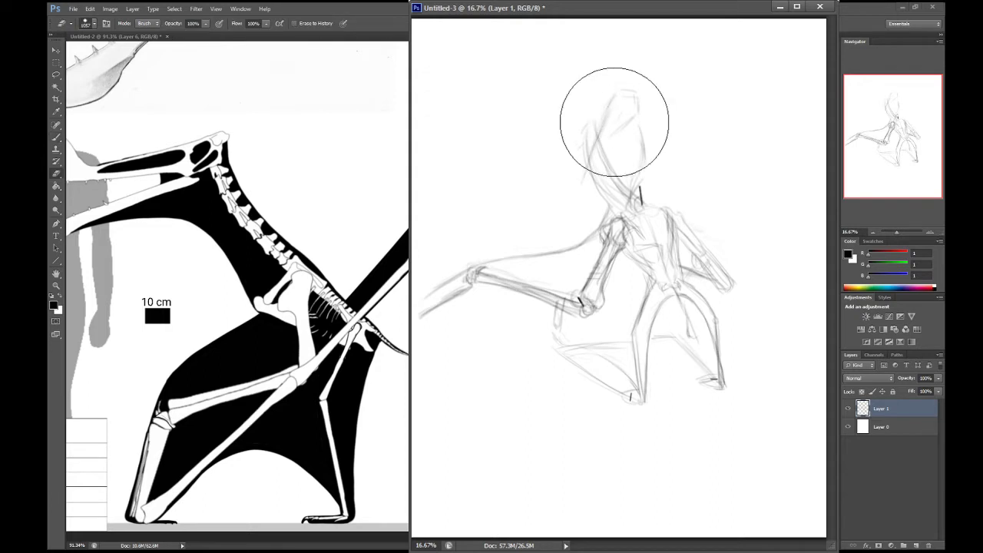
pyautogui.moveTo(619, 121); pyautogui.dragTo(582, 121)
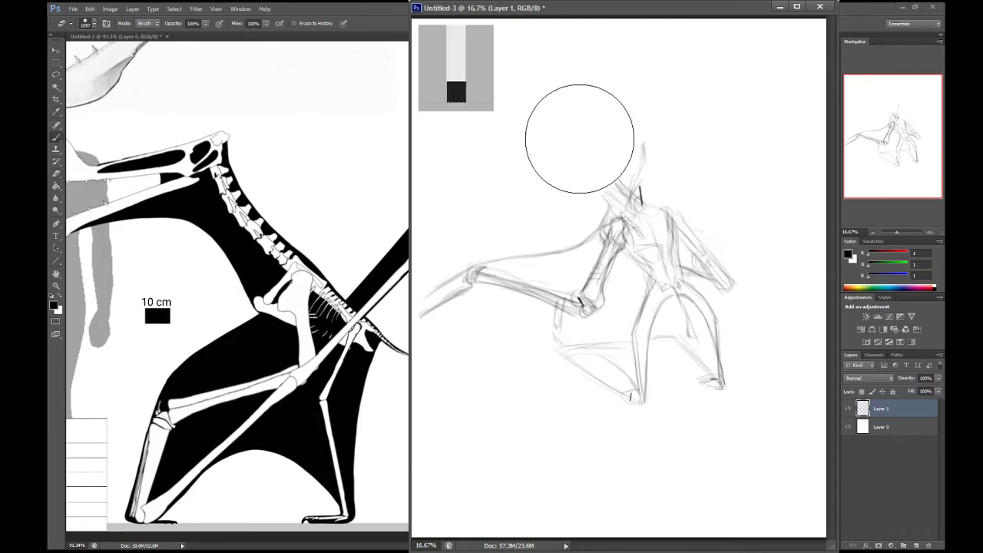
pyautogui.press('b')
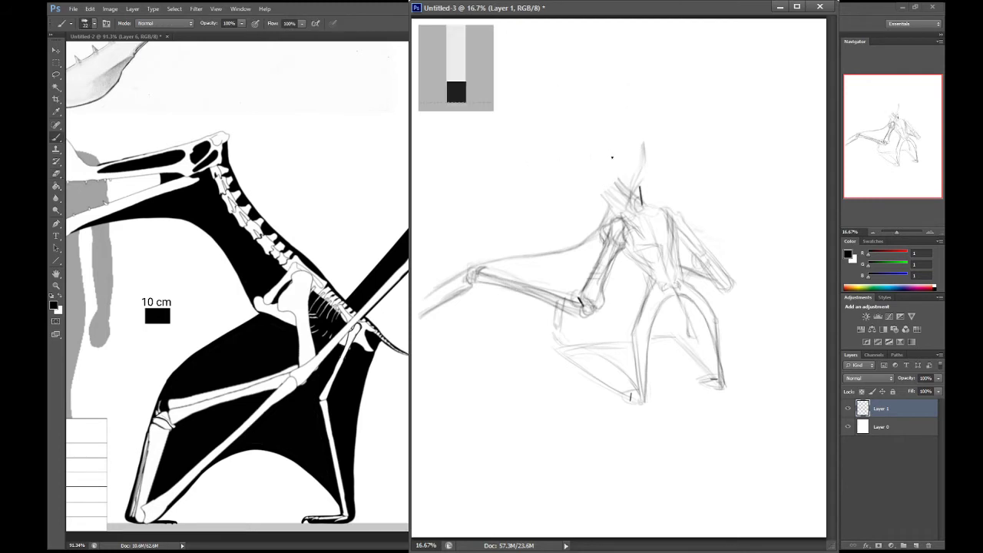
pyautogui.click(915, 545)
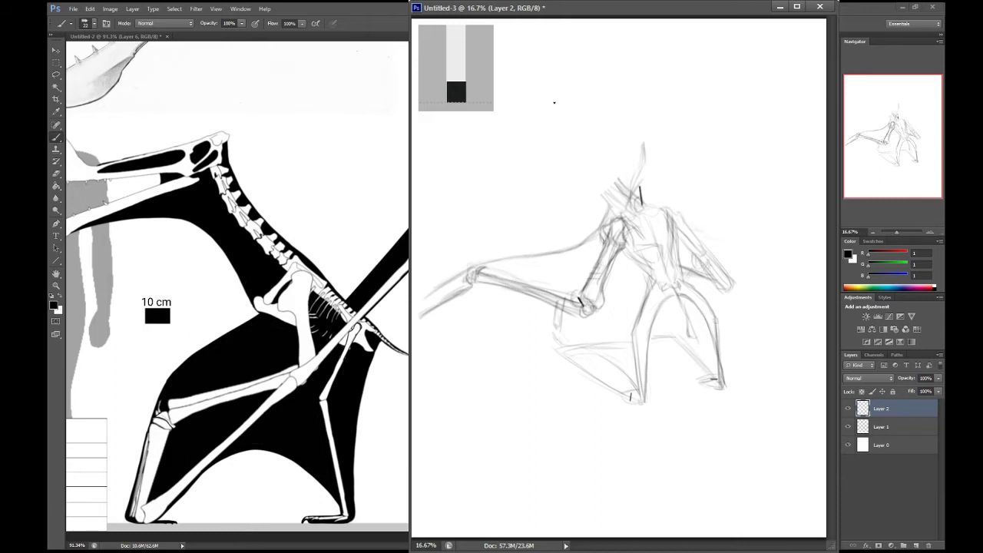
# Step: Undo the last stroke and sketch a round snout over the left shoulder with long skull contours rising from it
pyautogui.hotkey('ctrl', 'z')
pyautogui.moveTo(588, 159)
pyautogui.mouseDown()
pyautogui.moveTo(610, 223)
pyautogui.moveTo(588, 156)
pyautogui.mouseUp()
pyautogui.moveTo(626, 241)
pyautogui.mouseDown()
pyautogui.moveTo(632, 218)
pyautogui.moveTo(637, 236)
pyautogui.moveTo(636, 221)
pyautogui.moveTo(597, 219)
pyautogui.moveTo(616, 209)
pyautogui.moveTo(627, 218)
pyautogui.moveTo(617, 146)
pyautogui.mouseUp()
pyautogui.moveTo(607, 218); pyautogui.dragTo(582, 156)
pyautogui.moveTo(608, 220)
pyautogui.mouseDown()
pyautogui.moveTo(581, 145)
pyautogui.moveTo(588, 120)
pyautogui.mouseUp()
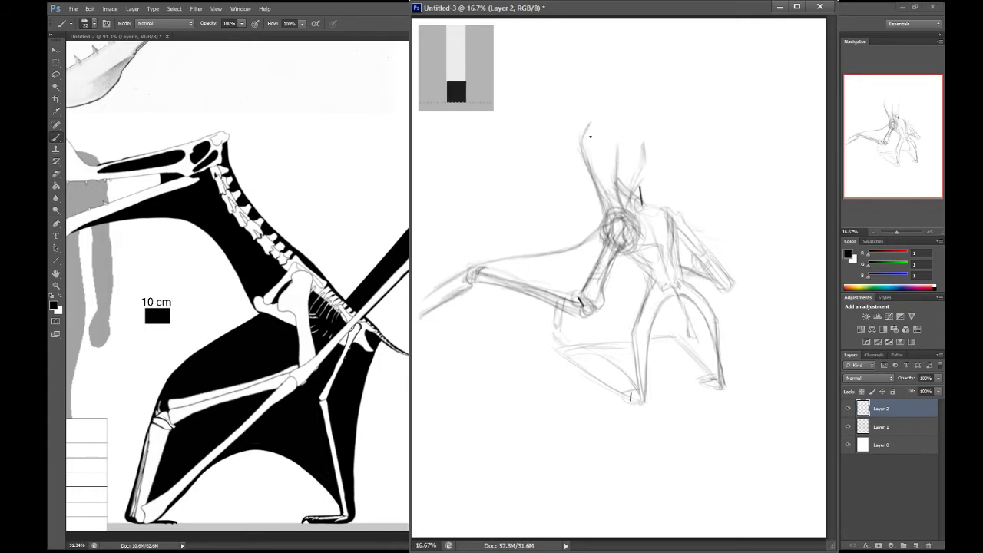
# Step: Close the skull's upper end with inner construction lines and sketch the neck contour running down to the shoulders
pyautogui.moveTo(590, 138)
pyautogui.mouseDown()
pyautogui.moveTo(594, 161)
pyautogui.moveTo(596, 120)
pyautogui.moveTo(610, 115)
pyautogui.moveTo(616, 170)
pyautogui.mouseUp()
pyautogui.moveTo(592, 123)
pyautogui.mouseDown()
pyautogui.moveTo(608, 114)
pyautogui.moveTo(651, 195)
pyautogui.mouseUp()
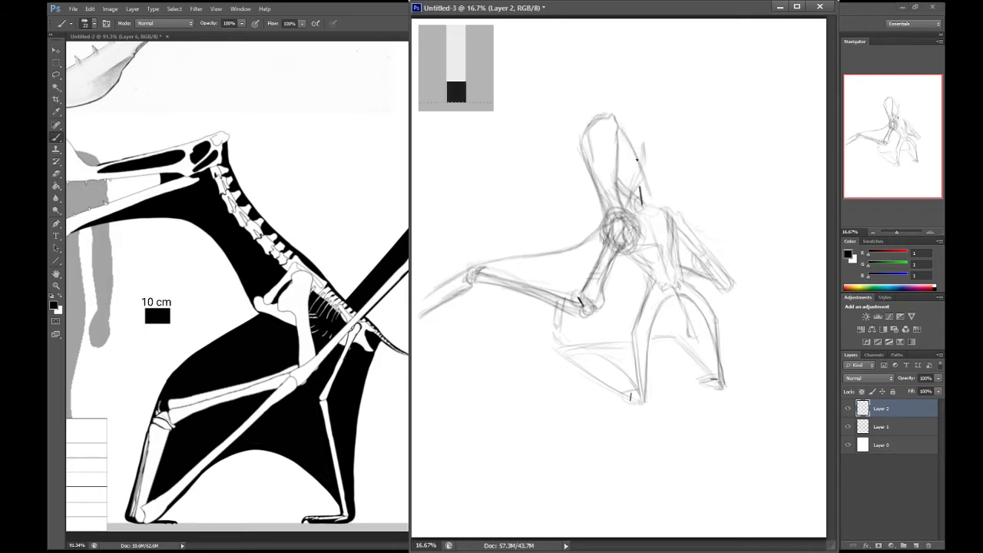
pyautogui.moveTo(639, 160)
pyautogui.mouseDown()
pyautogui.moveTo(652, 201)
pyautogui.moveTo(667, 207)
pyautogui.mouseUp()
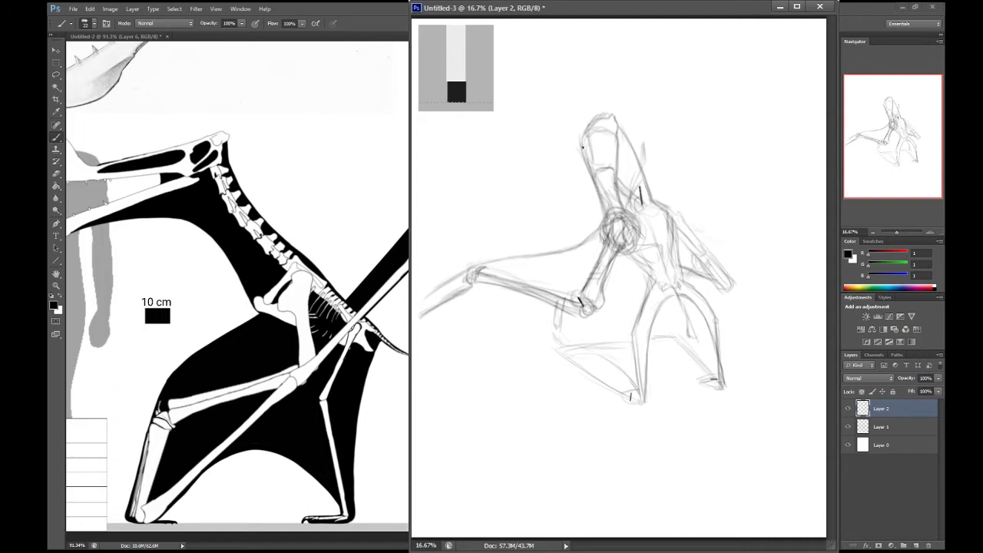
pyautogui.moveTo(603, 131); pyautogui.dragTo(616, 136)
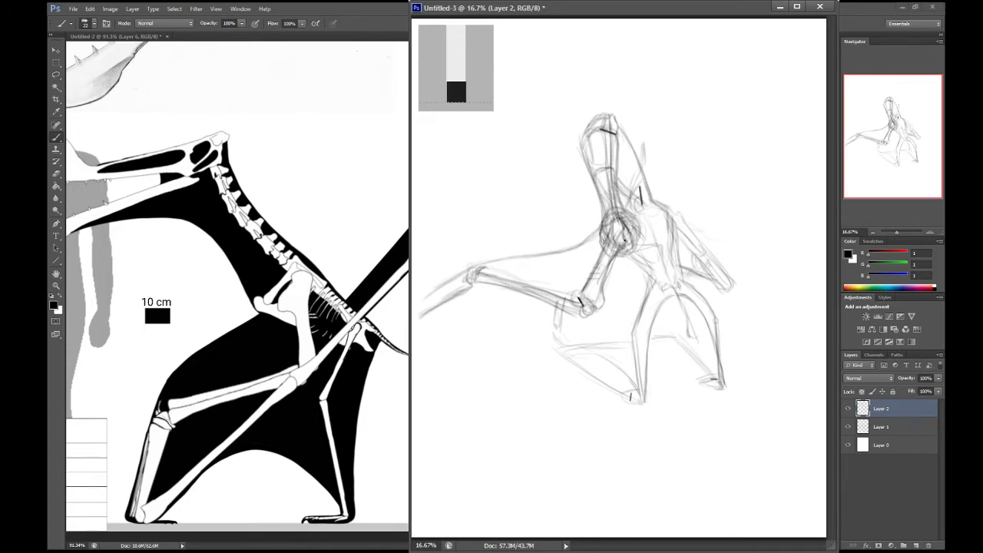
pyautogui.moveTo(625, 241); pyautogui.dragTo(627, 248)
# Step: Erase the neck contour and the snout circle's right side, and firm up the skull's right edge with the Brush
pyautogui.press('e')
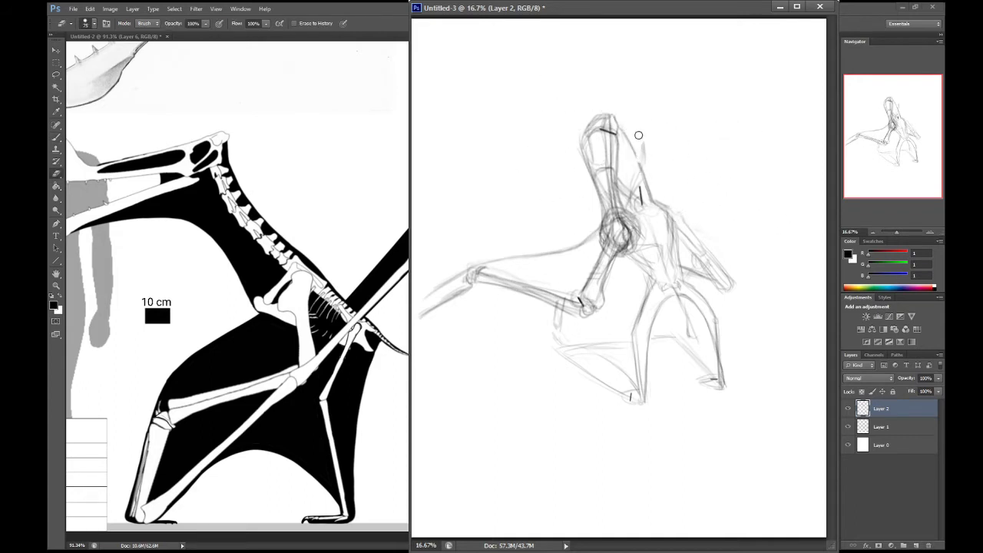
pyautogui.moveTo(637, 135); pyautogui.dragTo(638, 131)
pyautogui.moveTo(649, 195)
pyautogui.mouseDown()
pyautogui.moveTo(628, 241)
pyautogui.moveTo(635, 250)
pyautogui.mouseUp()
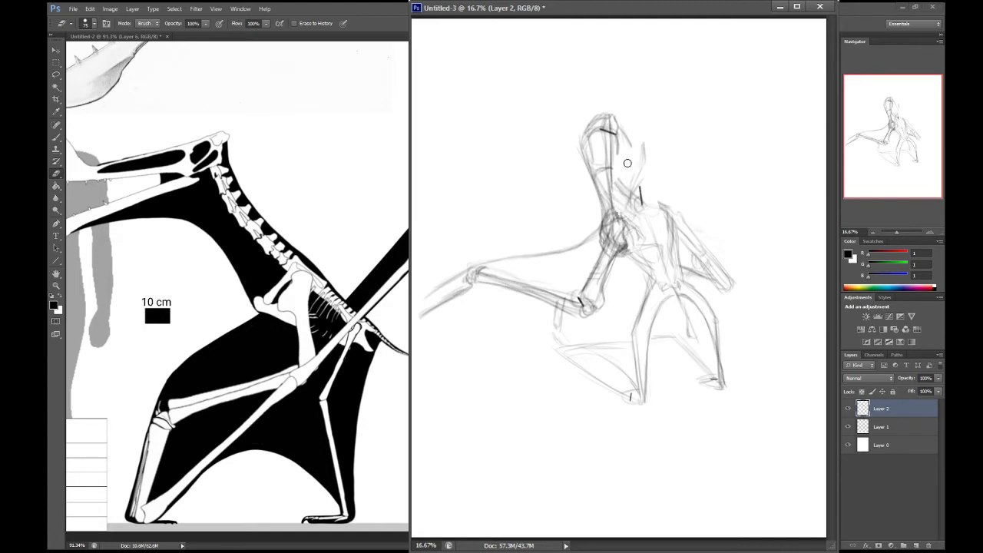
pyautogui.press('b')
pyautogui.moveTo(616, 204); pyautogui.dragTo(618, 141)
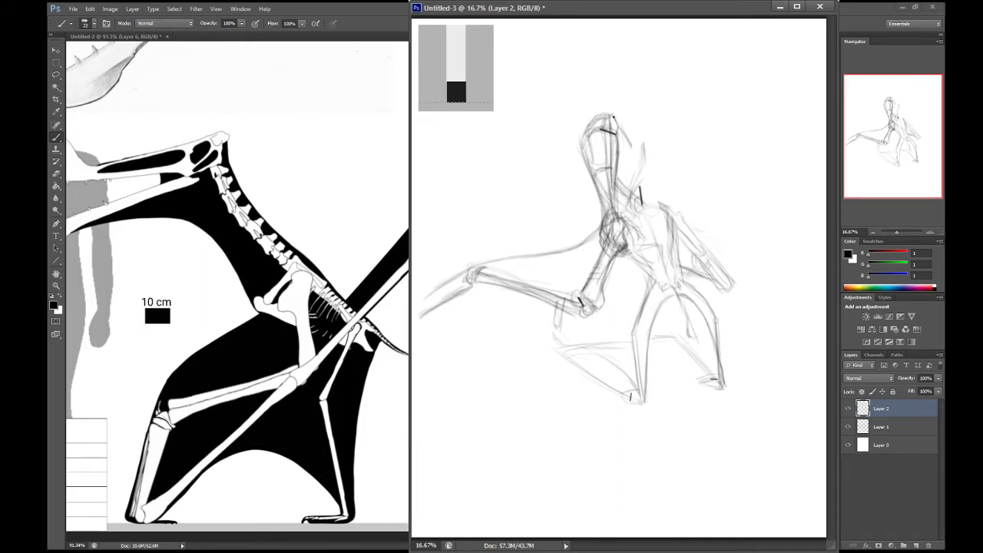
pyautogui.press('e')
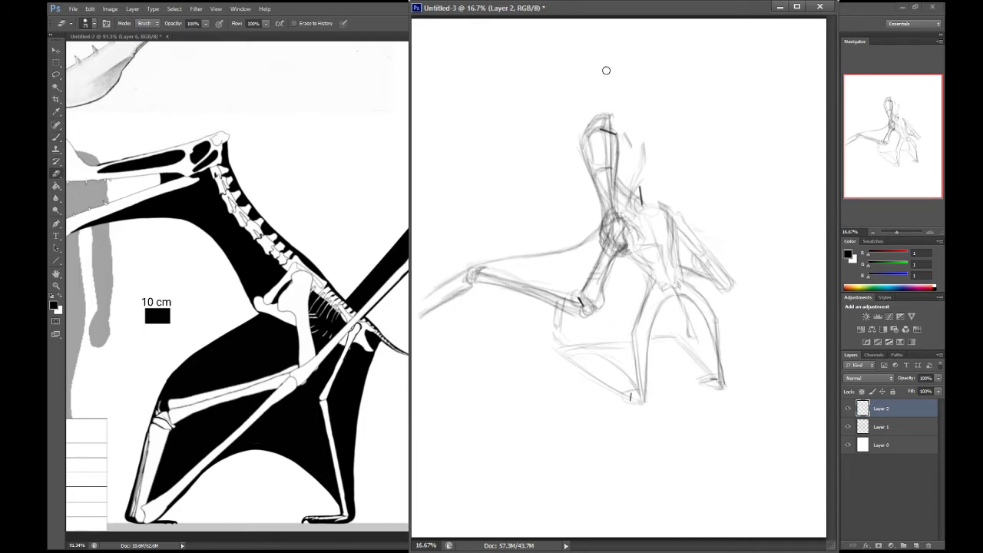
# Step: Clean out the dark strokes inside the snout with the Eraser and redraw its rounded outline
pyautogui.press('b')
pyautogui.moveTo(630, 228); pyautogui.dragTo(620, 257)
pyautogui.press('e')
pyautogui.moveTo(619, 221)
pyautogui.mouseDown()
pyautogui.moveTo(623, 259)
pyautogui.moveTo(603, 243)
pyautogui.mouseUp()
pyautogui.press('b')
pyautogui.moveTo(609, 215)
pyautogui.mouseDown()
pyautogui.moveTo(627, 259)
pyautogui.moveTo(603, 223)
pyautogui.moveTo(620, 264)
pyautogui.moveTo(637, 229)
pyautogui.mouseUp()
pyautogui.moveTo(637, 229)
pyautogui.mouseDown()
pyautogui.moveTo(621, 262)
pyautogui.moveTo(606, 260)
pyautogui.mouseUp()
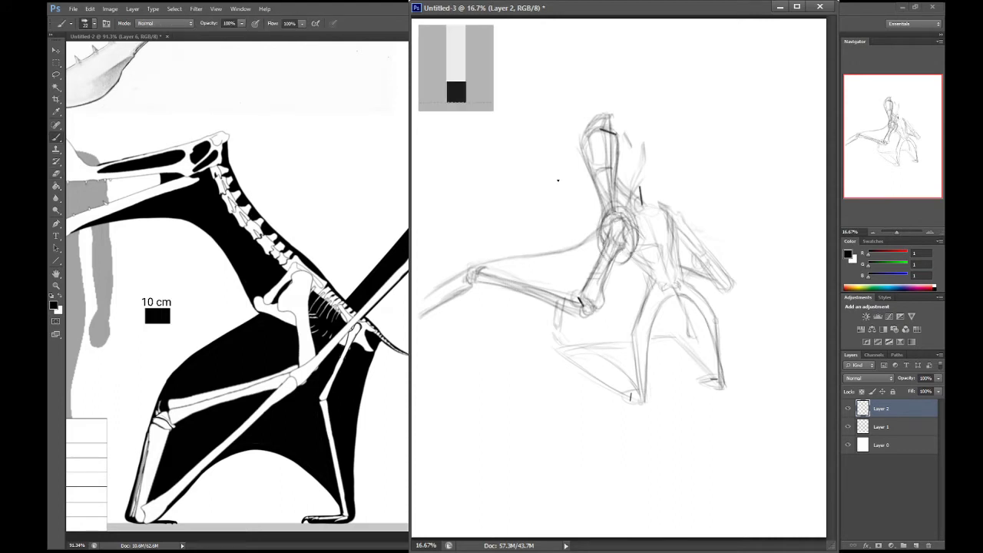
# Step: Bring the whole skull of the skeleton reference into view and reinforce the sketch's oval snout outline
pyautogui.press('space')
pyautogui.moveTo(219, 290)
pyautogui.mouseDown()
pyautogui.moveTo(328, 290)
pyautogui.moveTo(313, 287)
pyautogui.mouseUp()
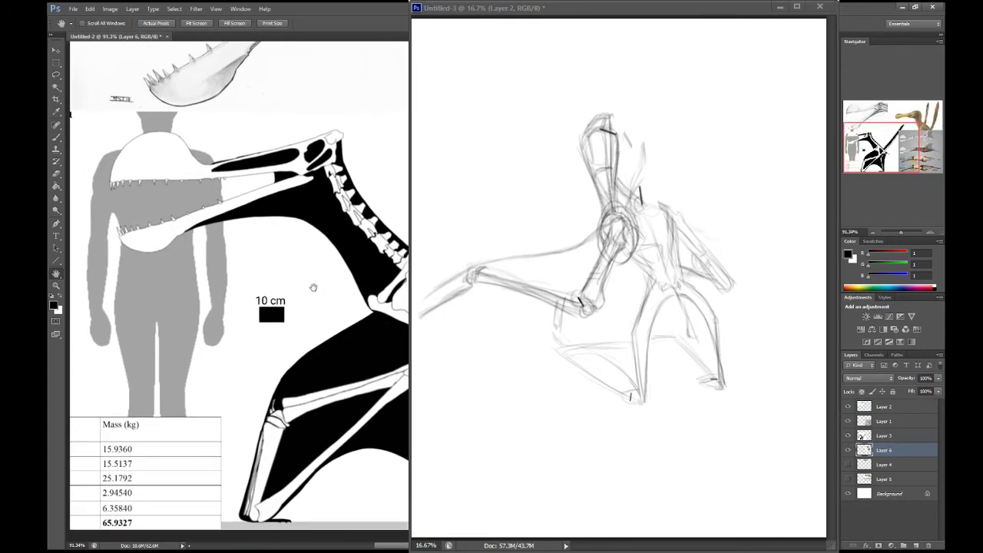
pyautogui.press('b')
pyautogui.click(582, 239)
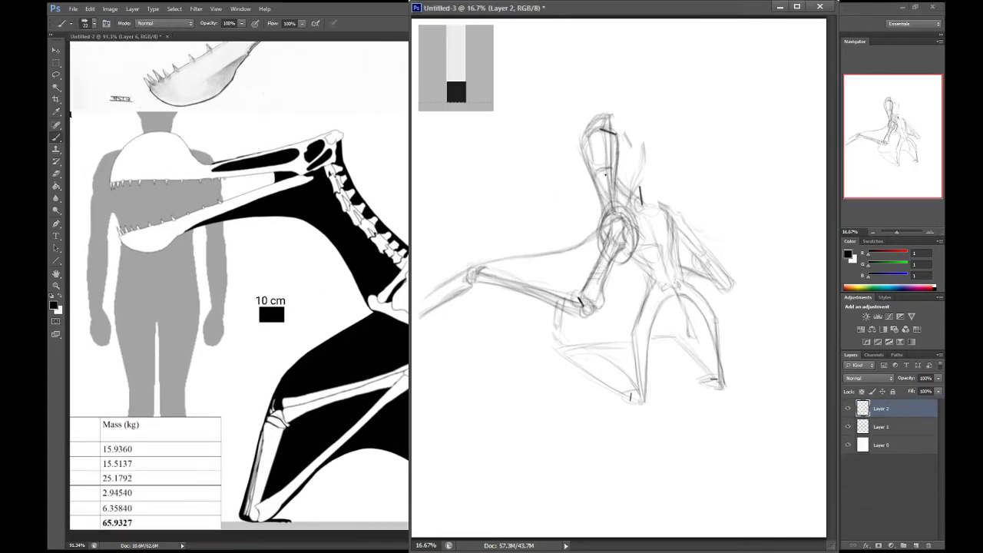
pyautogui.moveTo(618, 212)
pyautogui.mouseDown()
pyautogui.moveTo(638, 229)
pyautogui.moveTo(628, 262)
pyautogui.mouseUp()
pyautogui.moveTo(597, 218); pyautogui.dragTo(604, 257)
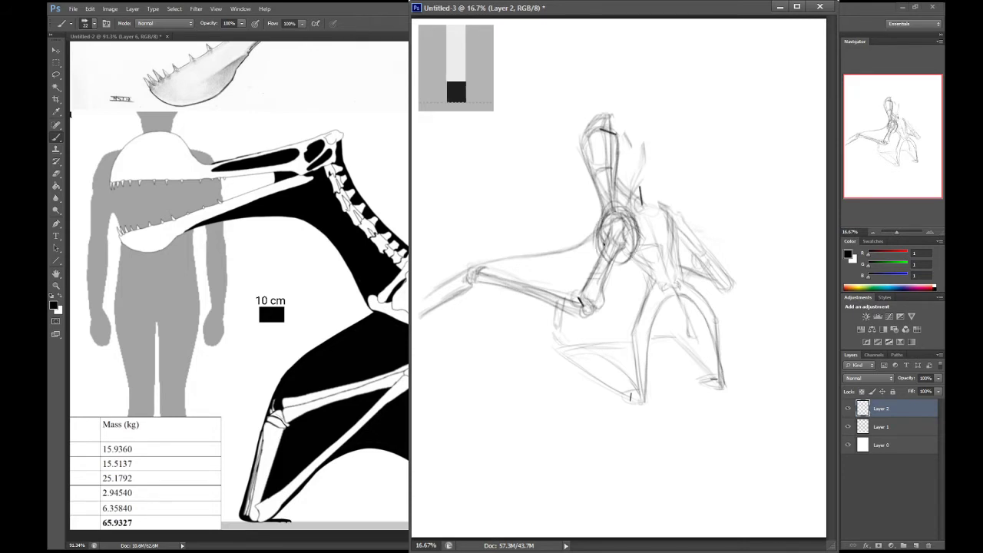
pyautogui.press('e')
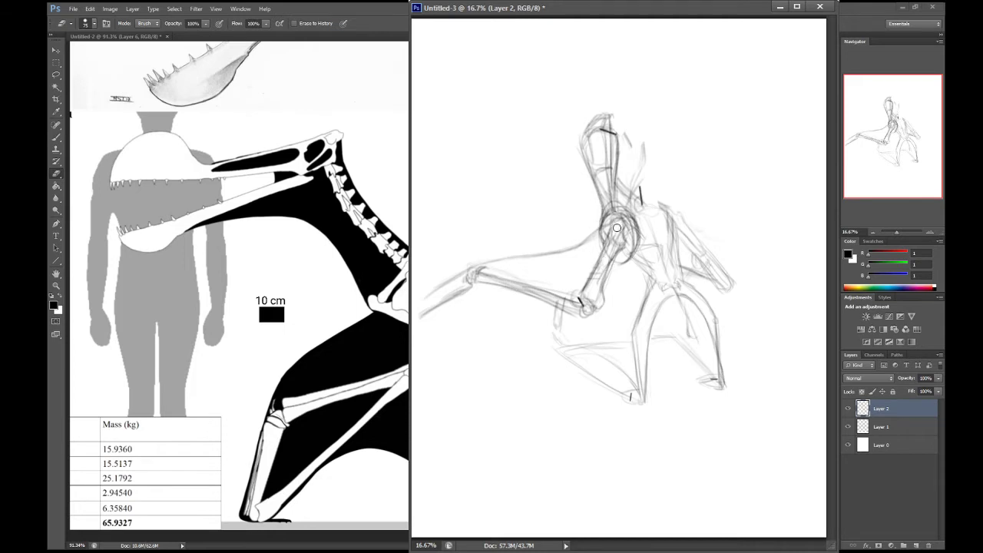
pyautogui.press('b')
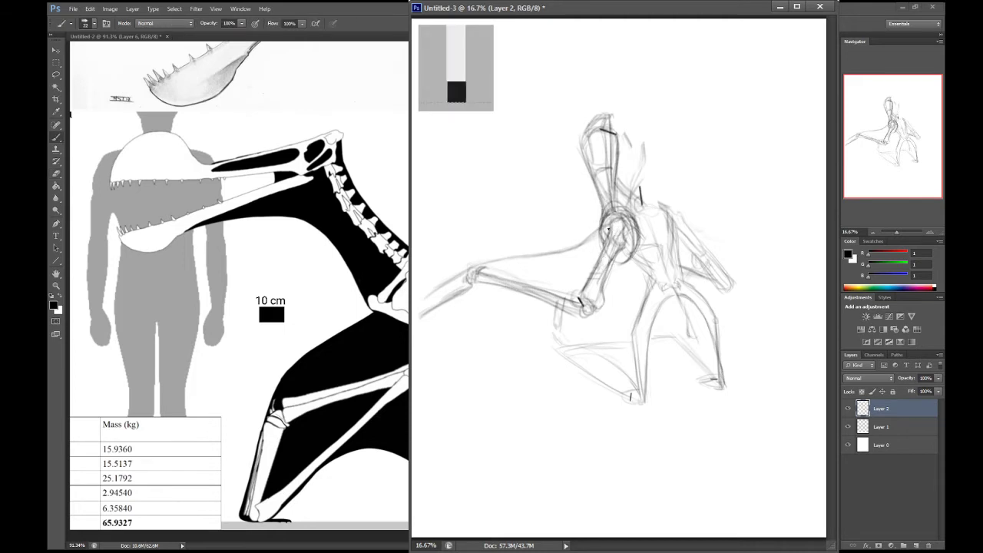
pyautogui.moveTo(612, 239); pyautogui.dragTo(619, 262)
# Step: Shade the upper back of the skull and outline a narrow oval opening inside it
pyautogui.moveTo(600, 121); pyautogui.dragTo(590, 131)
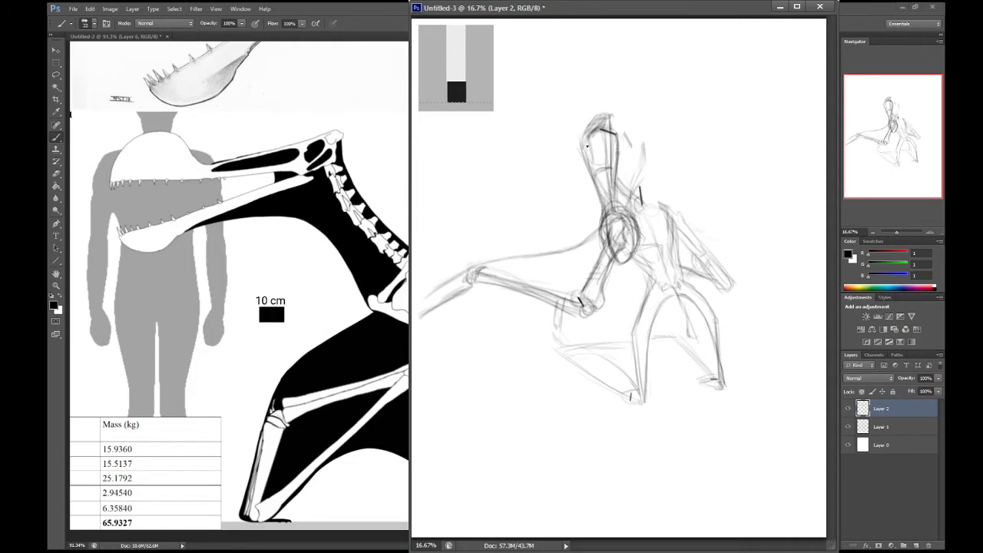
pyautogui.moveTo(593, 135); pyautogui.dragTo(592, 151)
pyautogui.moveTo(596, 137)
pyautogui.mouseDown()
pyautogui.moveTo(602, 160)
pyautogui.moveTo(598, 149)
pyautogui.mouseUp()
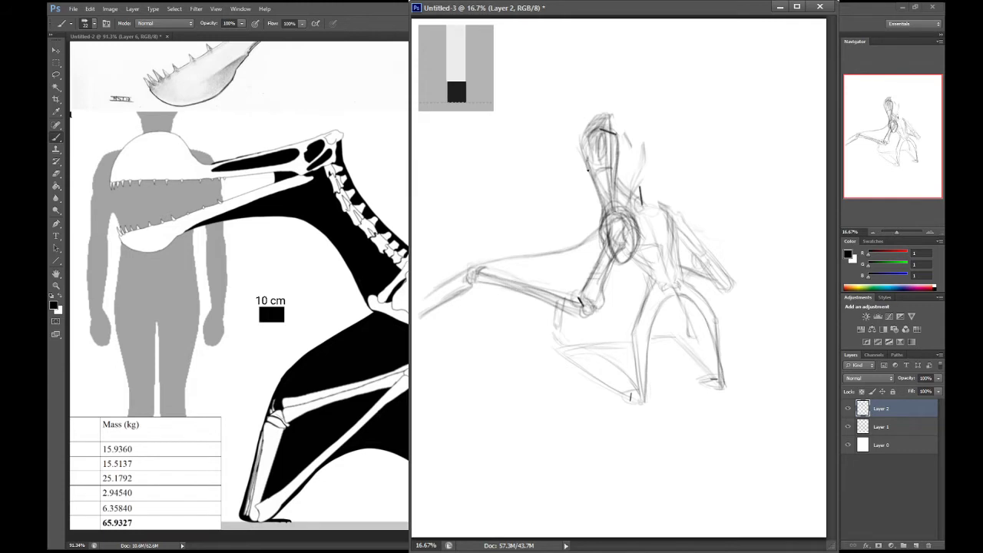
# Step: Darken the skull's left contour down to the snout and strengthen the strokes around the upper opening
pyautogui.moveTo(591, 155); pyautogui.dragTo(609, 224)
pyautogui.moveTo(596, 180); pyautogui.dragTo(606, 212)
pyautogui.moveTo(589, 160); pyautogui.dragTo(600, 207)
pyautogui.moveTo(602, 211); pyautogui.dragTo(606, 228)
pyautogui.moveTo(590, 179)
pyautogui.mouseDown()
pyautogui.moveTo(605, 210)
pyautogui.moveTo(600, 199)
pyautogui.moveTo(602, 252)
pyautogui.mouseUp()
pyautogui.moveTo(600, 247); pyautogui.dragTo(614, 261)
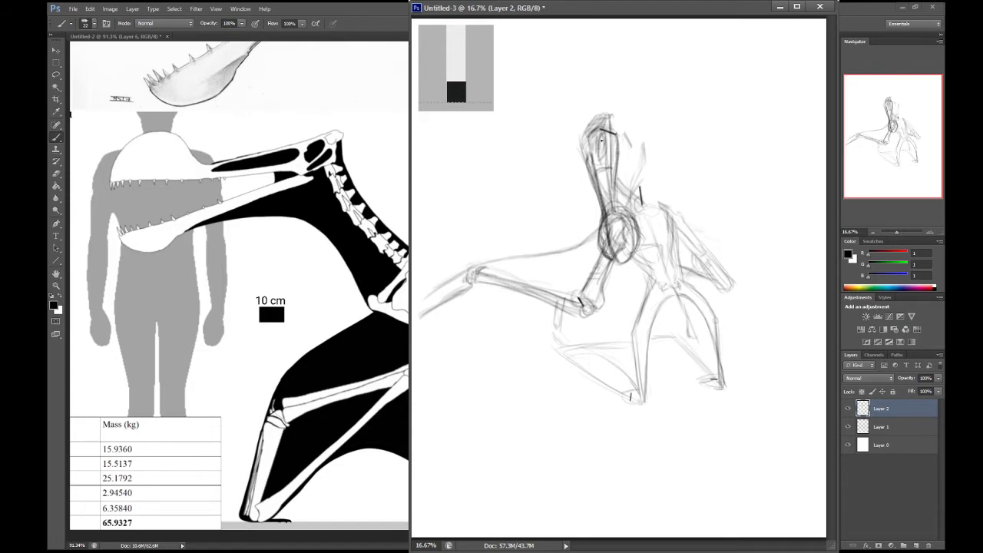
pyautogui.moveTo(602, 145)
pyautogui.mouseDown()
pyautogui.moveTo(599, 163)
pyautogui.moveTo(596, 144)
pyautogui.mouseUp()
pyautogui.moveTo(586, 143); pyautogui.dragTo(588, 153)
# Step: Move the head layer up and slightly left, clear of the shoulder joint, and return to the Brush
pyautogui.press('v')
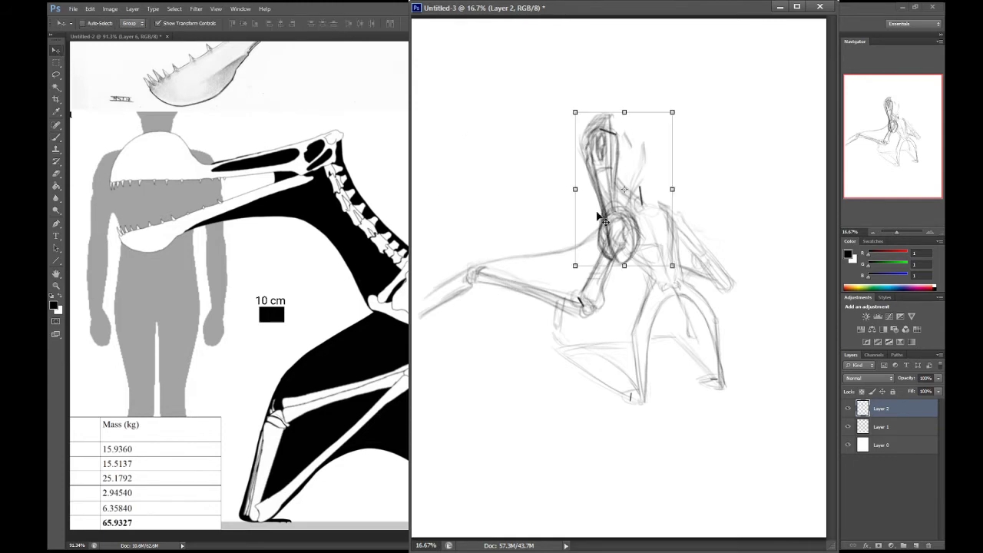
pyautogui.moveTo(598, 217); pyautogui.dragTo(583, 183)
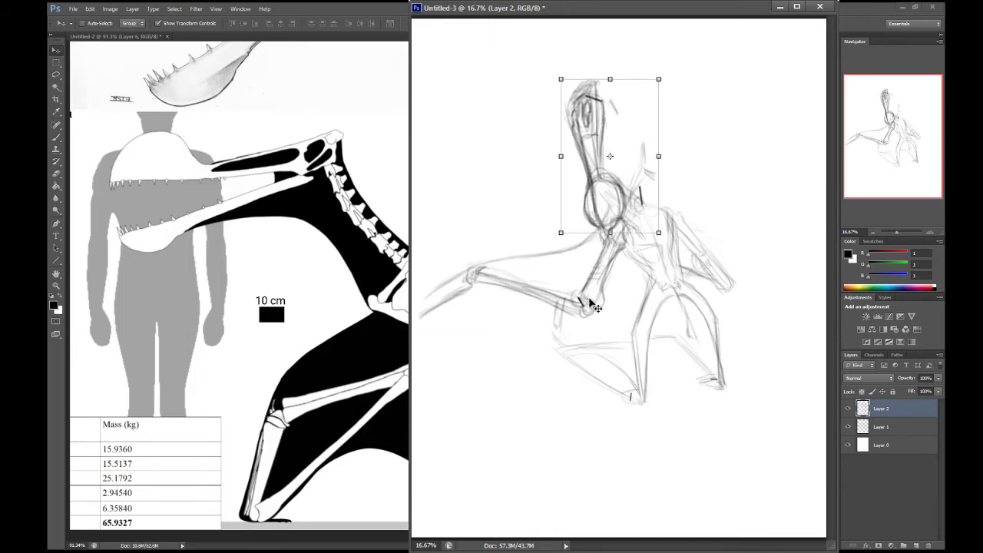
pyautogui.click(55, 138)
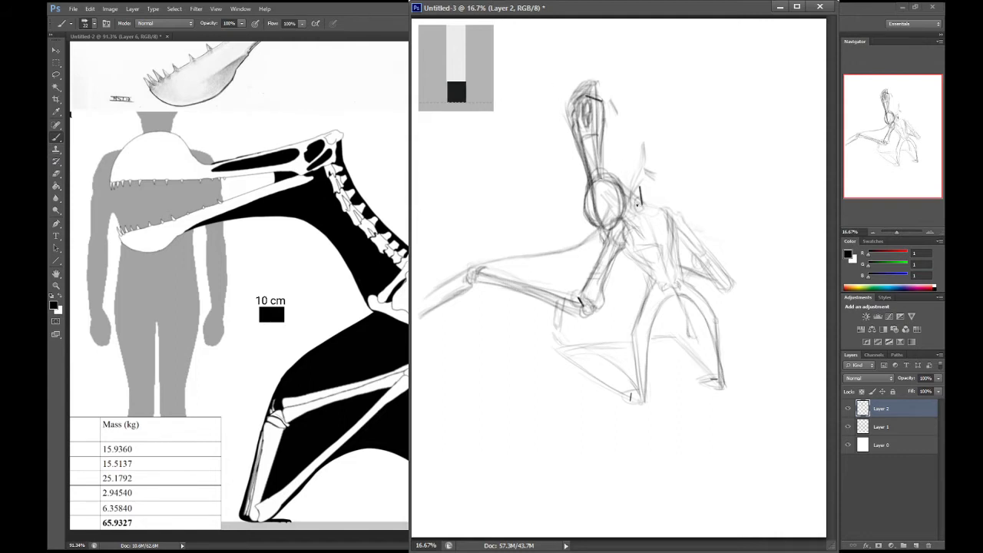
pyautogui.moveTo(639, 192)
pyautogui.mouseDown()
pyautogui.moveTo(630, 205)
pyautogui.moveTo(648, 197)
pyautogui.moveTo(644, 211)
pyautogui.moveTo(644, 178)
pyautogui.mouseUp()
pyautogui.hotkey('ctrl', 'alt', 'z')
pyautogui.hotkey('ctrl', 'alt', 'z')
pyautogui.hotkey('ctrl', 'alt', 'z')
pyautogui.hotkey('ctrl', 'alt', 'z')
# Step: Sketch a chain of small rounded vertebrae from the back of the skull down to the base of the neck
pyautogui.moveTo(632, 169)
pyautogui.mouseDown()
pyautogui.moveTo(631, 158)
pyautogui.moveTo(640, 173)
pyautogui.mouseUp()
pyautogui.moveTo(631, 160)
pyautogui.mouseDown()
pyautogui.moveTo(634, 173)
pyautogui.moveTo(635, 145)
pyautogui.mouseUp()
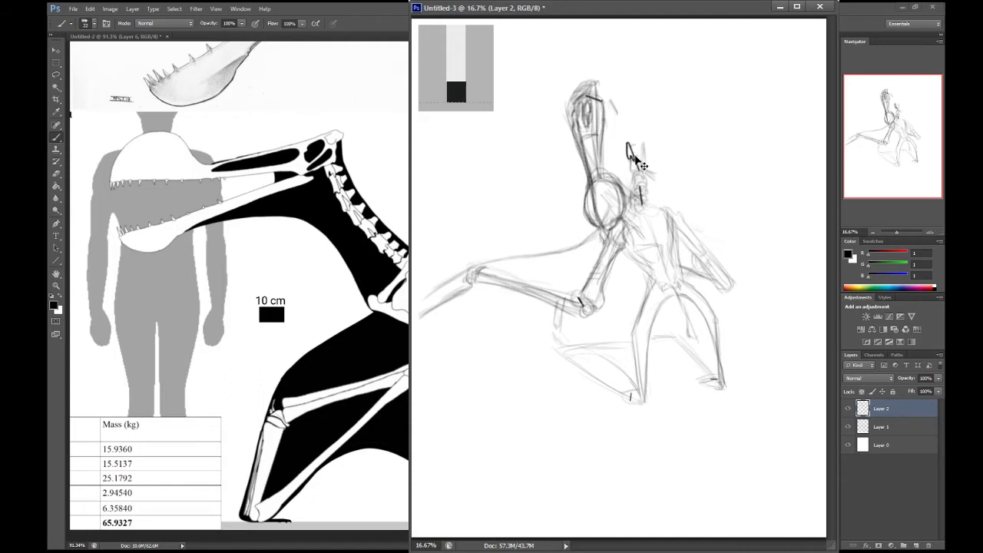
pyautogui.hotkey('ctrl', 'z')
pyautogui.moveTo(630, 160)
pyautogui.mouseDown()
pyautogui.moveTo(634, 146)
pyautogui.moveTo(637, 160)
pyautogui.mouseUp()
pyautogui.moveTo(605, 124); pyautogui.dragTo(644, 203)
pyautogui.moveTo(633, 192)
pyautogui.mouseDown()
pyautogui.moveTo(642, 202)
pyautogui.moveTo(633, 184)
pyautogui.moveTo(642, 190)
pyautogui.mouseUp()
pyautogui.moveTo(642, 190); pyautogui.dragTo(634, 184)
pyautogui.moveTo(626, 169)
pyautogui.mouseDown()
pyautogui.moveTo(631, 186)
pyautogui.moveTo(619, 149)
pyautogui.mouseUp()
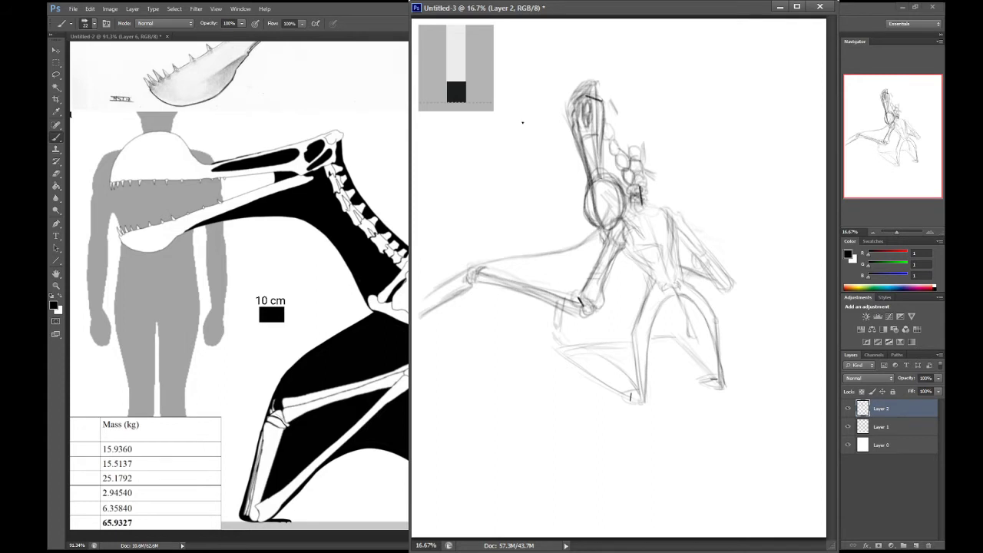
# Step: Shift the head layer slightly down and right, and erase the skull's loose outer outline and part of the vertebrae
pyautogui.press('v')
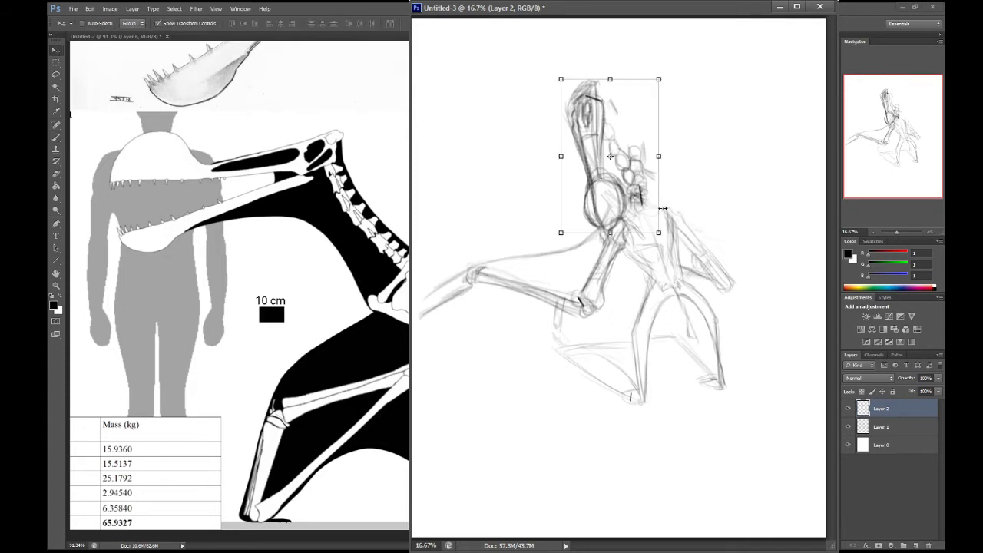
pyautogui.moveTo(645, 194)
pyautogui.mouseDown()
pyautogui.moveTo(651, 211)
pyautogui.moveTo(620, 185)
pyautogui.mouseUp()
pyautogui.press('e')
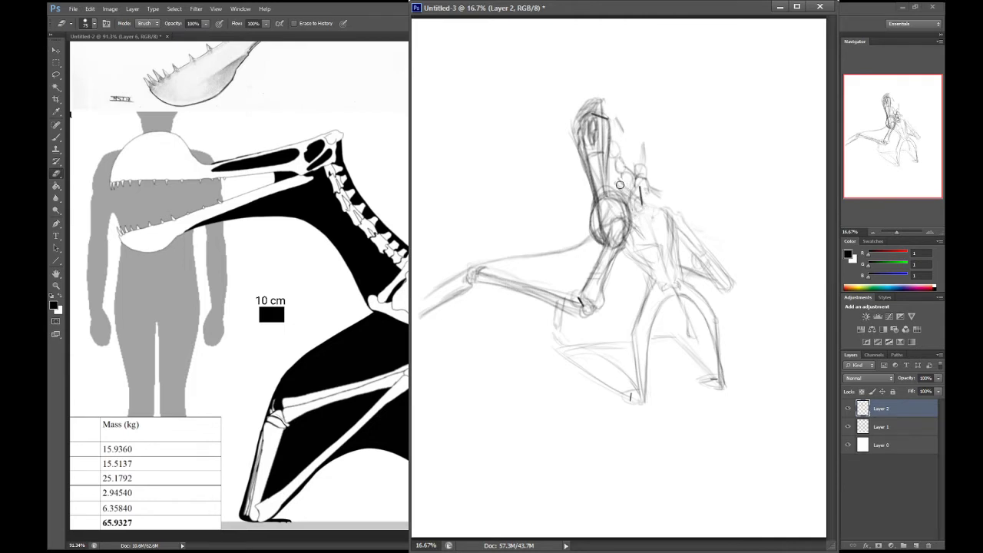
pyautogui.press('b')
pyautogui.press('e')
pyautogui.moveTo(570, 104)
pyautogui.mouseDown()
pyautogui.moveTo(584, 112)
pyautogui.moveTo(598, 96)
pyautogui.mouseUp()
pyautogui.moveTo(570, 127)
pyautogui.mouseDown()
pyautogui.moveTo(575, 117)
pyautogui.moveTo(577, 136)
pyautogui.moveTo(617, 113)
pyautogui.moveTo(656, 172)
pyautogui.moveTo(635, 167)
pyautogui.mouseUp()
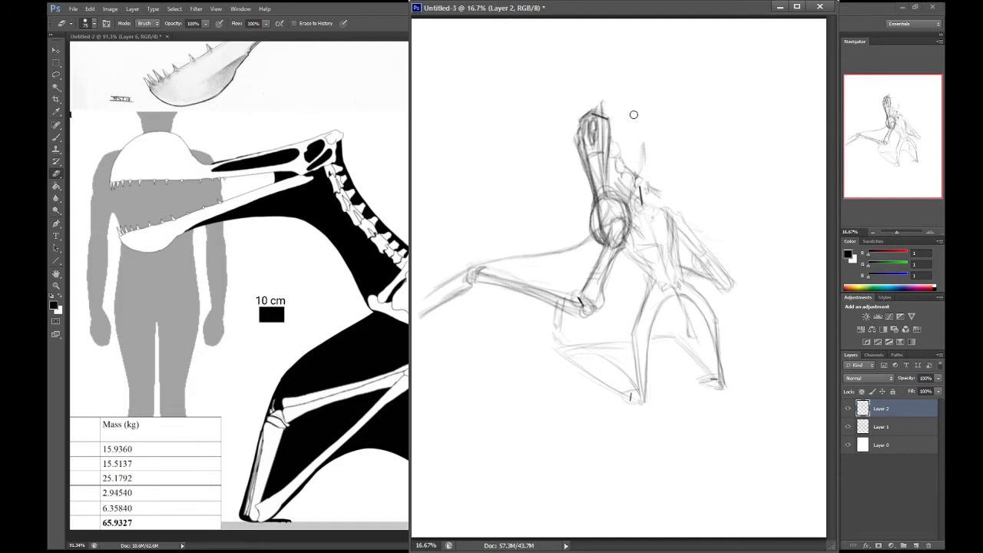
# Step: Redraw the back of the skull with inner openings and a firmer right edge, erasing the remaining vertebrae
pyautogui.press('b')
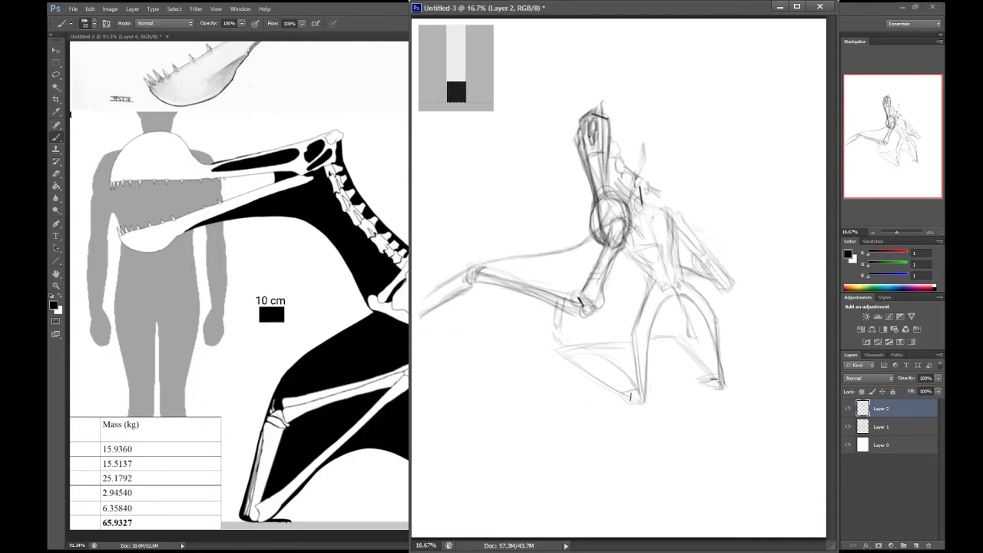
pyautogui.moveTo(592, 131); pyautogui.dragTo(611, 150)
pyautogui.moveTo(592, 155); pyautogui.dragTo(596, 151)
pyautogui.moveTo(605, 146)
pyautogui.mouseDown()
pyautogui.moveTo(616, 159)
pyautogui.moveTo(617, 138)
pyautogui.moveTo(614, 169)
pyautogui.moveTo(629, 183)
pyautogui.moveTo(602, 146)
pyautogui.moveTo(606, 133)
pyautogui.moveTo(641, 191)
pyautogui.mouseUp()
pyautogui.press('e')
pyautogui.press('b')
pyautogui.moveTo(609, 159); pyautogui.dragTo(609, 127)
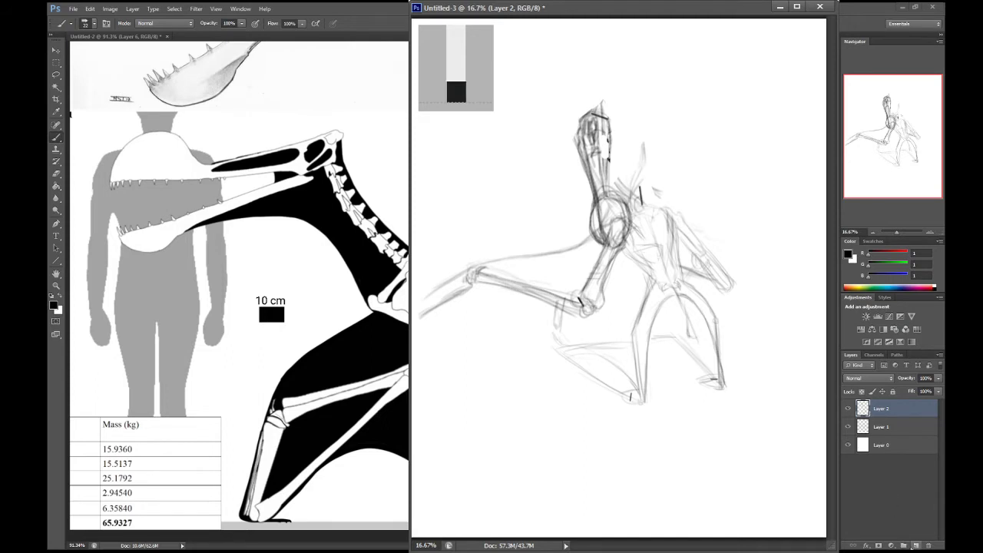
# Step: Add a new layer on top, and move the head on Layer 2 up and slightly left
pyautogui.click(916, 545)
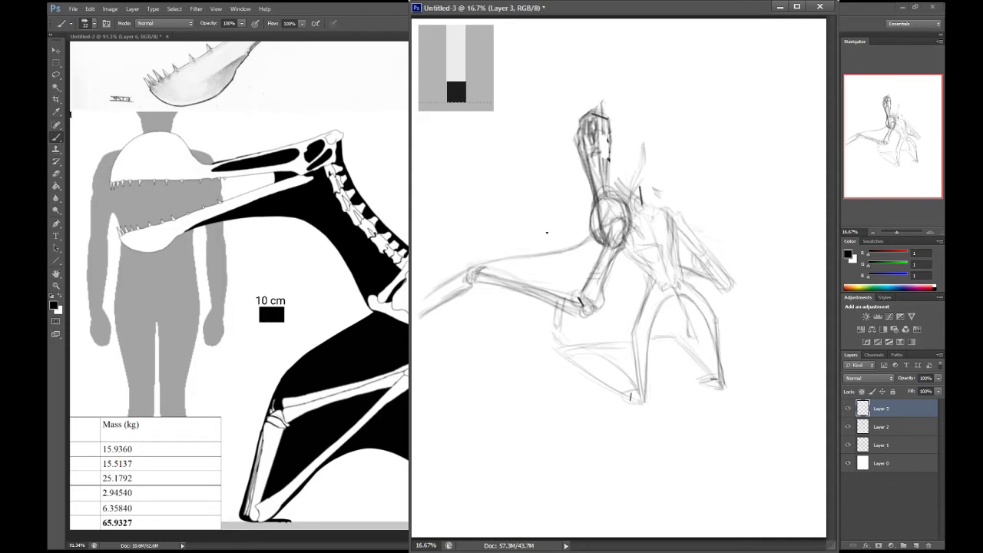
pyautogui.click(181, 548)
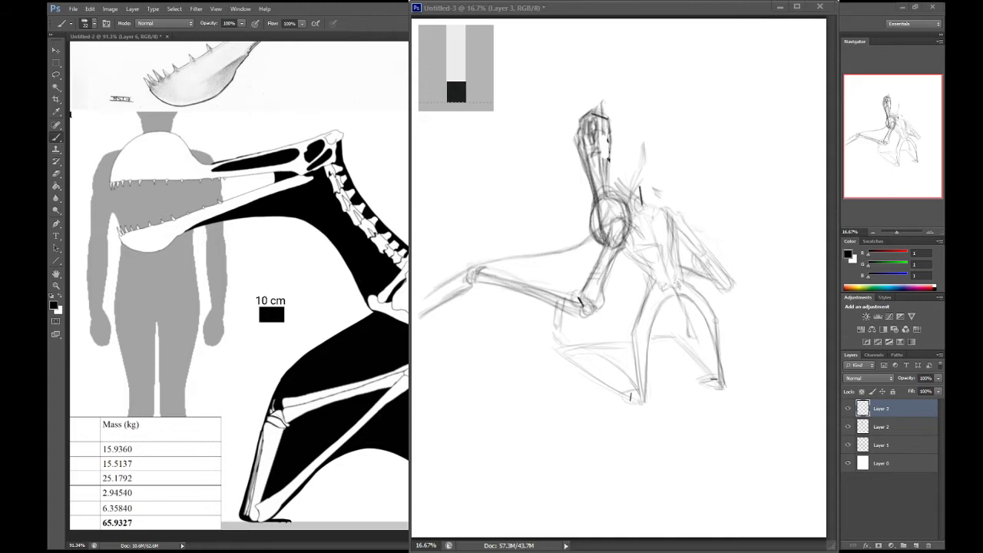
pyautogui.click(675, 10)
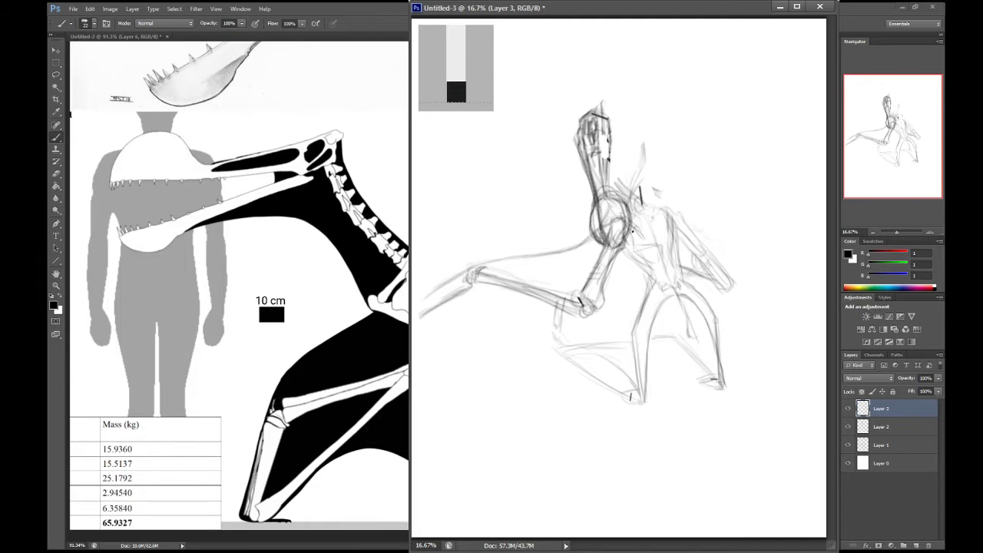
pyautogui.click(56, 50)
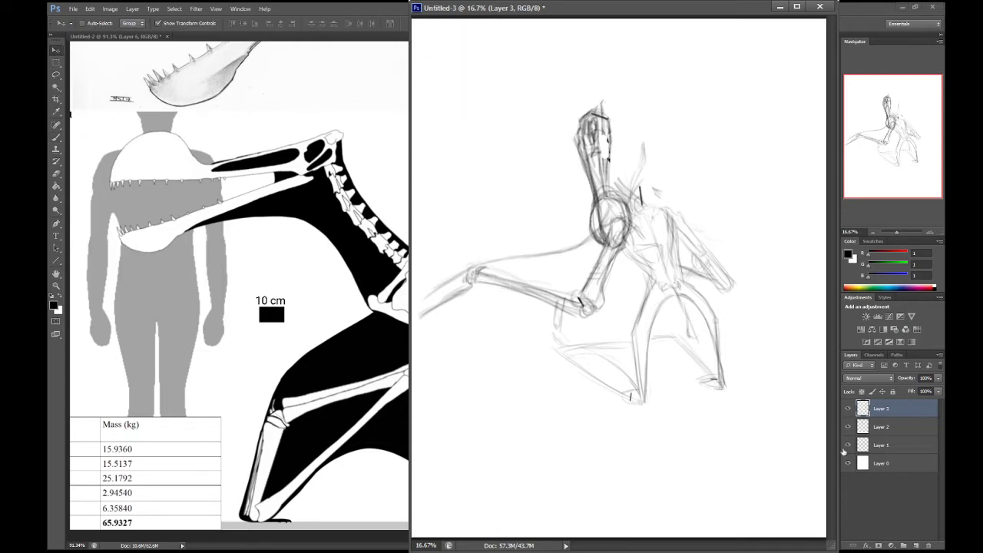
pyautogui.click(882, 427)
pyautogui.moveTo(641, 142); pyautogui.dragTo(634, 122)
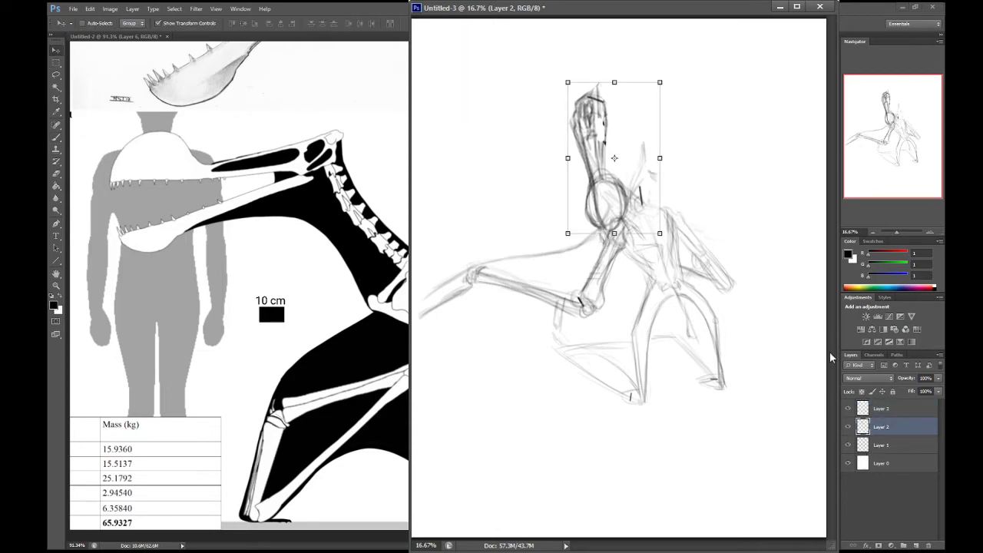
# Step: Sketch the neck's contours on Layer 3 with the Brush, running from the back of the skull to the shoulders
pyautogui.click(882, 409)
pyautogui.press('b')
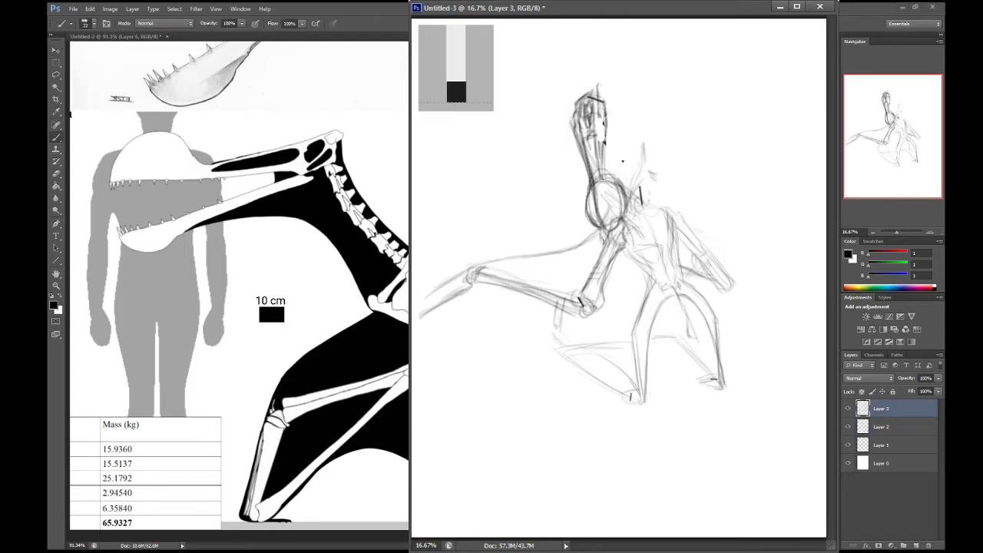
pyautogui.moveTo(609, 123); pyautogui.dragTo(634, 172)
pyautogui.moveTo(613, 121); pyautogui.dragTo(649, 196)
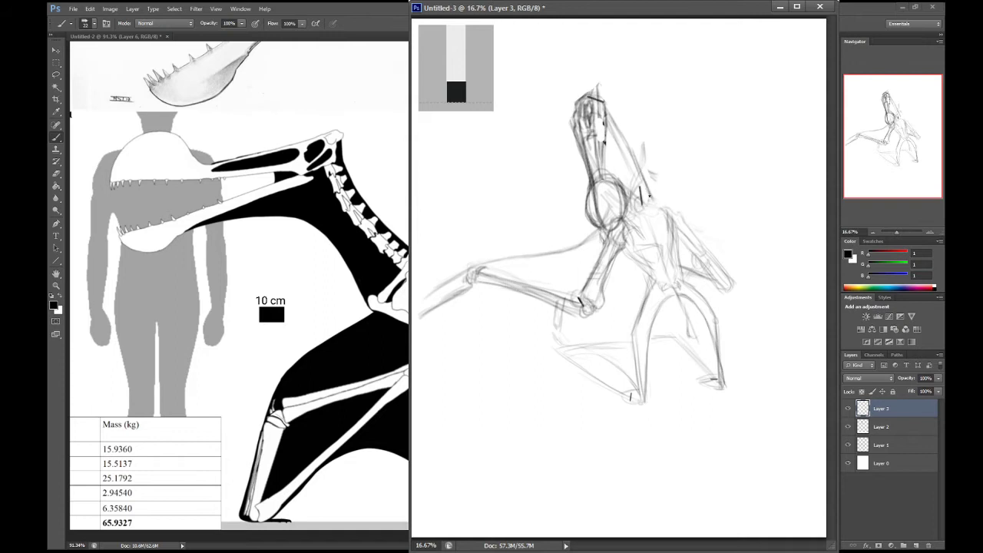
pyautogui.click(167, 552)
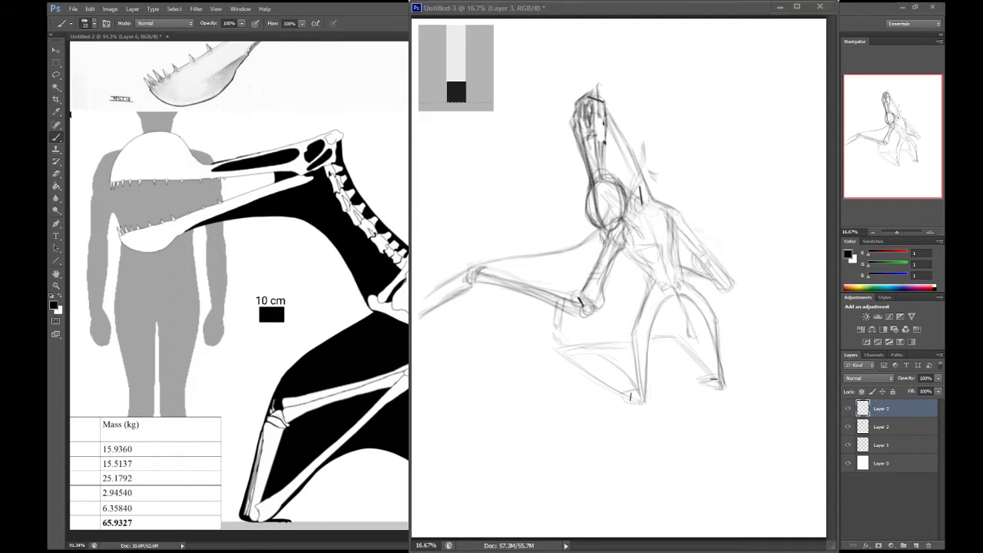
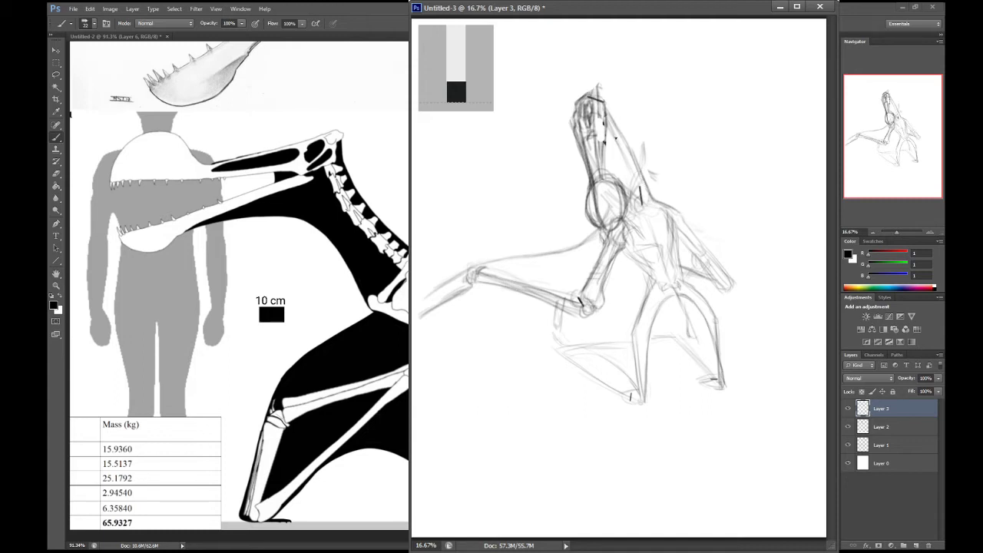
# Step: Sketch the neck's edges and rough block-shaped vertebrae between the back of the skull and the shoulders
pyautogui.moveTo(609, 130); pyautogui.dragTo(617, 163)
pyautogui.moveTo(613, 153)
pyautogui.mouseDown()
pyautogui.moveTo(634, 198)
pyautogui.moveTo(627, 204)
pyautogui.mouseUp()
pyautogui.moveTo(634, 171); pyautogui.dragTo(647, 201)
pyautogui.moveTo(631, 155); pyautogui.dragTo(645, 199)
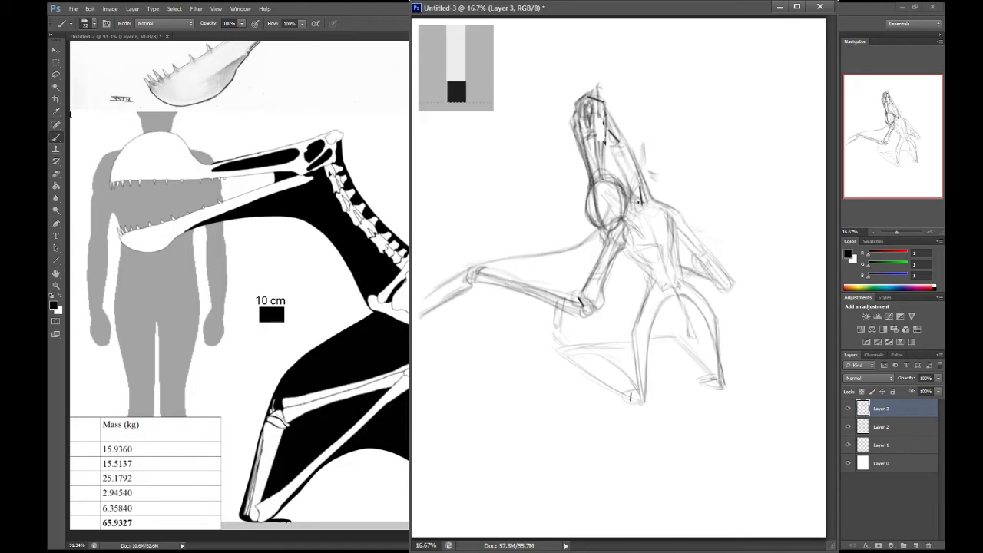
pyautogui.moveTo(634, 192)
pyautogui.mouseDown()
pyautogui.moveTo(645, 194)
pyautogui.moveTo(628, 178)
pyautogui.moveTo(636, 174)
pyautogui.mouseUp()
pyautogui.click(151, 551)
pyautogui.moveTo(623, 163)
pyautogui.mouseDown()
pyautogui.moveTo(632, 160)
pyautogui.moveTo(636, 172)
pyautogui.moveTo(617, 159)
pyautogui.moveTo(622, 148)
pyautogui.moveTo(635, 158)
pyautogui.mouseUp()
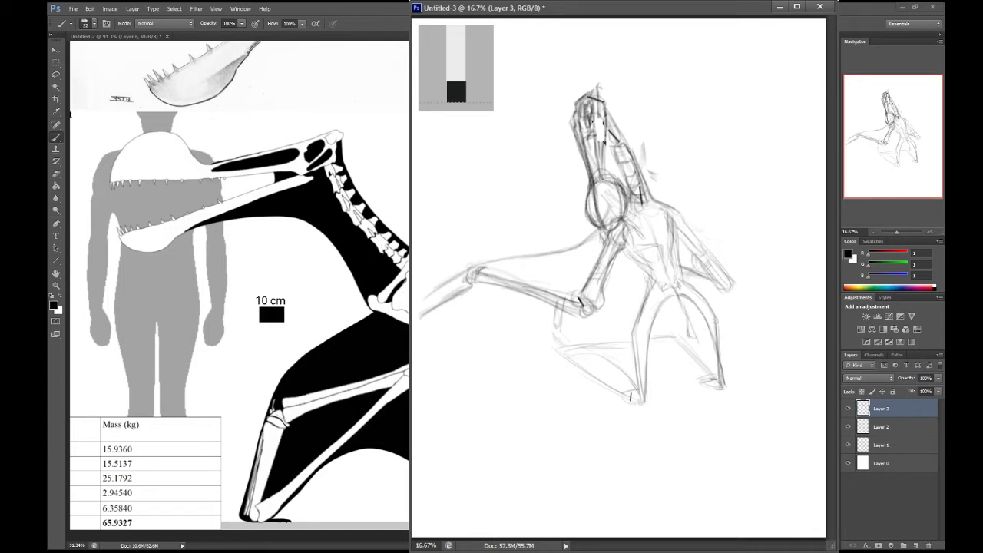
# Step: Erase the rough neck blocks and redraw the vertebrae with firmer outlines from the shoulders up to the skull
pyautogui.moveTo(593, 117)
pyautogui.mouseDown()
pyautogui.moveTo(607, 140)
pyautogui.moveTo(630, 152)
pyautogui.moveTo(623, 160)
pyautogui.moveTo(637, 181)
pyautogui.moveTo(631, 175)
pyautogui.mouseUp()
pyautogui.press('e')
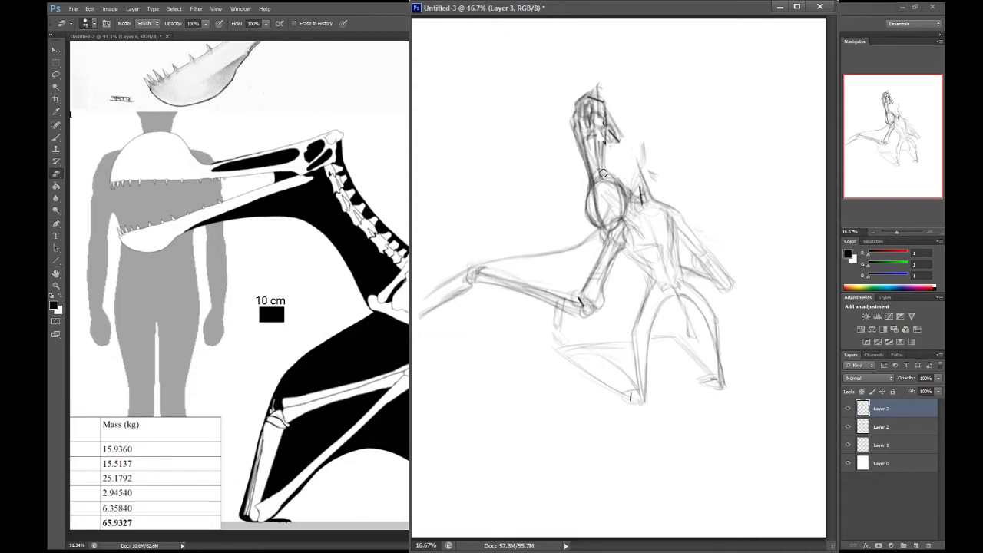
pyautogui.press('b')
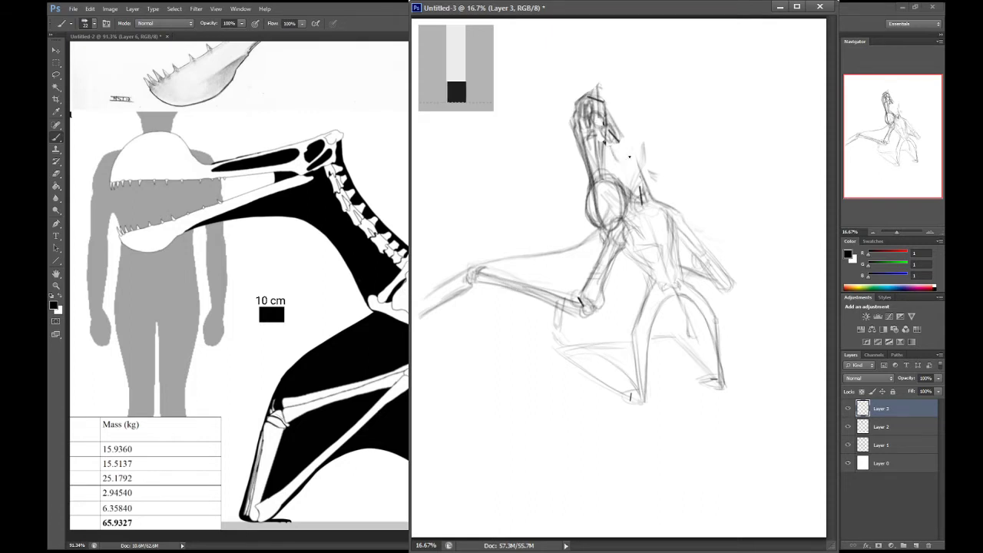
pyautogui.moveTo(620, 167); pyautogui.dragTo(627, 176)
pyautogui.moveTo(627, 177); pyautogui.dragTo(642, 202)
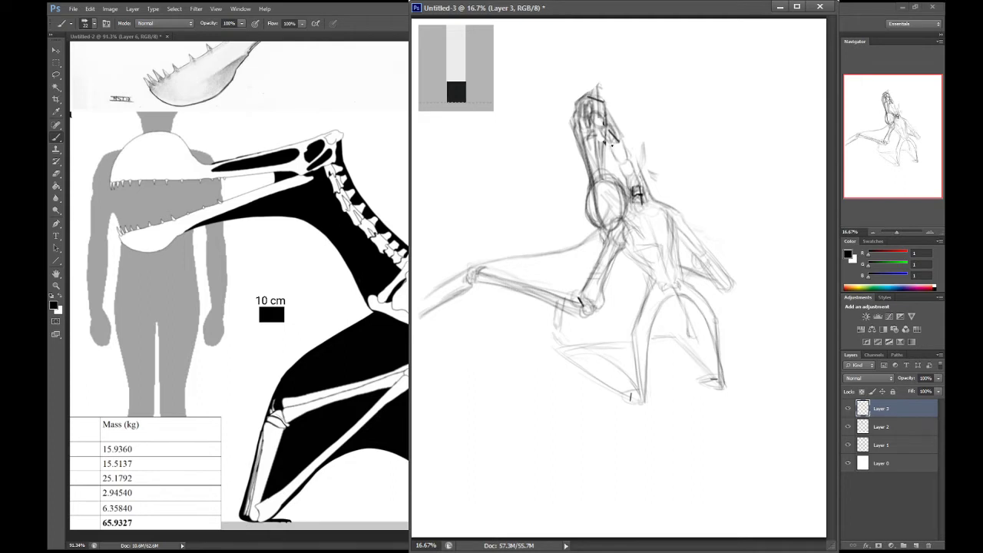
pyautogui.moveTo(637, 186)
pyautogui.mouseDown()
pyautogui.moveTo(645, 185)
pyautogui.moveTo(625, 170)
pyautogui.moveTo(638, 171)
pyautogui.moveTo(643, 186)
pyautogui.moveTo(625, 174)
pyautogui.moveTo(624, 160)
pyautogui.moveTo(636, 170)
pyautogui.moveTo(633, 156)
pyautogui.moveTo(617, 152)
pyautogui.moveTo(613, 140)
pyautogui.moveTo(622, 138)
pyautogui.moveTo(605, 133)
pyautogui.moveTo(602, 119)
pyautogui.mouseUp()
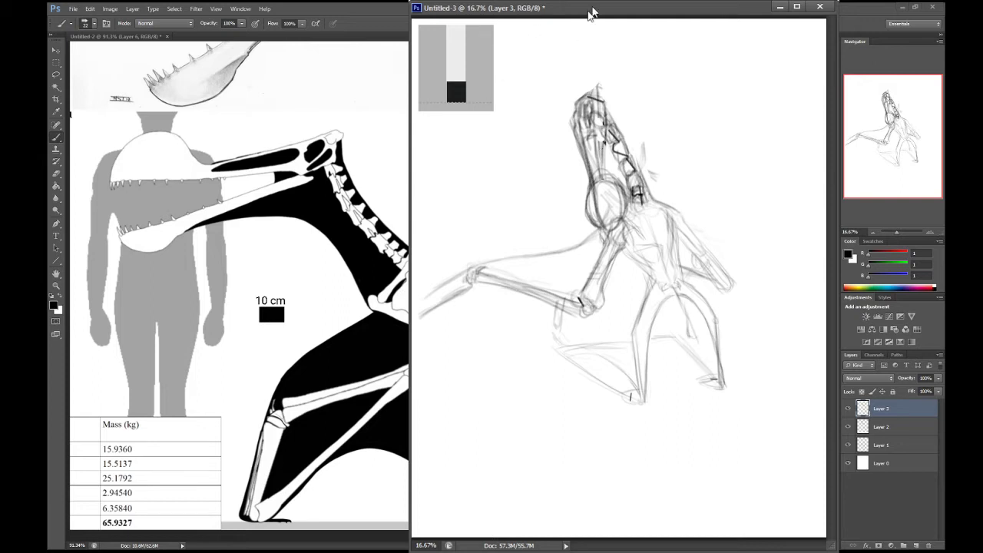
# Step: Examine the torso, wing and leg bones of the skeleton reference in Untitled-2 against the sketch
pyautogui.moveTo(591, 11)
pyautogui.mouseDown()
pyautogui.moveTo(457, 77)
pyautogui.moveTo(590, 9)
pyautogui.mouseUp()
pyautogui.click(115, 36)
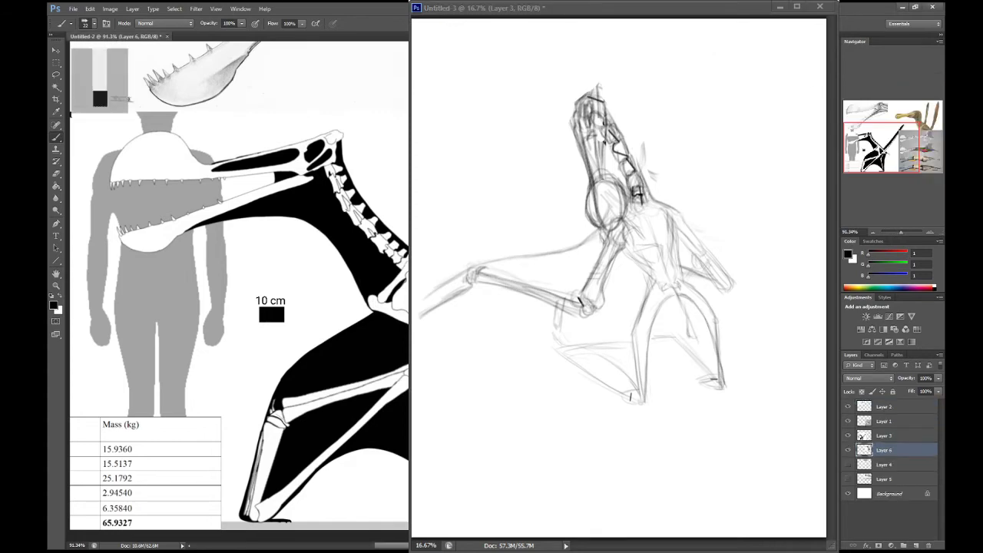
pyautogui.press('space')
pyautogui.moveTo(307, 254); pyautogui.dragTo(183, 224)
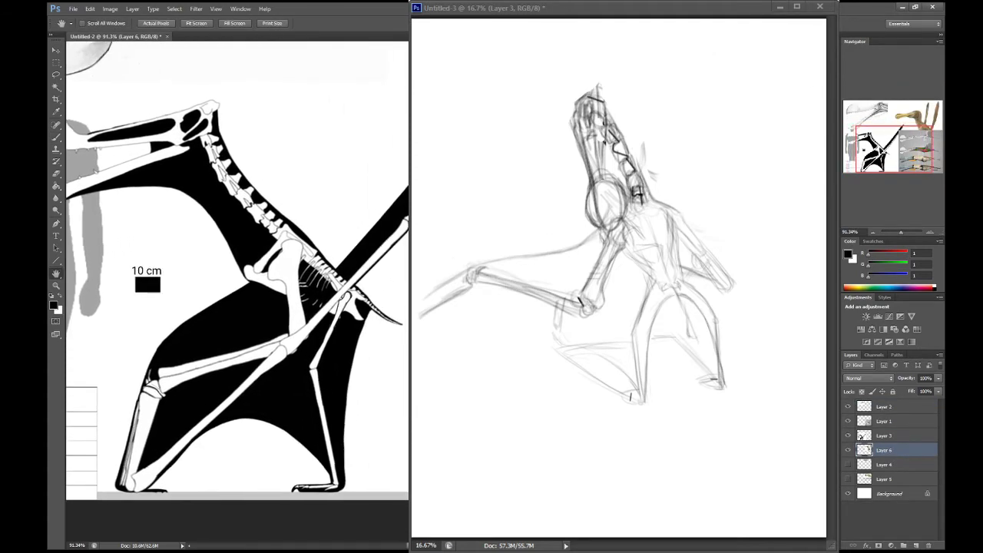
pyautogui.click(706, 214)
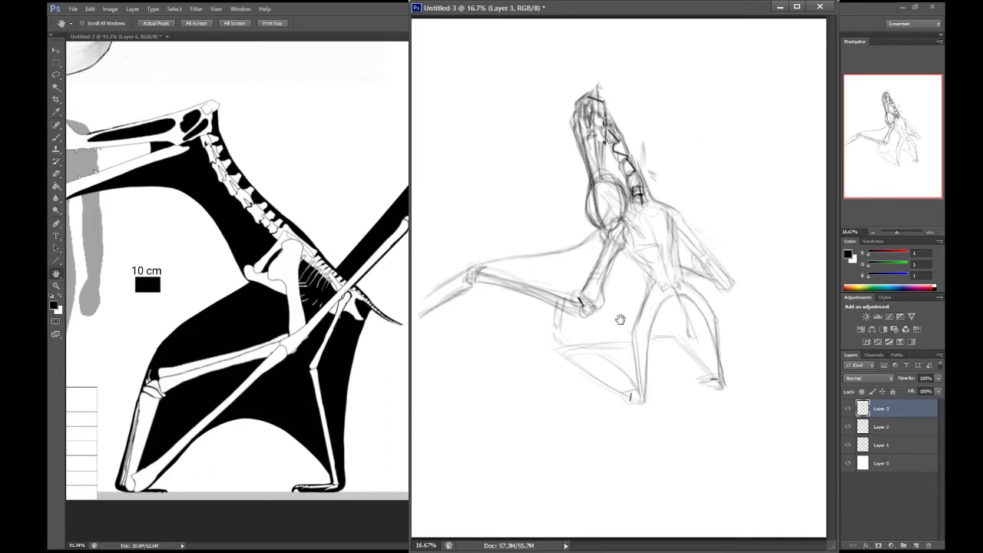
pyautogui.moveTo(631, 9)
pyautogui.mouseDown()
pyautogui.moveTo(774, 11)
pyautogui.moveTo(634, 14)
pyautogui.mouseUp()
pyautogui.press('b')
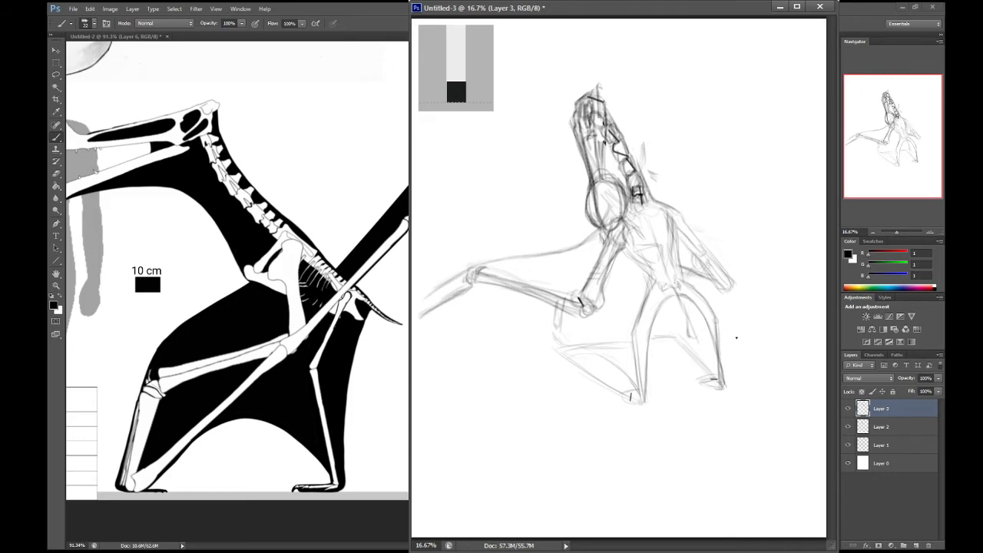
# Step: Inspect the sketch's torso, skull and neck lines close up and check the proportions of the whole figure
pyautogui.click(56, 285)
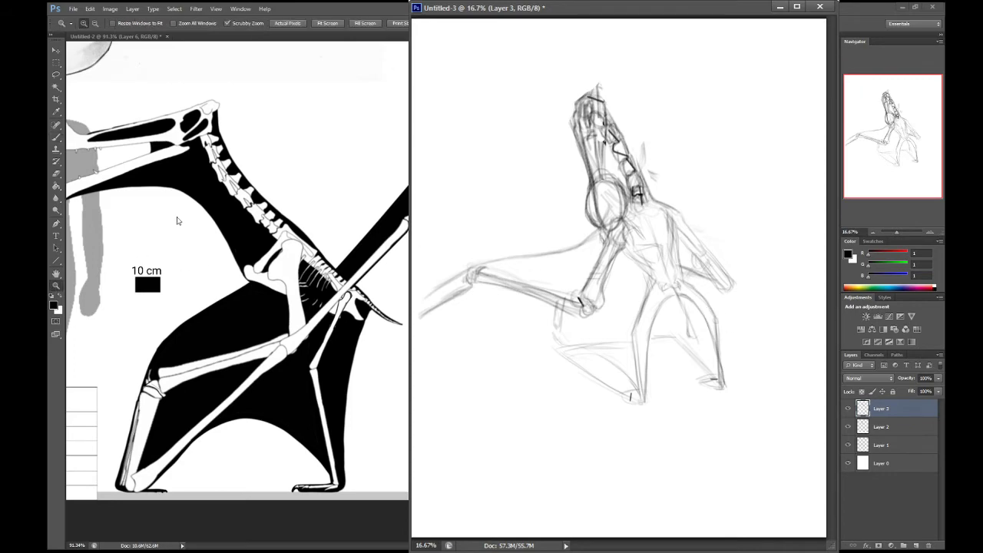
pyautogui.click(288, 23)
pyautogui.press('space')
pyautogui.moveTo(586, 147); pyautogui.dragTo(576, 358)
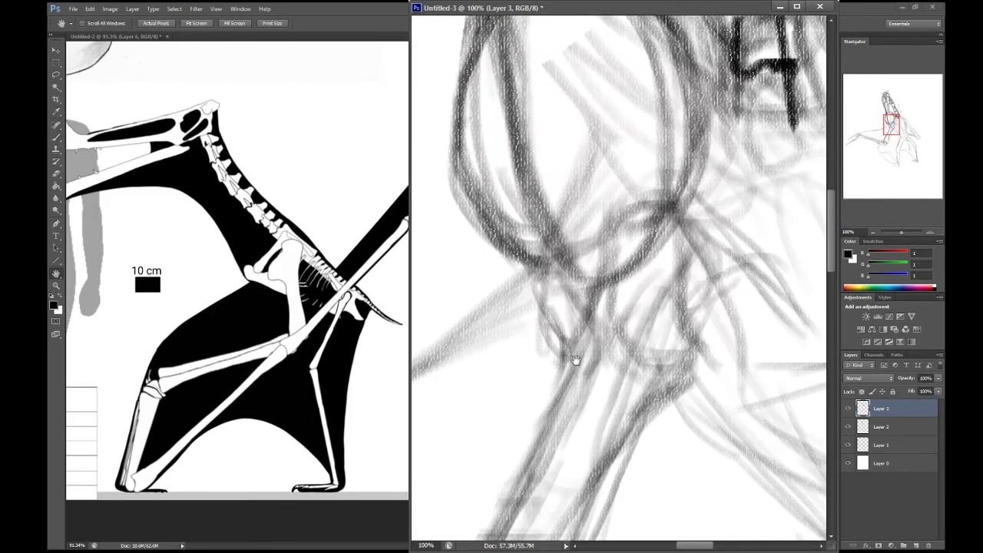
pyautogui.moveTo(580, 108); pyautogui.dragTo(603, 364)
pyautogui.moveTo(595, 157); pyautogui.dragTo(665, 314)
pyautogui.moveTo(654, 155); pyautogui.dragTo(658, 340)
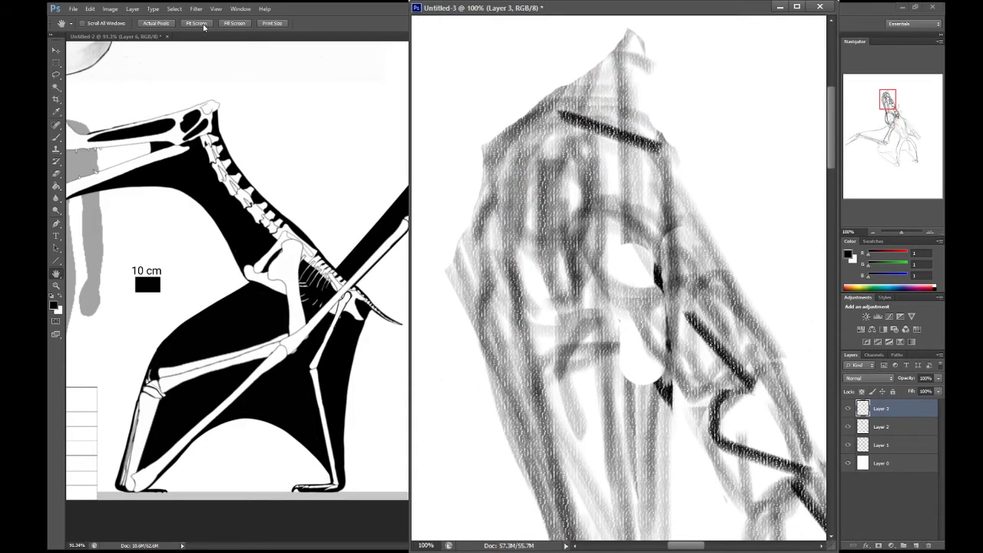
pyautogui.click(55, 285)
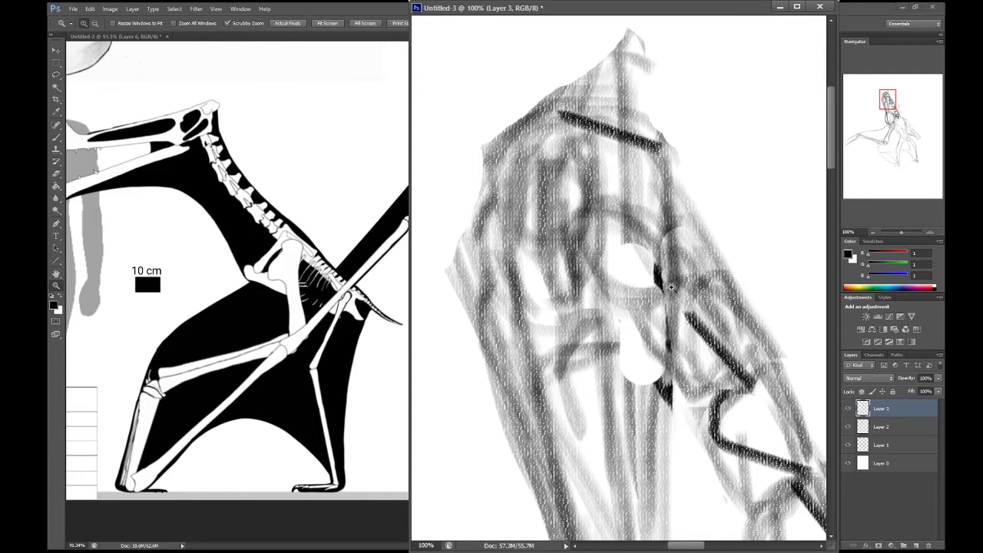
pyautogui.moveTo(672, 289); pyautogui.dragTo(654, 294)
pyautogui.press('h')
pyautogui.moveTo(686, 343); pyautogui.dragTo(620, 230)
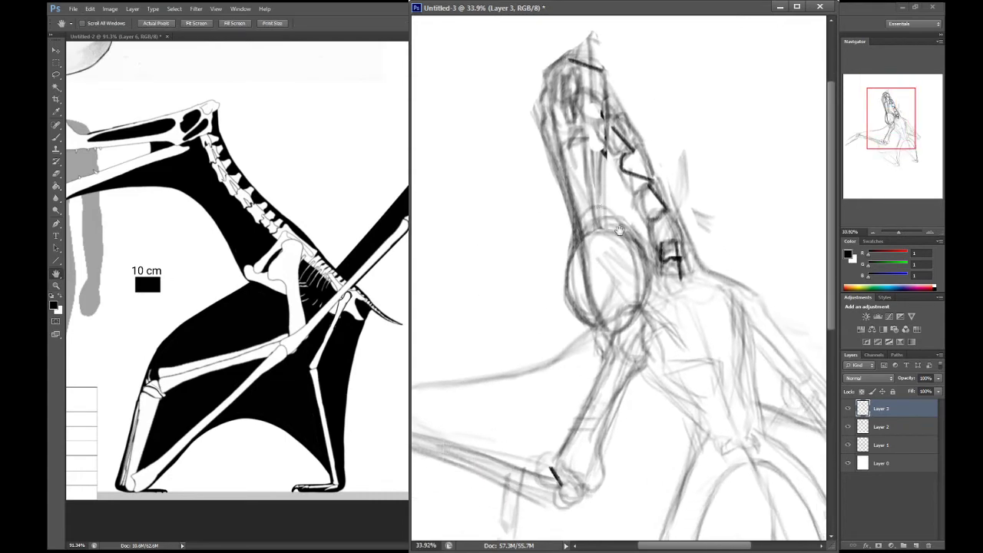
pyautogui.moveTo(574, 278); pyautogui.dragTo(615, 277)
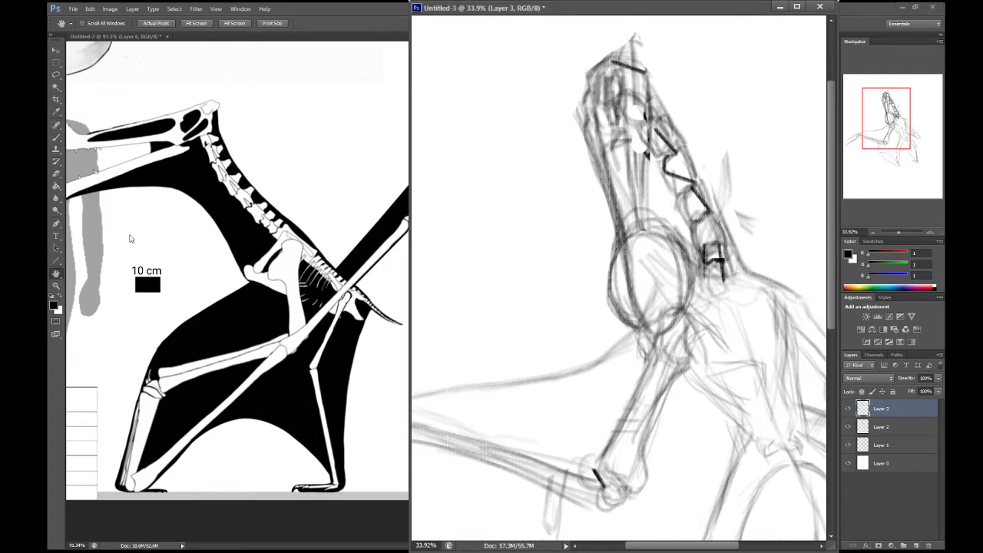
pyautogui.click(55, 285)
pyautogui.moveTo(708, 272); pyautogui.dragTo(668, 264)
pyautogui.press('h')
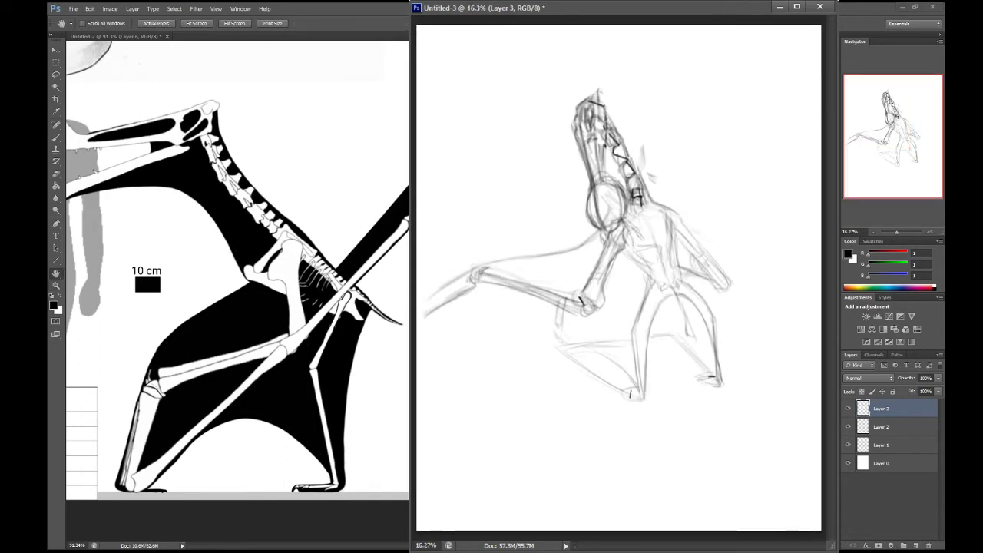
# Step: Reinforce the lower contour of the bent right forearm on Layer 3 with the Brush
pyautogui.moveTo(598, 7)
pyautogui.mouseDown()
pyautogui.moveTo(814, 13)
pyautogui.moveTo(587, 2)
pyautogui.mouseUp()
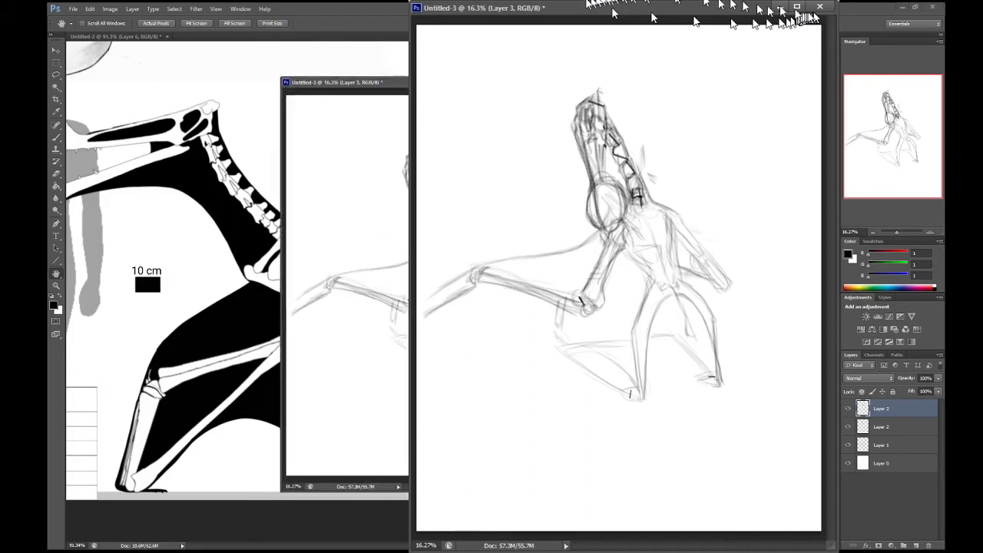
pyautogui.click(55, 285)
pyautogui.moveTo(669, 228); pyautogui.dragTo(711, 235)
pyautogui.press('space')
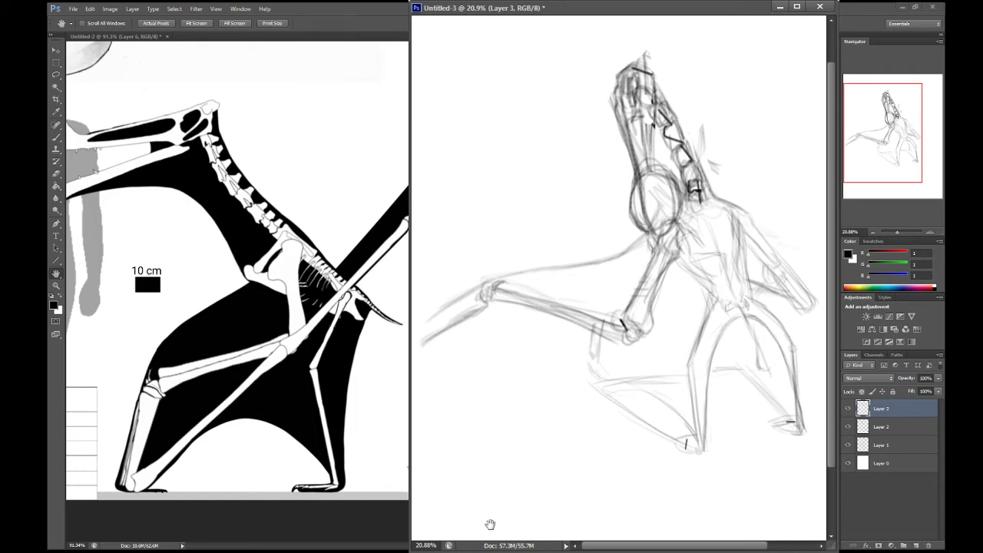
pyautogui.click(499, 551)
pyautogui.moveTo(696, 328)
pyautogui.mouseDown()
pyautogui.moveTo(589, 281)
pyautogui.moveTo(576, 299)
pyautogui.mouseUp()
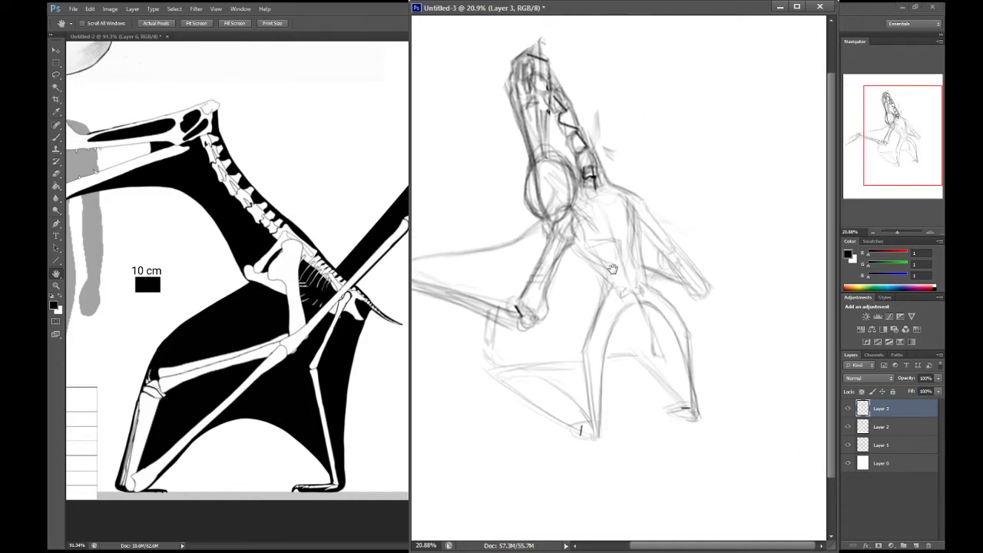
pyautogui.press('b')
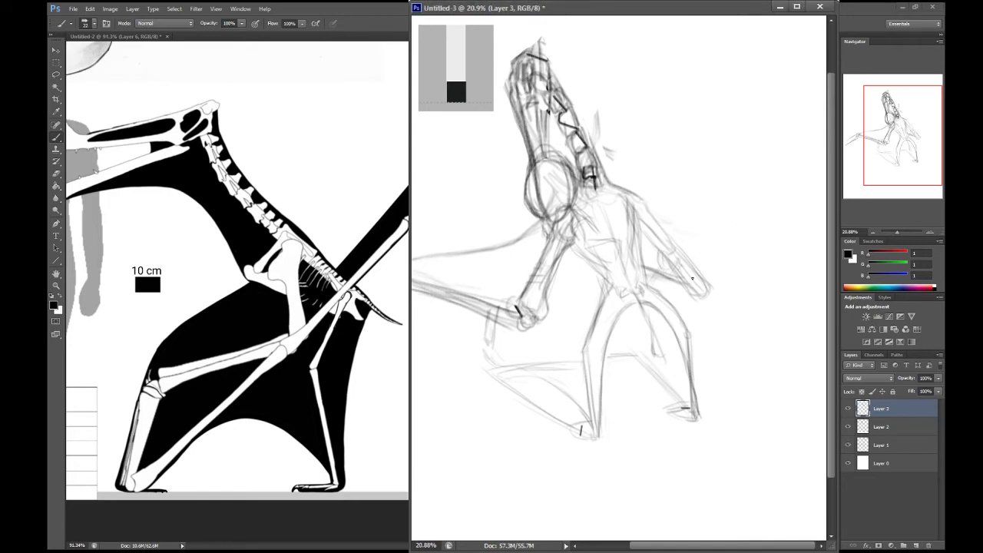
pyautogui.moveTo(658, 282); pyautogui.dragTo(697, 288)
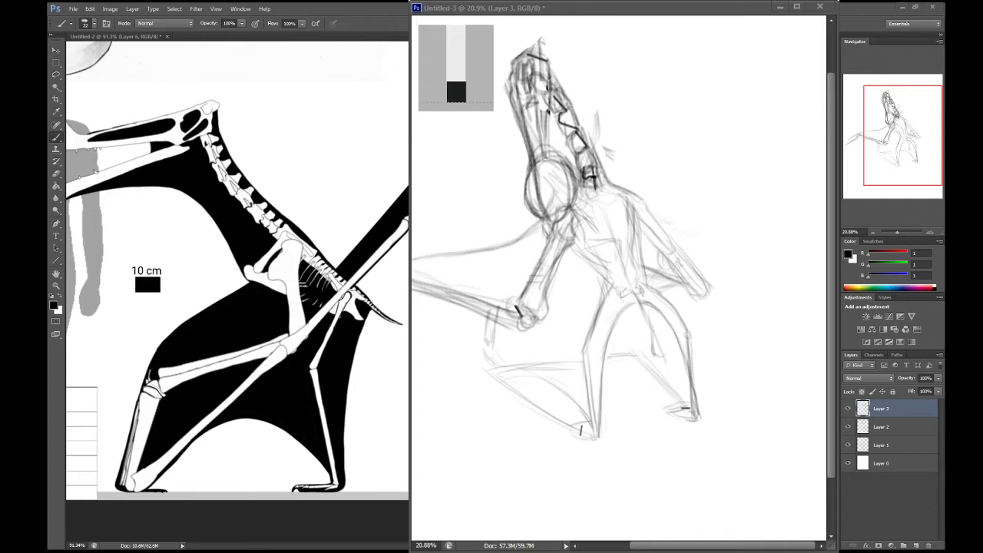
pyautogui.click(711, 8)
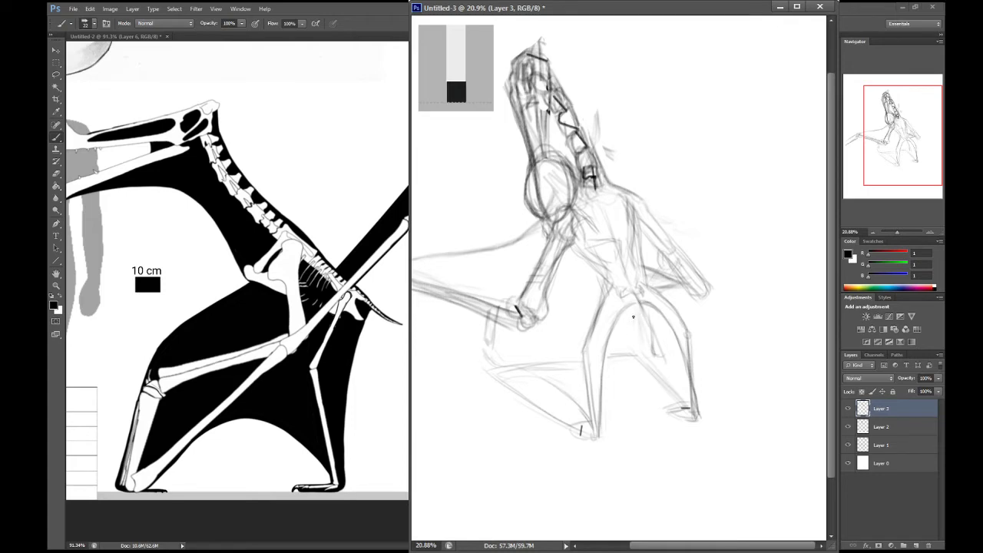
# Step: Sketch the right forelimb's lower section between the legs, and a wing-finger joint beside the right elbow
pyautogui.moveTo(633, 315); pyautogui.dragTo(622, 346)
pyautogui.click(164, 473)
pyautogui.moveTo(636, 348)
pyautogui.mouseDown()
pyautogui.moveTo(653, 304)
pyautogui.moveTo(637, 352)
pyautogui.moveTo(639, 344)
pyautogui.moveTo(624, 358)
pyautogui.moveTo(654, 344)
pyautogui.moveTo(641, 356)
pyautogui.moveTo(617, 351)
pyautogui.moveTo(617, 362)
pyautogui.moveTo(651, 350)
pyautogui.mouseUp()
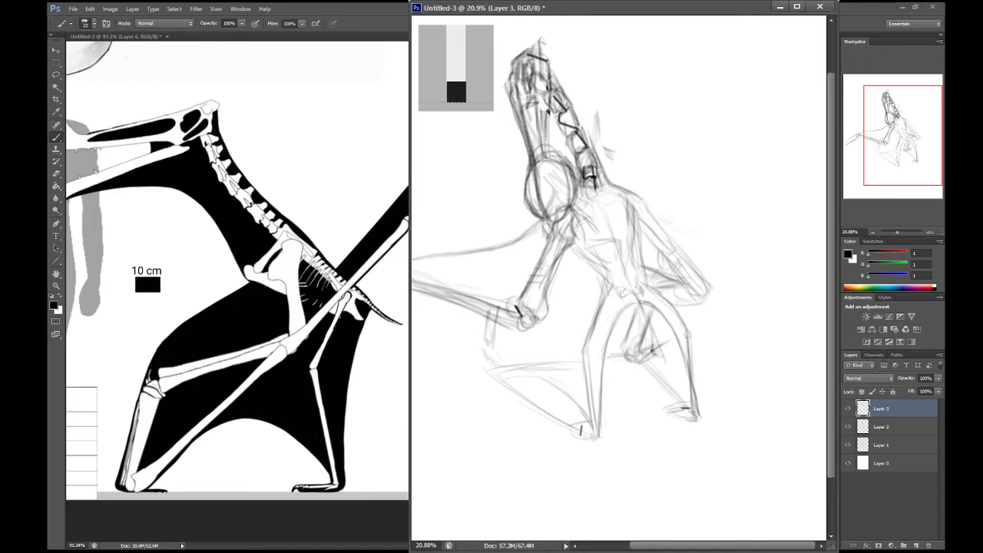
pyautogui.moveTo(711, 284)
pyautogui.mouseDown()
pyautogui.moveTo(725, 272)
pyautogui.moveTo(714, 292)
pyautogui.moveTo(730, 281)
pyautogui.mouseUp()
pyautogui.moveTo(728, 286)
pyautogui.mouseDown()
pyautogui.moveTo(649, 354)
pyautogui.moveTo(700, 309)
pyautogui.mouseUp()
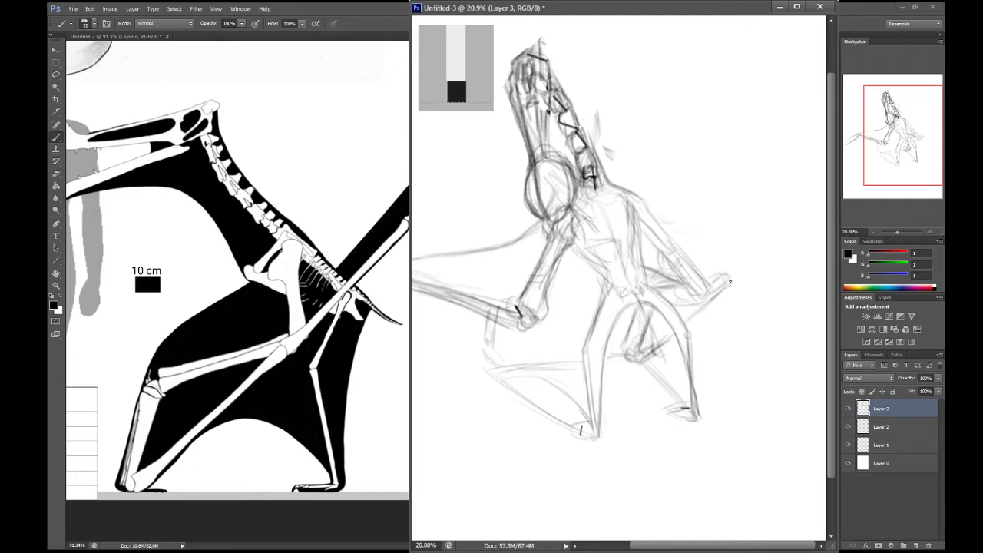
# Step: Sketch the right wing finger leaning outward from its joint, with a second segment rising to the canvas's upper edge
pyautogui.press('space')
pyautogui.moveTo(698, 249); pyautogui.dragTo(699, 299)
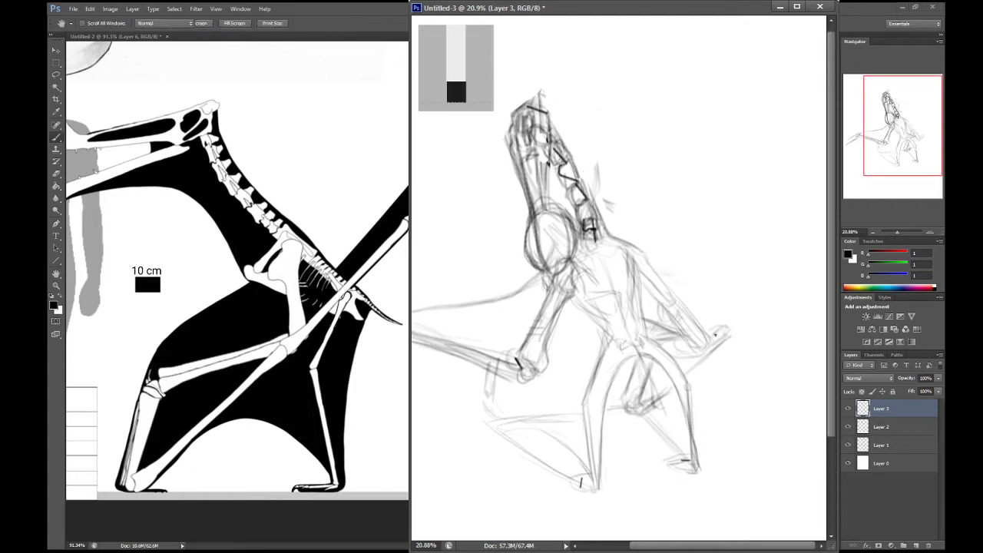
pyautogui.moveTo(714, 332)
pyautogui.mouseDown()
pyautogui.moveTo(728, 323)
pyautogui.moveTo(771, 187)
pyautogui.moveTo(782, 197)
pyautogui.mouseUp()
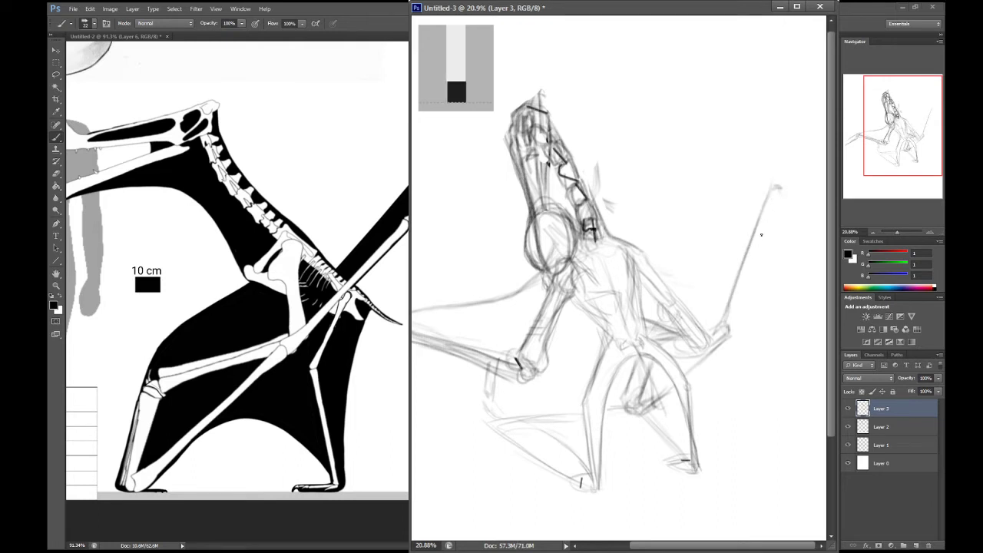
pyautogui.moveTo(734, 325); pyautogui.dragTo(783, 189)
pyautogui.moveTo(774, 191)
pyautogui.mouseDown()
pyautogui.moveTo(772, 103)
pyautogui.moveTo(774, 51)
pyautogui.mouseUp()
pyautogui.moveTo(831, 66); pyautogui.dragTo(831, 61)
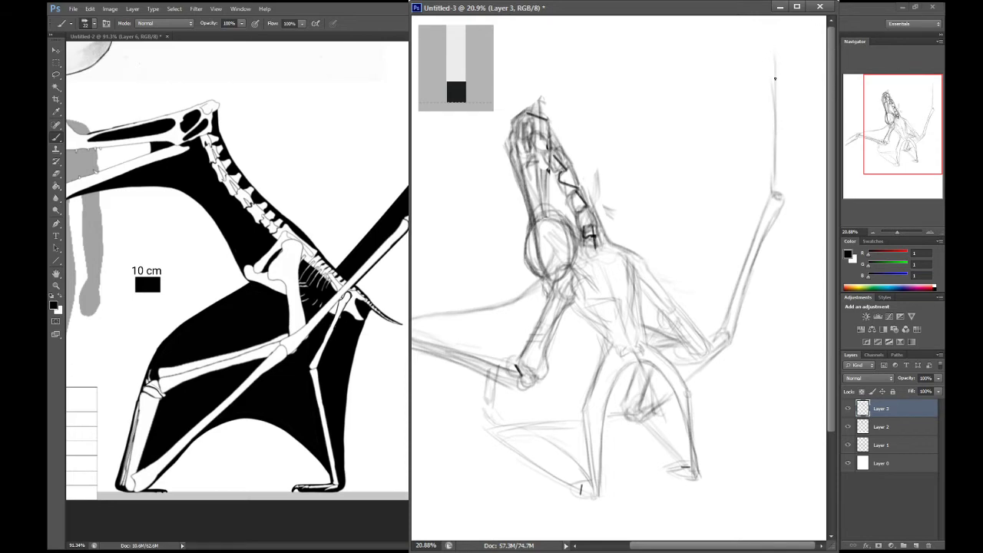
pyautogui.moveTo(774, 77); pyautogui.dragTo(770, 23)
# Step: Redraw the right wing finger's first segment more upright and leaning inward, and erase the outward-leaning segments
pyautogui.moveTo(702, 223); pyautogui.dragTo(719, 323)
pyautogui.moveTo(699, 225)
pyautogui.mouseDown()
pyautogui.moveTo(713, 301)
pyautogui.moveTo(692, 205)
pyautogui.moveTo(701, 195)
pyautogui.moveTo(723, 327)
pyautogui.mouseUp()
pyautogui.moveTo(704, 212); pyautogui.dragTo(725, 301)
pyautogui.press('e')
pyautogui.moveTo(757, 204)
pyautogui.mouseDown()
pyautogui.moveTo(768, 160)
pyautogui.moveTo(784, 162)
pyautogui.mouseUp()
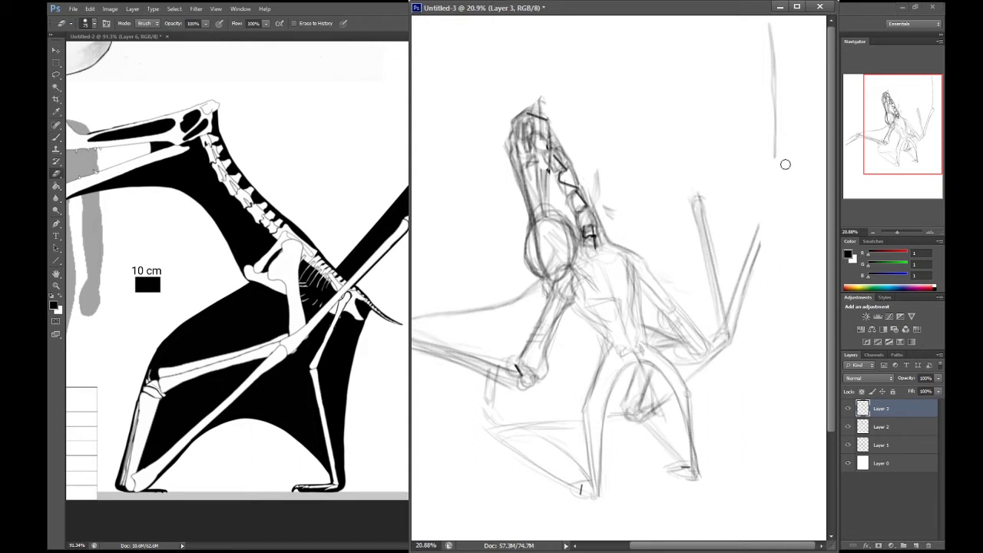
pyautogui.moveTo(772, 47)
pyautogui.mouseDown()
pyautogui.moveTo(769, 32)
pyautogui.moveTo(775, 156)
pyautogui.mouseUp()
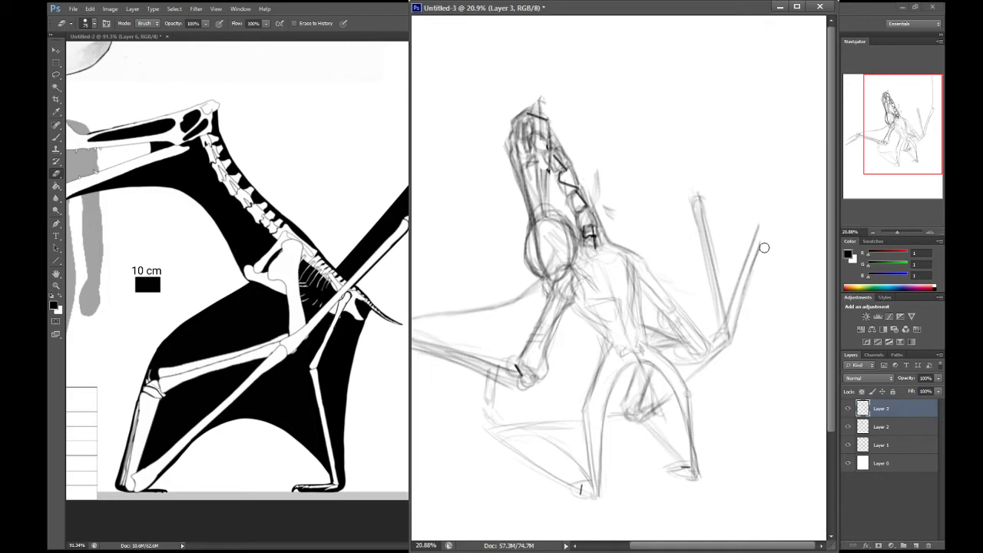
pyautogui.moveTo(759, 228)
pyautogui.mouseDown()
pyautogui.moveTo(751, 345)
pyautogui.moveTo(736, 334)
pyautogui.moveTo(733, 293)
pyautogui.mouseUp()
pyautogui.press('b')
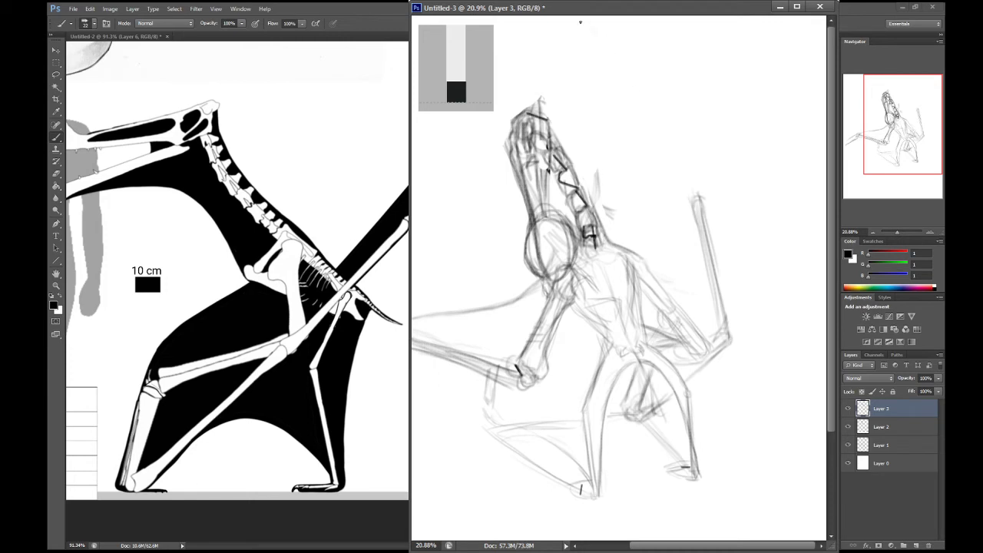
# Step: Sketch the right wing finger's outer segments curving inward above the head, and a membrane edge down to the right leg
pyautogui.moveTo(580, 21)
pyautogui.mouseDown()
pyautogui.moveTo(629, 78)
pyautogui.moveTo(685, 185)
pyautogui.mouseUp()
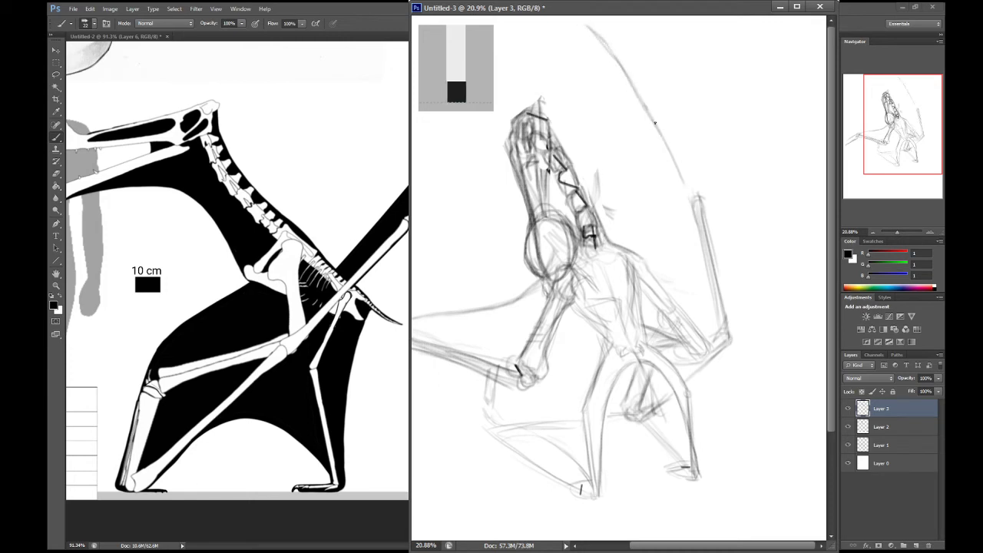
pyautogui.moveTo(646, 110); pyautogui.dragTo(696, 193)
pyautogui.moveTo(653, 119); pyautogui.dragTo(691, 195)
pyautogui.moveTo(651, 117)
pyautogui.mouseDown()
pyautogui.moveTo(698, 205)
pyautogui.moveTo(598, 42)
pyautogui.moveTo(610, 53)
pyautogui.mouseUp()
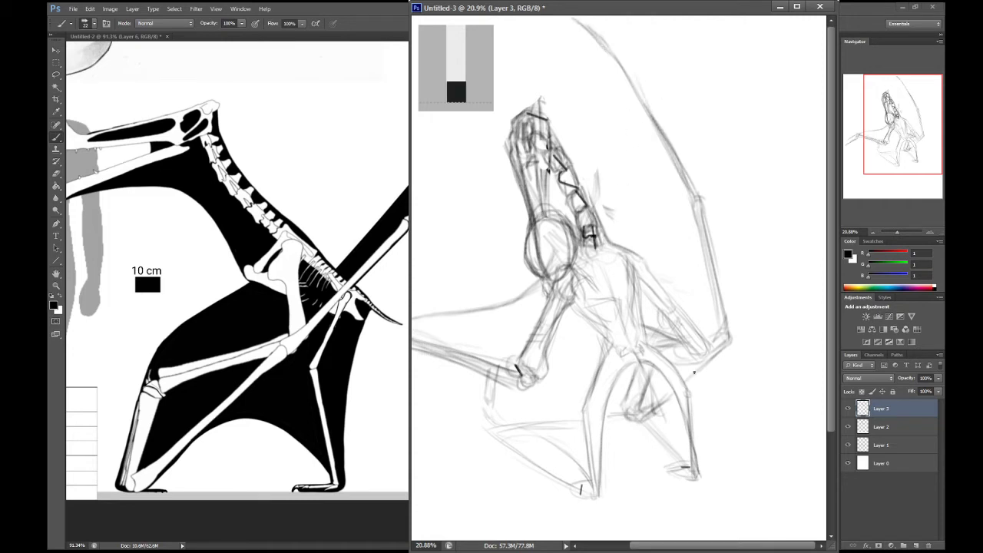
pyautogui.moveTo(697, 364); pyautogui.dragTo(691, 409)
# Step: Move Layers 1, 2 and 3 together down and slightly right on the canvas
pyautogui.press('v')
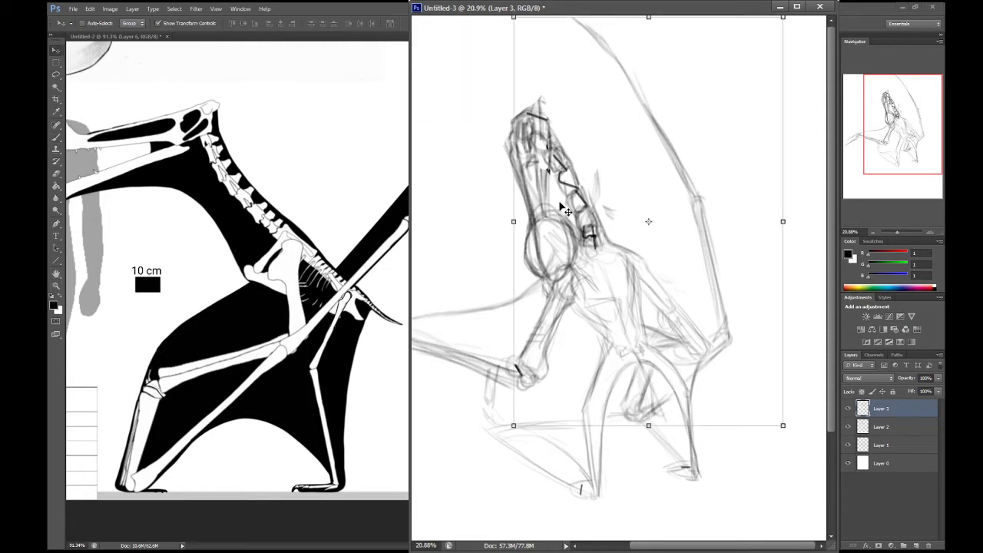
pyautogui.keyDown('shift'); pyautogui.click(887, 448); pyautogui.keyUp('shift')
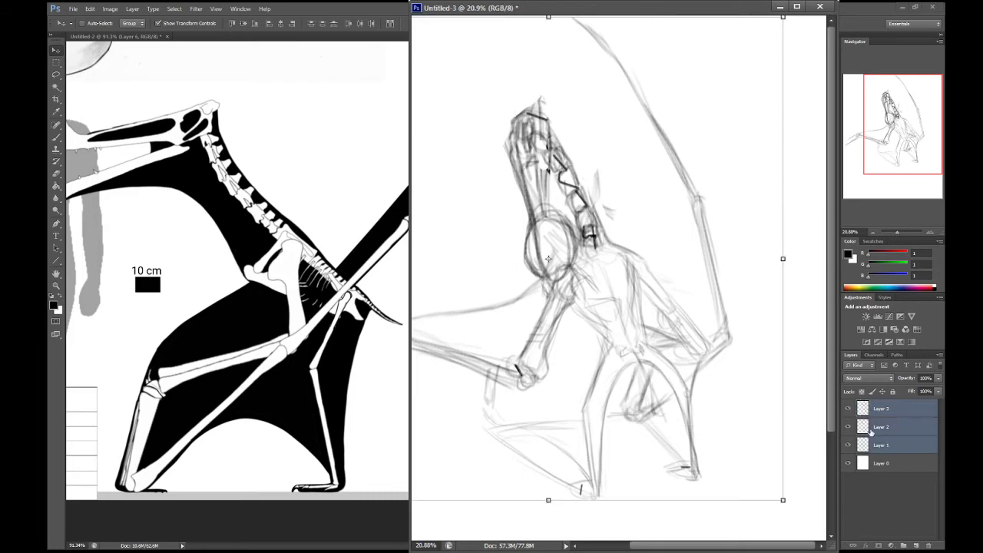
pyautogui.moveTo(578, 333)
pyautogui.mouseDown()
pyautogui.moveTo(597, 362)
pyautogui.moveTo(582, 385)
pyautogui.mouseUp()
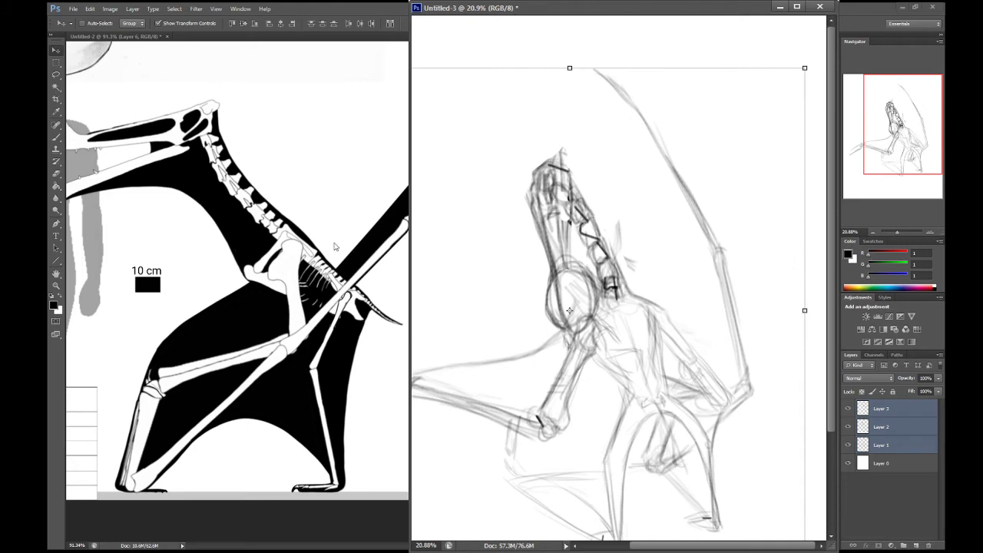
# Step: On Layer 3, extend the right wing finger's tip slightly, using the wing finger in the skeleton reference as a guide
pyautogui.press('m')
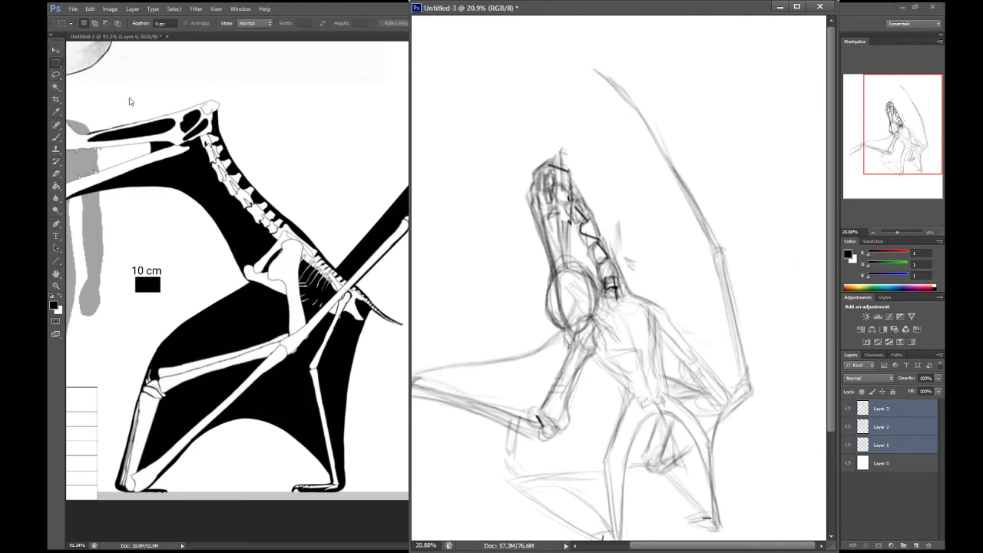
pyautogui.click(907, 415)
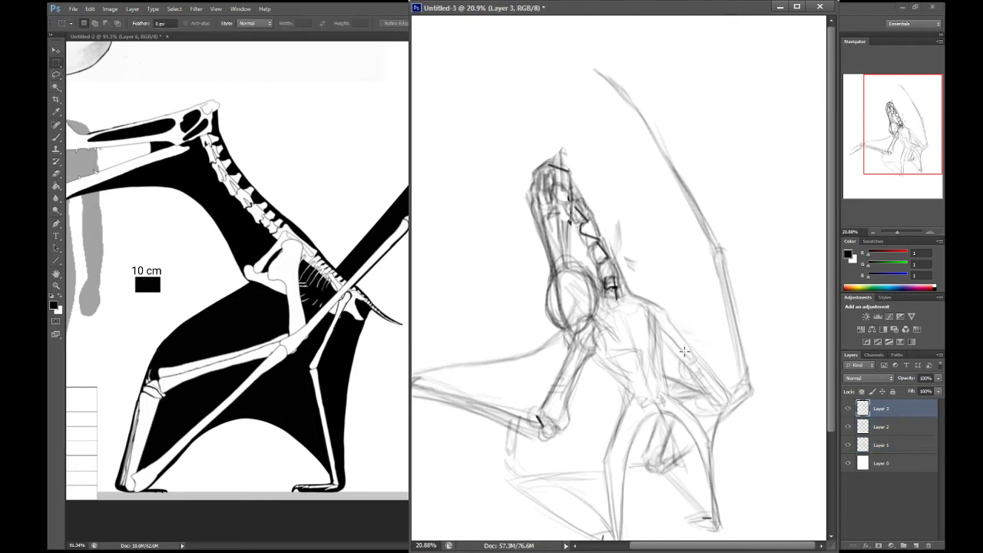
pyautogui.press('b')
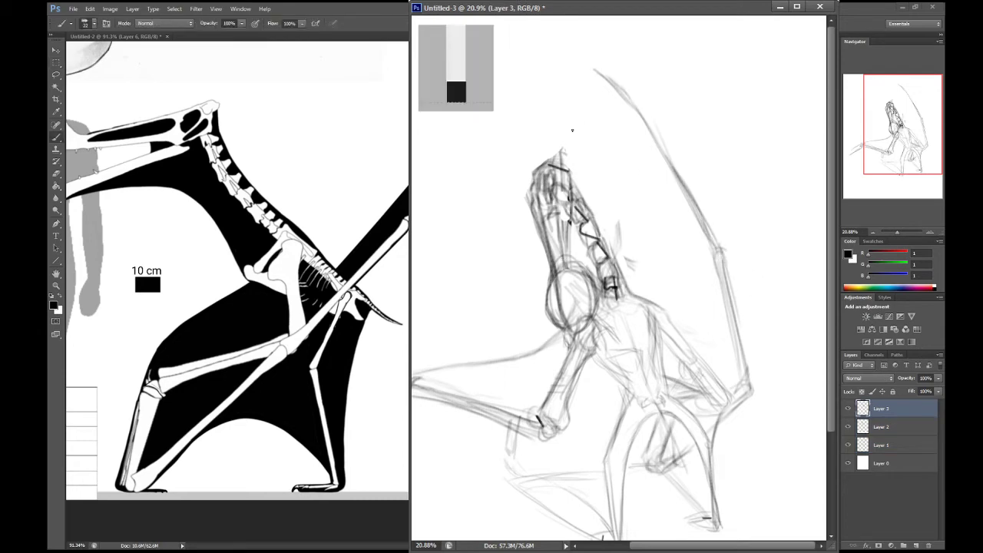
pyautogui.click(317, 242)
pyautogui.press('h')
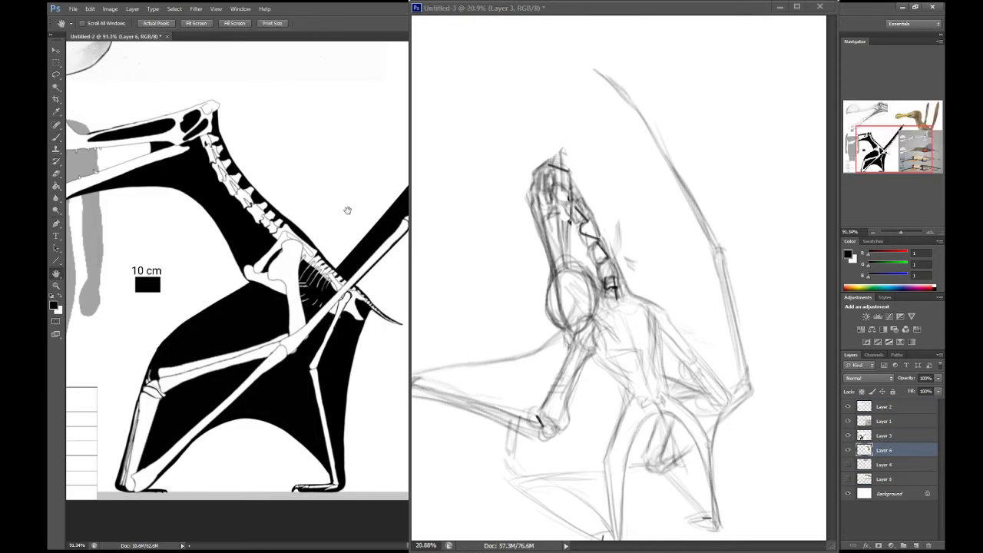
pyautogui.moveTo(345, 208)
pyautogui.mouseDown()
pyautogui.moveTo(320, 271)
pyautogui.moveTo(226, 256)
pyautogui.moveTo(250, 256)
pyautogui.mouseUp()
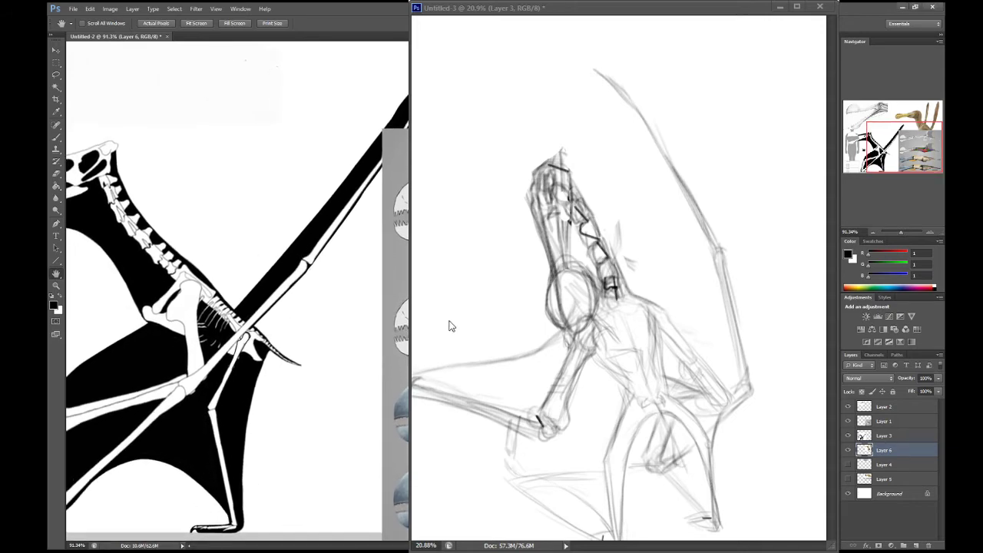
pyautogui.click(628, 89)
pyautogui.press('b')
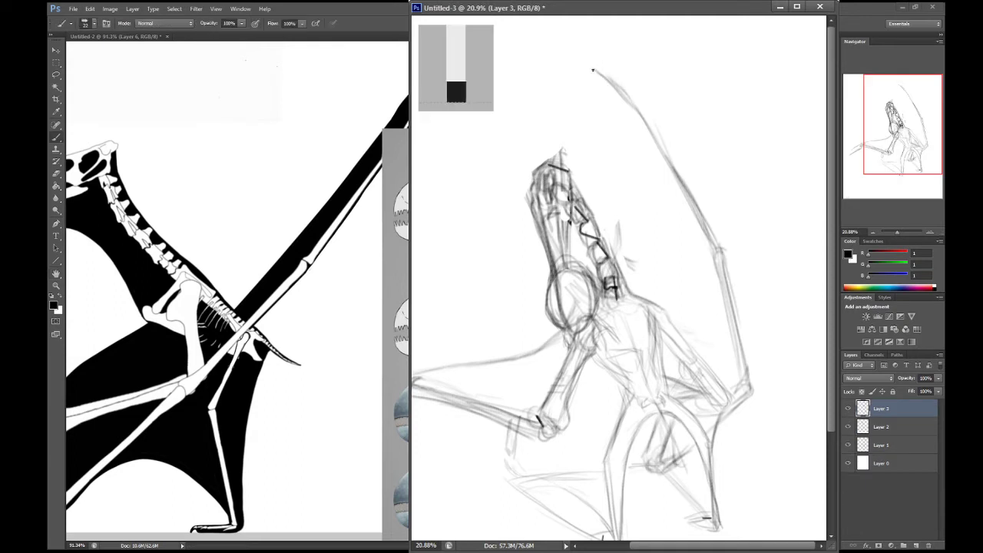
pyautogui.moveTo(595, 72); pyautogui.dragTo(621, 103)
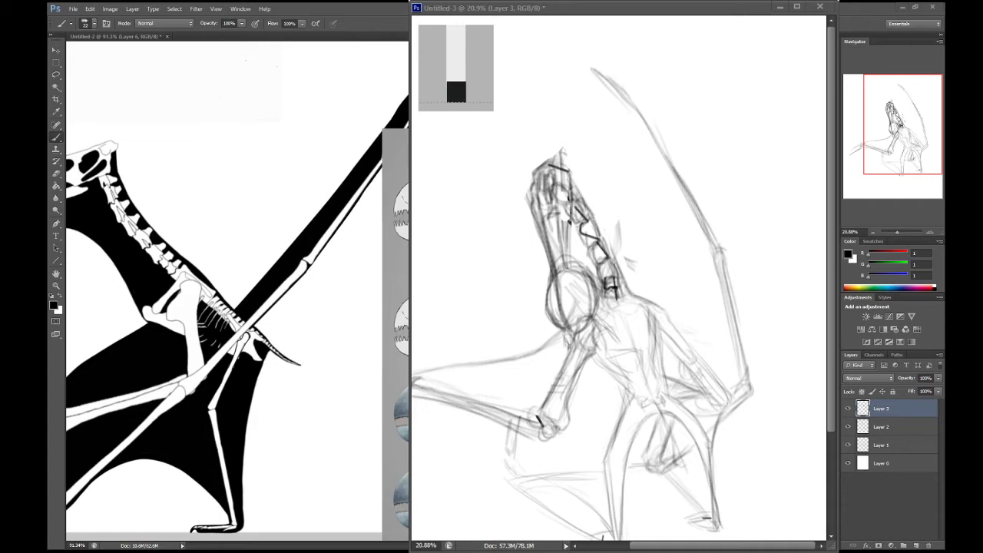
# Step: Add short strokes around the right knee, using the hind legs in the skeleton reference as a guide
pyautogui.click(549, 162)
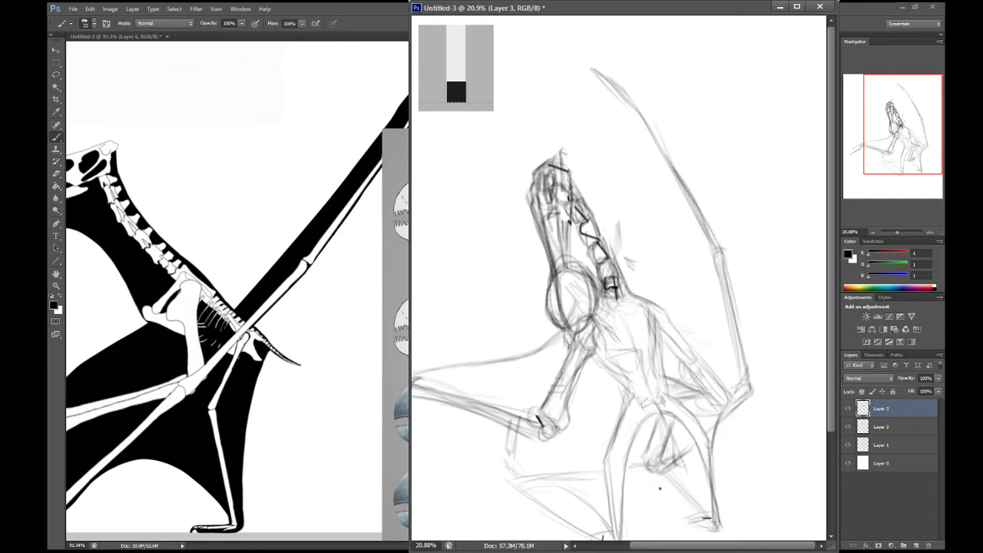
pyautogui.press('space')
pyautogui.click(237, 433)
pyautogui.moveTo(208, 454)
pyautogui.mouseDown()
pyautogui.moveTo(272, 399)
pyautogui.moveTo(221, 434)
pyautogui.moveTo(338, 446)
pyautogui.moveTo(329, 452)
pyautogui.mouseUp()
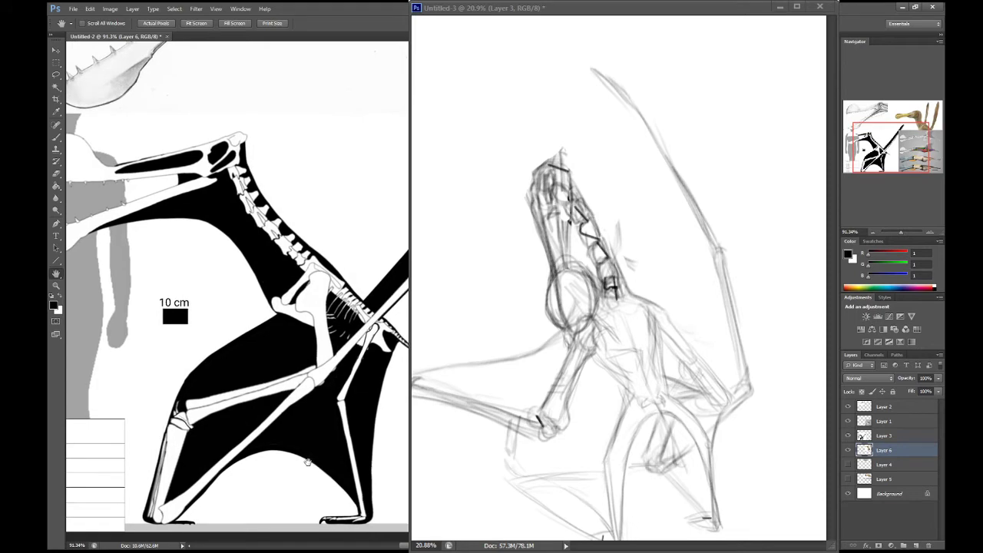
pyautogui.click(712, 458)
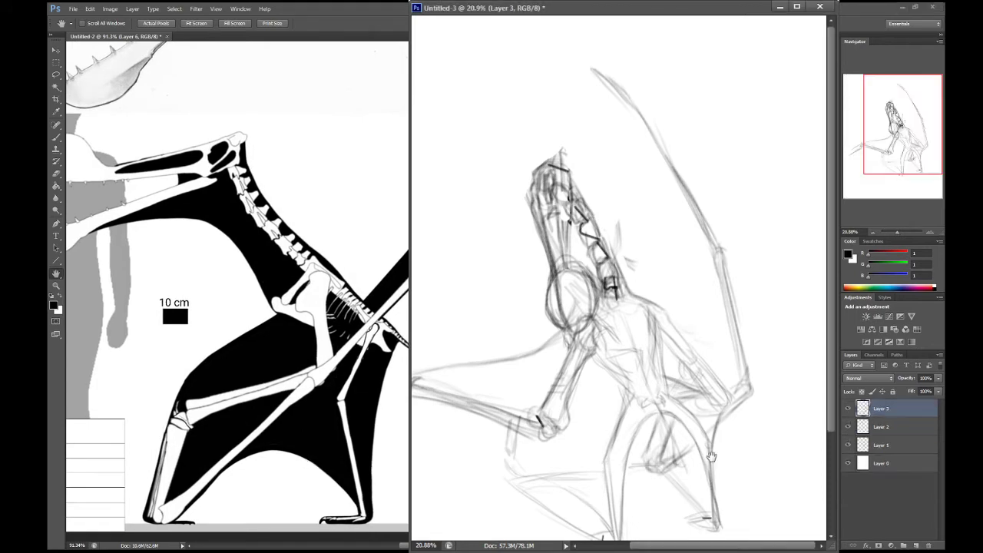
pyautogui.press('b')
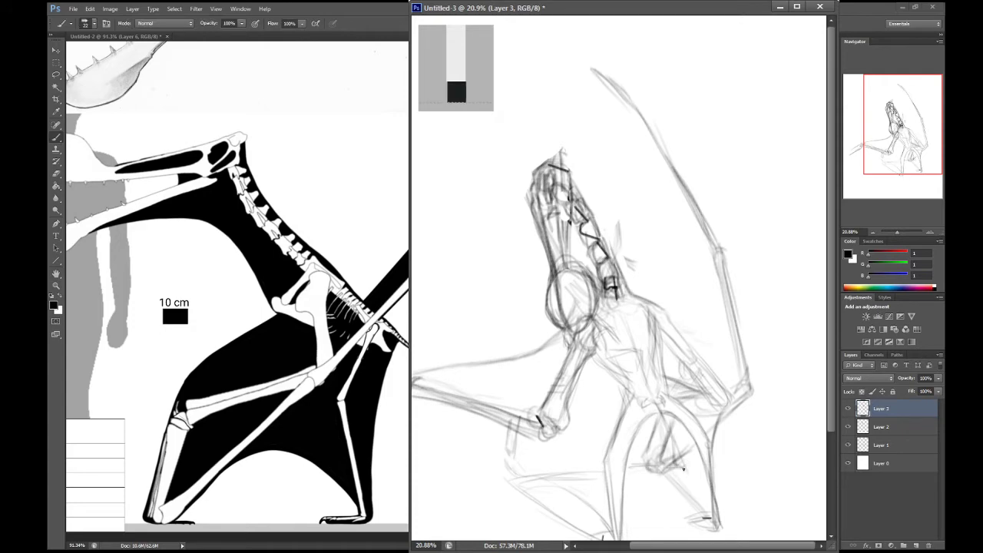
pyautogui.moveTo(667, 465); pyautogui.dragTo(685, 475)
pyautogui.click(187, 531)
# Step: Sketch an inner edge along the right wing finger's outer segments, from the tip down to the joint with the first segment
pyautogui.moveTo(592, 69)
pyautogui.mouseDown()
pyautogui.moveTo(636, 118)
pyautogui.moveTo(679, 195)
pyautogui.mouseUp()
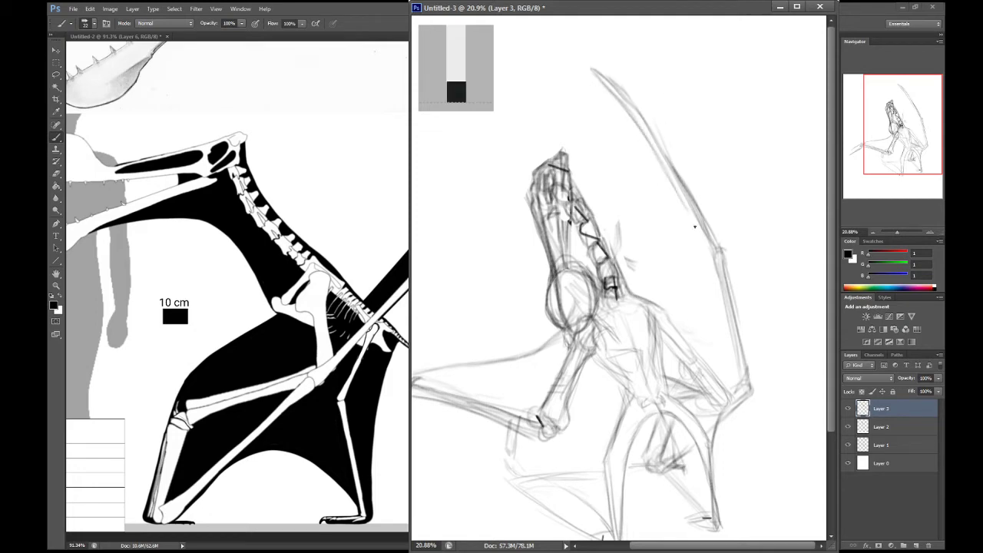
pyautogui.moveTo(677, 196); pyautogui.dragTo(705, 255)
pyautogui.press('j')
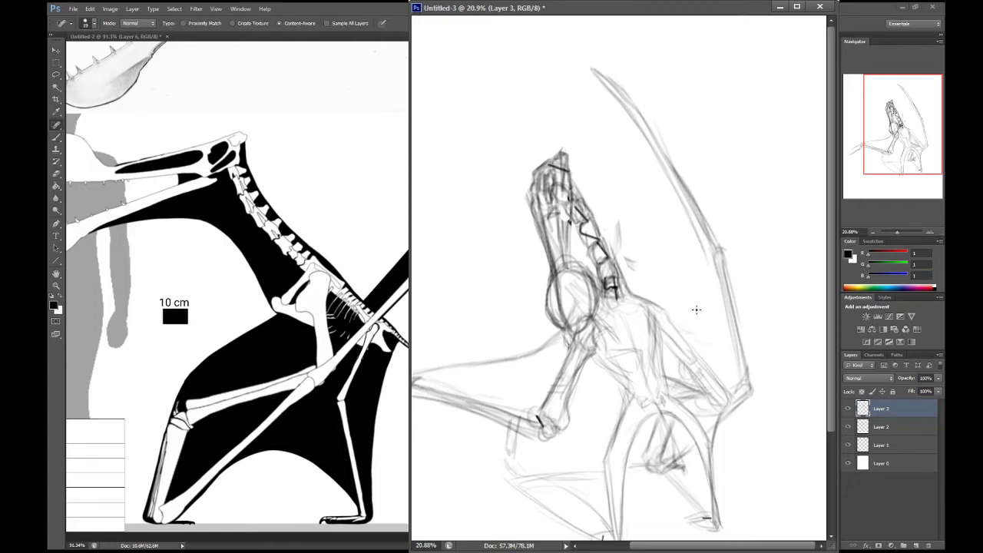
pyautogui.press('h')
pyautogui.moveTo(694, 305)
pyautogui.mouseDown()
pyautogui.moveTo(711, 270)
pyautogui.moveTo(772, 254)
pyautogui.moveTo(768, 263)
pyautogui.moveTo(618, 288)
pyautogui.mouseUp()
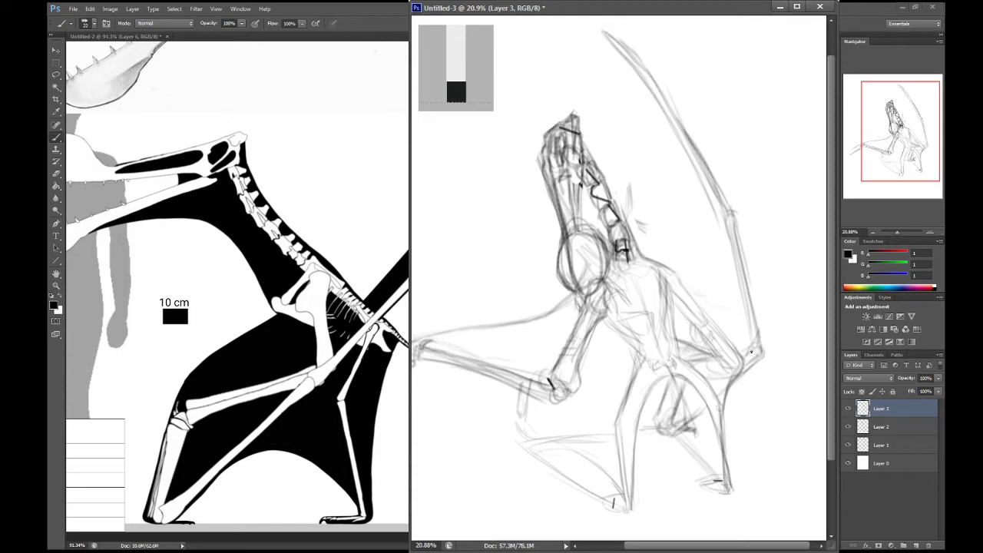
# Step: Examine the neck, limbs and skull in the reference images against the pose sketch
pyautogui.click(377, 177)
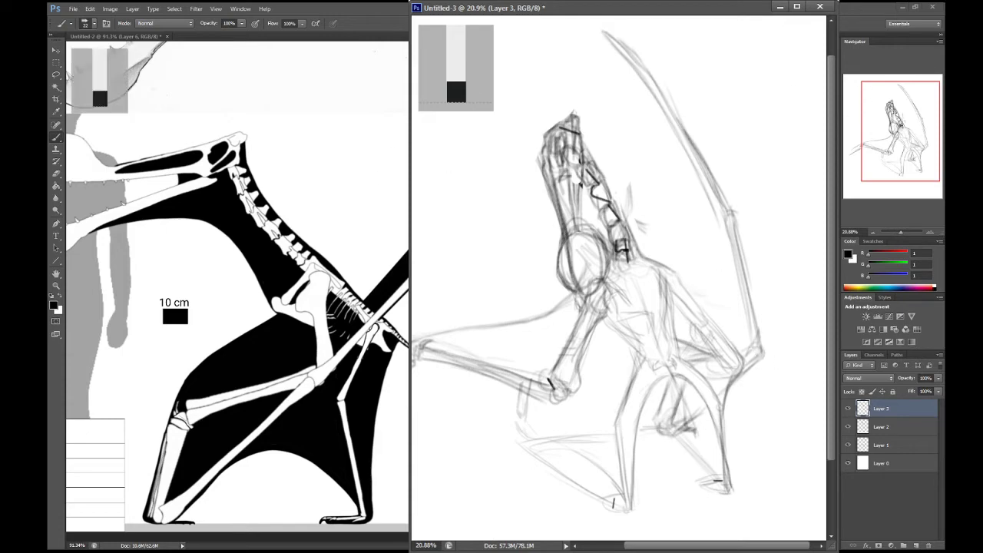
pyautogui.moveTo(904, 126); pyautogui.dragTo(918, 112)
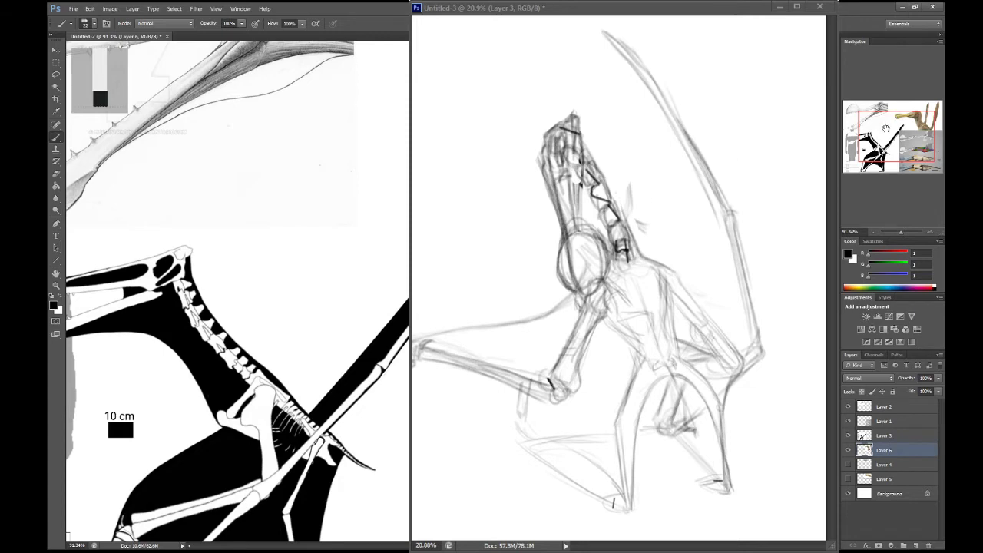
pyautogui.moveTo(885, 129); pyautogui.dragTo(886, 151)
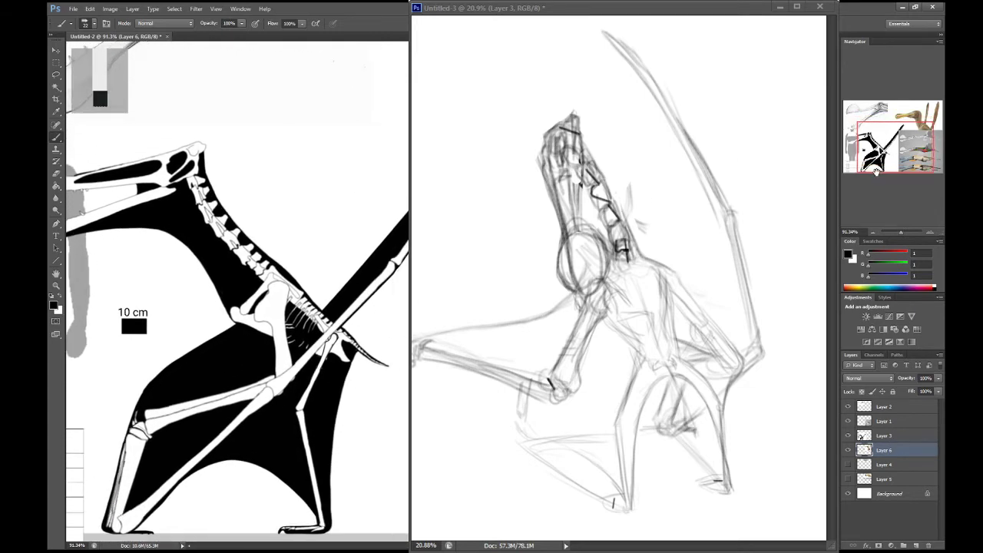
pyautogui.moveTo(891, 157); pyautogui.dragTo(884, 159)
pyautogui.click(722, 242)
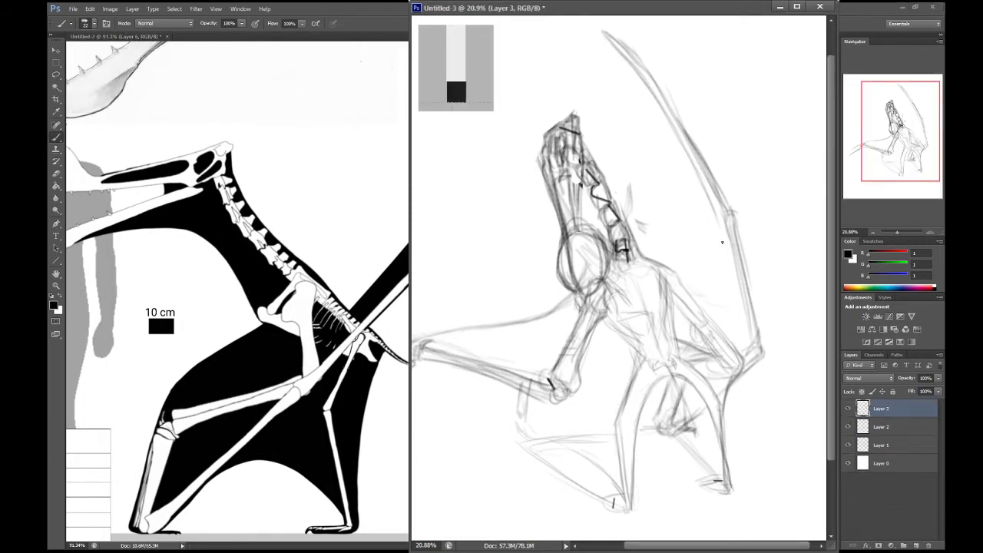
pyautogui.moveTo(903, 116); pyautogui.dragTo(905, 115)
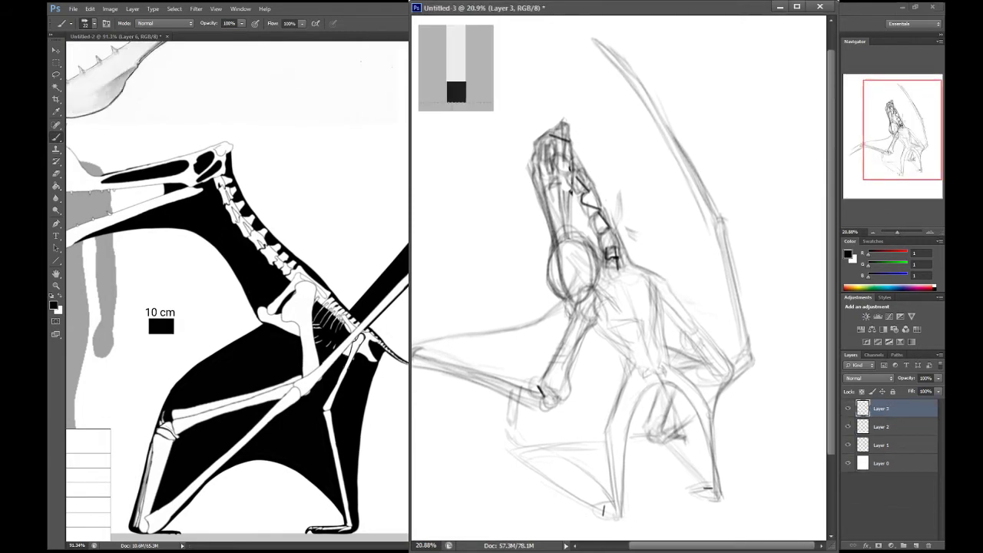
pyautogui.click(346, 192)
pyautogui.moveTo(161, 307); pyautogui.dragTo(198, 452)
pyautogui.moveTo(899, 120); pyautogui.dragTo(900, 122)
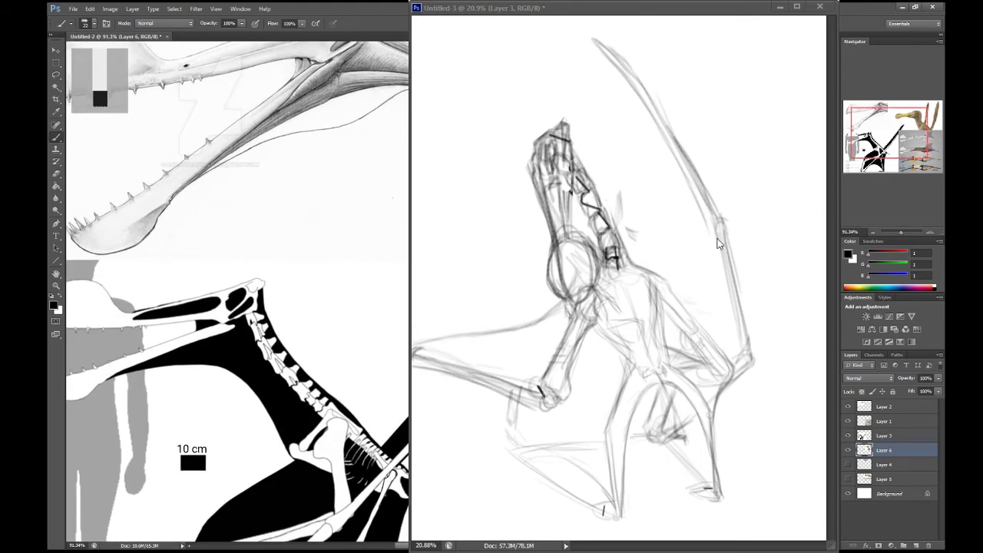
pyautogui.click(774, 247)
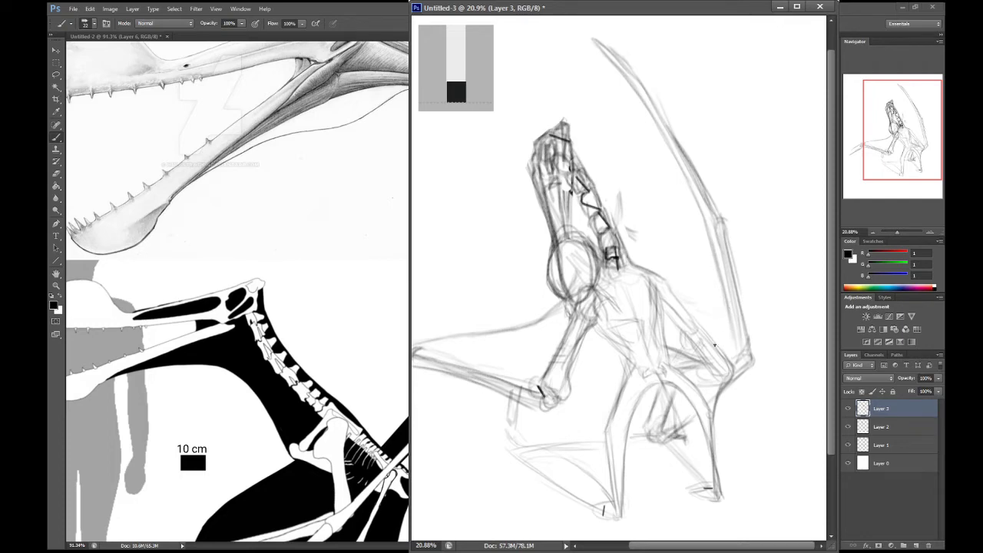
# Step: Sketch the left wing membrane's trailing edge as a long arc from beneath the outstretched wing to the left foot
pyautogui.moveTo(519, 431)
pyautogui.mouseDown()
pyautogui.moveTo(497, 427)
pyautogui.moveTo(615, 378)
pyautogui.mouseUp()
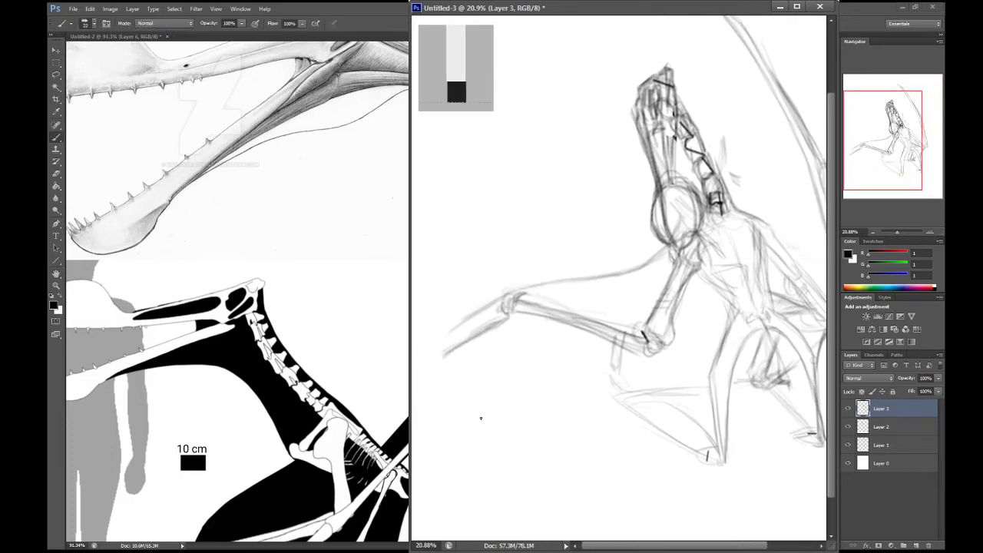
pyautogui.moveTo(488, 417); pyautogui.dragTo(556, 402)
pyautogui.moveTo(494, 412)
pyautogui.mouseDown()
pyautogui.moveTo(566, 398)
pyautogui.moveTo(485, 412)
pyautogui.moveTo(602, 398)
pyautogui.mouseUp()
pyautogui.moveTo(522, 401); pyautogui.dragTo(643, 399)
pyautogui.moveTo(567, 397); pyautogui.dragTo(667, 400)
pyautogui.moveTo(592, 396)
pyautogui.mouseDown()
pyautogui.moveTo(664, 401)
pyautogui.moveTo(626, 398)
pyautogui.moveTo(677, 408)
pyautogui.mouseUp()
pyautogui.moveTo(632, 396); pyautogui.dragTo(706, 434)
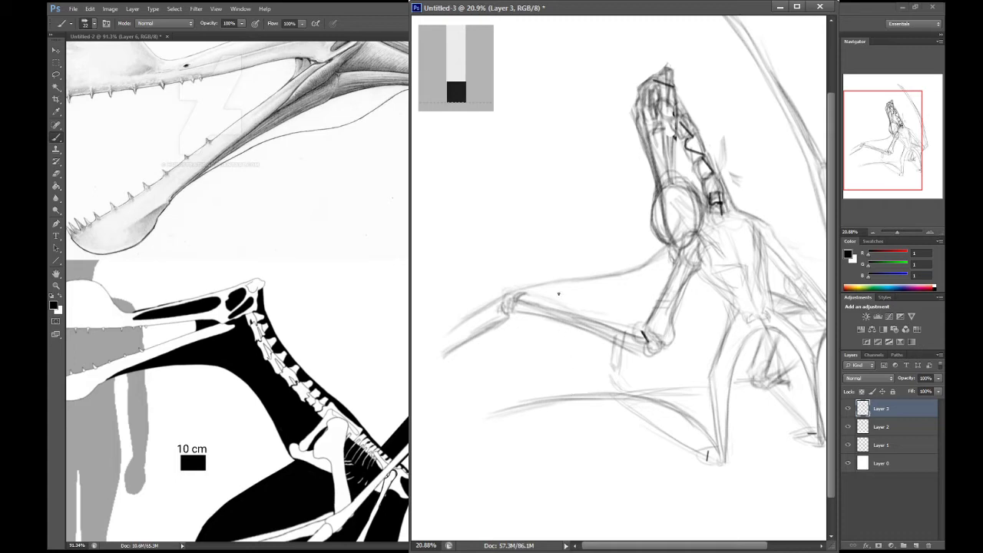
pyautogui.moveTo(511, 412)
pyautogui.mouseDown()
pyautogui.moveTo(443, 434)
pyautogui.moveTo(473, 420)
pyautogui.mouseUp()
# Step: On Layer 1, erase the left wing membrane's front edge between wrist and shoulder and redraw it as a more curved line
pyautogui.press('space')
pyautogui.moveTo(725, 301)
pyautogui.mouseDown()
pyautogui.moveTo(655, 324)
pyautogui.moveTo(701, 329)
pyautogui.moveTo(701, 314)
pyautogui.mouseUp()
pyautogui.press('e')
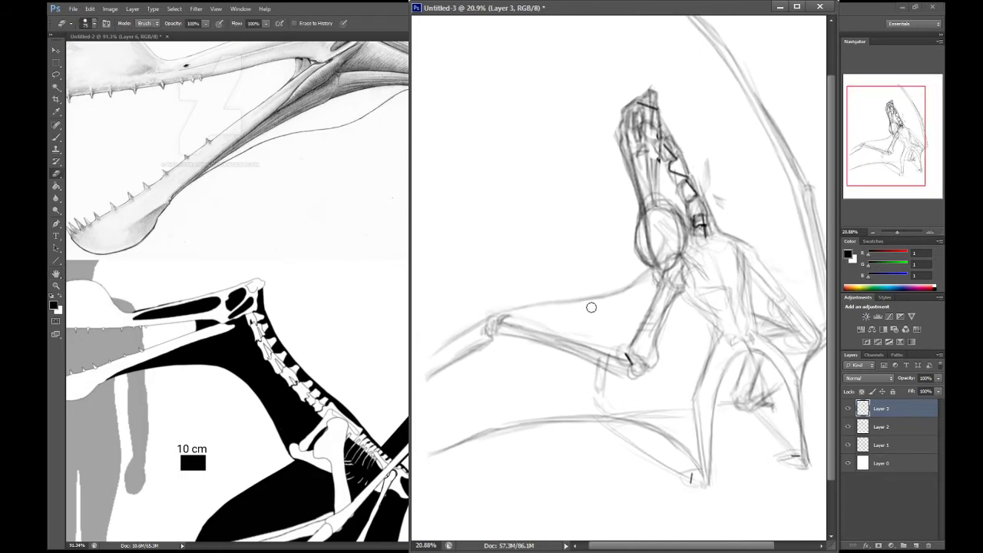
pyautogui.click(848, 427)
pyautogui.click(848, 427)
pyautogui.click(881, 446)
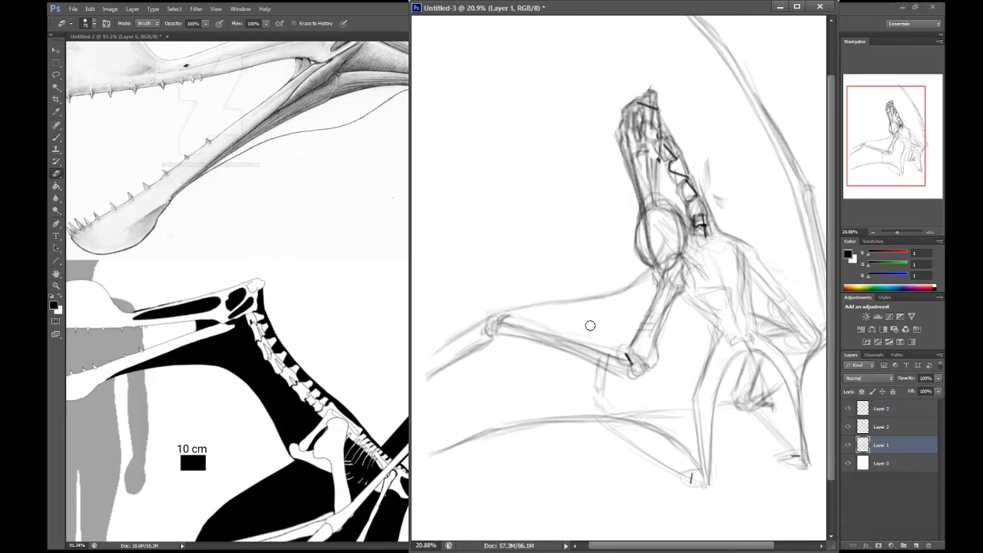
pyautogui.press('b')
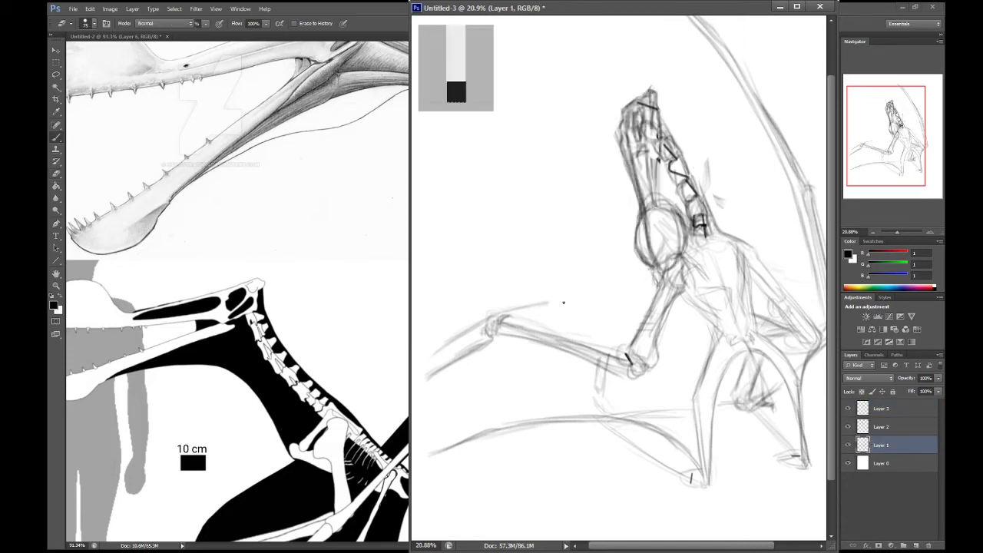
pyautogui.moveTo(536, 304)
pyautogui.mouseDown()
pyautogui.moveTo(644, 269)
pyautogui.moveTo(597, 289)
pyautogui.moveTo(618, 283)
pyautogui.moveTo(532, 298)
pyautogui.mouseUp()
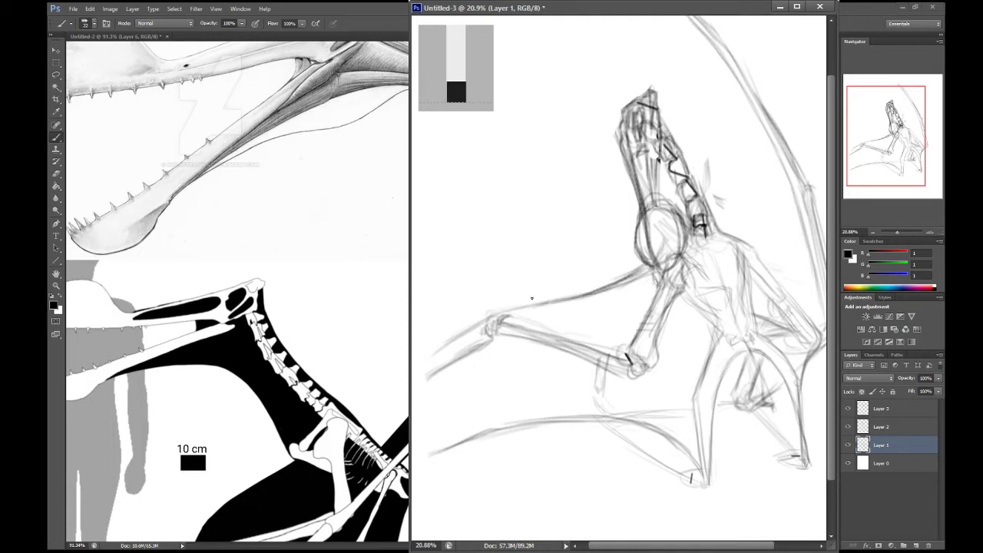
# Step: On Layer 3, rework the right wing finger's first segment and erase the excess line inside its lower half
pyautogui.press('space')
pyautogui.moveTo(718, 322); pyautogui.dragTo(629, 351)
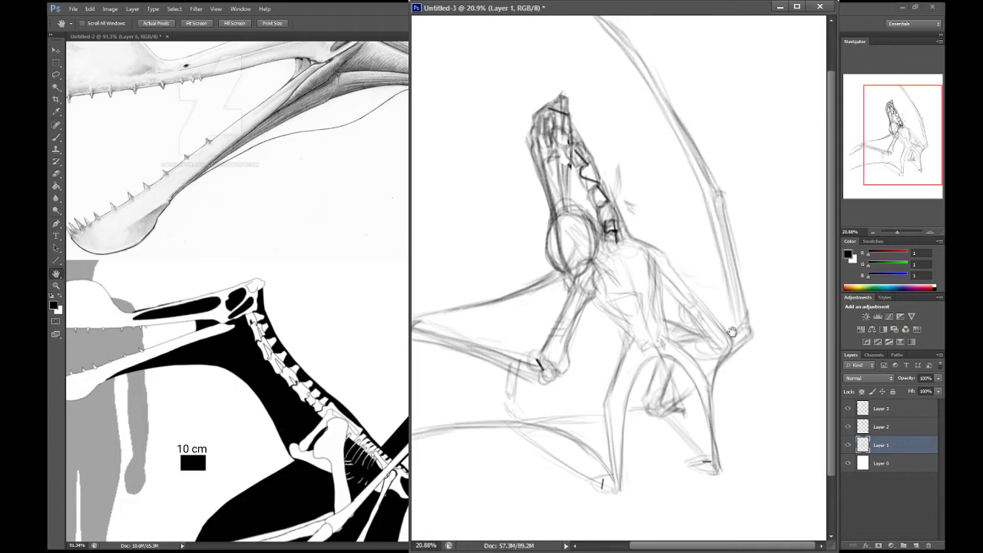
pyautogui.moveTo(729, 332); pyautogui.dragTo(729, 352)
pyautogui.click(883, 408)
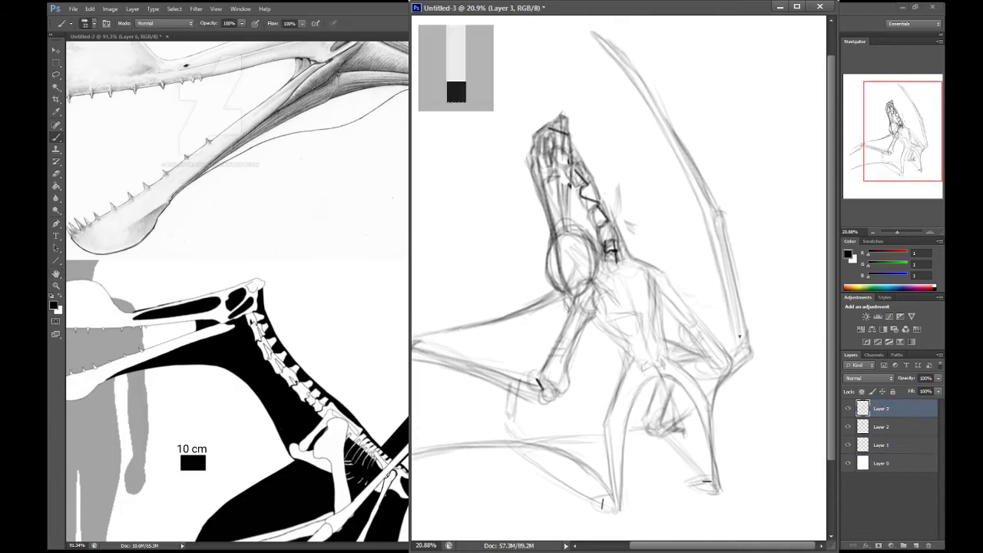
pyautogui.click(182, 550)
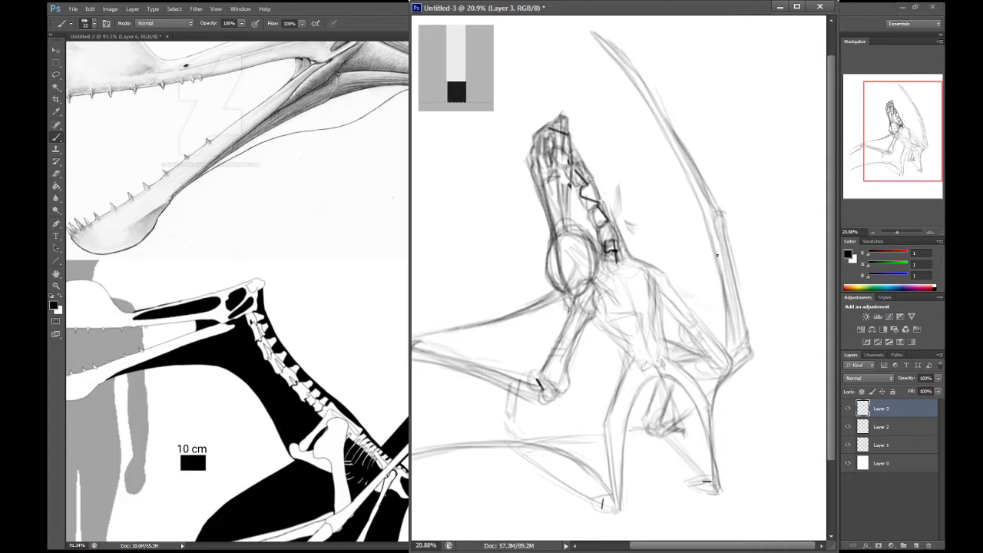
pyautogui.press('e')
pyautogui.moveTo(732, 292); pyautogui.dragTo(737, 349)
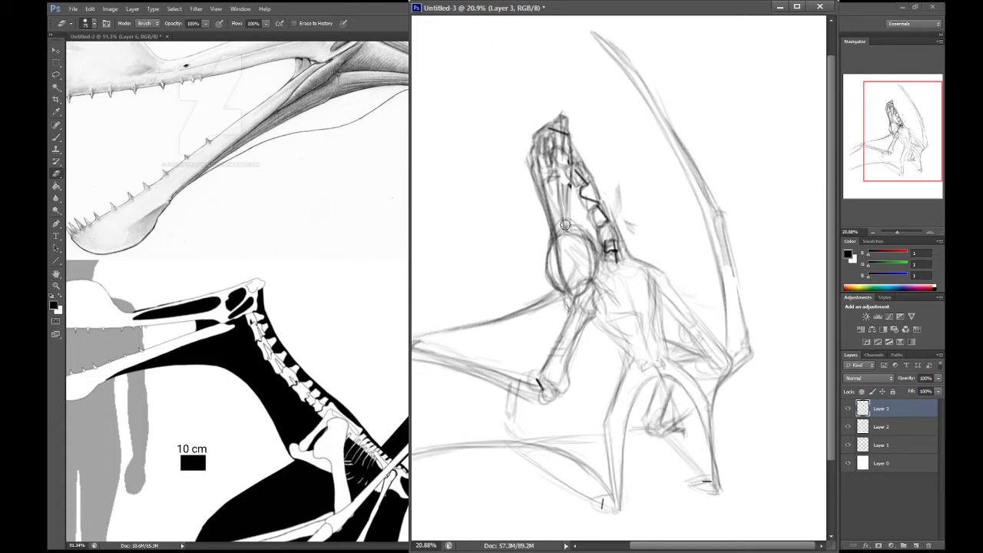
pyautogui.press('space')
pyautogui.moveTo(567, 362)
pyautogui.mouseDown()
pyautogui.moveTo(664, 356)
pyautogui.moveTo(609, 350)
pyautogui.moveTo(603, 369)
pyautogui.moveTo(634, 373)
pyautogui.mouseUp()
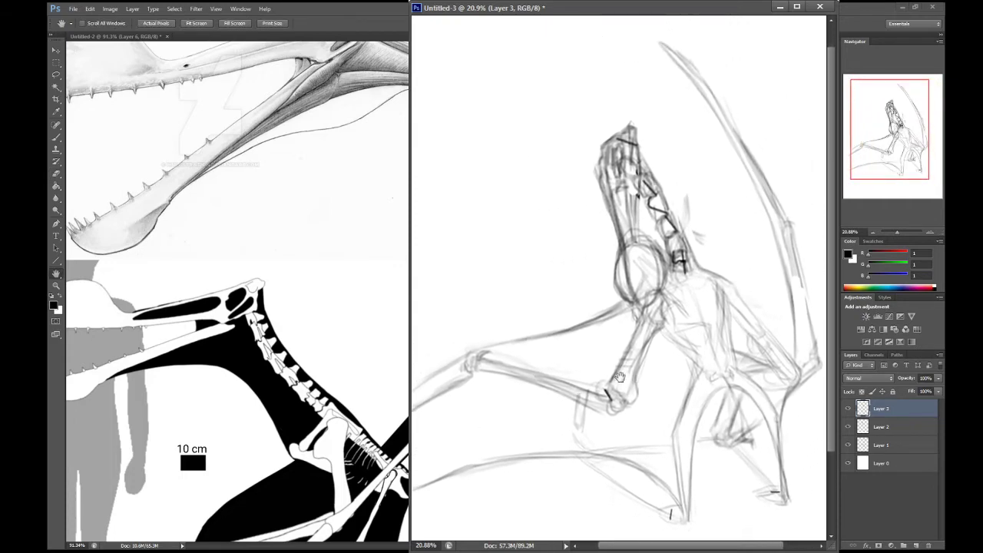
pyautogui.click(55, 285)
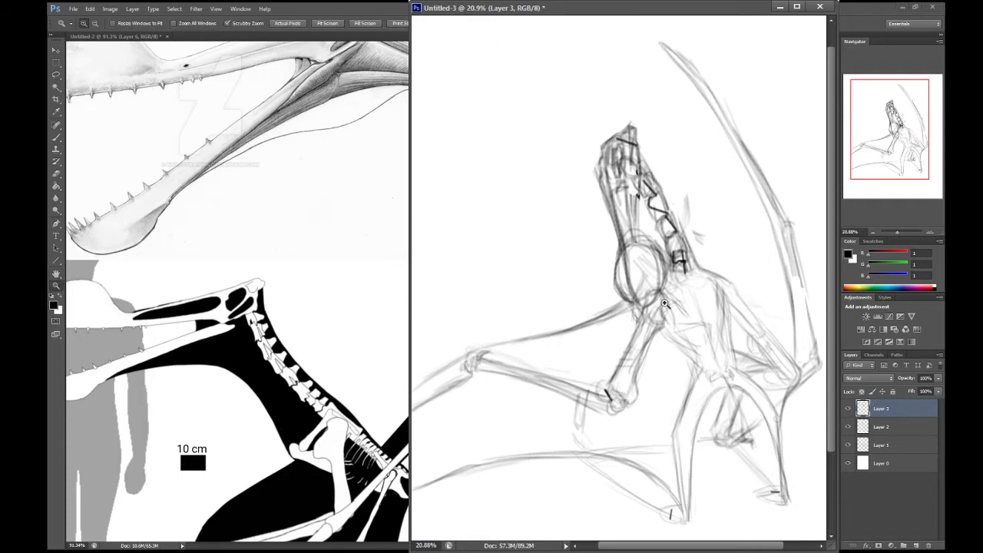
pyautogui.moveTo(660, 301); pyautogui.dragTo(708, 273)
pyautogui.press('space')
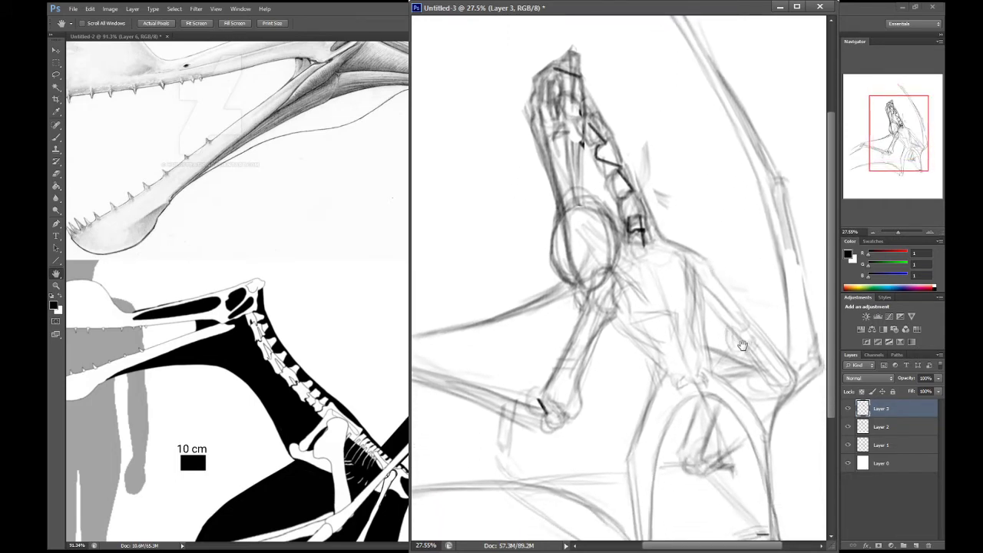
pyautogui.moveTo(742, 346); pyautogui.dragTo(704, 367)
pyautogui.click(56, 99)
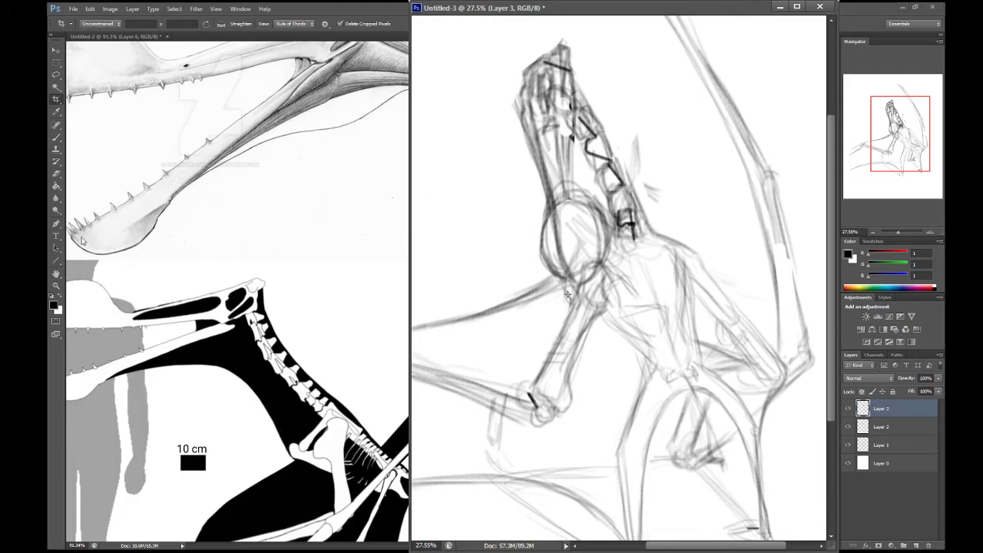
pyautogui.click(57, 143)
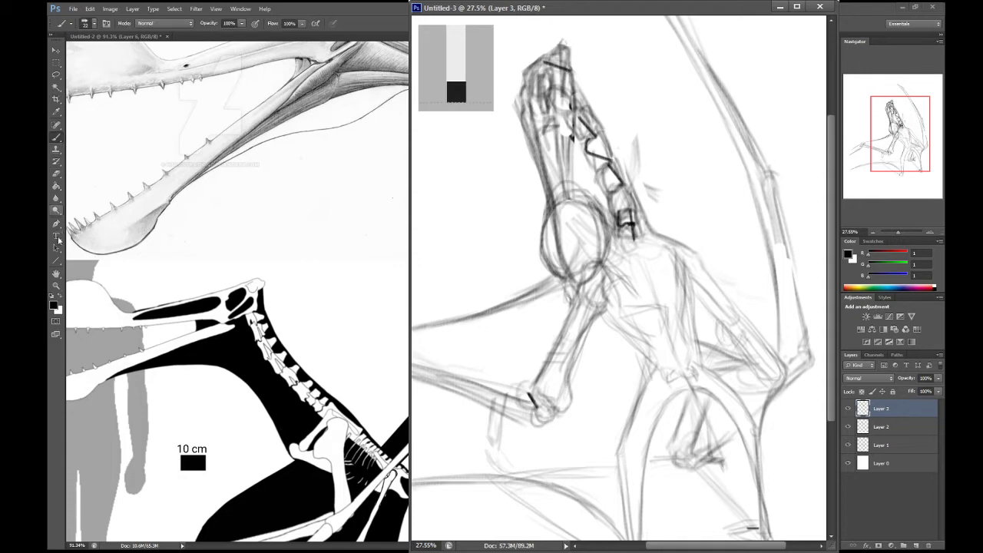
pyautogui.click(56, 274)
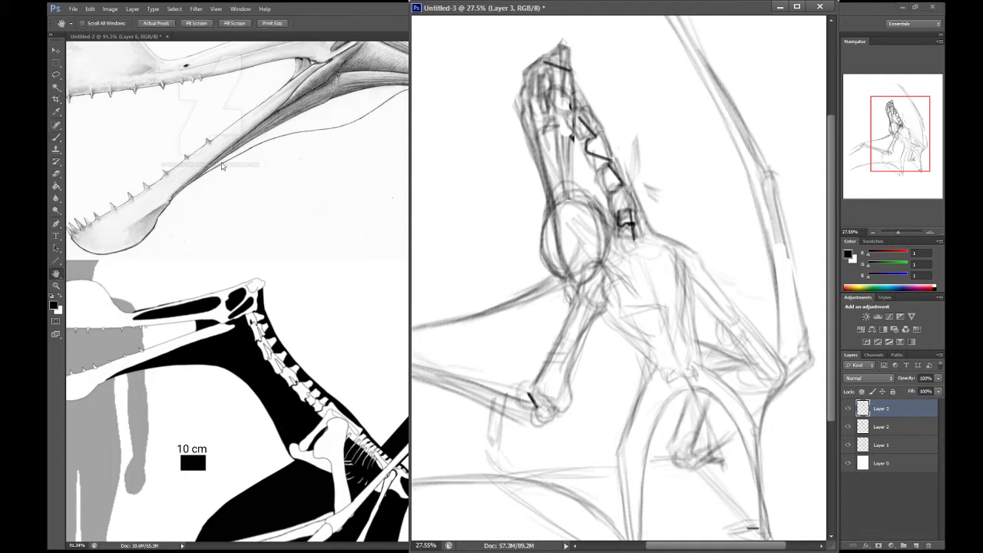
pyautogui.click(56, 50)
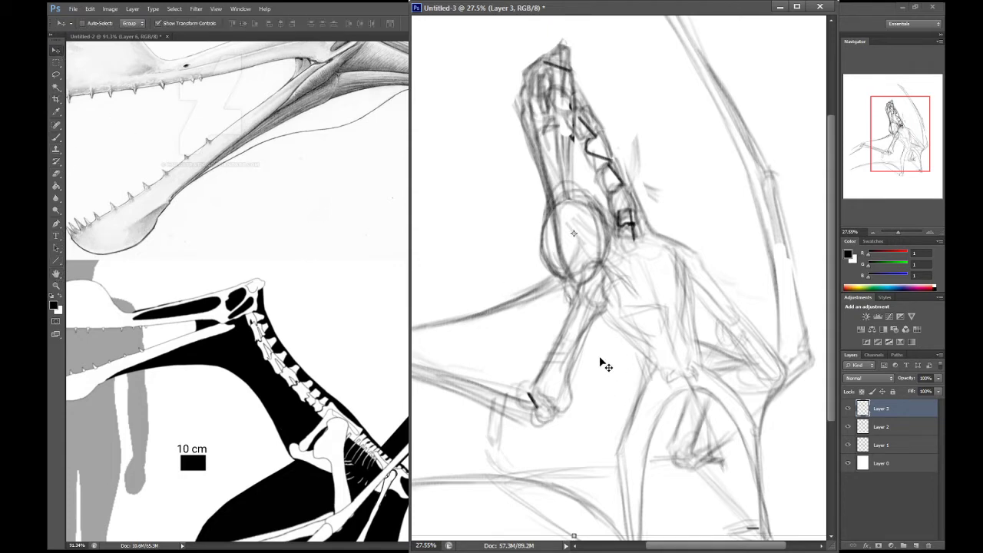
pyautogui.click(57, 274)
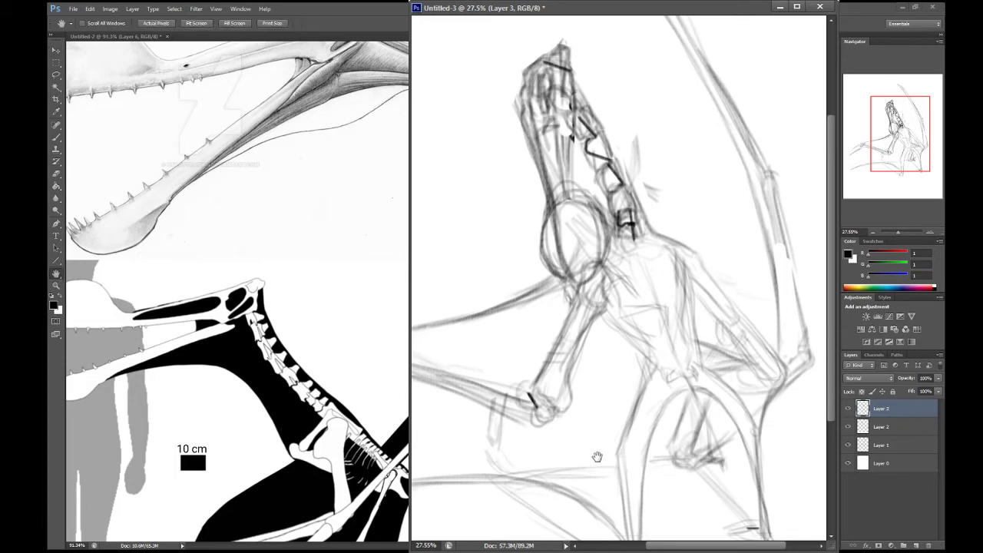
# Step: Enlarge the sketch's document window downward so more of the standing figure fits in view
pyautogui.moveTo(828, 543); pyautogui.dragTo(831, 552)
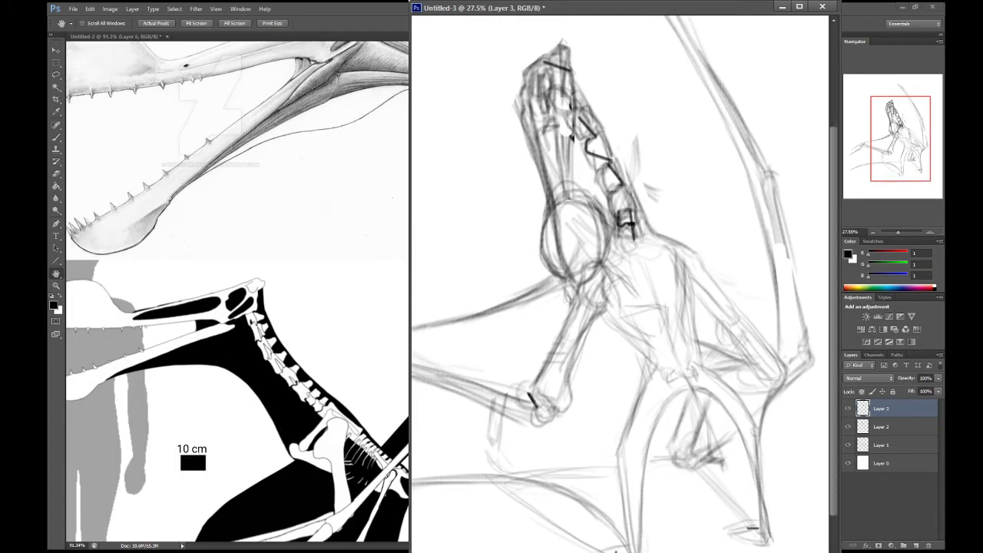
pyautogui.moveTo(831, 364); pyautogui.dragTo(834, 330)
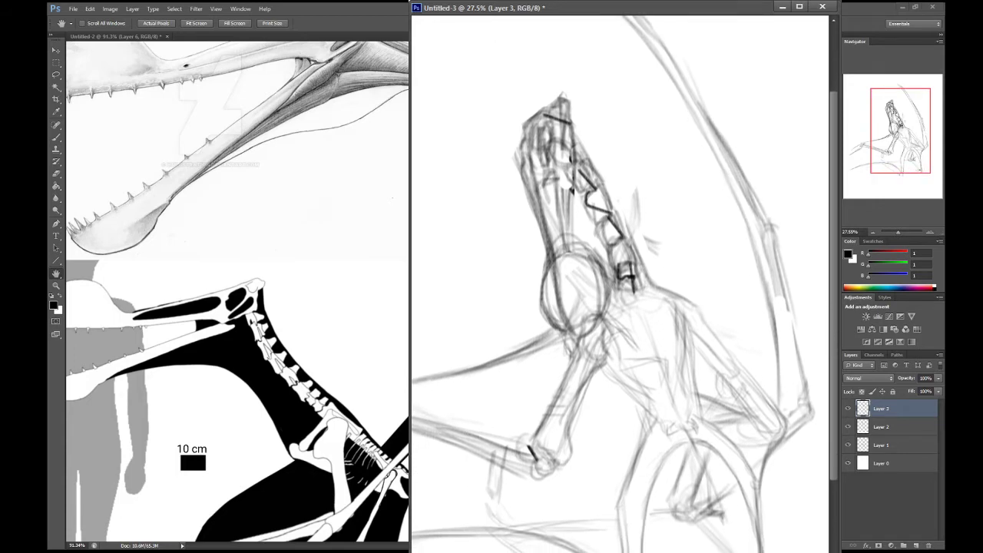
pyautogui.moveTo(649, 550); pyautogui.dragTo(647, 551)
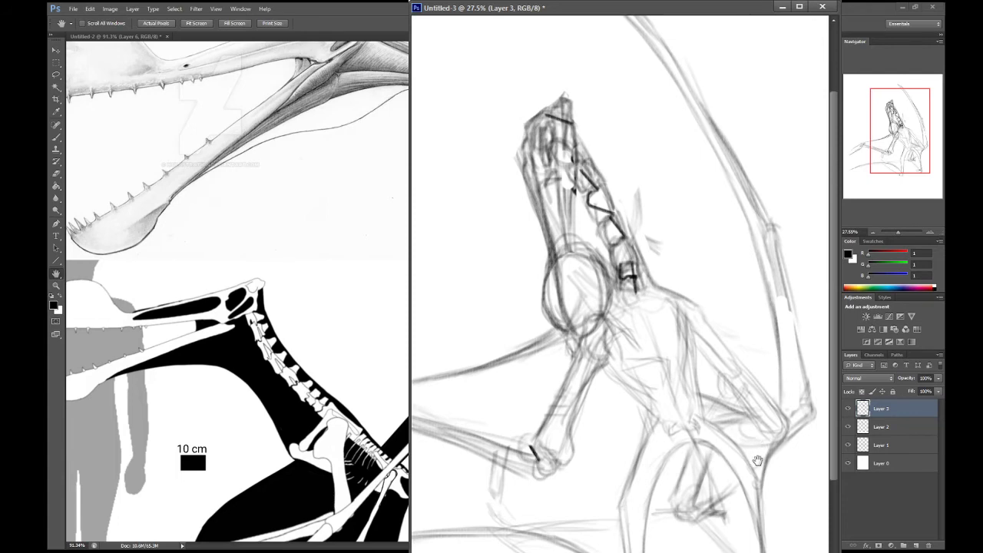
# Step: Add a new layer directly above Layer 0 and fill it with muted teal, RGB 114, 161, 162
pyautogui.click(877, 465)
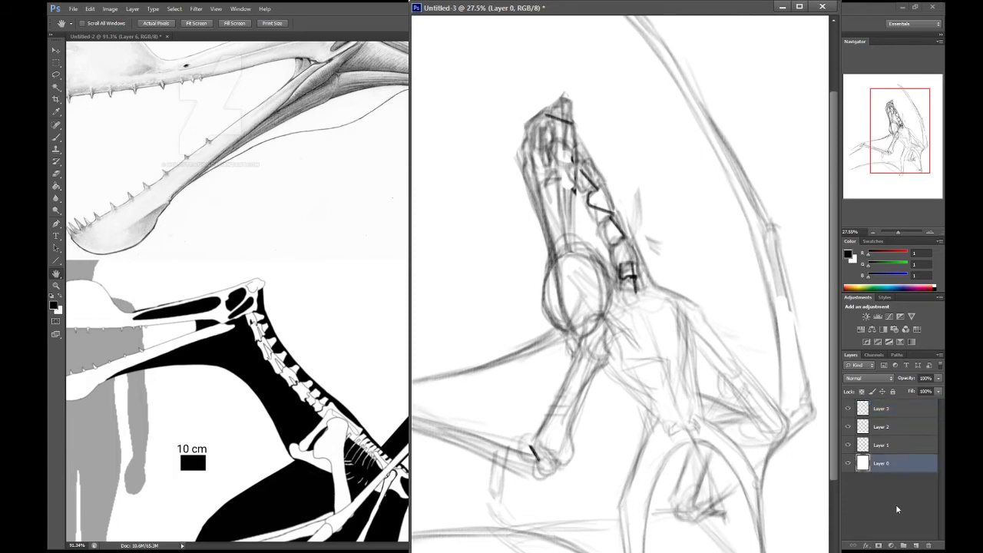
pyautogui.click(916, 545)
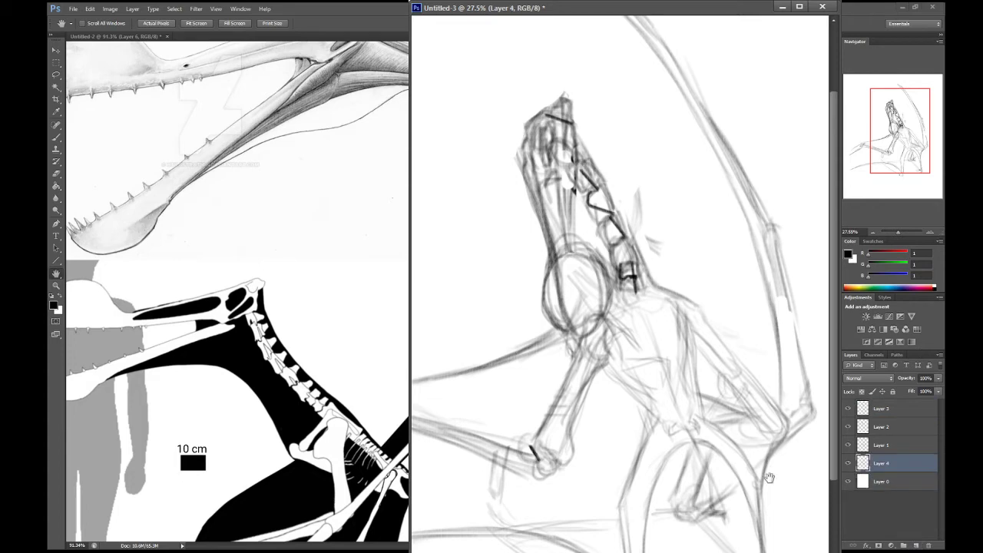
pyautogui.press('i')
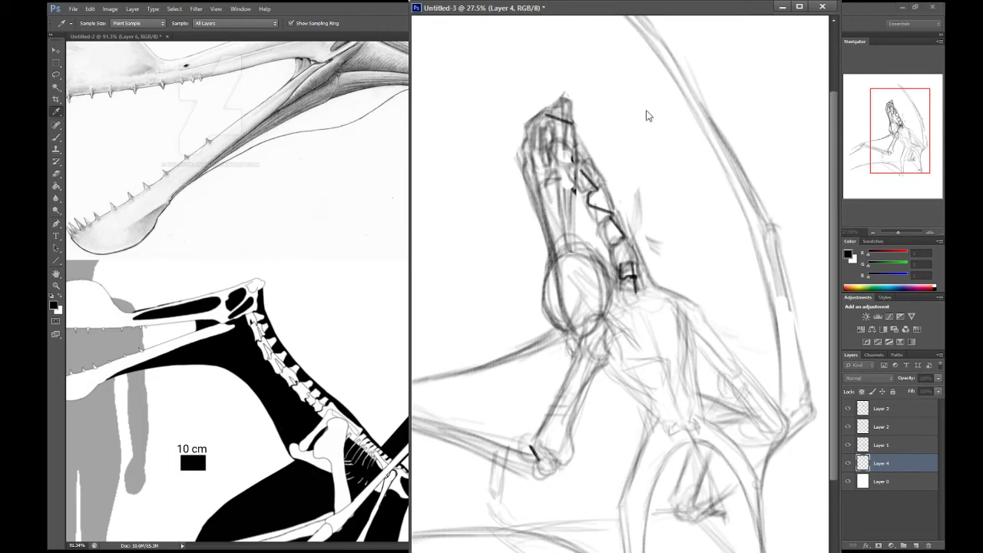
pyautogui.click(674, 111)
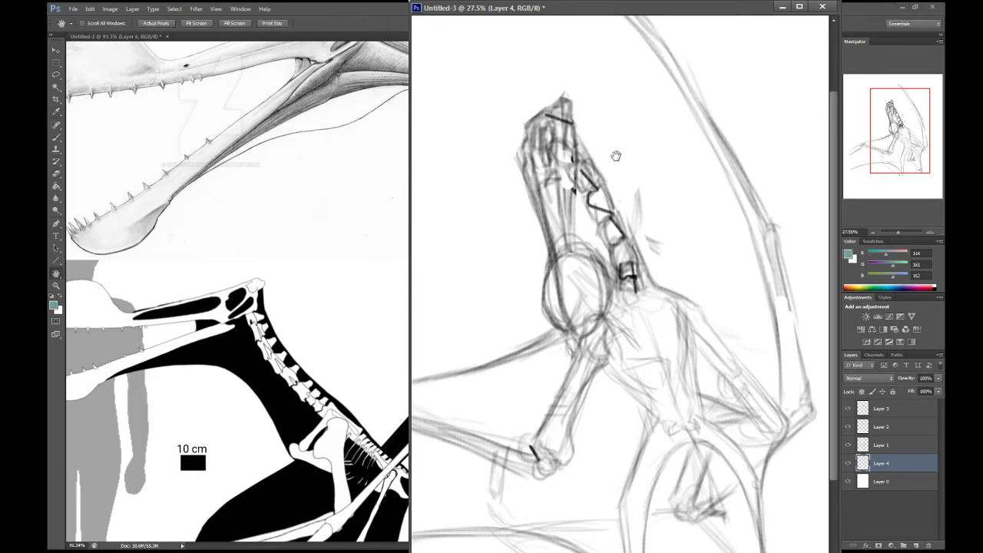
pyautogui.click(56, 187)
pyautogui.click(461, 335)
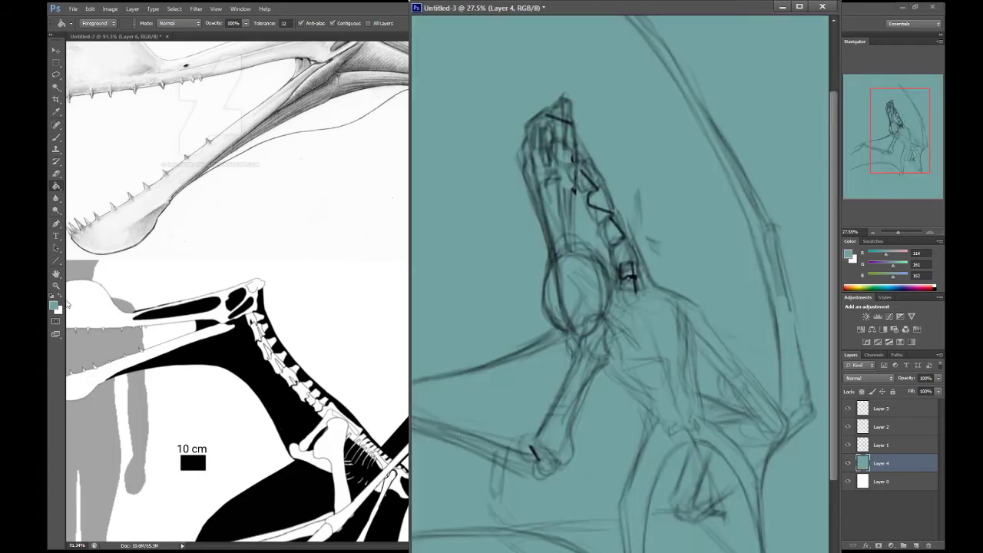
# Step: On the teal layer, paint soft clouds across the upper sky in very pale cyan with a 442 px cloud-textured brush
pyautogui.press('i')
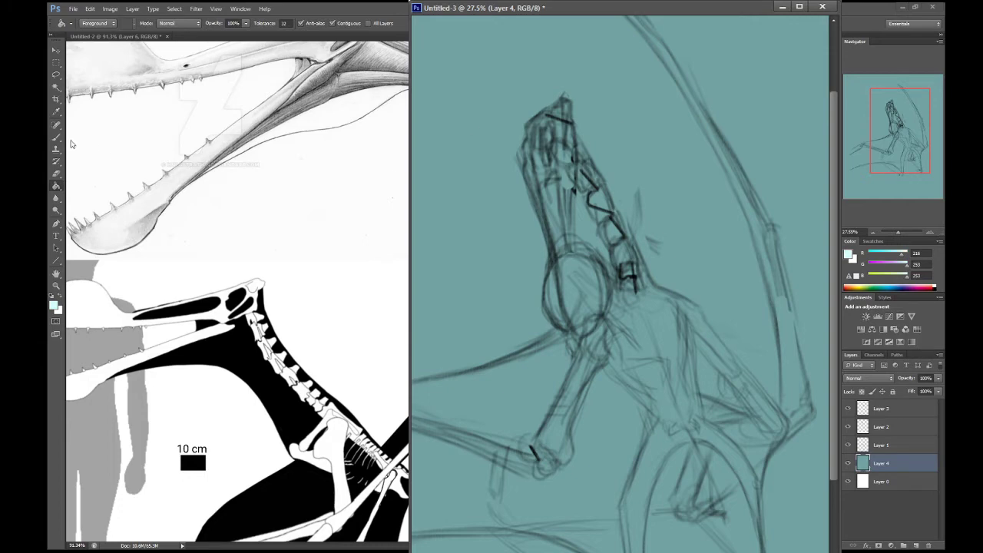
pyautogui.press('b')
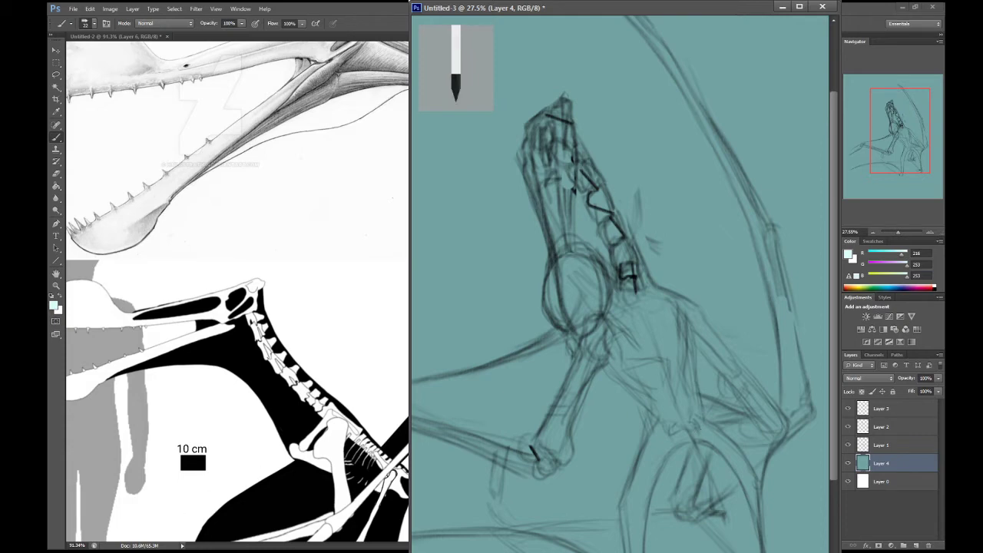
pyautogui.click(393, 198)
pyautogui.click(683, 363)
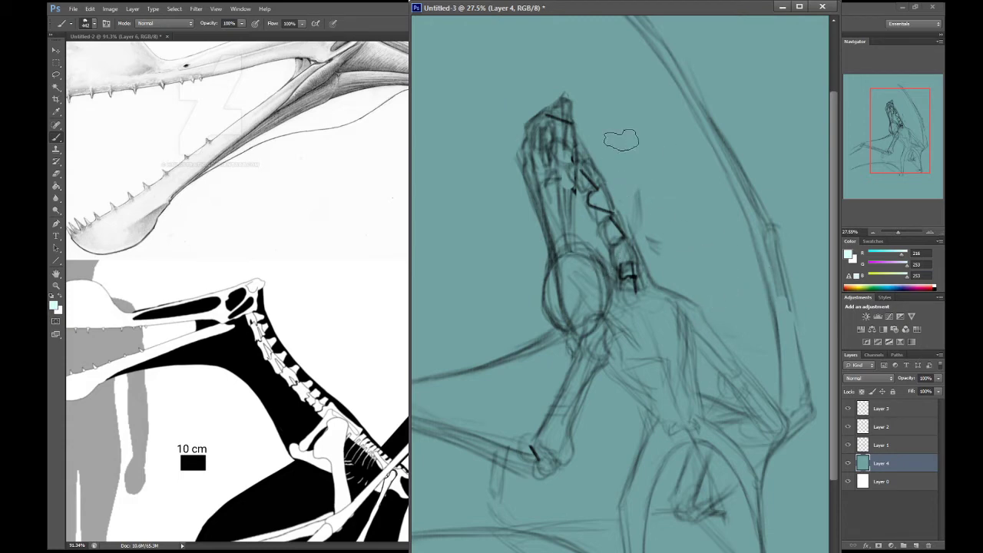
pyautogui.moveTo(630, 136)
pyautogui.mouseDown()
pyautogui.moveTo(570, 86)
pyautogui.moveTo(441, 97)
pyautogui.moveTo(435, 38)
pyautogui.moveTo(461, 17)
pyautogui.moveTo(812, 47)
pyautogui.moveTo(651, 44)
pyautogui.moveTo(534, 60)
pyautogui.moveTo(475, 105)
pyautogui.moveTo(440, 87)
pyautogui.moveTo(512, 45)
pyautogui.moveTo(704, 59)
pyautogui.moveTo(595, 54)
pyautogui.moveTo(465, 90)
pyautogui.moveTo(426, 116)
pyautogui.moveTo(423, 94)
pyautogui.moveTo(439, 95)
pyautogui.moveTo(427, 175)
pyautogui.moveTo(439, 282)
pyautogui.moveTo(456, 233)
pyautogui.moveTo(510, 191)
pyautogui.moveTo(632, 125)
pyautogui.moveTo(670, 119)
pyautogui.moveTo(522, 153)
pyautogui.moveTo(466, 185)
pyautogui.moveTo(453, 275)
pyautogui.moveTo(432, 318)
pyautogui.moveTo(461, 328)
pyautogui.moveTo(500, 283)
pyautogui.moveTo(567, 247)
pyautogui.moveTo(509, 261)
pyautogui.moveTo(602, 219)
pyautogui.moveTo(682, 198)
pyautogui.moveTo(768, 145)
pyautogui.moveTo(729, 160)
pyautogui.moveTo(655, 251)
pyautogui.moveTo(704, 246)
pyautogui.moveTo(801, 131)
pyautogui.moveTo(793, 93)
pyautogui.moveTo(729, 126)
pyautogui.moveTo(728, 173)
pyautogui.moveTo(747, 208)
pyautogui.moveTo(751, 146)
pyautogui.moveTo(714, 162)
pyautogui.moveTo(748, 132)
pyautogui.moveTo(794, 124)
pyautogui.mouseUp()
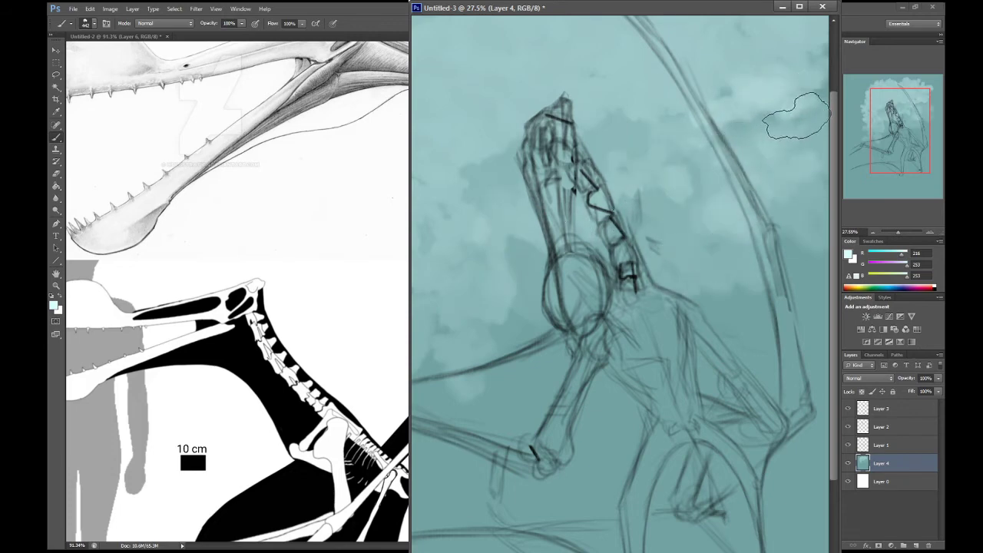
pyautogui.moveTo(491, 307)
pyautogui.mouseDown()
pyautogui.moveTo(515, 345)
pyautogui.moveTo(437, 394)
pyautogui.moveTo(453, 376)
pyautogui.mouseUp()
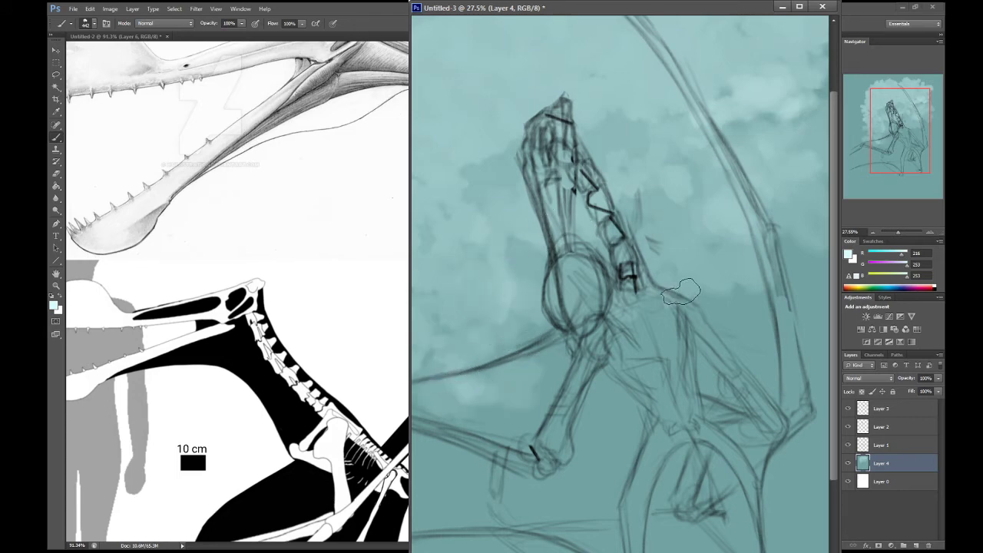
pyautogui.moveTo(760, 278); pyautogui.dragTo(797, 248)
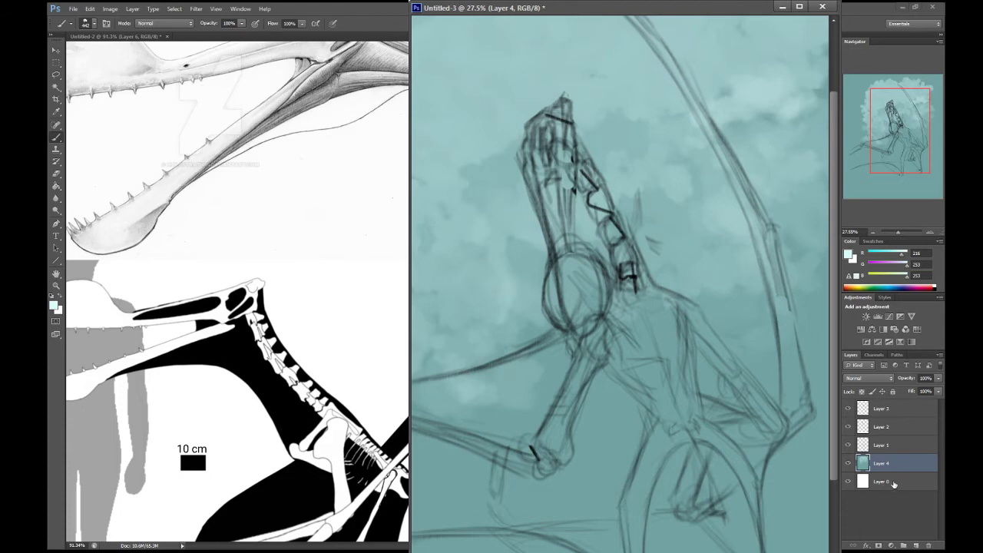
# Step: Add a layer above the sky and paint a thin near-white horizontal horizon line across the canvas at the neck base with a square brush
pyautogui.click(916, 545)
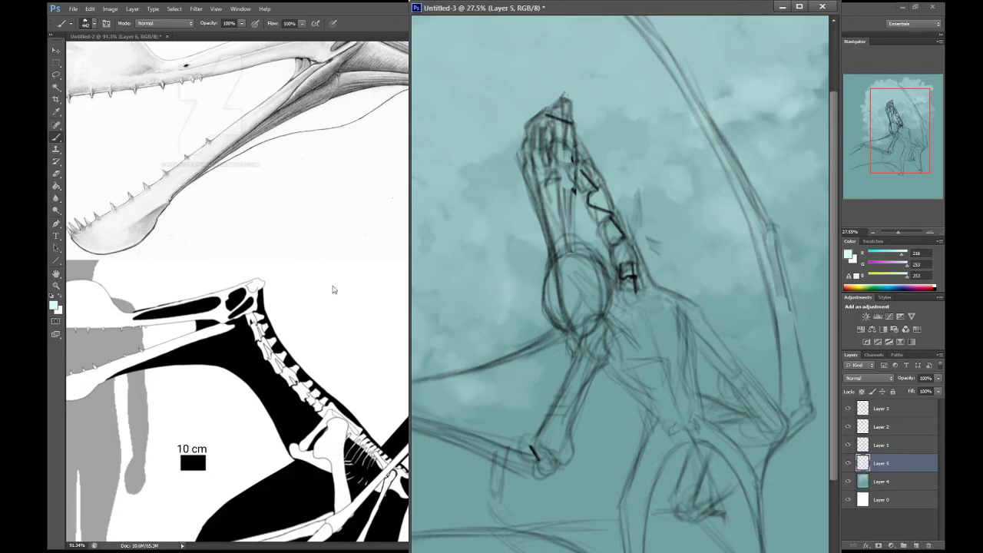
pyautogui.press('i')
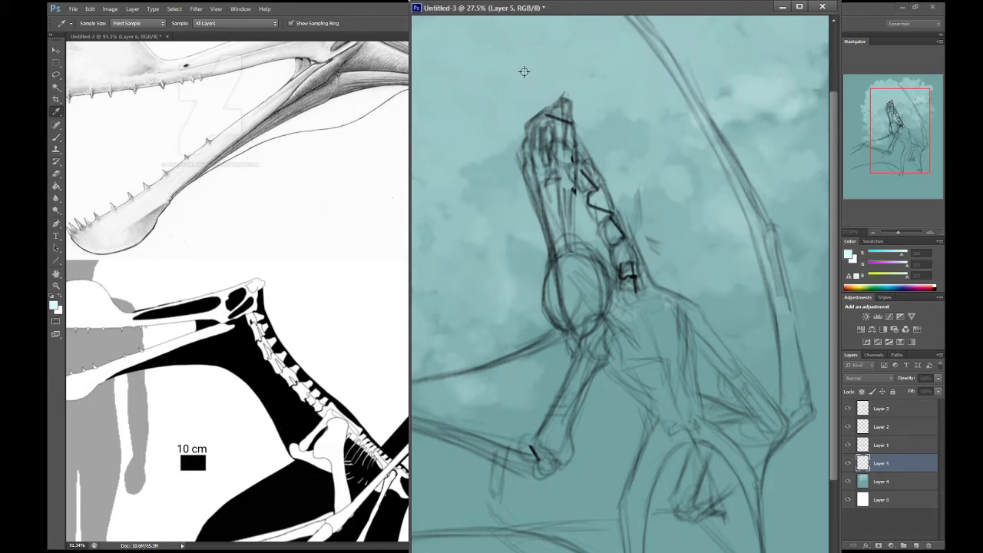
pyautogui.press('b')
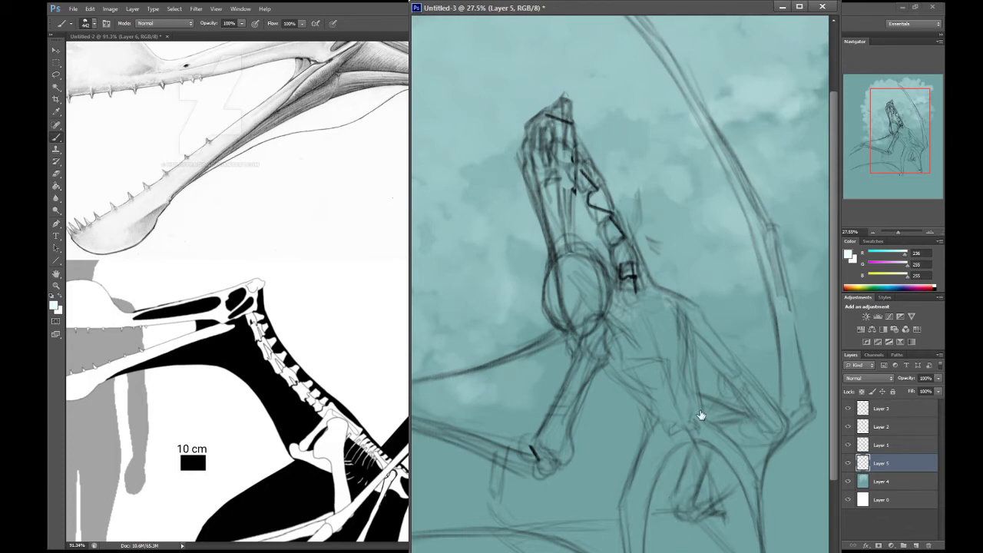
pyautogui.click(184, 550)
pyautogui.press('i')
pyautogui.press('b')
pyautogui.click(680, 442)
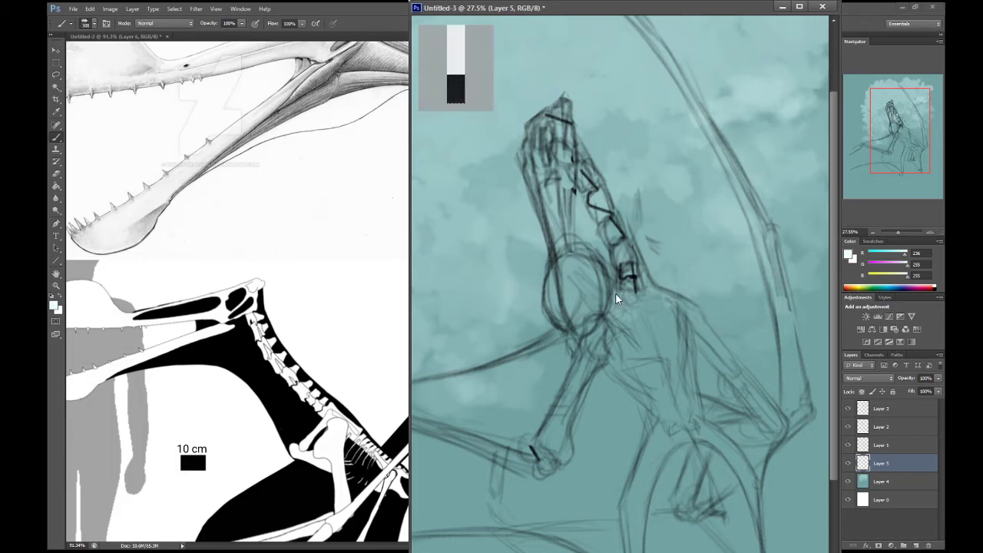
pyautogui.moveTo(615, 294); pyautogui.dragTo(568, 290)
pyautogui.moveTo(424, 281)
pyautogui.mouseDown()
pyautogui.moveTo(808, 281)
pyautogui.moveTo(430, 279)
pyautogui.moveTo(612, 281)
pyautogui.mouseUp()
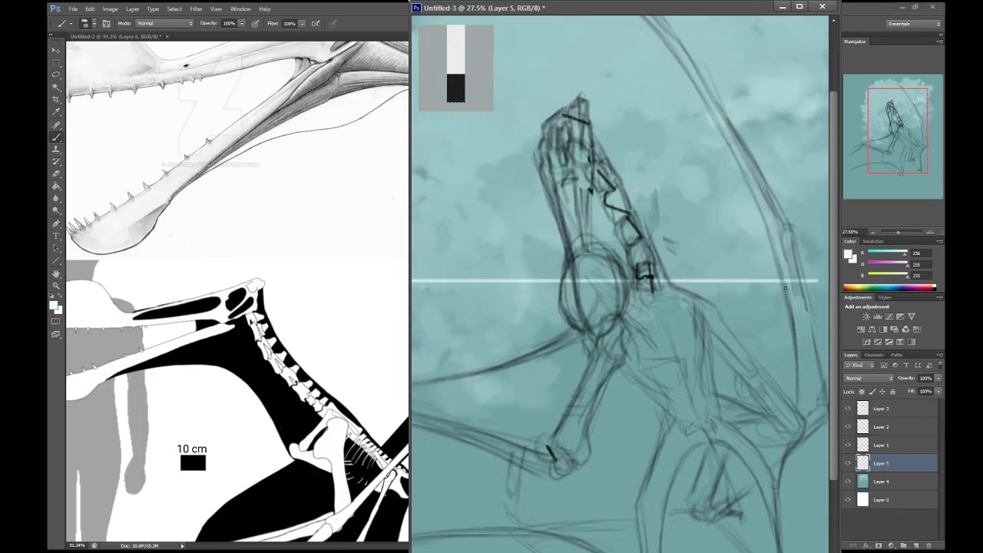
pyautogui.moveTo(827, 289); pyautogui.dragTo(802, 283)
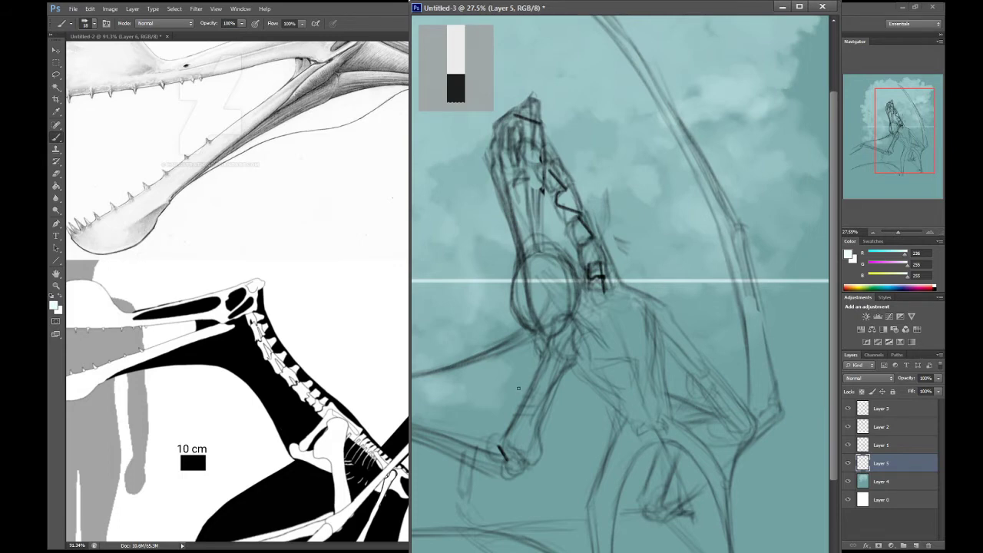
# Step: Block in rocks at the right of the canvas and ground around the legs in brownish grey, RGB 147, 137, 130, with the square brush
pyautogui.press('space')
pyautogui.moveTo(520, 400); pyautogui.dragTo(552, 393)
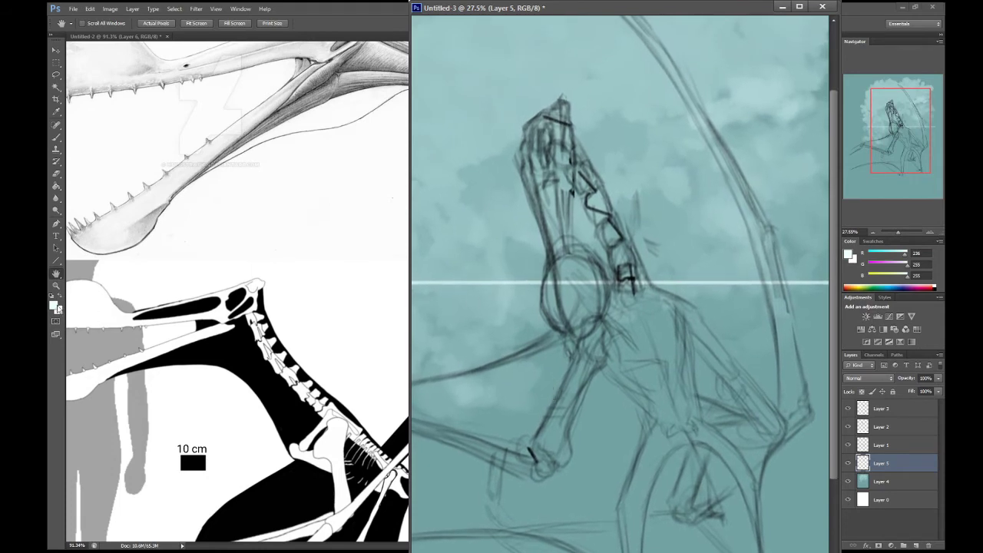
pyautogui.click(55, 305)
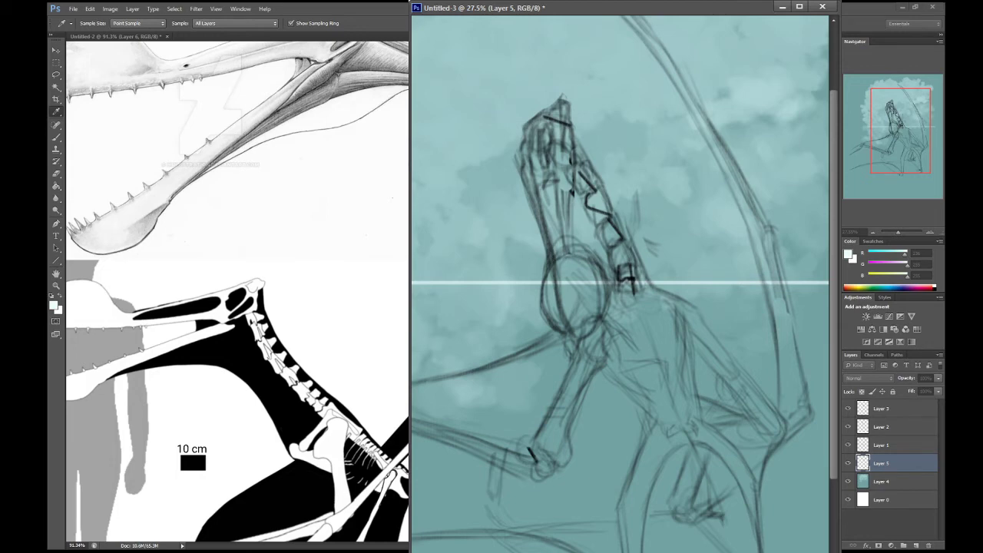
pyautogui.press('b')
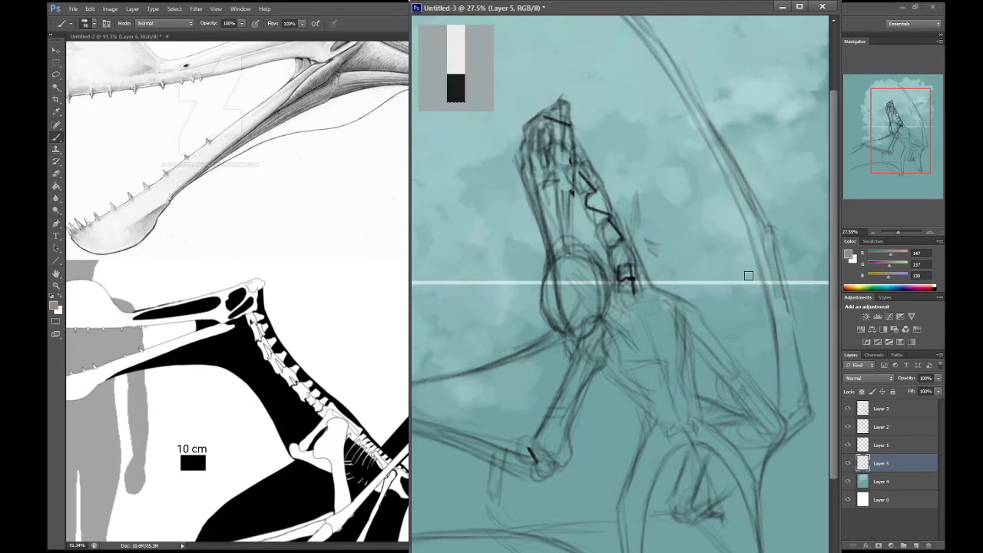
pyautogui.moveTo(736, 268)
pyautogui.mouseDown()
pyautogui.moveTo(758, 293)
pyautogui.moveTo(740, 274)
pyautogui.moveTo(738, 294)
pyautogui.moveTo(721, 274)
pyautogui.moveTo(752, 264)
pyautogui.moveTo(724, 264)
pyautogui.moveTo(742, 267)
pyautogui.moveTo(724, 274)
pyautogui.moveTo(738, 308)
pyautogui.moveTo(754, 314)
pyautogui.moveTo(759, 272)
pyautogui.moveTo(803, 263)
pyautogui.moveTo(721, 265)
pyautogui.moveTo(821, 268)
pyautogui.moveTo(769, 274)
pyautogui.mouseUp()
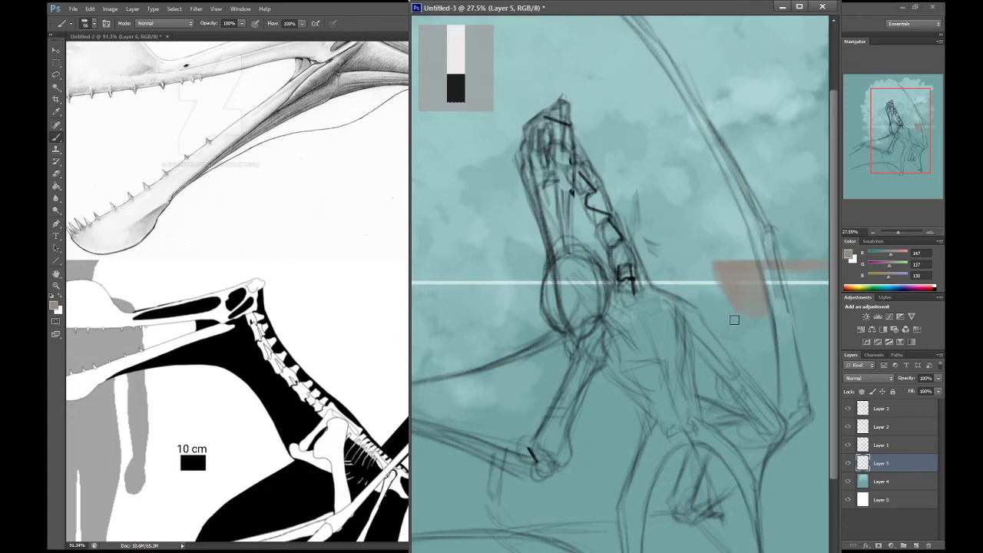
pyautogui.moveTo(756, 323)
pyautogui.mouseDown()
pyautogui.moveTo(772, 276)
pyautogui.moveTo(763, 291)
pyautogui.moveTo(808, 275)
pyautogui.moveTo(827, 321)
pyautogui.moveTo(805, 272)
pyautogui.moveTo(750, 332)
pyautogui.moveTo(750, 324)
pyautogui.moveTo(704, 326)
pyautogui.moveTo(724, 325)
pyautogui.moveTo(763, 385)
pyautogui.moveTo(777, 382)
pyautogui.moveTo(790, 315)
pyautogui.moveTo(810, 331)
pyautogui.moveTo(826, 404)
pyautogui.mouseUp()
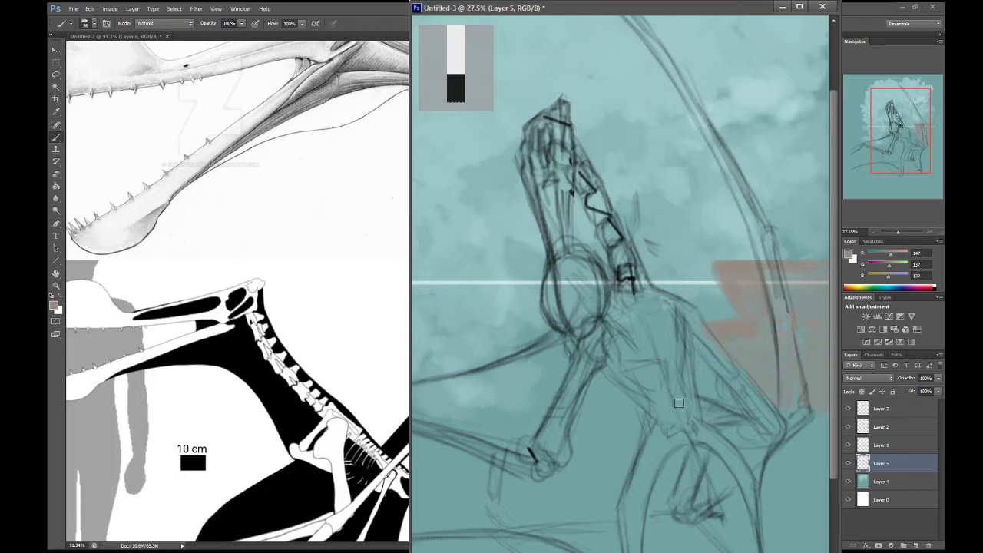
pyautogui.press('.')
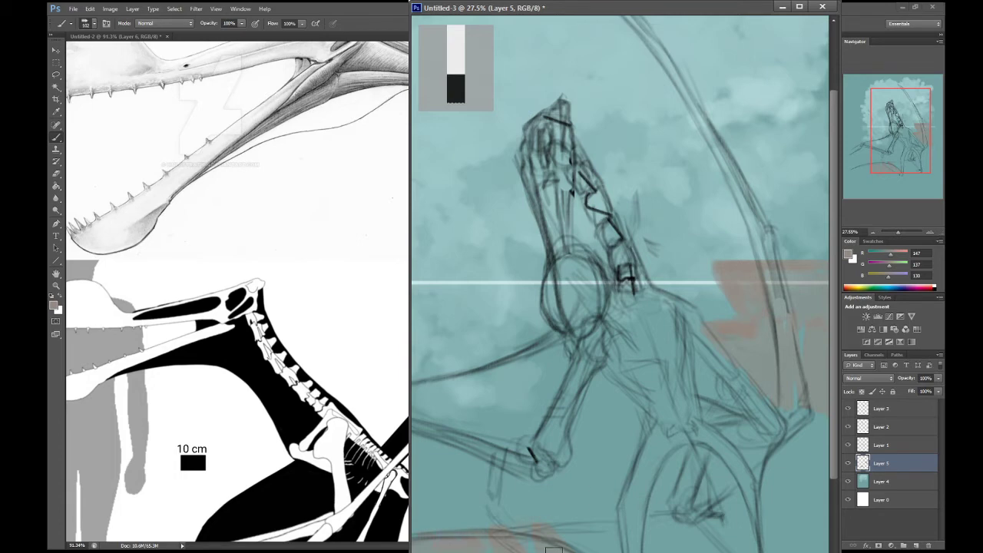
pyautogui.moveTo(715, 437)
pyautogui.mouseDown()
pyautogui.moveTo(702, 437)
pyautogui.moveTo(683, 476)
pyautogui.moveTo(695, 463)
pyautogui.moveTo(674, 470)
pyautogui.mouseUp()
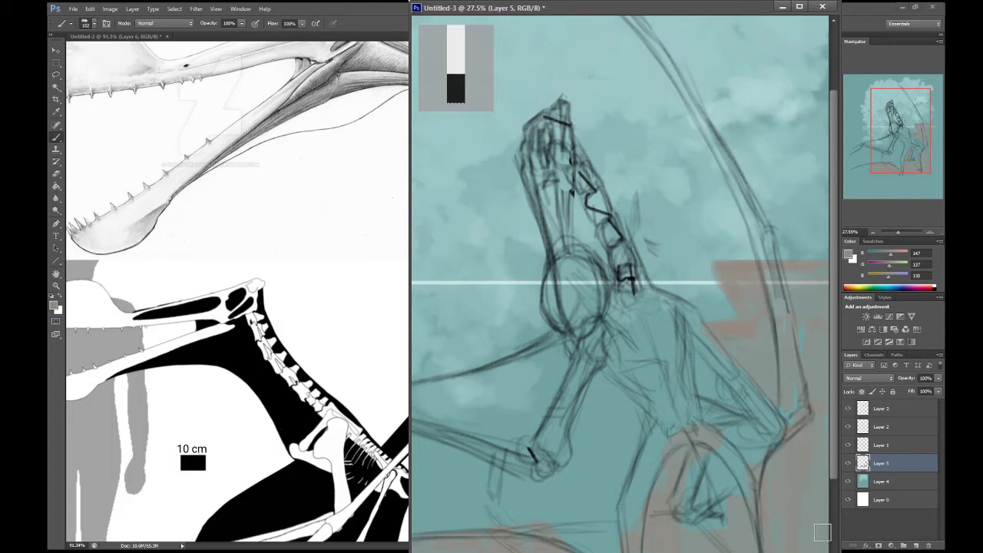
# Step: Paint a soft highlight on the rock beneath the raised wing in light warm grey with the 102 px square brush
pyautogui.click(184, 551)
pyautogui.press('i')
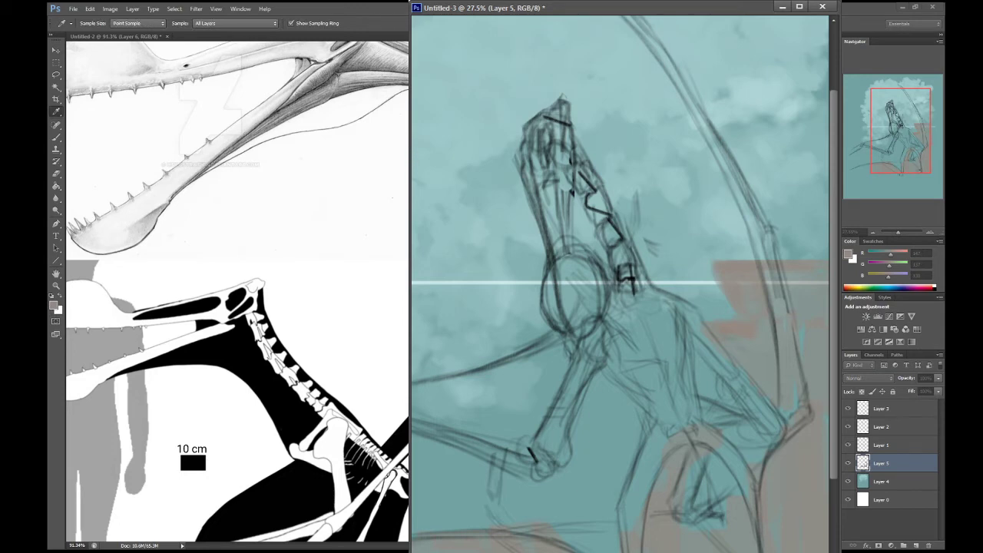
pyautogui.click(645, 115)
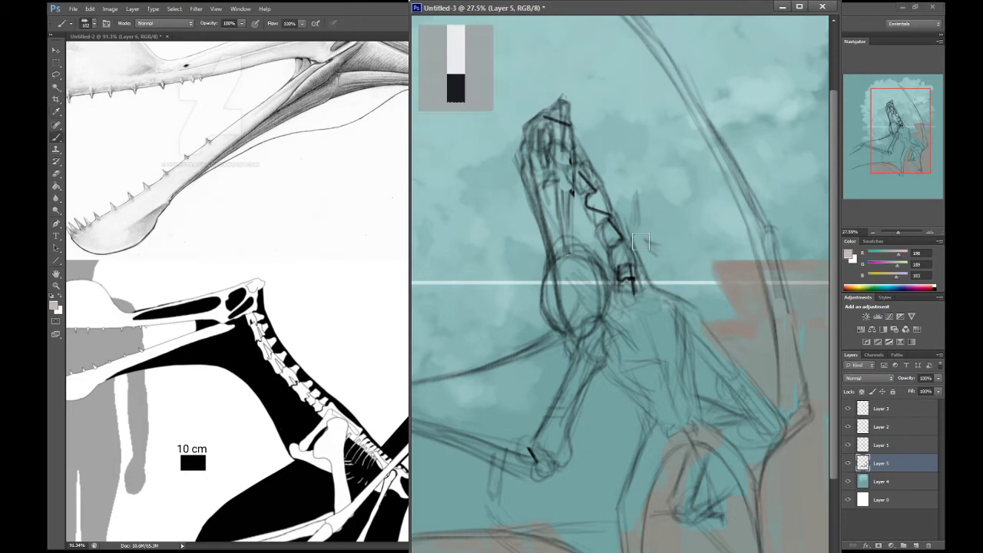
pyautogui.moveTo(779, 528)
pyautogui.mouseDown()
pyautogui.moveTo(776, 478)
pyautogui.moveTo(794, 453)
pyautogui.moveTo(778, 459)
pyautogui.moveTo(775, 435)
pyautogui.mouseUp()
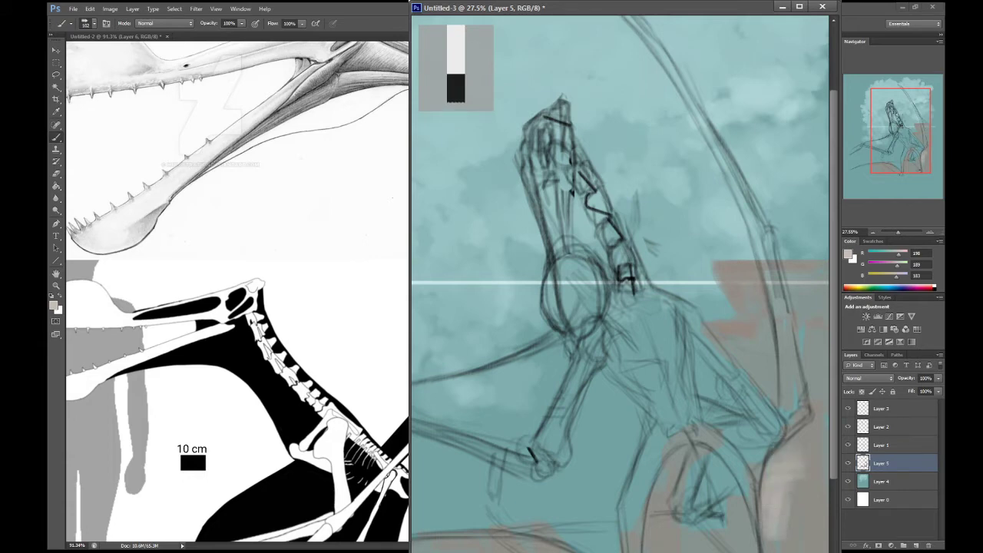
# Step: Switch to a grainy textured brush enlarged to 236 px and stipple light grey rock texture over the ground around the legs
pyautogui.press('.')
pyautogui.moveTo(675, 532)
pyautogui.mouseDown()
pyautogui.moveTo(714, 530)
pyautogui.moveTo(721, 517)
pyautogui.mouseUp()
pyautogui.press('.')
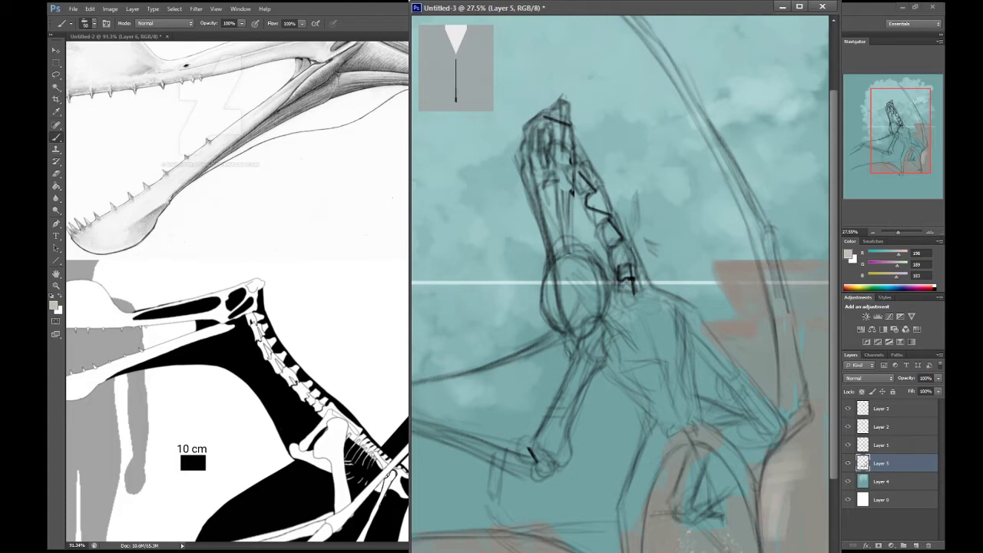
pyautogui.press(']')
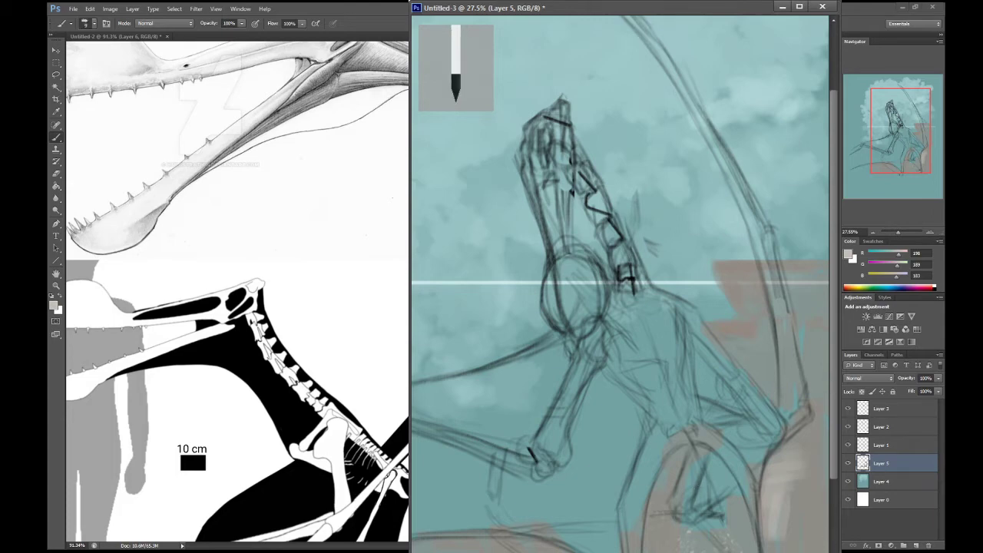
pyautogui.press(']')
pyautogui.press(']')
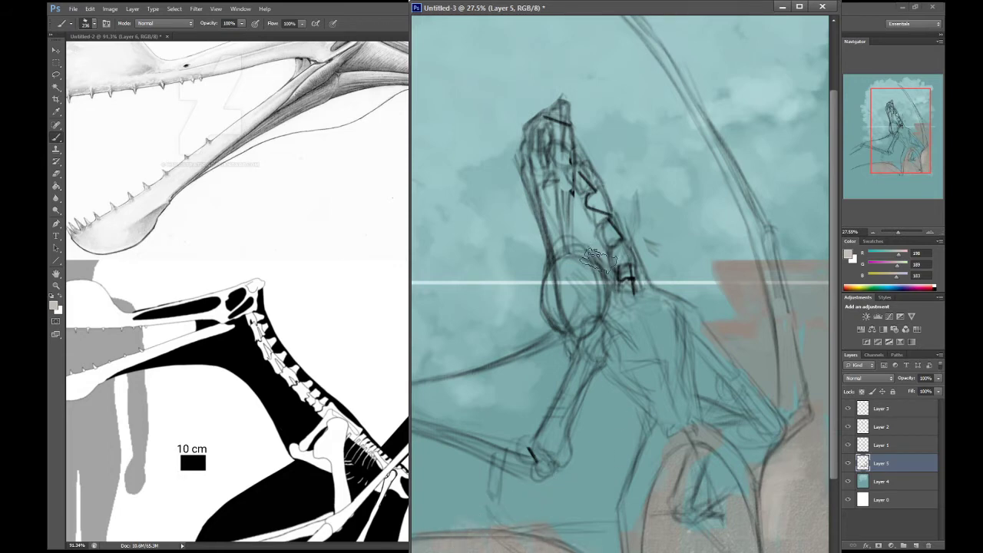
# Step: Tint the rocks and ground with sandy tan, RGB 191, 178, 133, using the 236 px textured brush
pyautogui.click(55, 285)
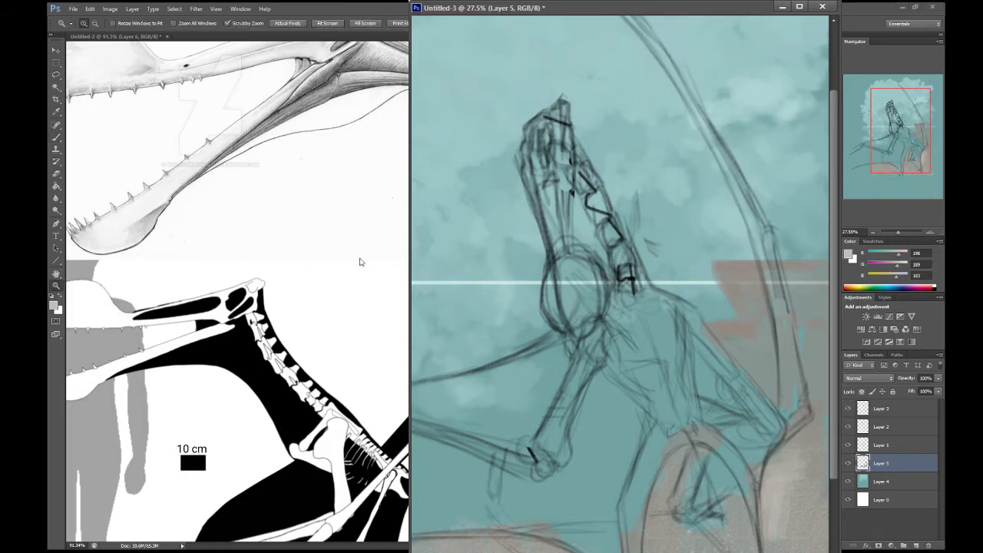
pyautogui.moveTo(635, 334)
pyautogui.mouseDown()
pyautogui.moveTo(615, 331)
pyautogui.moveTo(632, 347)
pyautogui.mouseUp()
pyautogui.press('space')
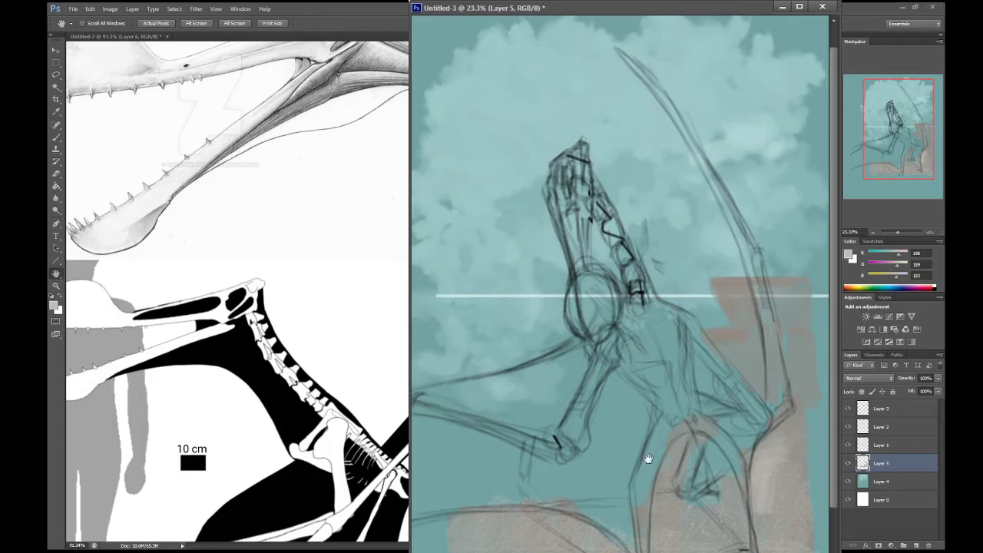
pyautogui.press('b')
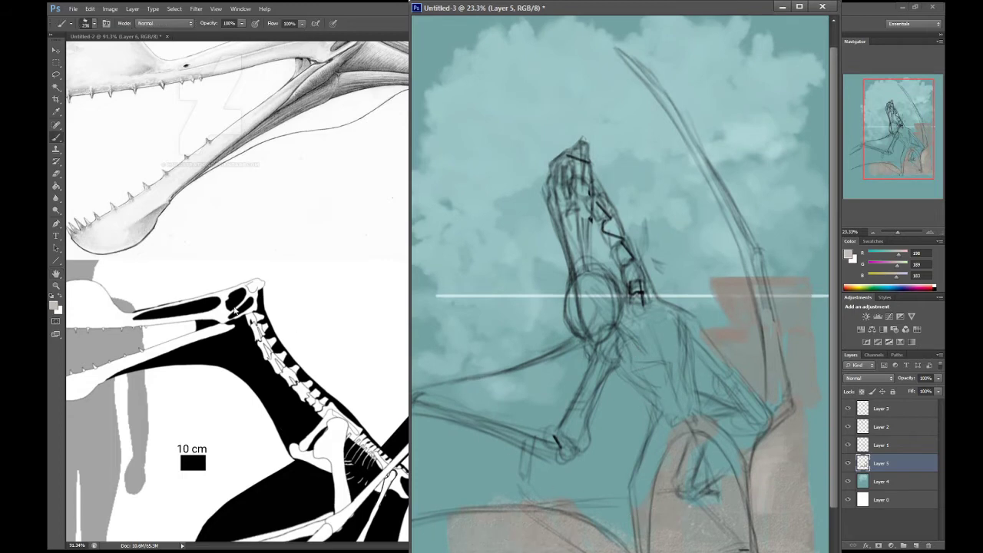
pyautogui.press('i')
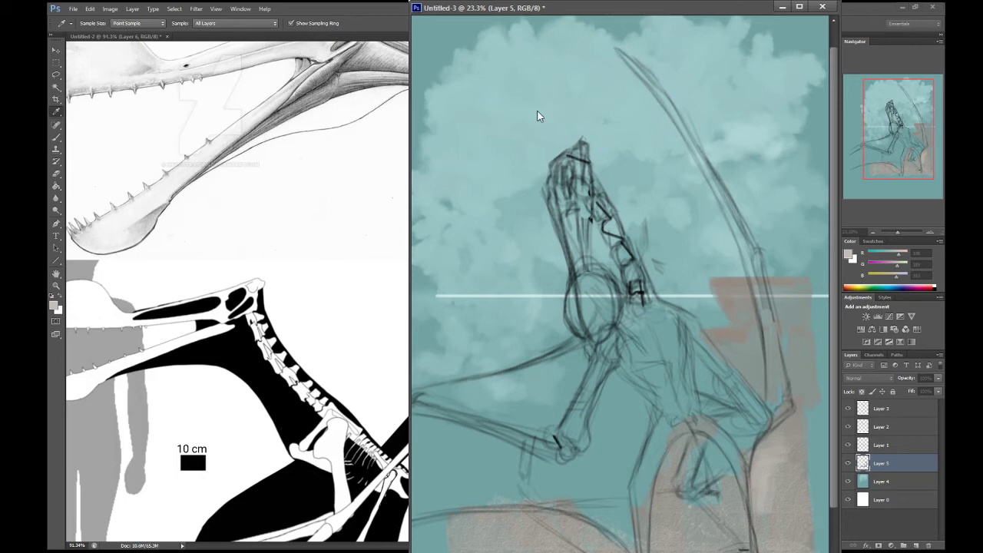
pyautogui.press('b')
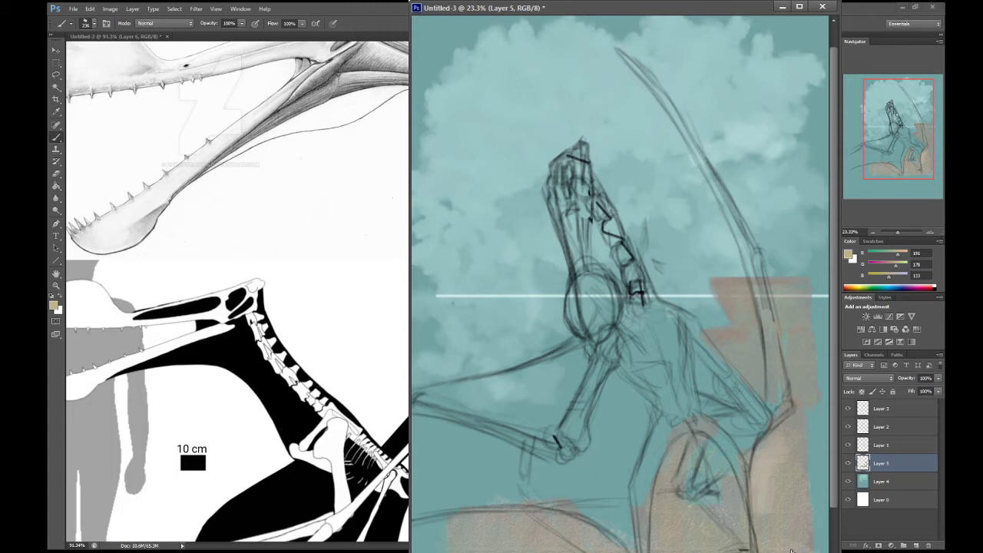
# Step: Build up stronger sandy tan over the ground mounds and the tall rock with a 175 px brush
pyautogui.press('[')
pyautogui.press('[')
pyautogui.moveTo(684, 540); pyautogui.dragTo(683, 541)
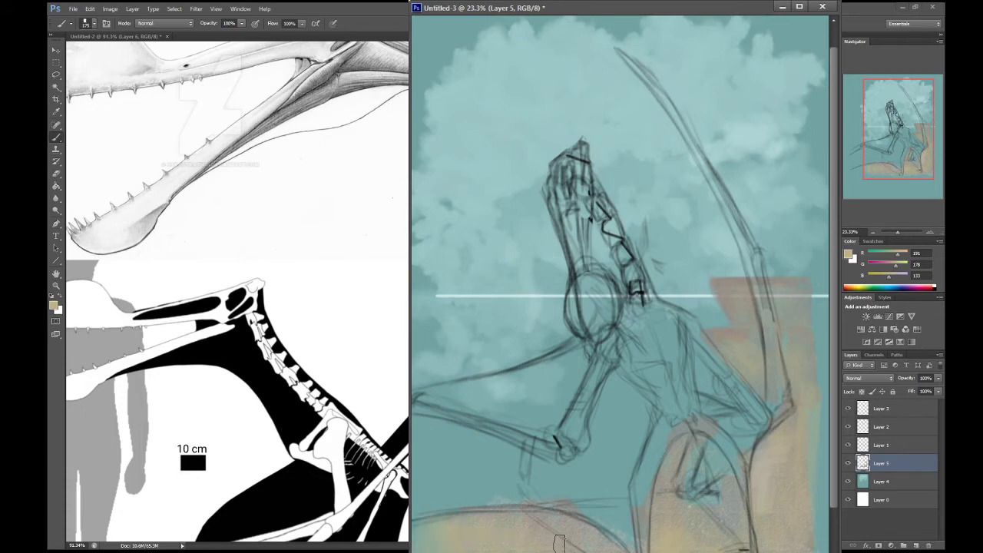
# Step: Shade the ground mounds beneath the pterosaur with olive brown, RGB 117, 110, 84, and overlay them with dark grey, RGB 97, 96, 100
pyautogui.click(61, 298)
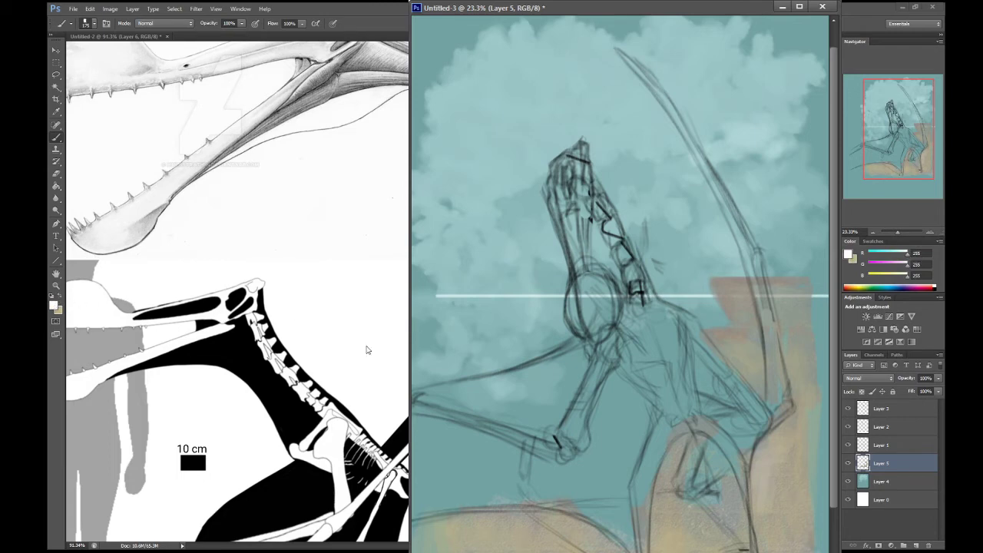
pyautogui.press('i')
pyautogui.keyDown('alt'); pyautogui.click(515, 544); pyautogui.keyUp('alt')
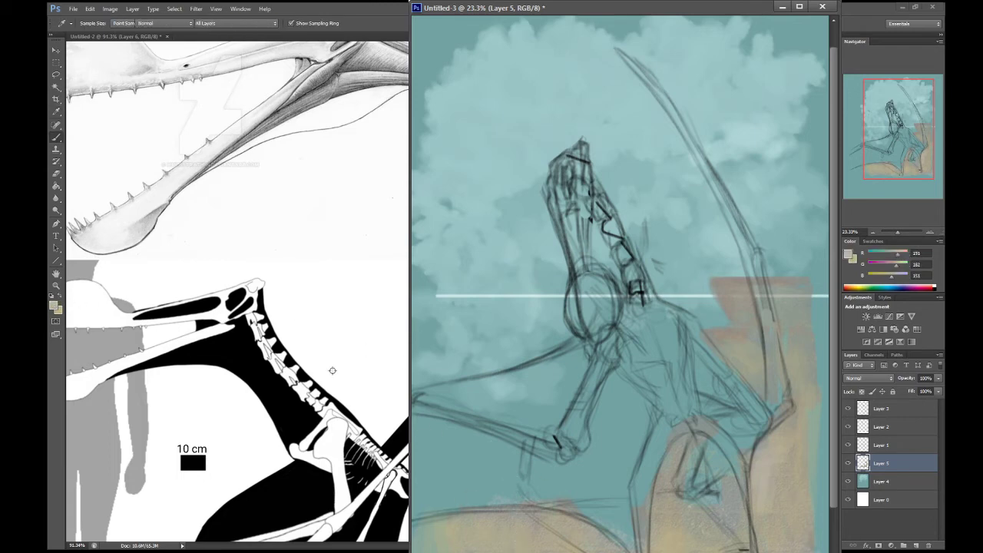
pyautogui.click(54, 305)
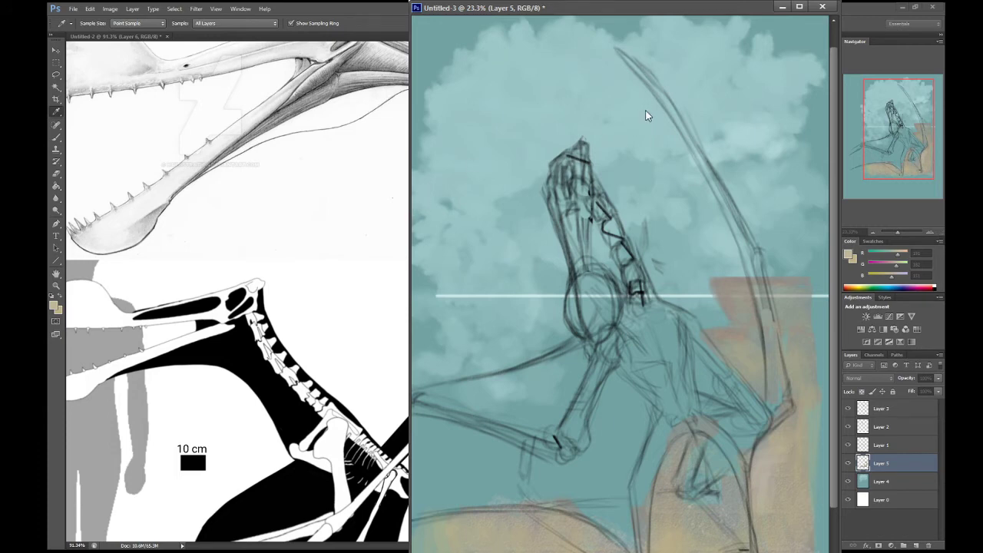
pyautogui.press('b')
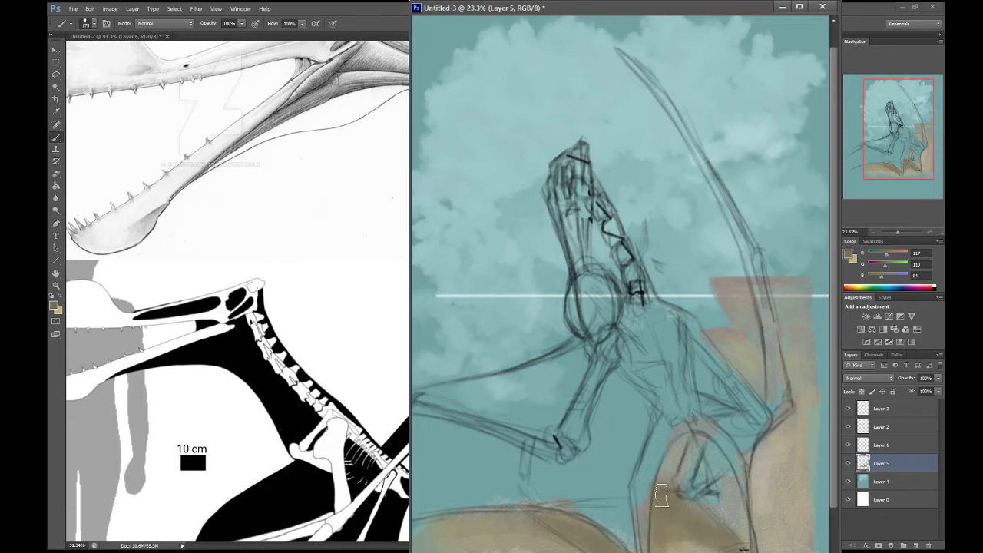
pyautogui.press('i')
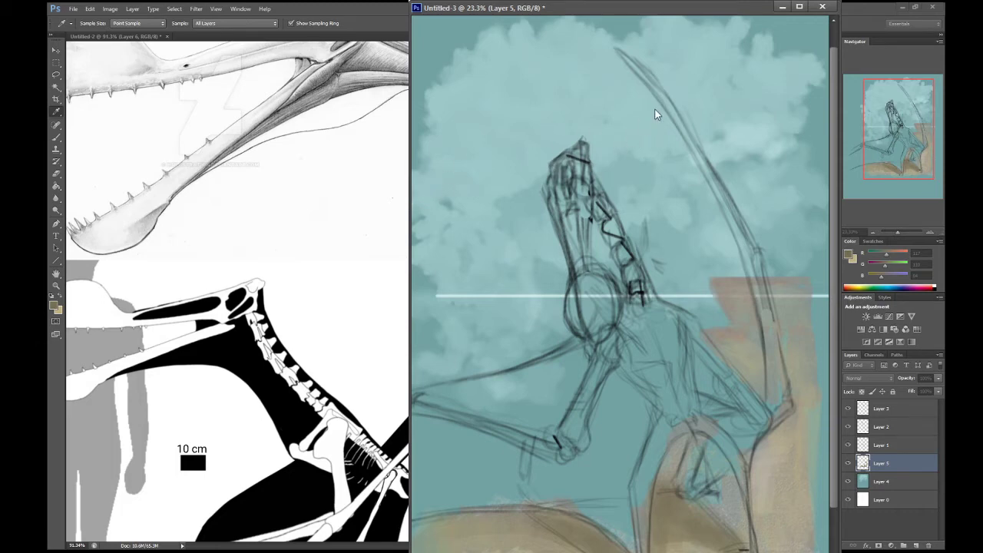
pyautogui.press('b')
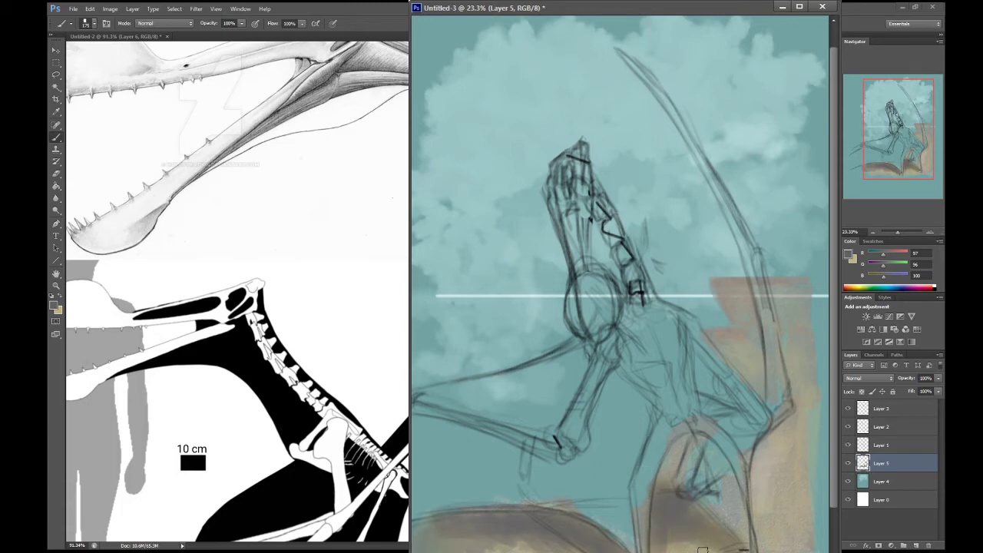
# Step: Blend a lighter greenish grey, RGB 152, 151, 138, over the shaded ground mounds with a 197 px bristle brush
pyautogui.press('i')
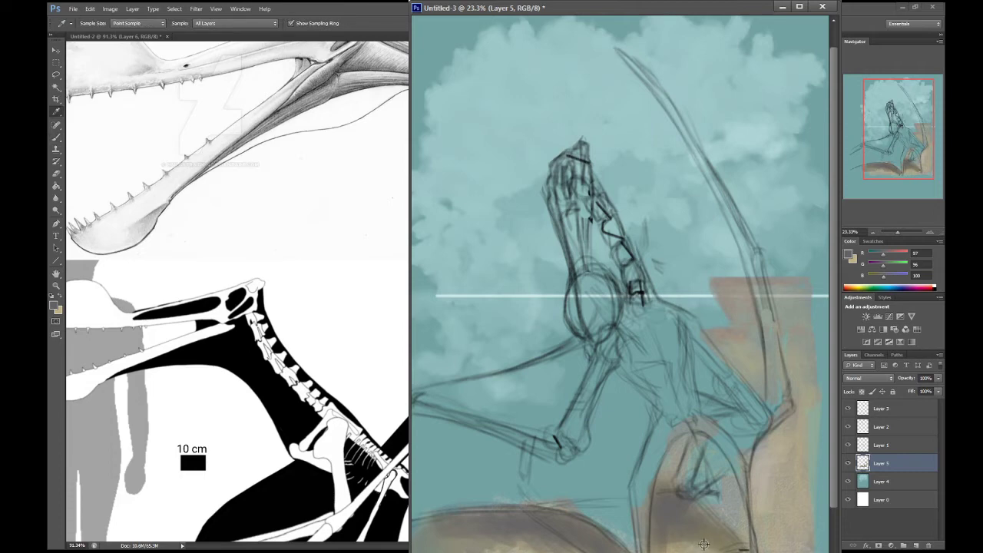
pyautogui.click(773, 509)
pyautogui.press('b')
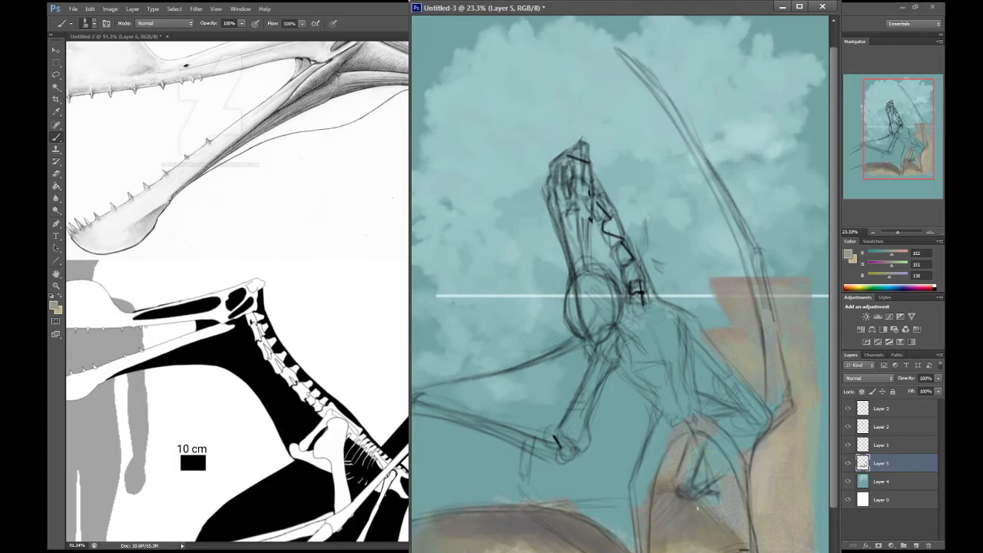
pyautogui.press(']')
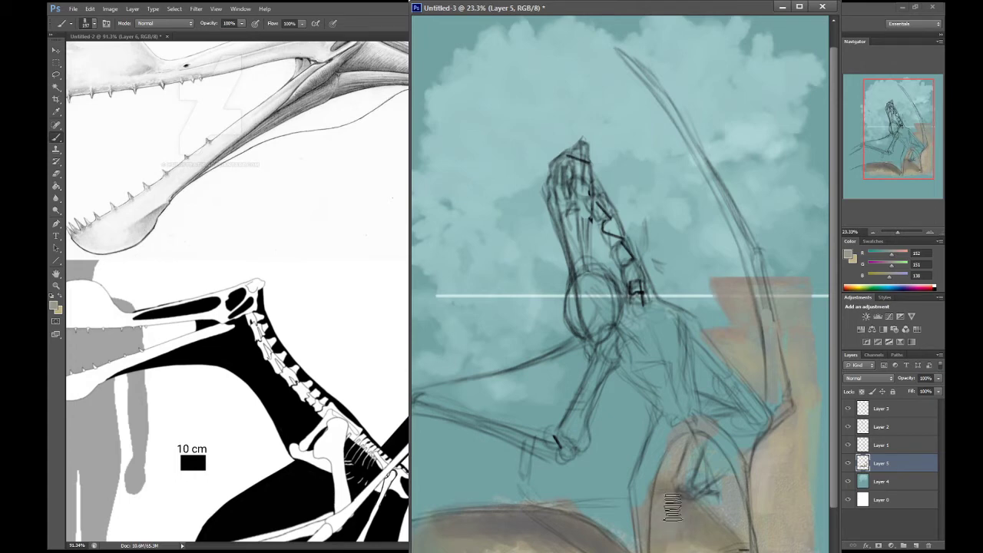
pyautogui.moveTo(673, 503); pyautogui.dragTo(706, 542)
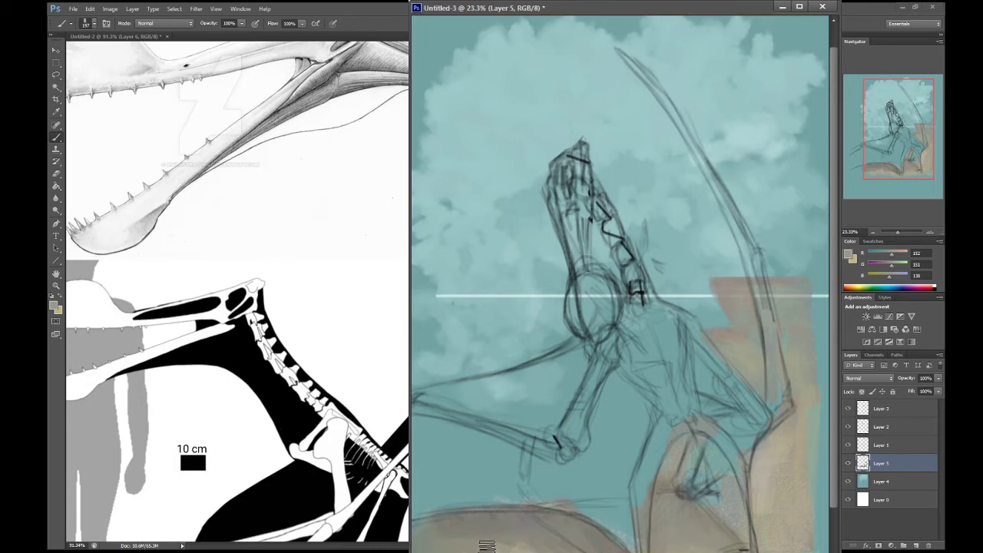
pyautogui.press('i')
pyautogui.press('b')
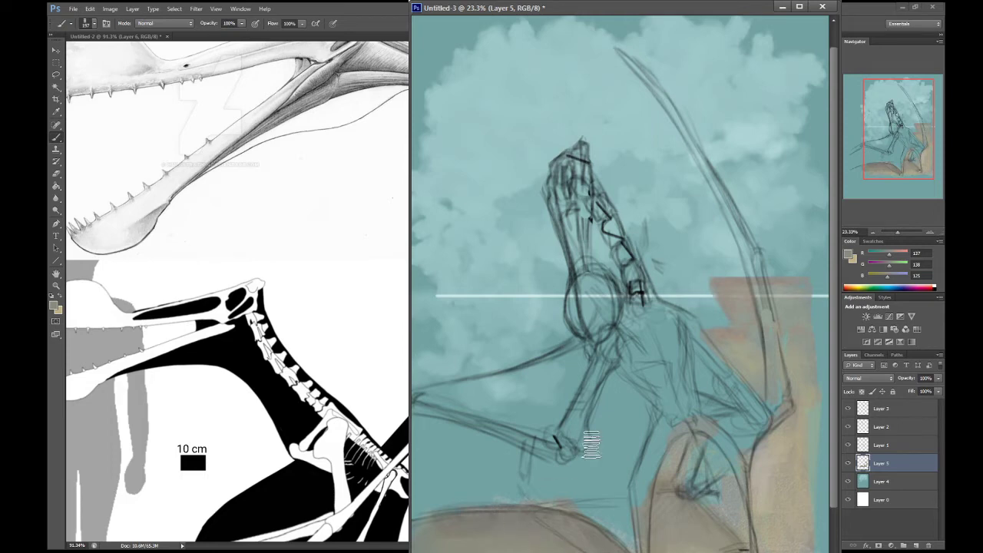
# Step: Darken the ground mounds beneath the pterosaur with charcoal grey, RGB 90, 89, 87, using the 197 px bristle brush
pyautogui.press('i')
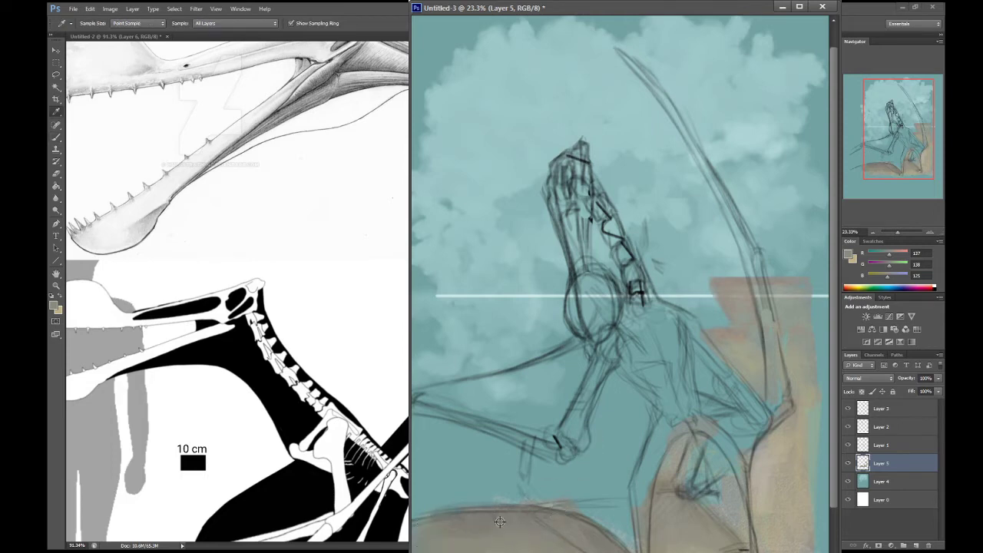
pyautogui.click(495, 518)
pyautogui.press('b')
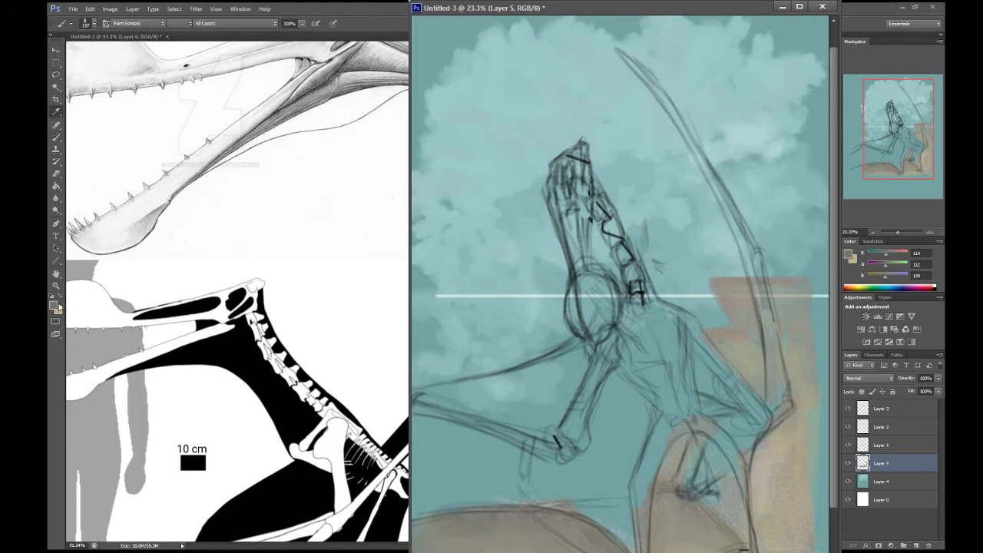
pyautogui.press('i')
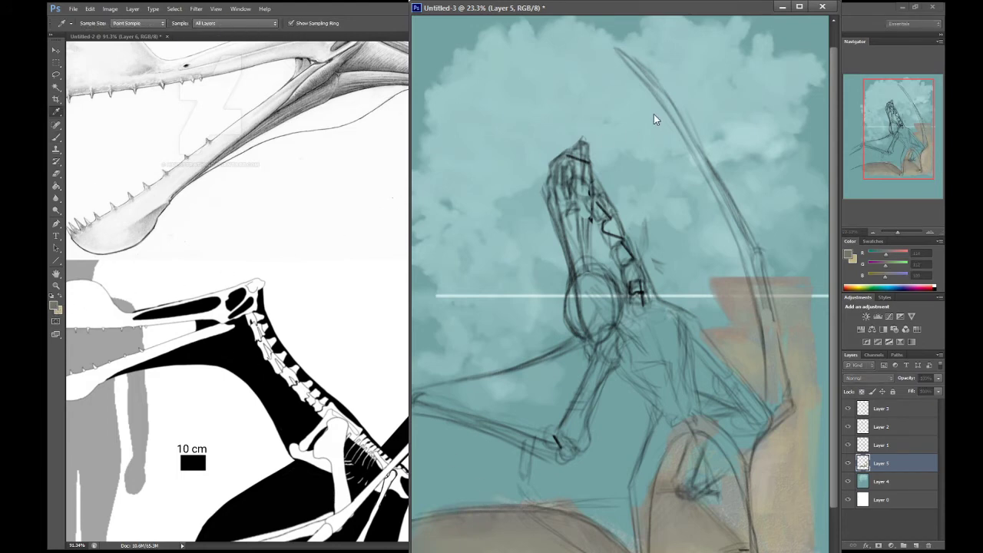
pyautogui.press('b')
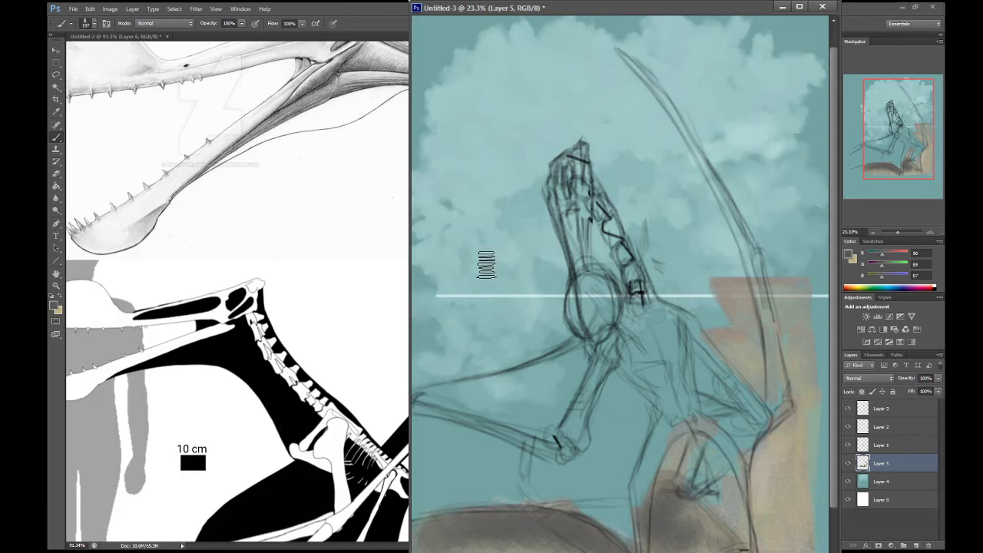
# Step: Check what Layer 3 contains by toggling its visibility, and add a new layer directly above it
pyautogui.press('i')
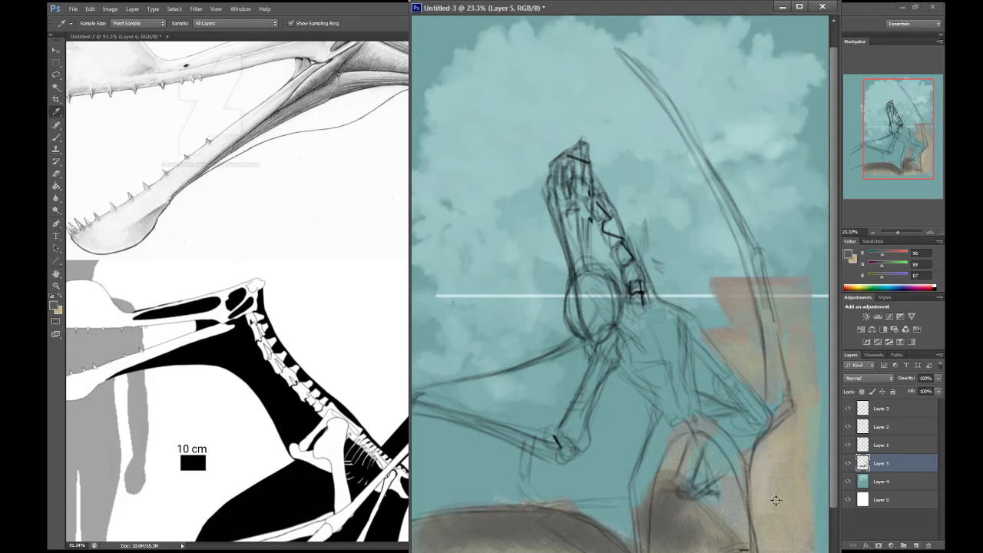
pyautogui.click(884, 412)
pyautogui.click(848, 412)
pyautogui.click(848, 409)
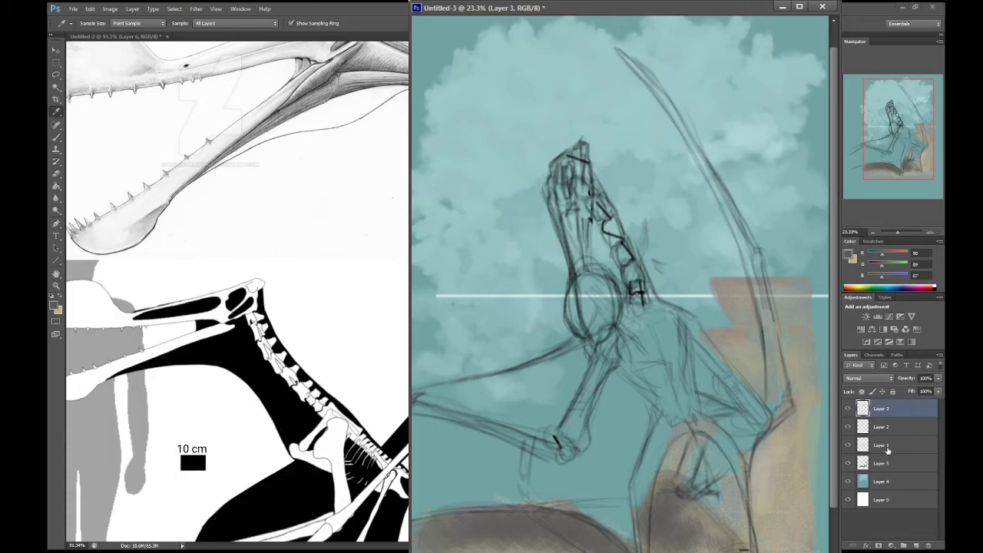
pyautogui.click(915, 546)
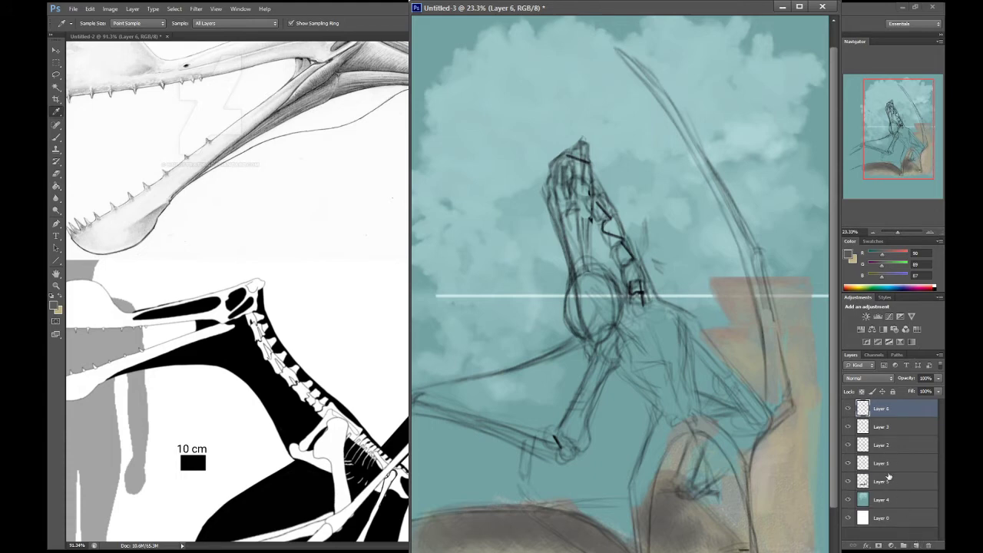
# Step: Dab tan on the pterosaur's chest with the 197 px brush, and move the new layer beneath the sketch layers, just above Layer 5
pyautogui.click(61, 298)
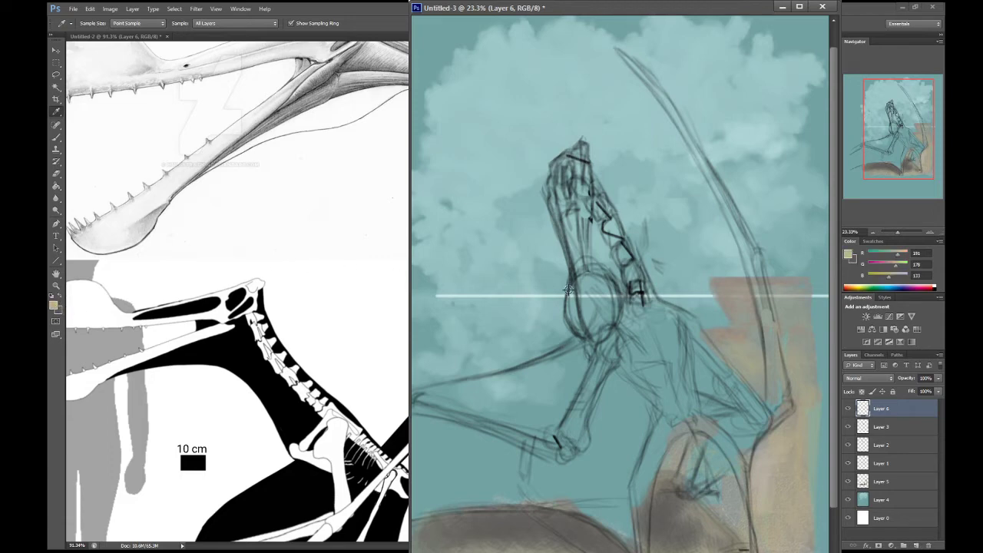
pyautogui.press('b')
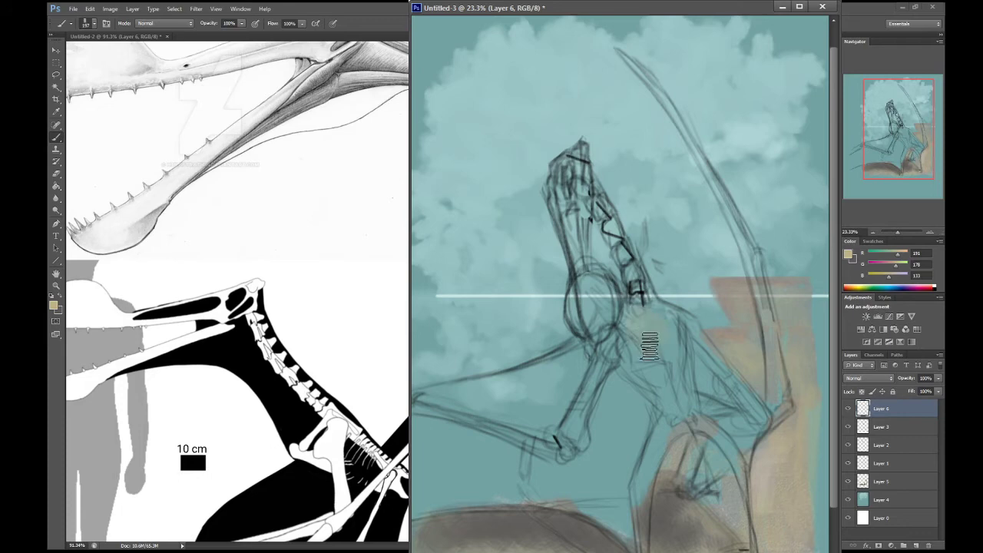
pyautogui.moveTo(642, 330); pyautogui.dragTo(676, 338)
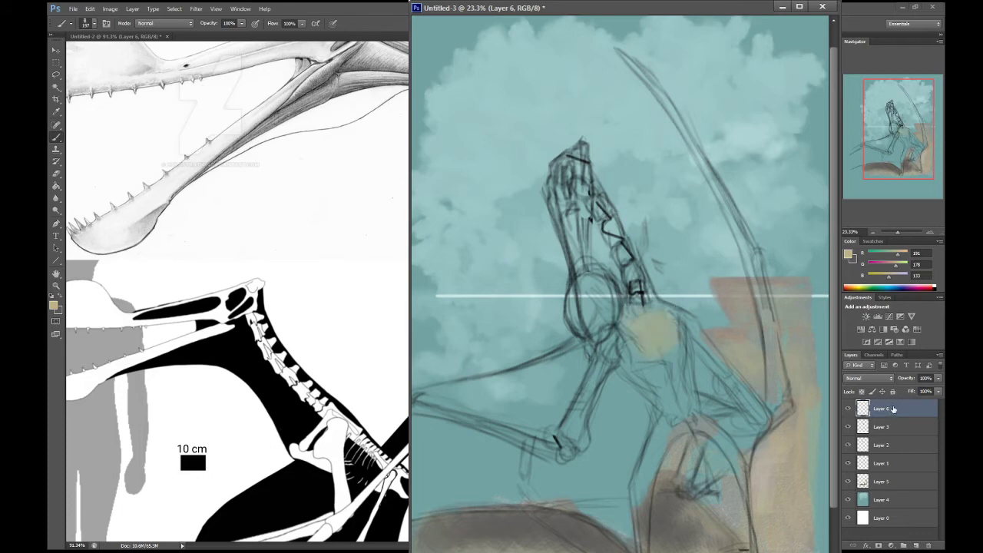
pyautogui.moveTo(893, 408); pyautogui.dragTo(906, 467)
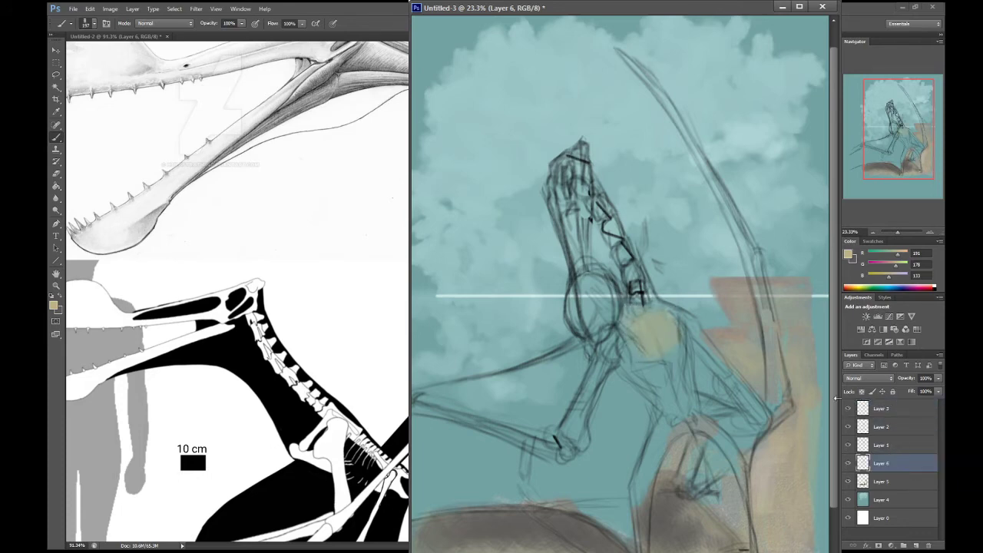
# Step: Block in the pterosaur's torso and wing membrane with tan using the 197 px brush, and widen the painting's window
pyautogui.moveTo(649, 352)
pyautogui.mouseDown()
pyautogui.moveTo(619, 351)
pyautogui.moveTo(622, 338)
pyautogui.moveTo(568, 361)
pyautogui.moveTo(655, 358)
pyautogui.moveTo(595, 447)
pyautogui.moveTo(677, 401)
pyautogui.moveTo(662, 425)
pyautogui.moveTo(671, 413)
pyautogui.moveTo(710, 413)
pyautogui.moveTo(664, 422)
pyautogui.moveTo(710, 398)
pyautogui.moveTo(676, 351)
pyautogui.moveTo(637, 329)
pyautogui.moveTo(648, 343)
pyautogui.moveTo(647, 316)
pyautogui.moveTo(694, 338)
pyautogui.moveTo(686, 329)
pyautogui.moveTo(719, 393)
pyautogui.moveTo(751, 418)
pyautogui.moveTo(725, 435)
pyautogui.moveTo(753, 420)
pyautogui.mouseUp()
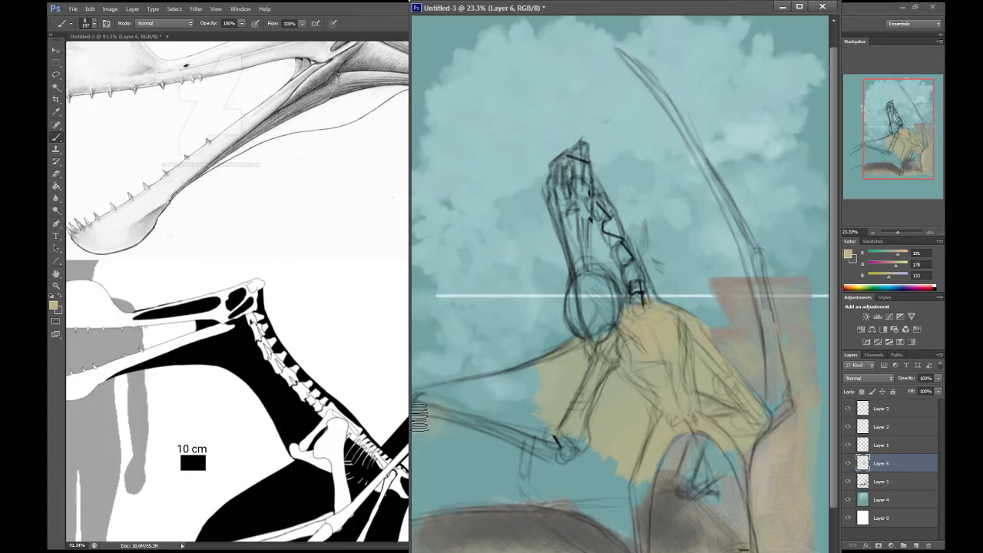
pyautogui.moveTo(419, 418)
pyautogui.mouseDown()
pyautogui.moveTo(464, 395)
pyautogui.moveTo(488, 397)
pyautogui.moveTo(484, 412)
pyautogui.moveTo(561, 374)
pyautogui.moveTo(513, 398)
pyautogui.moveTo(413, 415)
pyautogui.moveTo(423, 403)
pyautogui.moveTo(503, 390)
pyautogui.moveTo(491, 409)
pyautogui.moveTo(530, 417)
pyautogui.moveTo(500, 417)
pyautogui.moveTo(533, 412)
pyautogui.moveTo(535, 480)
pyautogui.moveTo(584, 468)
pyautogui.moveTo(622, 503)
pyautogui.moveTo(606, 461)
pyautogui.moveTo(596, 496)
pyautogui.moveTo(624, 480)
pyautogui.moveTo(543, 427)
pyautogui.moveTo(430, 479)
pyautogui.moveTo(546, 486)
pyautogui.moveTo(415, 499)
pyautogui.moveTo(458, 496)
pyautogui.moveTo(415, 511)
pyautogui.moveTo(571, 501)
pyautogui.mouseUp()
pyautogui.hotkey('ctrl', 'z')
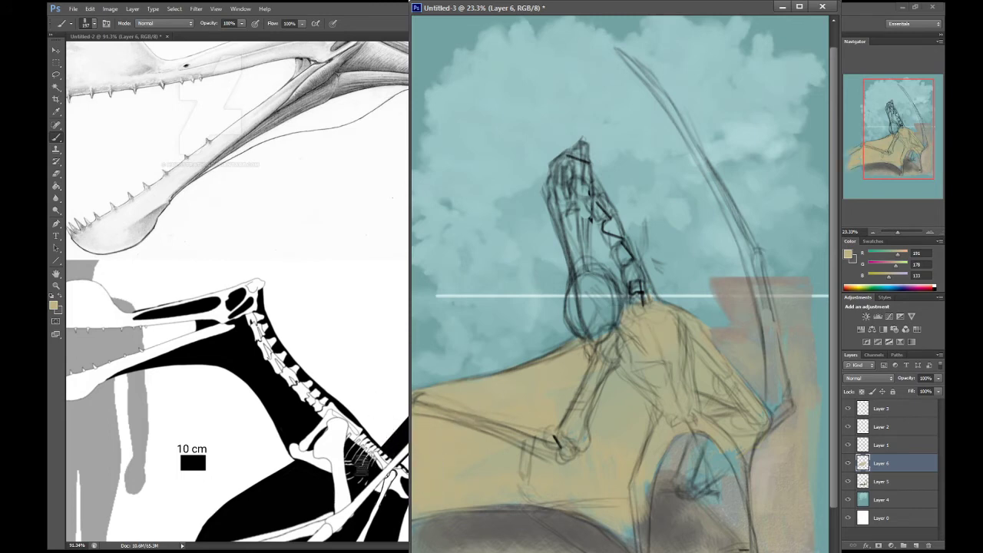
pyautogui.moveTo(840, 369); pyautogui.dragTo(959, 369)
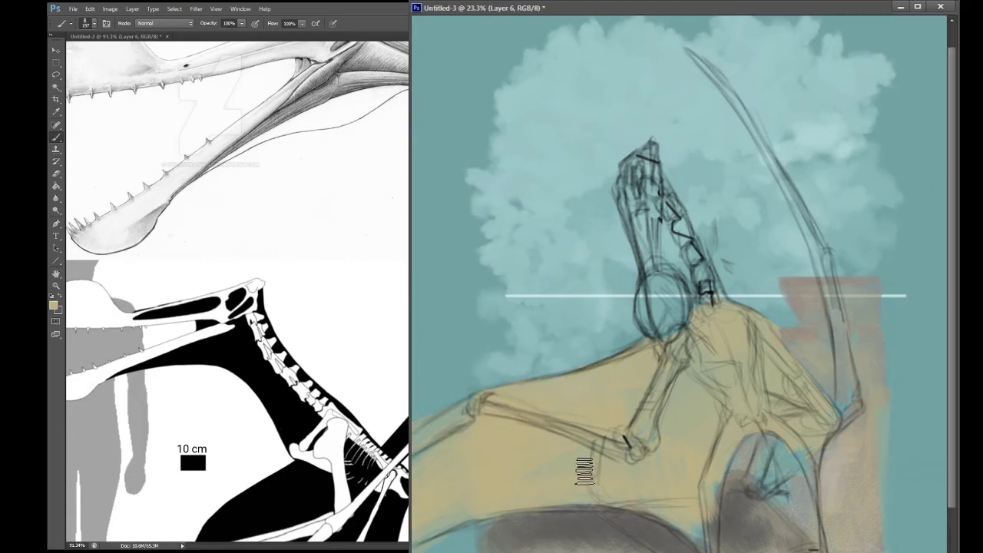
pyautogui.click(239, 551)
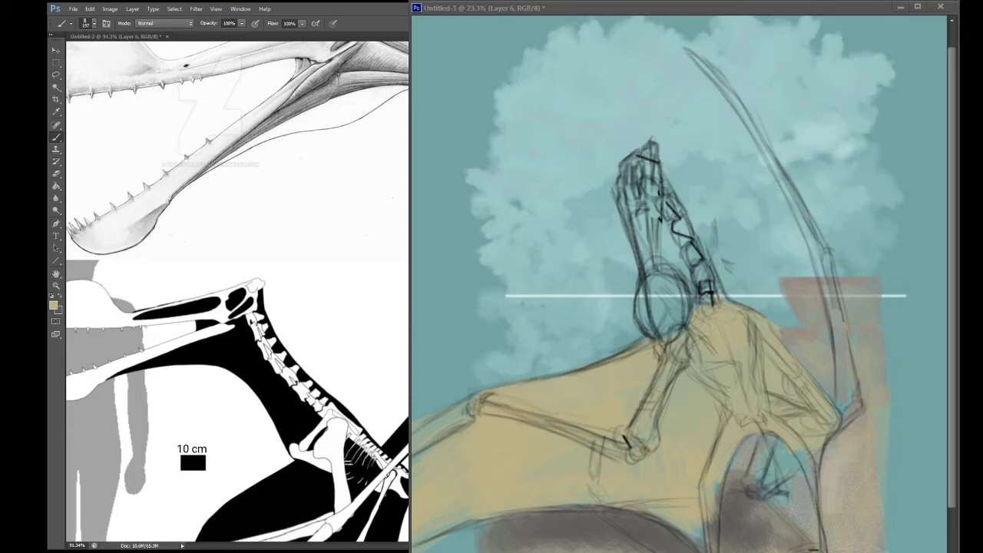
pyautogui.hotkey('alt', 'Tab')
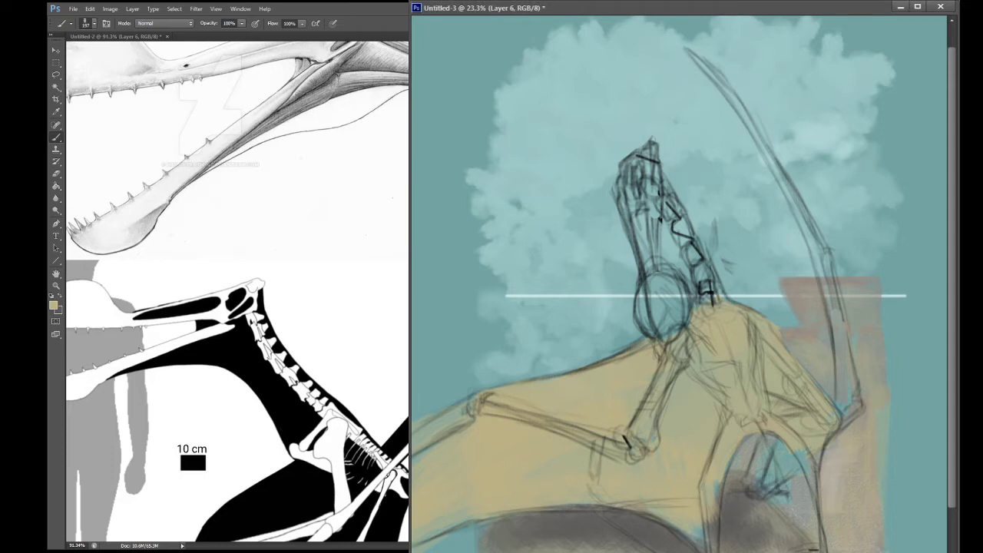
pyautogui.click(280, 524)
# Step: Fill the pterosaur's neck along the sketched vertebrae with tan, using a smaller brush
pyautogui.moveTo(701, 255); pyautogui.dragTo(712, 296)
pyautogui.press('i')
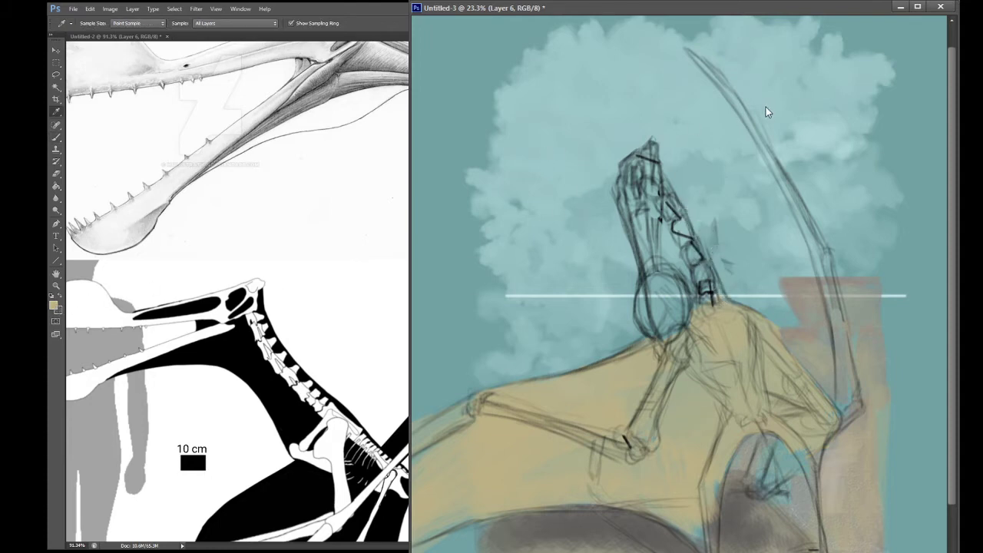
pyautogui.press('b')
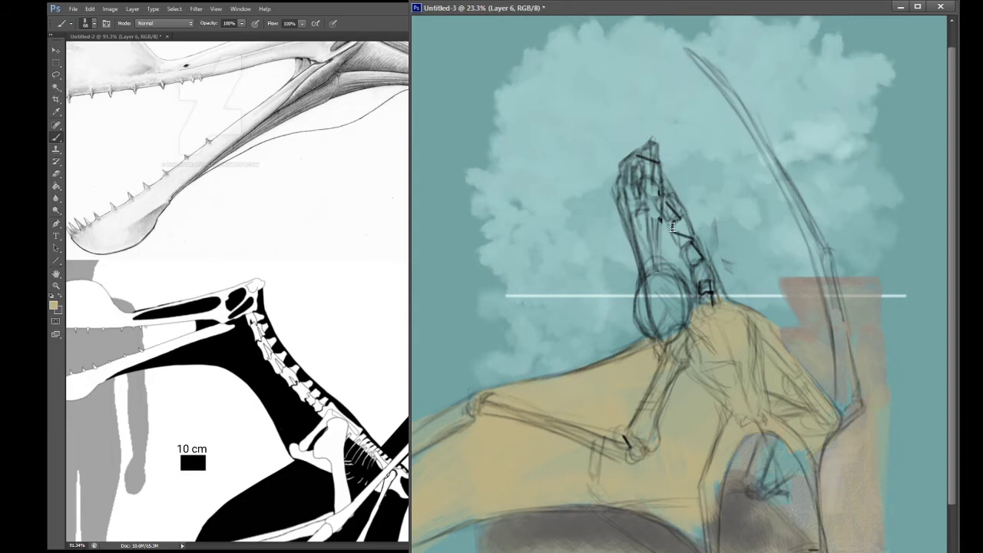
pyautogui.moveTo(672, 192); pyautogui.dragTo(720, 280)
pyautogui.moveTo(687, 218); pyautogui.dragTo(732, 301)
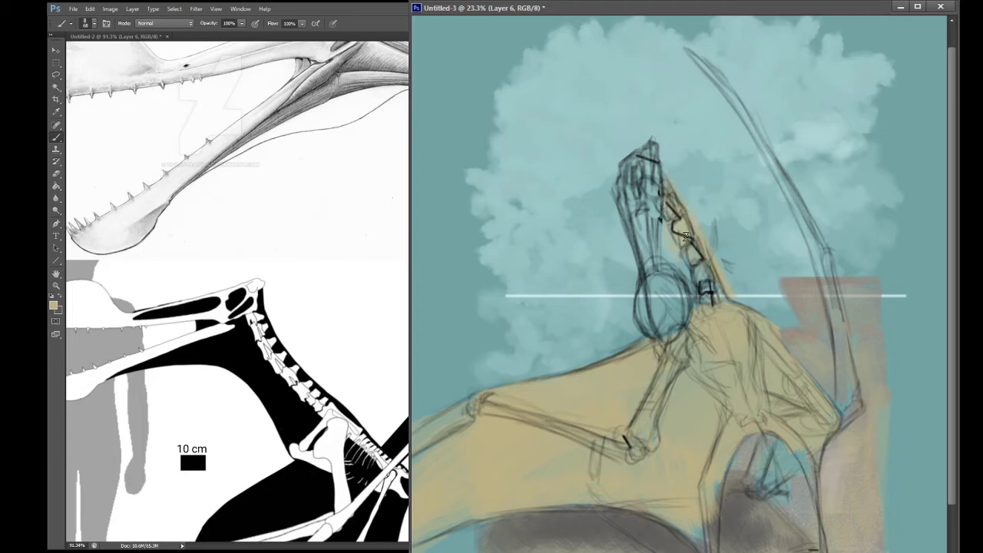
pyautogui.moveTo(686, 237)
pyautogui.mouseDown()
pyautogui.moveTo(698, 277)
pyautogui.moveTo(714, 282)
pyautogui.moveTo(708, 273)
pyautogui.mouseUp()
# Step: Paint over the blue gap at the top of the arch between the pterosaur's legs with dark greyish brown
pyautogui.press('i')
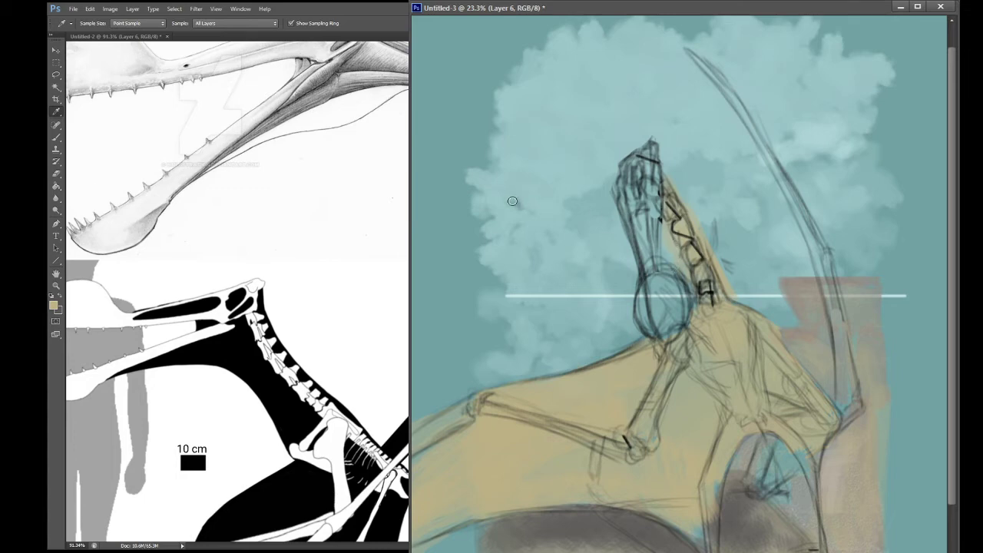
pyautogui.press('b')
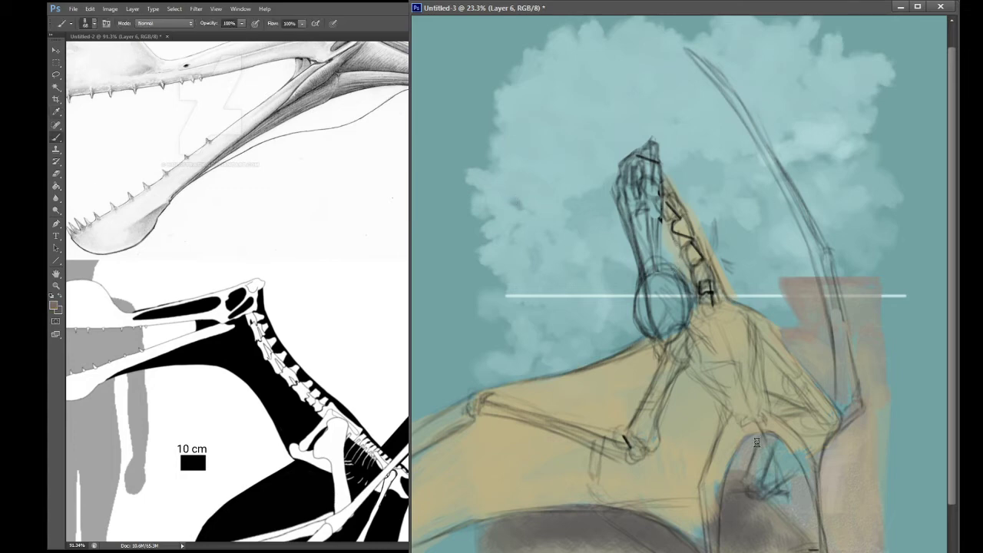
pyautogui.moveTo(769, 442)
pyautogui.mouseDown()
pyautogui.moveTo(755, 484)
pyautogui.moveTo(768, 446)
pyautogui.moveTo(791, 461)
pyautogui.moveTo(787, 451)
pyautogui.moveTo(775, 467)
pyautogui.moveTo(761, 444)
pyautogui.moveTo(784, 446)
pyautogui.moveTo(778, 460)
pyautogui.moveTo(790, 471)
pyautogui.moveTo(761, 493)
pyautogui.moveTo(787, 471)
pyautogui.moveTo(772, 478)
pyautogui.moveTo(765, 454)
pyautogui.moveTo(759, 476)
pyautogui.moveTo(791, 466)
pyautogui.mouseUp()
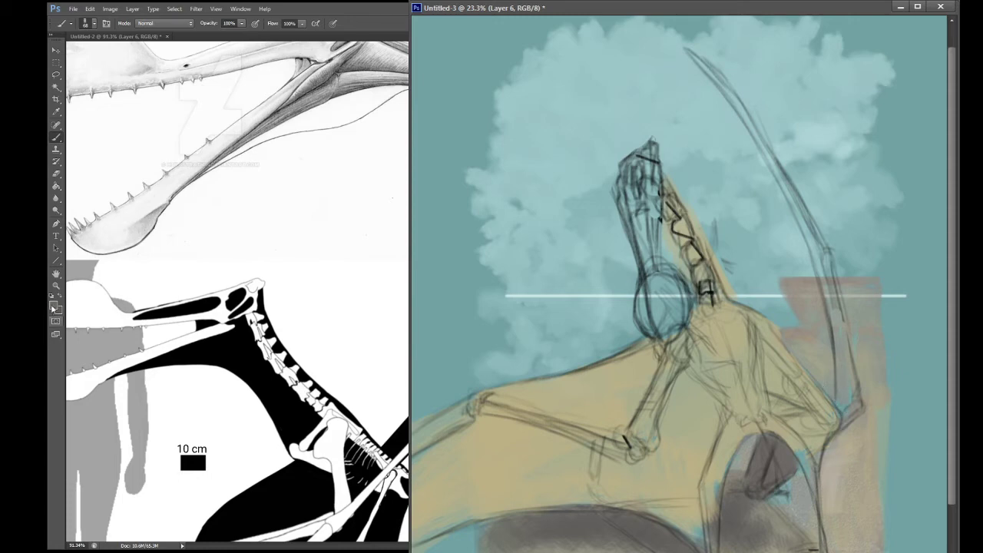
# Step: Sample the tan body colour and fill the raised wing finger and the legs with it
pyautogui.press('i')
pyautogui.click(626, 394)
pyautogui.press('b')
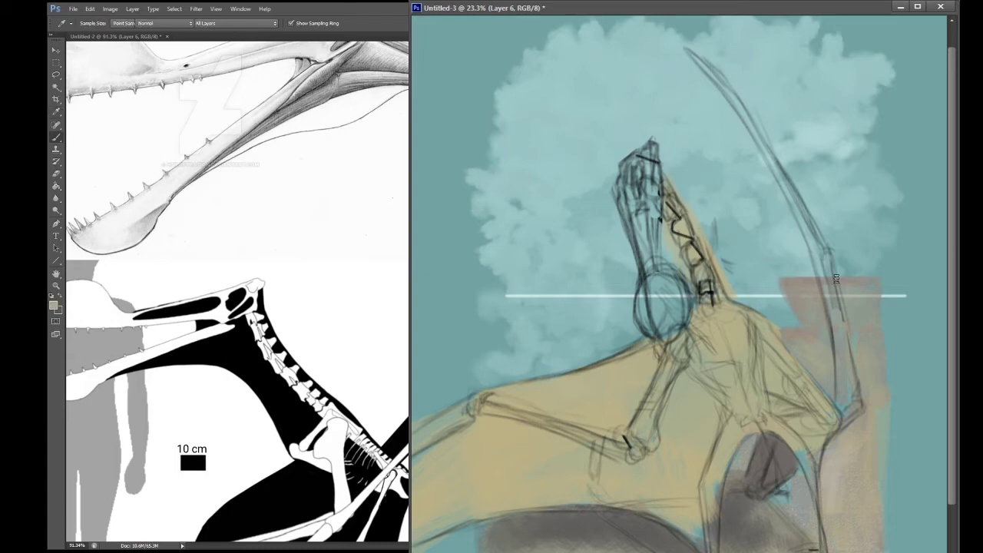
pyautogui.moveTo(821, 263)
pyautogui.mouseDown()
pyautogui.moveTo(844, 411)
pyautogui.moveTo(855, 408)
pyautogui.mouseUp()
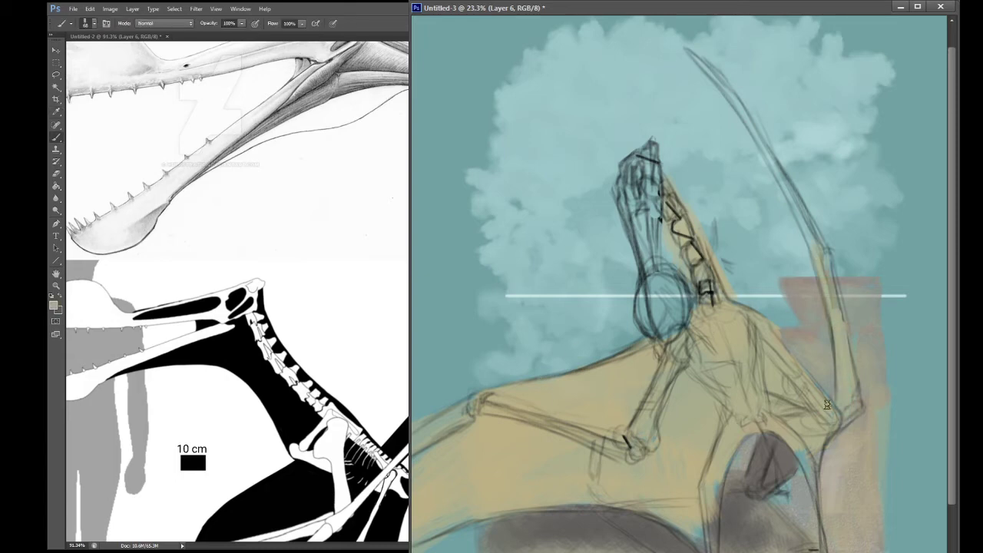
pyautogui.moveTo(700, 487)
pyautogui.mouseDown()
pyautogui.moveTo(714, 537)
pyautogui.moveTo(704, 508)
pyautogui.mouseUp()
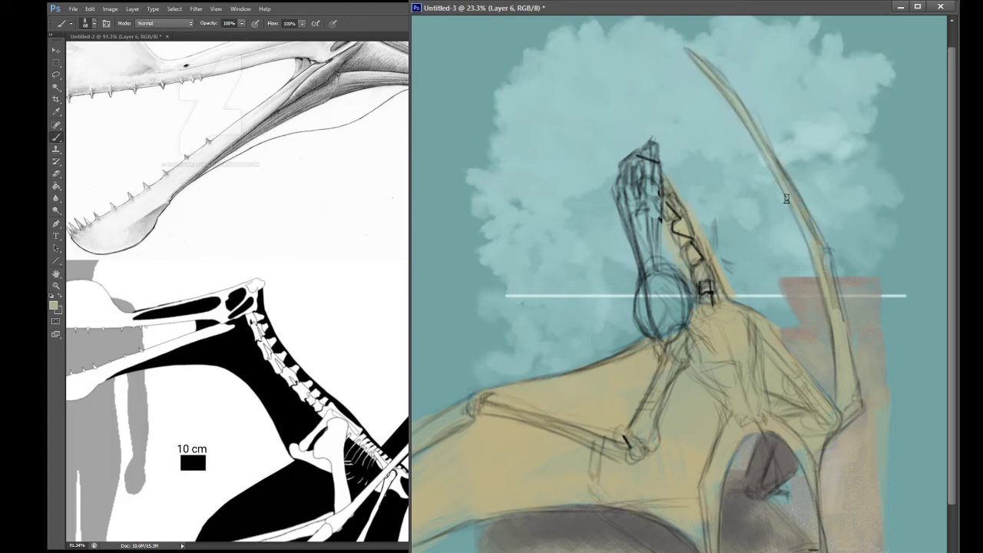
# Step: Clean up the tan edges of the raised wing with the eraser, and block in the pterosaur's head and jaws
pyautogui.press('r')
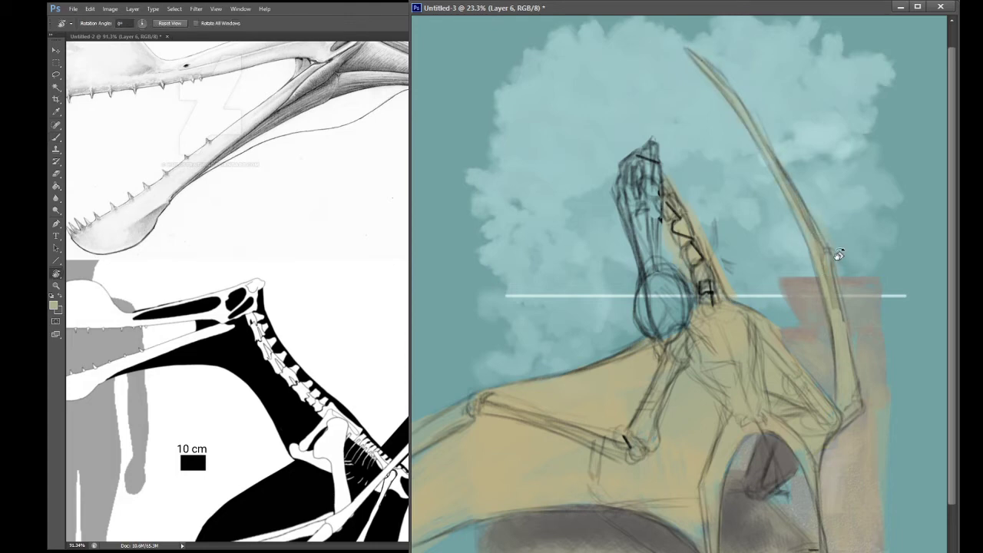
pyautogui.press('e')
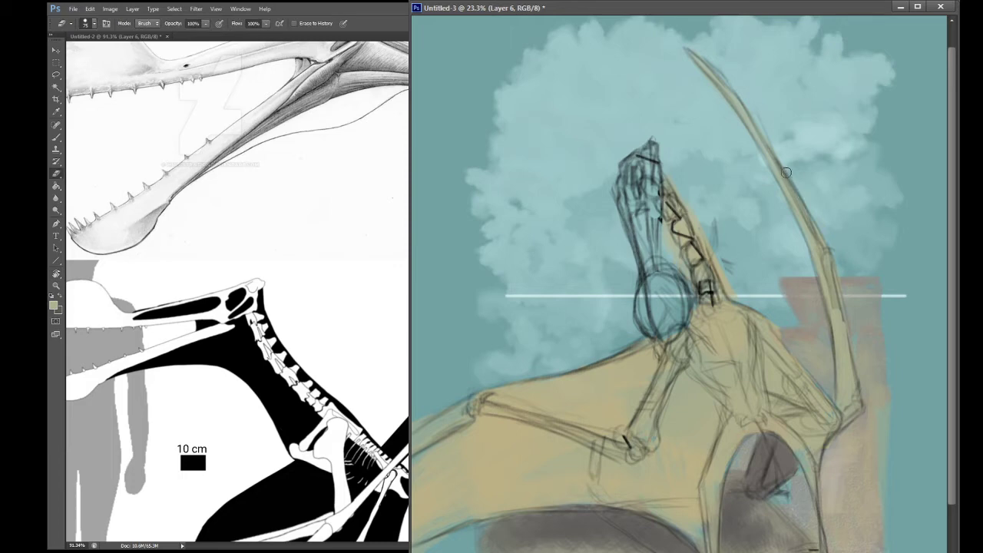
pyautogui.press('b')
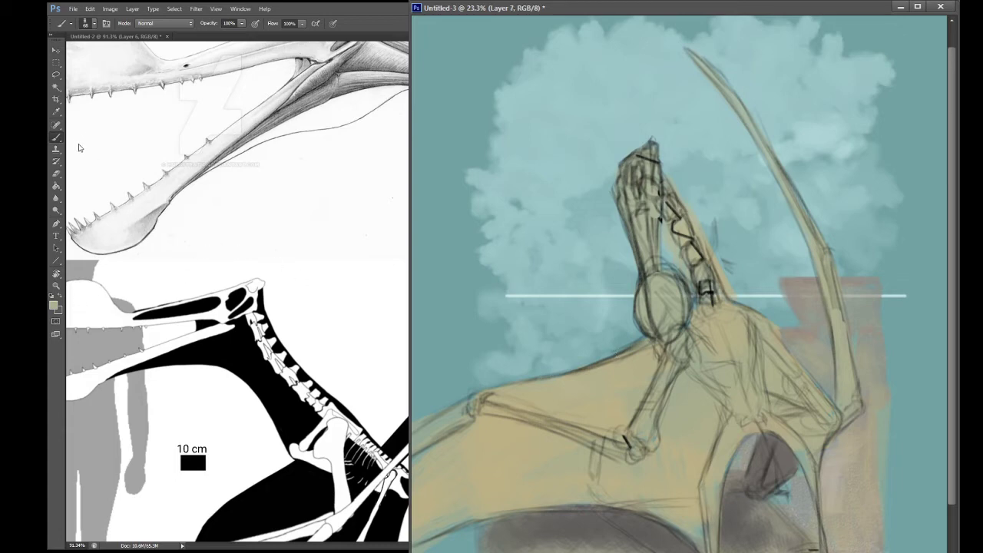
# Step: On a new layer, paint a slate-blue band of sea beneath the horizon line using a 160 px brush
pyautogui.keyDown('alt'); pyautogui.click(450, 321); pyautogui.keyUp('alt')
pyautogui.press('i')
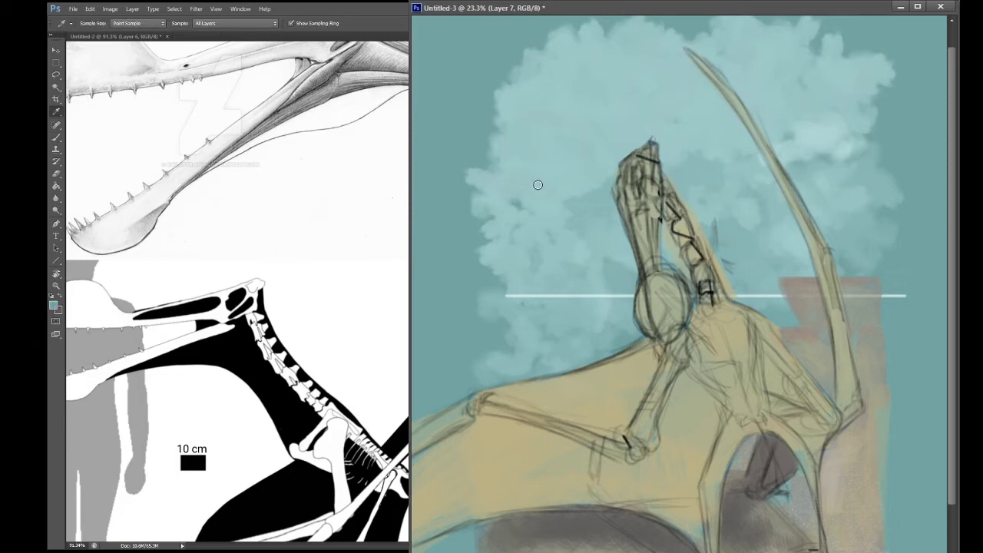
pyautogui.press('b')
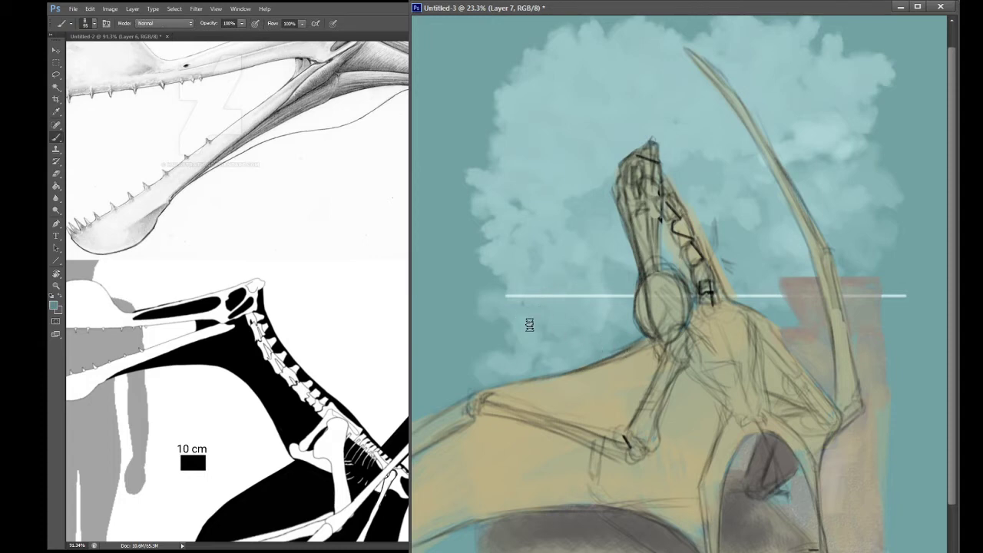
pyautogui.moveTo(507, 311); pyautogui.dragTo(776, 310)
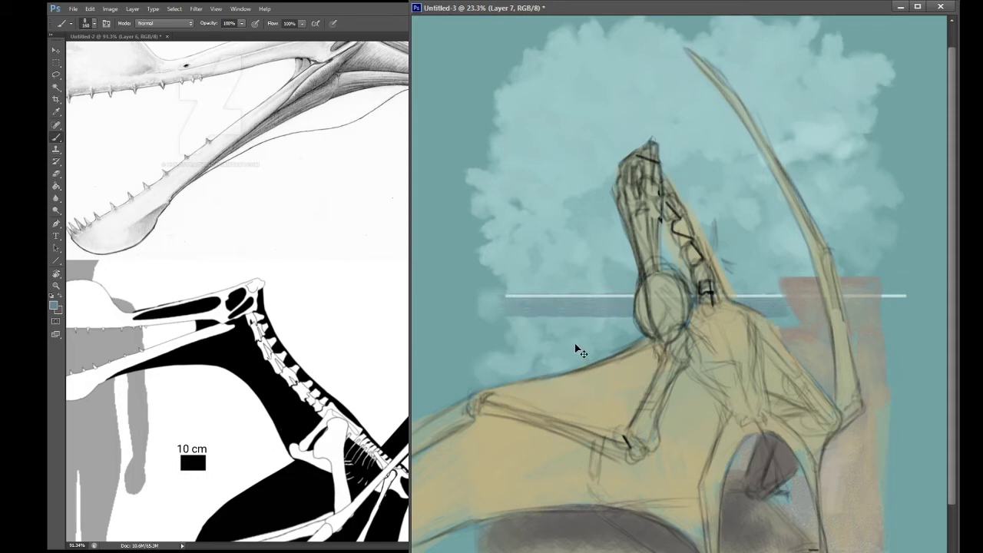
pyautogui.hotkey('ctrl', 'z')
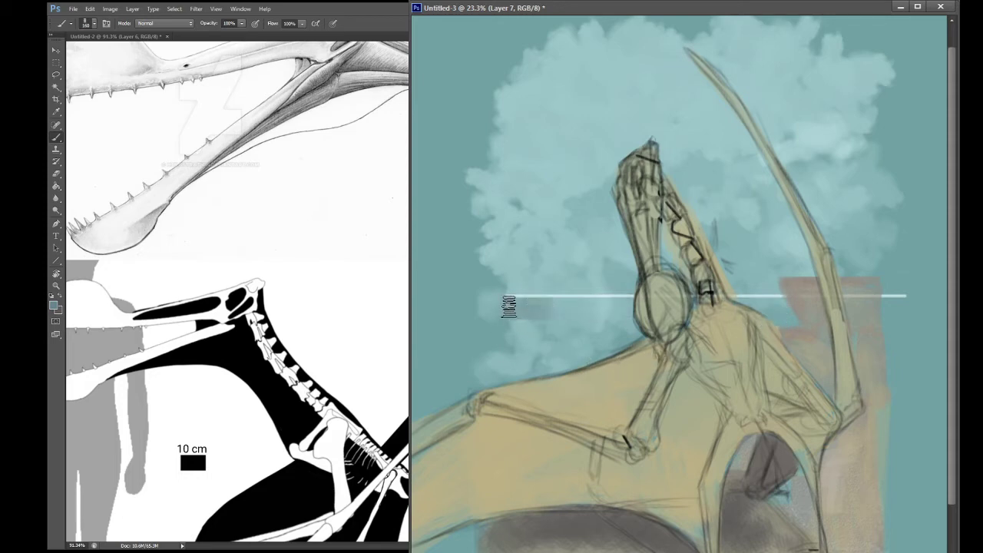
pyautogui.moveTo(510, 308)
pyautogui.mouseDown()
pyautogui.moveTo(582, 310)
pyautogui.moveTo(566, 312)
pyautogui.moveTo(608, 299)
pyautogui.moveTo(604, 318)
pyautogui.moveTo(538, 328)
pyautogui.moveTo(510, 350)
pyautogui.moveTo(521, 309)
pyautogui.moveTo(605, 312)
pyautogui.mouseUp()
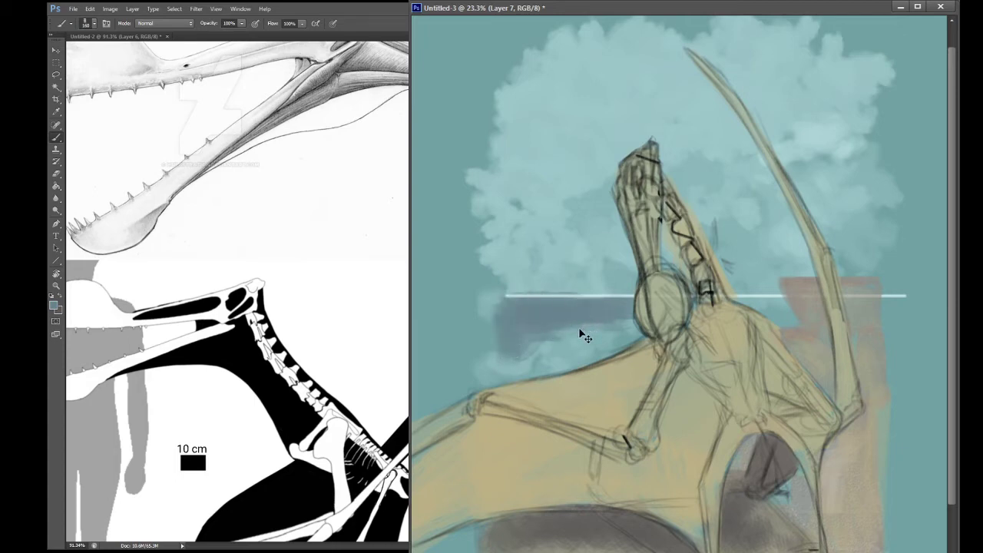
# Step: Erase the slate-blue spill above the horizon line, and extend the sea outward and down to the wing membrane
pyautogui.press('e')
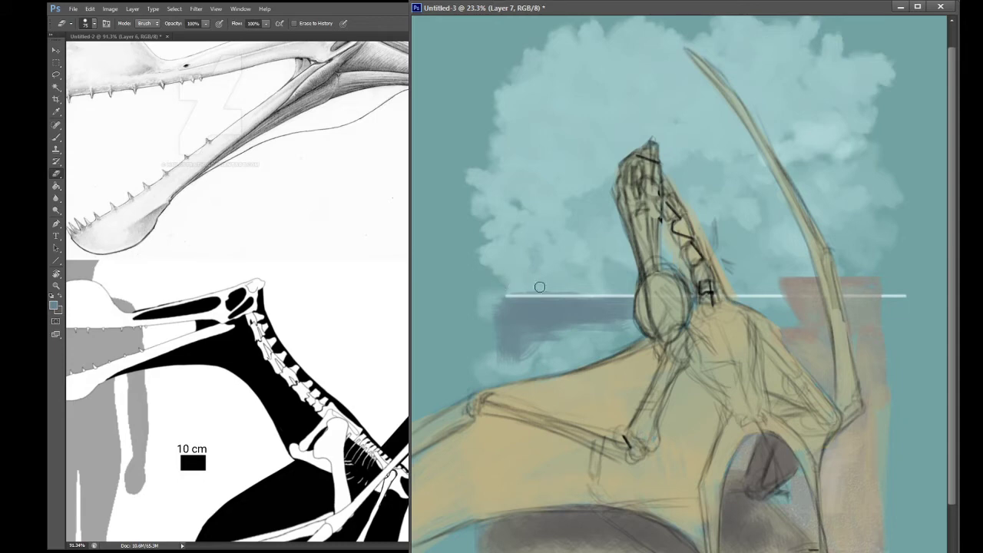
pyautogui.press('b')
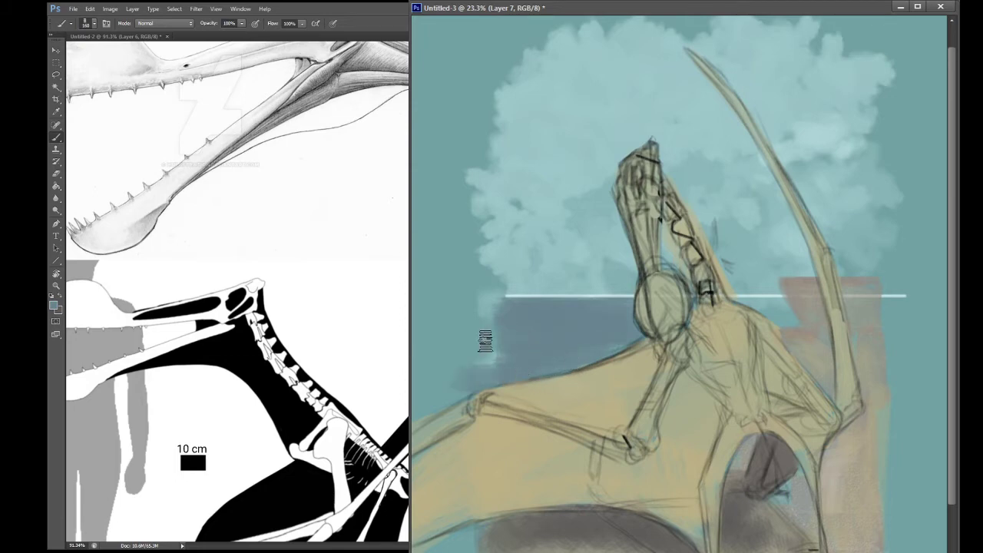
pyautogui.moveTo(453, 353)
pyautogui.mouseDown()
pyautogui.moveTo(476, 318)
pyautogui.moveTo(453, 313)
pyautogui.moveTo(521, 309)
pyautogui.moveTo(445, 309)
pyautogui.moveTo(459, 334)
pyautogui.moveTo(459, 391)
pyautogui.mouseUp()
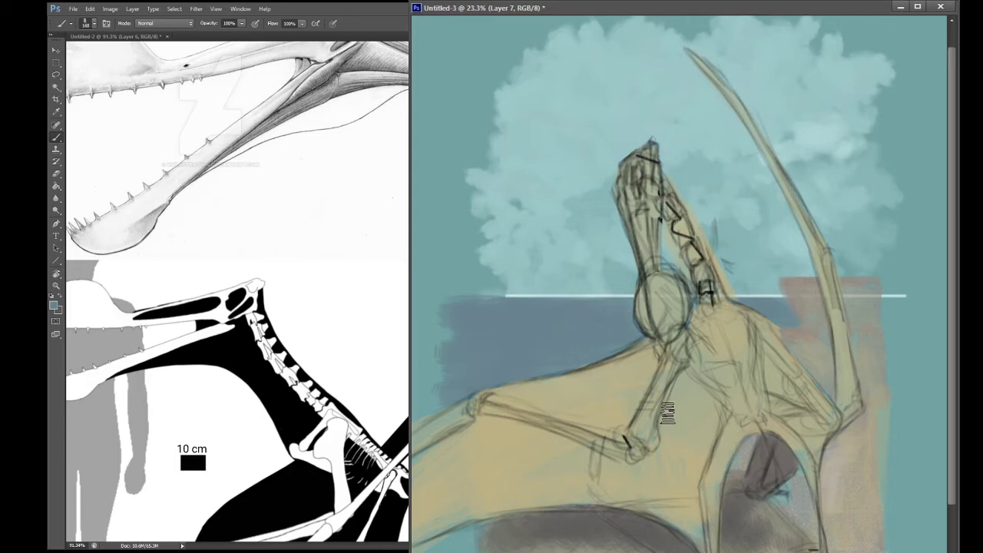
# Step: Overlay the slate-blue sea with dark teal using horizontal strokes of the 160 px brush
pyautogui.press('i')
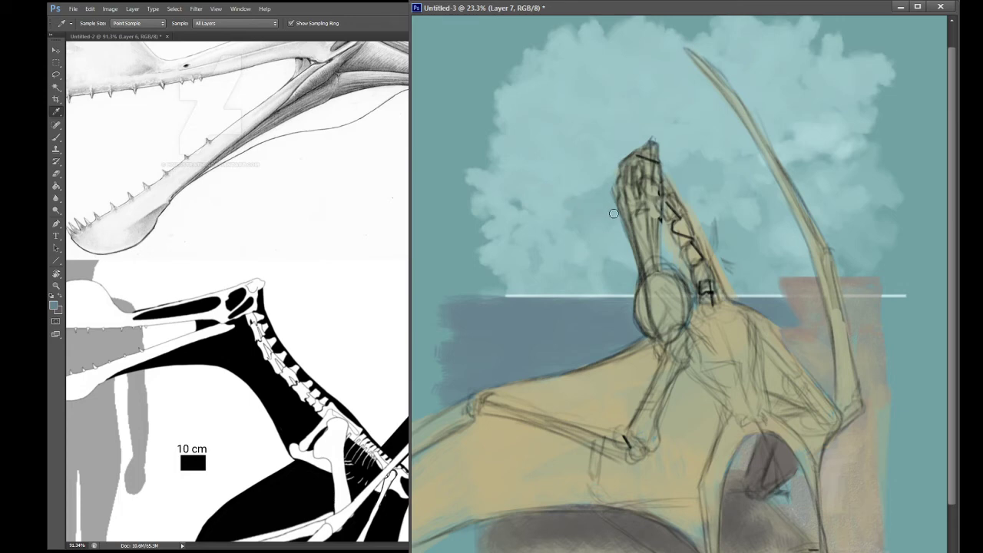
pyautogui.press('b')
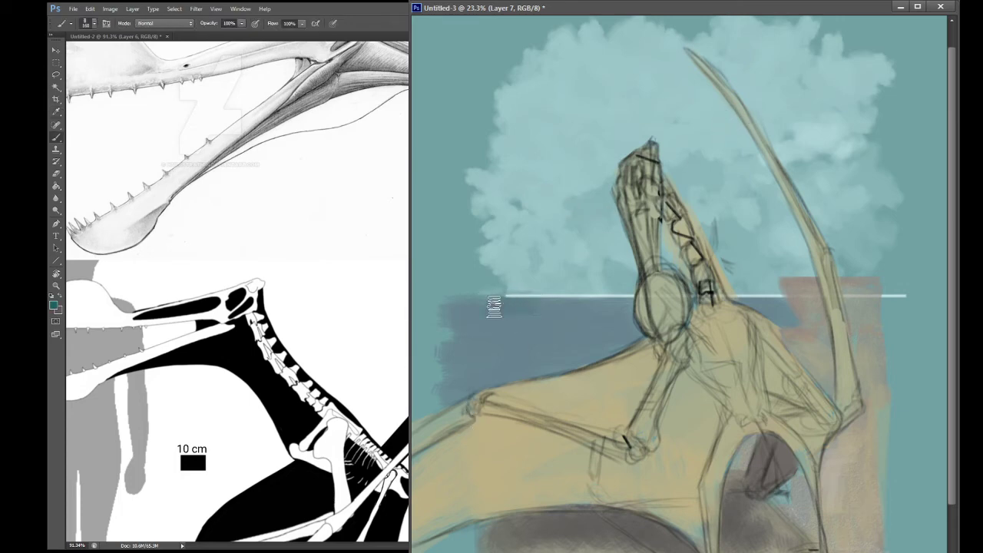
pyautogui.moveTo(492, 310)
pyautogui.mouseDown()
pyautogui.moveTo(545, 309)
pyautogui.moveTo(477, 309)
pyautogui.moveTo(523, 312)
pyautogui.moveTo(532, 322)
pyautogui.moveTo(524, 328)
pyautogui.moveTo(497, 310)
pyautogui.moveTo(541, 309)
pyautogui.moveTo(464, 308)
pyautogui.mouseUp()
pyautogui.moveTo(572, 308)
pyautogui.mouseDown()
pyautogui.moveTo(633, 308)
pyautogui.moveTo(501, 323)
pyautogui.moveTo(624, 332)
pyautogui.moveTo(588, 324)
pyautogui.mouseUp()
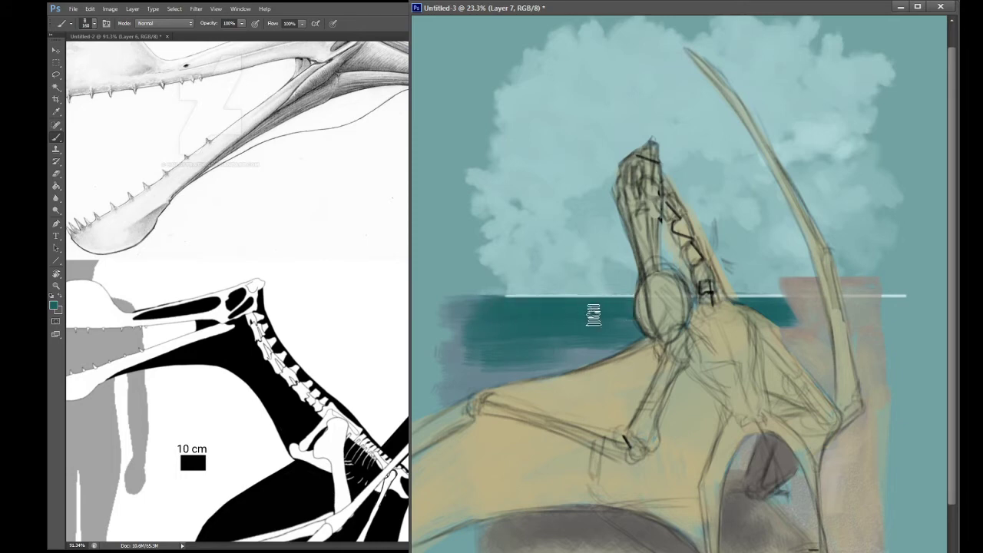
pyautogui.moveTo(521, 336)
pyautogui.mouseDown()
pyautogui.moveTo(549, 356)
pyautogui.moveTo(452, 381)
pyautogui.moveTo(430, 354)
pyautogui.moveTo(464, 321)
pyautogui.mouseUp()
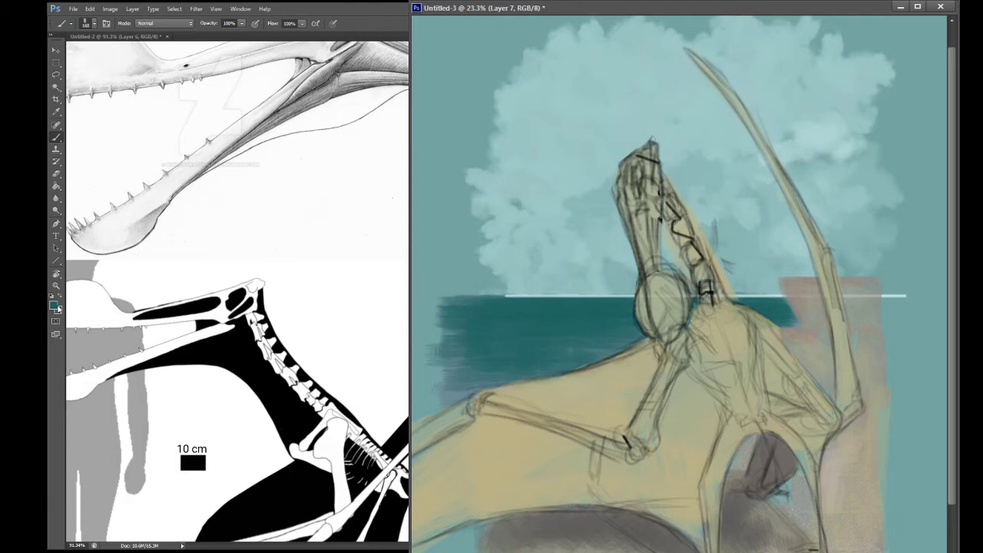
# Step: Choose a lighter teal for painting over the dark sea with the 160 px brush
pyautogui.press('i')
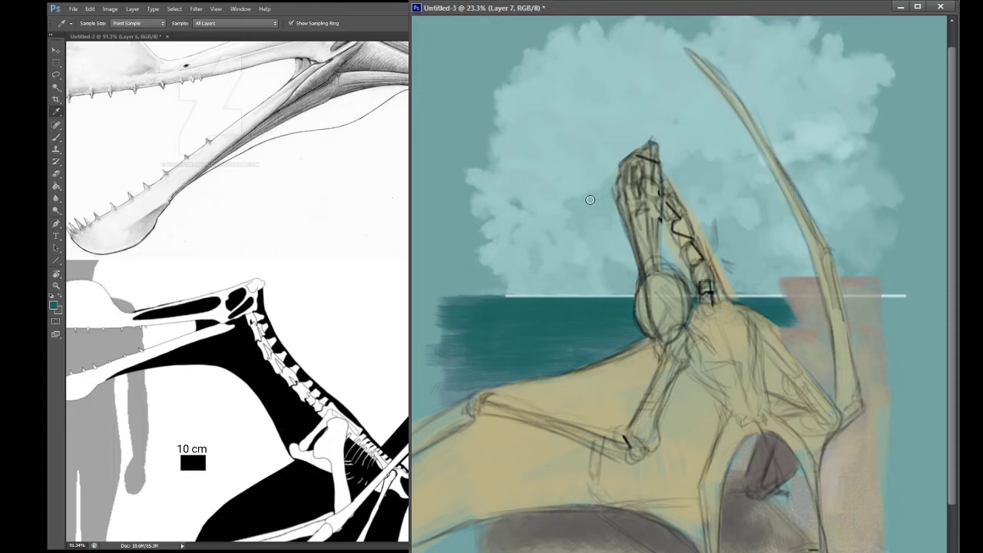
pyautogui.press('b')
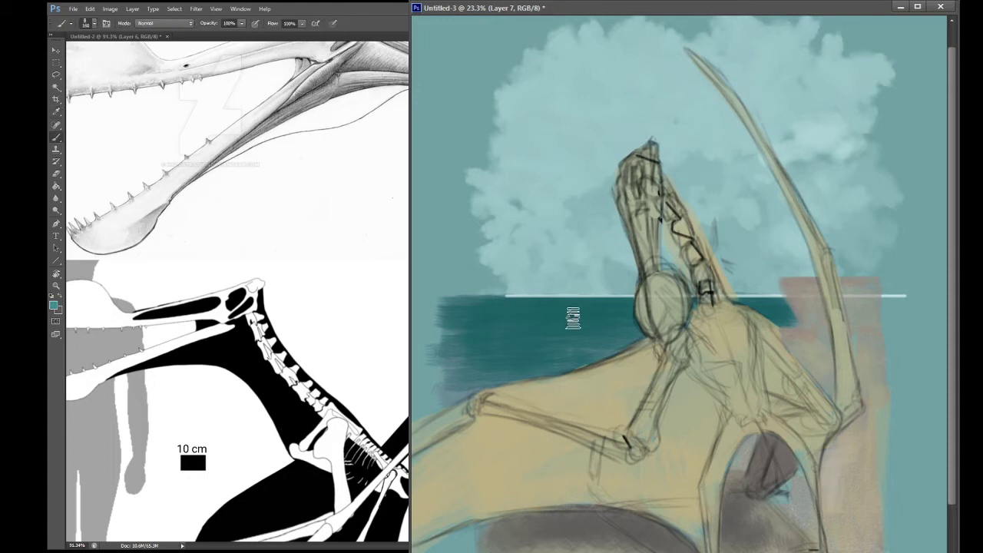
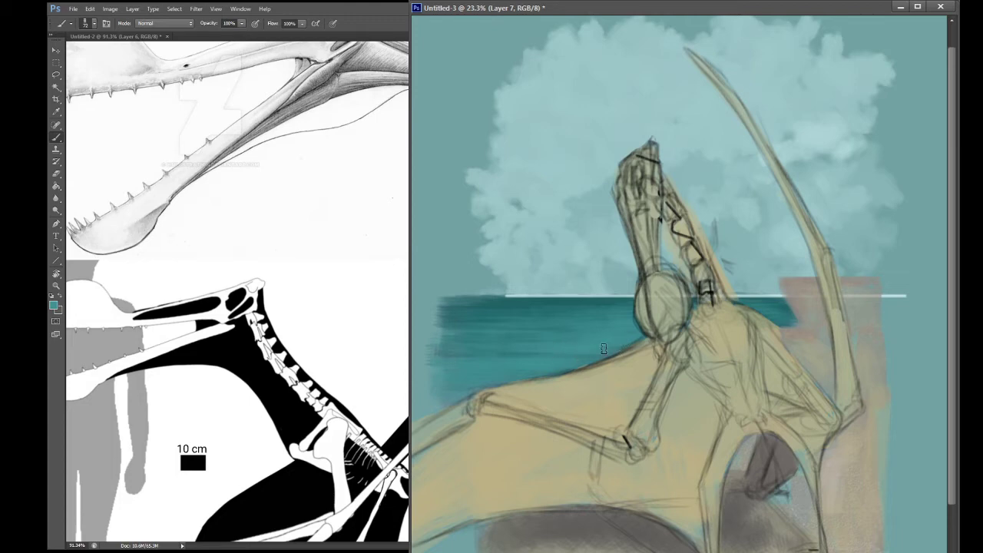
# Step: Sample a teal from the upper sea and paint finer horizontal strokes across the water with a 26 px brush
pyautogui.press('i')
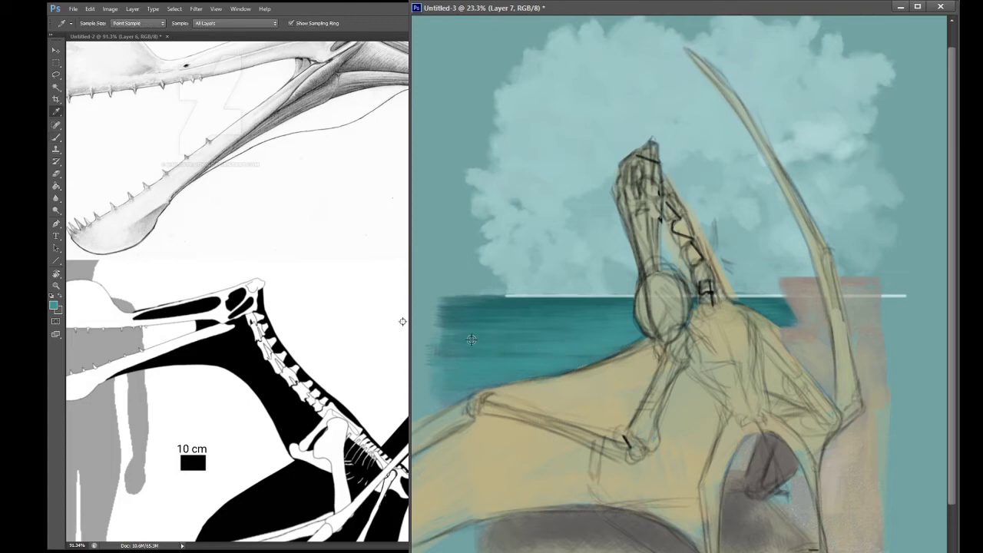
pyautogui.click(495, 306)
pyautogui.press('b')
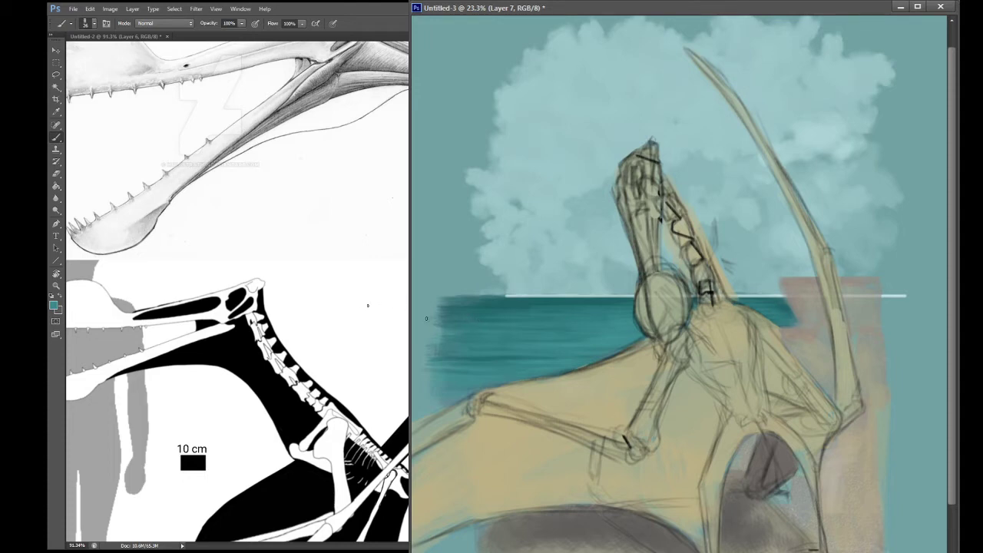
# Step: Streak thin pale-blue wave highlights across the lower sea above the wing membrane, starting with a 14 px brush
pyautogui.keyDown('alt'); pyautogui.click(556, 293); pyautogui.keyUp('alt')
pyautogui.press('[')
pyautogui.press('[')
pyautogui.moveTo(470, 377)
pyautogui.mouseDown()
pyautogui.moveTo(547, 374)
pyautogui.moveTo(571, 361)
pyautogui.mouseUp()
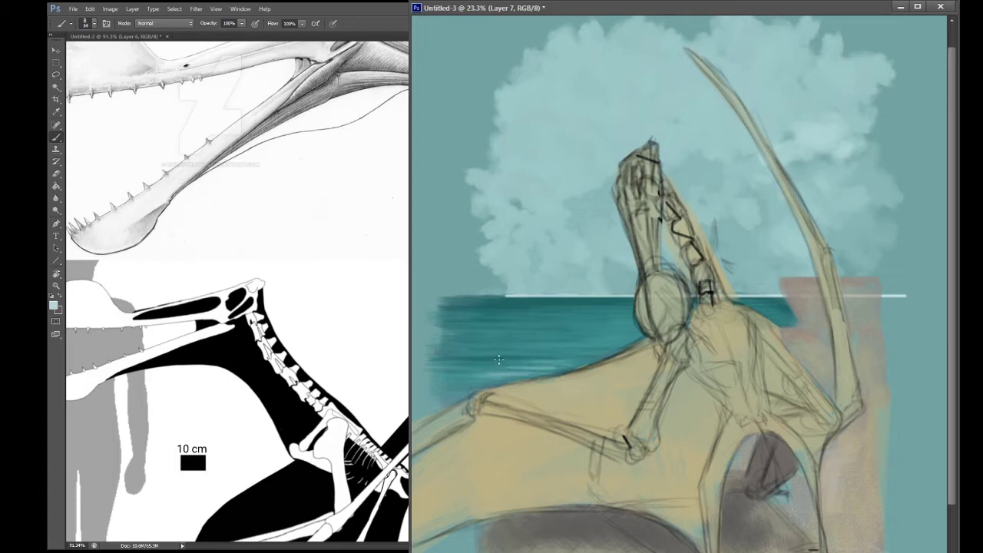
pyautogui.moveTo(499, 359)
pyautogui.mouseDown()
pyautogui.moveTo(555, 363)
pyautogui.moveTo(481, 364)
pyautogui.moveTo(558, 362)
pyautogui.moveTo(476, 361)
pyautogui.moveTo(618, 355)
pyautogui.mouseUp()
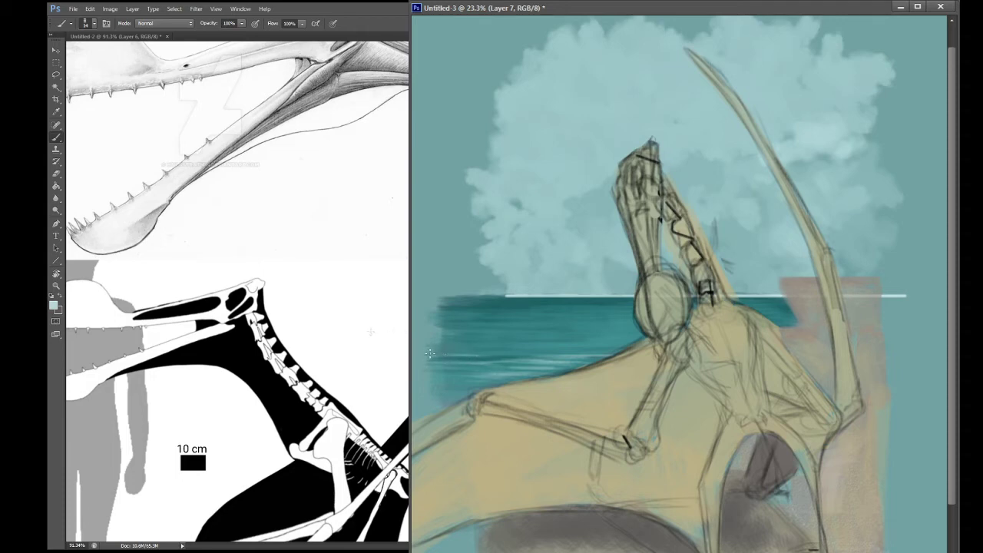
pyautogui.moveTo(430, 354); pyautogui.dragTo(540, 348)
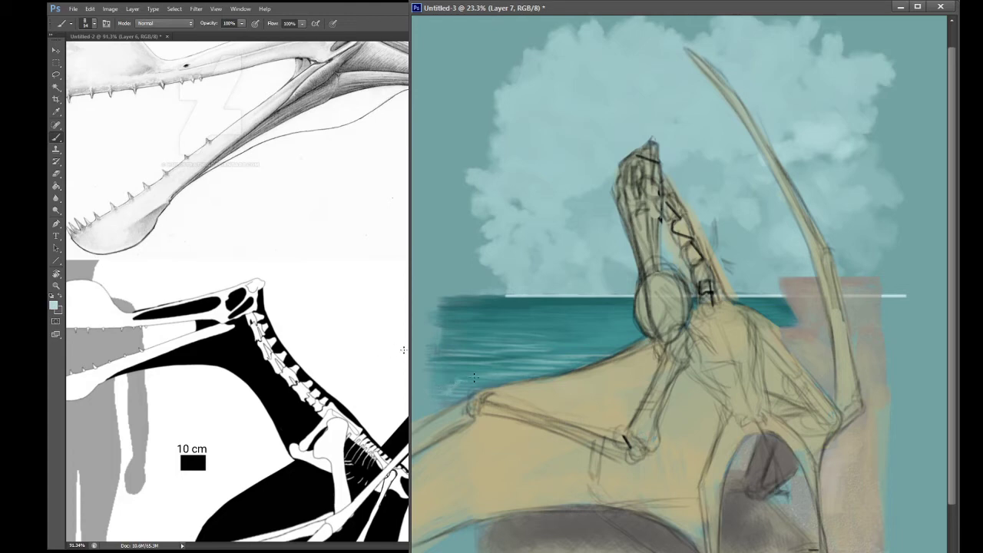
pyautogui.click(579, 363)
pyautogui.click(589, 361)
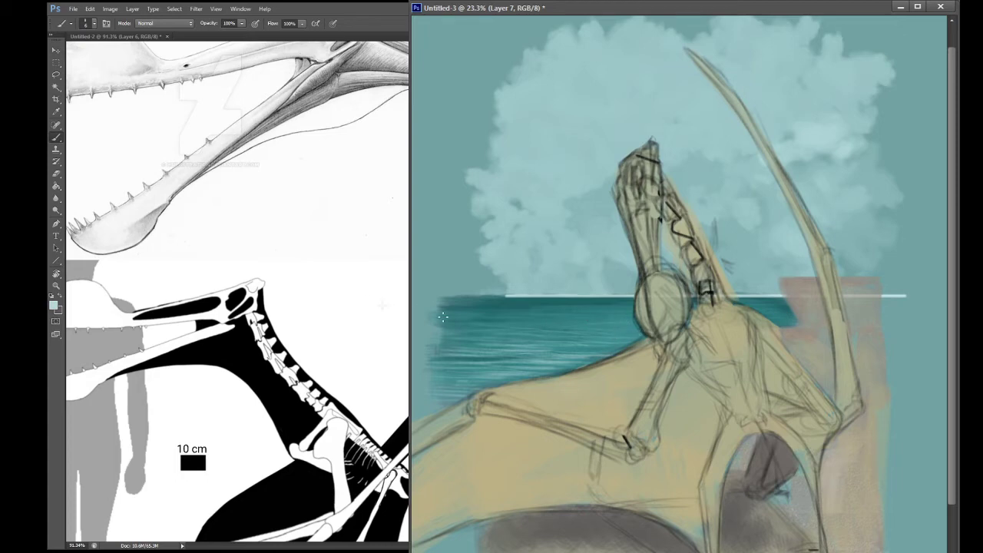
# Step: Sample teal from the middle of the sea and blend more horizontal strokes among the pale wave streaks
pyautogui.press('i')
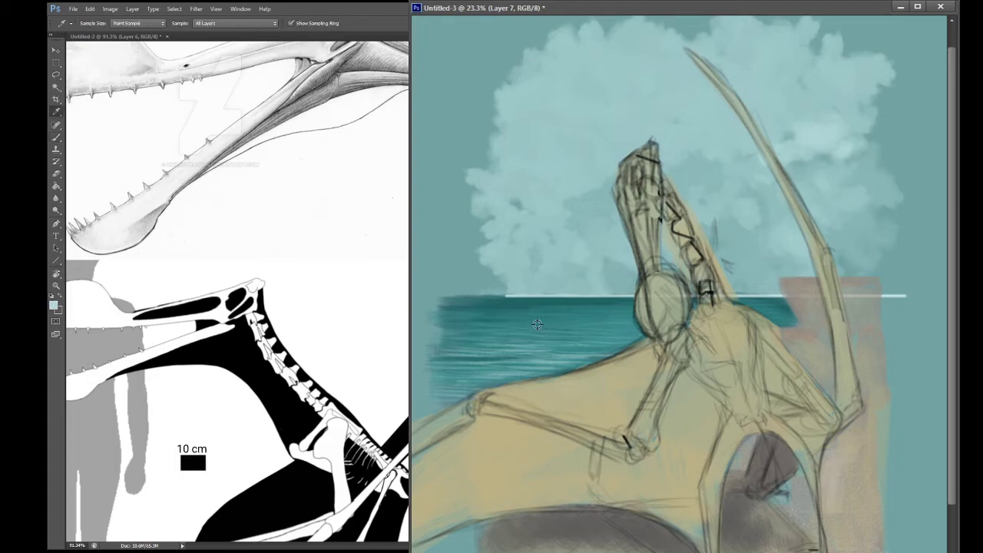
pyautogui.click(537, 325)
pyautogui.press('b')
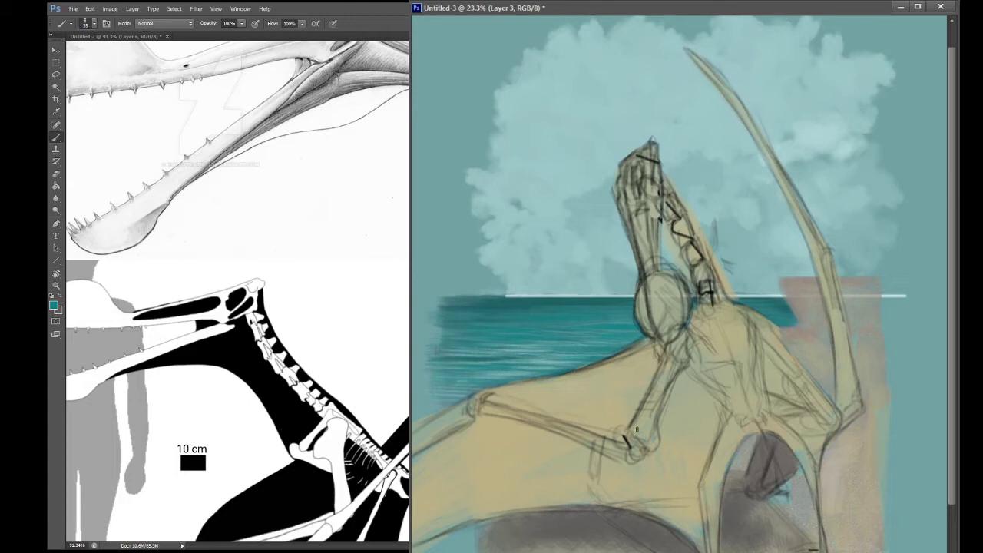
# Step: On Layer 3, draw a thin near-black contour down the back of the neck and over the shoulder
pyautogui.press('i')
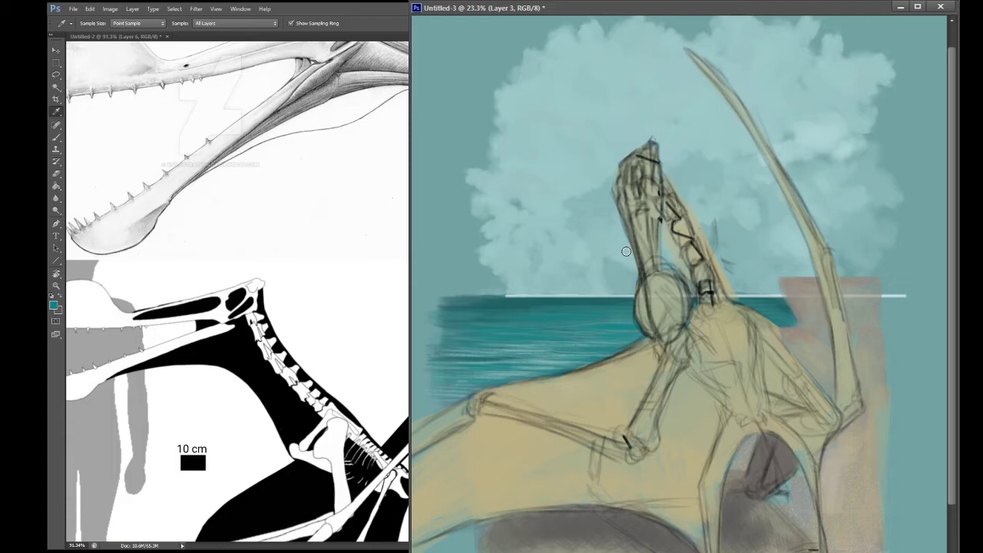
pyautogui.moveTo(662, 221); pyautogui.dragTo(730, 222)
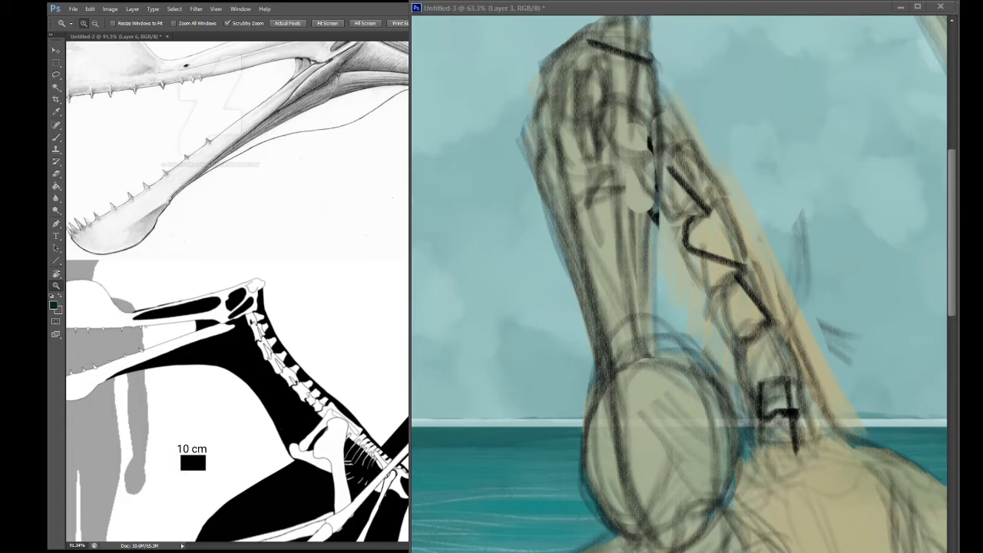
pyautogui.press('h')
pyautogui.moveTo(676, 296); pyautogui.dragTo(643, 328)
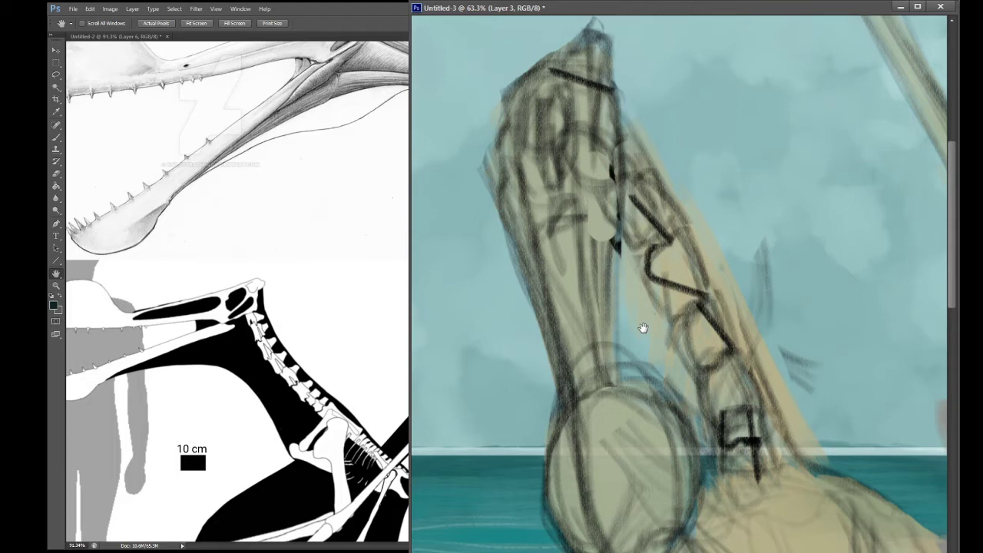
pyautogui.moveTo(643, 328); pyautogui.dragTo(652, 328)
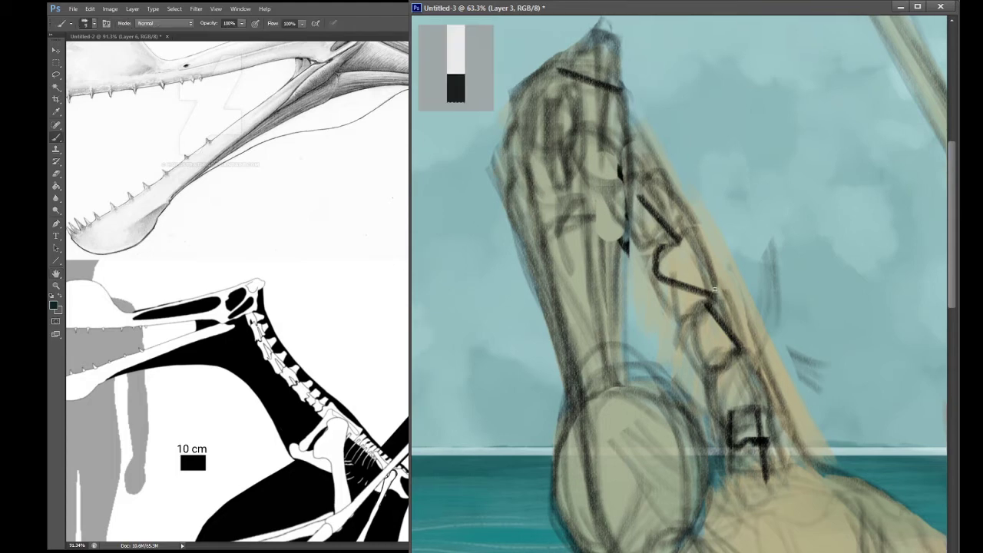
pyautogui.press('z')
pyautogui.moveTo(659, 406)
pyautogui.mouseDown()
pyautogui.moveTo(632, 414)
pyautogui.moveTo(612, 364)
pyautogui.moveTo(579, 351)
pyautogui.moveTo(569, 312)
pyautogui.mouseUp()
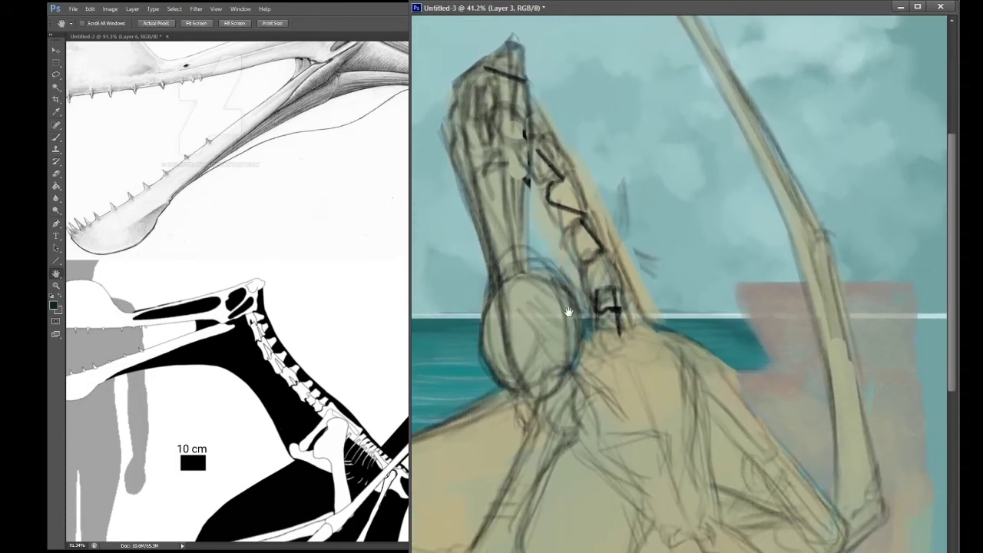
pyautogui.press('b')
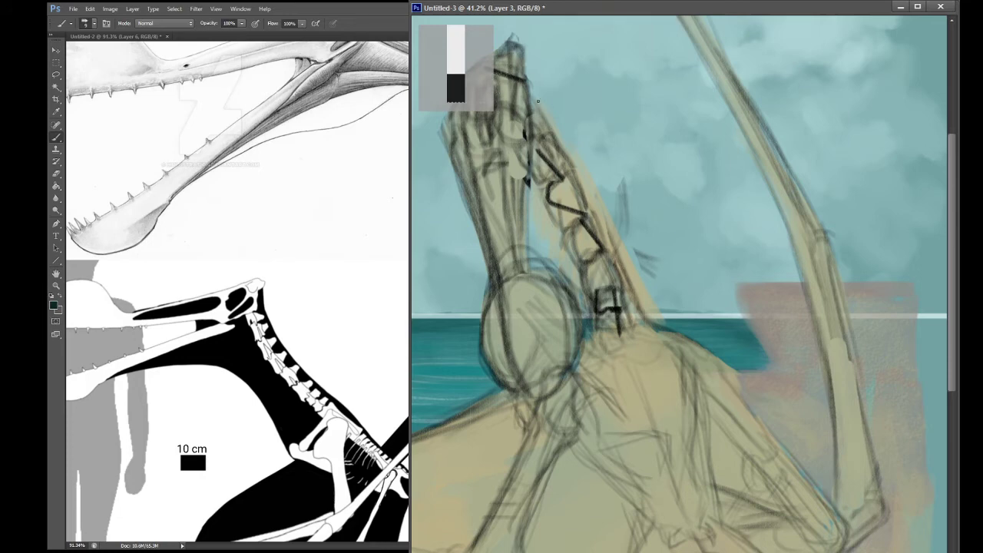
pyautogui.moveTo(526, 61)
pyautogui.mouseDown()
pyautogui.moveTo(529, 86)
pyautogui.moveTo(579, 152)
pyautogui.moveTo(585, 164)
pyautogui.moveTo(573, 144)
pyautogui.moveTo(627, 270)
pyautogui.moveTo(628, 257)
pyautogui.moveTo(665, 326)
pyautogui.moveTo(645, 294)
pyautogui.mouseUp()
pyautogui.moveTo(671, 332)
pyautogui.mouseDown()
pyautogui.moveTo(718, 351)
pyautogui.moveTo(682, 328)
pyautogui.moveTo(719, 359)
pyautogui.moveTo(731, 388)
pyautogui.moveTo(685, 341)
pyautogui.moveTo(726, 360)
pyautogui.moveTo(713, 345)
pyautogui.moveTo(734, 372)
pyautogui.moveTo(712, 345)
pyautogui.moveTo(742, 384)
pyautogui.moveTo(732, 366)
pyautogui.moveTo(750, 395)
pyautogui.mouseUp()
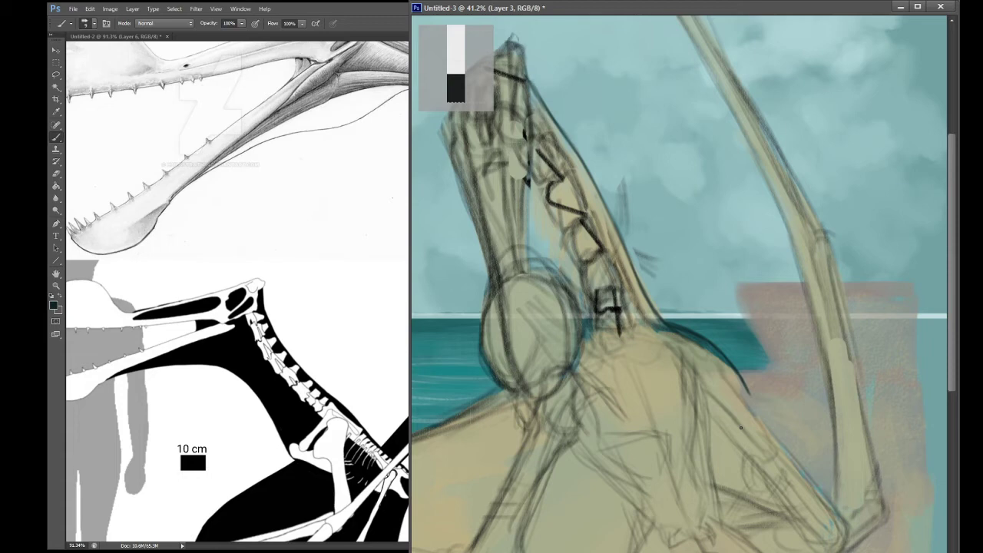
# Step: Extend the near-black contour below the shoulder with a larger brush, and thicken the curve from the neck base over the shoulder
pyautogui.scroll(-2, 741, 427)
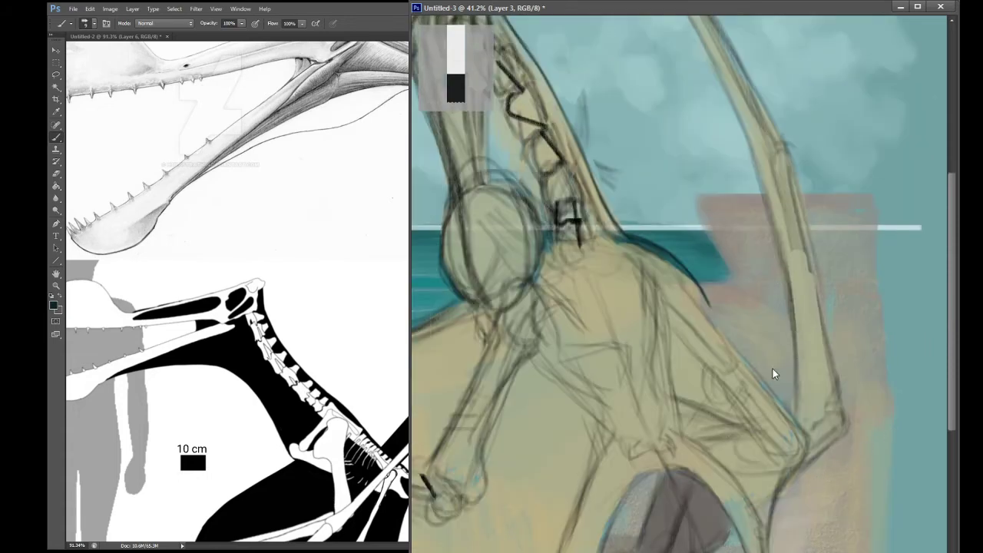
pyautogui.press(']')
pyautogui.press(']')
pyautogui.press(']')
pyautogui.press(']')
pyautogui.press(']')
pyautogui.moveTo(708, 304); pyautogui.dragTo(744, 357)
pyautogui.moveTo(719, 321); pyautogui.dragTo(751, 367)
pyautogui.press('space')
pyautogui.moveTo(556, 253); pyautogui.dragTo(593, 314)
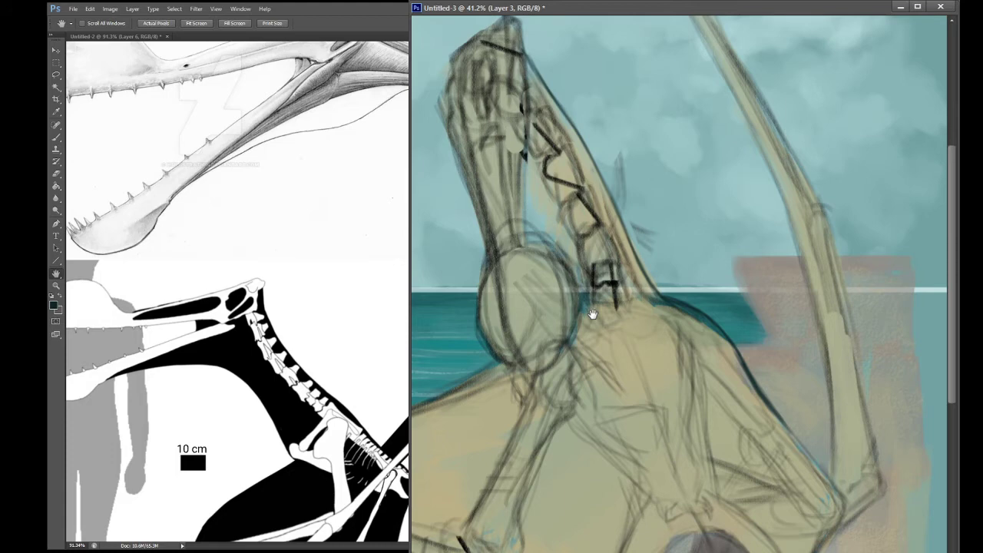
pyautogui.moveTo(593, 314); pyautogui.dragTo(588, 297)
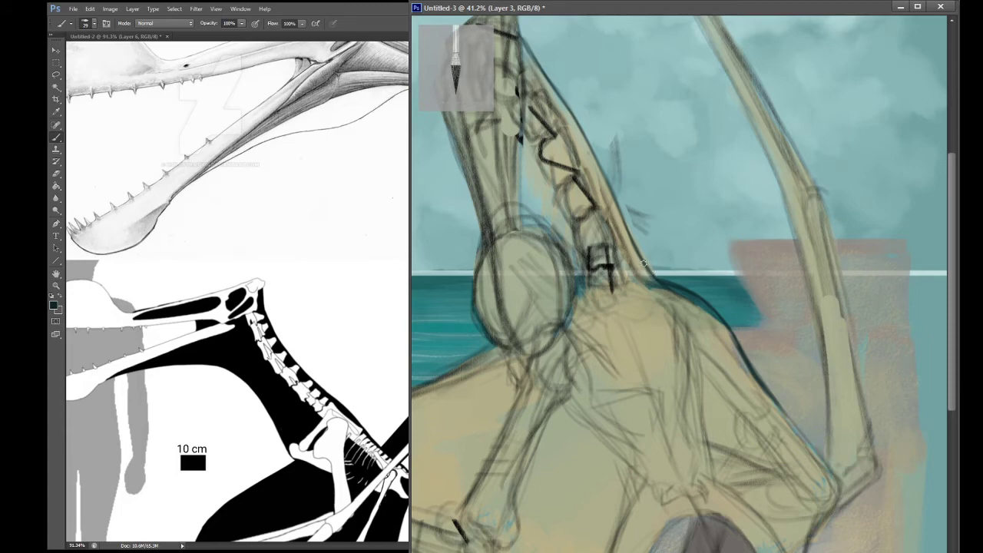
pyautogui.moveTo(665, 284)
pyautogui.mouseDown()
pyautogui.moveTo(714, 307)
pyautogui.moveTo(689, 291)
pyautogui.moveTo(735, 341)
pyautogui.mouseUp()
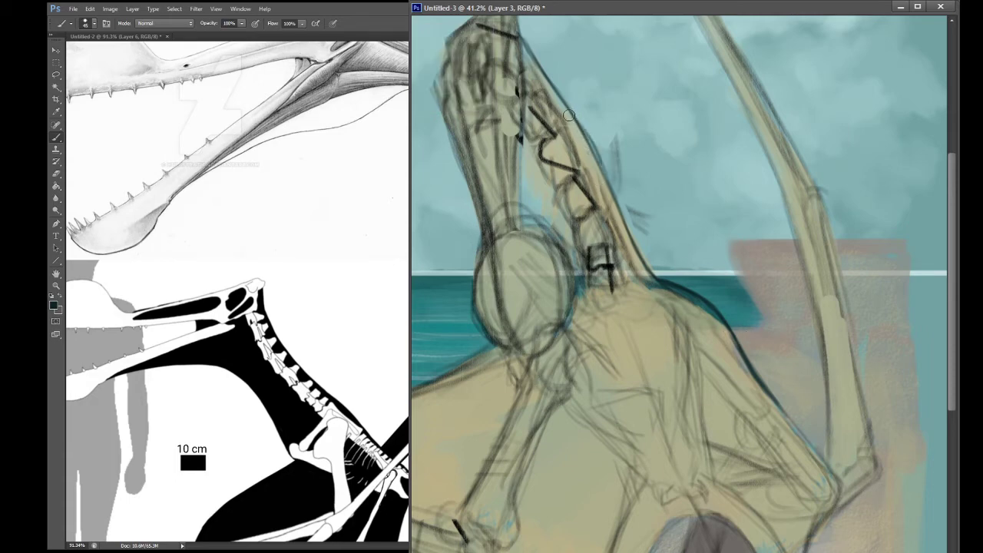
# Step: Thicken the dark contour along the back of the neck from the head to the shoulder with a 45 px brush
pyautogui.moveTo(565, 112); pyautogui.dragTo(612, 192)
pyautogui.moveTo(599, 153); pyautogui.dragTo(636, 241)
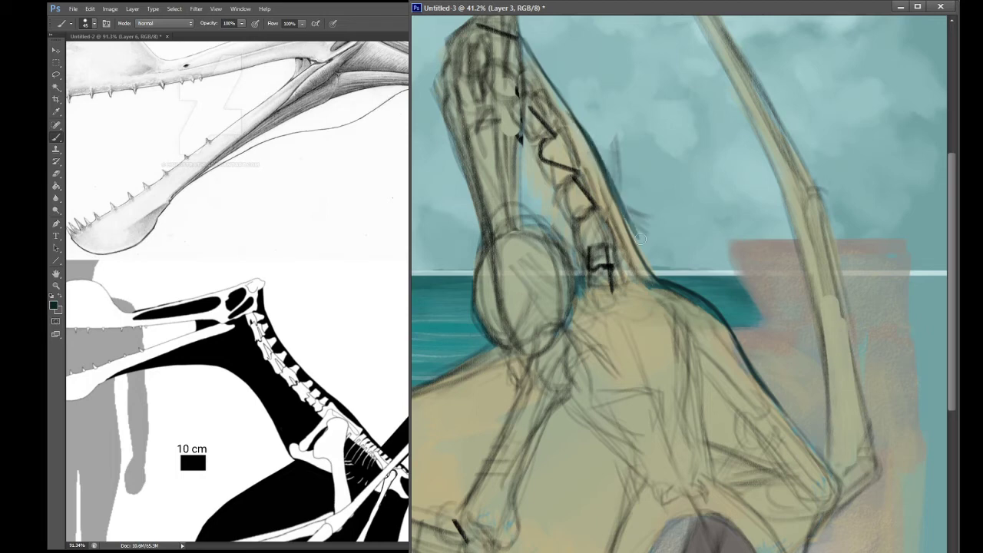
pyautogui.moveTo(611, 184); pyautogui.dragTo(663, 281)
pyautogui.moveTo(634, 241); pyautogui.dragTo(662, 278)
pyautogui.press('space')
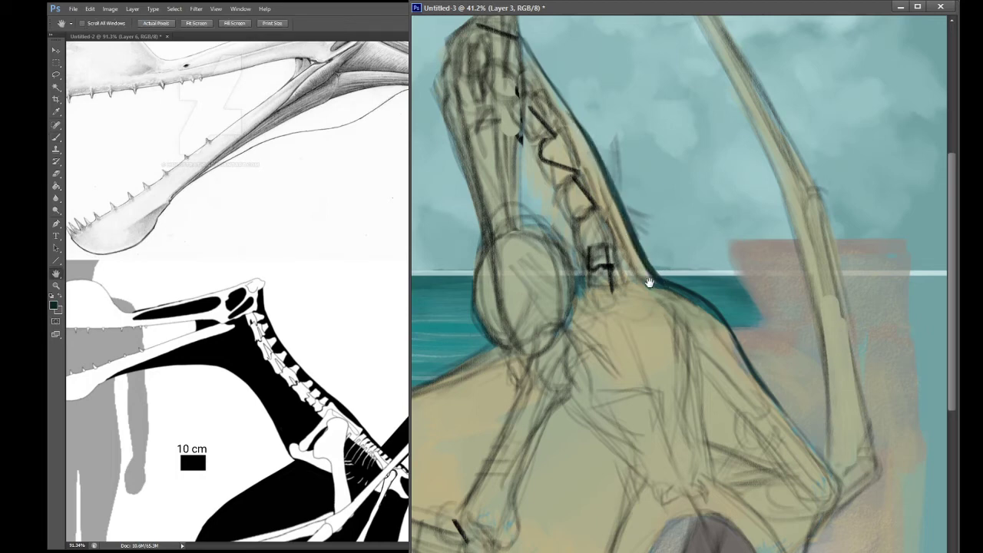
pyautogui.moveTo(599, 191); pyautogui.dragTo(646, 289)
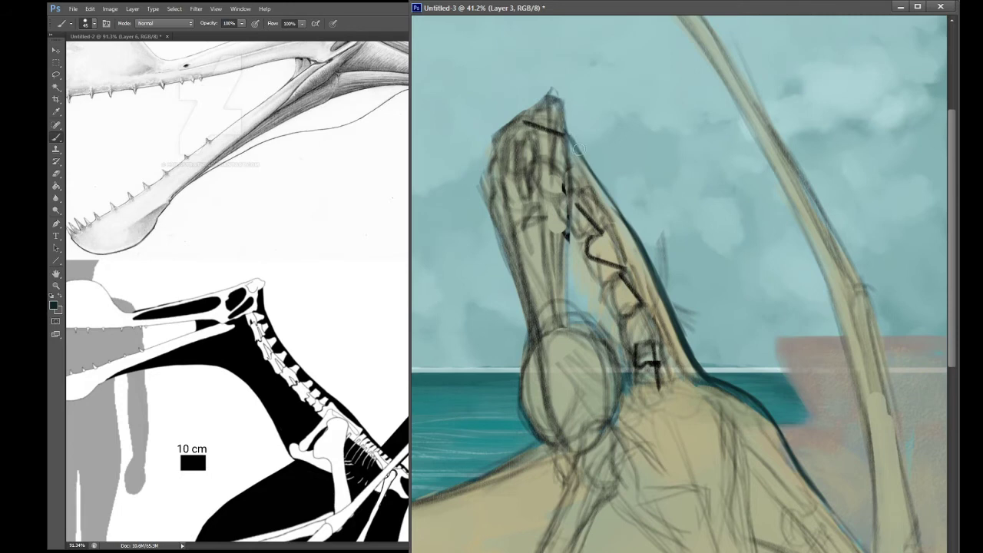
pyautogui.moveTo(575, 147); pyautogui.dragTo(635, 248)
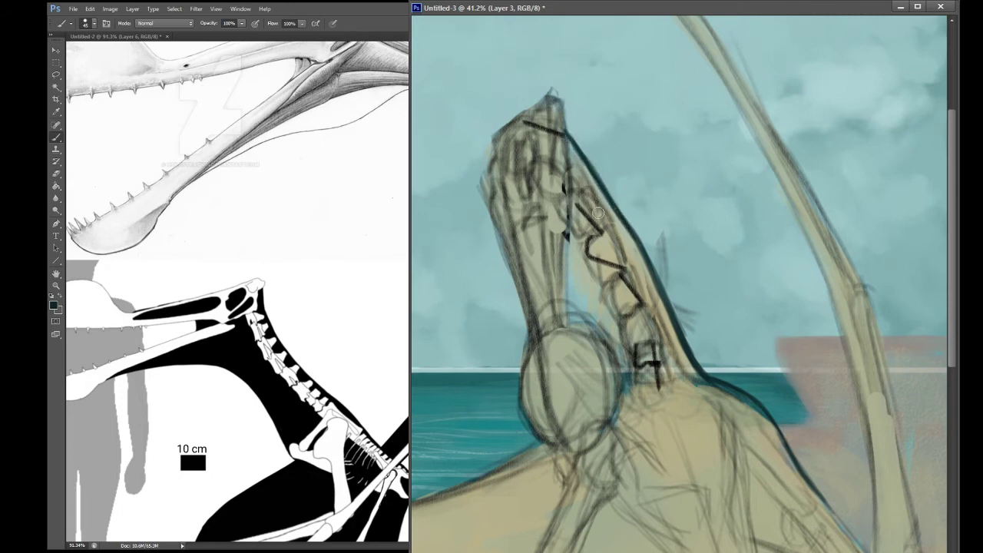
# Step: Continue the dark contour from below the shoulder down to the wing joint with a 22 px brush
pyautogui.press('space')
pyautogui.moveTo(706, 362)
pyautogui.mouseDown()
pyautogui.moveTo(670, 322)
pyautogui.moveTo(603, 169)
pyautogui.mouseUp()
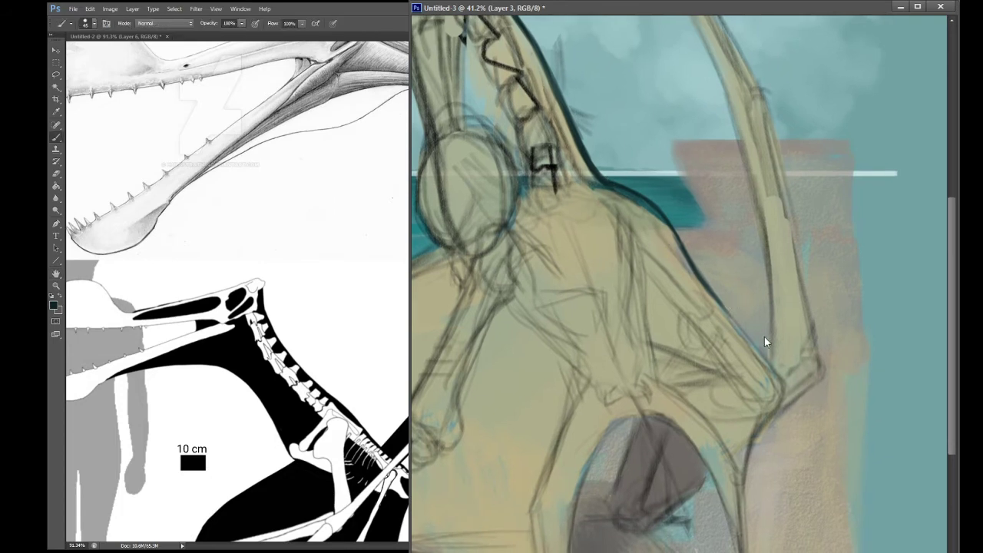
pyautogui.press('[')
pyautogui.press('[')
pyautogui.press('[')
pyautogui.press('[')
pyautogui.press('[')
pyautogui.moveTo(697, 271); pyautogui.dragTo(727, 308)
pyautogui.moveTo(693, 265); pyautogui.dragTo(771, 374)
pyautogui.moveTo(749, 343)
pyautogui.mouseDown()
pyautogui.moveTo(780, 383)
pyautogui.moveTo(761, 359)
pyautogui.mouseUp()
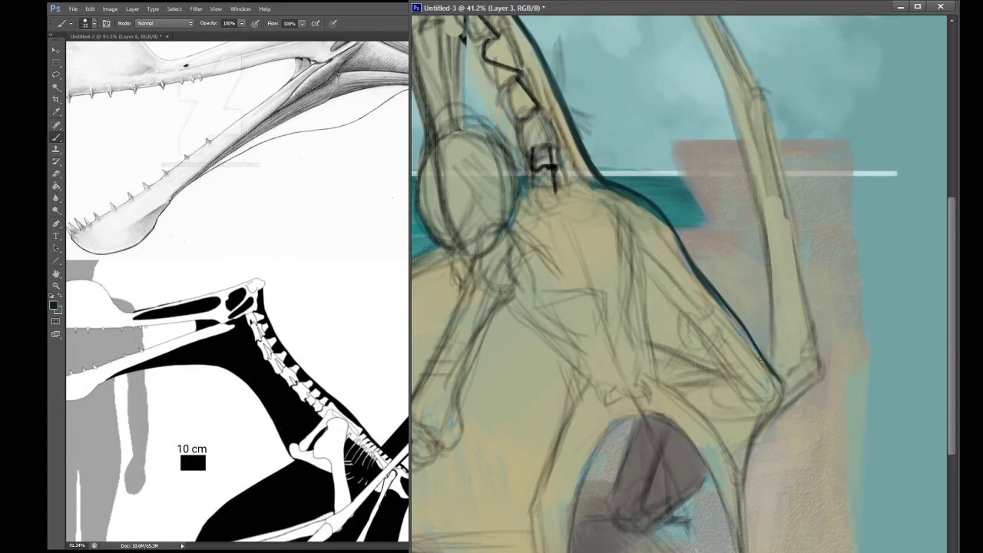
# Step: Choose a dark grey and outline the side and lower edge of the grey shape between the legs
pyautogui.press('space')
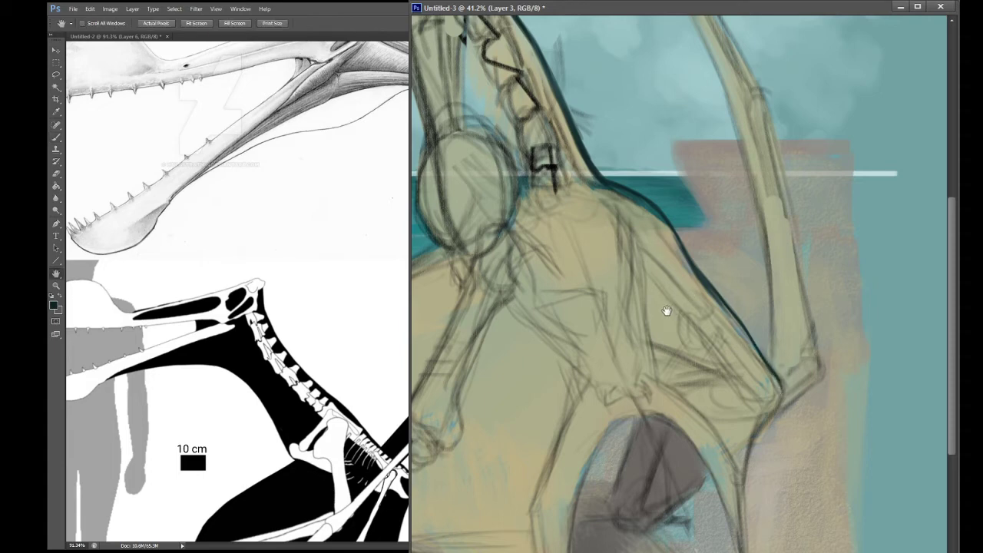
pyautogui.moveTo(667, 311); pyautogui.dragTo(763, 415)
pyautogui.moveTo(712, 338); pyautogui.dragTo(740, 389)
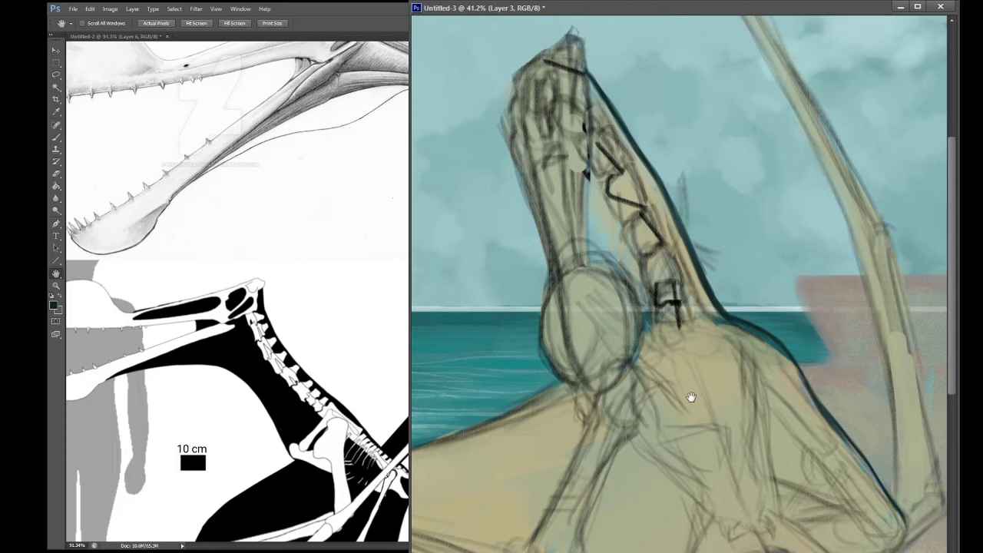
pyautogui.moveTo(691, 397)
pyautogui.mouseDown()
pyautogui.moveTo(636, 159)
pyautogui.moveTo(609, 115)
pyautogui.mouseUp()
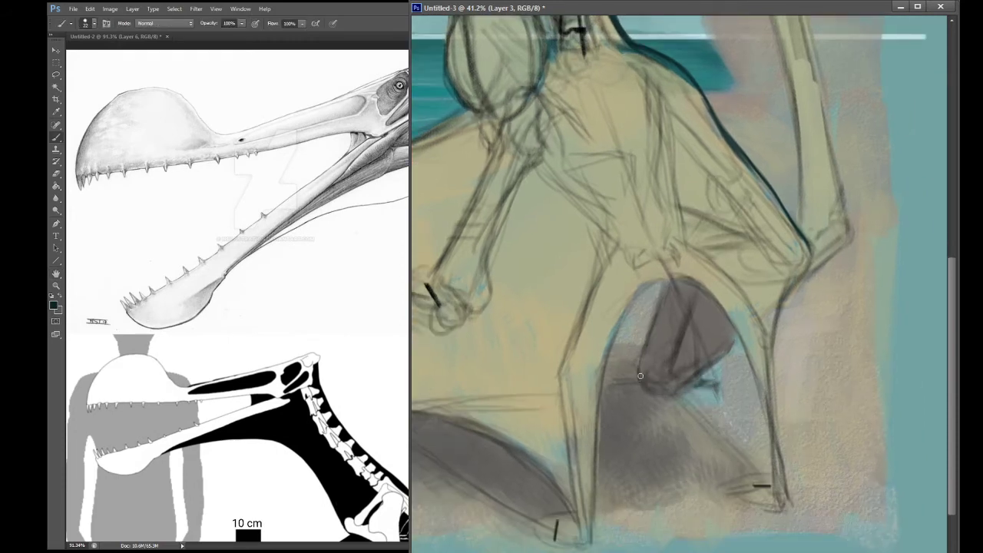
pyautogui.keyDown('alt'); pyautogui.click(678, 344); pyautogui.keyUp('alt')
# Step: Examine the limbs, tail and hind foot in the skeletal reference against the sketched legs
pyautogui.press('h')
pyautogui.moveTo(663, 283); pyautogui.dragTo(632, 231)
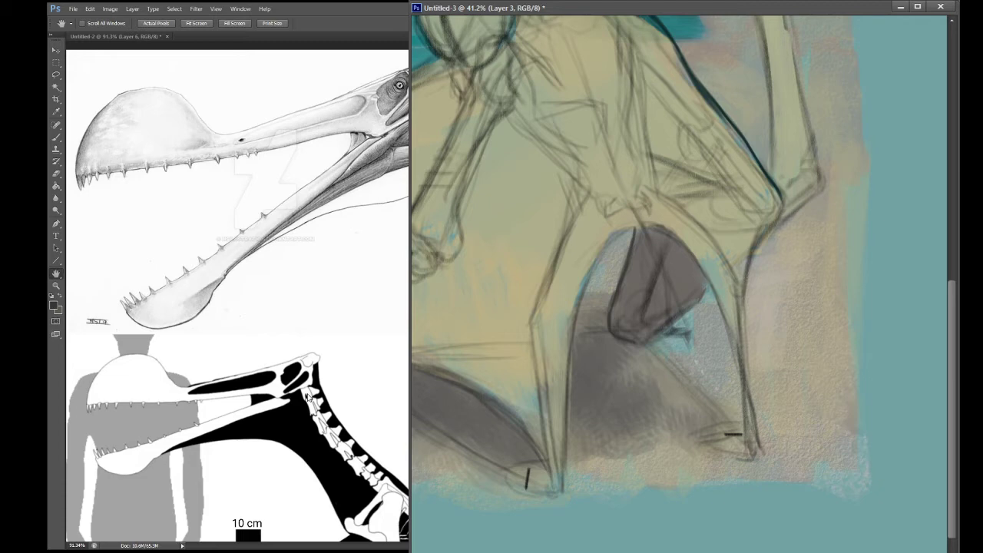
pyautogui.moveTo(307, 396); pyautogui.dragTo(244, 189)
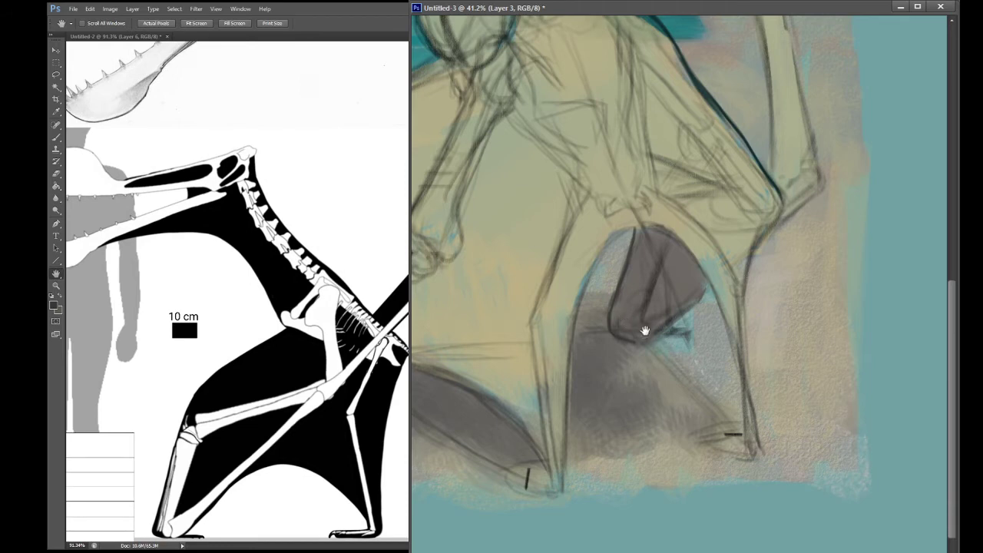
pyautogui.moveTo(652, 351); pyautogui.dragTo(645, 350)
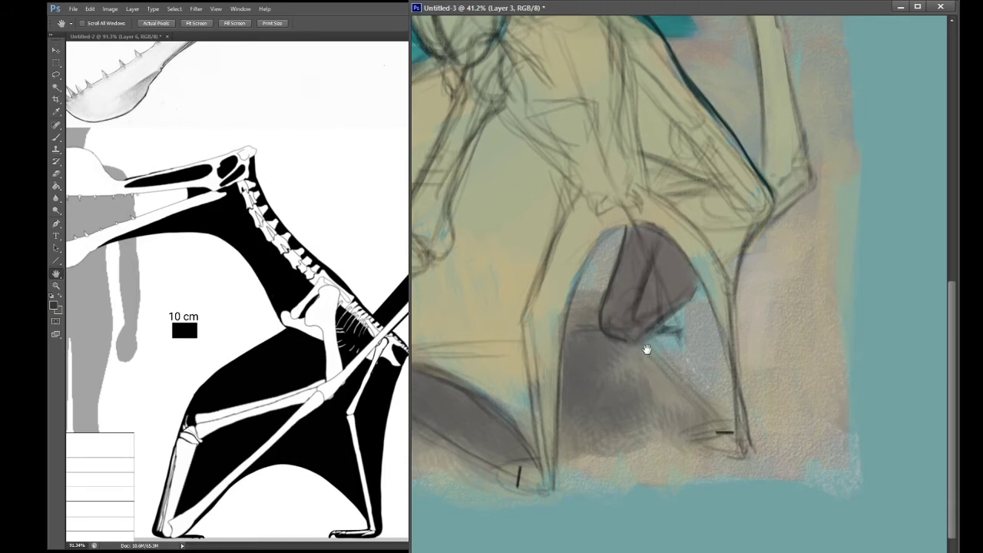
pyautogui.press('b')
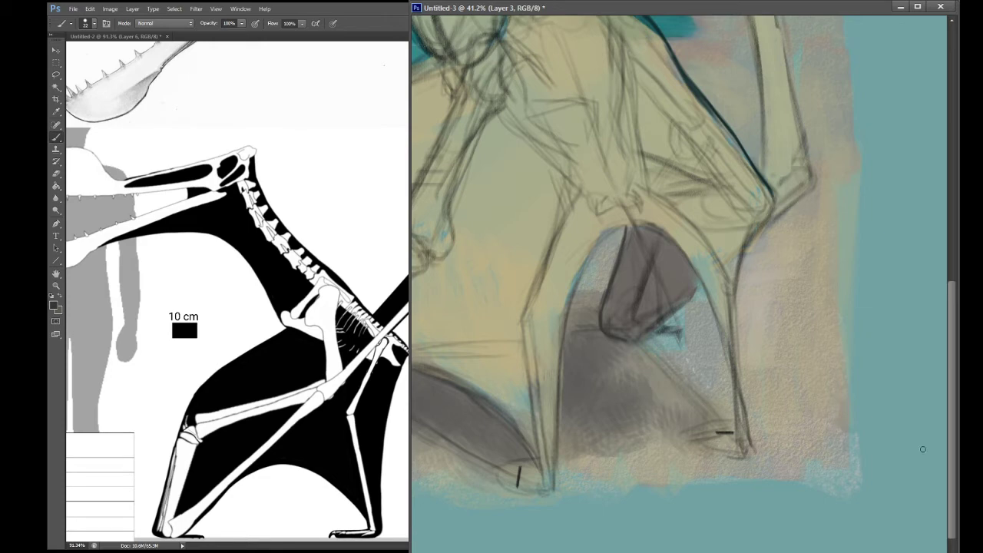
pyautogui.press('h')
pyautogui.moveTo(185, 310); pyautogui.dragTo(56, 305)
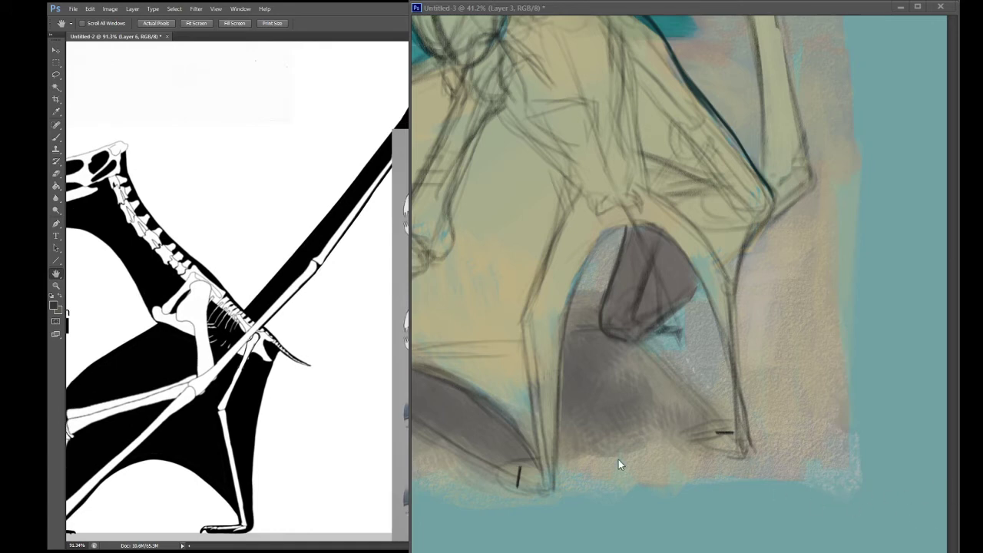
pyautogui.moveTo(231, 307)
pyautogui.mouseDown()
pyautogui.moveTo(257, 280)
pyautogui.moveTo(293, 274)
pyautogui.mouseUp()
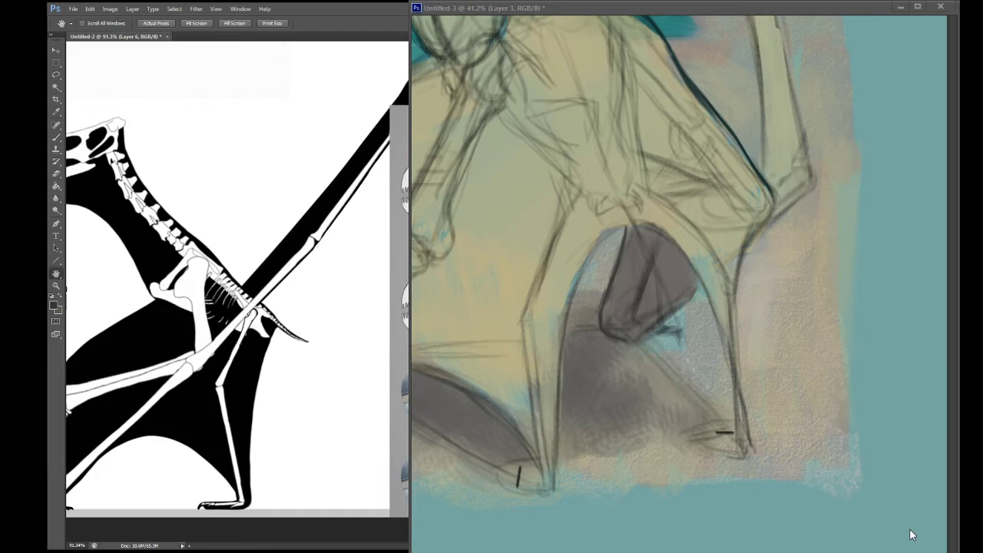
pyautogui.press('b')
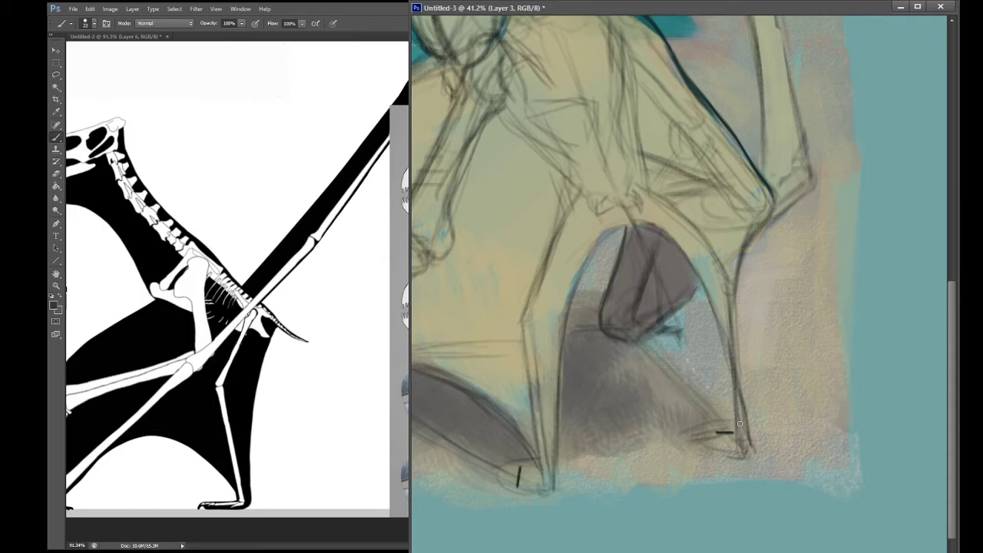
# Step: Sample the dark grey from the shape between the legs and sketch the toes of the far hind foot
pyautogui.keyDown('alt'); pyautogui.click(642, 281); pyautogui.keyUp('alt')
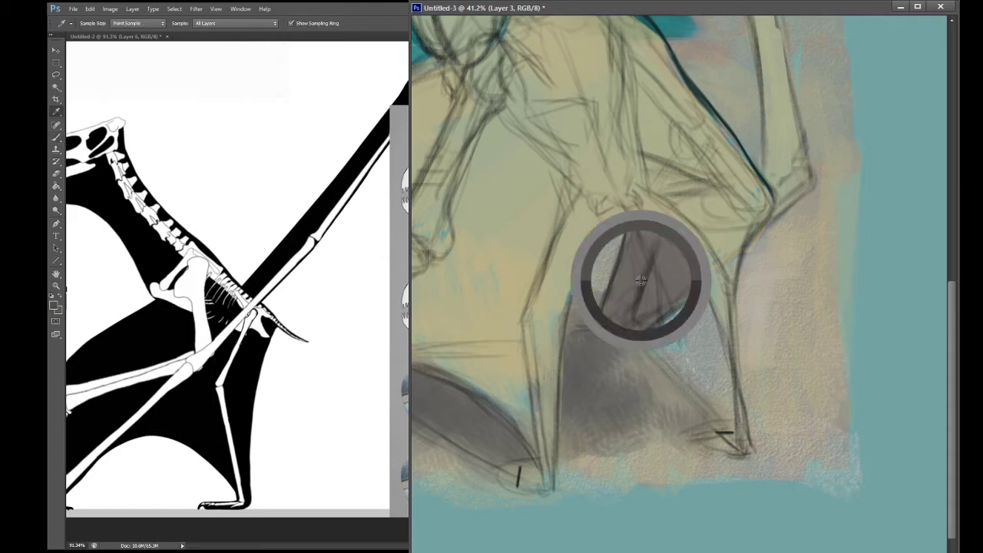
pyautogui.moveTo(642, 281); pyautogui.dragTo(642, 284)
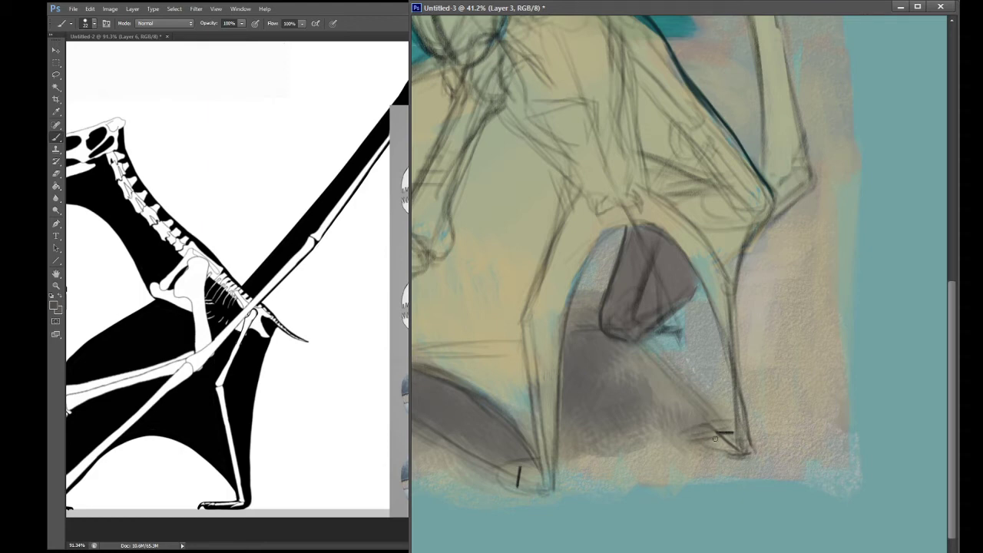
pyautogui.moveTo(718, 422); pyautogui.dragTo(743, 449)
pyautogui.moveTo(689, 436)
pyautogui.mouseDown()
pyautogui.moveTo(716, 446)
pyautogui.moveTo(698, 437)
pyautogui.moveTo(743, 452)
pyautogui.mouseUp()
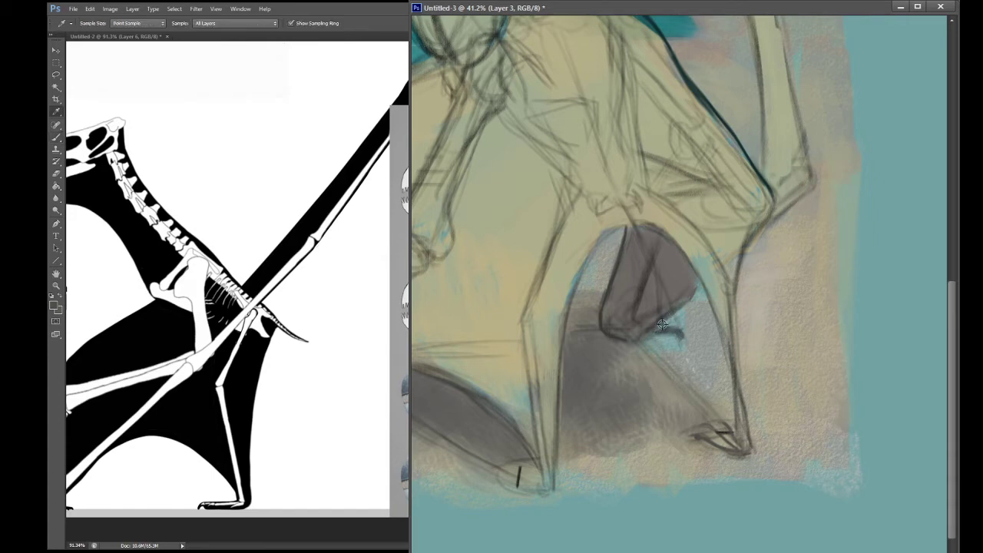
pyautogui.keyDown('alt'); pyautogui.click(659, 324); pyautogui.keyUp('alt')
pyautogui.moveTo(659, 324); pyautogui.dragTo(661, 321)
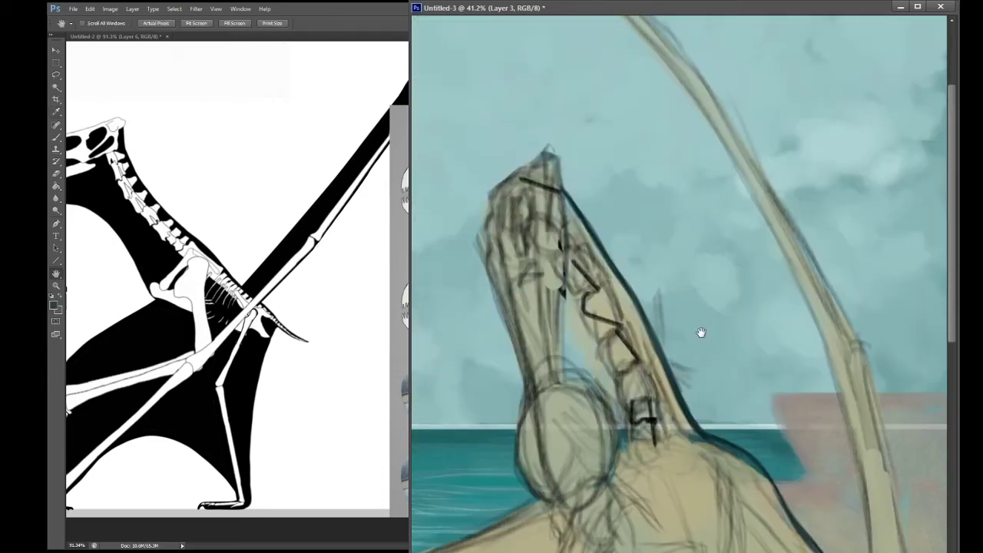
# Step: Paint a grey stripe down the middle of the back from the neck base to the hips with a 62 px brush
pyautogui.moveTo(702, 334)
pyautogui.mouseDown()
pyautogui.moveTo(708, 259)
pyautogui.moveTo(651, 243)
pyautogui.mouseUp()
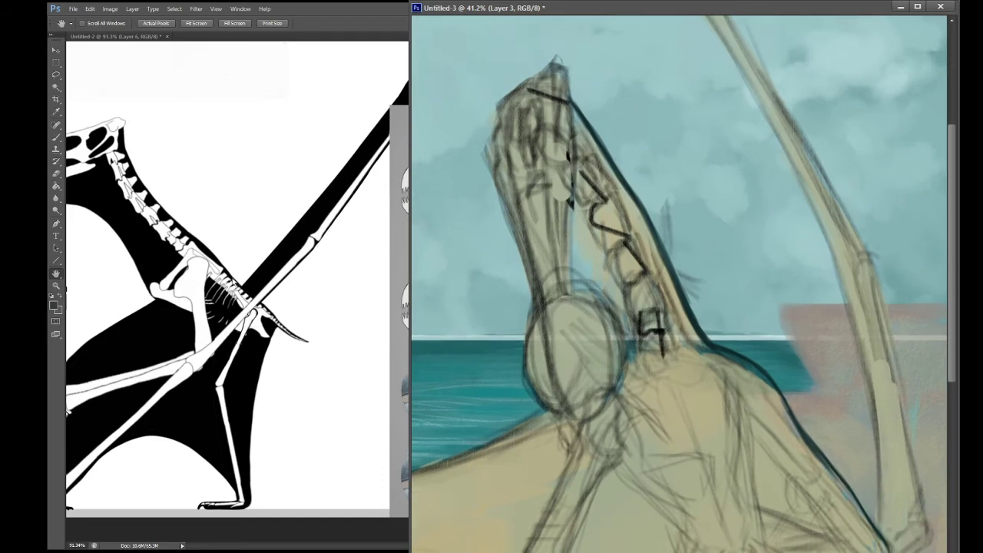
pyautogui.click(56, 285)
pyautogui.moveTo(728, 343)
pyautogui.mouseDown()
pyautogui.moveTo(653, 335)
pyautogui.moveTo(689, 333)
pyautogui.moveTo(666, 329)
pyautogui.mouseUp()
pyautogui.press('h')
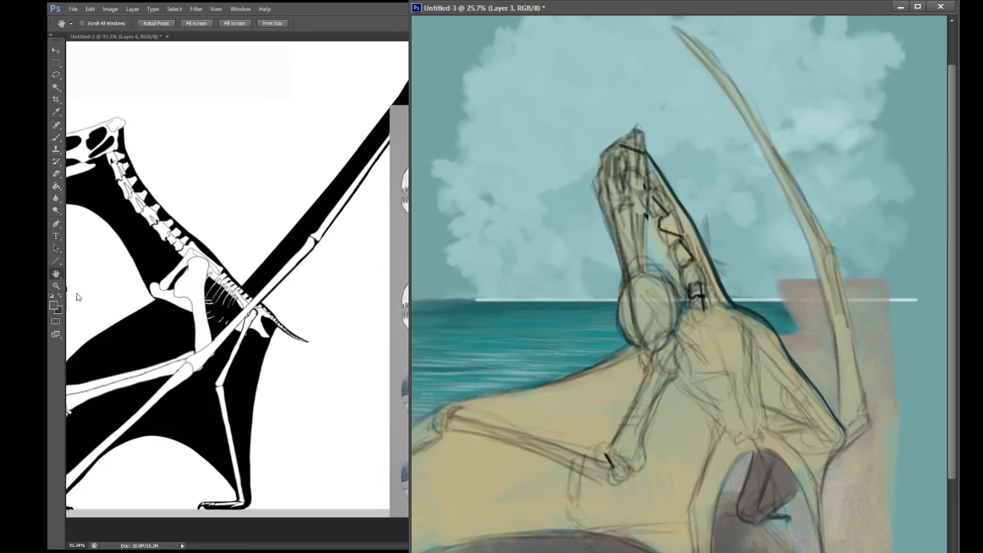
pyautogui.press('b')
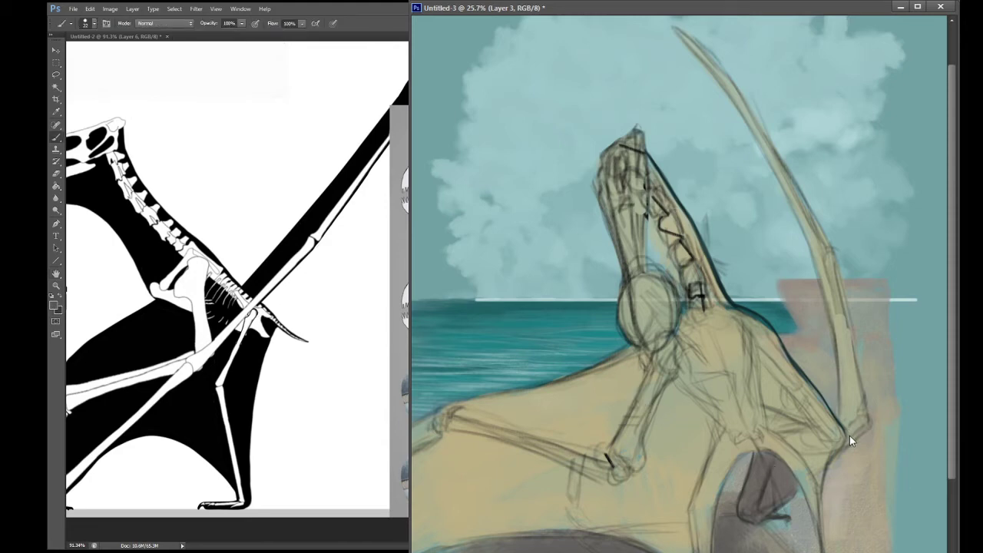
pyautogui.press('.')
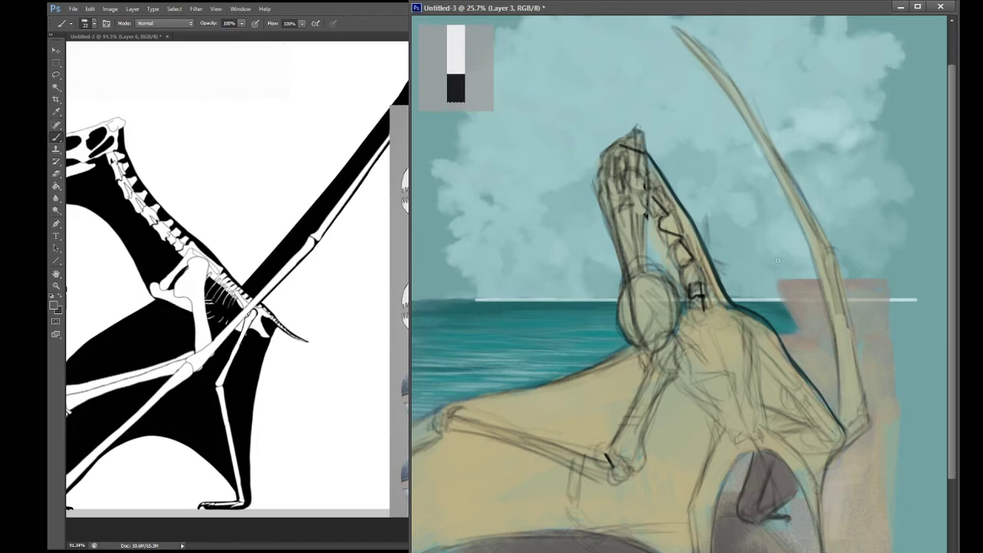
pyautogui.moveTo(724, 314); pyautogui.dragTo(747, 367)
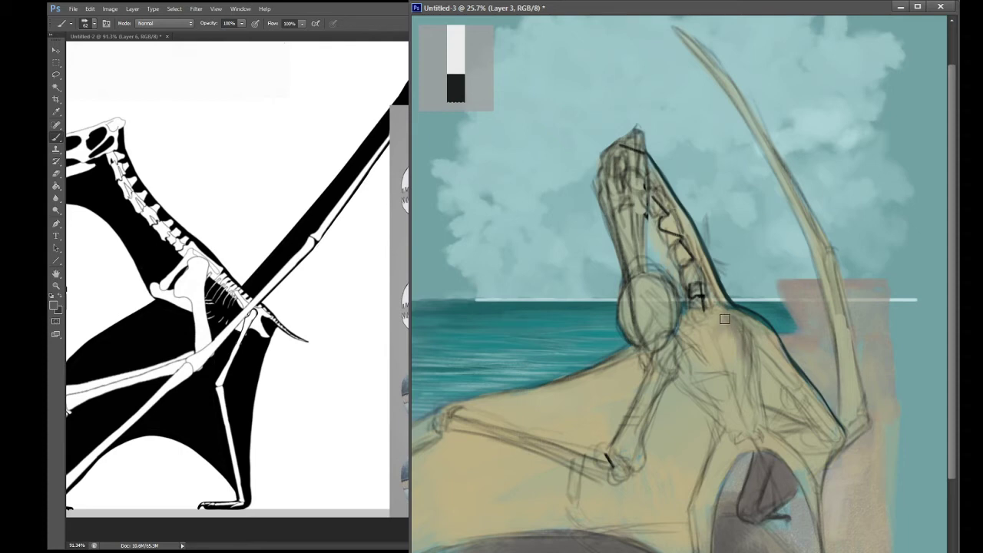
pyautogui.moveTo(706, 308); pyautogui.dragTo(751, 439)
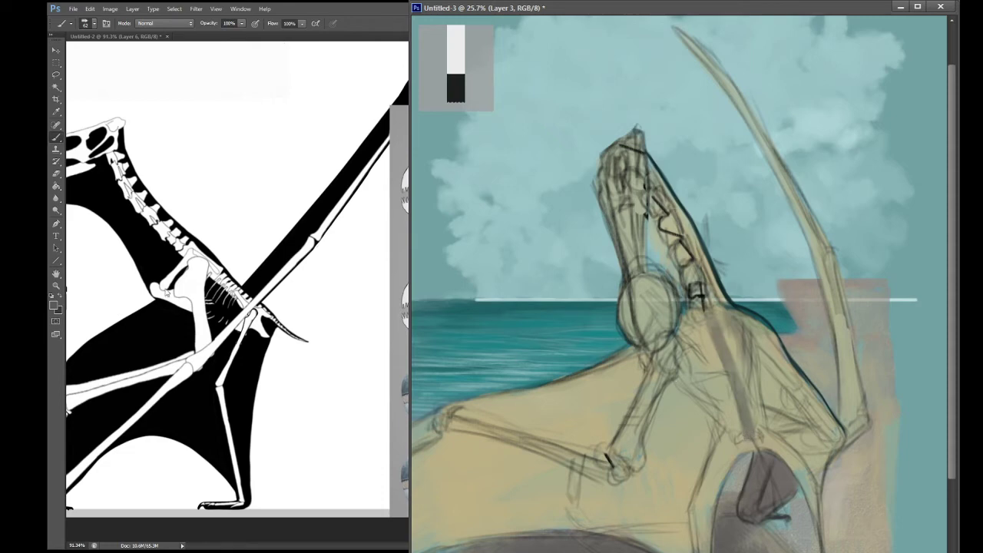
# Step: Choose an orange-tan and paint the torso on both sides of the grey stripe, plus the edges of the near upper arm
pyautogui.press('i')
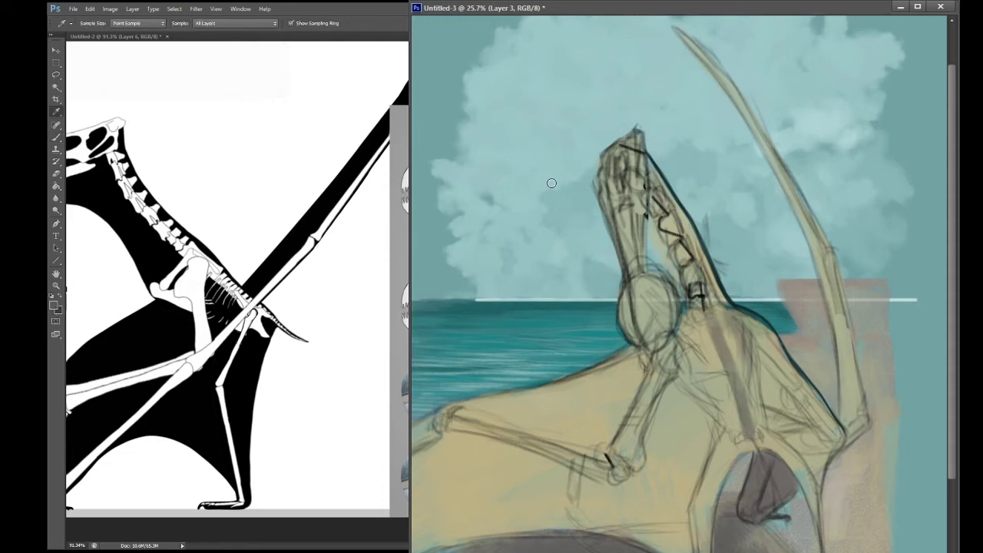
pyautogui.click(771, 113)
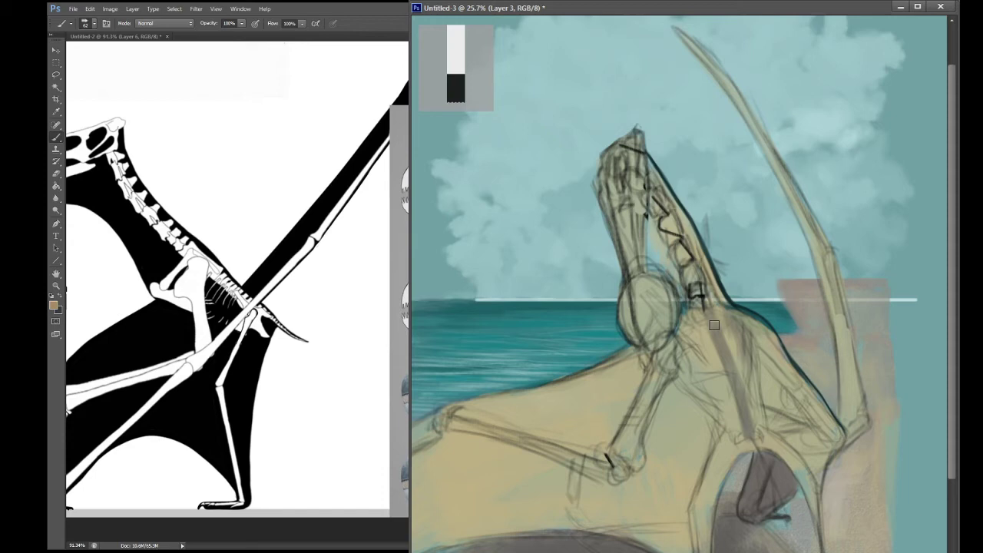
pyautogui.moveTo(714, 325)
pyautogui.mouseDown()
pyautogui.moveTo(709, 373)
pyautogui.moveTo(719, 401)
pyautogui.mouseUp()
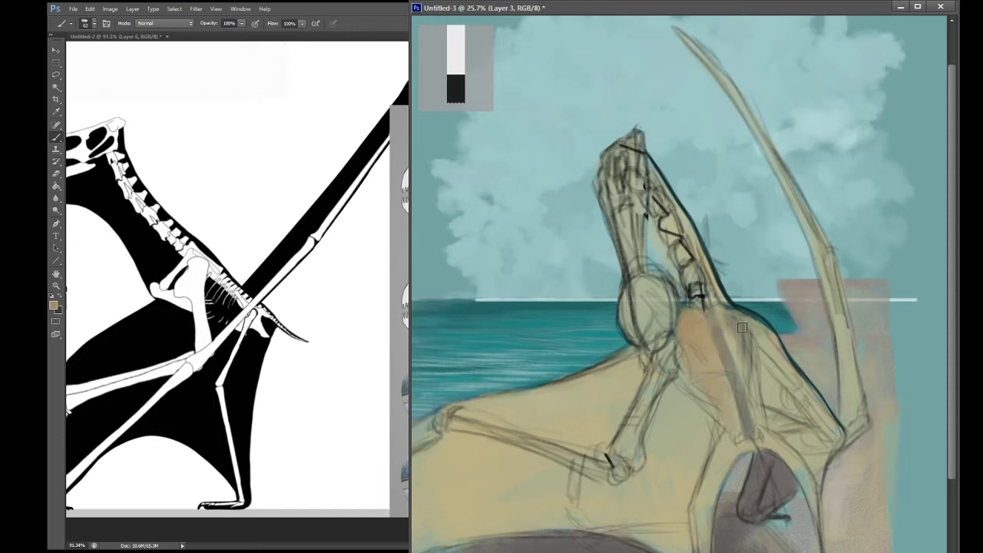
pyautogui.moveTo(742, 328)
pyautogui.mouseDown()
pyautogui.moveTo(738, 312)
pyautogui.moveTo(757, 382)
pyautogui.mouseUp()
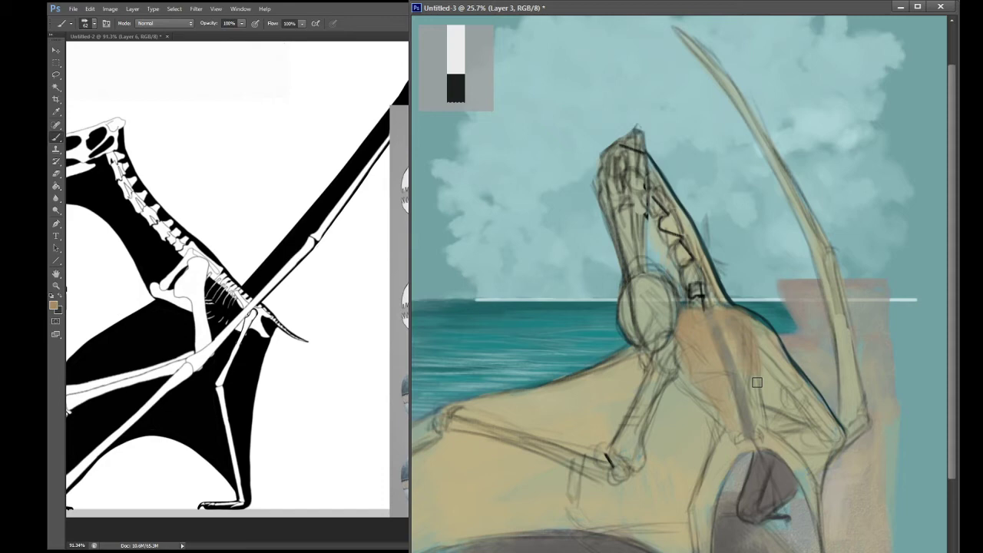
# Step: Choose a dark olive and fill the shaded front of the neck from the head down to the shoulder
pyautogui.press('i')
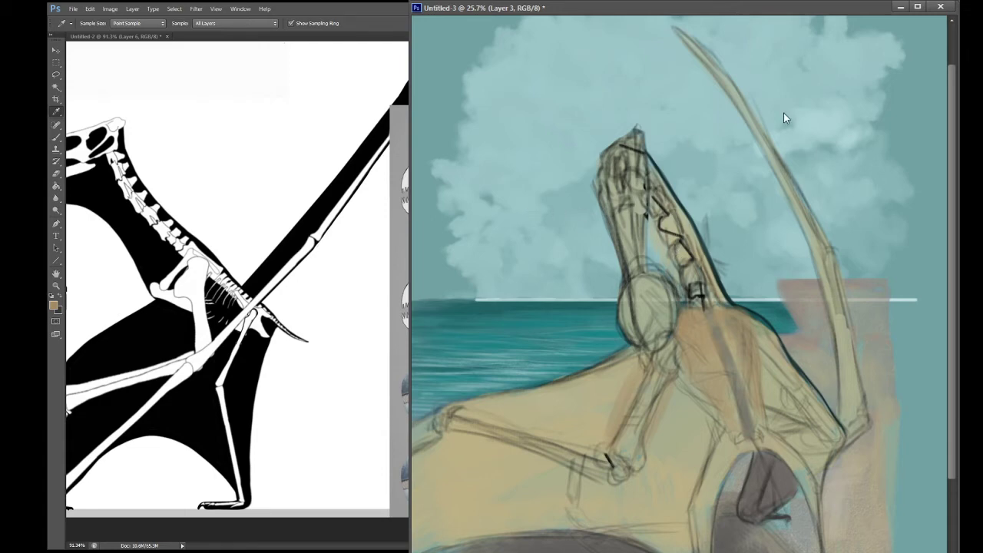
pyautogui.press('b')
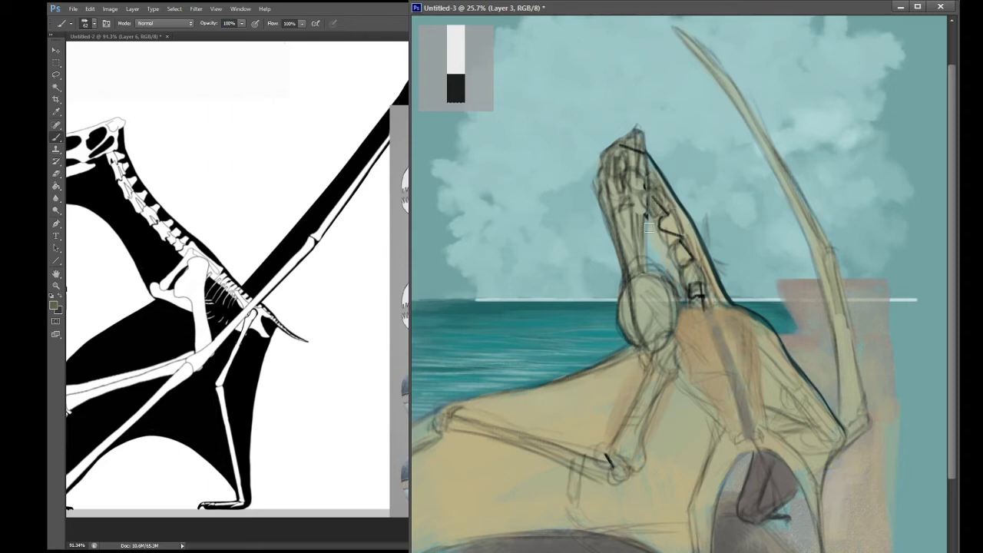
pyautogui.moveTo(649, 227)
pyautogui.mouseDown()
pyautogui.moveTo(659, 202)
pyautogui.moveTo(648, 249)
pyautogui.moveTo(668, 219)
pyautogui.moveTo(652, 258)
pyautogui.moveTo(651, 212)
pyautogui.moveTo(656, 265)
pyautogui.mouseUp()
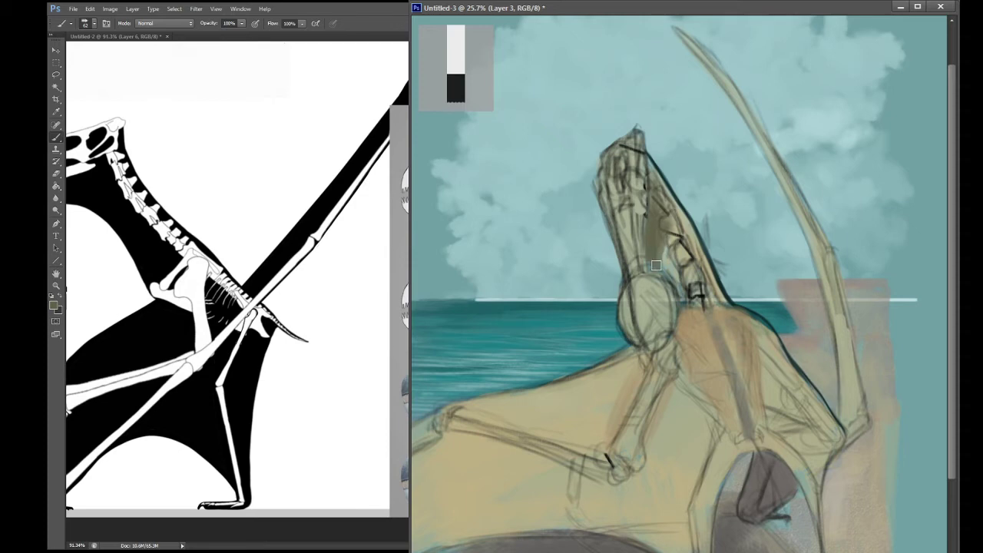
pyautogui.moveTo(655, 265); pyautogui.dragTo(670, 301)
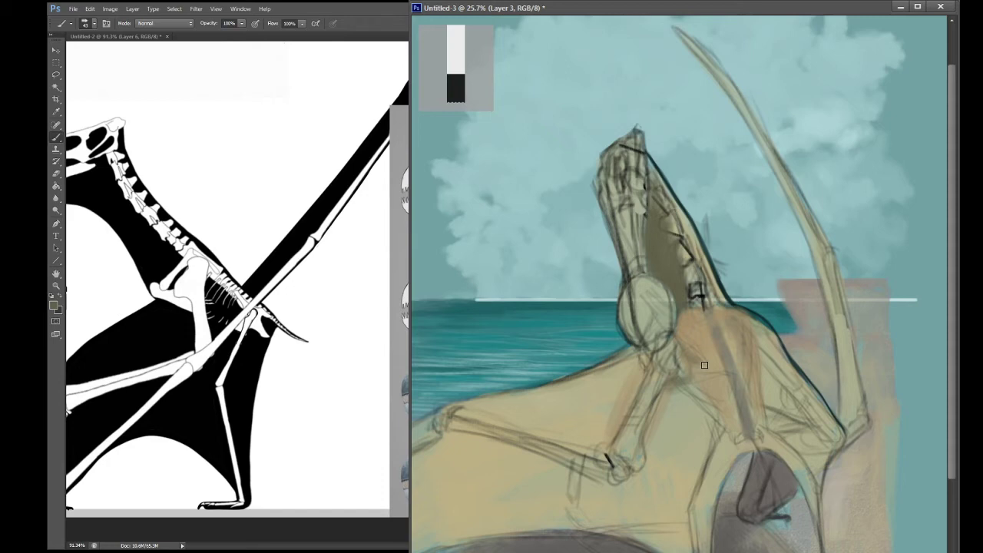
# Step: Shade beneath the torso and along the near bent arm, including under the forearm and around the elbow, in dark olive
pyautogui.moveTo(704, 364); pyautogui.dragTo(679, 422)
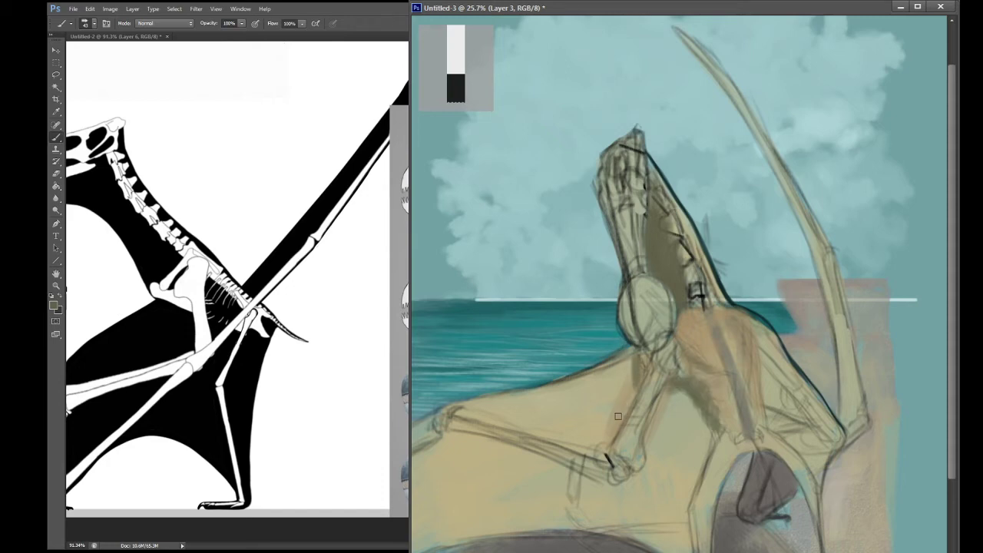
pyautogui.moveTo(635, 367)
pyautogui.mouseDown()
pyautogui.moveTo(608, 445)
pyautogui.moveTo(626, 406)
pyautogui.moveTo(605, 439)
pyautogui.mouseUp()
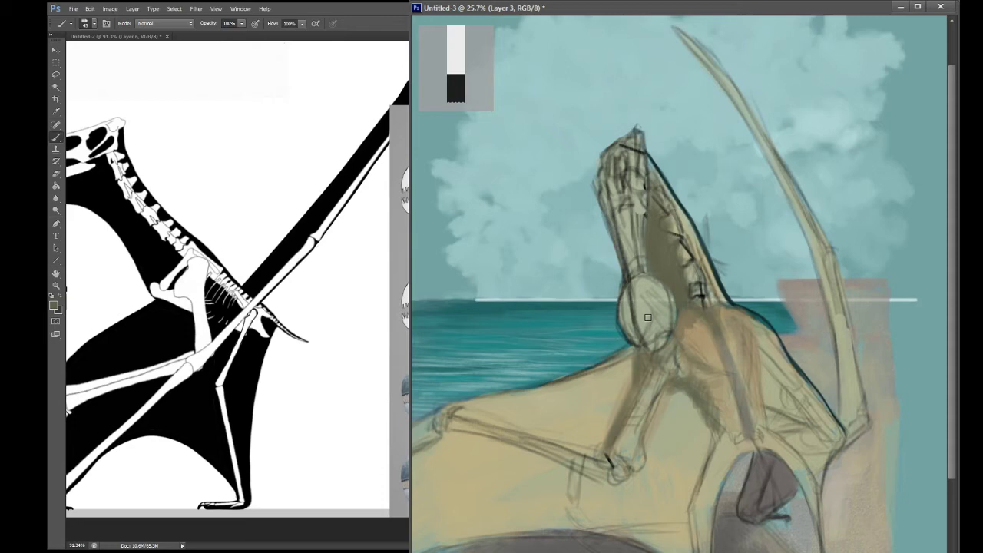
pyautogui.press(']')
pyautogui.moveTo(510, 446); pyautogui.dragTo(620, 481)
pyautogui.moveTo(552, 458); pyautogui.dragTo(631, 482)
pyautogui.moveTo(593, 468)
pyautogui.mouseDown()
pyautogui.moveTo(624, 466)
pyautogui.moveTo(629, 483)
pyautogui.moveTo(621, 480)
pyautogui.moveTo(651, 457)
pyautogui.mouseUp()
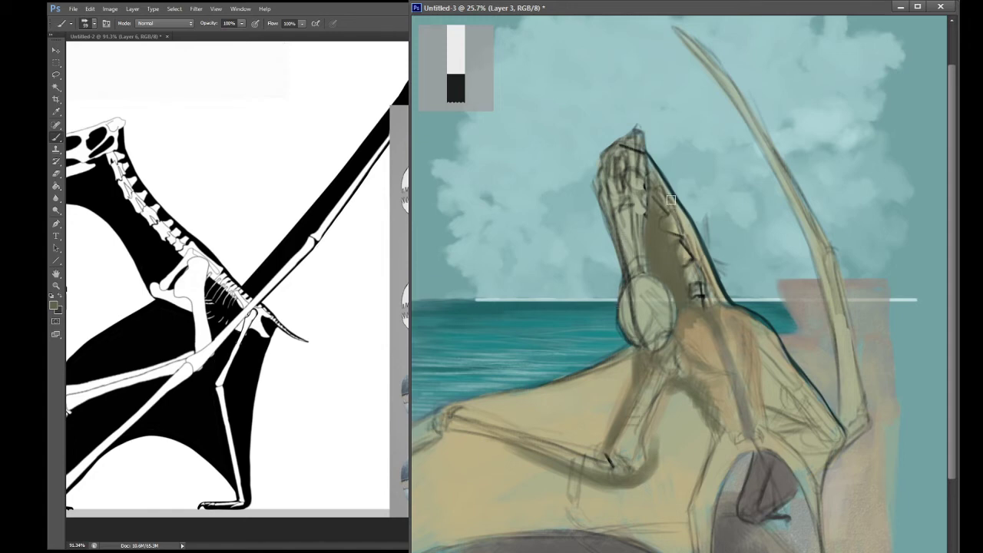
pyautogui.moveTo(667, 395)
pyautogui.mouseDown()
pyautogui.moveTo(642, 434)
pyautogui.moveTo(661, 435)
pyautogui.moveTo(627, 478)
pyautogui.mouseUp()
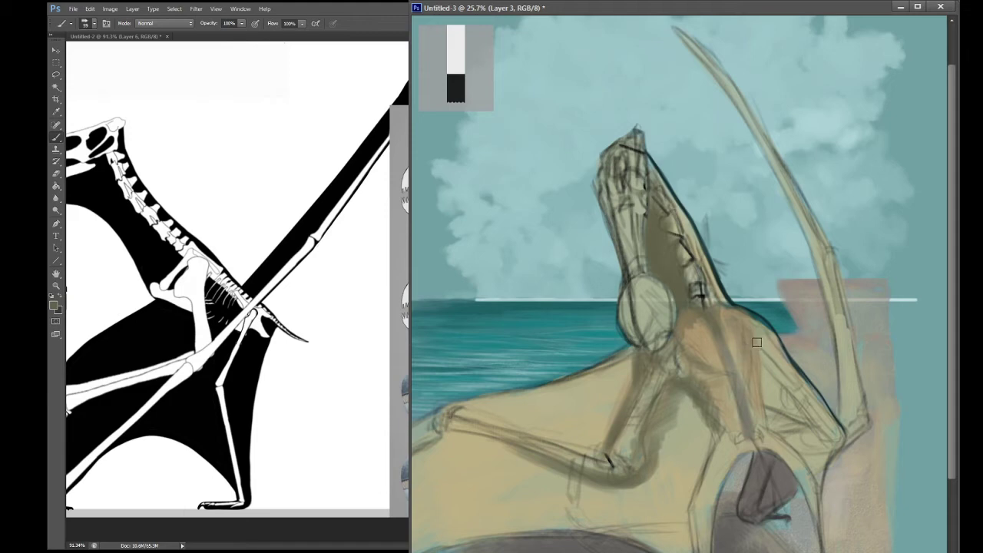
# Step: Shade the other upper arm and the area beside the torso, and darken the wing membrane around the near arm in olive
pyautogui.moveTo(757, 343)
pyautogui.mouseDown()
pyautogui.moveTo(767, 371)
pyautogui.moveTo(774, 358)
pyautogui.moveTo(782, 394)
pyautogui.moveTo(795, 407)
pyautogui.moveTo(796, 394)
pyautogui.moveTo(806, 399)
pyautogui.moveTo(829, 436)
pyautogui.mouseUp()
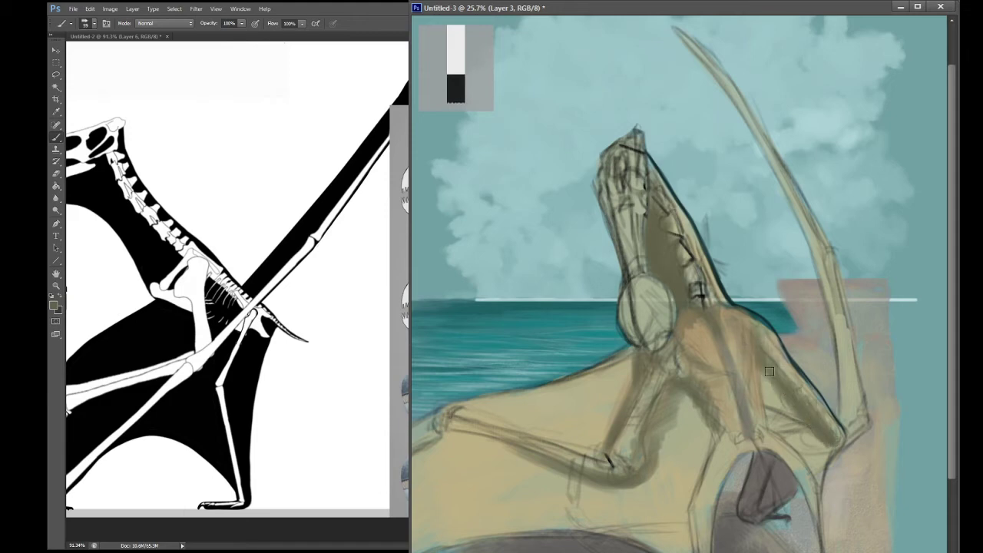
pyautogui.moveTo(768, 373)
pyautogui.mouseDown()
pyautogui.moveTo(777, 430)
pyautogui.moveTo(791, 446)
pyautogui.moveTo(800, 415)
pyautogui.moveTo(814, 449)
pyautogui.mouseUp()
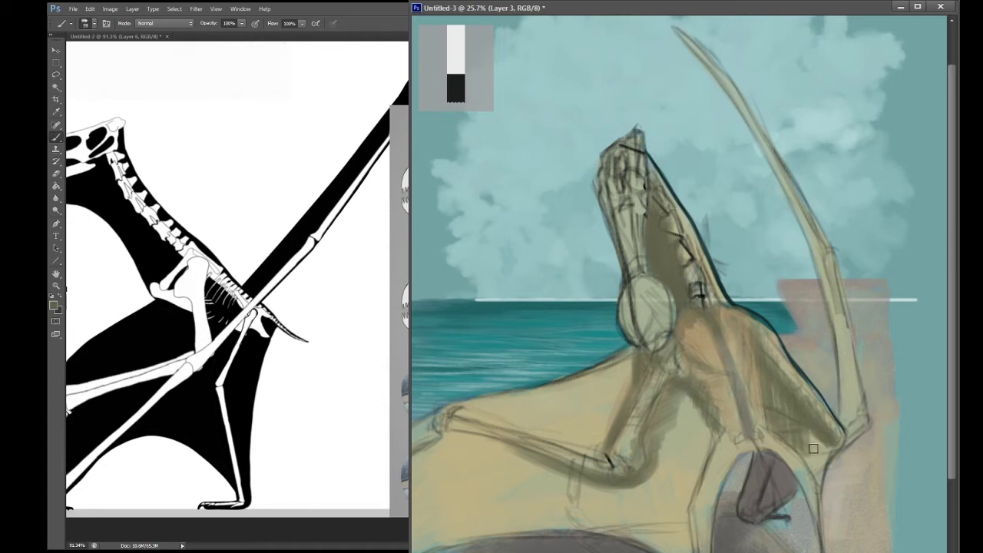
pyautogui.scroll(-1, 813, 448)
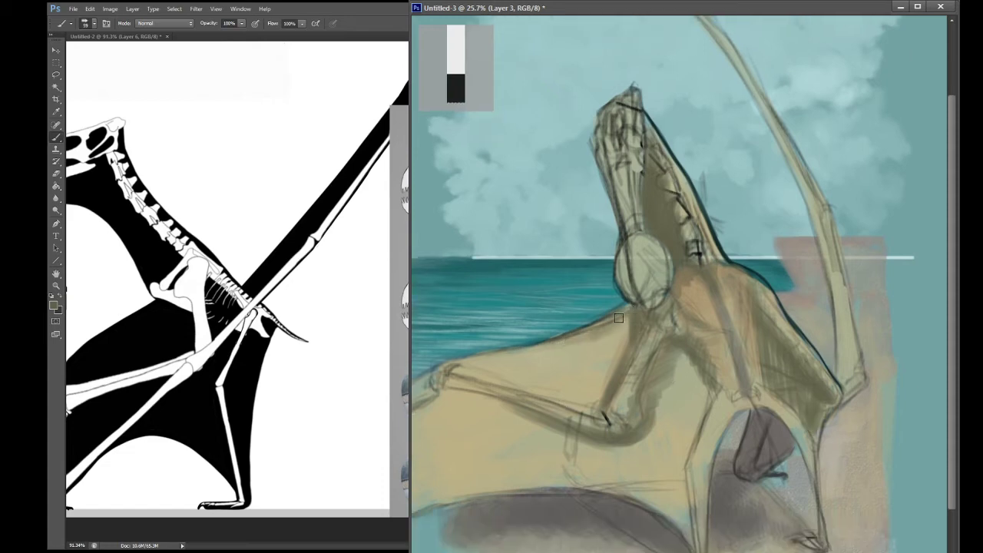
pyautogui.moveTo(556, 352)
pyautogui.mouseDown()
pyautogui.moveTo(578, 341)
pyautogui.moveTo(582, 385)
pyautogui.moveTo(608, 416)
pyautogui.moveTo(625, 340)
pyautogui.moveTo(604, 399)
pyautogui.moveTo(609, 386)
pyautogui.moveTo(653, 466)
pyautogui.moveTo(676, 479)
pyautogui.moveTo(693, 417)
pyautogui.moveTo(688, 319)
pyautogui.moveTo(686, 347)
pyautogui.moveTo(718, 333)
pyautogui.mouseUp()
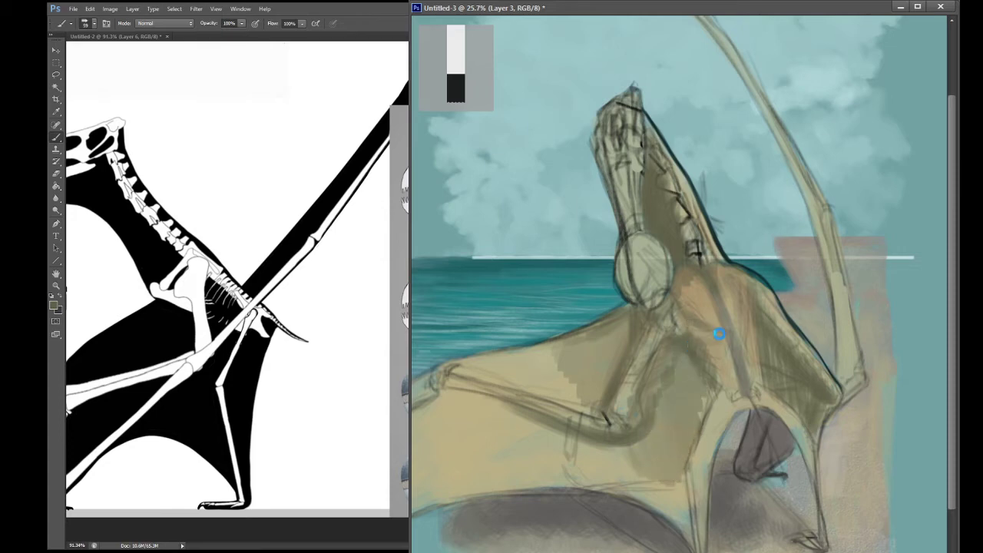
pyautogui.moveTo(716, 411)
pyautogui.mouseDown()
pyautogui.moveTo(692, 465)
pyautogui.moveTo(694, 499)
pyautogui.mouseUp()
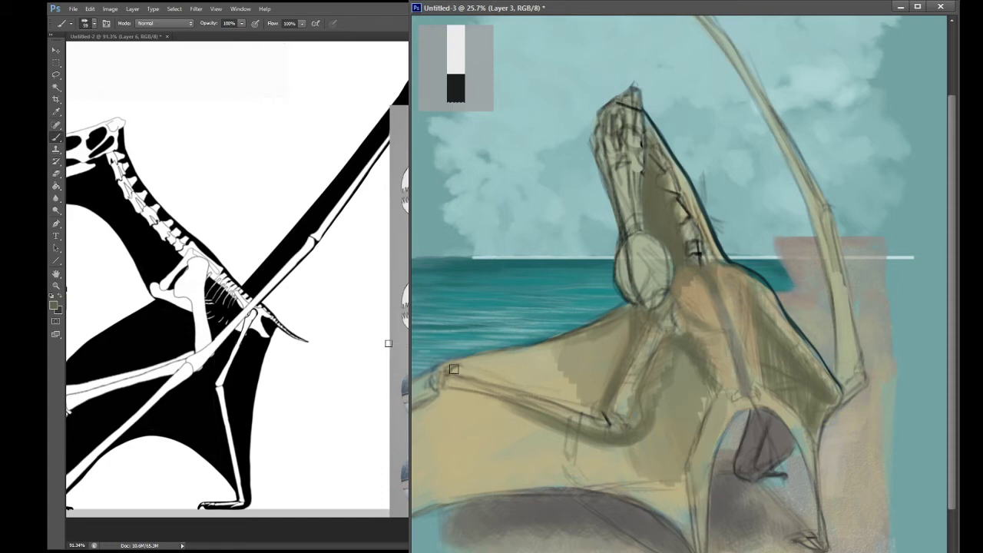
pyautogui.moveTo(454, 370)
pyautogui.mouseDown()
pyautogui.moveTo(548, 352)
pyautogui.moveTo(535, 382)
pyautogui.moveTo(539, 401)
pyautogui.moveTo(615, 415)
pyautogui.mouseUp()
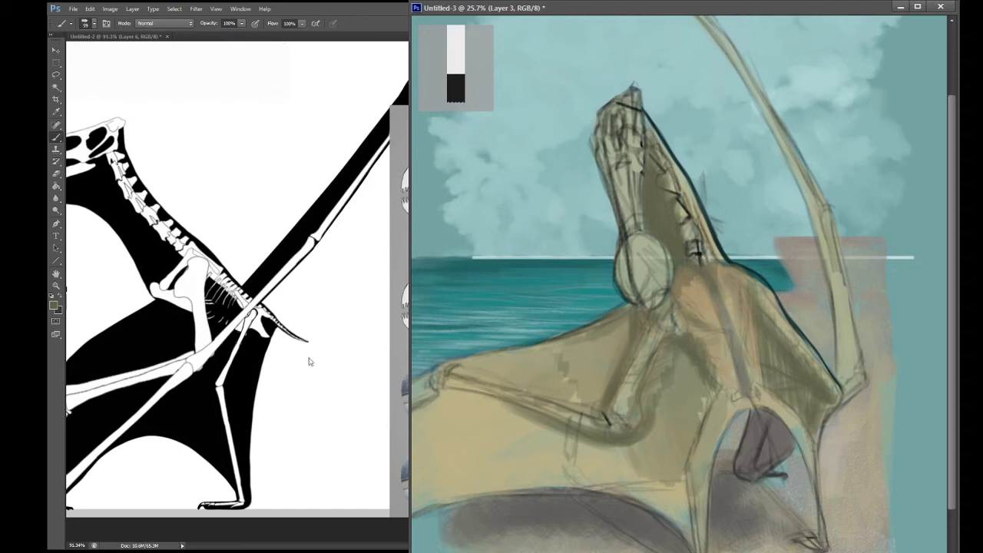
# Step: Choose a pale cream and add grainy highlights over the torso and neck with an enlarged textured brush
pyautogui.press('i')
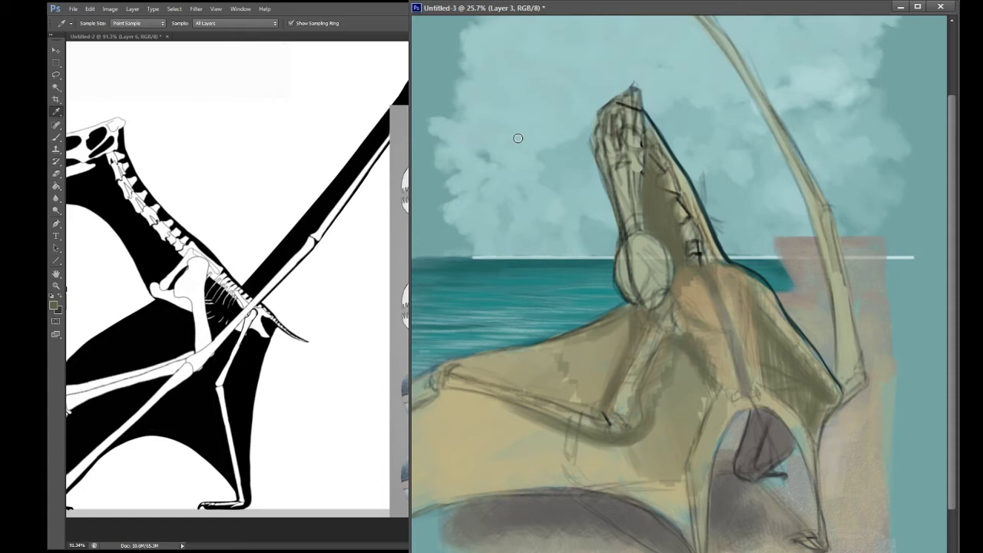
pyautogui.click(518, 138)
pyautogui.press('b')
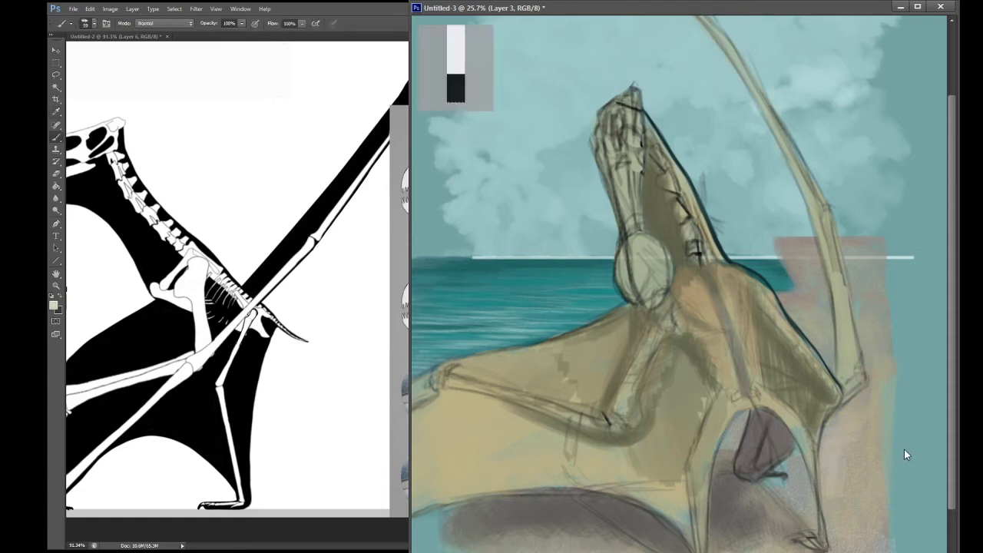
pyautogui.click(839, 504)
pyautogui.click(820, 488)
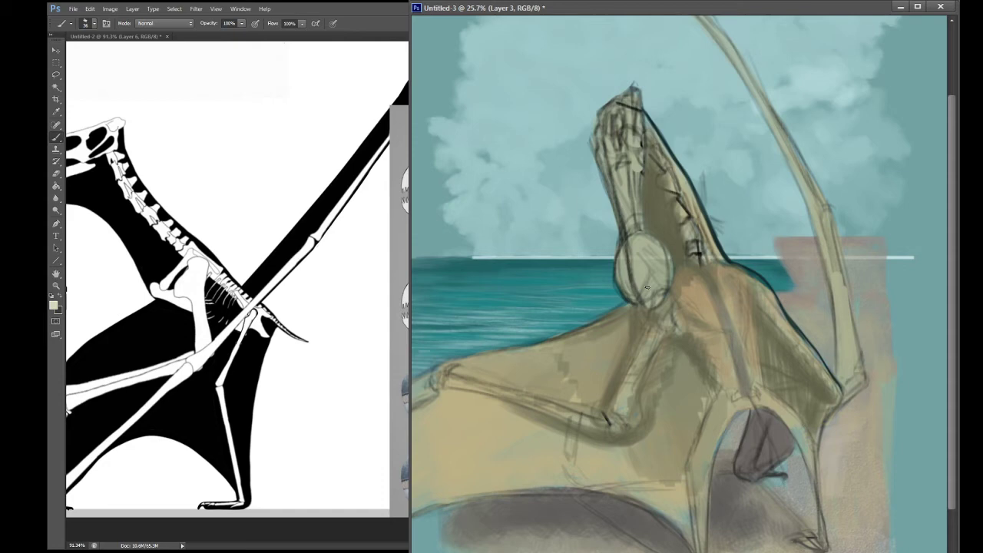
pyautogui.press(']')
pyautogui.press(']')
pyautogui.press(']')
pyautogui.press(']')
pyautogui.press(']')
pyautogui.press(']')
pyautogui.press(']')
pyautogui.press(']')
pyautogui.moveTo(684, 278)
pyautogui.mouseDown()
pyautogui.moveTo(692, 308)
pyautogui.moveTo(674, 315)
pyautogui.moveTo(697, 305)
pyautogui.moveTo(712, 334)
pyautogui.moveTo(719, 319)
pyautogui.moveTo(700, 281)
pyautogui.moveTo(739, 377)
pyautogui.moveTo(712, 274)
pyautogui.moveTo(754, 374)
pyautogui.moveTo(749, 294)
pyautogui.moveTo(724, 291)
pyautogui.moveTo(717, 308)
pyautogui.moveTo(739, 354)
pyautogui.moveTo(721, 317)
pyautogui.moveTo(734, 384)
pyautogui.mouseUp()
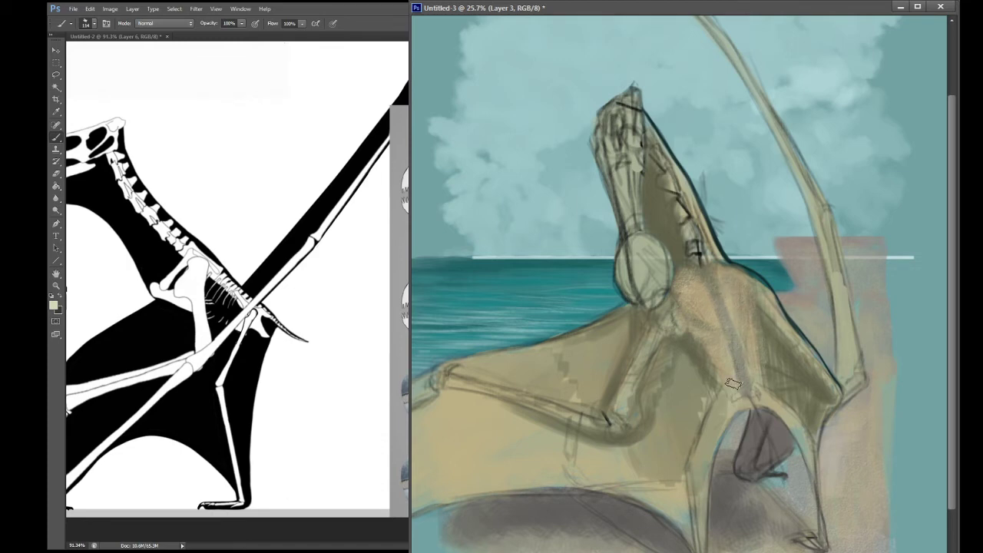
pyautogui.moveTo(734, 384); pyautogui.dragTo(669, 173)
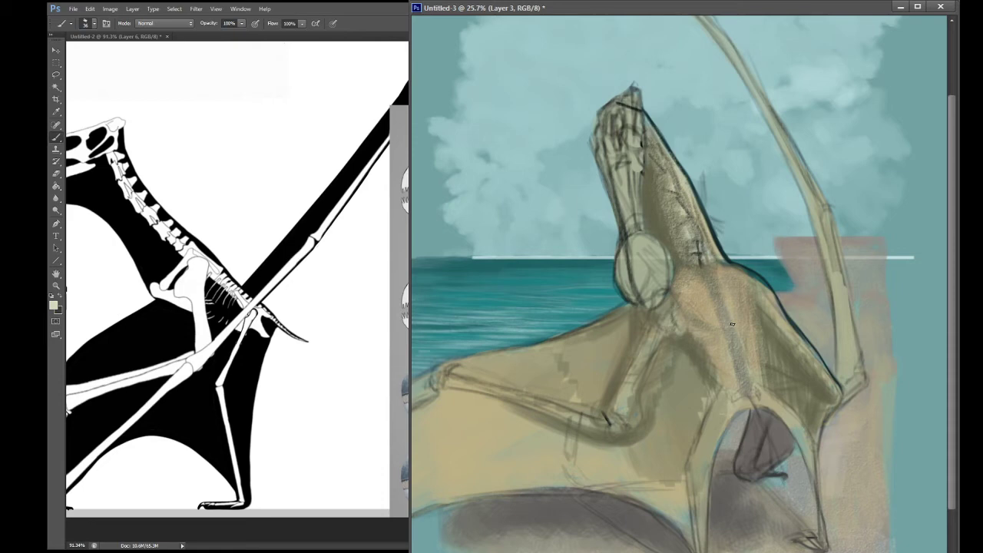
# Step: Rework the torso tones beside the back stripe and add speckled texture to the shaded wing membrane with a 166 px brush
pyautogui.moveTo(718, 296); pyautogui.dragTo(691, 334)
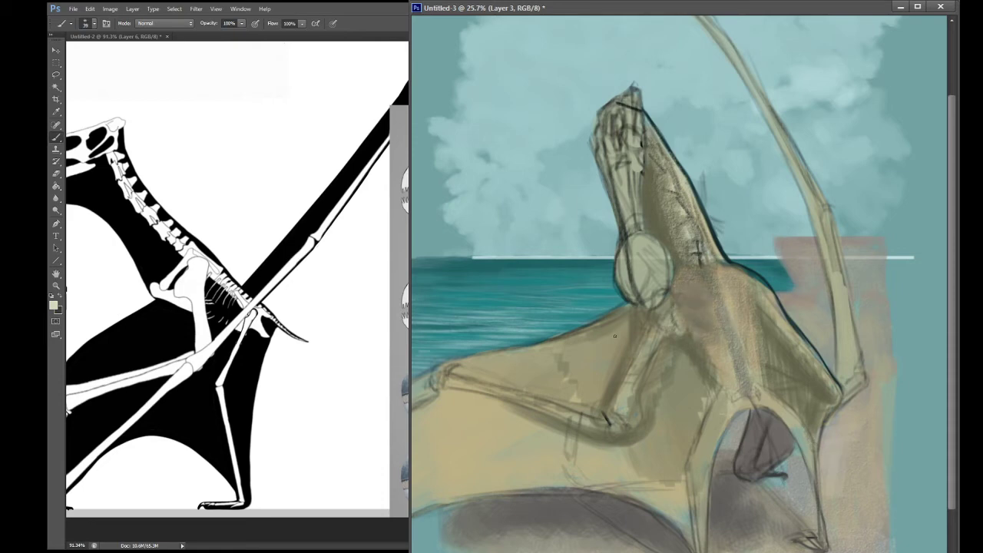
pyautogui.click(813, 362)
pyautogui.moveTo(579, 390); pyautogui.dragTo(569, 404)
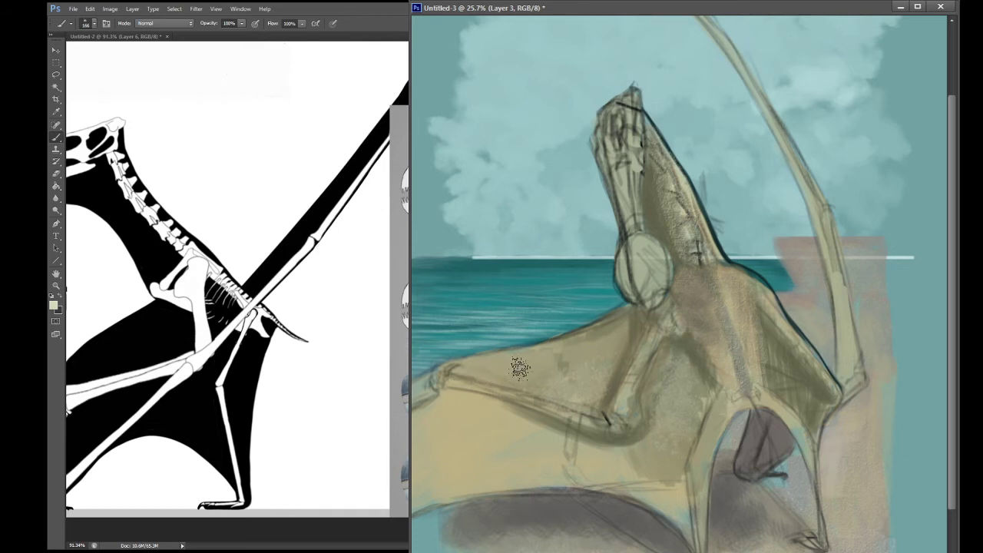
# Step: Speckle the near and far wing membranes, torso and neck with the grainy textured brush
pyautogui.moveTo(520, 369); pyautogui.dragTo(607, 338)
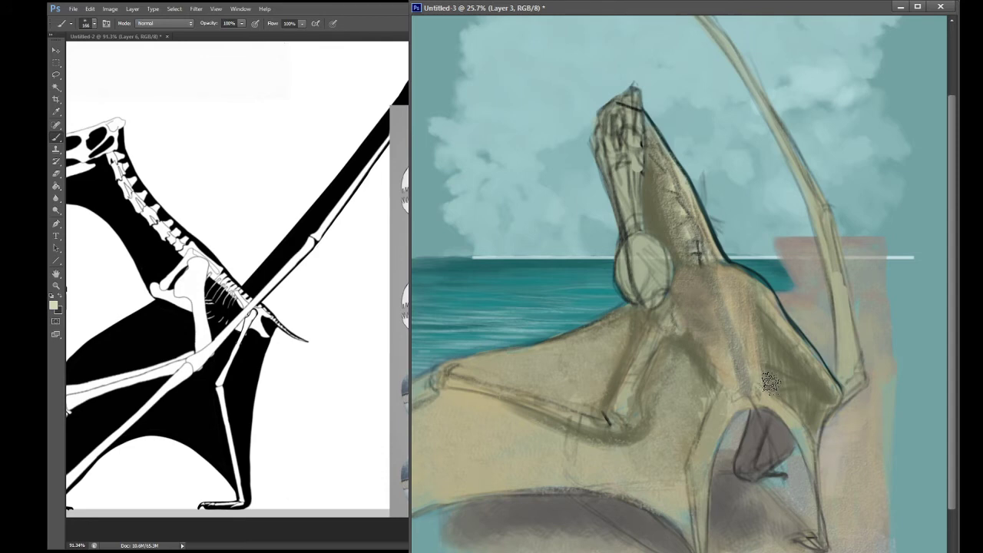
pyautogui.moveTo(770, 381); pyautogui.dragTo(818, 342)
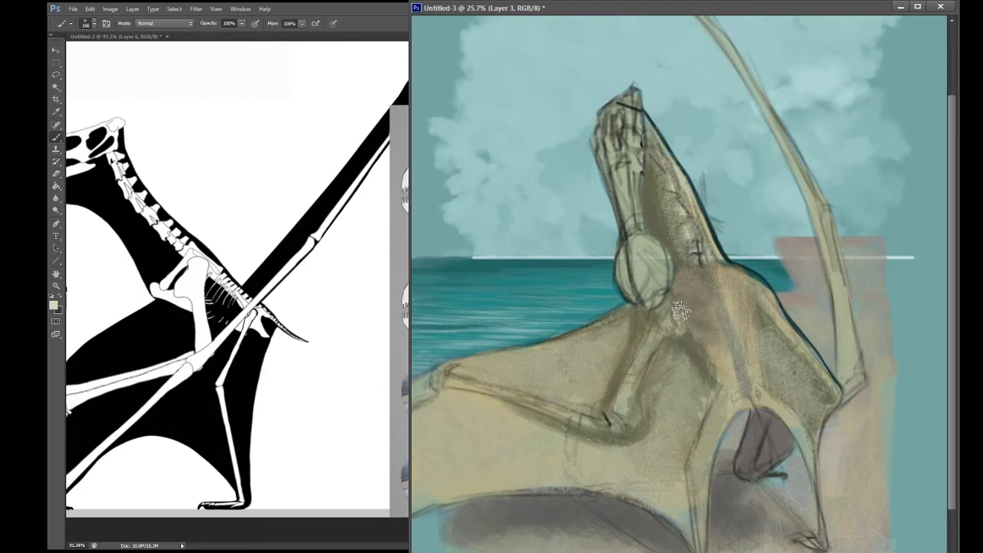
pyautogui.moveTo(648, 346)
pyautogui.mouseDown()
pyautogui.moveTo(636, 395)
pyautogui.moveTo(653, 339)
pyautogui.mouseUp()
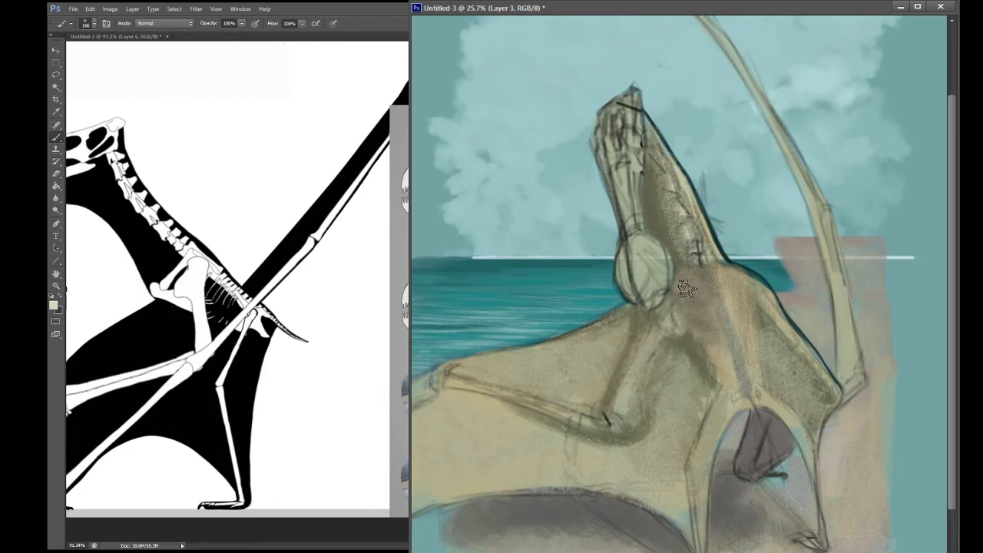
pyautogui.moveTo(692, 290)
pyautogui.mouseDown()
pyautogui.moveTo(706, 326)
pyautogui.moveTo(734, 289)
pyautogui.moveTo(730, 282)
pyautogui.moveTo(716, 308)
pyautogui.mouseUp()
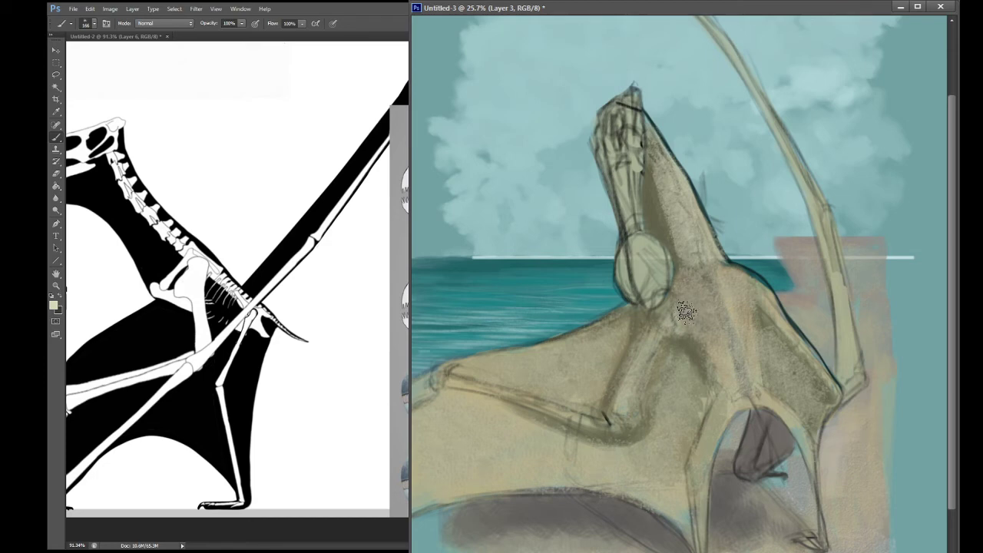
# Step: Switch to a smooth brush and blend a soft pale highlight across the upper torso between the shoulders
pyautogui.moveTo(619, 355); pyautogui.dragTo(576, 384)
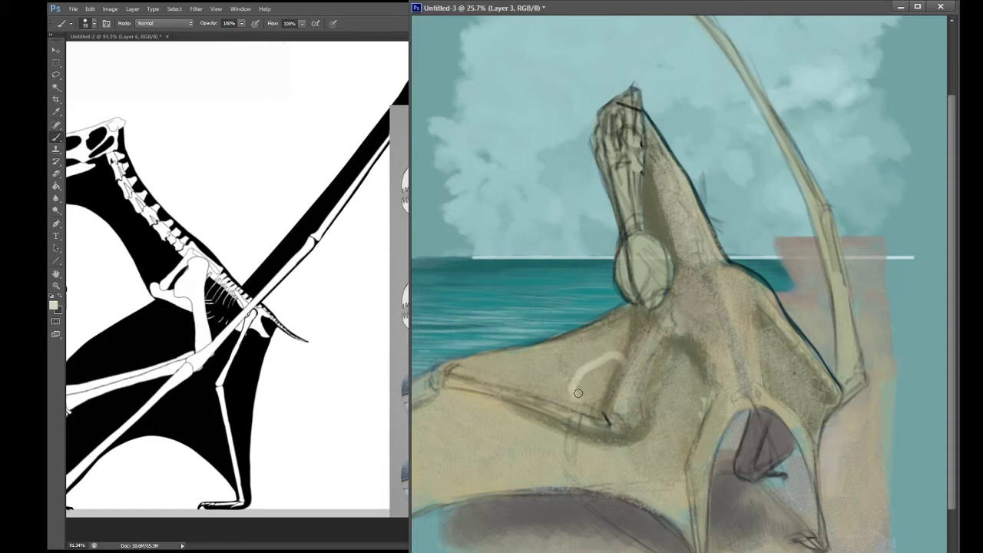
pyautogui.hotkey('ctrl', 'z')
pyautogui.moveTo(705, 308)
pyautogui.mouseDown()
pyautogui.moveTo(702, 277)
pyautogui.moveTo(724, 330)
pyautogui.moveTo(731, 289)
pyautogui.moveTo(754, 303)
pyautogui.moveTo(742, 287)
pyautogui.moveTo(697, 289)
pyautogui.moveTo(681, 304)
pyautogui.moveTo(704, 297)
pyautogui.moveTo(700, 252)
pyautogui.moveTo(717, 308)
pyautogui.moveTo(702, 279)
pyautogui.moveTo(724, 297)
pyautogui.mouseUp()
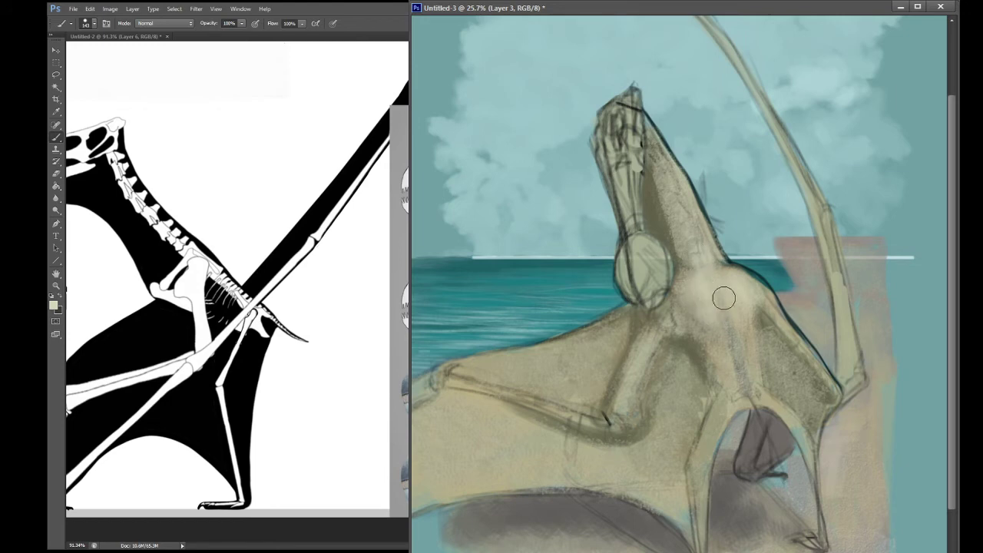
pyautogui.click(774, 325)
# Step: Paint smooth pale highlights along the neck, from below the head down to the shoulders, with a smaller brush
pyautogui.moveTo(670, 169); pyautogui.dragTo(704, 270)
pyautogui.moveTo(682, 199); pyautogui.dragTo(707, 280)
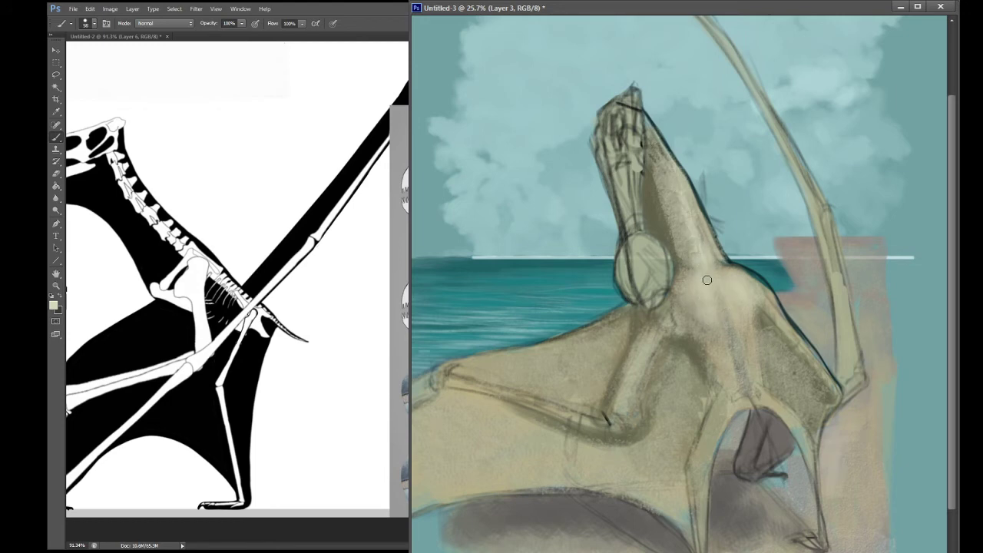
pyautogui.moveTo(692, 219); pyautogui.dragTo(713, 285)
pyautogui.moveTo(682, 192)
pyautogui.mouseDown()
pyautogui.moveTo(712, 281)
pyautogui.moveTo(688, 239)
pyautogui.moveTo(695, 273)
pyautogui.mouseUp()
pyautogui.moveTo(676, 195); pyautogui.dragTo(699, 270)
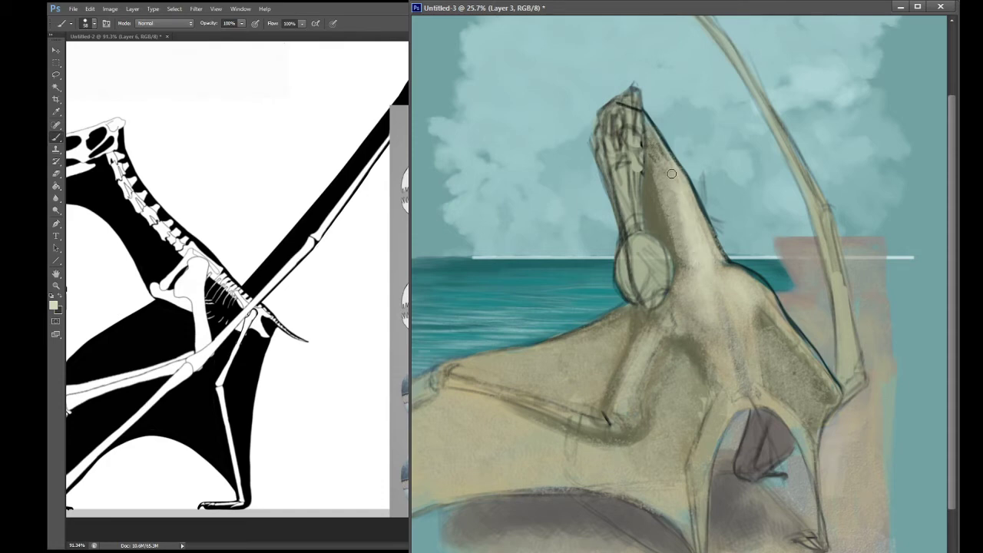
pyautogui.moveTo(647, 132)
pyautogui.mouseDown()
pyautogui.moveTo(656, 158)
pyautogui.moveTo(646, 120)
pyautogui.moveTo(682, 206)
pyautogui.mouseUp()
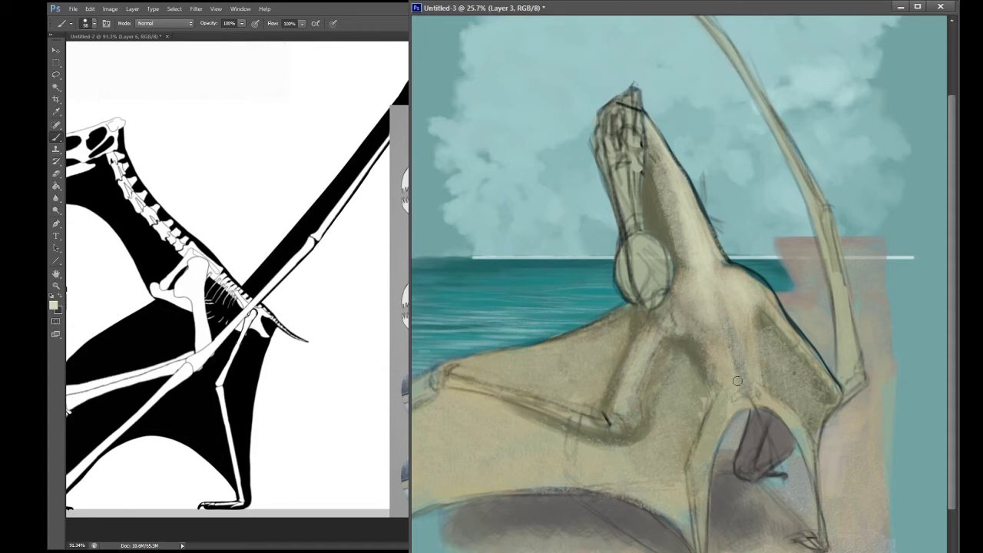
# Step: Add pale strokes along both sides of the lower back and on the membrane beside the near upper arm
pyautogui.moveTo(723, 382); pyautogui.dragTo(726, 361)
pyautogui.moveTo(744, 364); pyautogui.dragTo(751, 318)
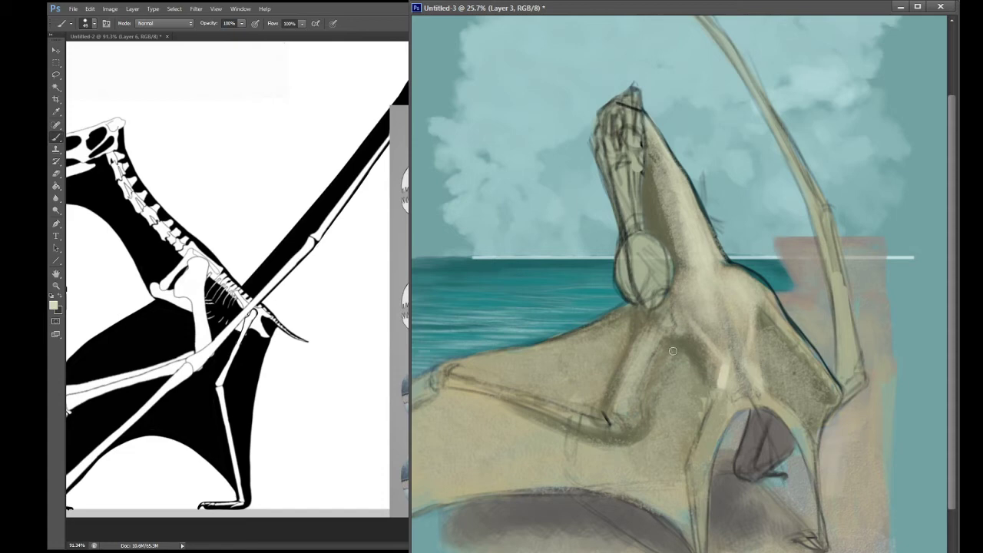
pyautogui.moveTo(657, 364)
pyautogui.mouseDown()
pyautogui.moveTo(670, 329)
pyautogui.moveTo(676, 341)
pyautogui.moveTo(695, 331)
pyautogui.mouseUp()
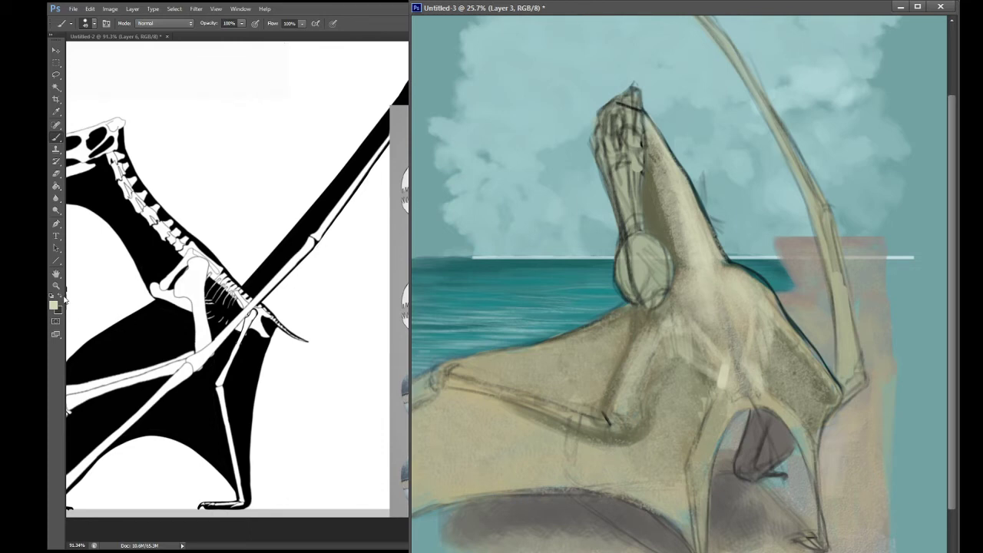
# Step: Choose a dark blue-grey and paint a shadow patch on the wing membrane below the head, beside the near shoulder
pyautogui.press('i')
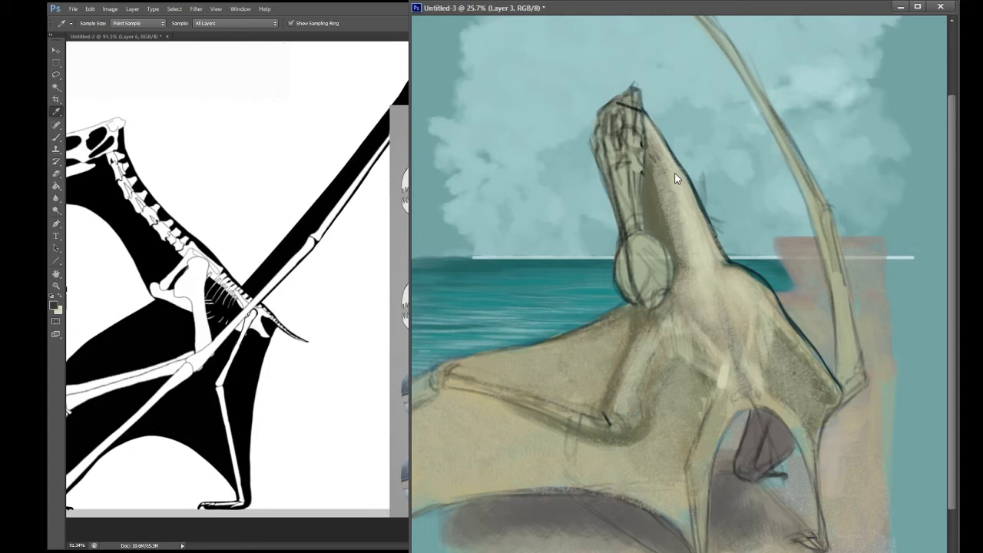
pyautogui.press('b')
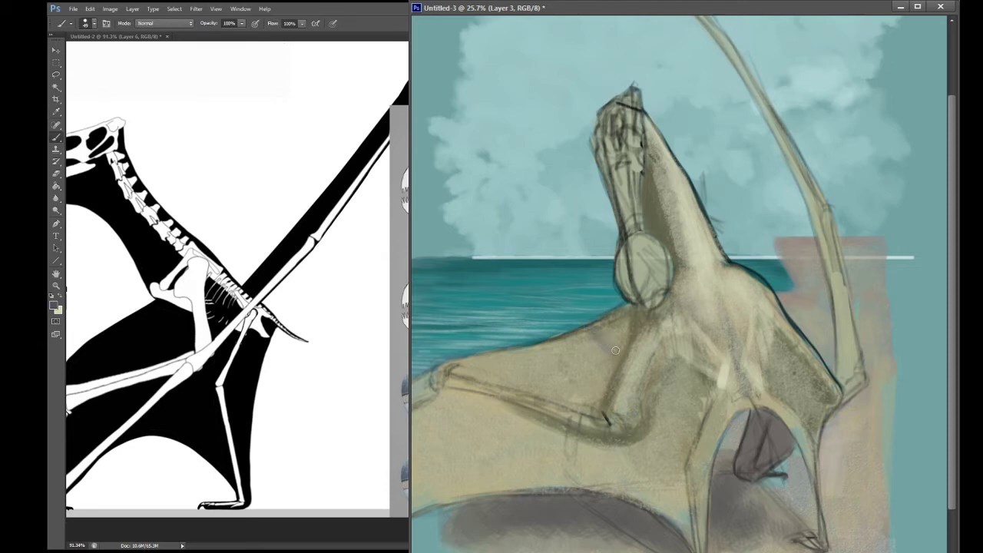
pyautogui.moveTo(617, 340)
pyautogui.mouseDown()
pyautogui.moveTo(639, 307)
pyautogui.moveTo(606, 322)
pyautogui.moveTo(631, 302)
pyautogui.moveTo(628, 341)
pyautogui.moveTo(646, 339)
pyautogui.mouseUp()
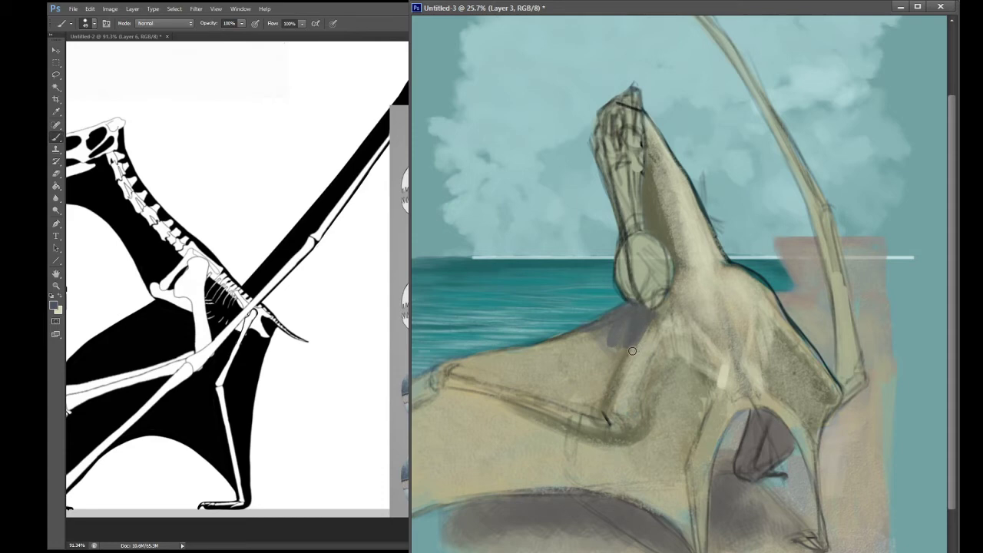
# Step: Choose a warm light cream and paint bright highlights over the upper torso and shoulders with a rough-edged textured brush
pyautogui.click(60, 296)
pyautogui.press('i')
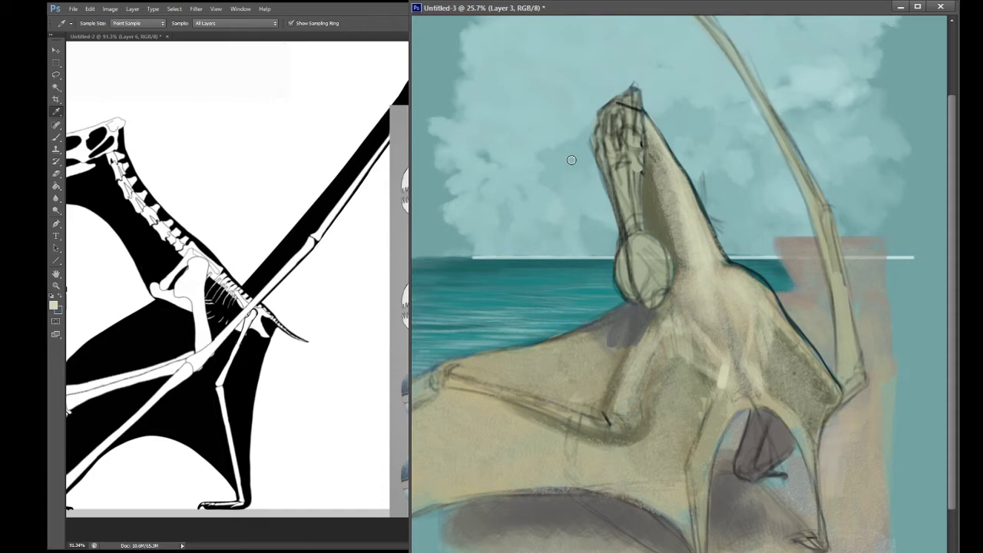
pyautogui.press('b')
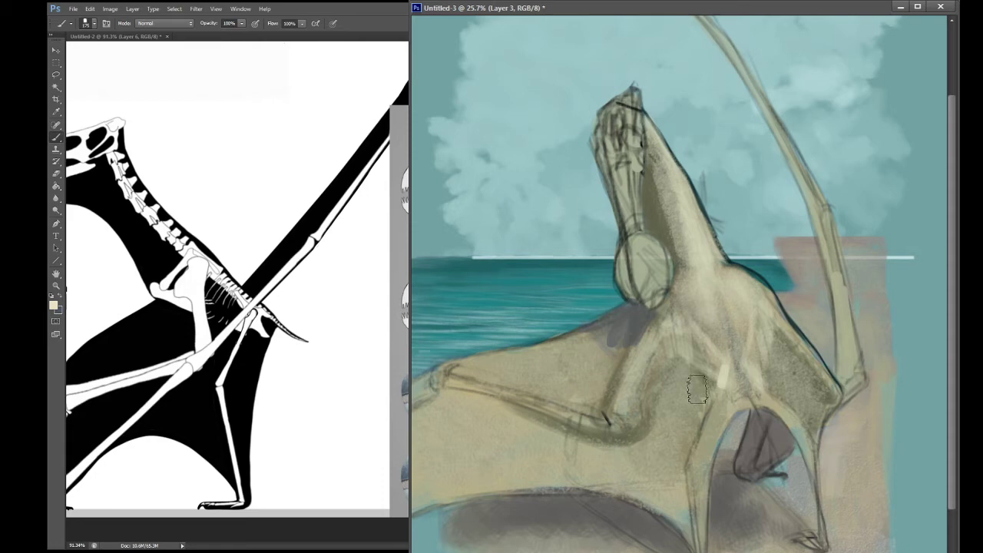
pyautogui.moveTo(691, 301)
pyautogui.mouseDown()
pyautogui.moveTo(702, 290)
pyautogui.moveTo(691, 295)
pyautogui.moveTo(709, 297)
pyautogui.moveTo(693, 278)
pyautogui.moveTo(699, 304)
pyautogui.moveTo(717, 307)
pyautogui.moveTo(745, 292)
pyautogui.moveTo(702, 264)
pyautogui.mouseUp()
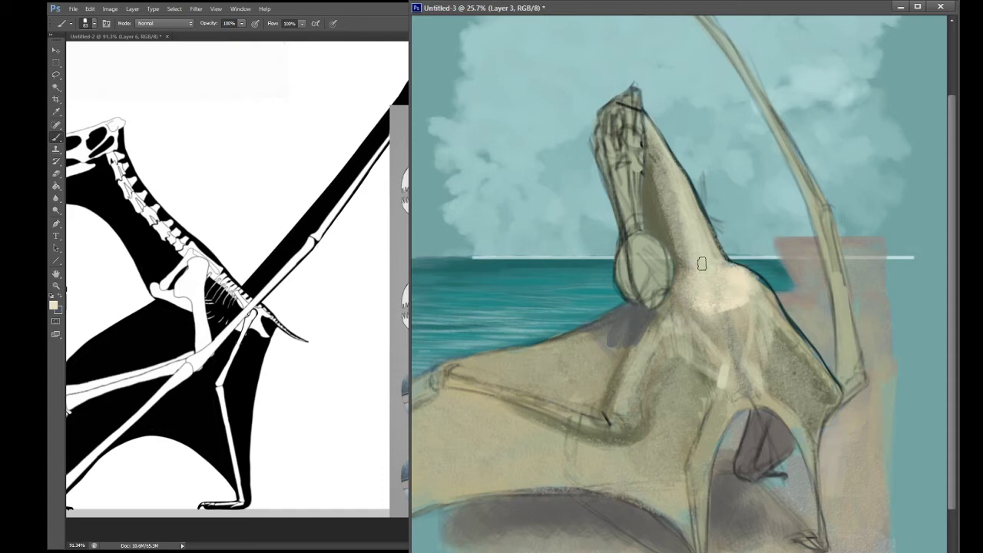
pyautogui.moveTo(705, 311); pyautogui.dragTo(683, 315)
pyautogui.moveTo(731, 306)
pyautogui.mouseDown()
pyautogui.moveTo(736, 325)
pyautogui.moveTo(738, 305)
pyautogui.moveTo(753, 303)
pyautogui.moveTo(747, 283)
pyautogui.moveTo(731, 283)
pyautogui.mouseUp()
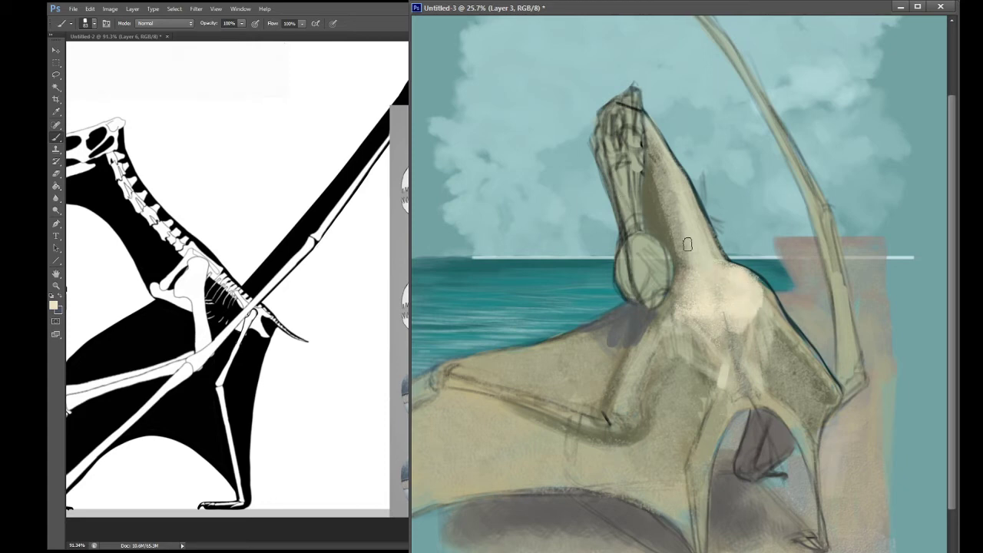
# Step: Extend the cream highlights down the lower back, along the near upper arm to the elbow, and onto the far shoulder
pyautogui.moveTo(697, 341)
pyautogui.mouseDown()
pyautogui.moveTo(697, 309)
pyautogui.moveTo(730, 366)
pyautogui.mouseUp()
pyautogui.moveTo(715, 324); pyautogui.dragTo(732, 372)
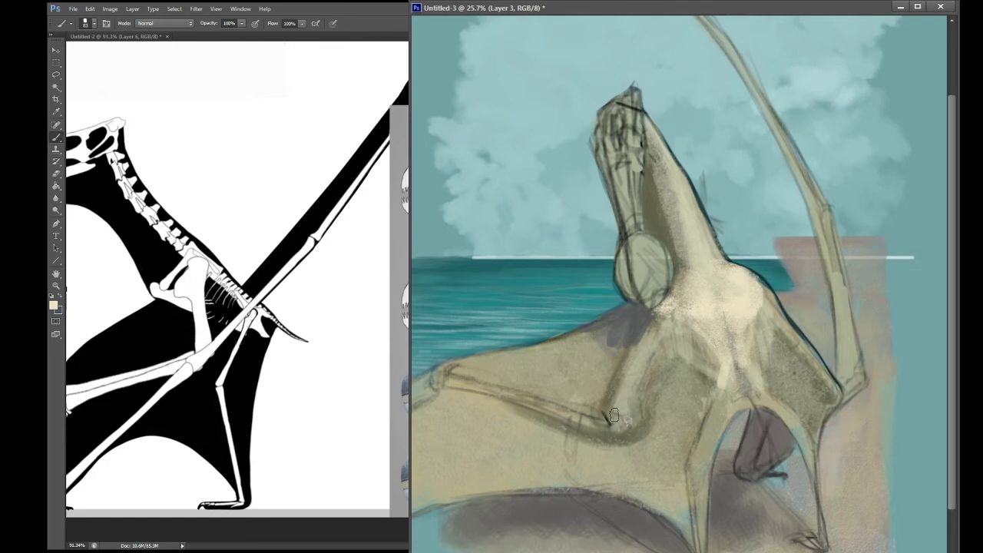
pyautogui.moveTo(616, 419)
pyautogui.mouseDown()
pyautogui.moveTo(609, 426)
pyautogui.moveTo(623, 429)
pyautogui.moveTo(607, 430)
pyautogui.moveTo(633, 388)
pyautogui.moveTo(622, 423)
pyautogui.moveTo(658, 338)
pyautogui.moveTo(624, 429)
pyautogui.moveTo(660, 341)
pyautogui.moveTo(635, 387)
pyautogui.moveTo(640, 408)
pyautogui.moveTo(621, 423)
pyautogui.moveTo(625, 415)
pyautogui.mouseUp()
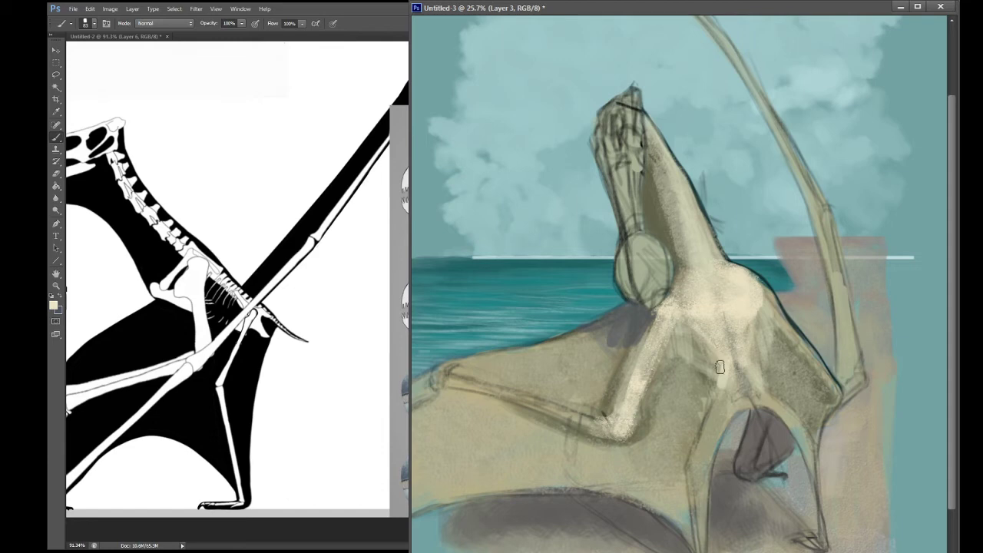
pyautogui.moveTo(764, 311)
pyautogui.mouseDown()
pyautogui.moveTo(750, 282)
pyautogui.moveTo(760, 298)
pyautogui.moveTo(754, 284)
pyautogui.moveTo(754, 314)
pyautogui.mouseUp()
pyautogui.moveTo(647, 335); pyautogui.dragTo(681, 312)
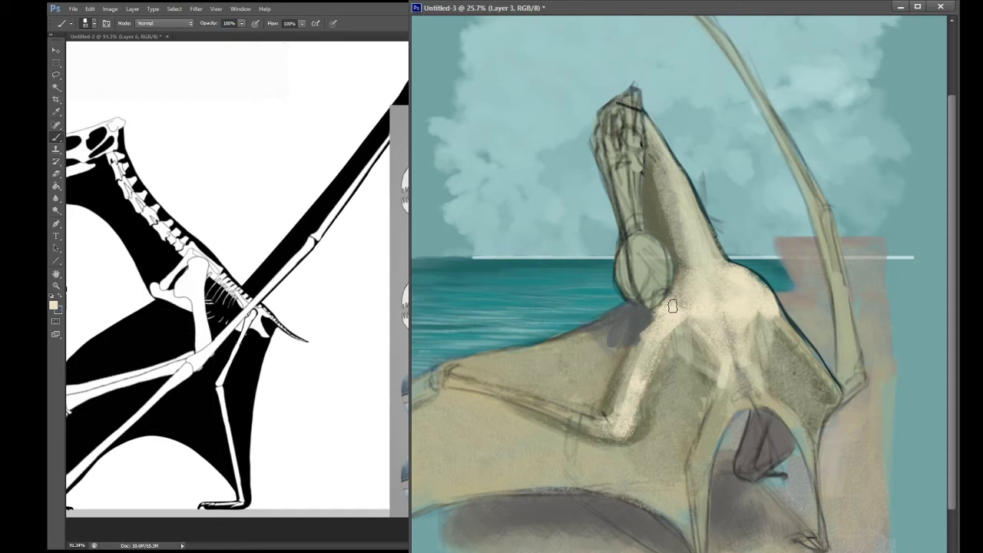
# Step: Reduce the textured brush size and paint grainy cream highlights along the neck from the head to the shoulders
pyautogui.press('[')
pyautogui.press('[')
pyautogui.moveTo(649, 123)
pyautogui.mouseDown()
pyautogui.moveTo(666, 156)
pyautogui.moveTo(660, 142)
pyautogui.mouseUp()
pyautogui.moveTo(648, 127); pyautogui.dragTo(689, 246)
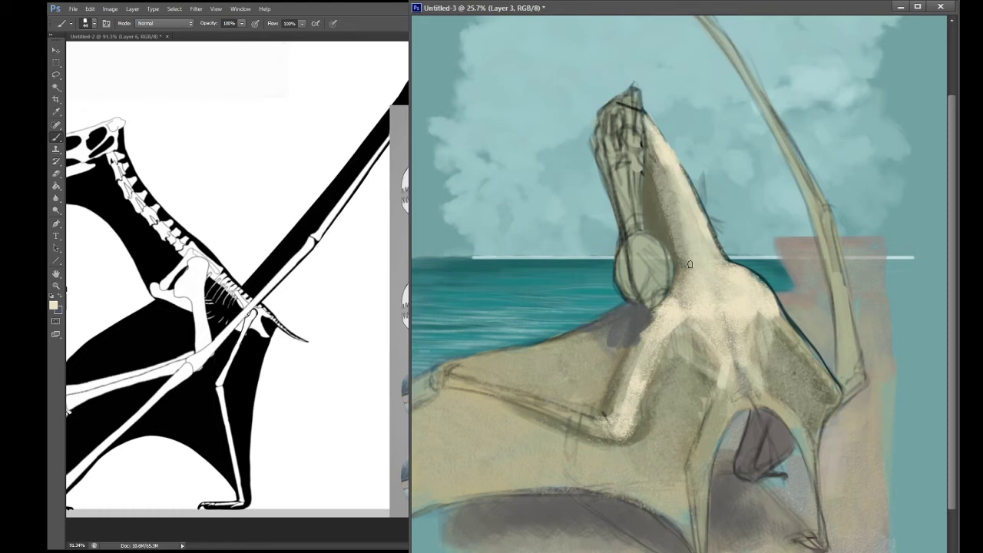
pyautogui.moveTo(689, 264)
pyautogui.mouseDown()
pyautogui.moveTo(704, 264)
pyautogui.moveTo(706, 248)
pyautogui.mouseUp()
pyautogui.moveTo(688, 235); pyautogui.dragTo(671, 161)
pyautogui.moveTo(691, 213)
pyautogui.mouseDown()
pyautogui.moveTo(668, 189)
pyautogui.moveTo(655, 157)
pyautogui.mouseUp()
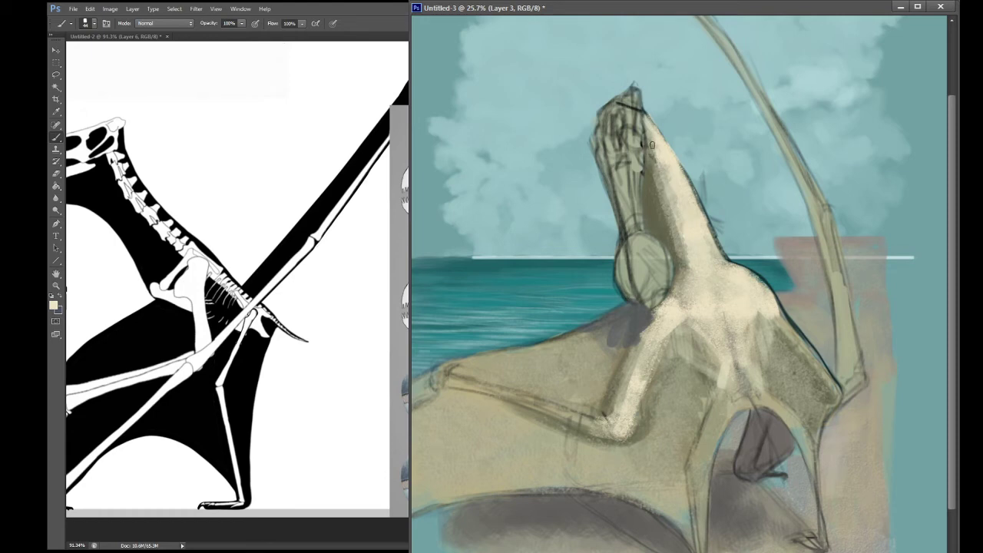
pyautogui.moveTo(651, 144); pyautogui.dragTo(673, 227)
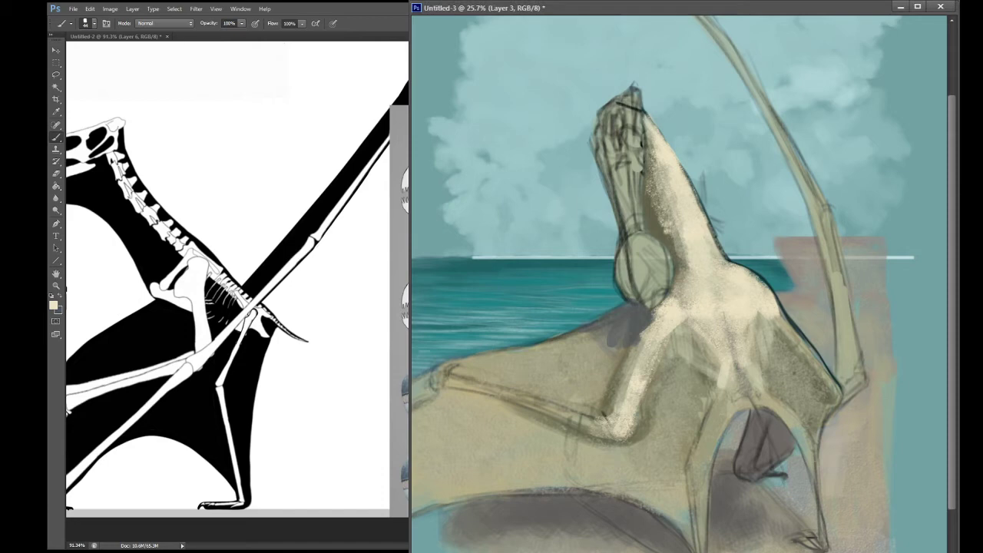
# Step: Choose an orange-ochre and tint the shoulders, near upper arm, lower back and adjoining wing membranes, enlarging the textured brush for the broad areas
pyautogui.press('i')
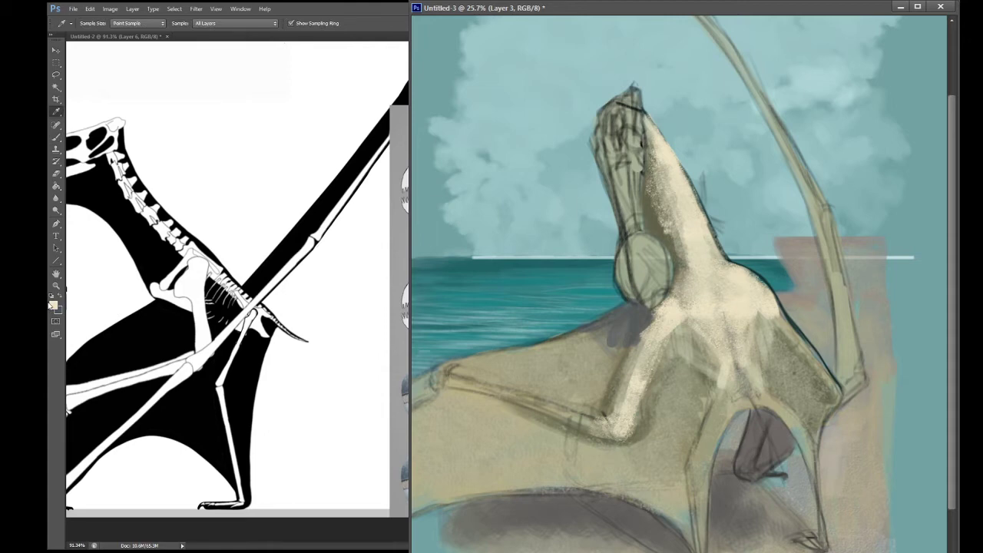
pyautogui.click(662, 160)
pyautogui.press('b')
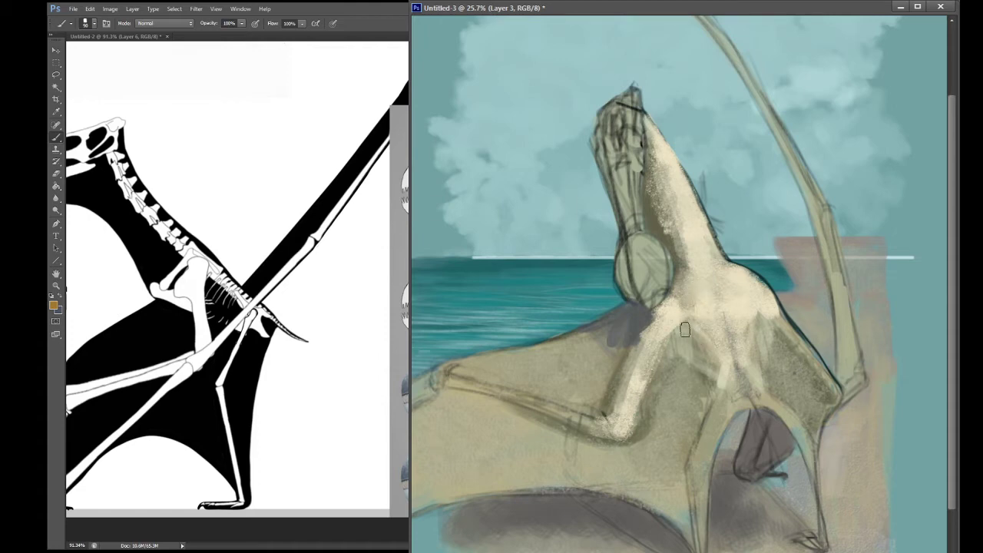
pyautogui.moveTo(678, 289); pyautogui.dragTo(655, 324)
pyautogui.moveTo(679, 287)
pyautogui.mouseDown()
pyautogui.moveTo(648, 330)
pyautogui.moveTo(654, 316)
pyautogui.moveTo(643, 327)
pyautogui.moveTo(637, 318)
pyautogui.moveTo(623, 327)
pyautogui.moveTo(623, 316)
pyautogui.moveTo(607, 326)
pyautogui.moveTo(632, 311)
pyautogui.moveTo(648, 317)
pyautogui.moveTo(611, 401)
pyautogui.moveTo(642, 354)
pyautogui.moveTo(653, 353)
pyautogui.moveTo(656, 366)
pyautogui.moveTo(632, 413)
pyautogui.moveTo(602, 431)
pyautogui.moveTo(626, 400)
pyautogui.moveTo(618, 431)
pyautogui.moveTo(637, 373)
pyautogui.moveTo(679, 324)
pyautogui.moveTo(681, 357)
pyautogui.moveTo(713, 345)
pyautogui.moveTo(730, 380)
pyautogui.mouseUp()
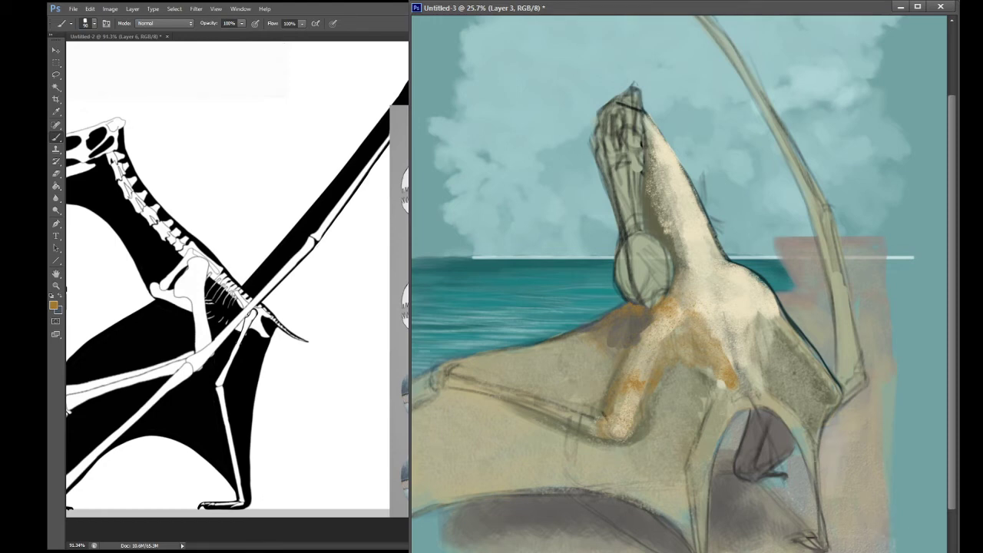
pyautogui.moveTo(620, 350)
pyautogui.mouseDown()
pyautogui.moveTo(596, 342)
pyautogui.moveTo(544, 366)
pyautogui.moveTo(631, 322)
pyautogui.moveTo(642, 328)
pyautogui.moveTo(613, 368)
pyautogui.moveTo(603, 411)
pyautogui.moveTo(610, 419)
pyautogui.moveTo(631, 407)
pyautogui.moveTo(629, 421)
pyautogui.moveTo(660, 405)
pyautogui.moveTo(668, 445)
pyautogui.mouseUp()
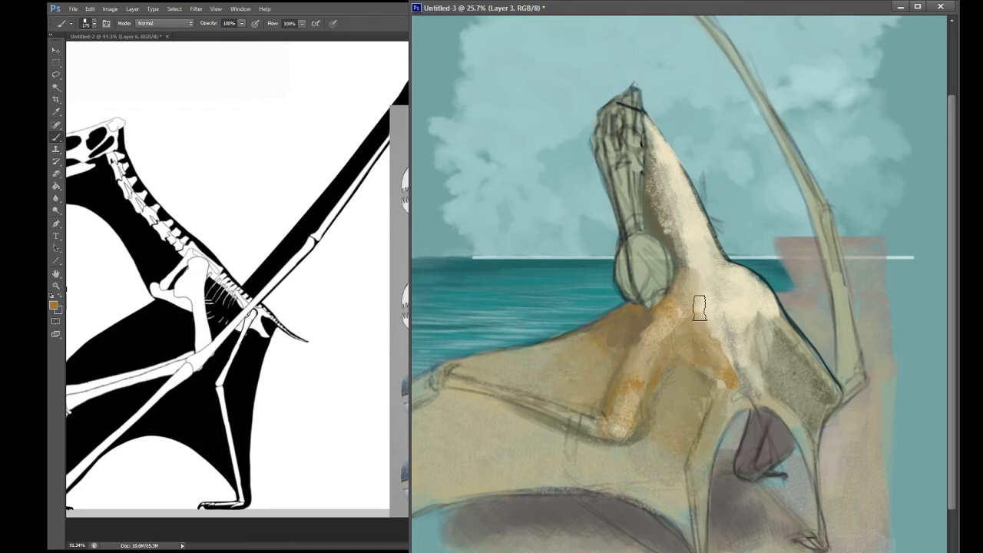
pyautogui.moveTo(717, 346); pyautogui.dragTo(778, 356)
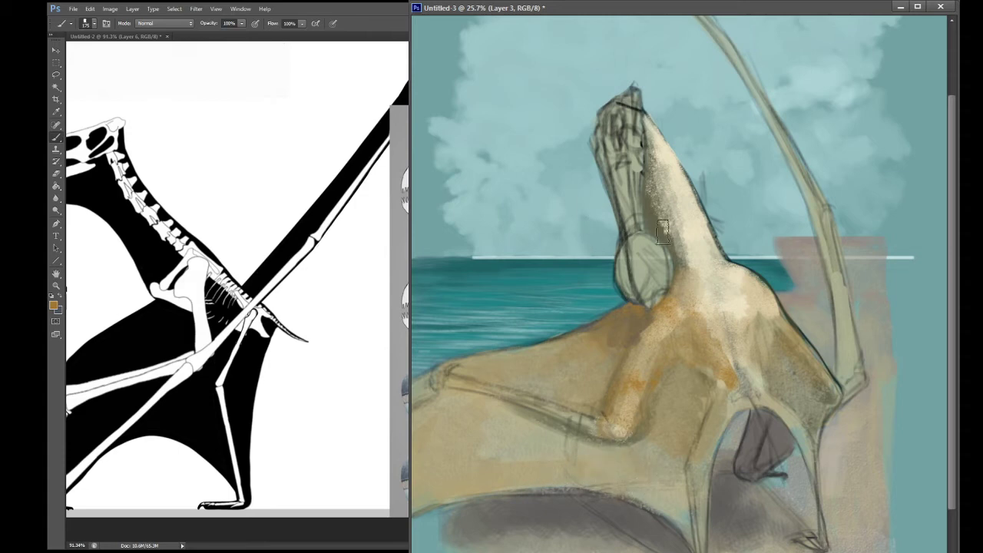
# Step: Reduce the brush size and tint the neck's shaded edge and the long raised wing finger with ochre
pyautogui.press('[')
pyautogui.press('[')
pyautogui.press('[')
pyautogui.press('[')
pyautogui.press('[')
pyautogui.press('[')
pyautogui.press('[')
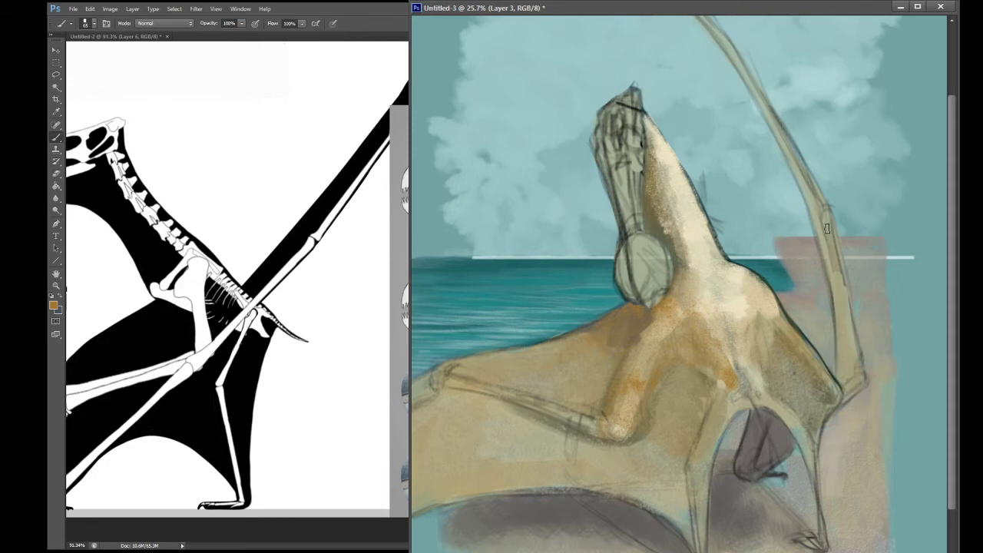
pyautogui.press('space')
pyautogui.moveTo(804, 333); pyautogui.dragTo(797, 420)
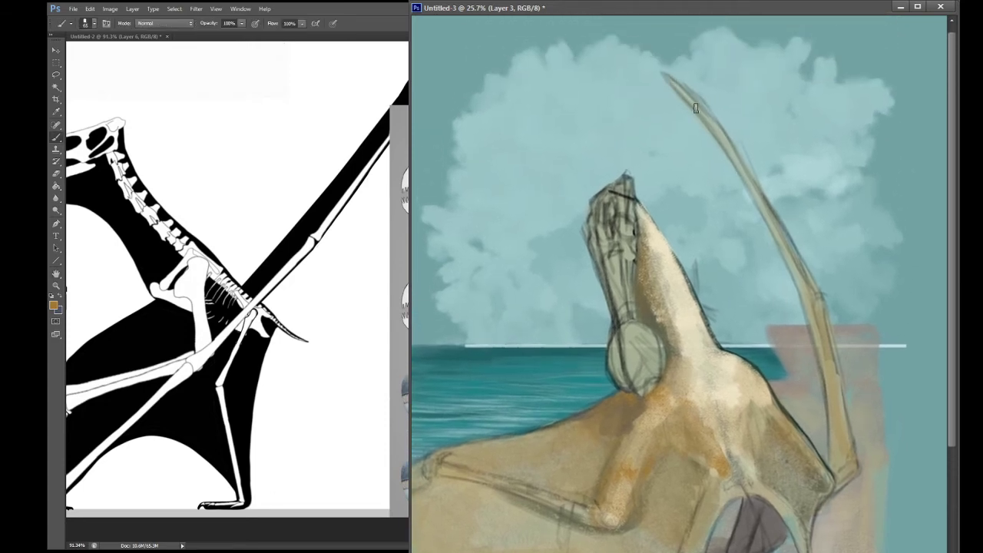
pyautogui.press('space')
pyautogui.moveTo(750, 347); pyautogui.dragTo(767, 265)
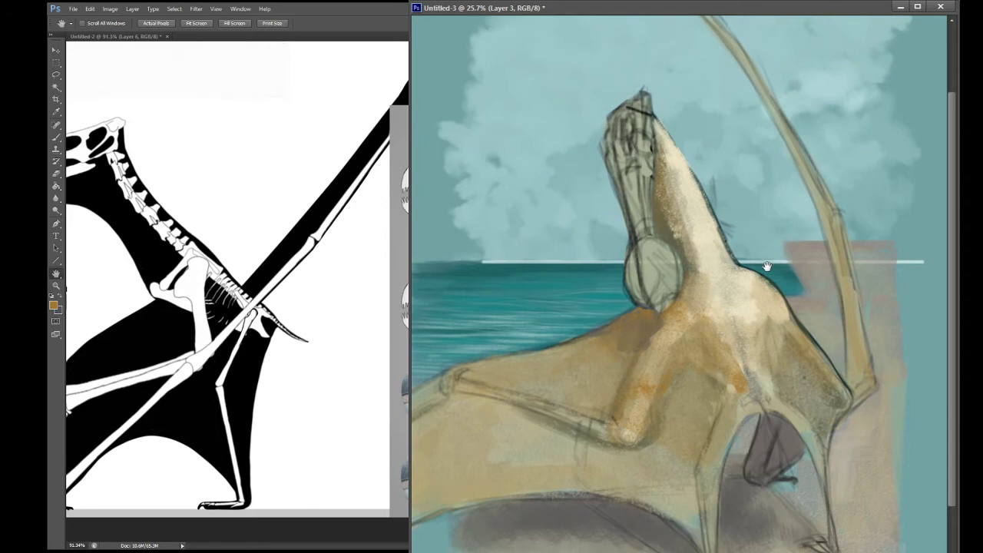
pyautogui.moveTo(694, 347)
pyautogui.mouseDown()
pyautogui.moveTo(706, 377)
pyautogui.moveTo(706, 343)
pyautogui.moveTo(696, 336)
pyautogui.mouseUp()
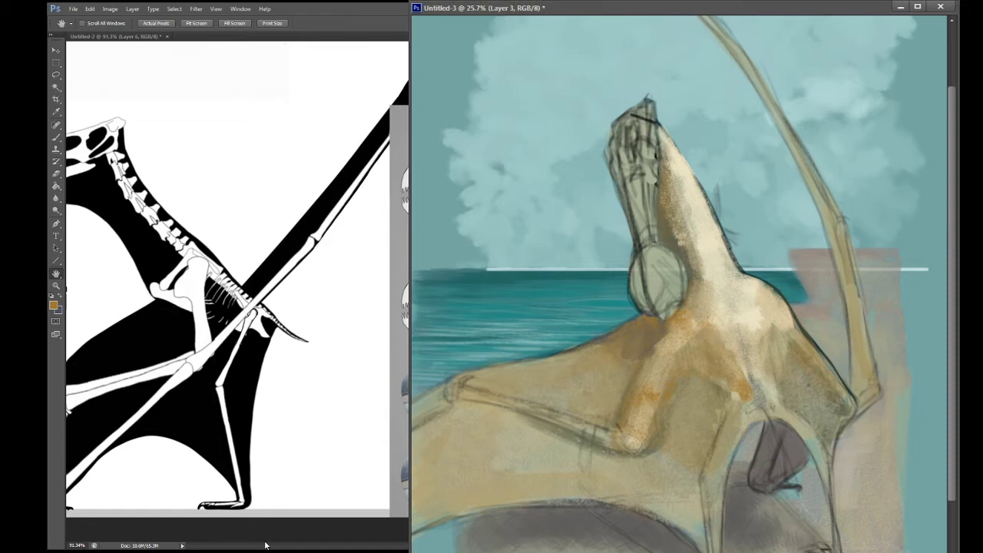
# Step: Choose a dark blue-grey and paint a deep shadow along the neck's edge beside the head
pyautogui.click(135, 551)
pyautogui.click(60, 300)
pyautogui.press('i')
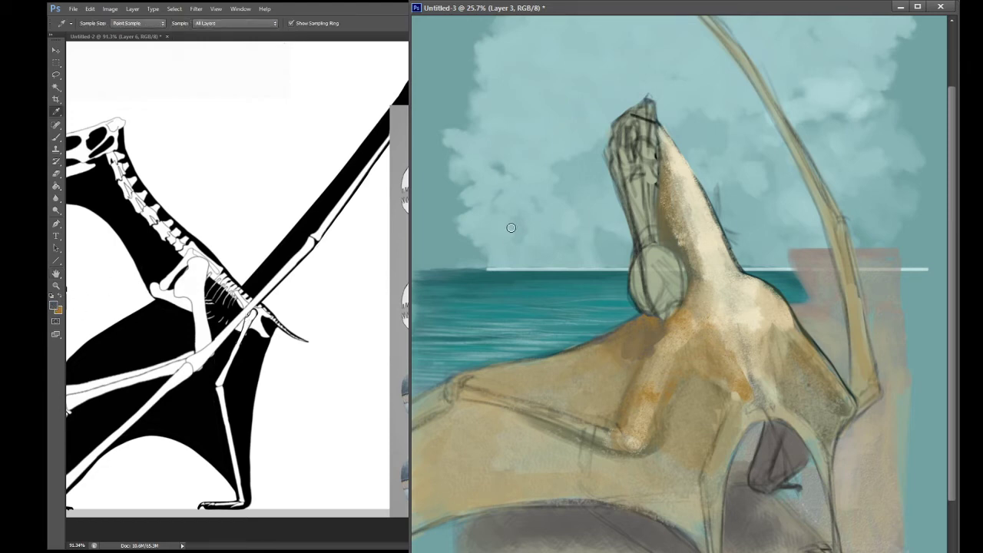
pyautogui.press('b')
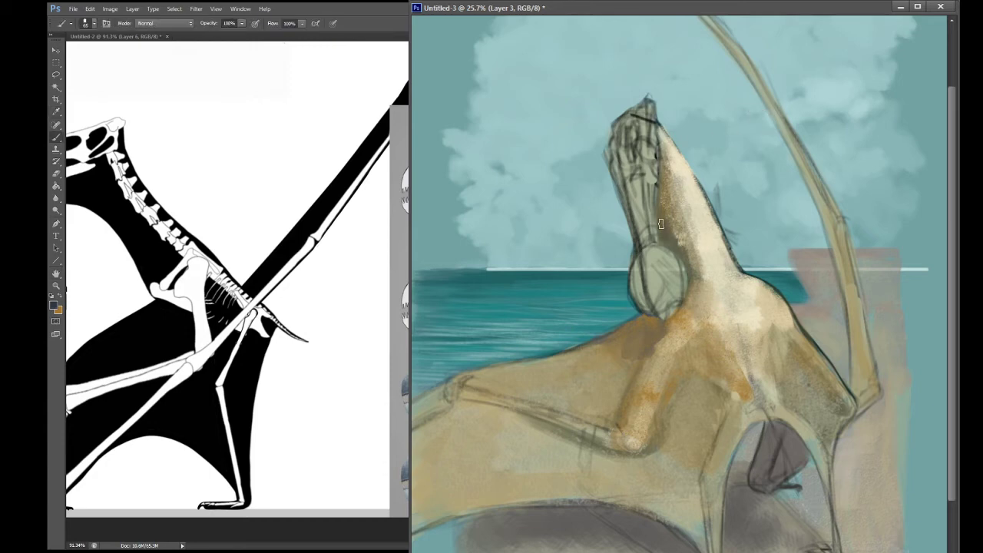
pyautogui.moveTo(660, 225)
pyautogui.mouseDown()
pyautogui.moveTo(659, 171)
pyautogui.moveTo(666, 244)
pyautogui.moveTo(690, 271)
pyautogui.mouseUp()
pyautogui.moveTo(665, 232)
pyautogui.mouseDown()
pyautogui.moveTo(660, 167)
pyautogui.moveTo(676, 248)
pyautogui.moveTo(670, 219)
pyautogui.mouseUp()
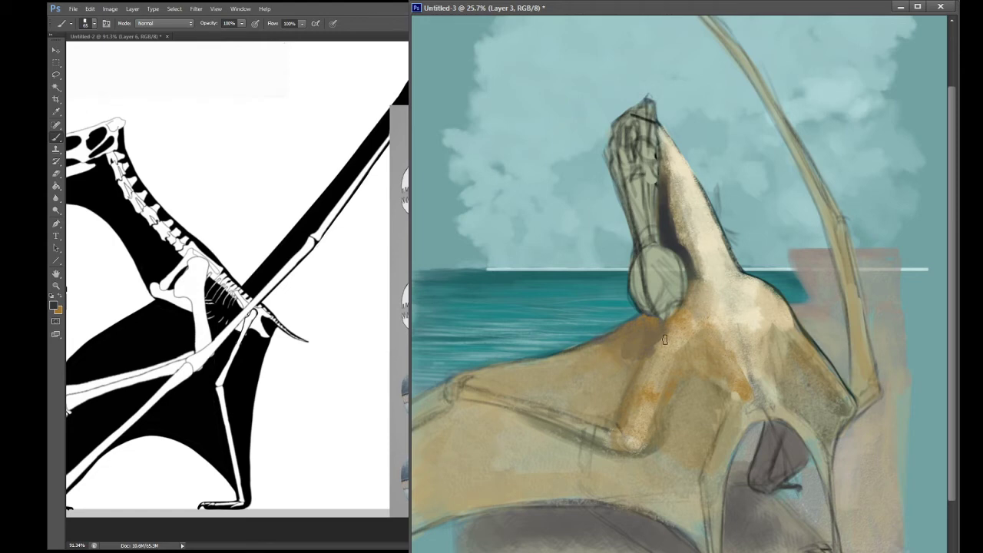
# Step: Paint a dark, hairy V-shaped band across the back and both shoulders, and break it up with sampled tan strokes
pyautogui.moveTo(669, 324)
pyautogui.mouseDown()
pyautogui.moveTo(693, 356)
pyautogui.moveTo(755, 383)
pyautogui.moveTo(766, 339)
pyautogui.moveTo(774, 367)
pyautogui.moveTo(774, 335)
pyautogui.moveTo(791, 326)
pyautogui.mouseUp()
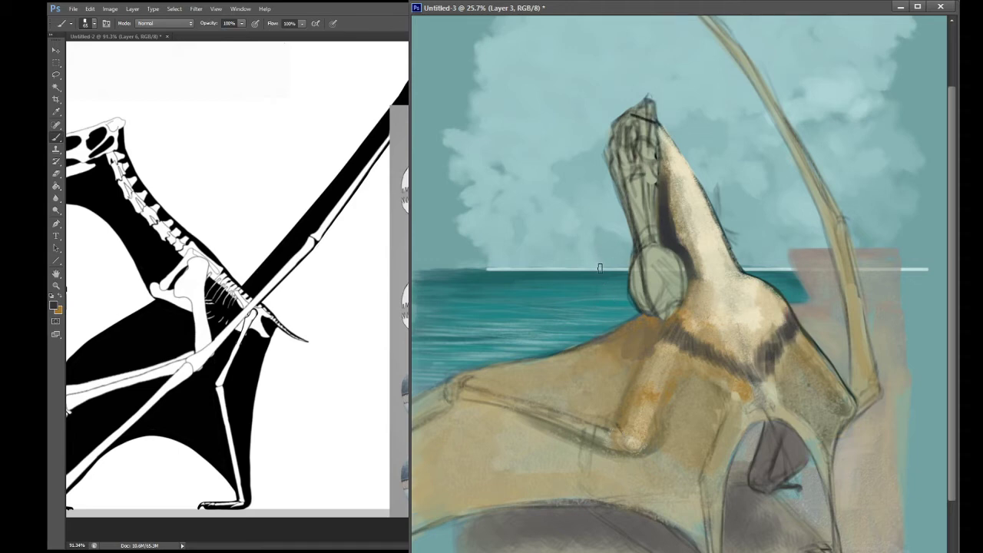
pyautogui.moveTo(625, 331)
pyautogui.mouseDown()
pyautogui.moveTo(641, 318)
pyautogui.moveTo(623, 335)
pyautogui.moveTo(648, 320)
pyautogui.moveTo(628, 337)
pyautogui.moveTo(665, 323)
pyautogui.moveTo(695, 357)
pyautogui.moveTo(748, 352)
pyautogui.moveTo(724, 360)
pyautogui.moveTo(760, 386)
pyautogui.moveTo(769, 339)
pyautogui.moveTo(783, 342)
pyautogui.moveTo(793, 328)
pyautogui.moveTo(777, 295)
pyautogui.moveTo(778, 394)
pyautogui.mouseUp()
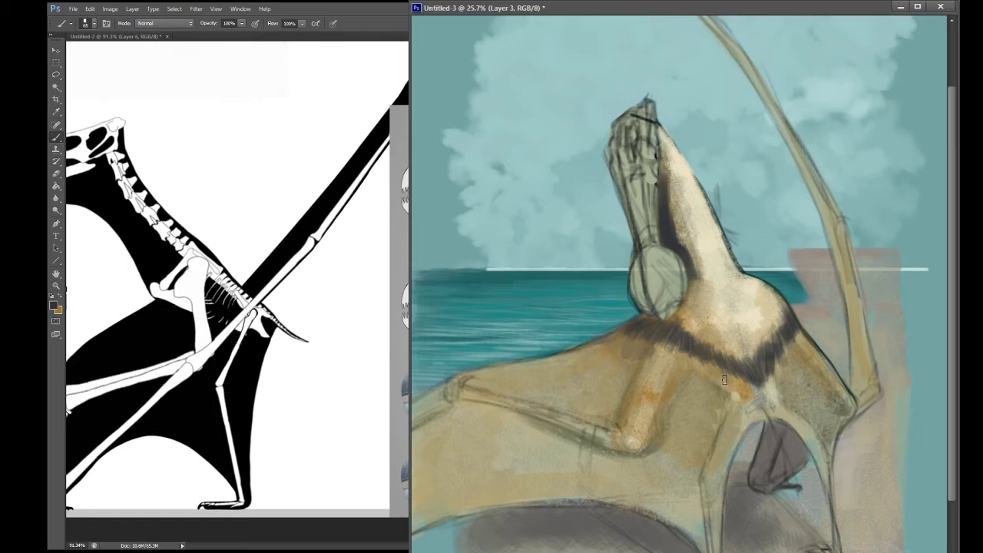
pyautogui.keyDown('alt'); pyautogui.click(701, 341); pyautogui.keyUp('alt')
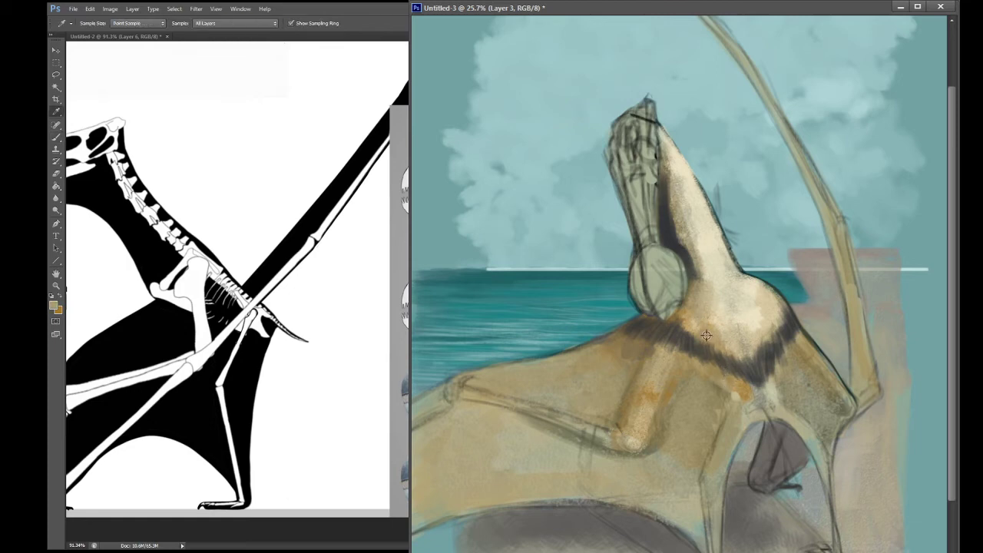
pyautogui.moveTo(687, 358)
pyautogui.mouseDown()
pyautogui.moveTo(694, 344)
pyautogui.moveTo(703, 355)
pyautogui.moveTo(699, 339)
pyautogui.mouseUp()
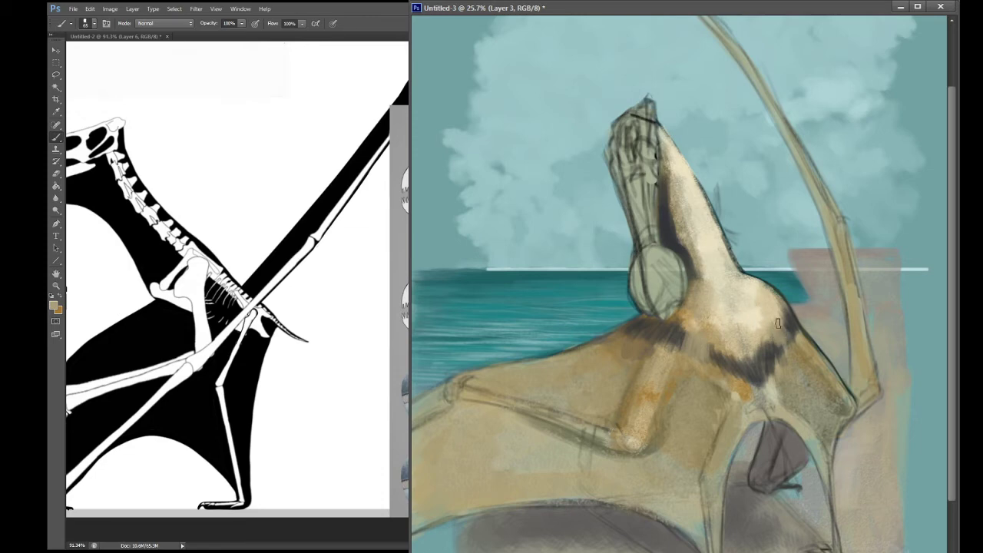
pyautogui.keyDown('alt'); pyautogui.click(768, 357); pyautogui.keyUp('alt')
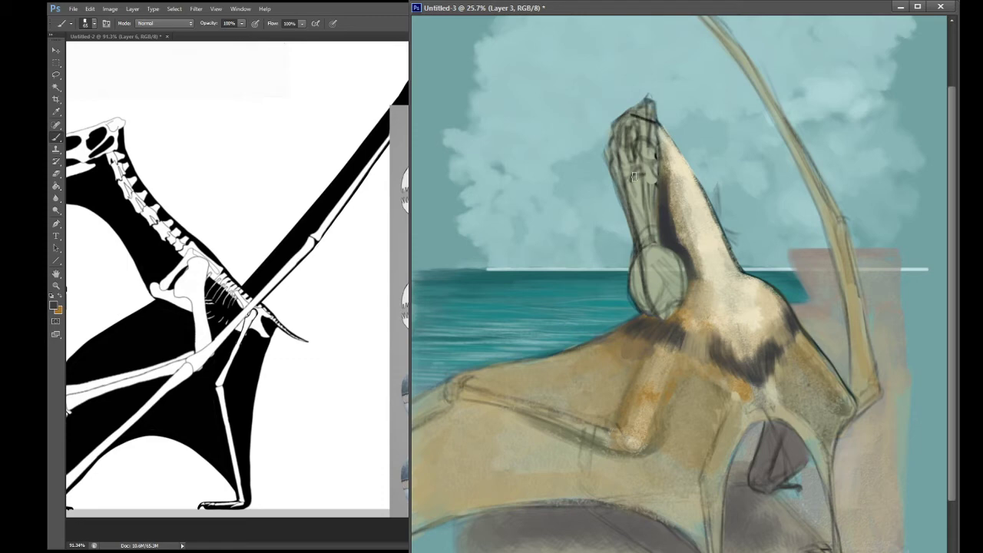
# Step: Soften the dark shadow along the neck with sampled body tones and ochre strokes
pyautogui.keyDown('alt'); pyautogui.click(662, 178); pyautogui.keyUp('alt')
pyautogui.moveTo(665, 178)
pyautogui.mouseDown()
pyautogui.moveTo(676, 225)
pyautogui.moveTo(665, 192)
pyautogui.mouseUp()
pyautogui.moveTo(683, 245)
pyautogui.mouseDown()
pyautogui.moveTo(693, 268)
pyautogui.moveTo(681, 245)
pyautogui.mouseUp()
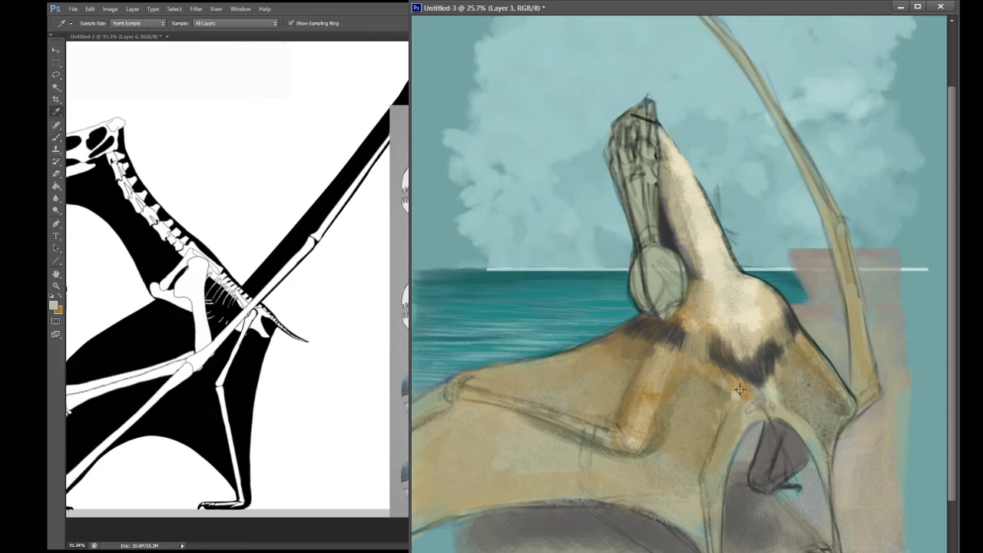
pyautogui.keyDown('alt'); pyautogui.click(728, 366); pyautogui.keyUp('alt')
pyautogui.moveTo(664, 202)
pyautogui.mouseDown()
pyautogui.moveTo(666, 227)
pyautogui.moveTo(664, 203)
pyautogui.moveTo(674, 212)
pyautogui.moveTo(679, 250)
pyautogui.mouseUp()
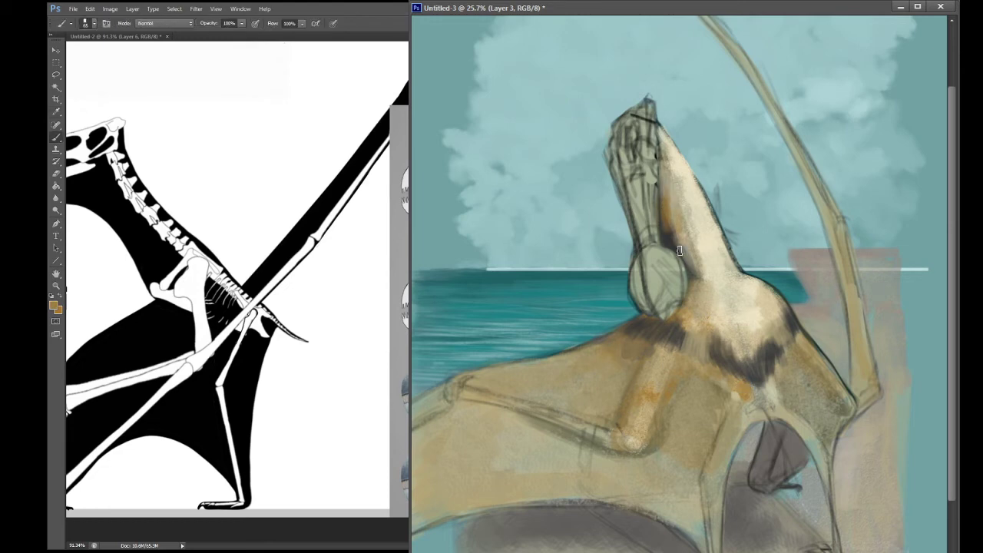
# Step: Paint dark mottled spots on the wing membrane above the near forearm, and add sampled ochre strokes between them and the shoulder
pyautogui.press('i')
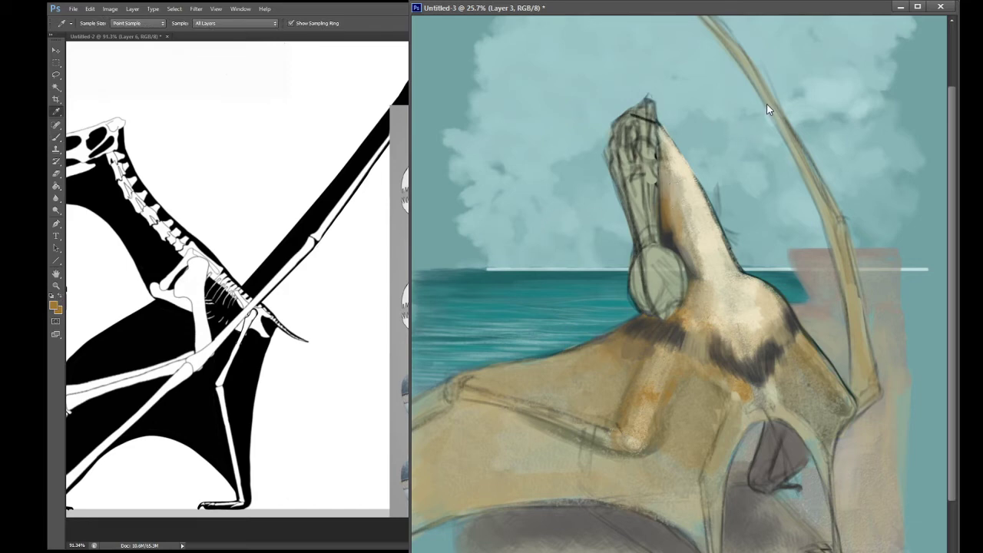
pyautogui.press('b')
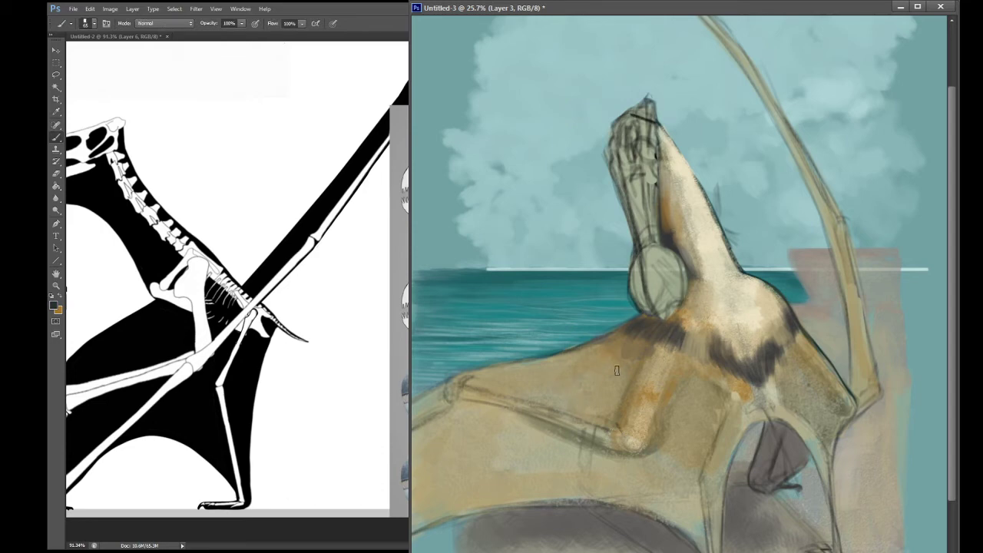
pyautogui.moveTo(611, 388); pyautogui.dragTo(641, 367)
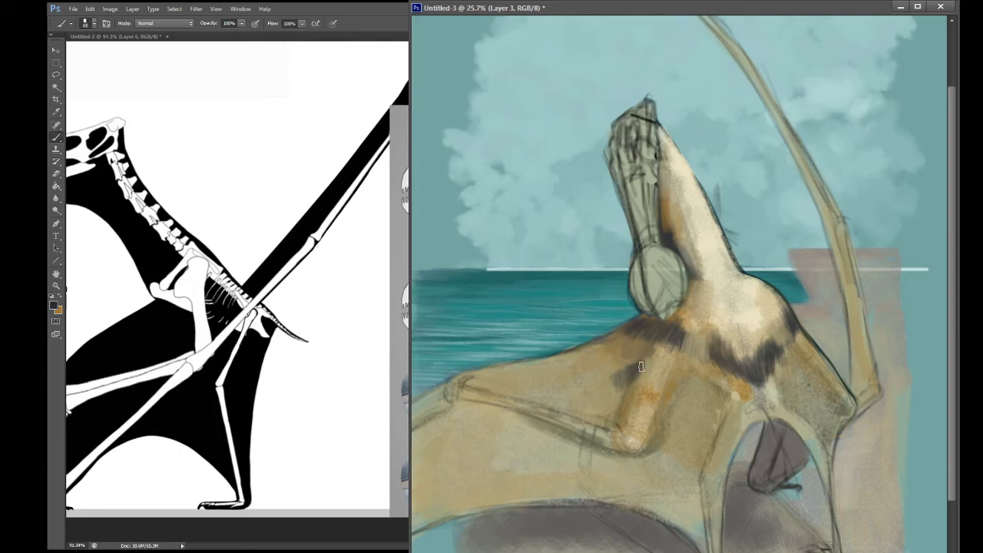
pyautogui.moveTo(595, 388)
pyautogui.mouseDown()
pyautogui.moveTo(546, 395)
pyautogui.moveTo(545, 413)
pyautogui.moveTo(541, 398)
pyautogui.moveTo(527, 398)
pyautogui.moveTo(553, 408)
pyautogui.moveTo(565, 364)
pyautogui.moveTo(582, 388)
pyautogui.moveTo(571, 389)
pyautogui.moveTo(594, 387)
pyautogui.mouseUp()
pyautogui.keyDown('alt'); pyautogui.click(583, 385); pyautogui.keyUp('alt')
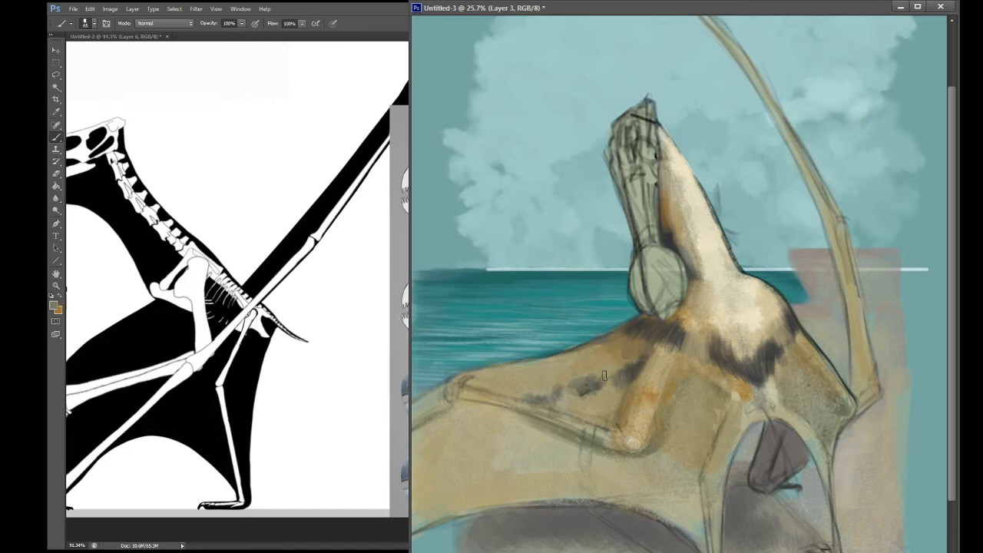
pyautogui.keyDown('alt'); pyautogui.click(629, 358); pyautogui.keyUp('alt')
pyautogui.keyDown('alt'); pyautogui.click(648, 350); pyautogui.keyUp('alt')
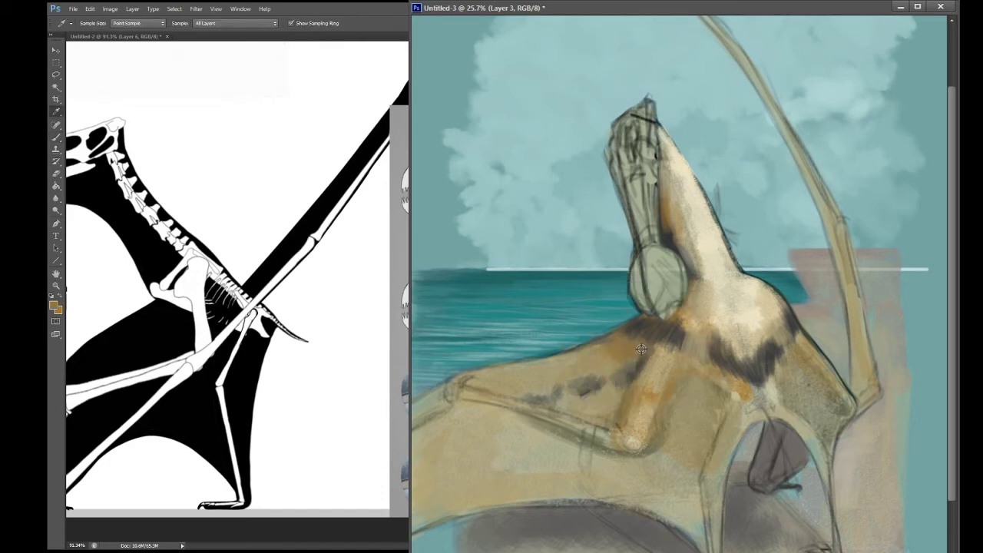
pyautogui.keyDown('alt'); pyautogui.click(648, 350); pyautogui.keyUp('alt')
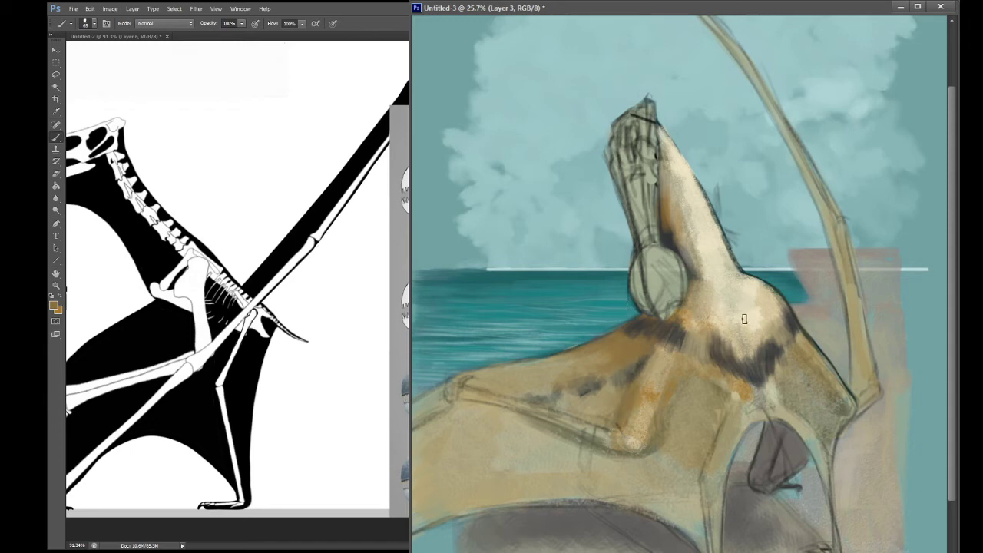
# Step: Paint ochre-brown strokes across the upper back at the neck's base, and cover the lower tip of the dark band with pale tan
pyautogui.moveTo(730, 295); pyautogui.dragTo(700, 277)
pyautogui.moveTo(727, 316)
pyautogui.mouseDown()
pyautogui.moveTo(745, 304)
pyautogui.moveTo(740, 275)
pyautogui.mouseUp()
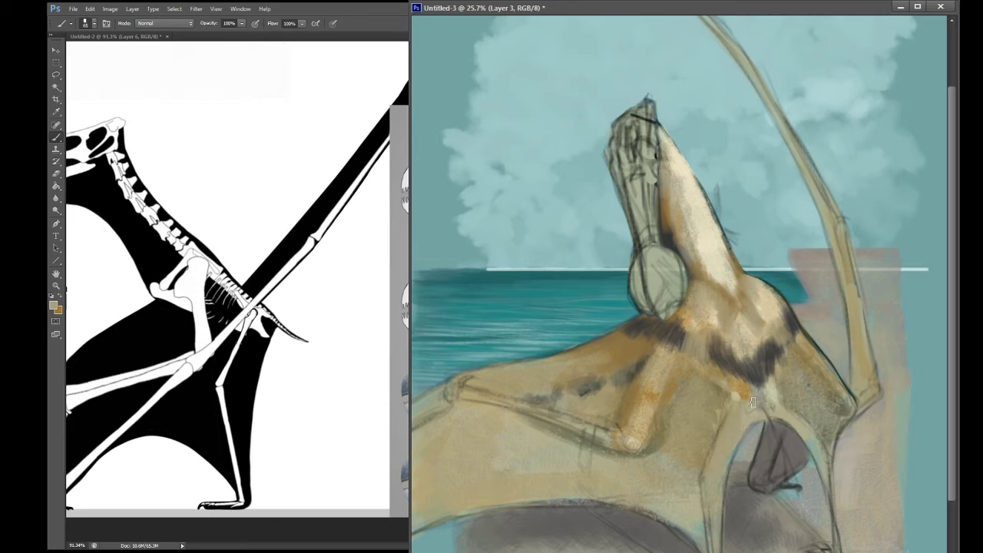
pyautogui.moveTo(752, 369)
pyautogui.mouseDown()
pyautogui.moveTo(758, 398)
pyautogui.moveTo(773, 398)
pyautogui.mouseUp()
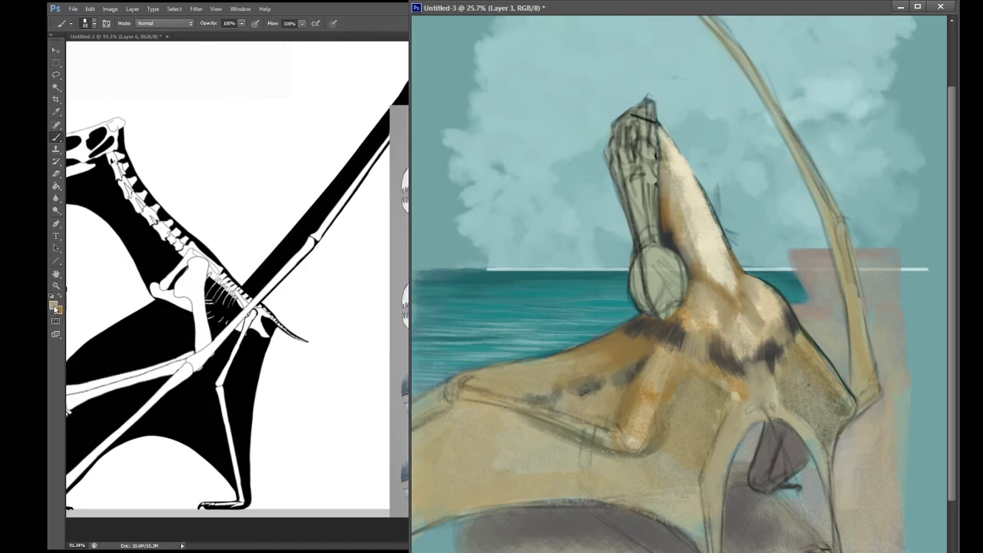
# Step: Choose a dark red and paint streaks from the neck's base down both sides of the back to the hips, and on both shoulders
pyautogui.press('i')
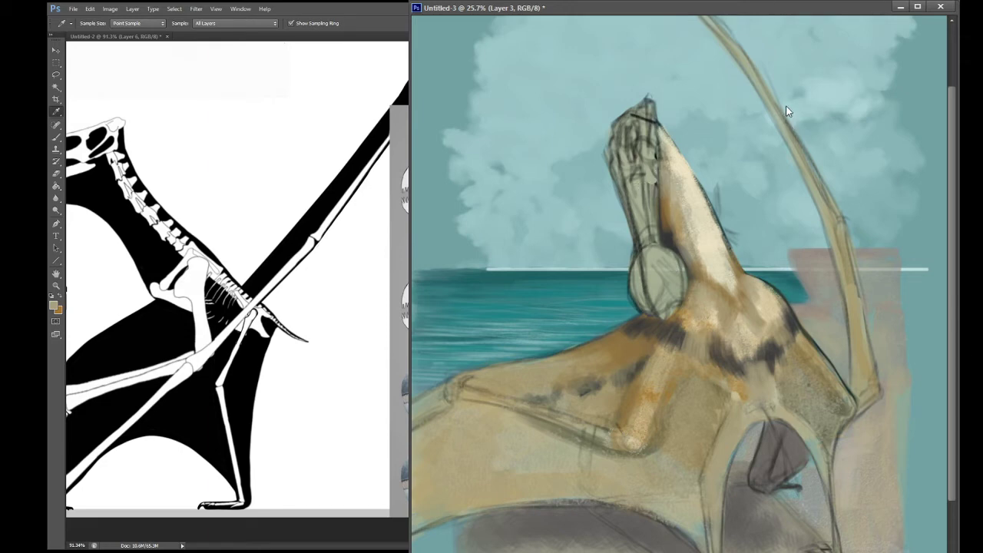
pyautogui.press('b')
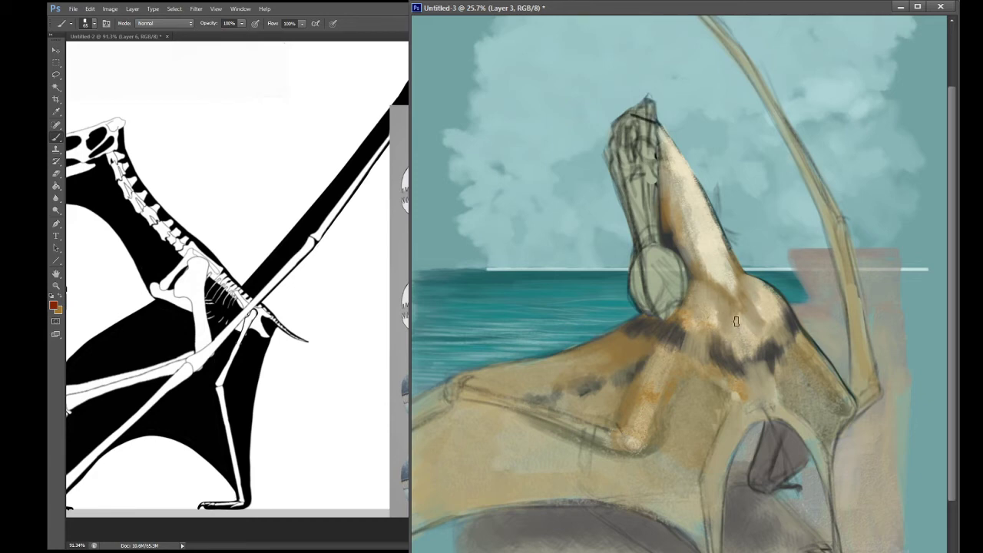
pyautogui.moveTo(716, 314); pyautogui.dragTo(732, 354)
pyautogui.moveTo(755, 325)
pyautogui.mouseDown()
pyautogui.moveTo(756, 306)
pyautogui.moveTo(763, 334)
pyautogui.moveTo(723, 350)
pyautogui.moveTo(733, 338)
pyautogui.moveTo(742, 363)
pyautogui.moveTo(760, 338)
pyautogui.moveTo(764, 354)
pyautogui.mouseUp()
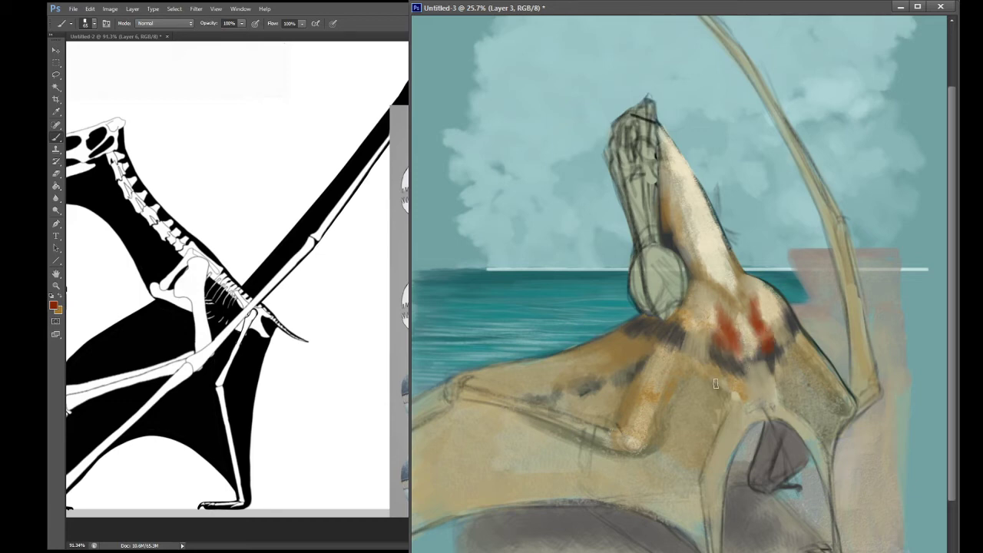
pyautogui.moveTo(711, 421)
pyautogui.mouseDown()
pyautogui.moveTo(700, 454)
pyautogui.moveTo(722, 414)
pyautogui.moveTo(721, 377)
pyautogui.moveTo(734, 380)
pyautogui.moveTo(730, 401)
pyautogui.moveTo(708, 286)
pyautogui.moveTo(732, 368)
pyautogui.moveTo(718, 360)
pyautogui.moveTo(716, 347)
pyautogui.moveTo(741, 388)
pyautogui.moveTo(771, 363)
pyautogui.moveTo(777, 388)
pyautogui.moveTo(784, 381)
pyautogui.moveTo(792, 409)
pyautogui.moveTo(825, 441)
pyautogui.moveTo(803, 422)
pyautogui.mouseUp()
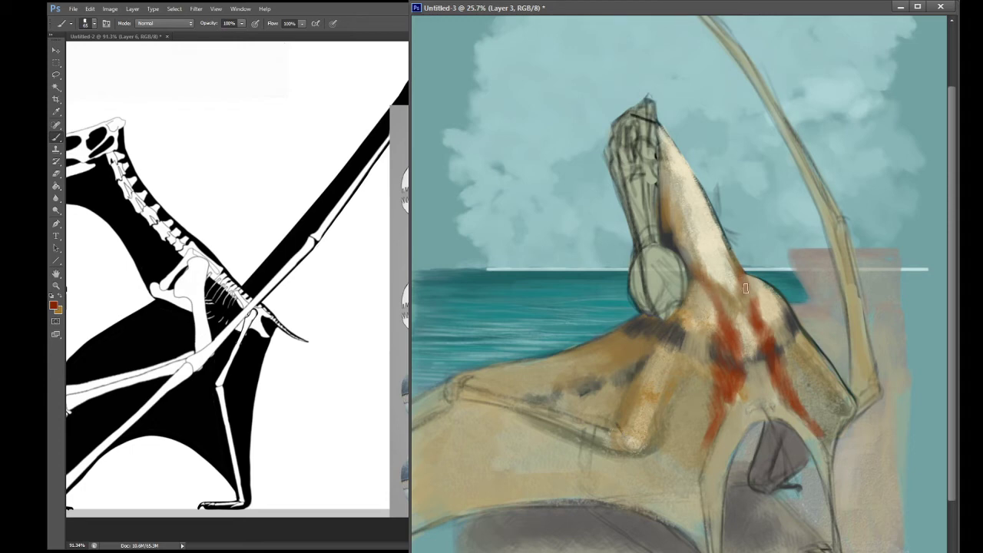
pyautogui.moveTo(745, 288); pyautogui.dragTo(759, 311)
pyautogui.moveTo(668, 334); pyautogui.dragTo(679, 362)
pyautogui.moveTo(794, 341); pyautogui.dragTo(795, 326)
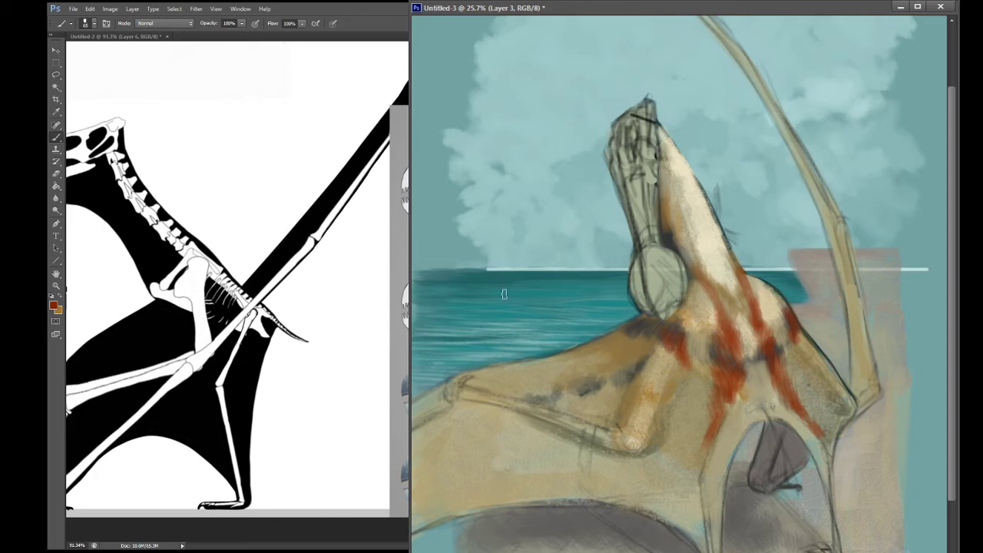
# Step: Choose a salmon pink and paint the hips, both thighs and the wing membrane's trailing edge beside the near leg
pyautogui.press('i')
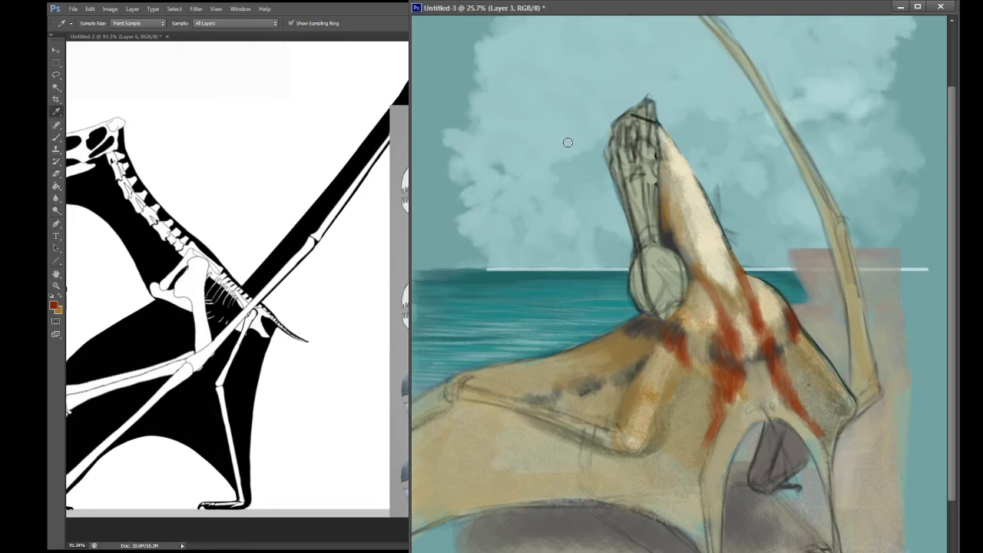
pyautogui.press('b')
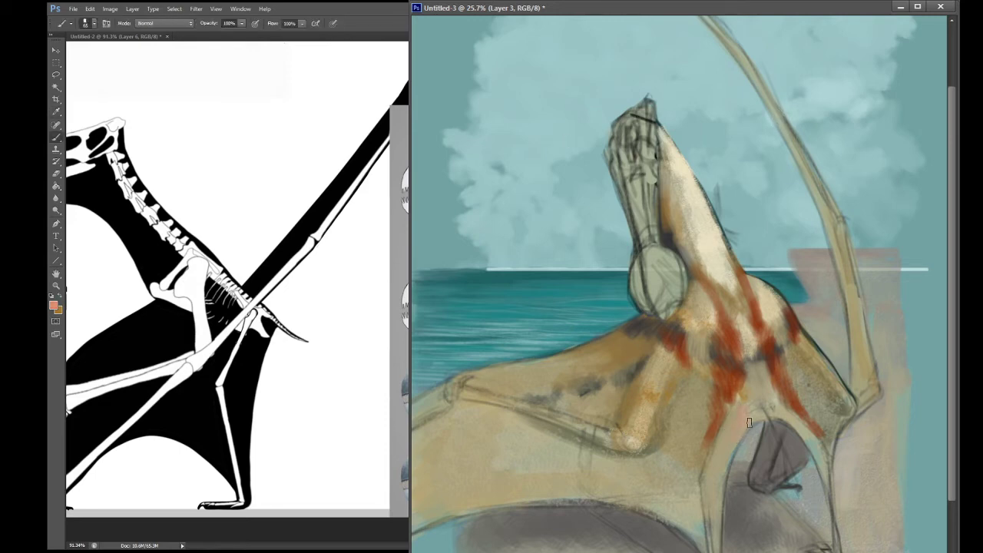
pyautogui.moveTo(756, 422)
pyautogui.mouseDown()
pyautogui.moveTo(760, 405)
pyautogui.moveTo(723, 433)
pyautogui.moveTo(732, 425)
pyautogui.moveTo(732, 448)
pyautogui.mouseUp()
pyautogui.keyDown('alt'); pyautogui.click(732, 447); pyautogui.keyUp('alt')
pyautogui.moveTo(770, 406); pyautogui.dragTo(793, 432)
pyautogui.moveTo(789, 424); pyautogui.dragTo(818, 452)
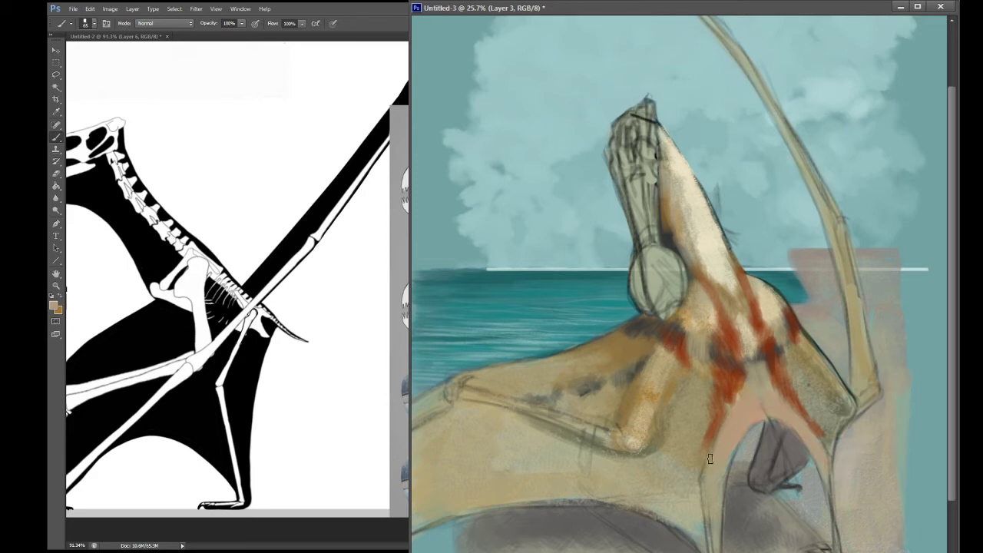
pyautogui.moveTo(731, 458); pyautogui.dragTo(718, 520)
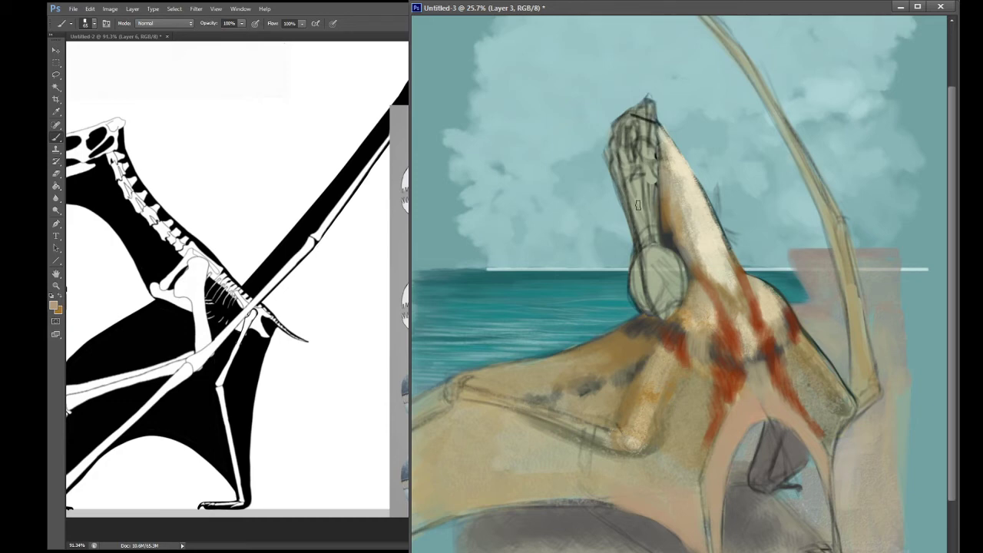
# Step: Paint a salmon pink stripe down the middle of the head, and choose pale cream to brighten the upper neck's highlight
pyautogui.moveTo(627, 165)
pyautogui.mouseDown()
pyautogui.moveTo(644, 239)
pyautogui.moveTo(627, 170)
pyautogui.moveTo(652, 211)
pyautogui.moveTo(661, 299)
pyautogui.mouseUp()
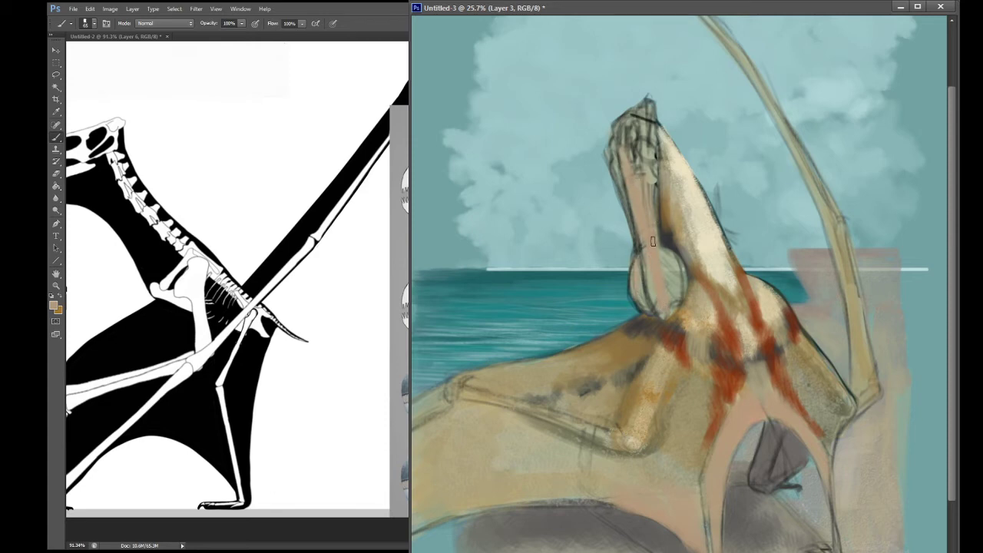
pyautogui.press('i')
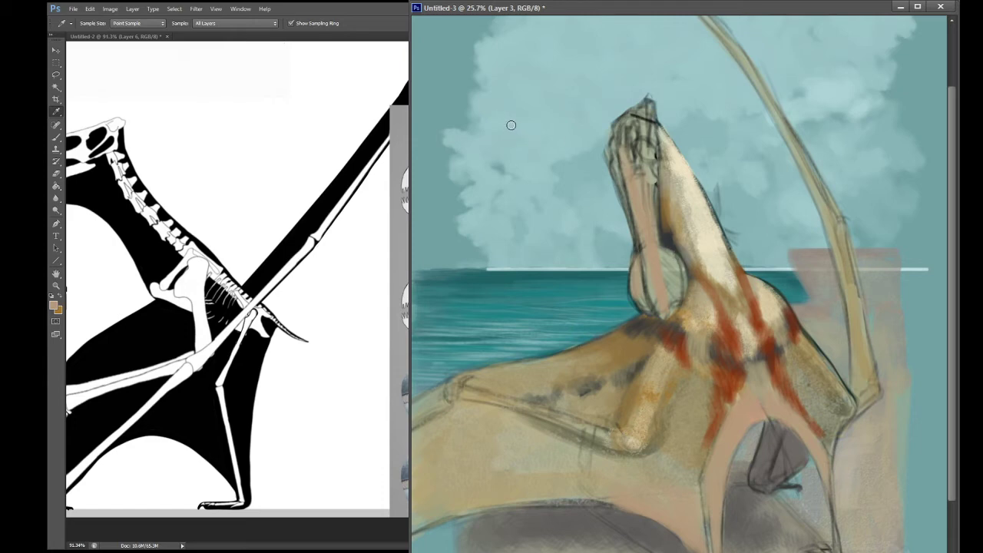
pyautogui.press('b')
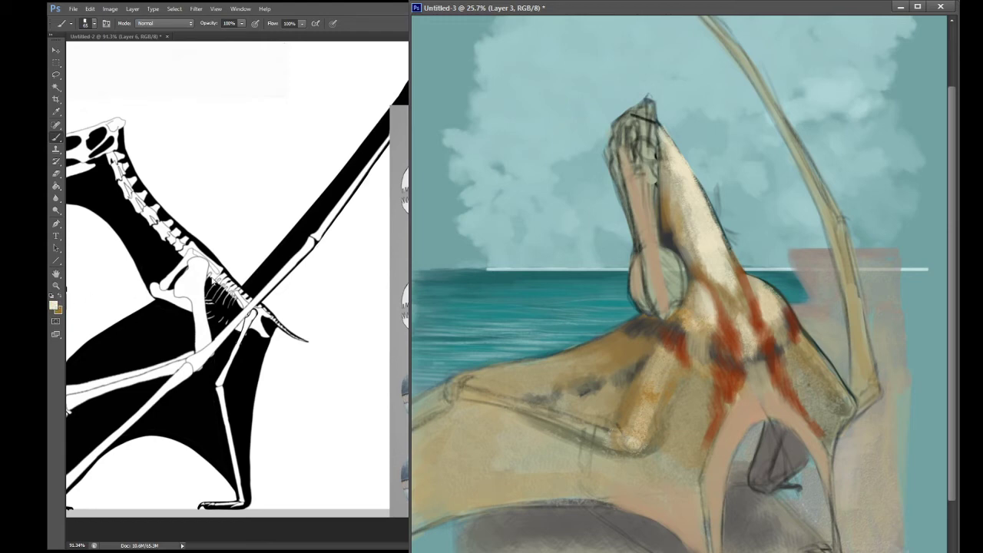
pyautogui.click(60, 297)
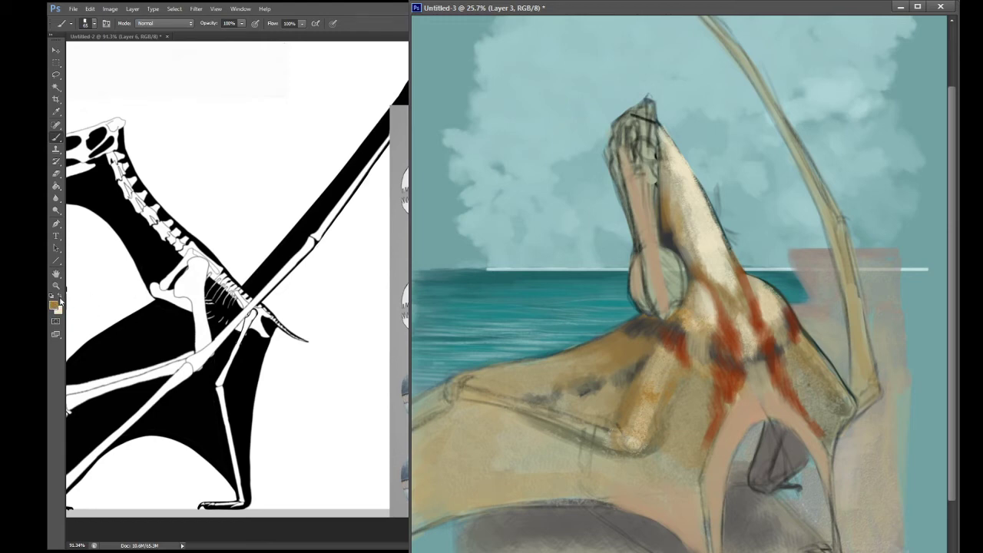
pyautogui.click(228, 369)
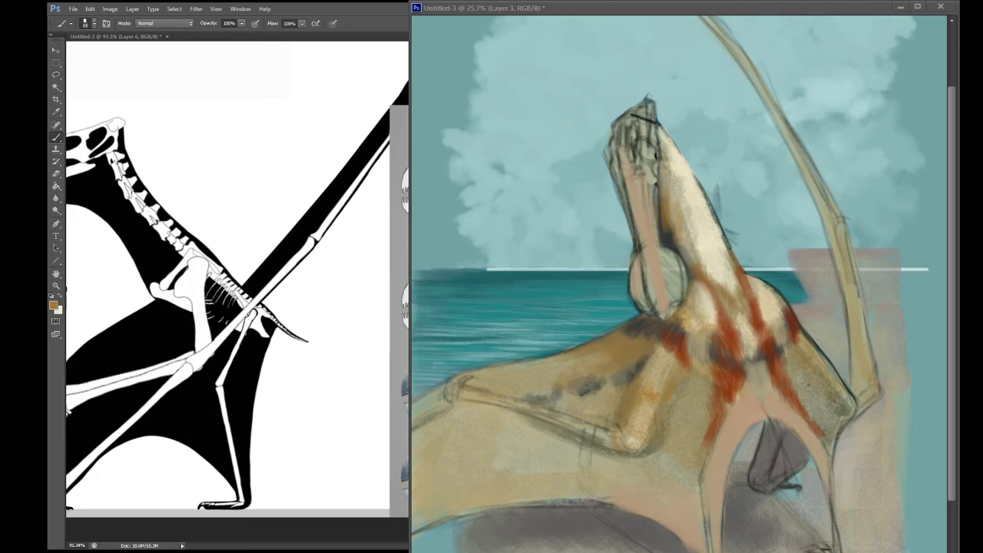
pyautogui.click(675, 338)
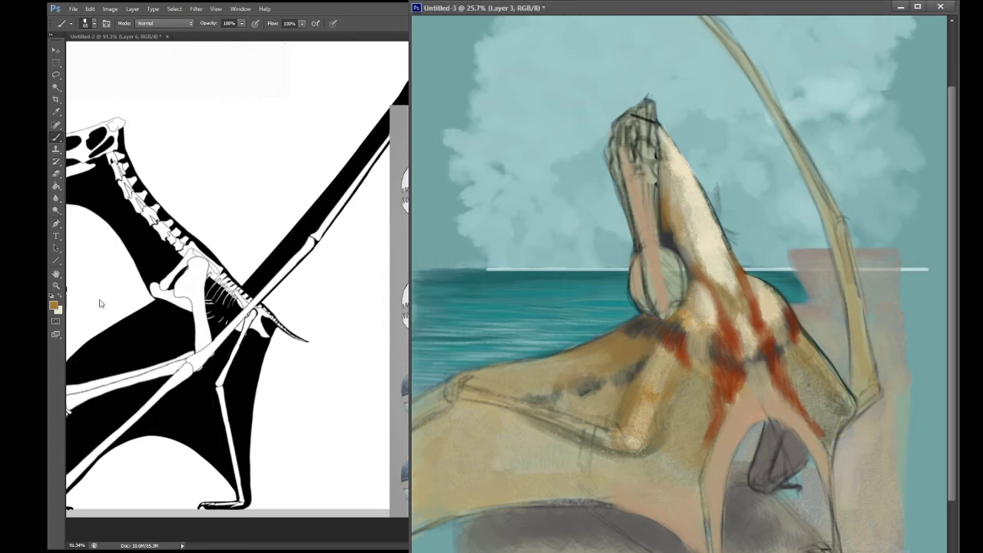
pyautogui.press('x')
pyautogui.press('i')
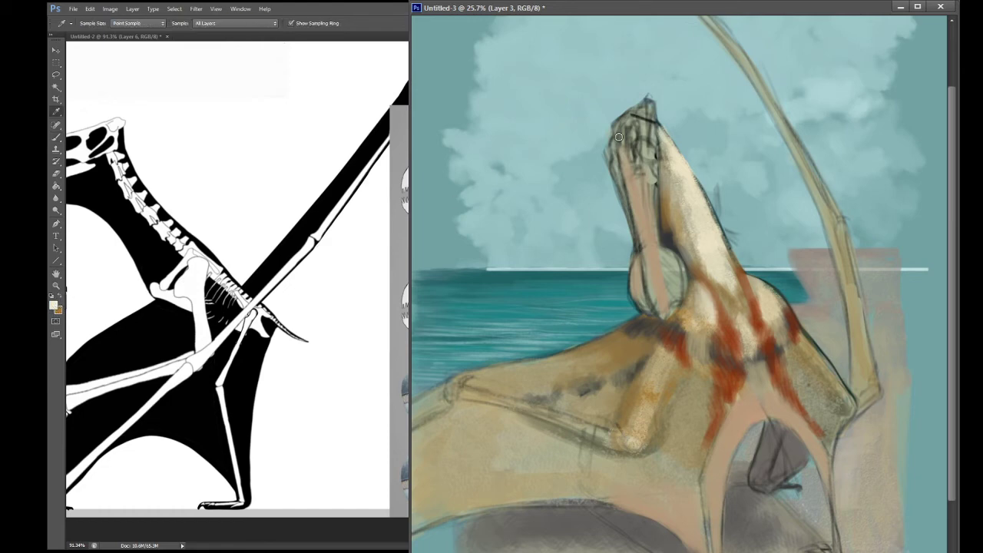
pyautogui.press('b')
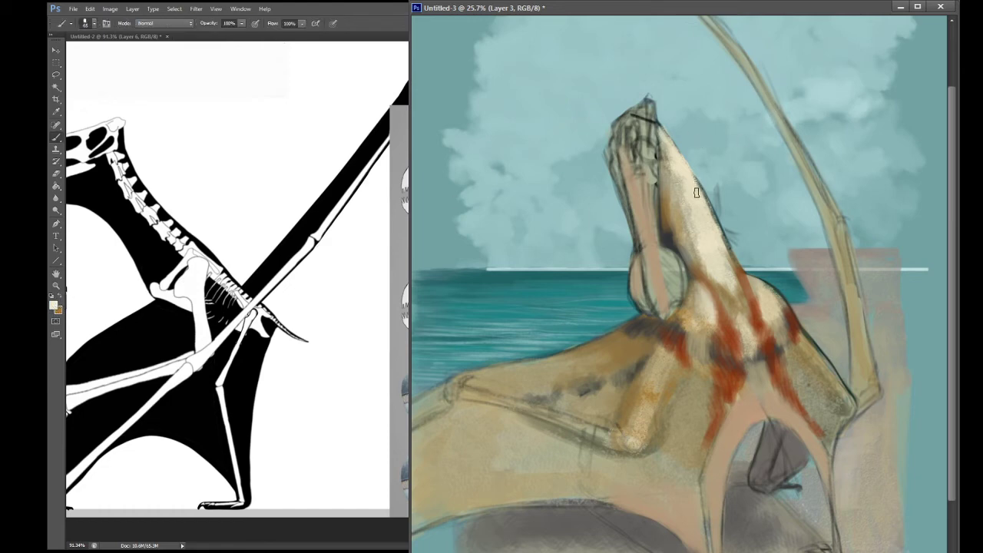
pyautogui.moveTo(675, 173)
pyautogui.mouseDown()
pyautogui.moveTo(702, 217)
pyautogui.moveTo(673, 159)
pyautogui.moveTo(705, 221)
pyautogui.moveTo(672, 156)
pyautogui.moveTo(729, 273)
pyautogui.moveTo(695, 195)
pyautogui.mouseUp()
# Step: Extend the pale cream highlight up to the narrow top of the neck behind the head
pyautogui.click(55, 285)
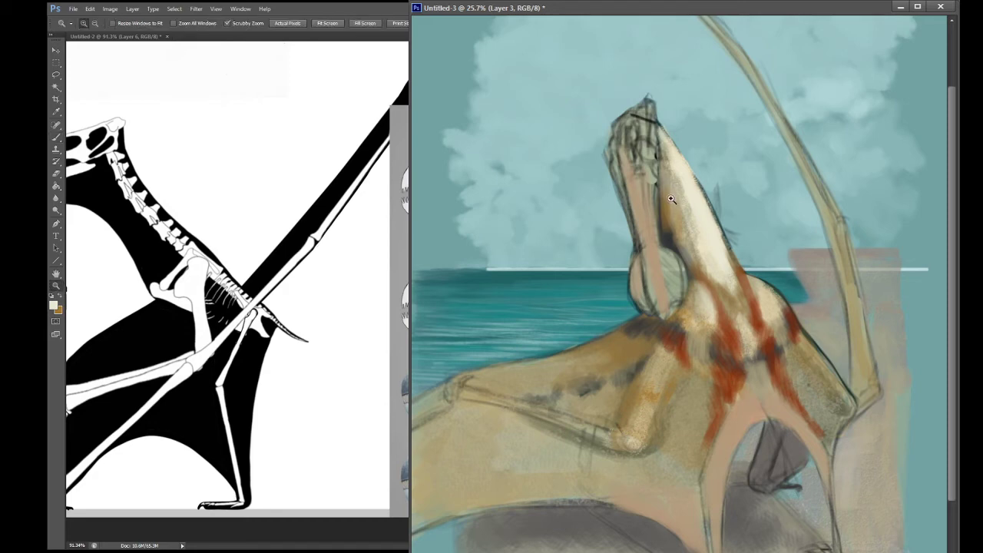
pyautogui.moveTo(672, 200)
pyautogui.mouseDown()
pyautogui.moveTo(719, 210)
pyautogui.moveTo(651, 281)
pyautogui.mouseUp()
pyautogui.press('space')
pyautogui.press('b')
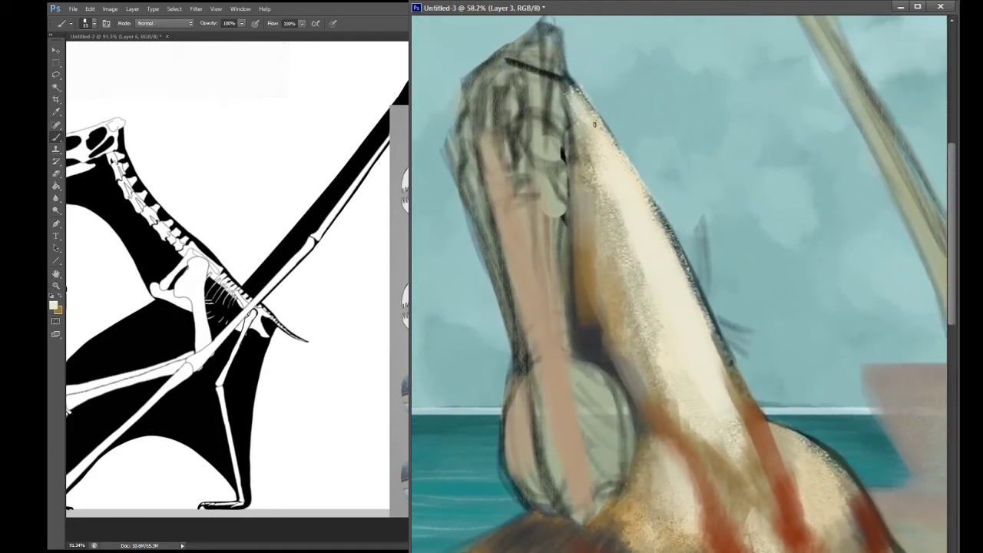
pyautogui.moveTo(568, 86)
pyautogui.mouseDown()
pyautogui.moveTo(569, 78)
pyautogui.moveTo(593, 120)
pyautogui.mouseUp()
# Step: Sample a dark olive brown and cover the sketch line along the neck's outer edge, from the head down to the shoulder
pyautogui.press('i')
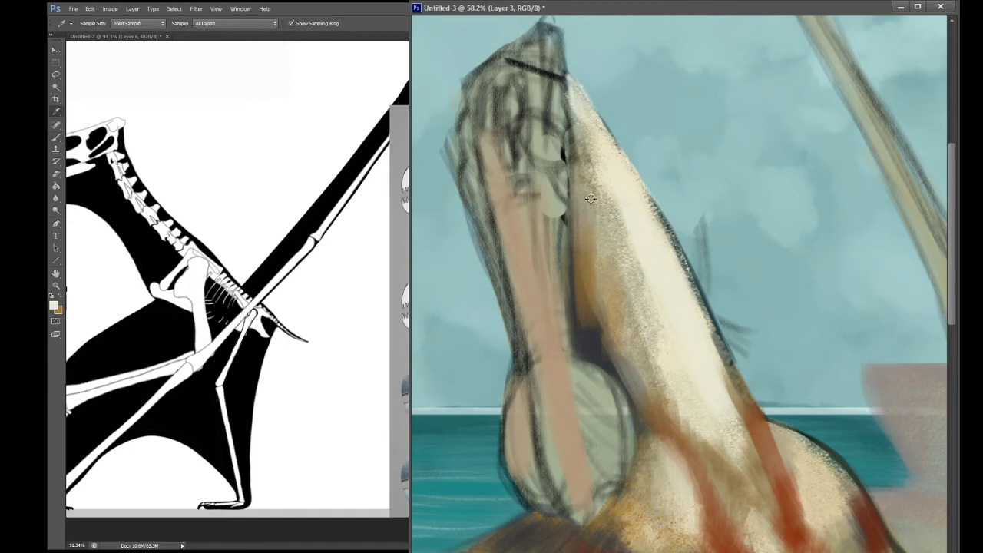
pyautogui.click(576, 158)
pyautogui.press('b')
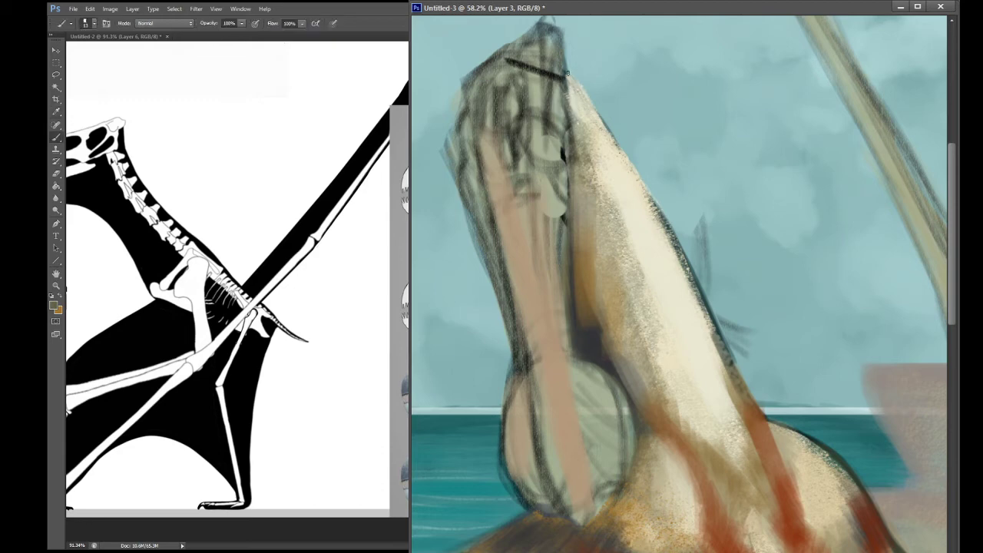
pyautogui.moveTo(568, 71); pyautogui.dragTo(606, 129)
pyautogui.moveTo(568, 69); pyautogui.dragTo(658, 211)
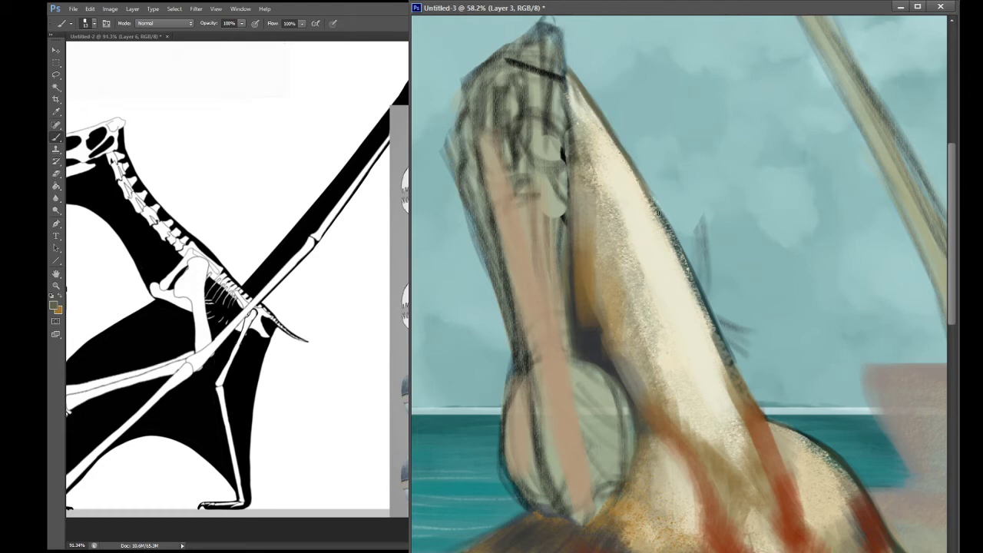
pyautogui.moveTo(678, 265); pyautogui.dragTo(606, 125)
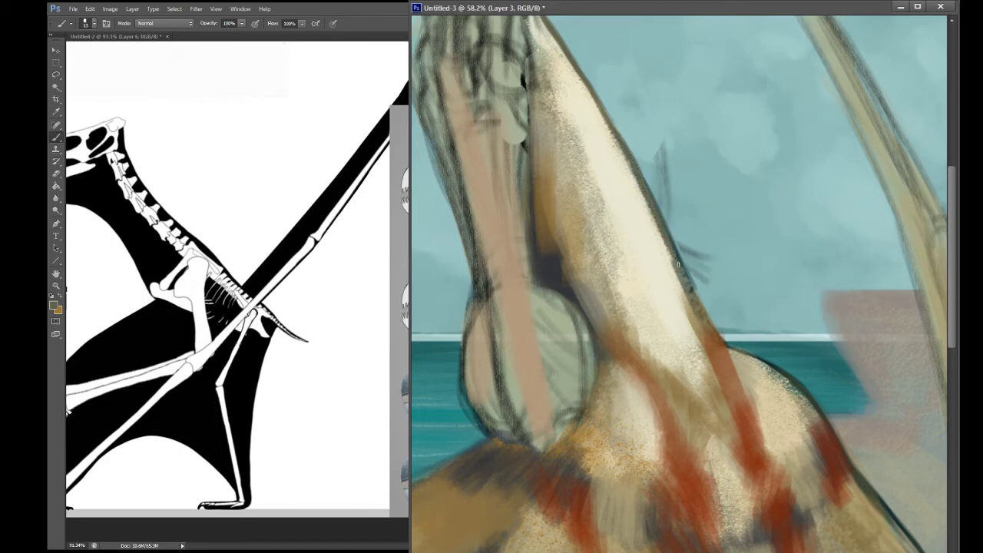
pyautogui.moveTo(693, 289); pyautogui.dragTo(713, 331)
# Step: Outline the far shoulder and upper arm in olive brown, and paint lines along the neck's inner edge and the head's crest
pyautogui.moveTo(672, 288); pyautogui.dragTo(613, 233)
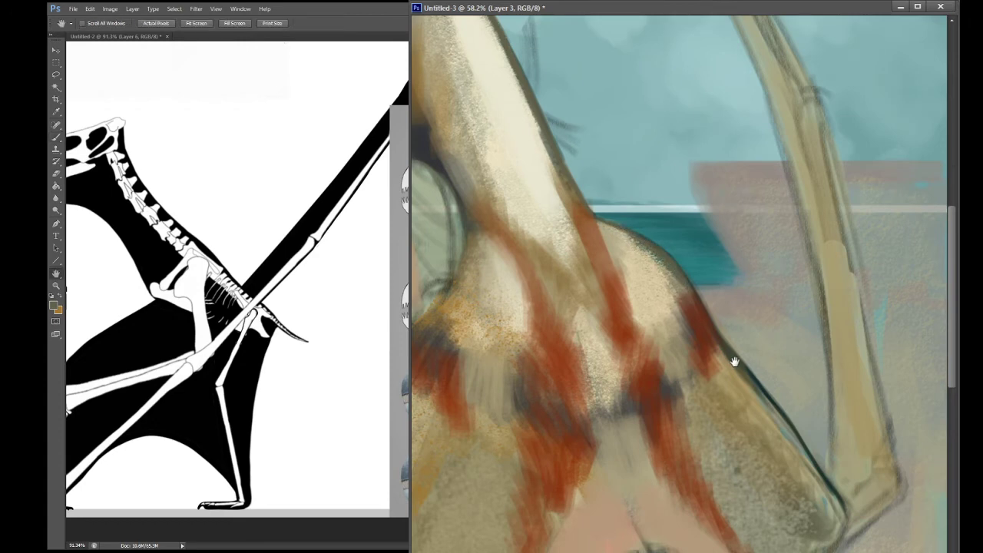
pyautogui.moveTo(731, 358); pyautogui.dragTo(670, 285)
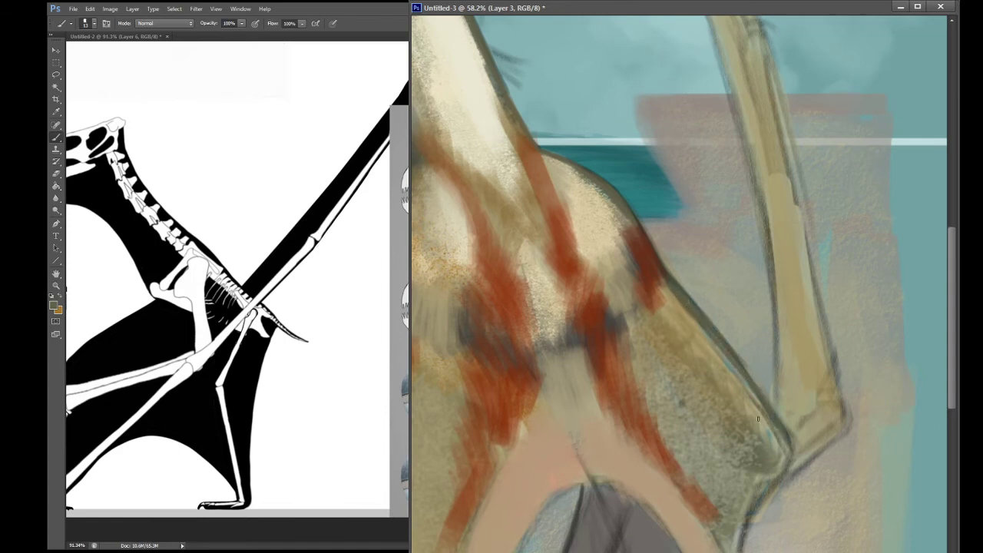
pyautogui.press('space')
pyautogui.moveTo(592, 307)
pyautogui.mouseDown()
pyautogui.moveTo(753, 282)
pyautogui.moveTo(873, 189)
pyautogui.moveTo(802, 390)
pyautogui.moveTo(707, 254)
pyautogui.moveTo(689, 402)
pyautogui.moveTo(717, 432)
pyautogui.moveTo(732, 432)
pyautogui.mouseUp()
pyautogui.moveTo(598, 247); pyautogui.dragTo(607, 253)
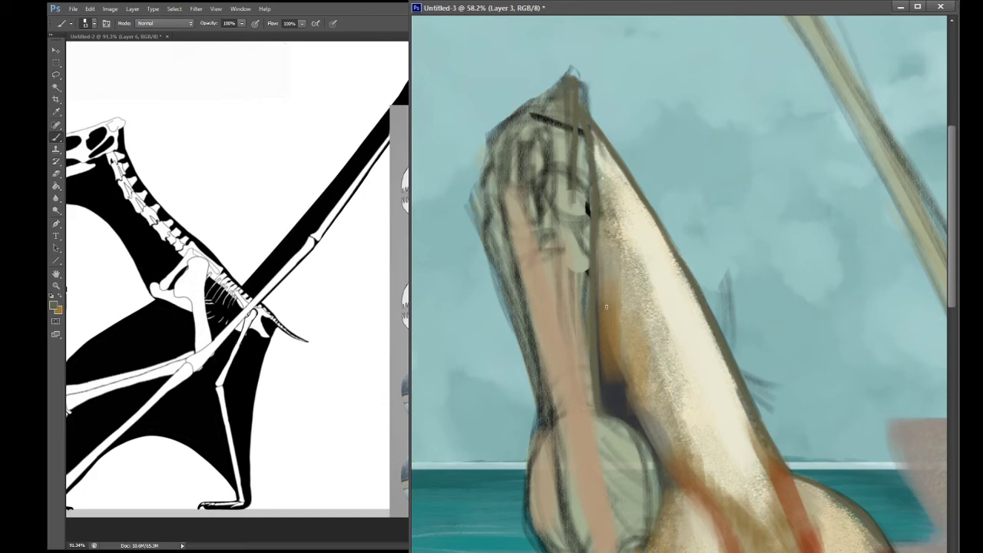
# Step: Choose a greyish tan and soften the neck's shaded inner side, blending down to its base between the red streaks
pyautogui.moveTo(606, 307); pyautogui.dragTo(566, 153)
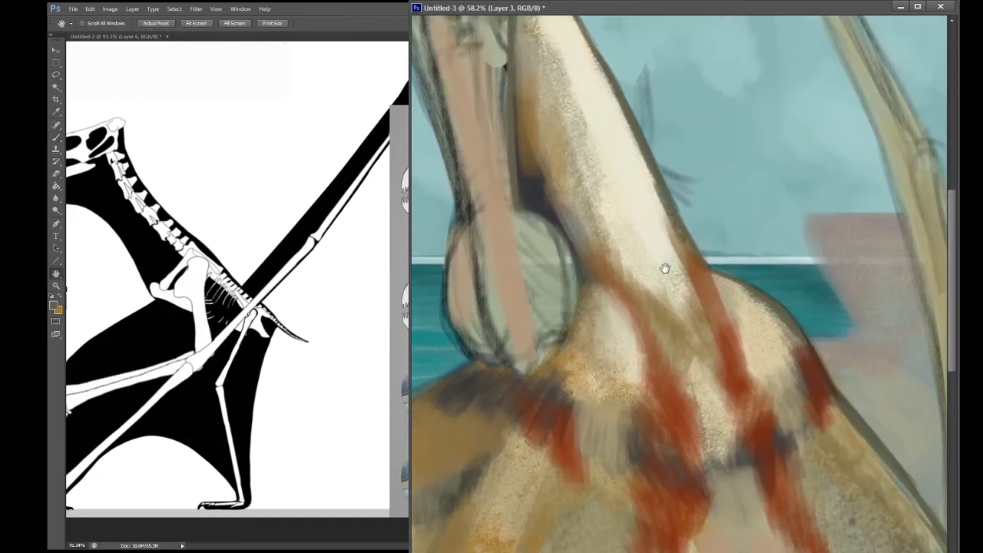
pyautogui.moveTo(630, 233); pyautogui.dragTo(687, 396)
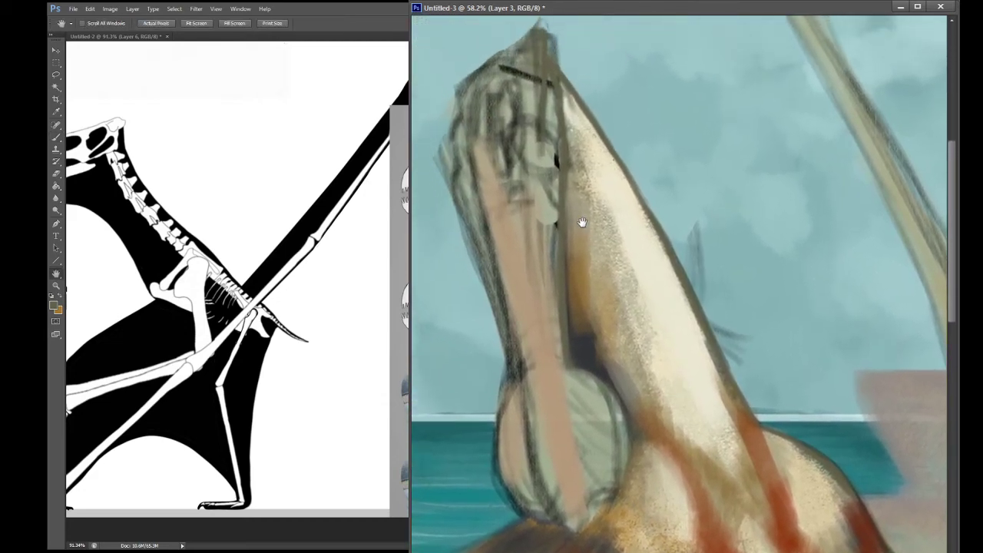
pyautogui.press('b')
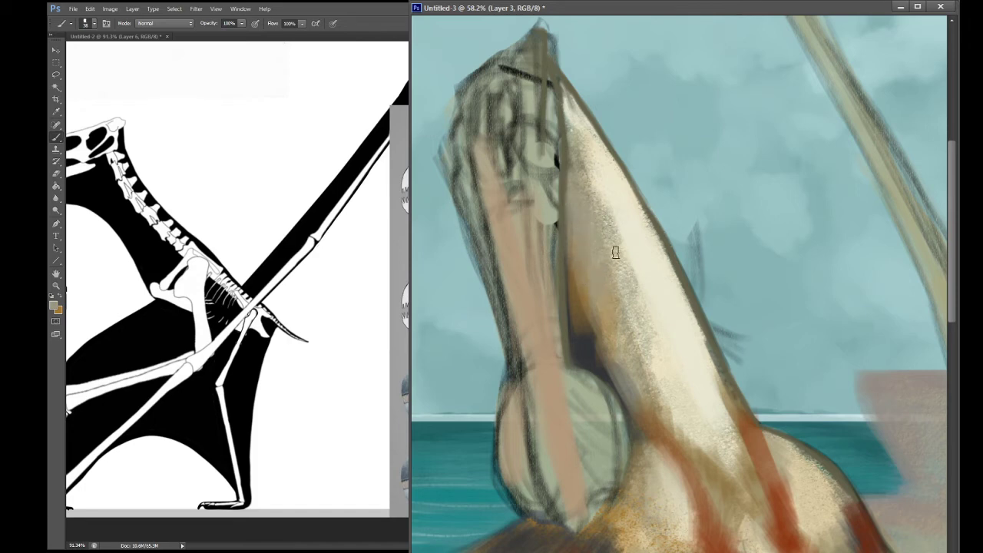
pyautogui.press('space')
pyautogui.moveTo(630, 325)
pyautogui.mouseDown()
pyautogui.moveTo(599, 180)
pyautogui.moveTo(535, 145)
pyautogui.mouseUp()
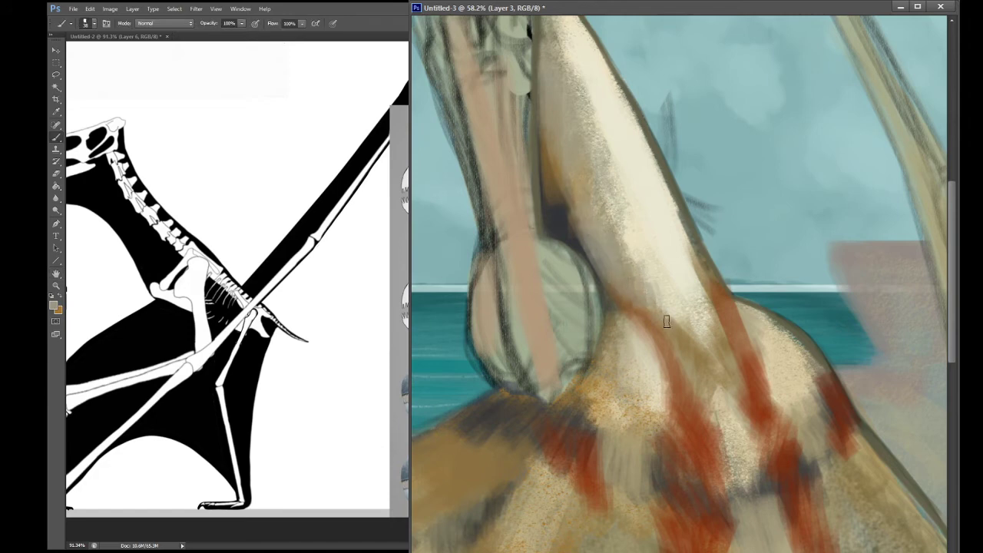
pyautogui.press('h')
pyautogui.moveTo(681, 358)
pyautogui.mouseDown()
pyautogui.moveTo(579, 257)
pyautogui.moveTo(553, 205)
pyautogui.mouseUp()
pyautogui.press('b')
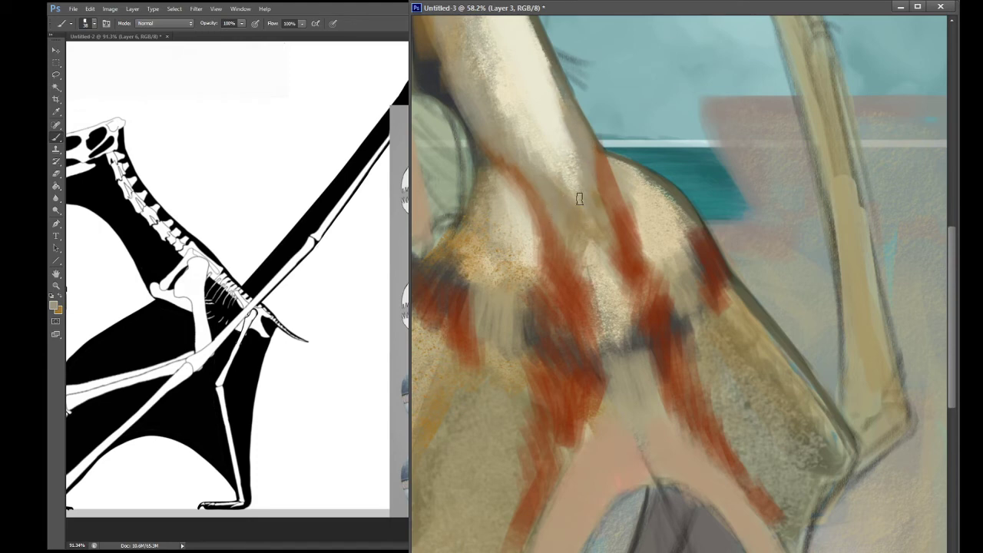
# Step: Shade a soft greyish band inside the neck's outer edge from the base up to the head
pyautogui.press('space')
pyautogui.moveTo(586, 282)
pyautogui.mouseDown()
pyautogui.moveTo(702, 208)
pyautogui.moveTo(757, 235)
pyautogui.moveTo(680, 423)
pyautogui.moveTo(708, 332)
pyautogui.moveTo(715, 343)
pyautogui.moveTo(676, 130)
pyautogui.mouseUp()
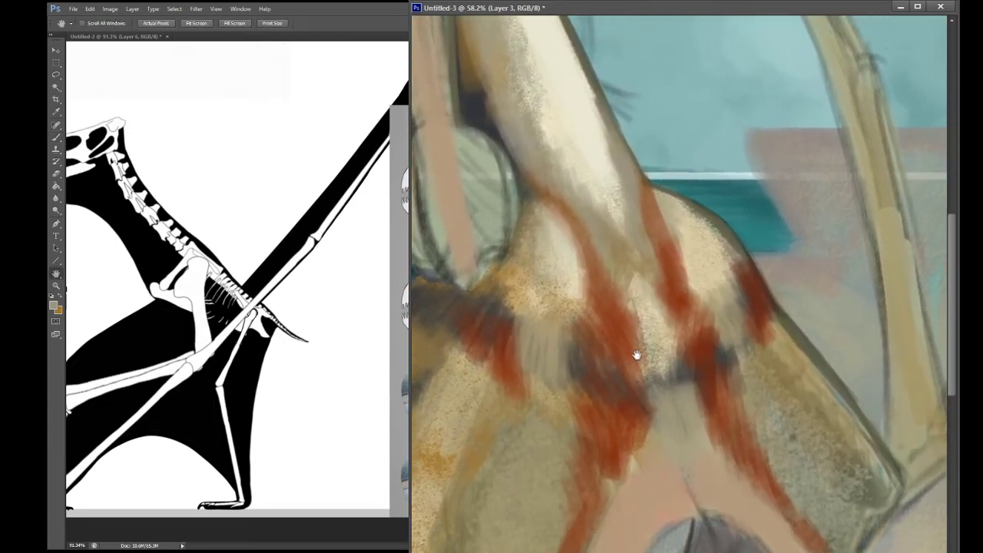
pyautogui.scroll(5, 637, 354)
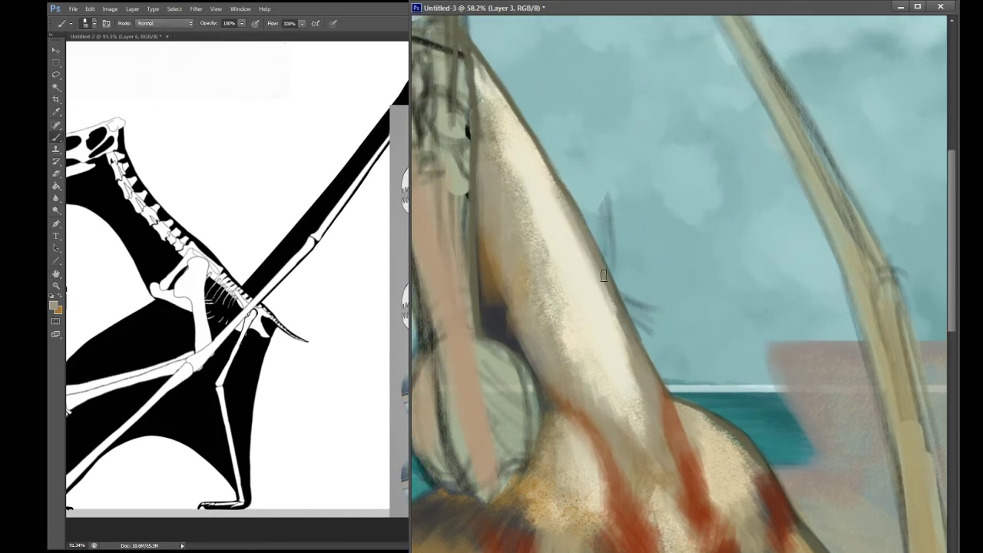
pyautogui.press('space')
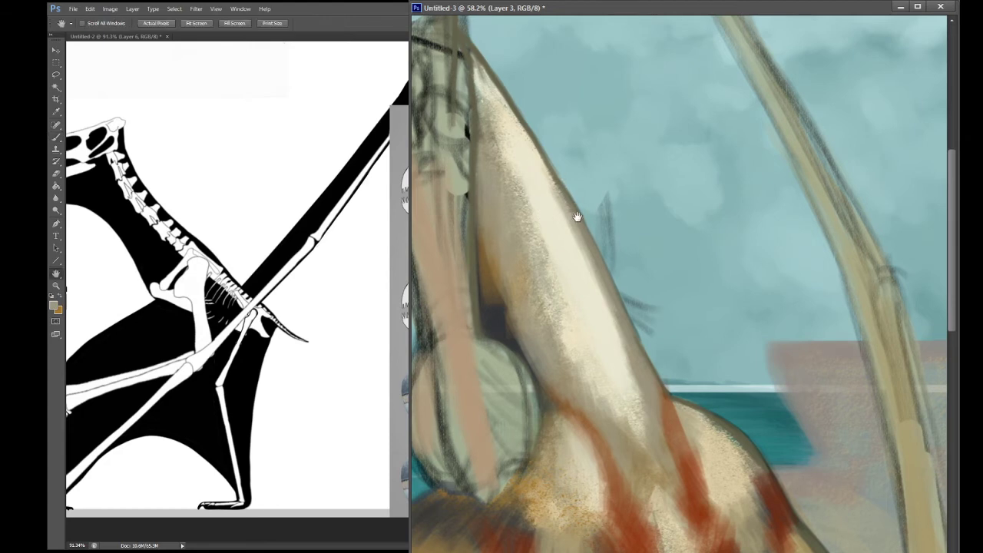
pyautogui.moveTo(575, 214); pyautogui.dragTo(611, 259)
pyautogui.keyDown('alt'); pyautogui.click(513, 137); pyautogui.keyUp('alt')
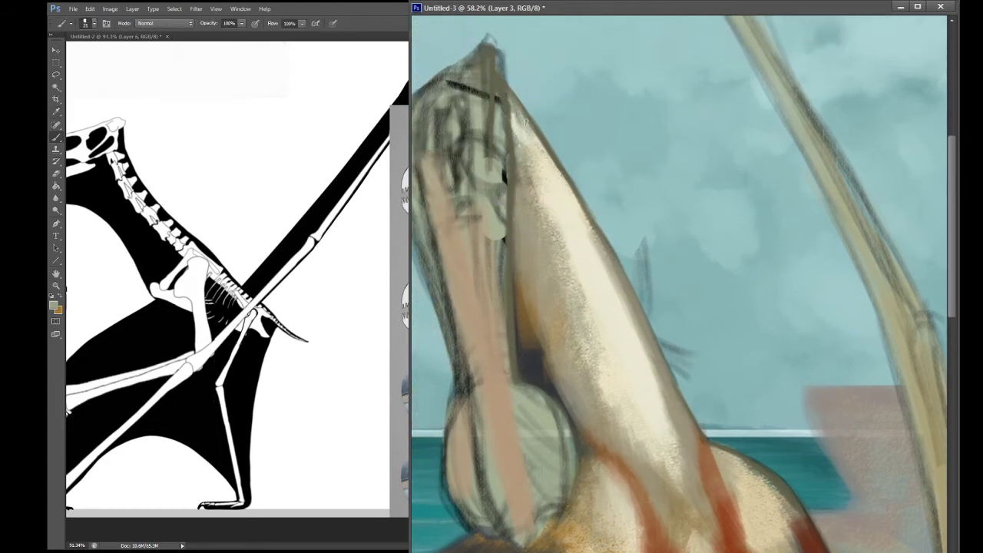
pyautogui.moveTo(509, 94); pyautogui.dragTo(561, 181)
pyautogui.moveTo(519, 118); pyautogui.dragTo(577, 201)
pyautogui.moveTo(533, 134); pyautogui.dragTo(586, 218)
pyautogui.moveTo(558, 176); pyautogui.dragTo(601, 238)
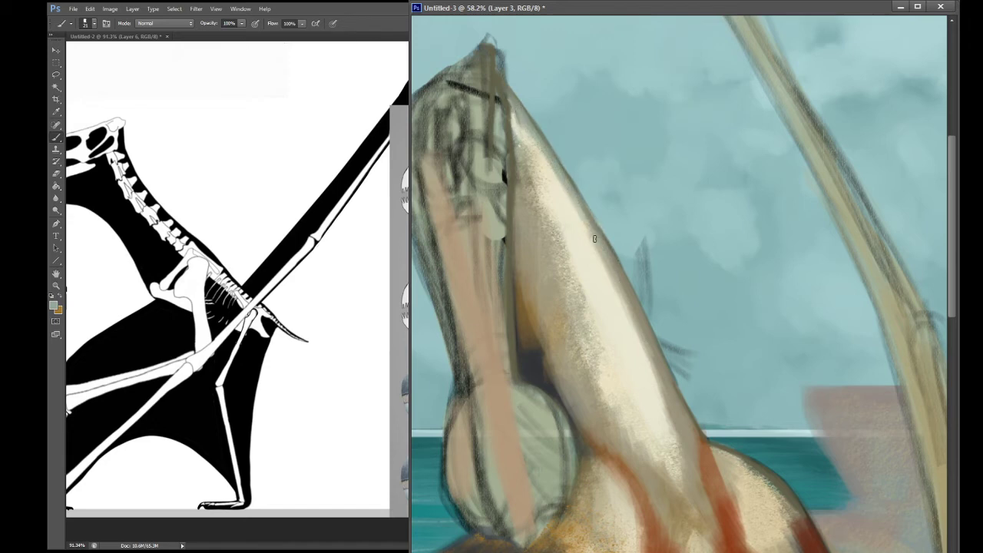
pyautogui.moveTo(635, 300)
pyautogui.mouseDown()
pyautogui.moveTo(638, 289)
pyautogui.moveTo(668, 283)
pyautogui.moveTo(660, 304)
pyautogui.mouseUp()
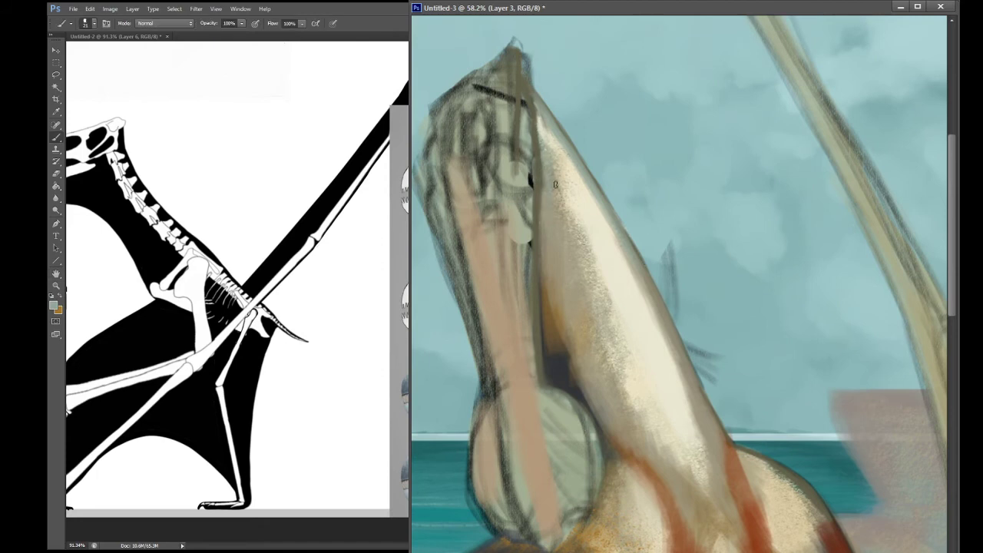
# Step: Paint grey-green shading along the neck's inner side and over its base between the red streaks
pyautogui.moveTo(679, 399)
pyautogui.mouseDown()
pyautogui.moveTo(658, 354)
pyautogui.moveTo(637, 222)
pyautogui.moveTo(692, 332)
pyautogui.moveTo(683, 331)
pyautogui.mouseUp()
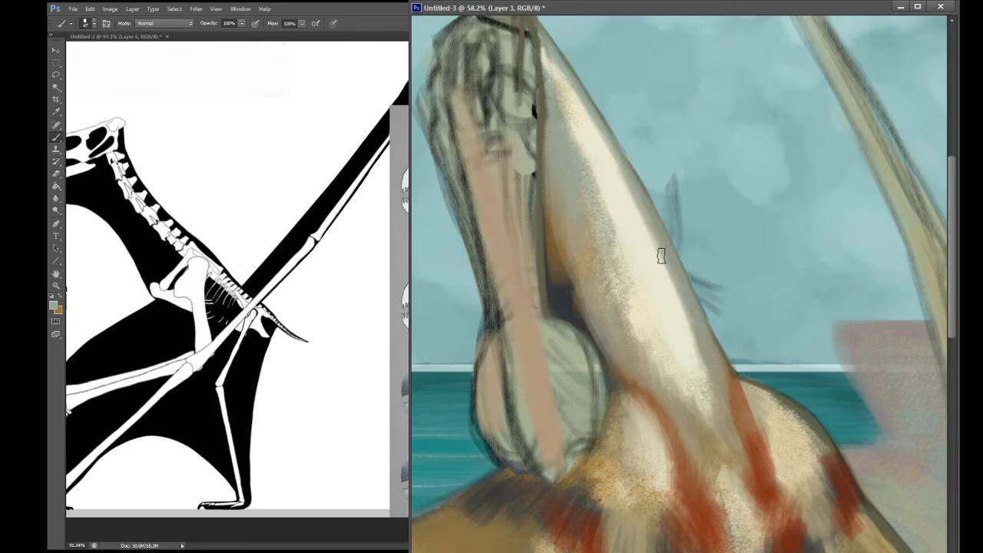
pyautogui.press('space')
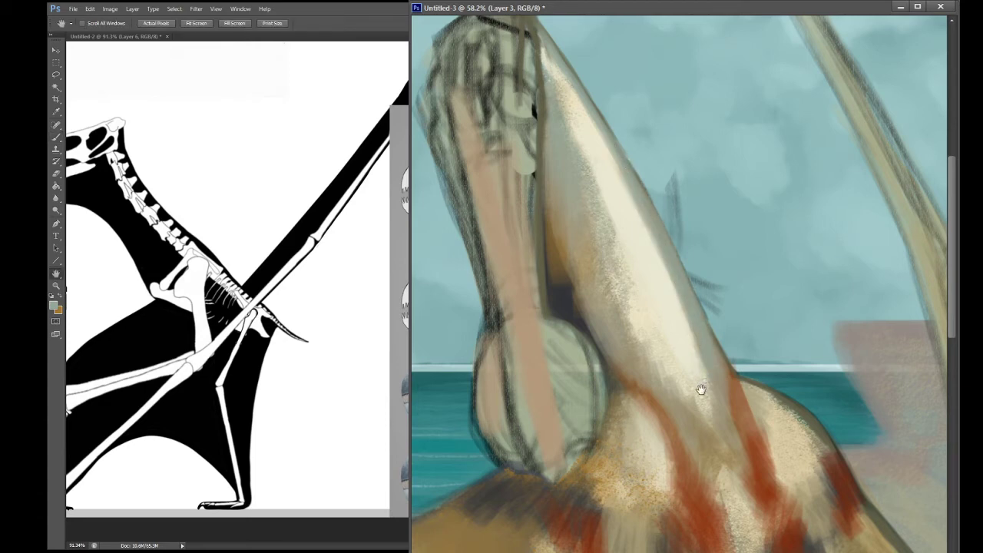
pyautogui.moveTo(699, 391); pyautogui.dragTo(613, 249)
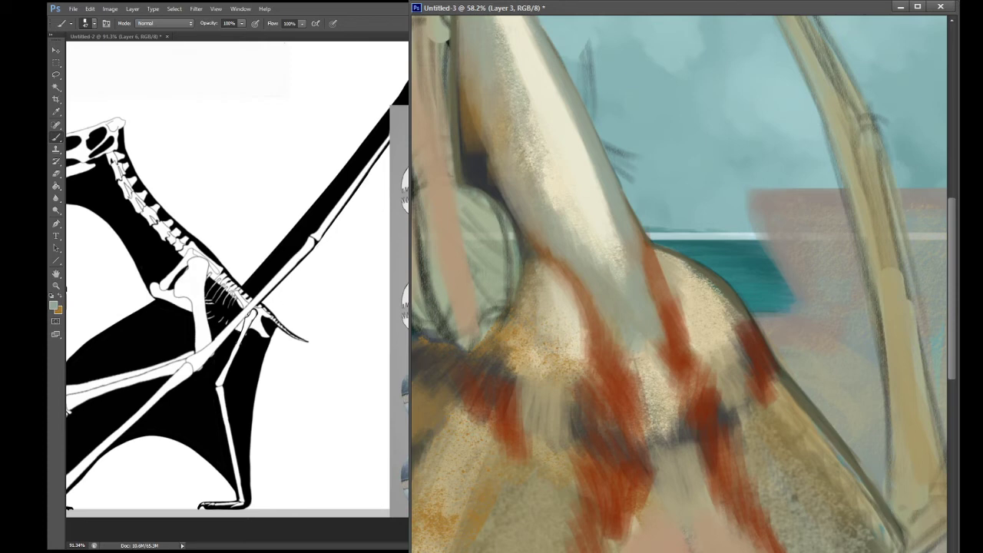
pyautogui.click(66, 289)
pyautogui.press('space')
pyautogui.moveTo(621, 318)
pyautogui.mouseDown()
pyautogui.moveTo(630, 337)
pyautogui.moveTo(717, 387)
pyautogui.moveTo(707, 483)
pyautogui.mouseUp()
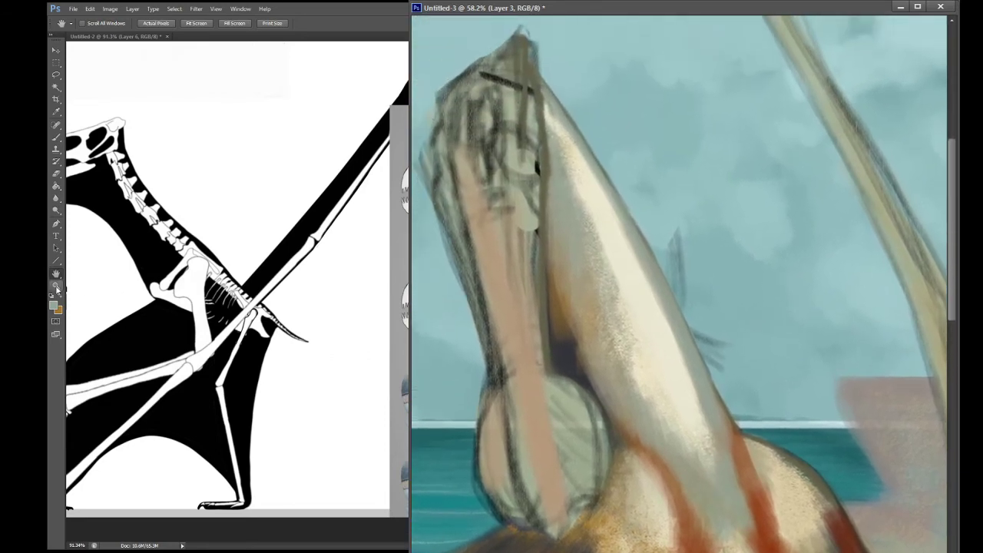
# Step: Choose a very dark maroon as the colour for the body's dark markings
pyautogui.click(56, 287)
pyautogui.moveTo(666, 417)
pyautogui.mouseDown()
pyautogui.moveTo(637, 413)
pyautogui.moveTo(646, 397)
pyautogui.moveTo(650, 220)
pyautogui.moveTo(636, 143)
pyautogui.moveTo(623, 162)
pyautogui.moveTo(621, 248)
pyautogui.moveTo(631, 254)
pyautogui.mouseUp()
pyautogui.press('h')
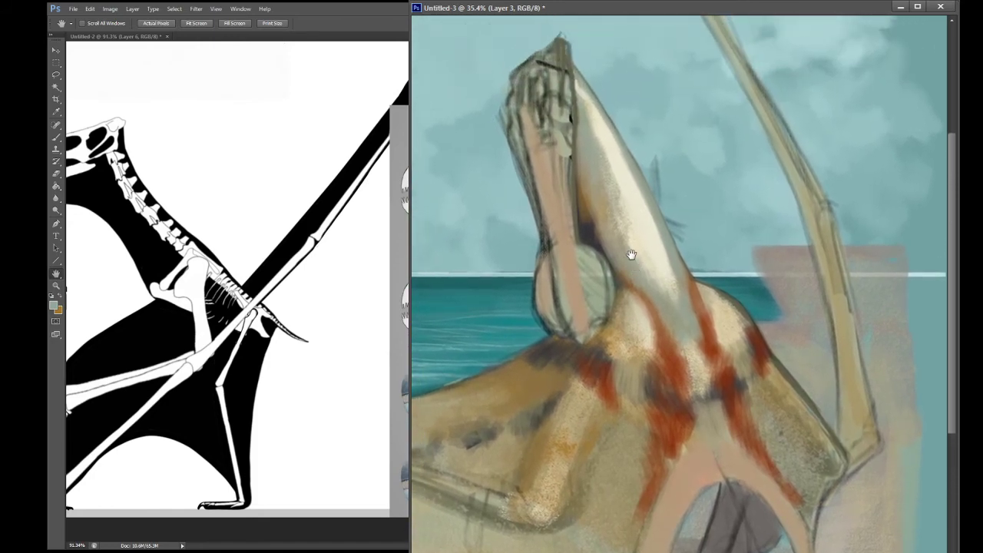
pyautogui.click(55, 285)
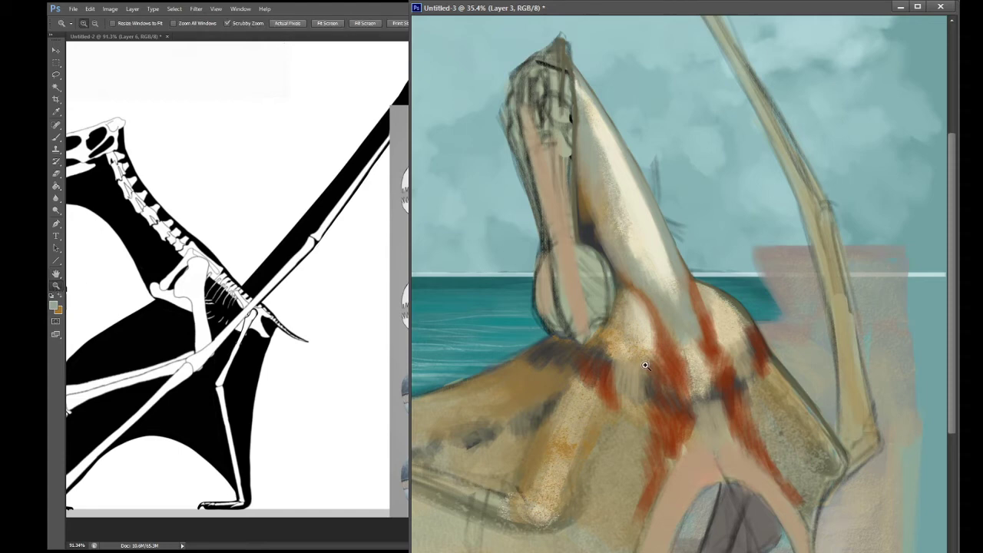
pyautogui.moveTo(645, 366); pyautogui.dragTo(614, 362)
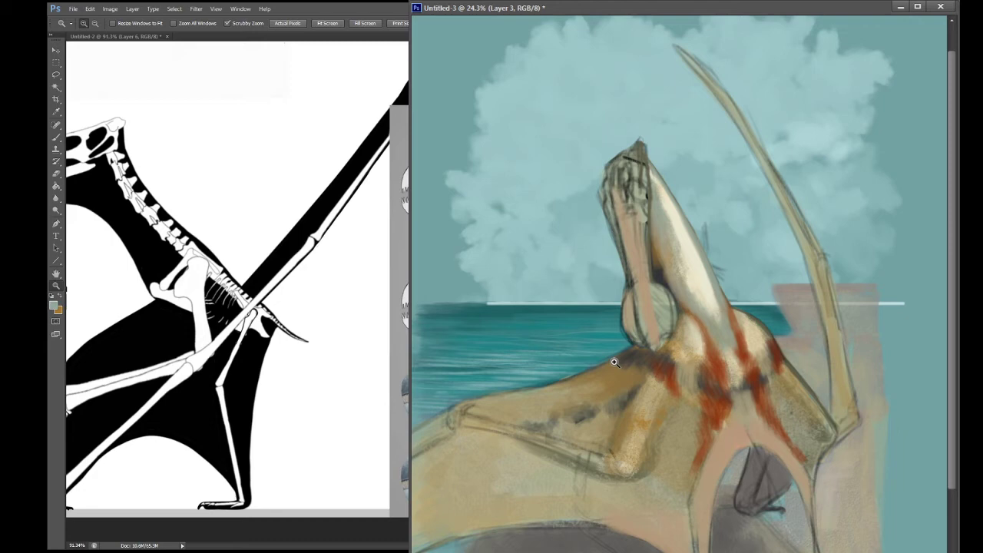
pyautogui.press('i')
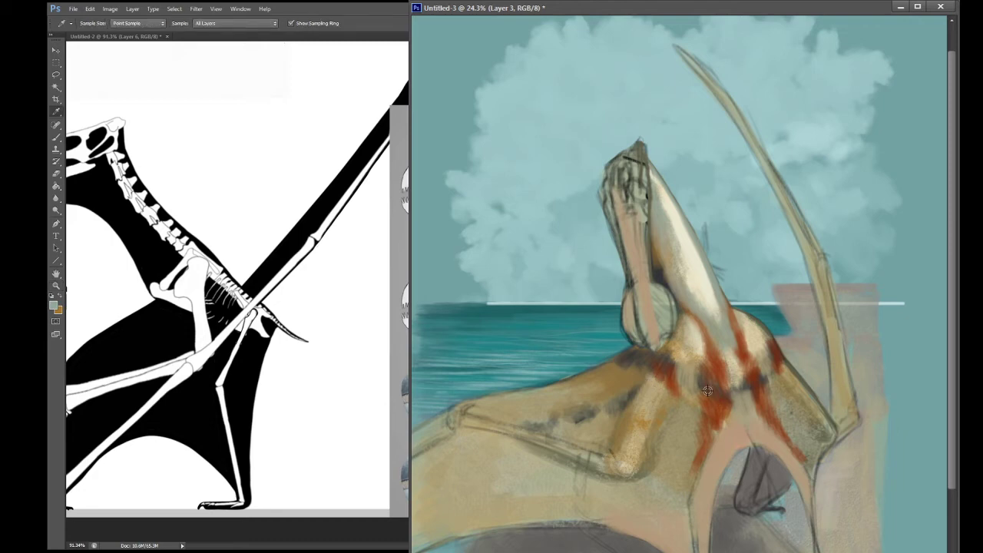
pyautogui.click(699, 384)
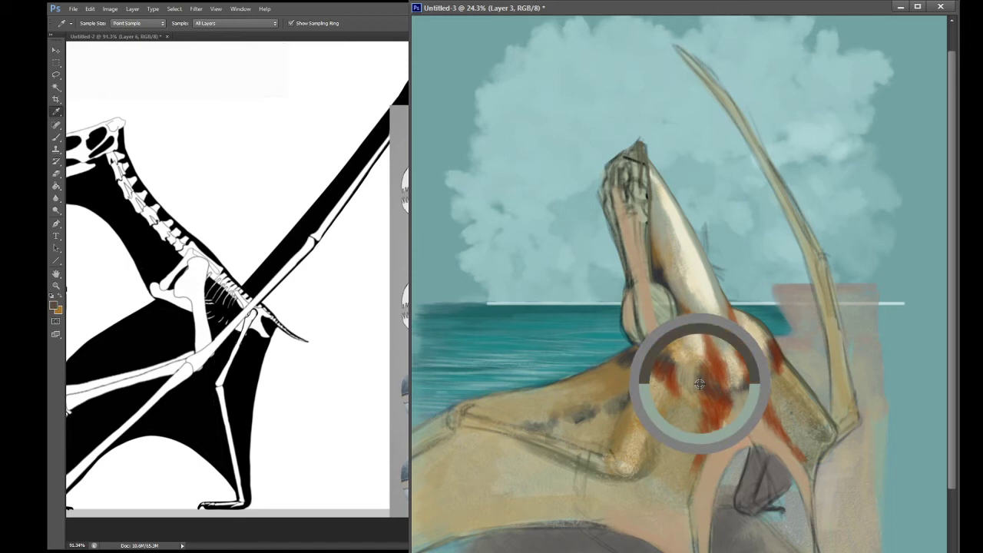
pyautogui.press('b')
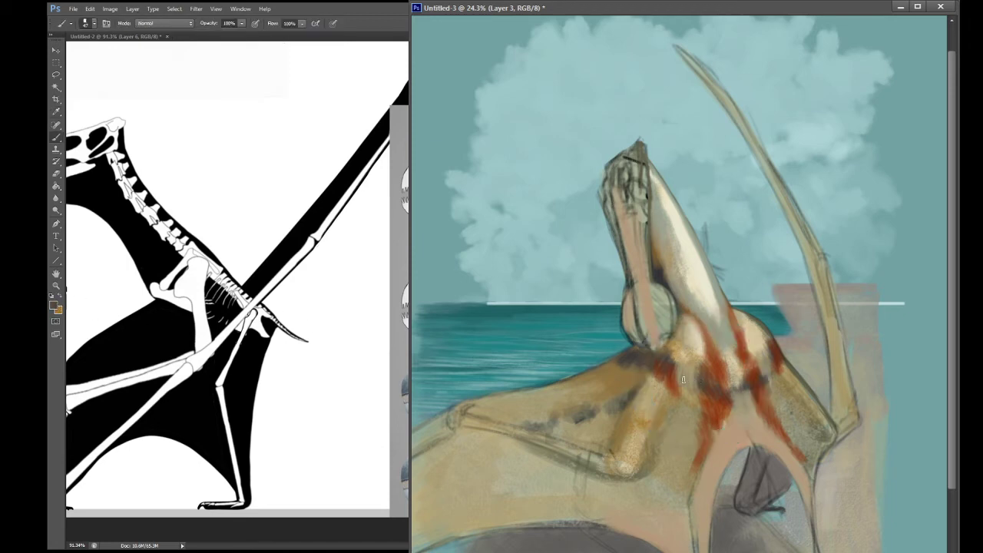
pyautogui.keyDown('alt'); pyautogui.click(716, 367); pyautogui.keyUp('alt')
pyautogui.press('i')
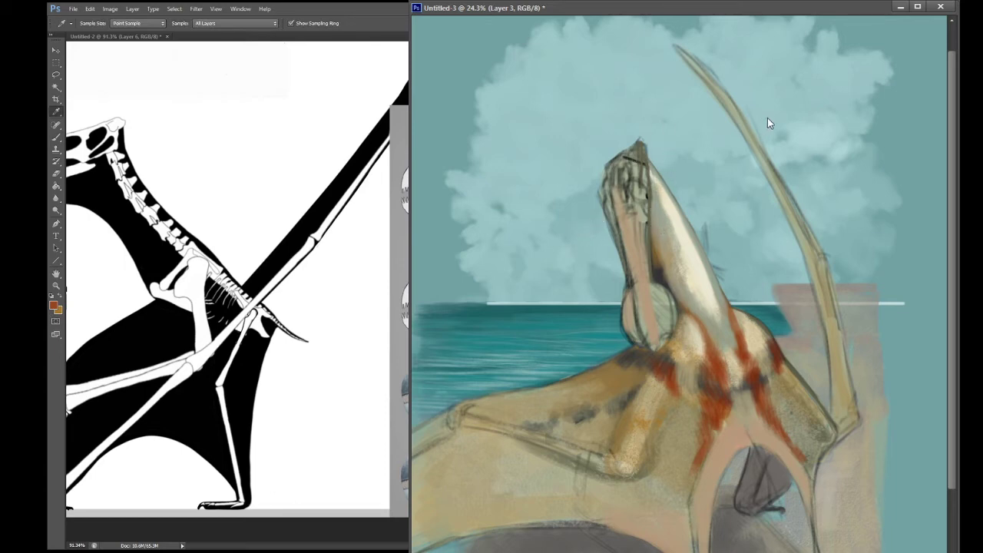
pyautogui.press('b')
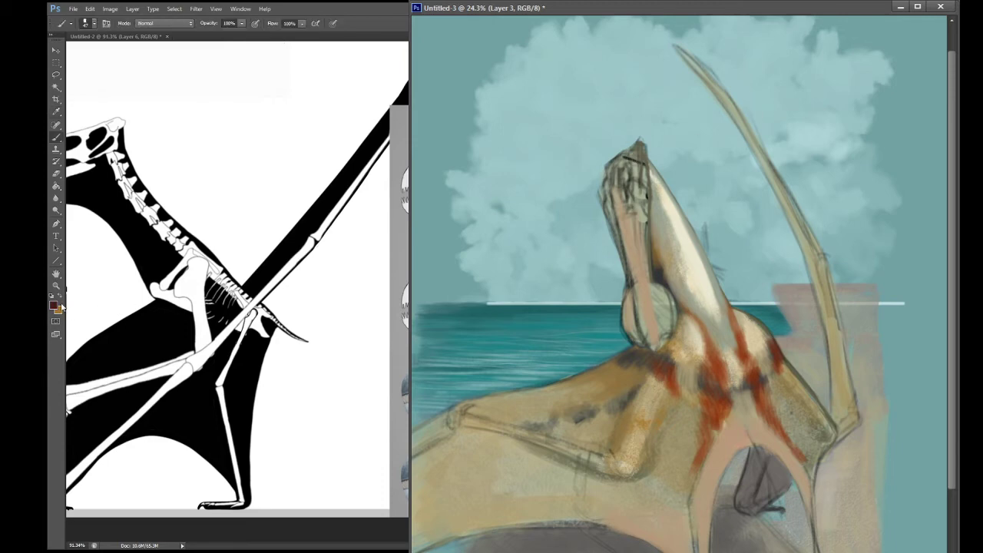
# Step: Sample tan from the shoulder and paint over the dark patches between the red streaks across the upper chest
pyautogui.press('i')
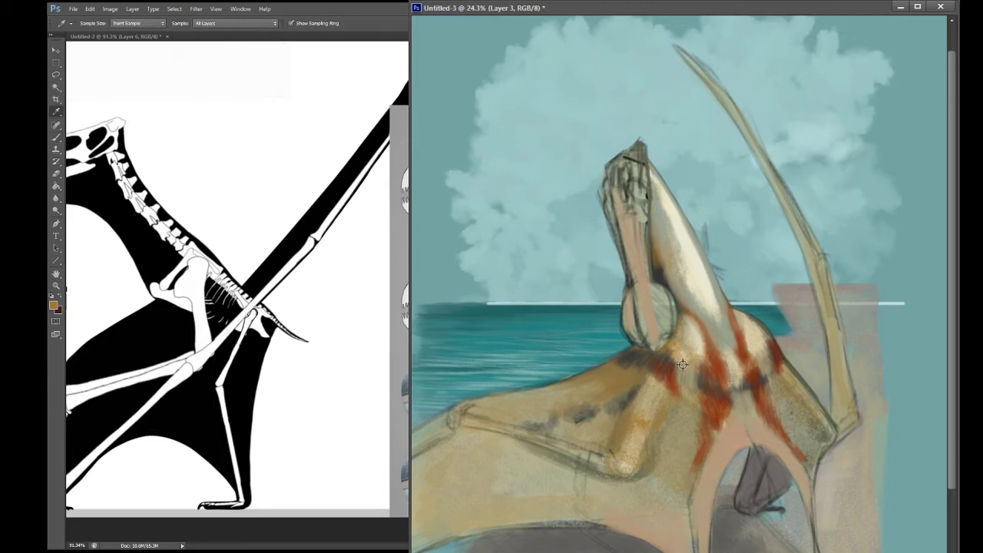
pyautogui.click(677, 361)
pyautogui.press('b')
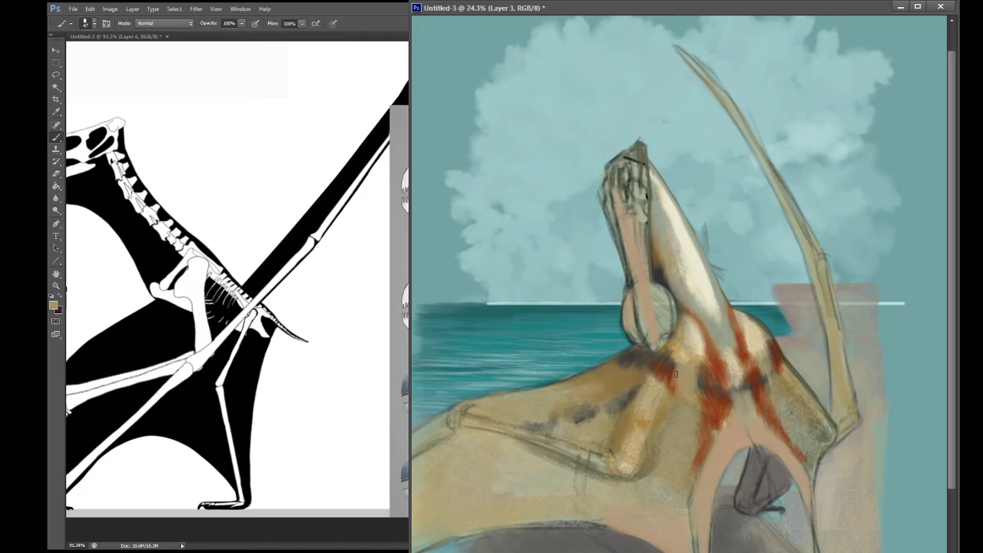
pyautogui.click(172, 528)
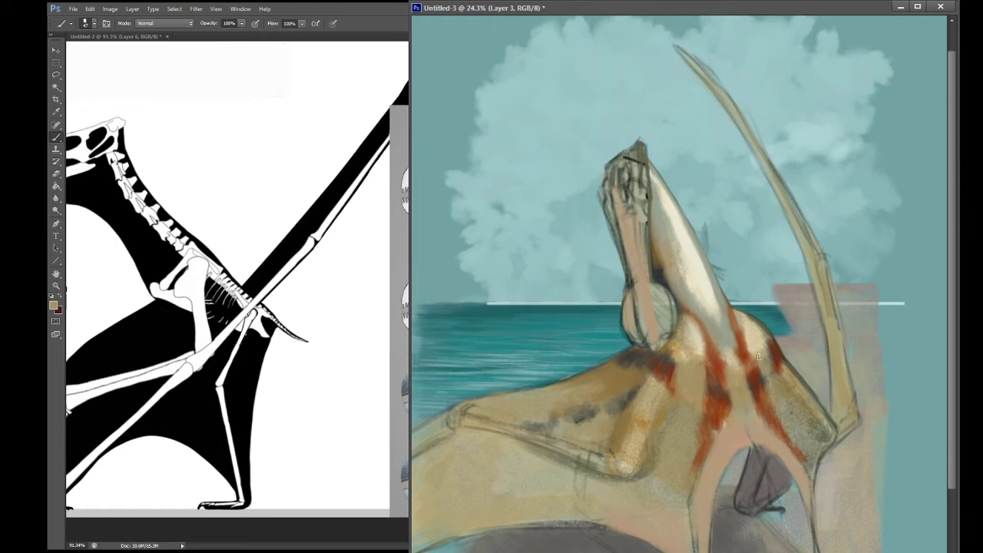
# Step: Extend the red-orange markings over both shoulders, around the neck's base as a collar, and down the near upper arm
pyautogui.keyDown('alt'); pyautogui.click(717, 375); pyautogui.keyUp('alt')
pyautogui.moveTo(641, 361)
pyautogui.mouseDown()
pyautogui.moveTo(633, 365)
pyautogui.moveTo(661, 371)
pyautogui.mouseUp()
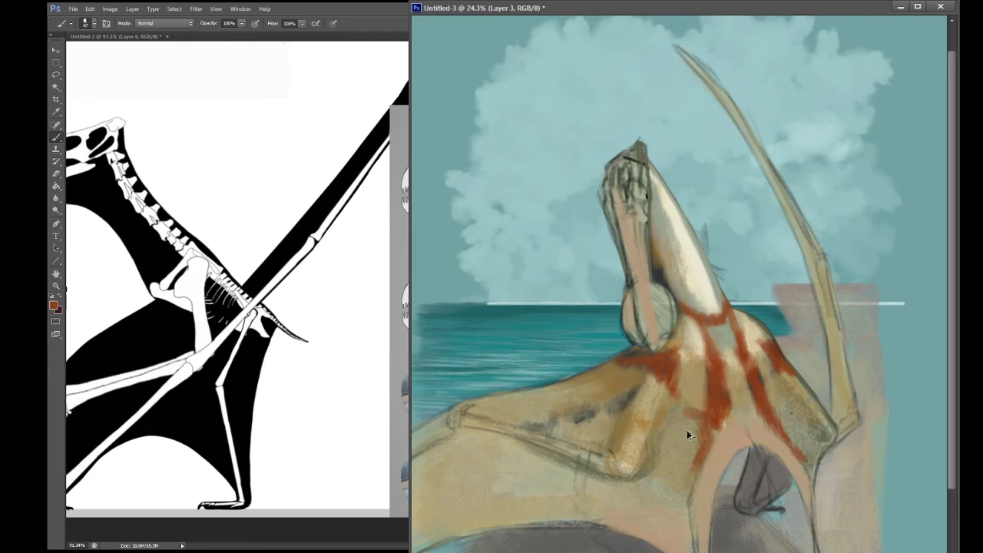
pyautogui.moveTo(649, 436)
pyautogui.mouseDown()
pyautogui.moveTo(682, 403)
pyautogui.moveTo(705, 351)
pyautogui.mouseUp()
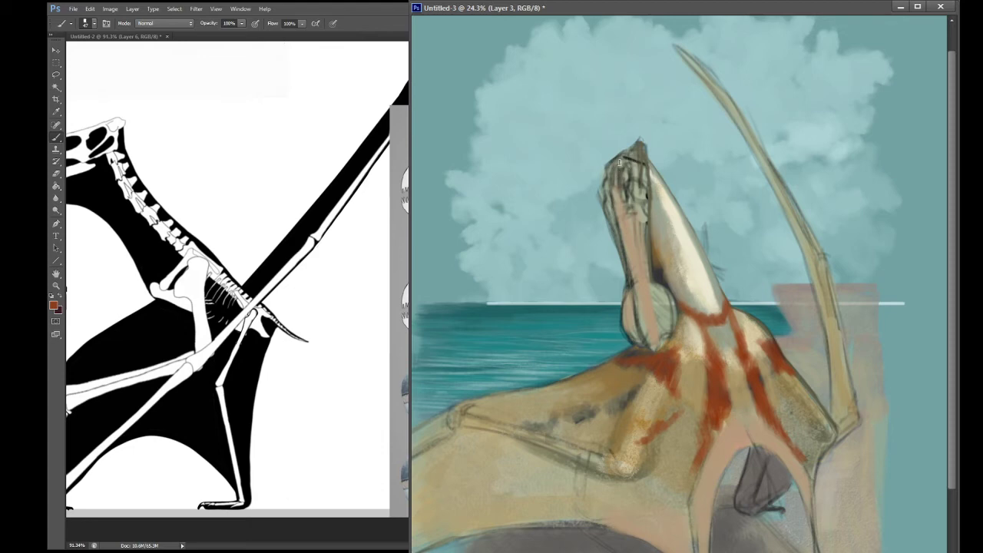
# Step: Paint red-orange markings on the head, with a ring in the middle and curved bands along its outer edges
pyautogui.moveTo(620, 162)
pyautogui.mouseDown()
pyautogui.moveTo(616, 195)
pyautogui.moveTo(630, 159)
pyautogui.moveTo(630, 189)
pyautogui.moveTo(618, 184)
pyautogui.moveTo(624, 198)
pyautogui.moveTo(631, 181)
pyautogui.moveTo(625, 202)
pyautogui.moveTo(630, 165)
pyautogui.moveTo(640, 194)
pyautogui.moveTo(644, 166)
pyautogui.moveTo(645, 202)
pyautogui.mouseUp()
pyautogui.moveTo(605, 181)
pyautogui.mouseDown()
pyautogui.moveTo(624, 152)
pyautogui.moveTo(604, 166)
pyautogui.moveTo(615, 159)
pyautogui.moveTo(603, 212)
pyautogui.mouseUp()
pyautogui.moveTo(610, 163); pyautogui.dragTo(640, 152)
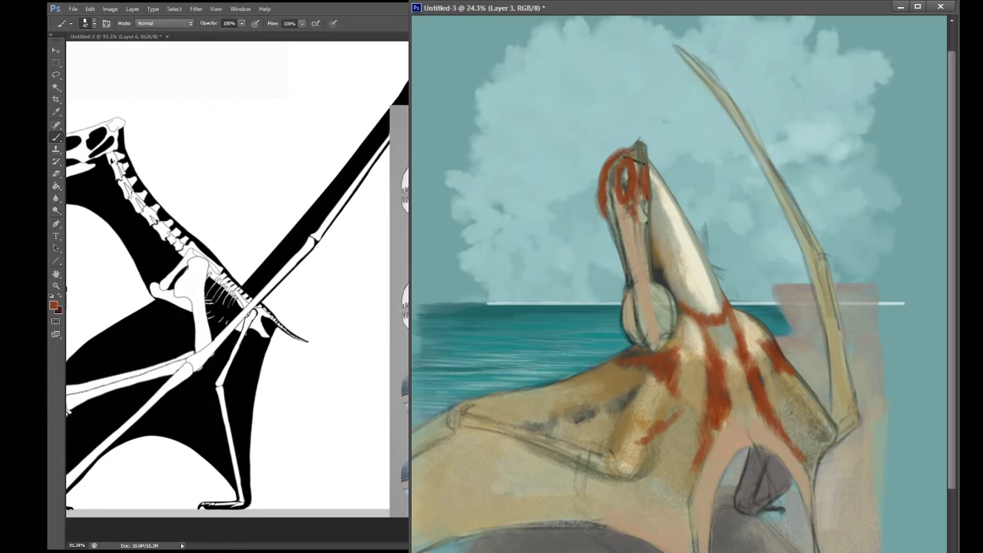
# Step: Switch to dark maroon and paint diagonal streaks from the near shoulder across the inner wing and down the upper arm
pyautogui.click(157, 532)
pyautogui.press('space')
pyautogui.moveTo(724, 351); pyautogui.dragTo(730, 337)
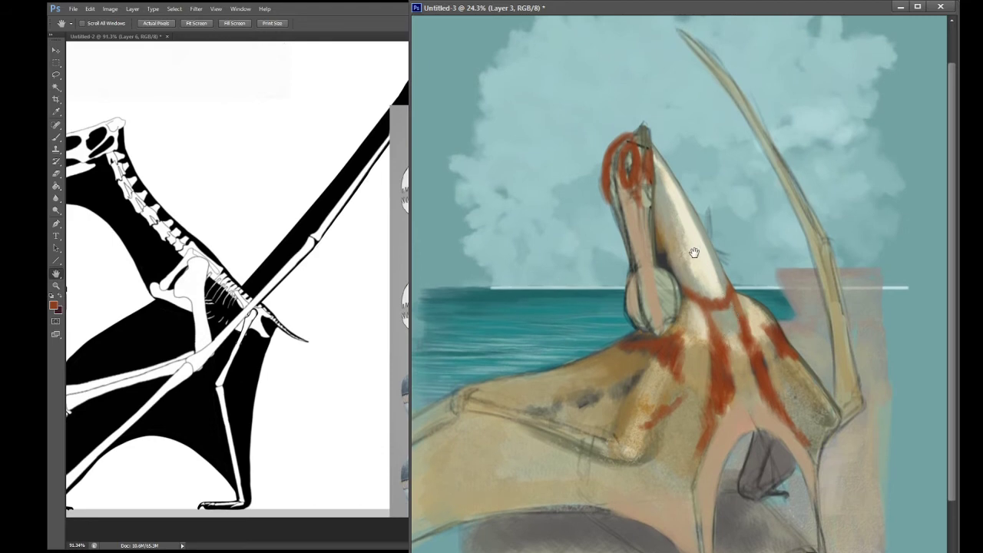
pyautogui.click(60, 299)
pyautogui.click(56, 137)
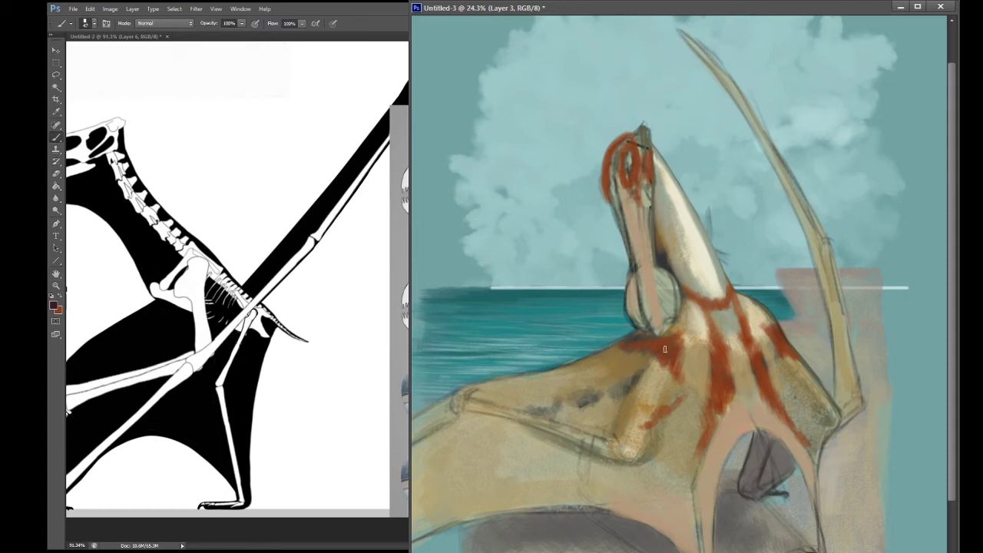
pyautogui.moveTo(670, 352)
pyautogui.mouseDown()
pyautogui.moveTo(691, 326)
pyautogui.moveTo(639, 380)
pyautogui.moveTo(604, 397)
pyautogui.moveTo(632, 380)
pyautogui.mouseUp()
pyautogui.moveTo(665, 352)
pyautogui.mouseDown()
pyautogui.moveTo(650, 373)
pyautogui.moveTo(655, 361)
pyautogui.moveTo(606, 377)
pyautogui.moveTo(576, 403)
pyautogui.moveTo(611, 376)
pyautogui.mouseUp()
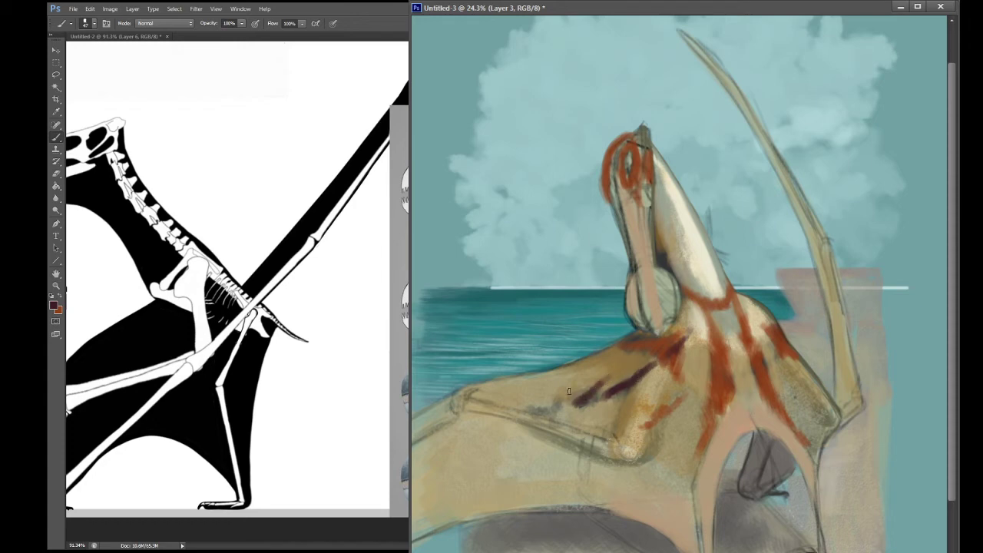
pyautogui.moveTo(546, 410)
pyautogui.mouseDown()
pyautogui.moveTo(513, 418)
pyautogui.moveTo(527, 413)
pyautogui.mouseUp()
pyautogui.moveTo(620, 427)
pyautogui.mouseDown()
pyautogui.moveTo(665, 403)
pyautogui.moveTo(679, 382)
pyautogui.moveTo(666, 400)
pyautogui.moveTo(662, 376)
pyautogui.moveTo(644, 400)
pyautogui.moveTo(676, 346)
pyautogui.mouseUp()
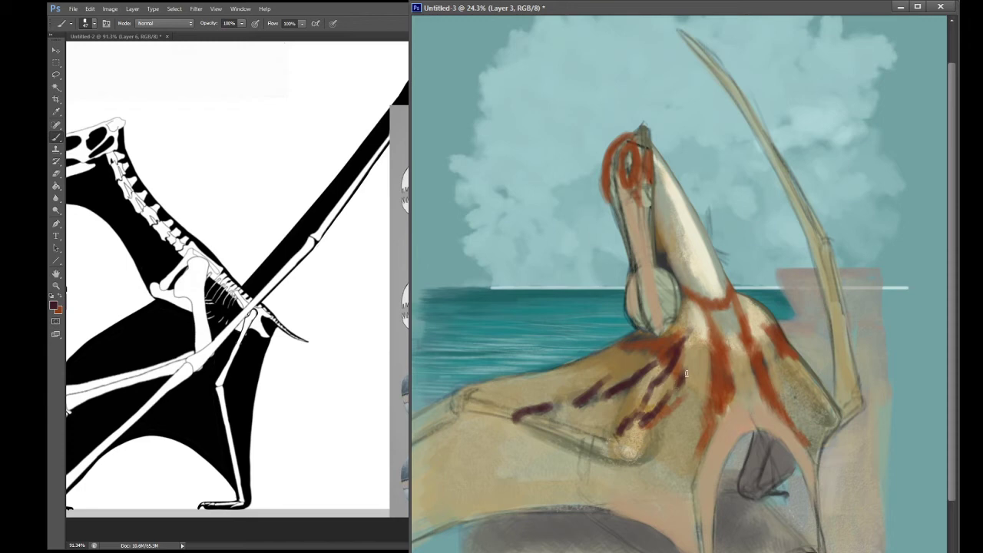
# Step: Continue the maroon streaks over the near forearm and wing membrane, linking them into long branching lines toward the shoulder
pyautogui.moveTo(459, 459)
pyautogui.mouseDown()
pyautogui.moveTo(498, 443)
pyautogui.moveTo(440, 481)
pyautogui.moveTo(442, 466)
pyautogui.moveTo(502, 442)
pyautogui.moveTo(501, 418)
pyautogui.moveTo(480, 428)
pyautogui.moveTo(507, 409)
pyautogui.mouseUp()
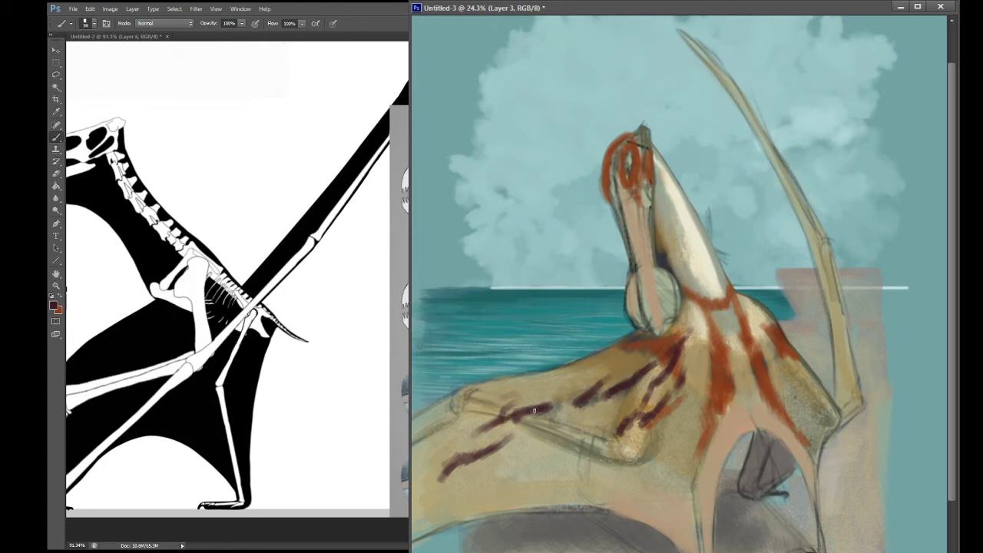
pyautogui.moveTo(560, 397)
pyautogui.mouseDown()
pyautogui.moveTo(621, 364)
pyautogui.moveTo(614, 329)
pyautogui.moveTo(614, 346)
pyautogui.moveTo(629, 371)
pyautogui.mouseUp()
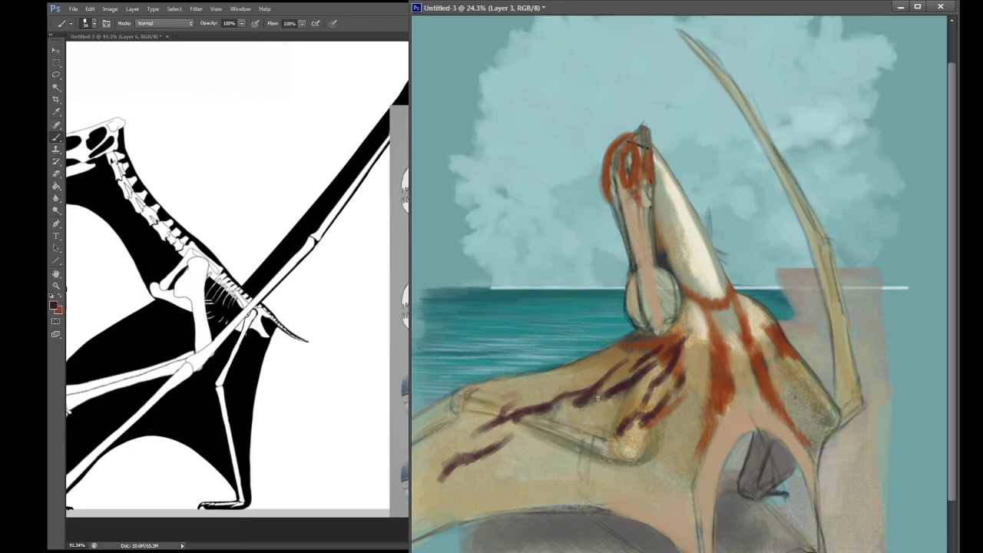
pyautogui.moveTo(497, 447)
pyautogui.mouseDown()
pyautogui.moveTo(531, 428)
pyautogui.moveTo(521, 417)
pyautogui.moveTo(515, 427)
pyautogui.moveTo(571, 419)
pyautogui.moveTo(591, 413)
pyautogui.moveTo(559, 421)
pyautogui.moveTo(603, 412)
pyautogui.mouseUp()
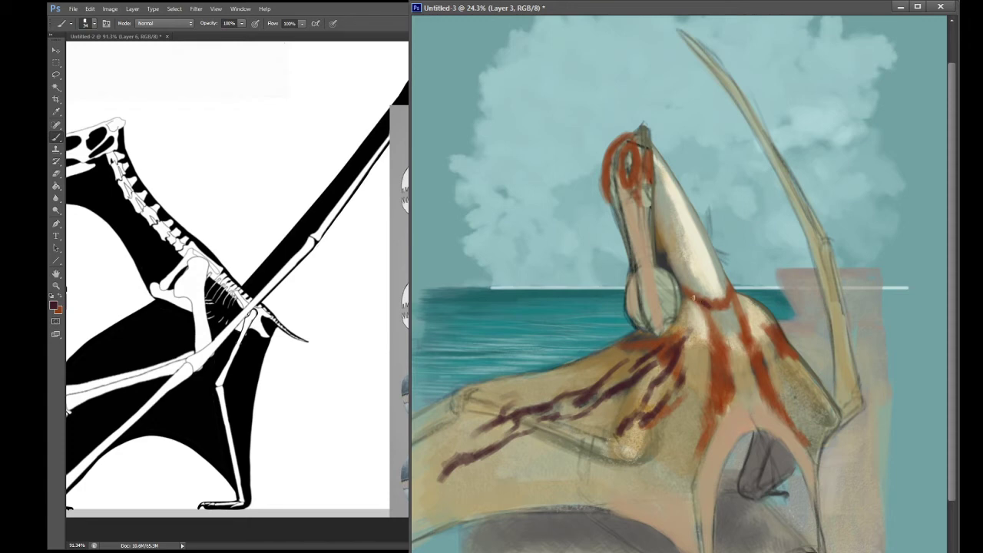
# Step: Add maroon accents to the neck's collar, and paint broken maroon streaks down the flank, hip and far shoulder
pyautogui.moveTo(705, 304)
pyautogui.mouseDown()
pyautogui.moveTo(725, 319)
pyautogui.moveTo(731, 307)
pyautogui.moveTo(719, 313)
pyautogui.moveTo(732, 318)
pyautogui.moveTo(732, 292)
pyautogui.mouseUp()
pyautogui.moveTo(695, 393)
pyautogui.mouseDown()
pyautogui.moveTo(693, 423)
pyautogui.moveTo(709, 373)
pyautogui.moveTo(686, 443)
pyautogui.moveTo(687, 431)
pyautogui.mouseUp()
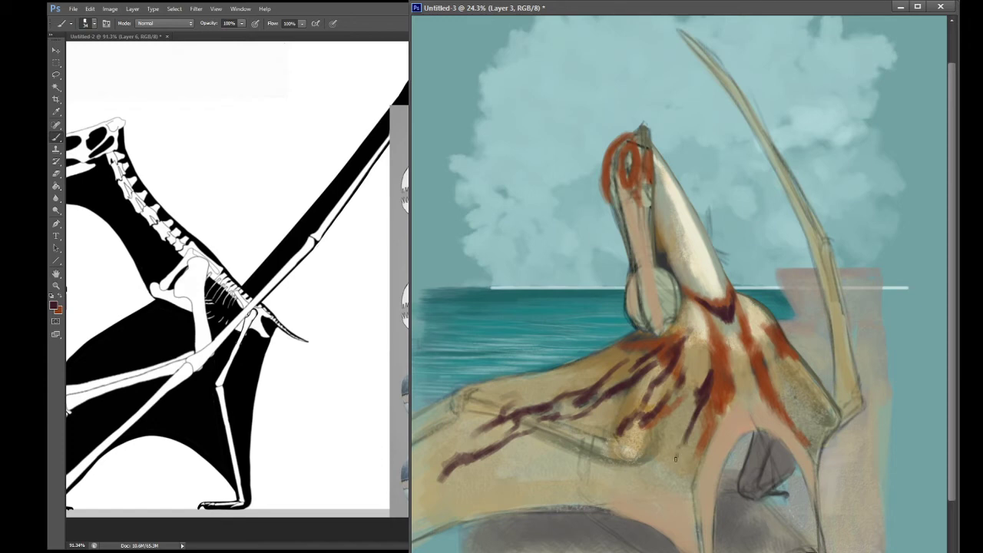
pyautogui.moveTo(675, 496)
pyautogui.mouseDown()
pyautogui.moveTo(674, 463)
pyautogui.moveTo(666, 496)
pyautogui.mouseUp()
pyautogui.moveTo(658, 483); pyautogui.dragTo(635, 512)
pyautogui.moveTo(670, 467); pyautogui.dragTo(670, 523)
pyautogui.moveTo(772, 379); pyautogui.dragTo(791, 408)
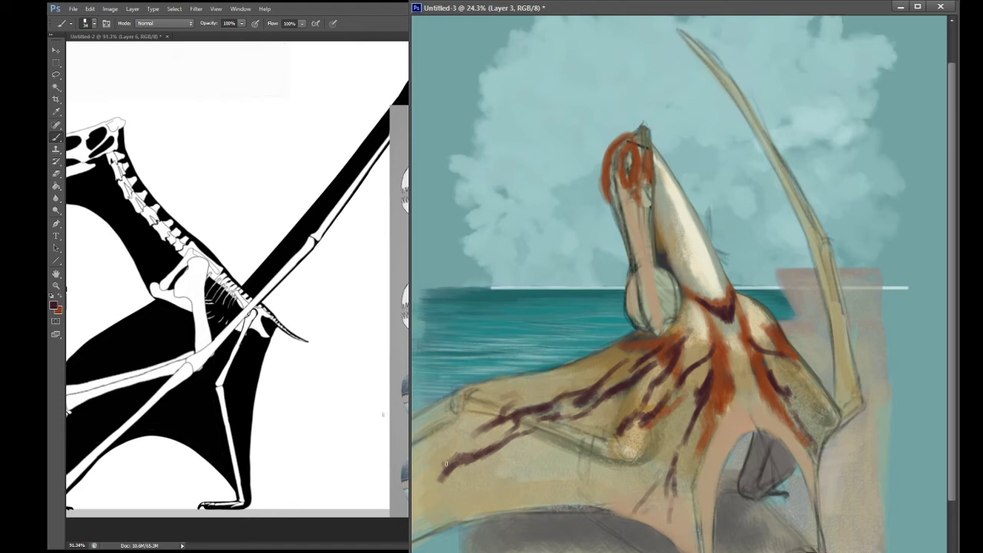
# Step: Add maroon streaks near the near wing's outer joint, and break up the long linked wing lines with tan
pyautogui.moveTo(456, 459)
pyautogui.mouseDown()
pyautogui.moveTo(502, 420)
pyautogui.moveTo(457, 453)
pyautogui.moveTo(476, 431)
pyautogui.moveTo(429, 456)
pyautogui.moveTo(482, 405)
pyautogui.mouseUp()
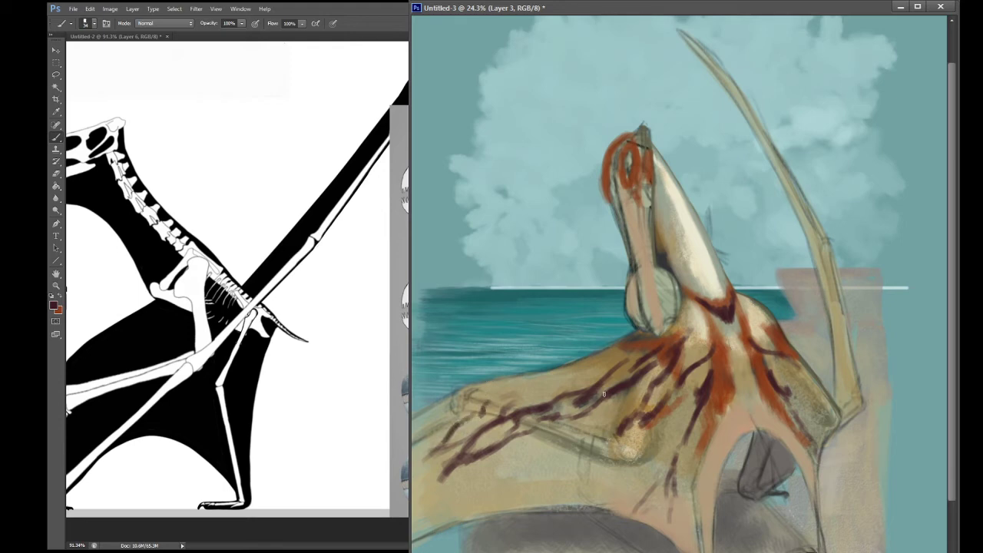
pyautogui.keyDown('alt'); pyautogui.click(481, 427); pyautogui.keyUp('alt')
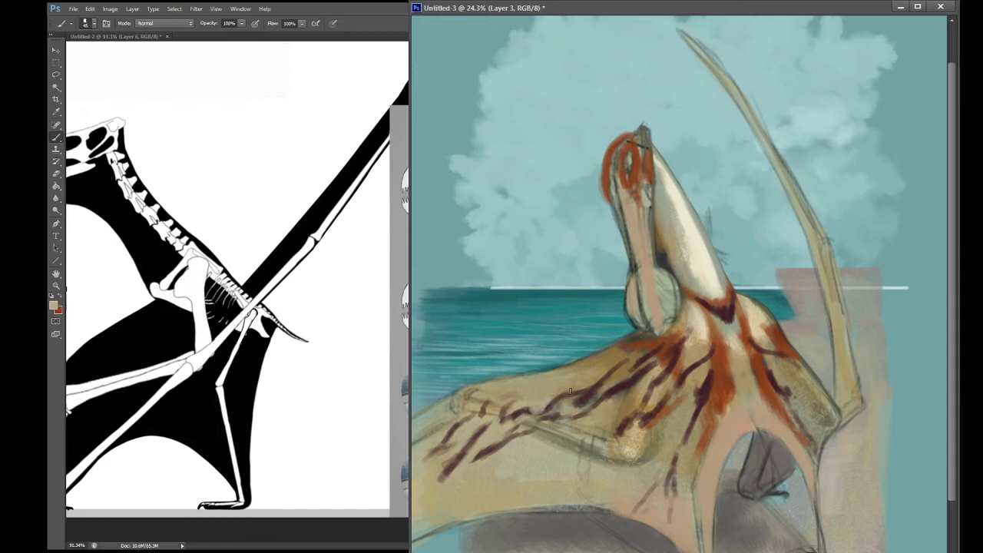
pyautogui.keyDown('alt'); pyautogui.click(551, 414); pyautogui.keyUp('alt')
pyautogui.moveTo(550, 415); pyautogui.dragTo(586, 399)
pyautogui.keyDown('alt'); pyautogui.click(547, 387); pyautogui.keyUp('alt')
pyautogui.moveTo(568, 400)
pyautogui.mouseDown()
pyautogui.moveTo(539, 409)
pyautogui.moveTo(561, 413)
pyautogui.moveTo(572, 400)
pyautogui.moveTo(558, 413)
pyautogui.moveTo(570, 411)
pyautogui.moveTo(607, 384)
pyautogui.mouseUp()
pyautogui.moveTo(543, 409); pyautogui.dragTo(564, 396)
pyautogui.moveTo(556, 419); pyautogui.dragTo(535, 411)
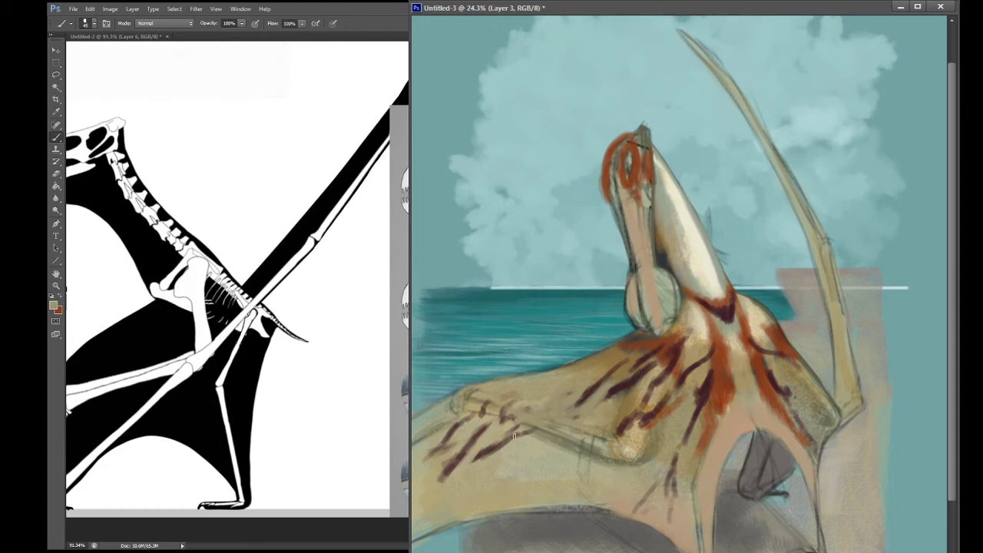
# Step: Sample a pale cream and paint broad, mottled light strokes across the near wing's lower membrane
pyautogui.keyDown('alt'); pyautogui.click(697, 274); pyautogui.keyUp('alt')
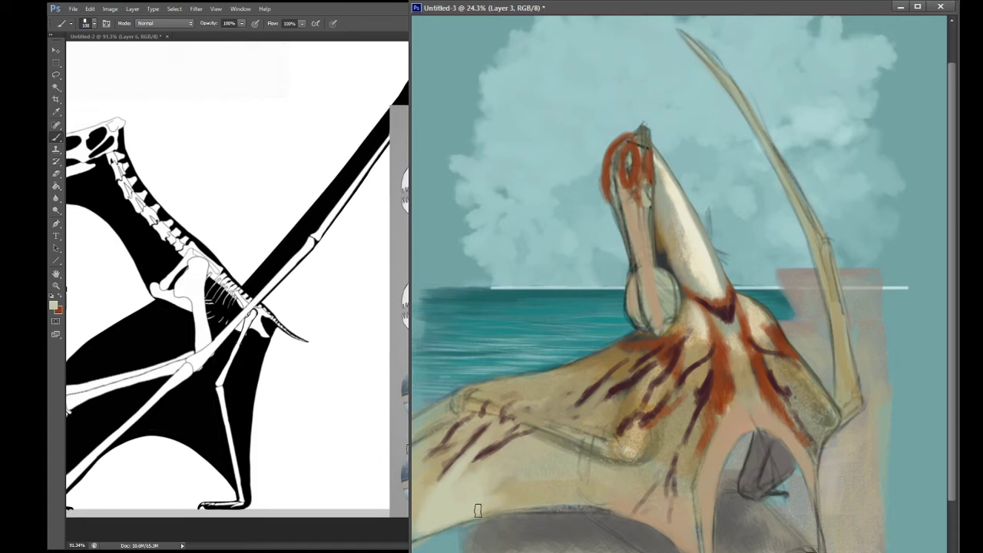
pyautogui.moveTo(411, 516); pyautogui.dragTo(445, 510)
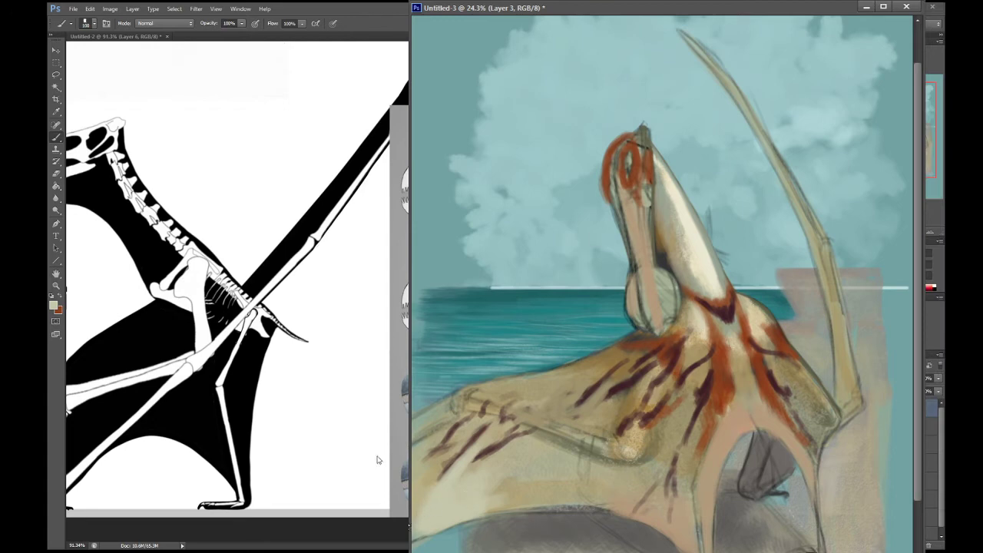
pyautogui.hotkey('shift', 'Tab')
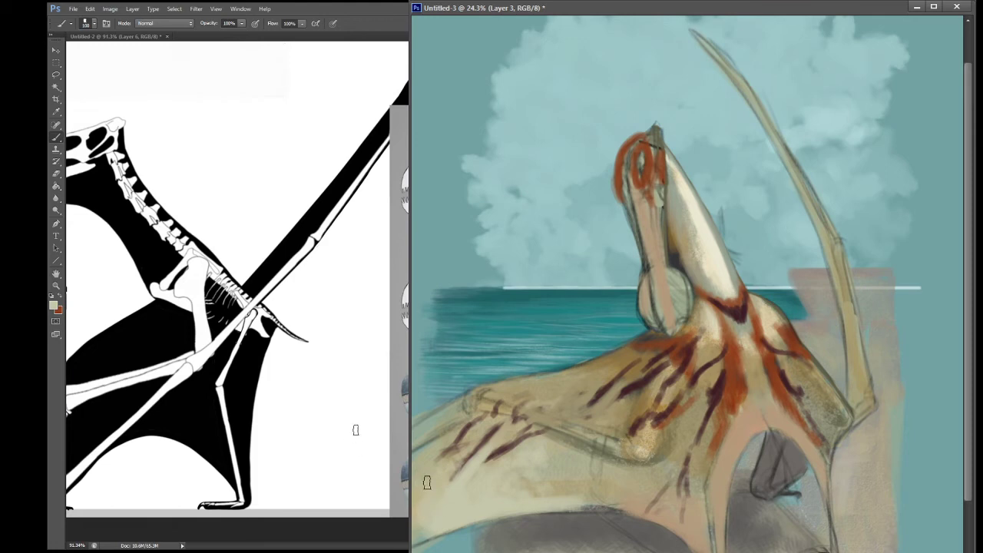
pyautogui.moveTo(409, 521); pyautogui.dragTo(416, 503)
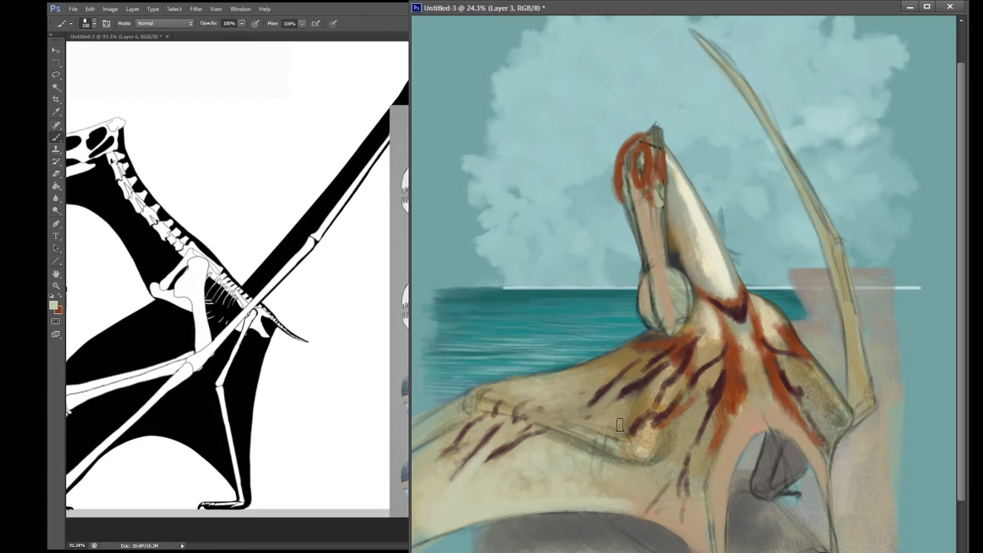
# Step: Sample tan tones from the near arm and blend them over the forearm and elbow to cover the sketch lines
pyautogui.click(646, 438)
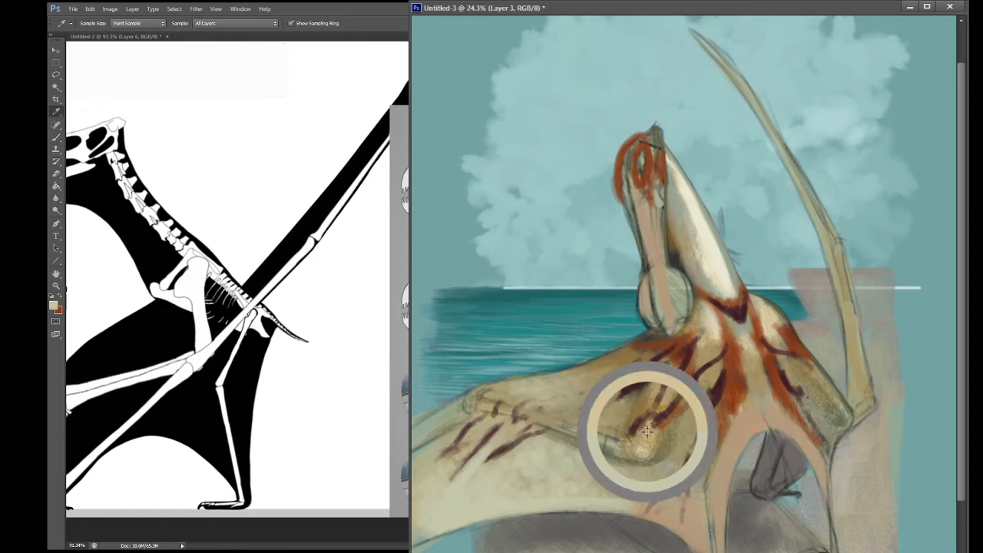
pyautogui.press('b')
pyautogui.moveTo(555, 423)
pyautogui.mouseDown()
pyautogui.moveTo(641, 433)
pyautogui.moveTo(651, 402)
pyautogui.moveTo(641, 417)
pyautogui.mouseUp()
pyautogui.keyDown('alt'); pyautogui.click(603, 442); pyautogui.keyUp('alt')
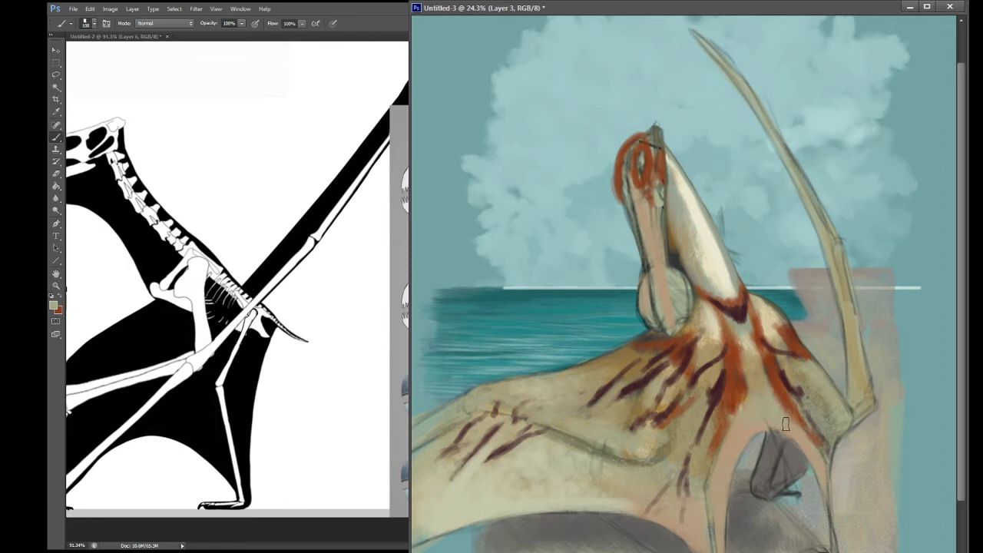
# Step: Dab cream highlights onto the near wing's outer membrane, and cover the pink area beside the near hind leg with pale tan
pyautogui.keyDown('alt'); pyautogui.click(701, 253); pyautogui.keyUp('alt')
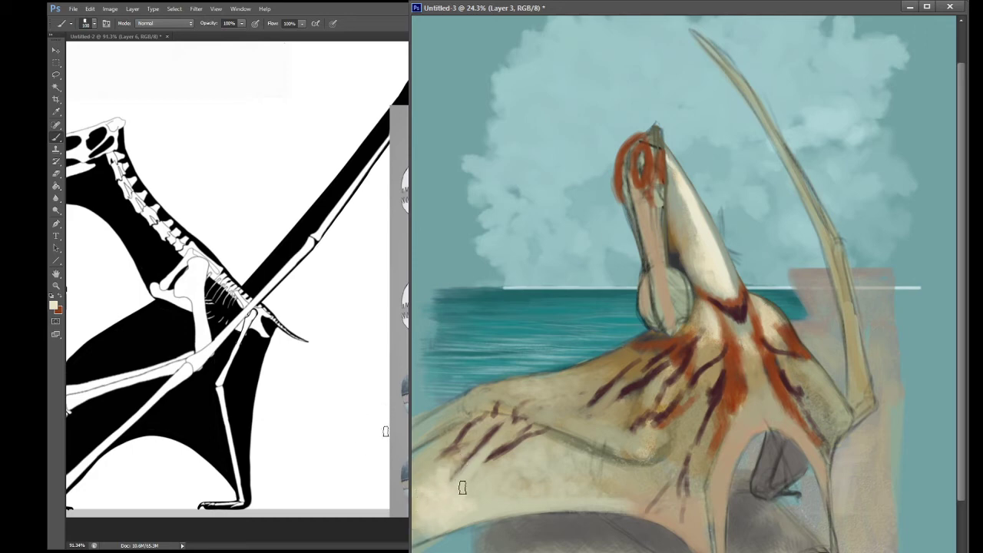
pyautogui.click(175, 550)
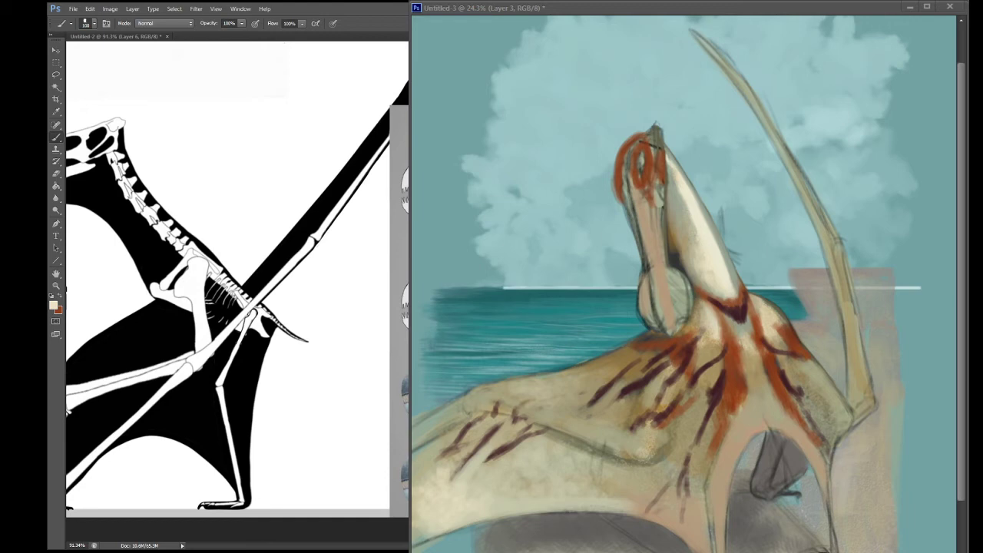
pyautogui.click(810, 147)
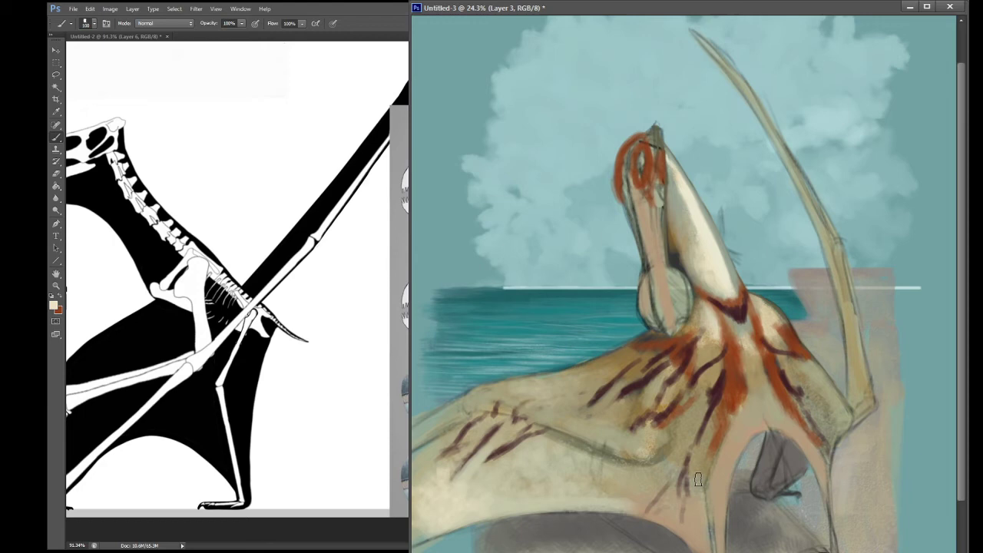
pyautogui.keyDown('alt'); pyautogui.click(531, 474); pyautogui.keyUp('alt')
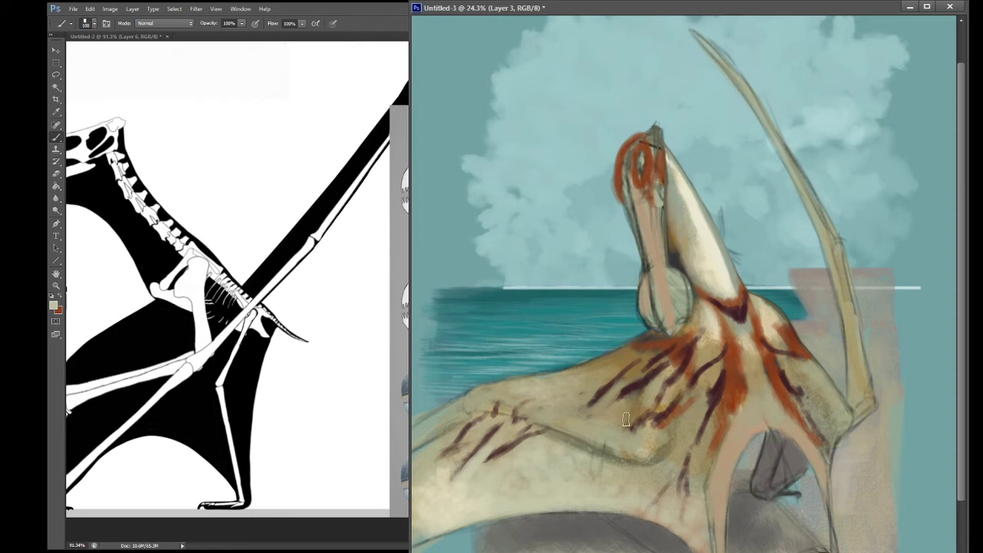
pyautogui.keyDown('alt'); pyautogui.click(548, 442); pyautogui.keyUp('alt')
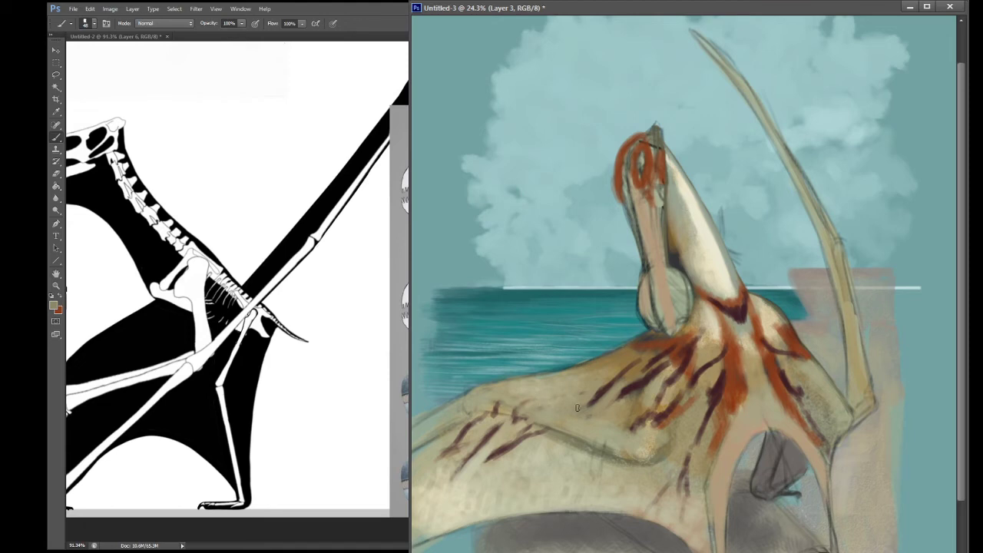
# Step: Sample the membrane's pale tan and paint light strokes along the far wing's long raised finger up to its tip
pyautogui.press('i')
pyautogui.click(558, 504)
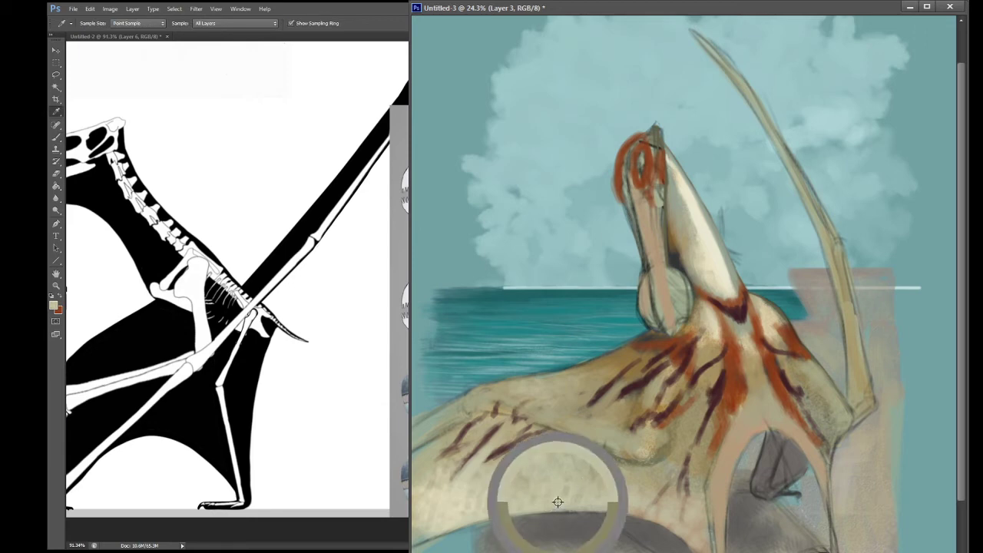
pyautogui.press('b')
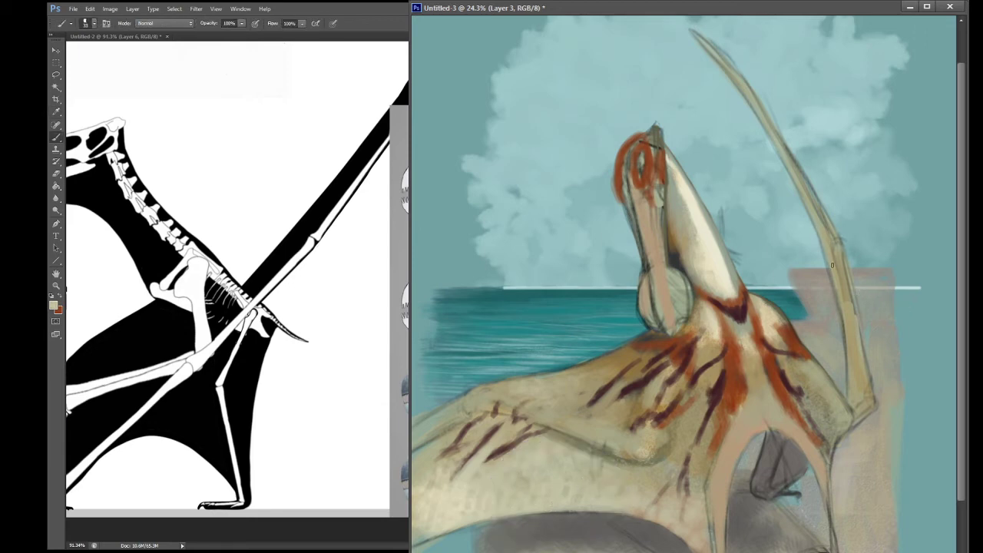
pyautogui.moveTo(833, 270)
pyautogui.mouseDown()
pyautogui.moveTo(844, 318)
pyautogui.moveTo(840, 299)
pyautogui.mouseUp()
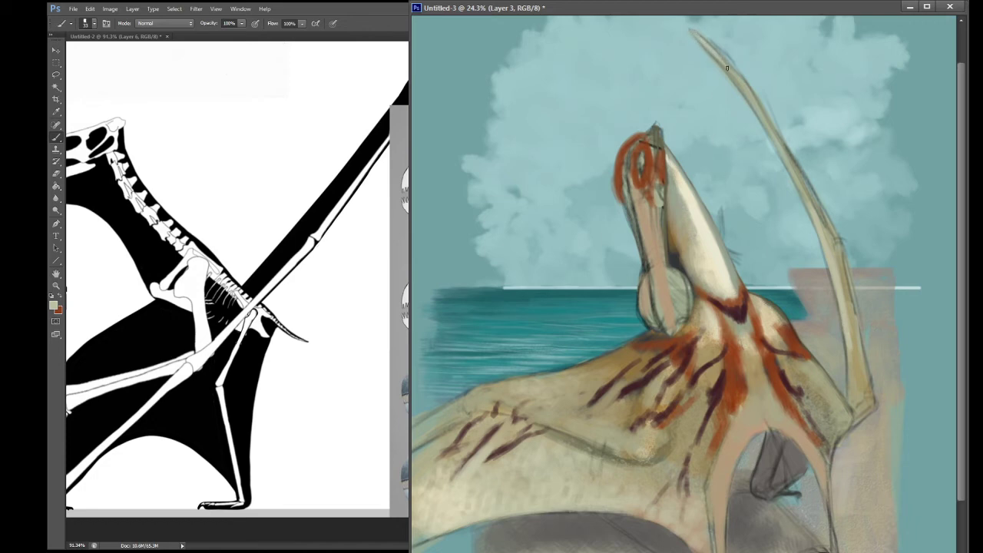
pyautogui.moveTo(728, 67)
pyautogui.mouseDown()
pyautogui.moveTo(698, 39)
pyautogui.moveTo(761, 112)
pyautogui.moveTo(710, 52)
pyautogui.mouseUp()
pyautogui.moveTo(764, 116)
pyautogui.mouseDown()
pyautogui.moveTo(800, 190)
pyautogui.moveTo(755, 113)
pyautogui.moveTo(839, 254)
pyautogui.moveTo(799, 173)
pyautogui.mouseUp()
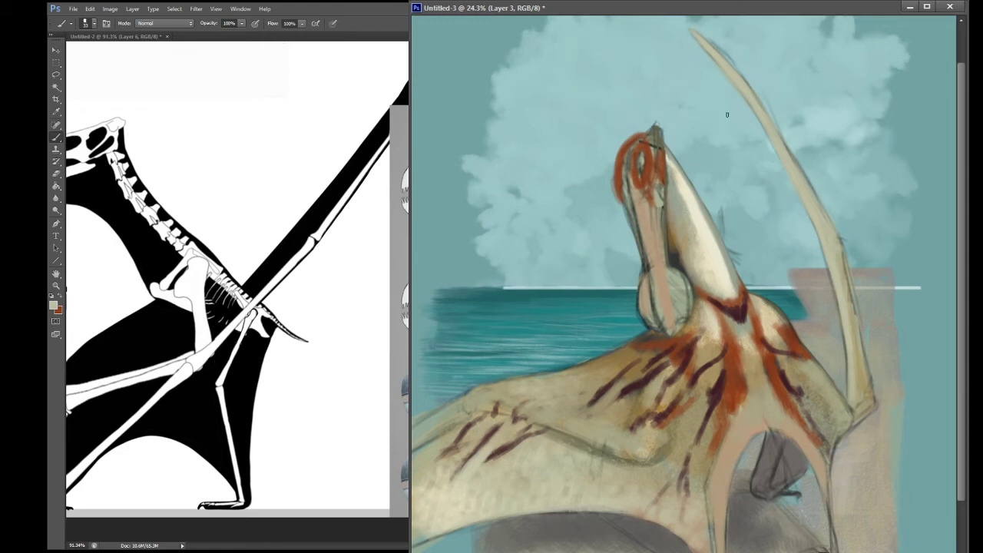
# Step: Shade the outer edge of the far wing's lower bone with sampled tan, and smooth its lower joint with a lighter tone
pyautogui.keyDown('alt'); pyautogui.click(605, 365); pyautogui.keyUp('alt')
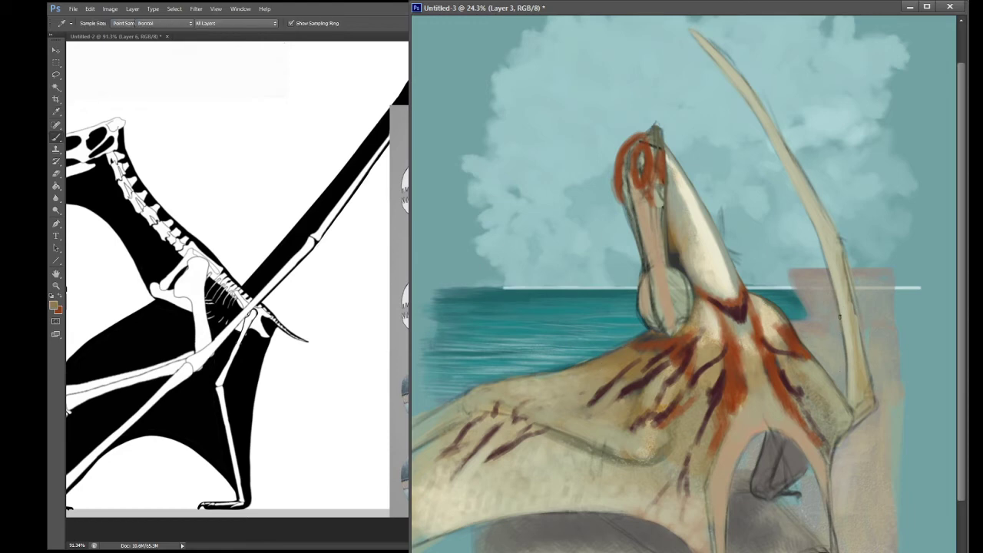
pyautogui.keyDown('alt'); pyautogui.click(547, 422); pyautogui.keyUp('alt')
pyautogui.moveTo(847, 288); pyautogui.dragTo(863, 356)
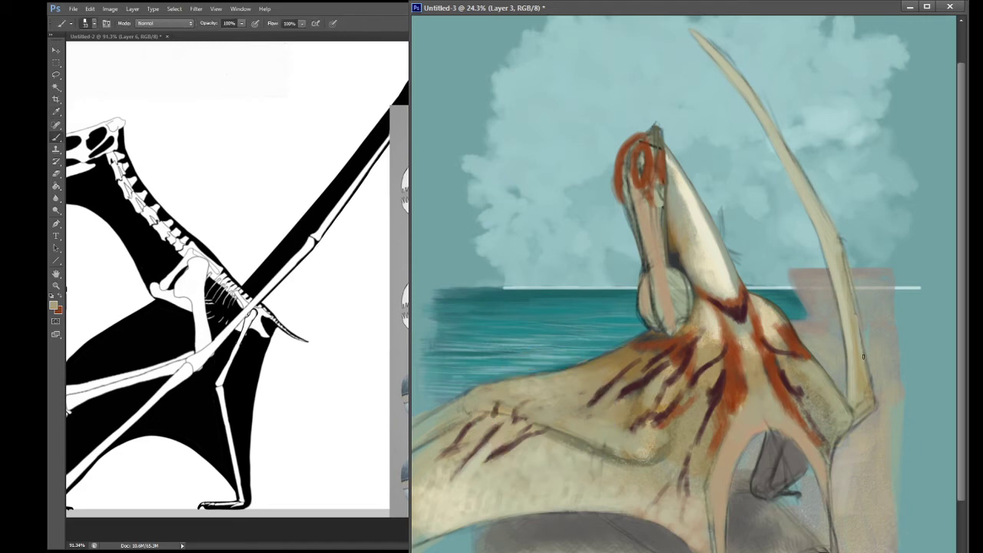
pyautogui.moveTo(851, 300); pyautogui.dragTo(868, 380)
pyautogui.press('i')
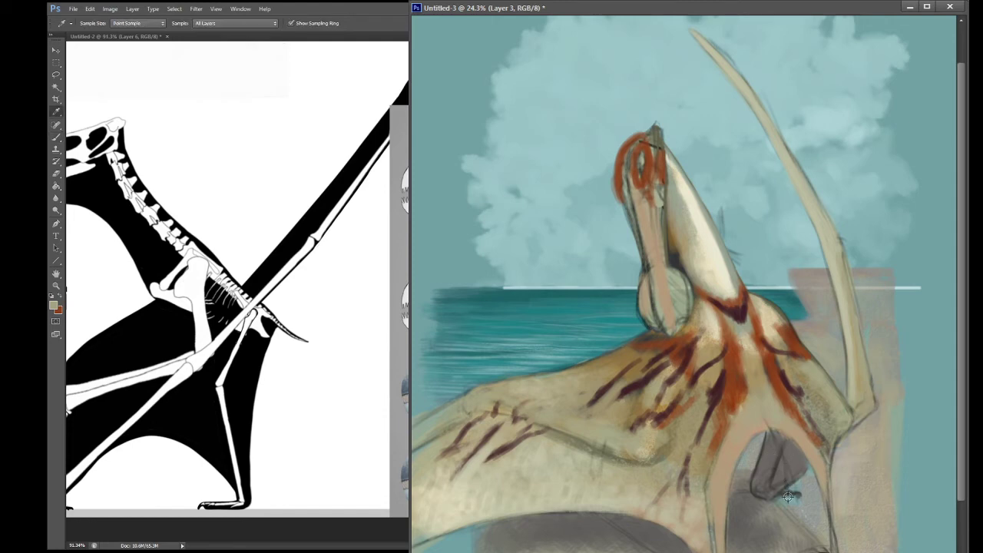
pyautogui.click(842, 302)
pyautogui.press('b')
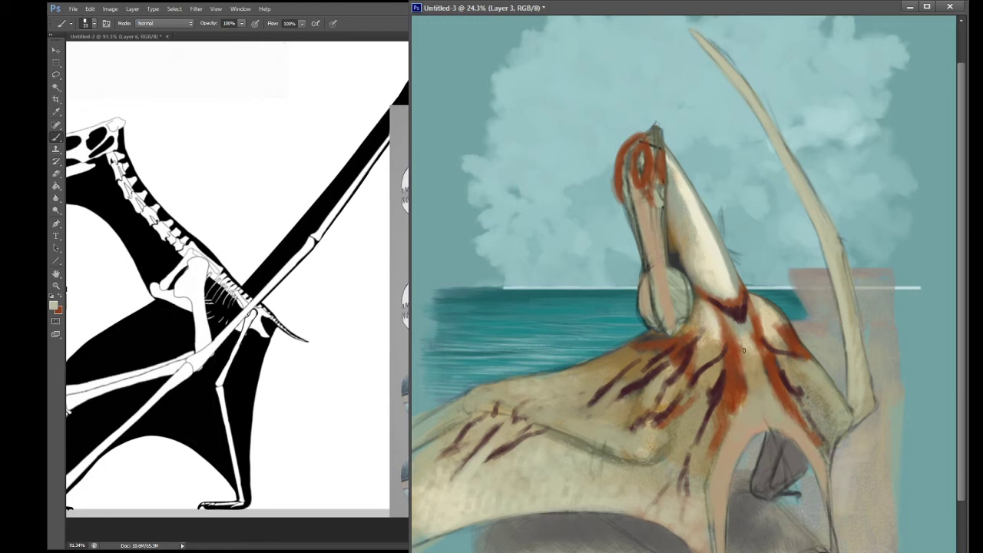
# Step: Paint a thin tan line down the middle of the lower back and extend it between the hind legs as a tail
pyautogui.keyDown('alt'); pyautogui.click(759, 384); pyautogui.keyUp('alt')
pyautogui.moveTo(769, 432); pyautogui.dragTo(777, 453)
pyautogui.keyDown('alt'); pyautogui.click(750, 415); pyautogui.keyUp('alt')
pyautogui.keyDown('alt'); pyautogui.click(724, 415); pyautogui.keyUp('alt')
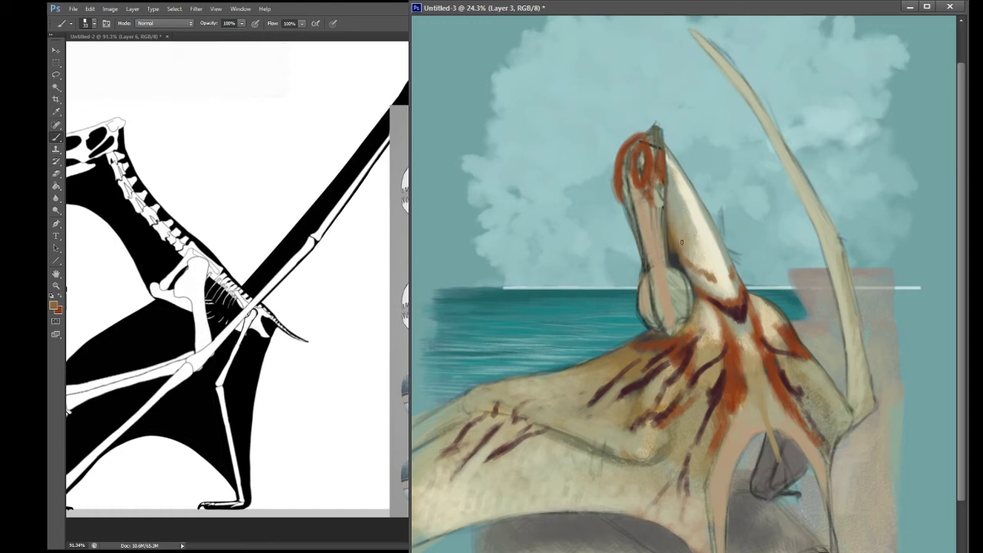
# Step: Sample the dark maroon, enlarge the brush and paint a short maroon band across the upper neck
pyautogui.keyDown('alt'); pyautogui.click(639, 382); pyautogui.keyUp('alt')
pyautogui.press(']')
pyautogui.press(']')
pyautogui.moveTo(683, 212)
pyautogui.mouseDown()
pyautogui.moveTo(690, 201)
pyautogui.moveTo(678, 209)
pyautogui.moveTo(696, 205)
pyautogui.moveTo(703, 216)
pyautogui.mouseUp()
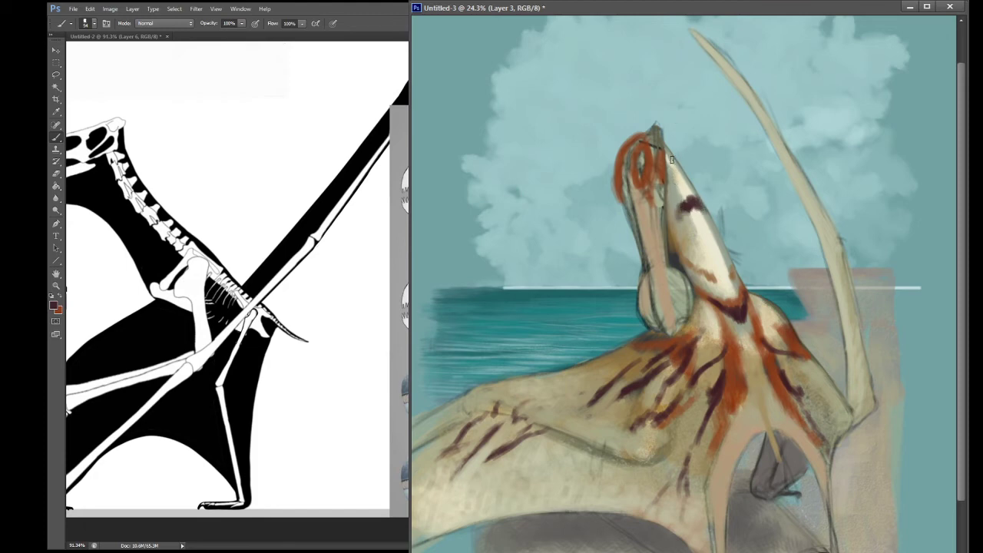
pyautogui.moveTo(708, 272)
pyautogui.mouseDown()
pyautogui.moveTo(712, 261)
pyautogui.moveTo(730, 274)
pyautogui.mouseUp()
pyautogui.moveTo(728, 274)
pyautogui.mouseDown()
pyautogui.moveTo(726, 261)
pyautogui.moveTo(705, 268)
pyautogui.moveTo(711, 258)
pyautogui.mouseUp()
pyautogui.moveTo(706, 272); pyautogui.dragTo(708, 264)
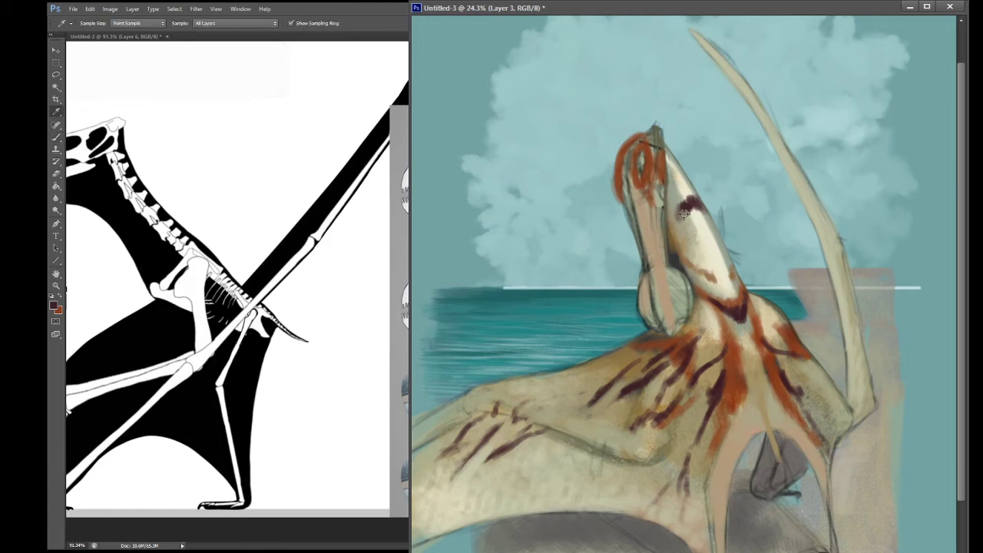
# Step: Cover the brown mark on the lower neck with sampled pale tones and soften the neck's shading above the red collar
pyautogui.keyDown('alt'); pyautogui.click(684, 247); pyautogui.keyUp('alt')
pyautogui.keyDown('alt'); pyautogui.click(692, 261); pyautogui.keyUp('alt')
pyautogui.moveTo(691, 262); pyautogui.dragTo(704, 270)
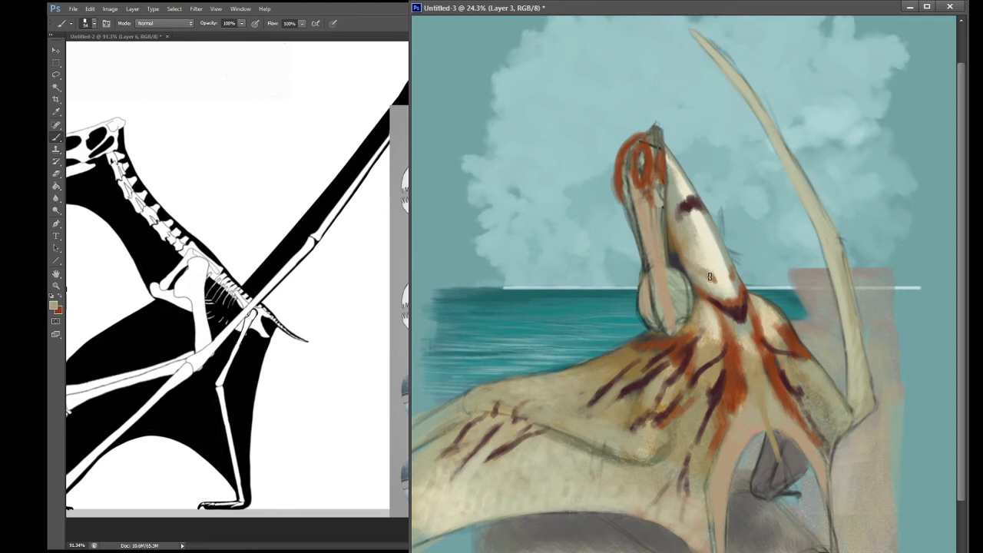
pyautogui.keyDown('alt'); pyautogui.click(707, 261); pyautogui.keyUp('alt')
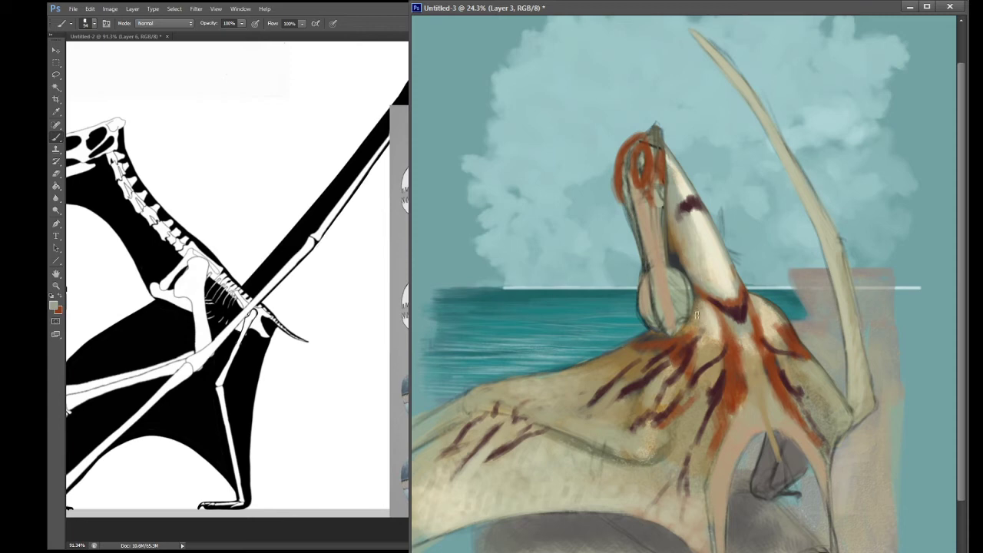
pyautogui.keyDown('alt'); pyautogui.click(675, 259); pyautogui.keyUp('alt')
# Step: Choose a light orange and paint strokes on the head beside the inner red ring, using the open-jawed head drawing as reference
pyautogui.press('i')
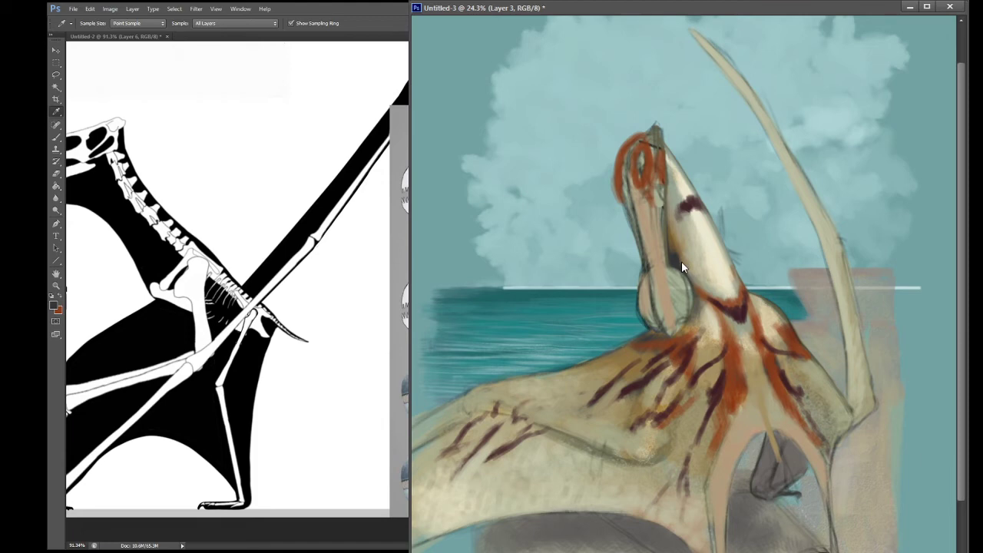
pyautogui.click(778, 109)
pyautogui.press('b')
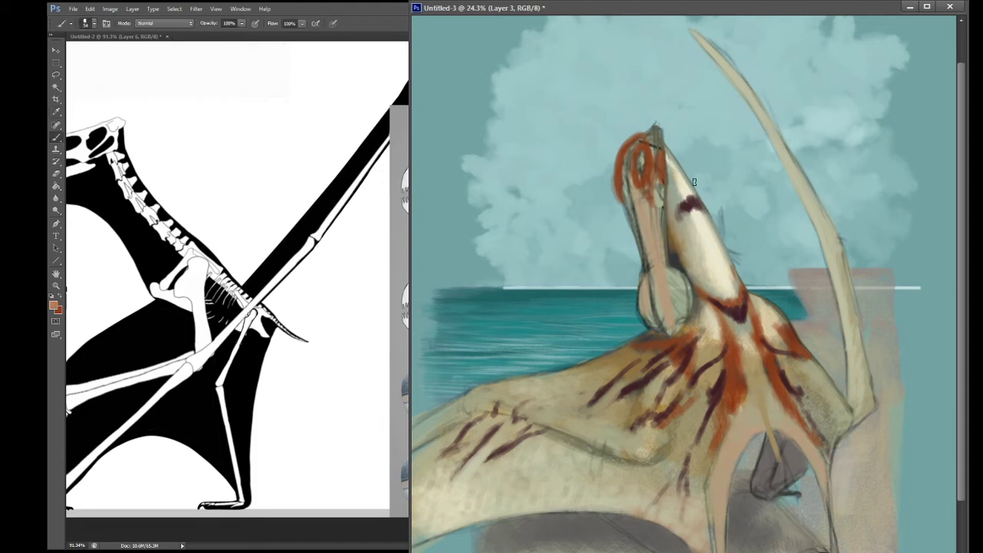
pyautogui.click(55, 285)
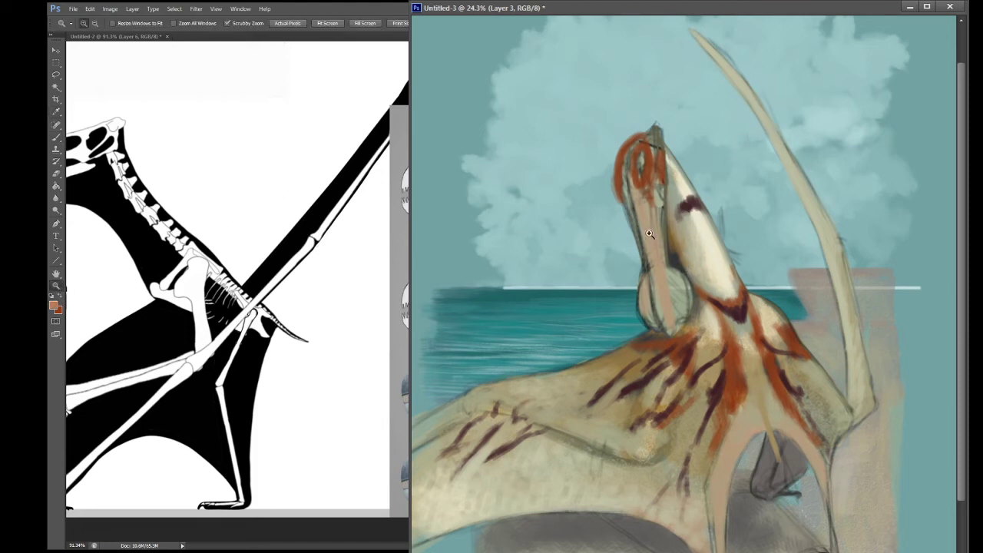
pyautogui.moveTo(658, 269)
pyautogui.mouseDown()
pyautogui.moveTo(709, 285)
pyautogui.moveTo(649, 351)
pyautogui.moveTo(637, 390)
pyautogui.moveTo(644, 385)
pyautogui.mouseUp()
pyautogui.press('space')
pyautogui.click(184, 302)
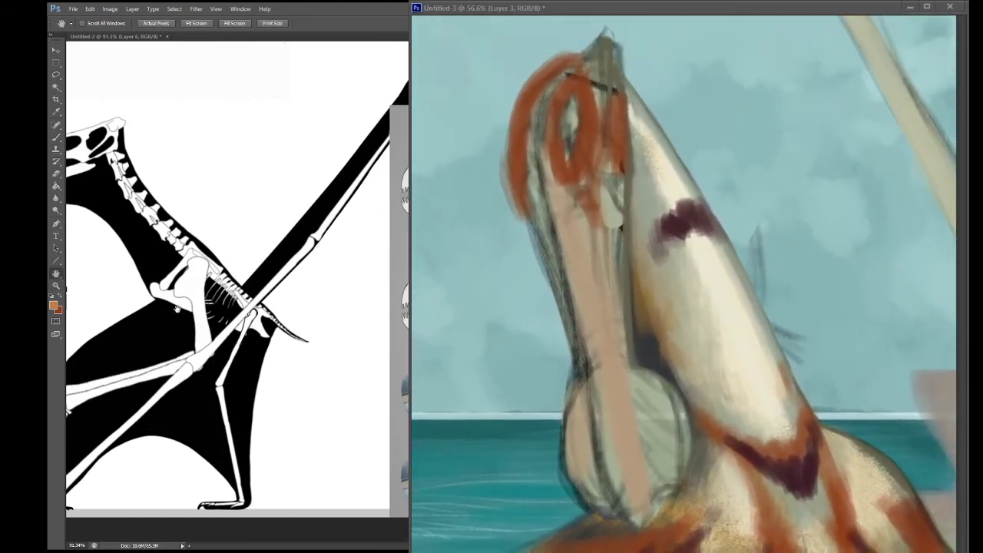
pyautogui.moveTo(244, 228); pyautogui.dragTo(318, 464)
pyautogui.moveTo(227, 301)
pyautogui.mouseDown()
pyautogui.moveTo(254, 345)
pyautogui.moveTo(222, 366)
pyautogui.moveTo(230, 347)
pyautogui.mouseUp()
pyautogui.click(616, 295)
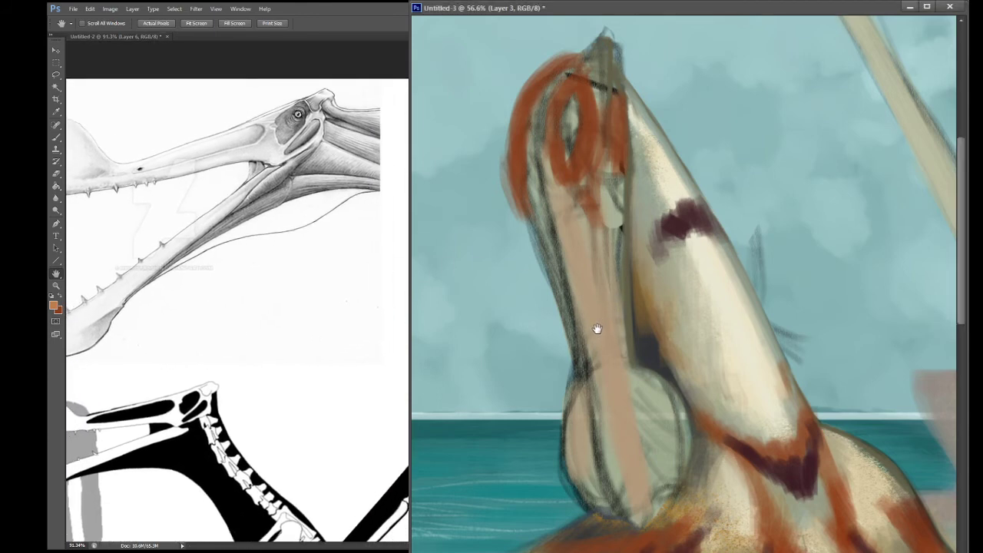
pyautogui.moveTo(608, 325); pyautogui.dragTo(606, 337)
pyautogui.press('b')
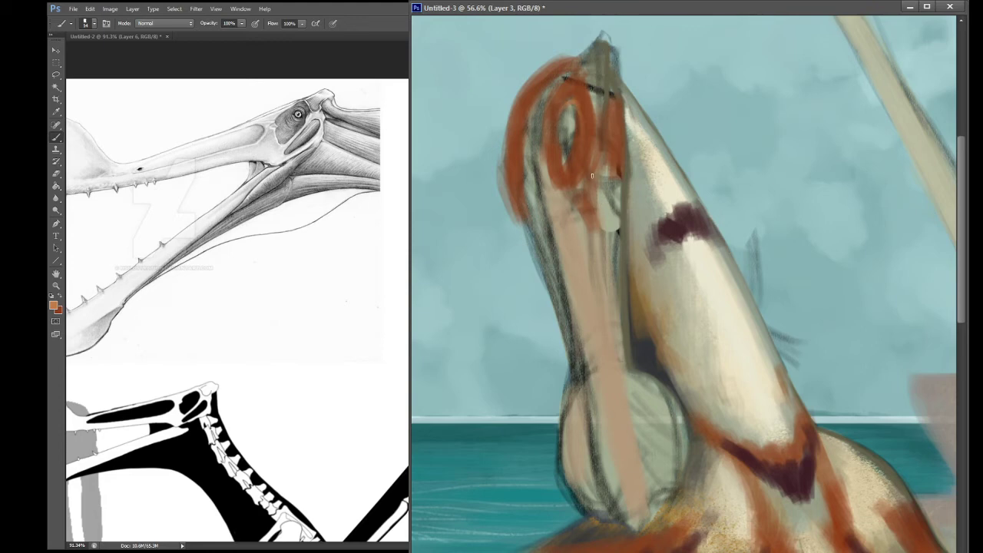
pyautogui.moveTo(598, 153)
pyautogui.mouseDown()
pyautogui.moveTo(603, 116)
pyautogui.moveTo(606, 162)
pyautogui.mouseUp()
pyautogui.moveTo(611, 102)
pyautogui.mouseDown()
pyautogui.moveTo(613, 199)
pyautogui.moveTo(606, 110)
pyautogui.moveTo(605, 174)
pyautogui.mouseUp()
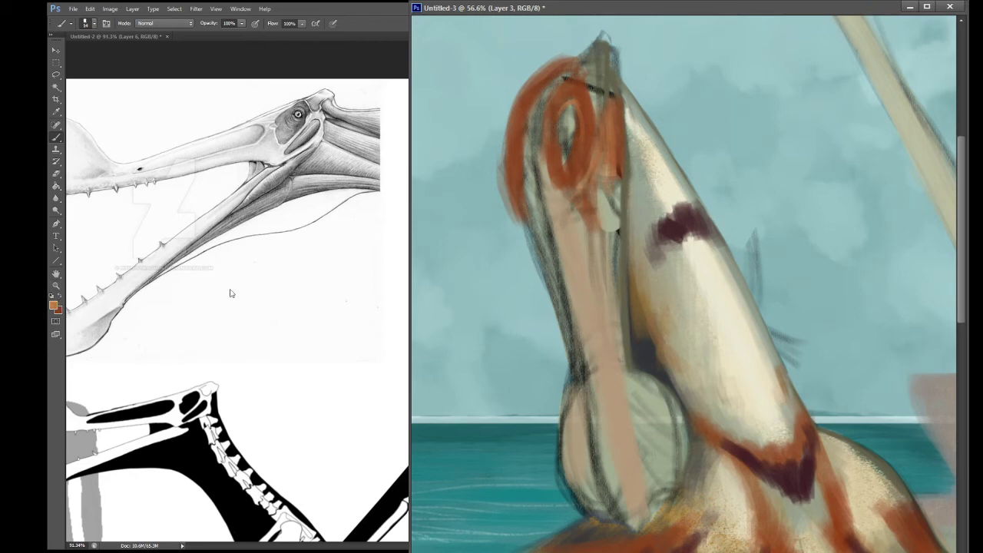
# Step: Choose a muted green and paint a thin stroke down the snout just below the inner red ring
pyautogui.click(59, 296)
pyautogui.click(53, 306)
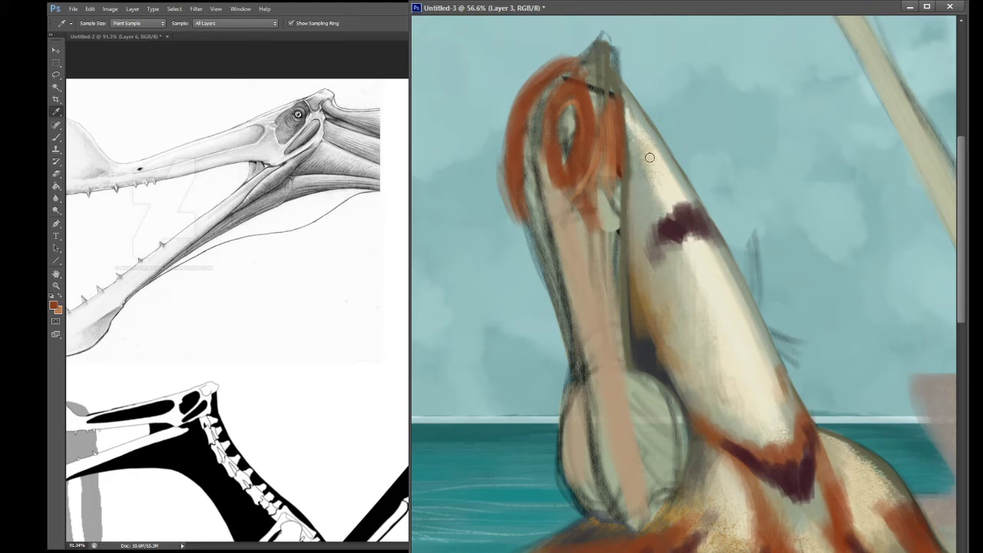
pyautogui.click(807, 109)
pyautogui.press('b')
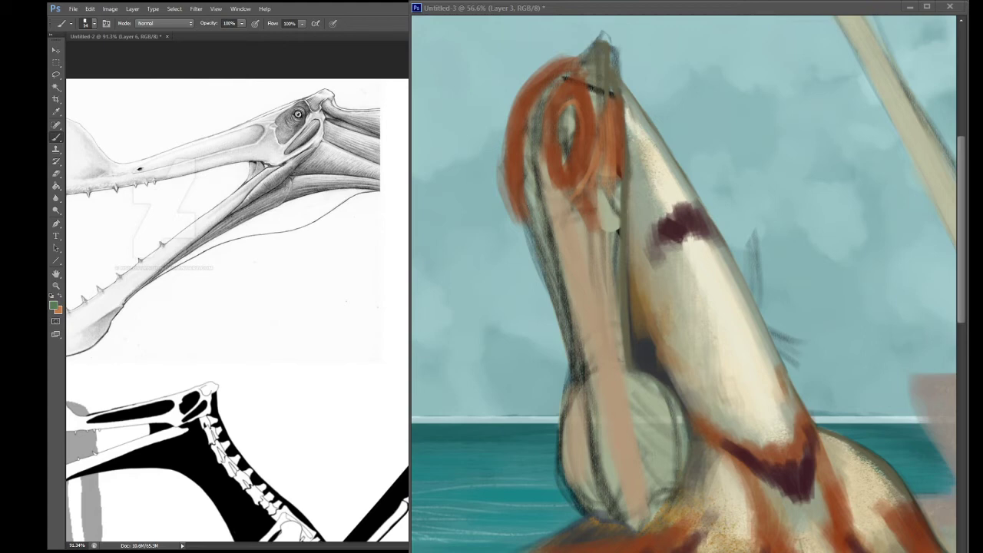
pyautogui.click(739, 53)
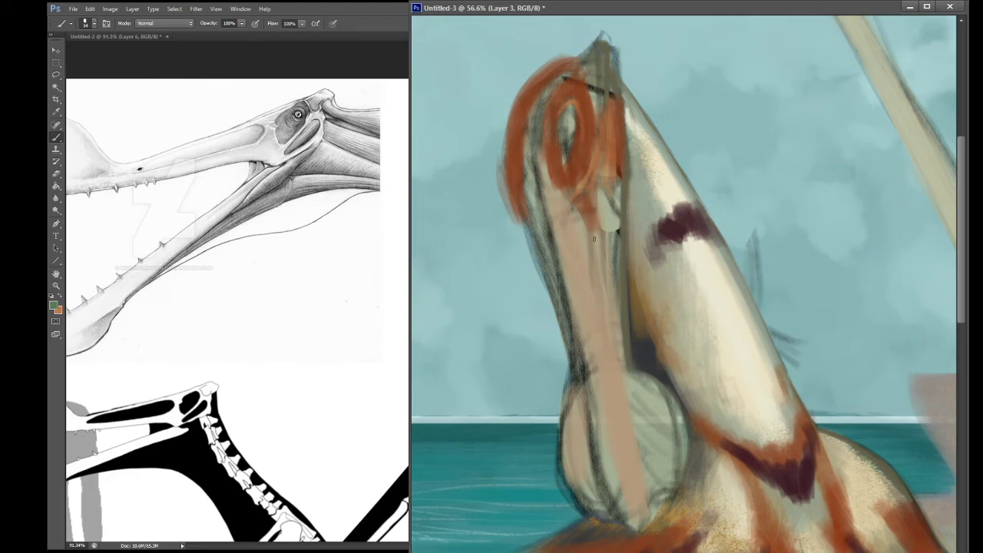
pyautogui.moveTo(590, 219)
pyautogui.mouseDown()
pyautogui.moveTo(599, 266)
pyautogui.moveTo(594, 240)
pyautogui.mouseUp()
# Step: Choose near-black and paint thin contour lines down both sides of the snout, from below the head to the rounded beak crest
pyautogui.press('i')
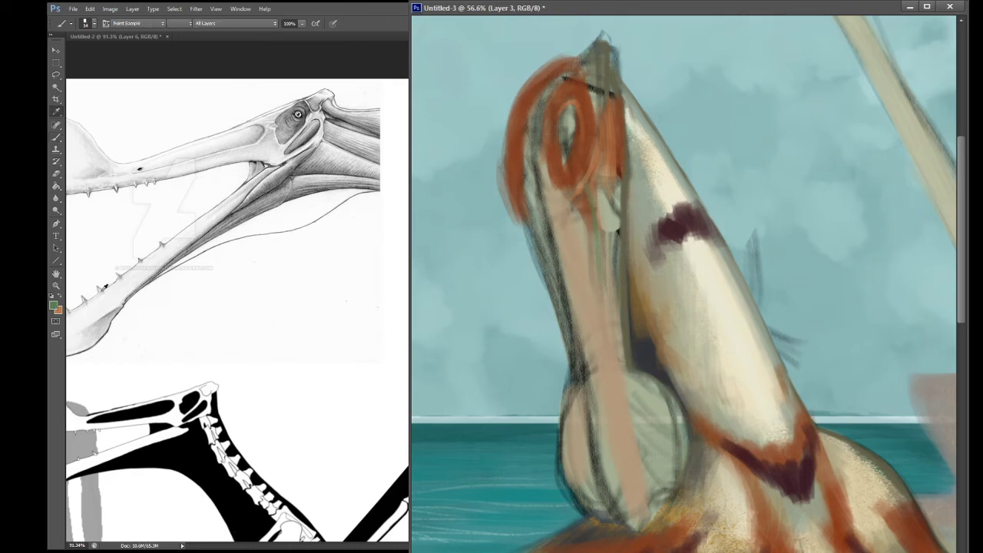
pyautogui.press('b')
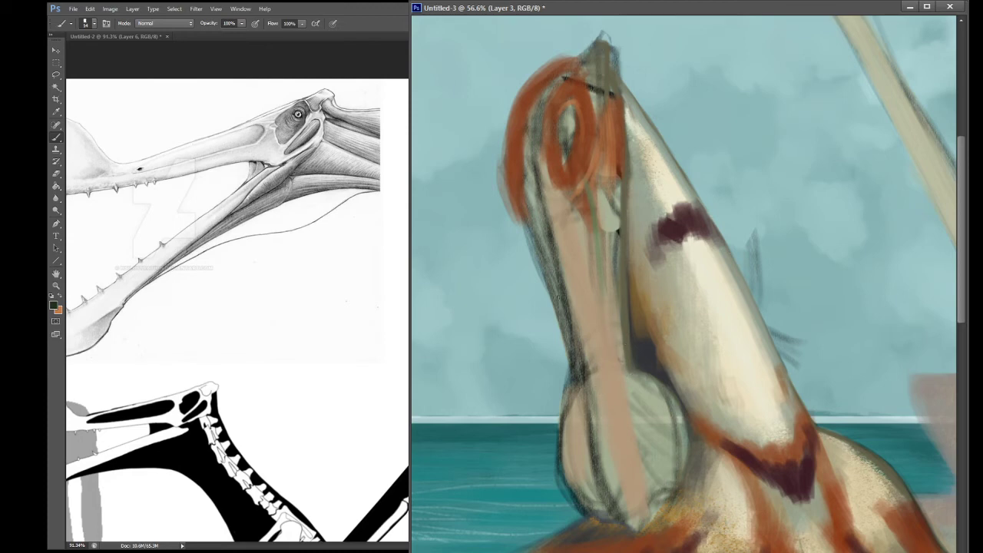
pyautogui.press('i')
pyautogui.click(644, 358)
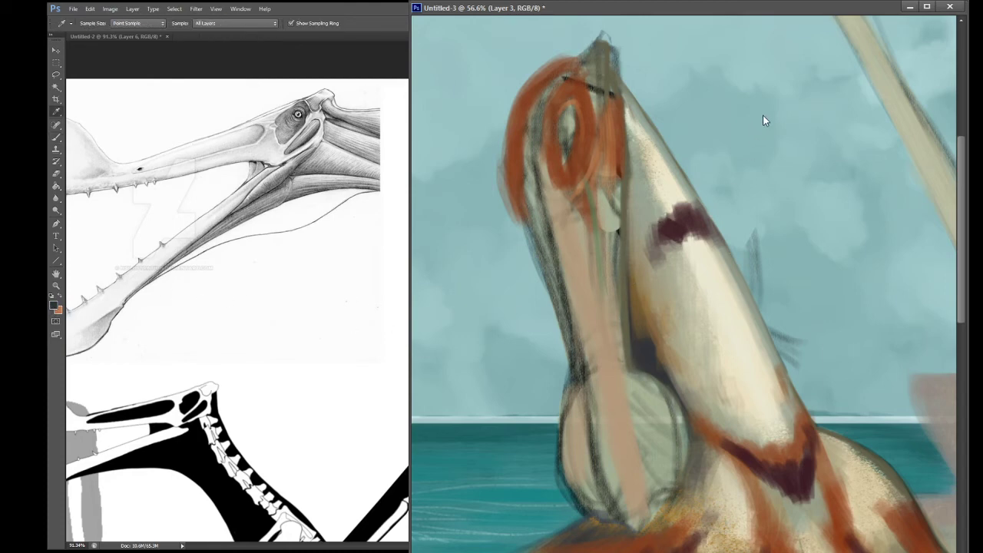
pyautogui.press('b')
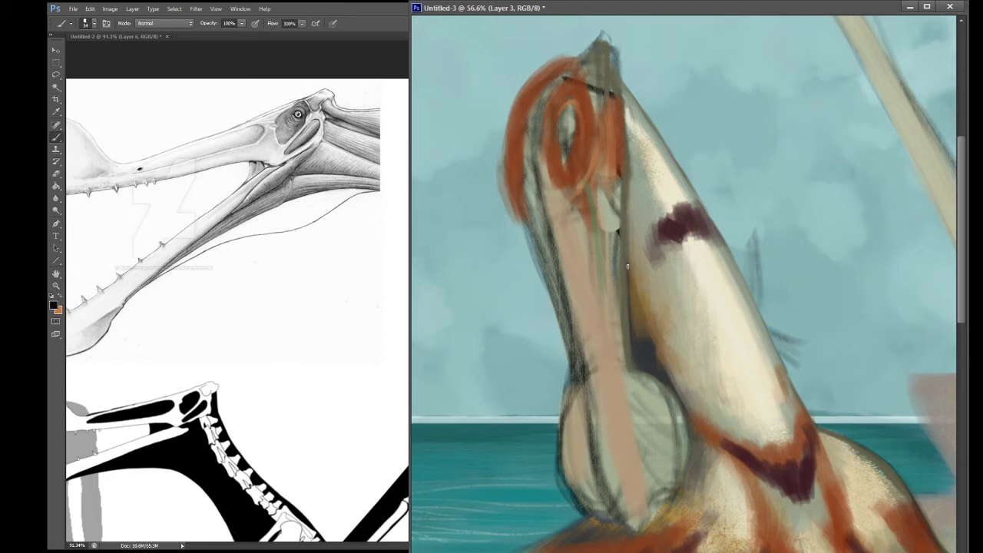
pyautogui.moveTo(628, 266); pyautogui.dragTo(630, 364)
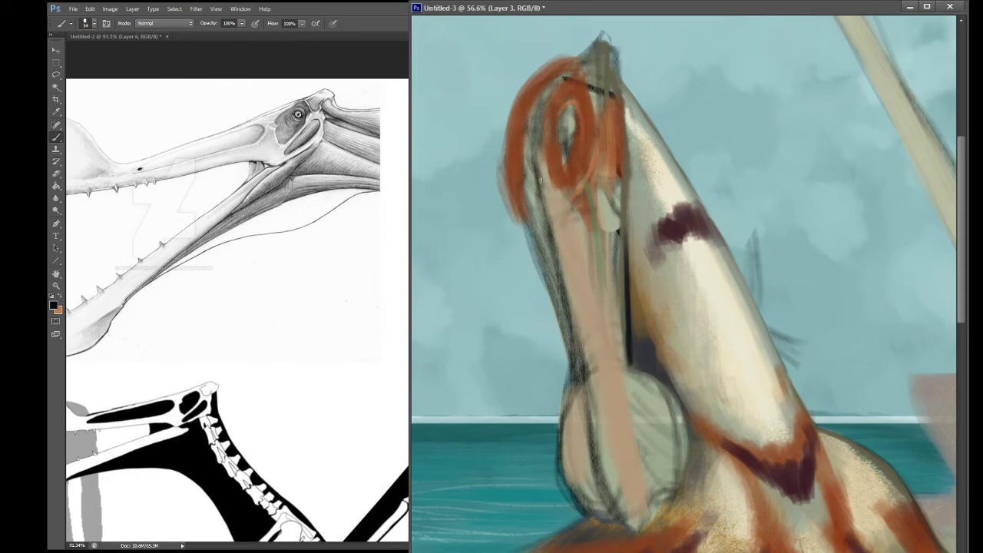
pyautogui.moveTo(531, 169); pyautogui.dragTo(557, 274)
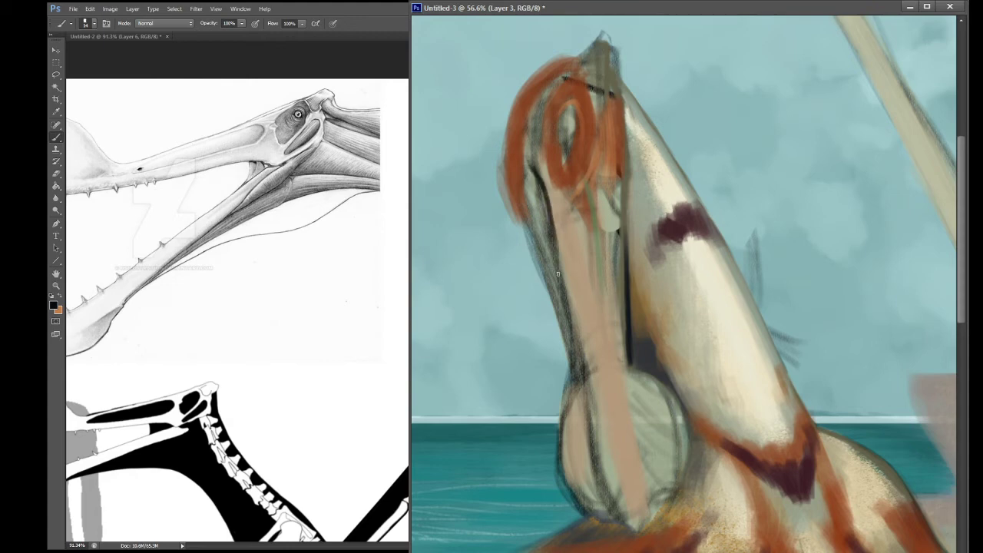
pyautogui.moveTo(550, 236)
pyautogui.mouseDown()
pyautogui.moveTo(576, 338)
pyautogui.moveTo(565, 284)
pyautogui.mouseUp()
pyautogui.moveTo(574, 326)
pyautogui.mouseDown()
pyautogui.moveTo(583, 371)
pyautogui.moveTo(578, 335)
pyautogui.moveTo(566, 374)
pyautogui.mouseUp()
# Step: Outline the large rounded beak crest in black on Layer 8, using the beak crest of the open-jawed drawing as reference
pyautogui.press('space')
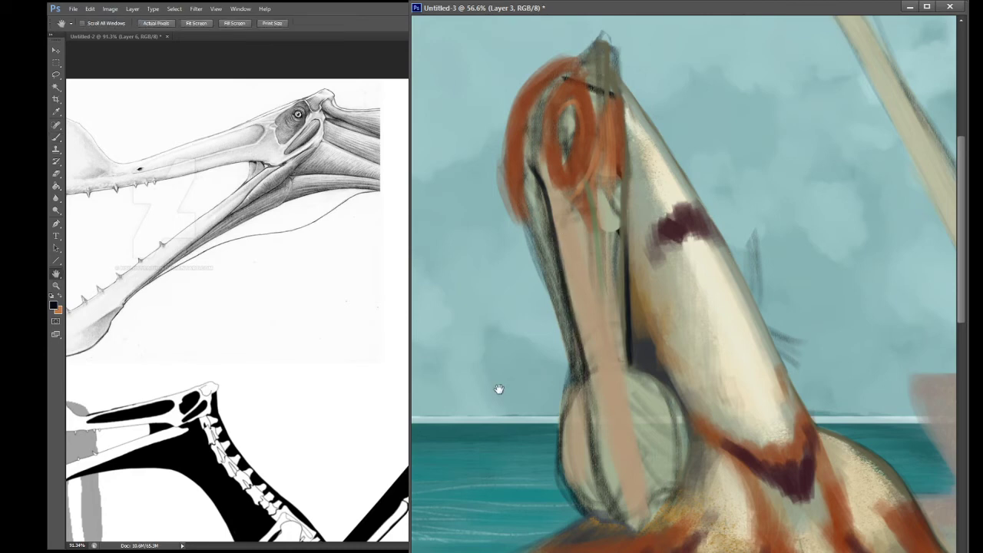
pyautogui.click(322, 397)
pyautogui.moveTo(295, 398); pyautogui.dragTo(331, 405)
pyautogui.moveTo(271, 409); pyautogui.dragTo(328, 412)
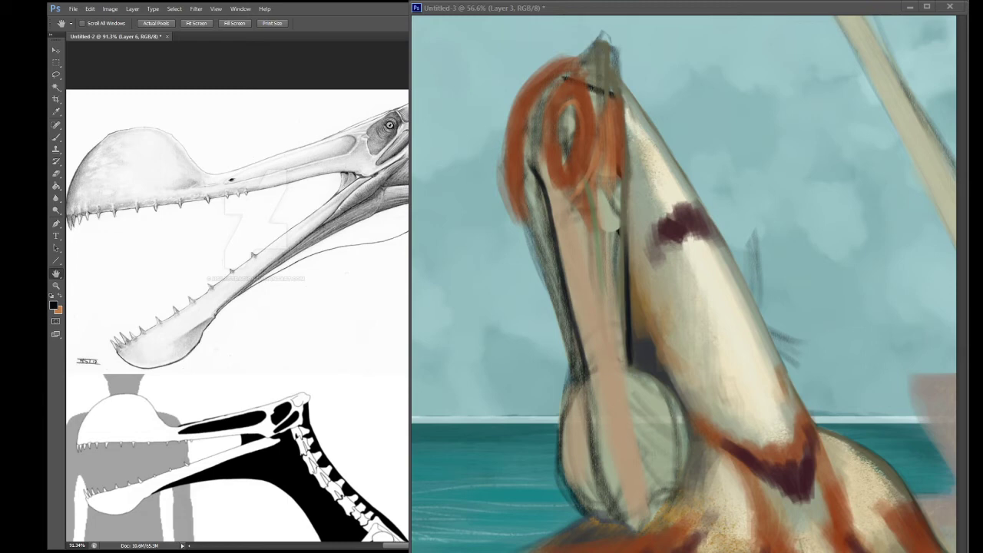
pyautogui.click(606, 338)
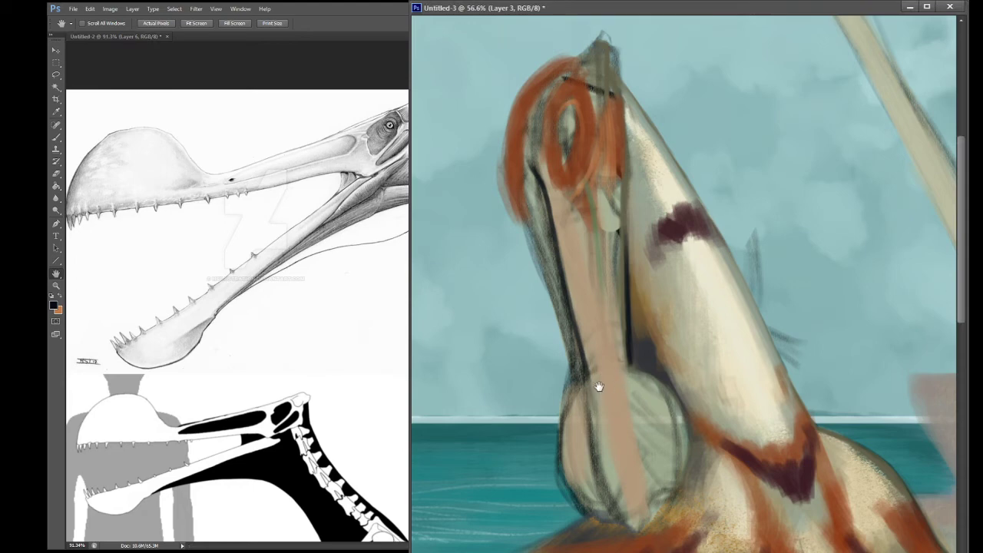
pyautogui.press('b')
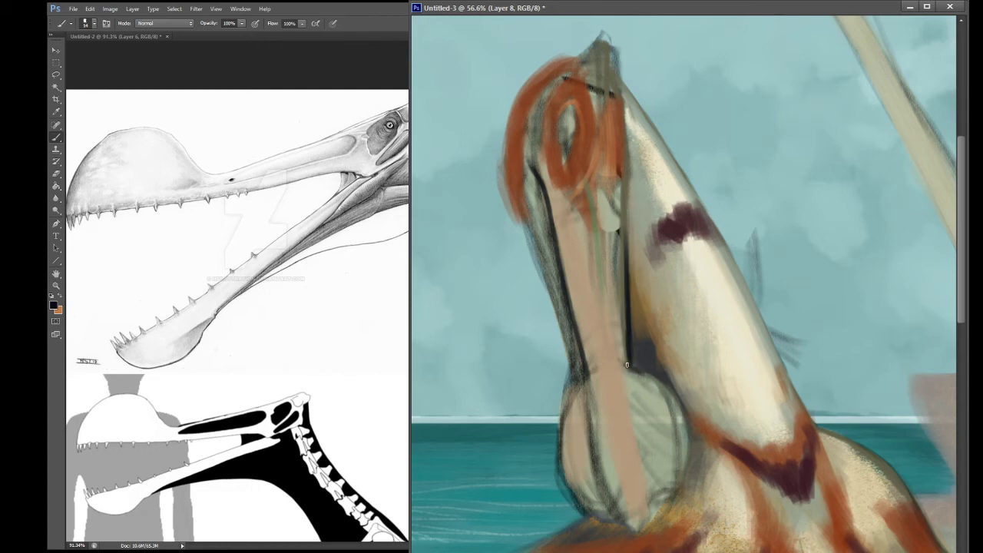
pyautogui.moveTo(627, 364); pyautogui.dragTo(673, 390)
pyautogui.moveTo(609, 343)
pyautogui.mouseDown()
pyautogui.moveTo(615, 367)
pyautogui.moveTo(666, 379)
pyautogui.moveTo(679, 393)
pyautogui.moveTo(670, 377)
pyautogui.moveTo(653, 376)
pyautogui.moveTo(682, 396)
pyautogui.moveTo(690, 424)
pyautogui.mouseUp()
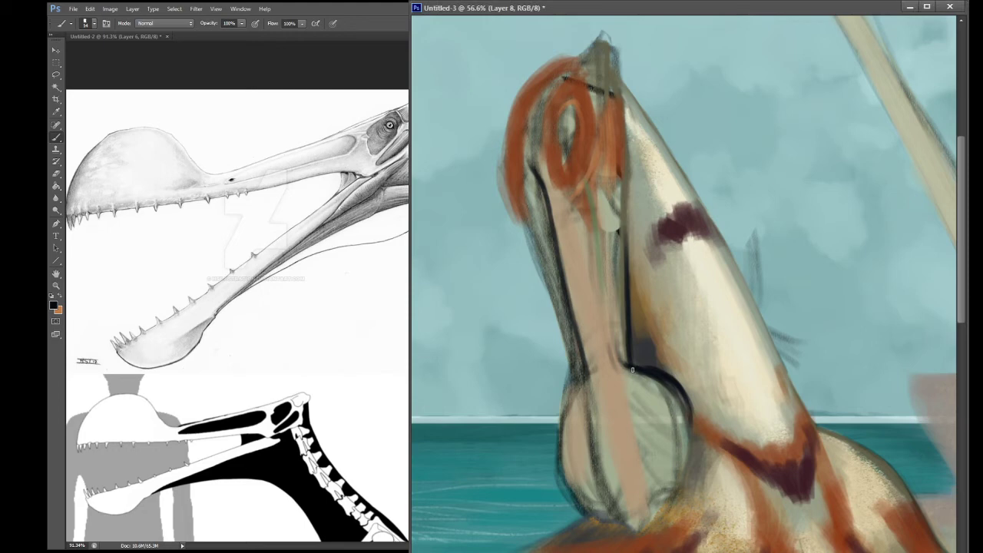
pyautogui.moveTo(685, 408)
pyautogui.mouseDown()
pyautogui.moveTo(694, 451)
pyautogui.moveTo(686, 449)
pyautogui.mouseUp()
pyautogui.moveTo(587, 364)
pyautogui.mouseDown()
pyautogui.moveTo(590, 421)
pyautogui.moveTo(579, 355)
pyautogui.moveTo(613, 514)
pyautogui.moveTo(581, 436)
pyautogui.moveTo(584, 412)
pyautogui.moveTo(626, 451)
pyautogui.moveTo(621, 519)
pyautogui.moveTo(612, 507)
pyautogui.moveTo(632, 530)
pyautogui.mouseUp()
pyautogui.moveTo(608, 490)
pyautogui.mouseDown()
pyautogui.moveTo(636, 530)
pyautogui.moveTo(619, 519)
pyautogui.moveTo(645, 528)
pyautogui.moveTo(651, 516)
pyautogui.moveTo(634, 526)
pyautogui.moveTo(668, 491)
pyautogui.moveTo(667, 501)
pyautogui.moveTo(653, 514)
pyautogui.moveTo(692, 444)
pyautogui.mouseUp()
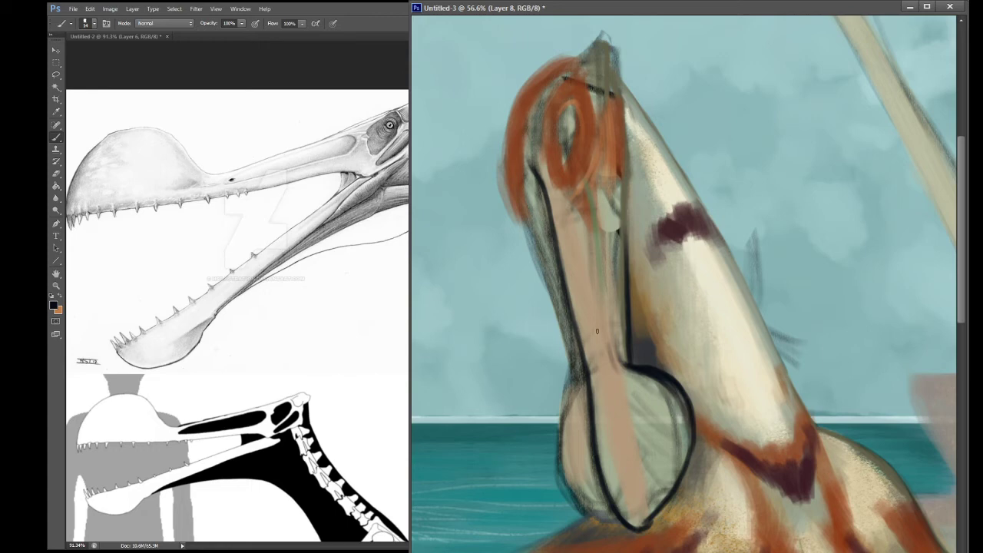
# Step: Draw thin dark lines down the middle of the snout, converging in a narrow V just above the beak crest
pyautogui.moveTo(587, 180); pyautogui.dragTo(603, 317)
pyautogui.moveTo(597, 219); pyautogui.dragTo(603, 337)
pyautogui.moveTo(601, 298); pyautogui.dragTo(603, 332)
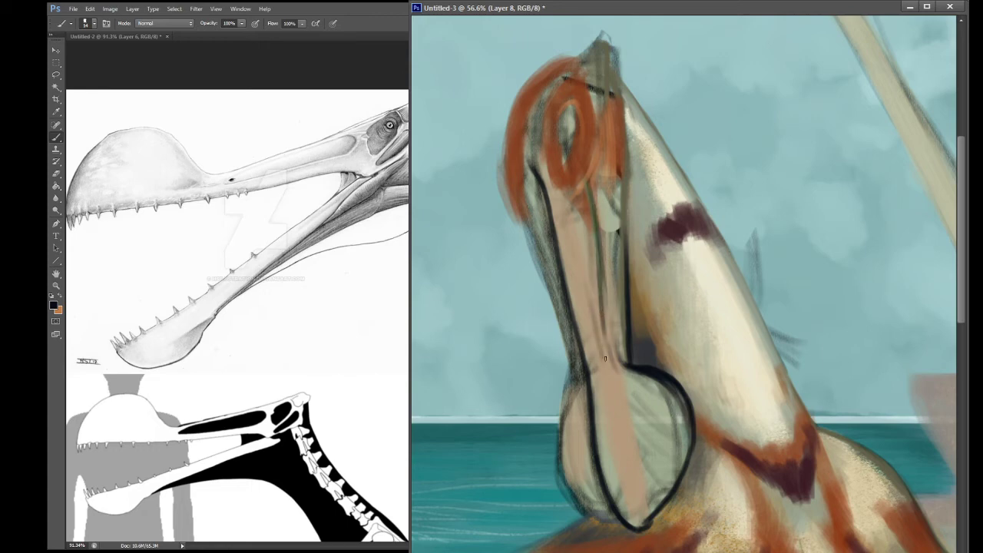
pyautogui.moveTo(603, 298)
pyautogui.mouseDown()
pyautogui.moveTo(605, 335)
pyautogui.moveTo(572, 211)
pyautogui.mouseUp()
pyautogui.moveTo(596, 321); pyautogui.dragTo(572, 197)
pyautogui.moveTo(580, 266); pyautogui.dragTo(600, 345)
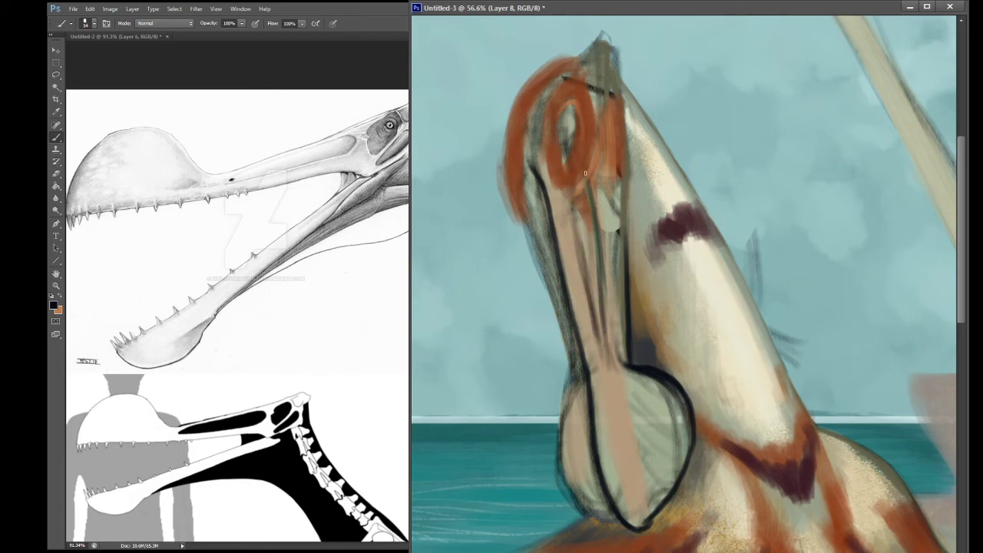
pyautogui.moveTo(573, 200)
pyautogui.mouseDown()
pyautogui.moveTo(589, 178)
pyautogui.moveTo(604, 353)
pyautogui.mouseUp()
pyautogui.moveTo(595, 300)
pyautogui.mouseDown()
pyautogui.moveTo(602, 359)
pyautogui.moveTo(606, 351)
pyautogui.mouseUp()
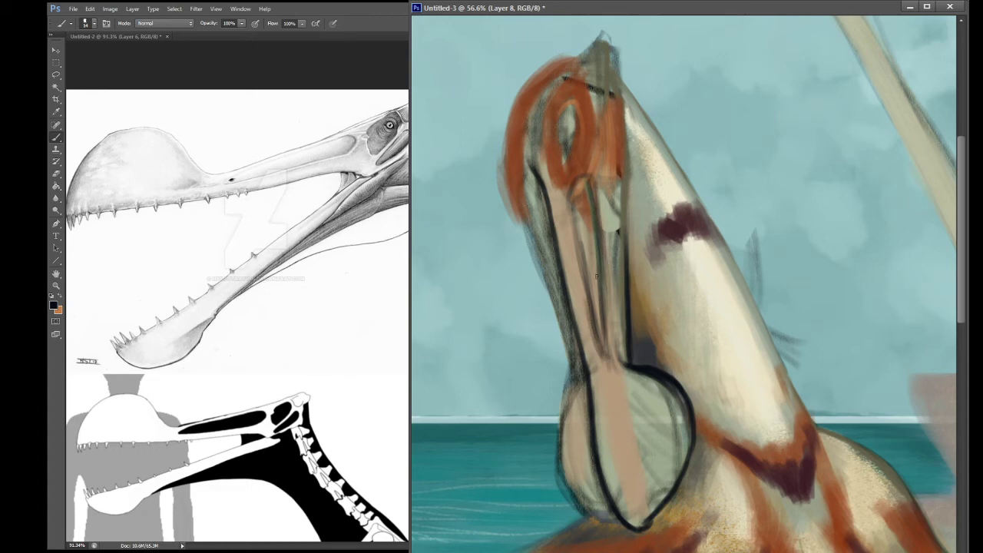
pyautogui.moveTo(605, 313)
pyautogui.mouseDown()
pyautogui.moveTo(606, 360)
pyautogui.moveTo(606, 350)
pyautogui.mouseUp()
pyautogui.moveTo(603, 265); pyautogui.dragTo(606, 349)
pyautogui.moveTo(596, 315)
pyautogui.mouseDown()
pyautogui.moveTo(603, 347)
pyautogui.moveTo(596, 307)
pyautogui.moveTo(599, 335)
pyautogui.moveTo(599, 321)
pyautogui.mouseUp()
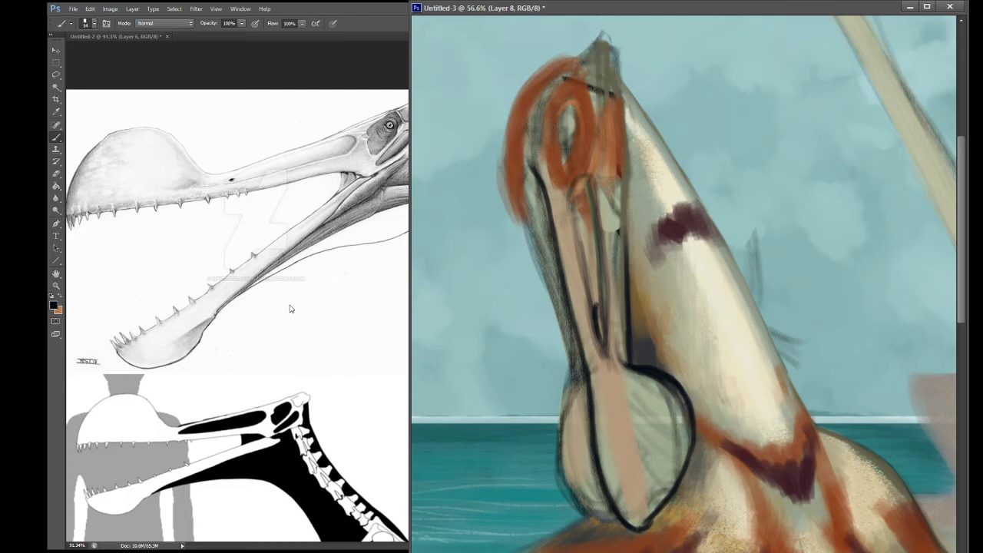
# Step: Outline the outer edge of the snout in black, from the base of the outer red ring down to the beak crest
pyautogui.moveTo(527, 231); pyautogui.dragTo(531, 242)
pyautogui.moveTo(513, 209); pyautogui.dragTo(530, 249)
pyautogui.moveTo(503, 183); pyautogui.dragTo(535, 263)
pyautogui.moveTo(513, 211); pyautogui.dragTo(546, 291)
pyautogui.moveTo(519, 219); pyautogui.dragTo(558, 312)
pyautogui.moveTo(527, 235); pyautogui.dragTo(567, 347)
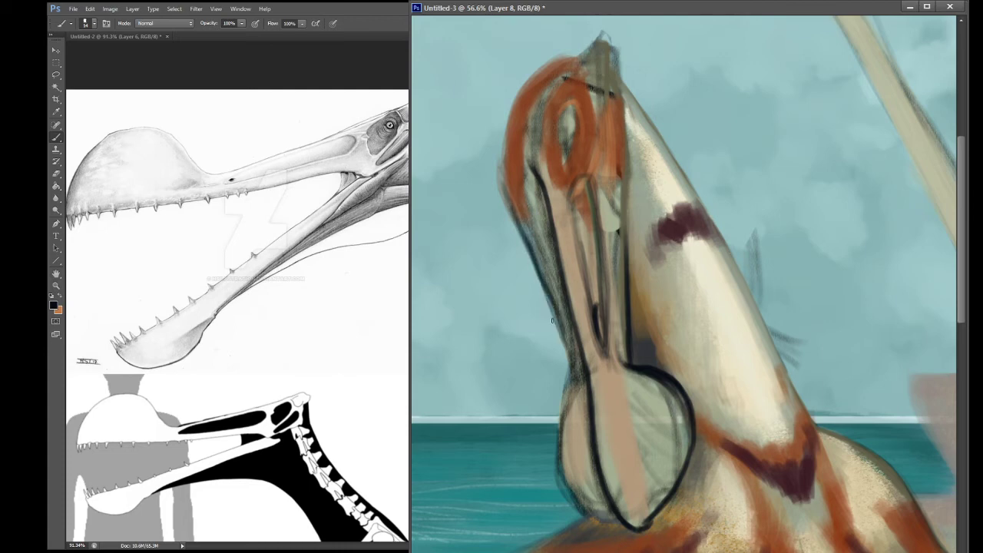
pyautogui.moveTo(539, 258); pyautogui.dragTo(566, 349)
pyautogui.moveTo(545, 275); pyautogui.dragTo(570, 374)
pyautogui.moveTo(560, 309); pyautogui.dragTo(573, 385)
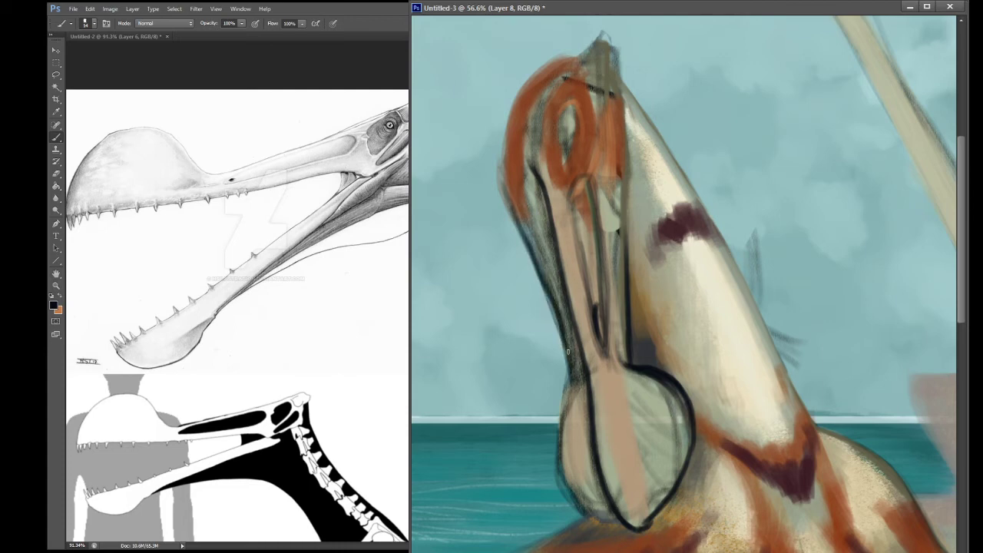
# Step: Outline the narrow far lobe of the beak crest, double its central dividing line, and add thin contour lines inside the crest
pyautogui.moveTo(567, 348); pyautogui.dragTo(562, 437)
pyautogui.moveTo(565, 399); pyautogui.dragTo(562, 478)
pyautogui.moveTo(592, 385)
pyautogui.mouseDown()
pyautogui.moveTo(593, 403)
pyautogui.moveTo(583, 393)
pyautogui.moveTo(587, 466)
pyautogui.mouseUp()
pyautogui.moveTo(582, 424); pyautogui.dragTo(597, 494)
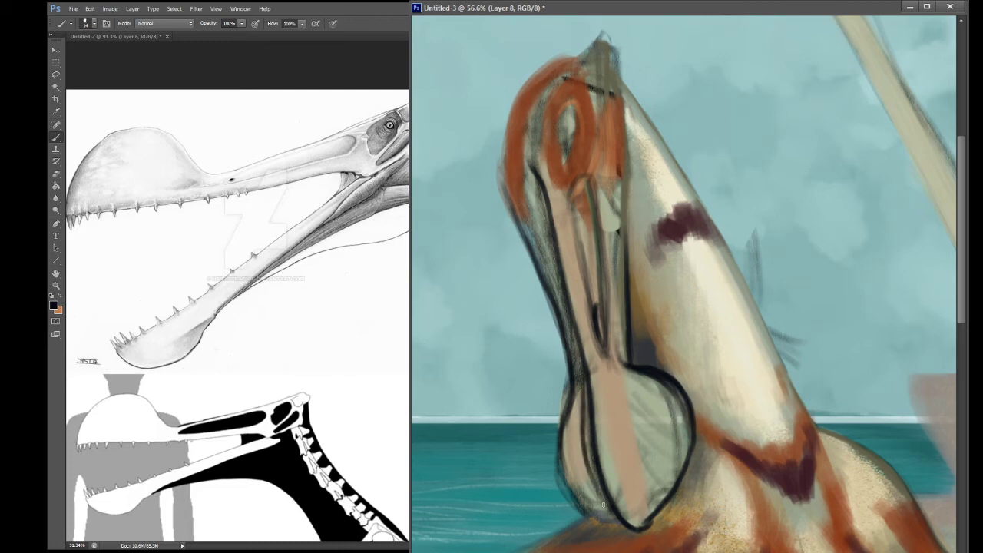
pyautogui.moveTo(587, 452); pyautogui.dragTo(607, 508)
pyautogui.moveTo(588, 474)
pyautogui.mouseDown()
pyautogui.moveTo(615, 521)
pyautogui.moveTo(597, 504)
pyautogui.moveTo(619, 524)
pyautogui.mouseUp()
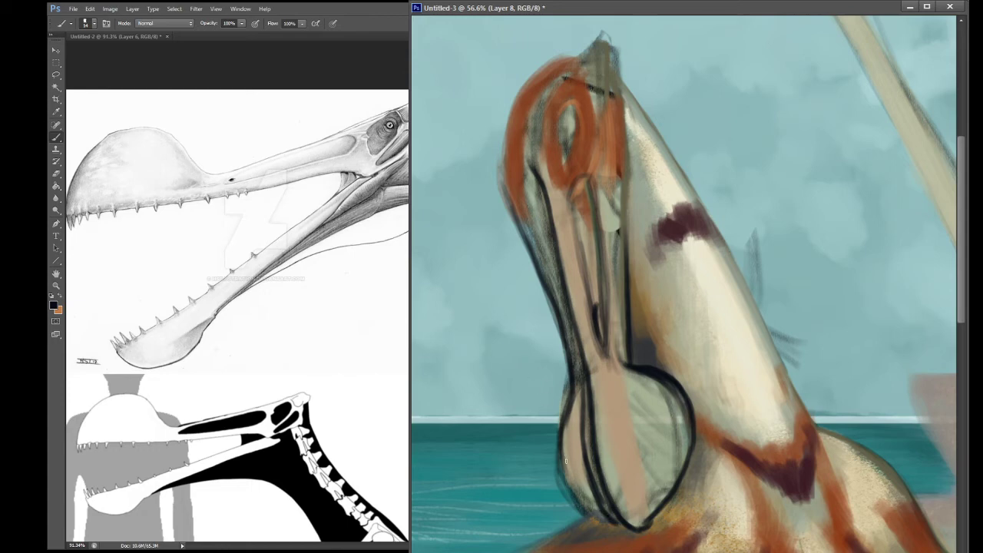
pyautogui.moveTo(587, 511); pyautogui.dragTo(622, 528)
pyautogui.moveTo(610, 391)
pyautogui.mouseDown()
pyautogui.moveTo(613, 450)
pyautogui.moveTo(638, 511)
pyautogui.moveTo(631, 476)
pyautogui.moveTo(635, 495)
pyautogui.moveTo(643, 438)
pyautogui.mouseUp()
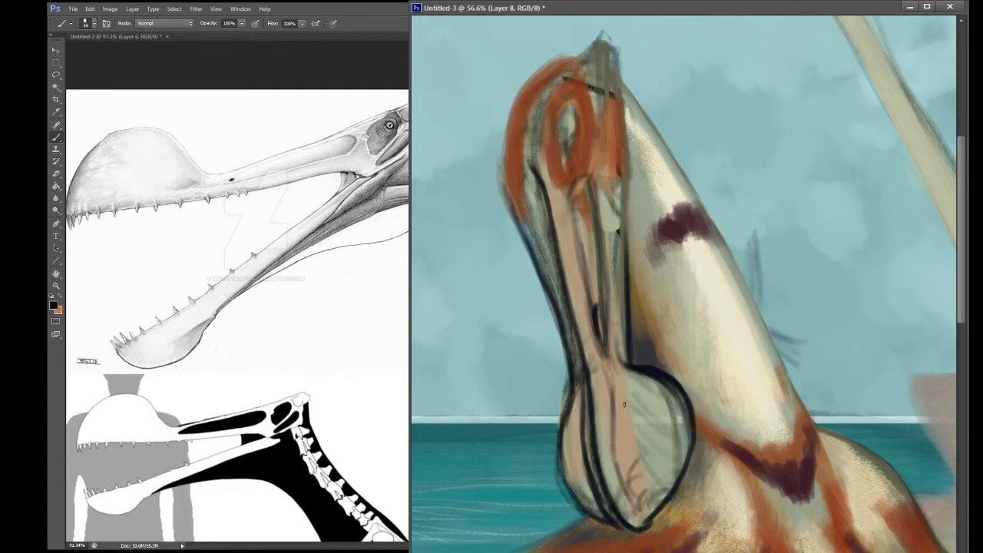
# Step: Paint over the maroon band on the upper neck on Layer 3 with sampled cream and grey-green tones
pyautogui.press('i')
pyautogui.moveTo(729, 364); pyautogui.dragTo(678, 376)
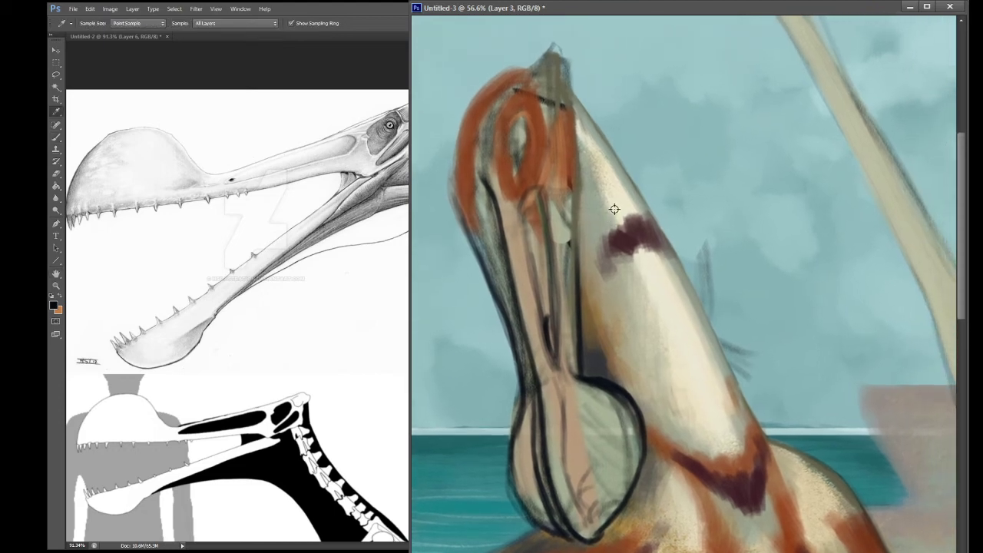
pyautogui.click(616, 210)
pyautogui.press('b')
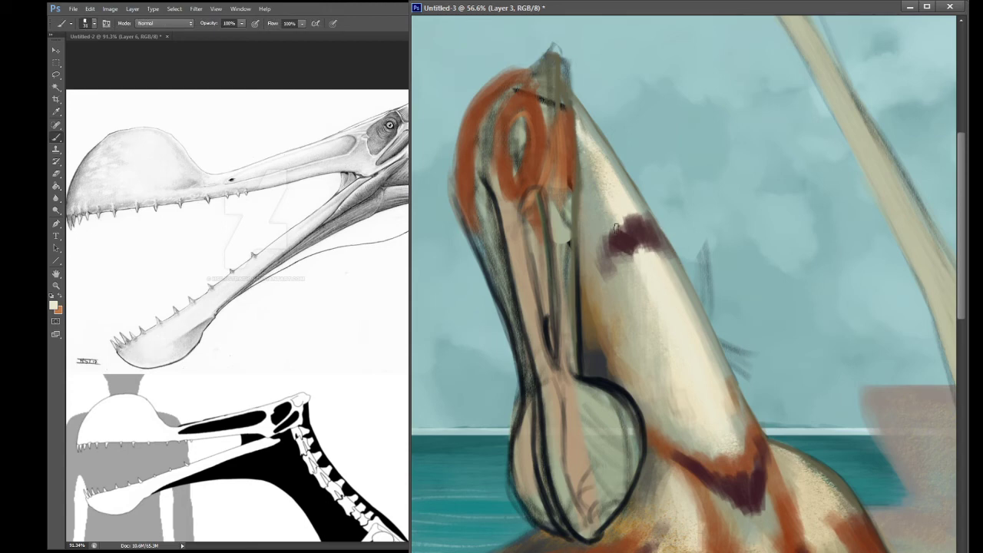
pyautogui.moveTo(617, 227)
pyautogui.mouseDown()
pyautogui.moveTo(619, 261)
pyautogui.moveTo(622, 222)
pyautogui.moveTo(632, 253)
pyautogui.moveTo(638, 225)
pyautogui.moveTo(655, 268)
pyautogui.moveTo(630, 213)
pyautogui.moveTo(669, 272)
pyautogui.moveTo(637, 220)
pyautogui.moveTo(665, 261)
pyautogui.mouseUp()
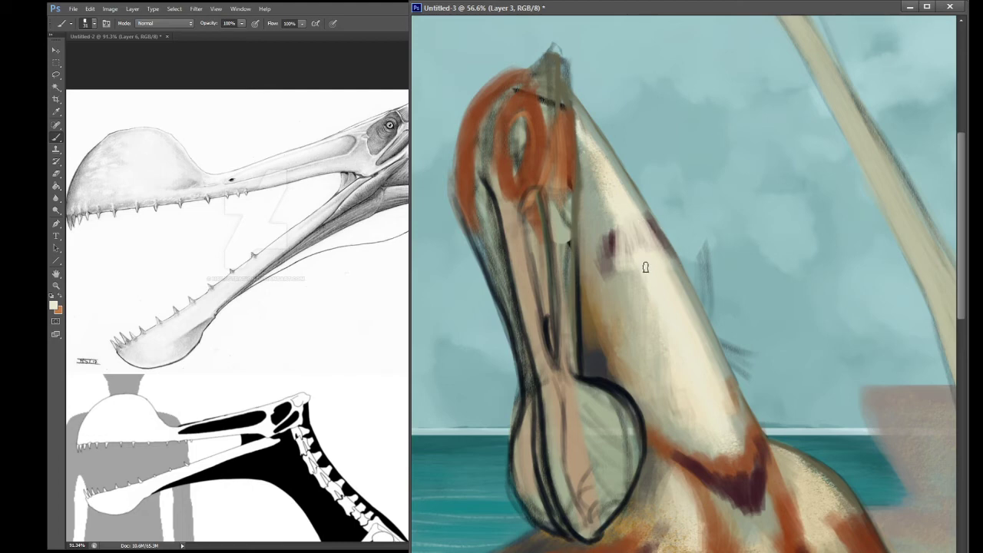
pyautogui.keyDown('alt'); pyautogui.click(636, 198); pyautogui.keyUp('alt')
pyautogui.keyDown('alt'); pyautogui.click(602, 220); pyautogui.keyUp('alt')
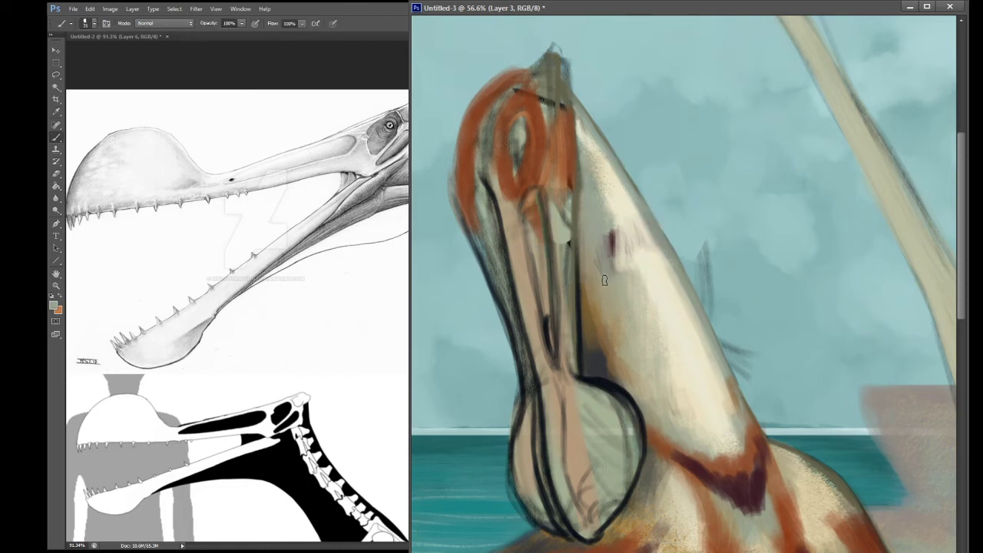
pyautogui.moveTo(619, 288); pyautogui.dragTo(621, 279)
# Step: Sample black and outline the outer edge of the head around the red ring on Layer 8, using the drawing's eye region as reference
pyautogui.press('i')
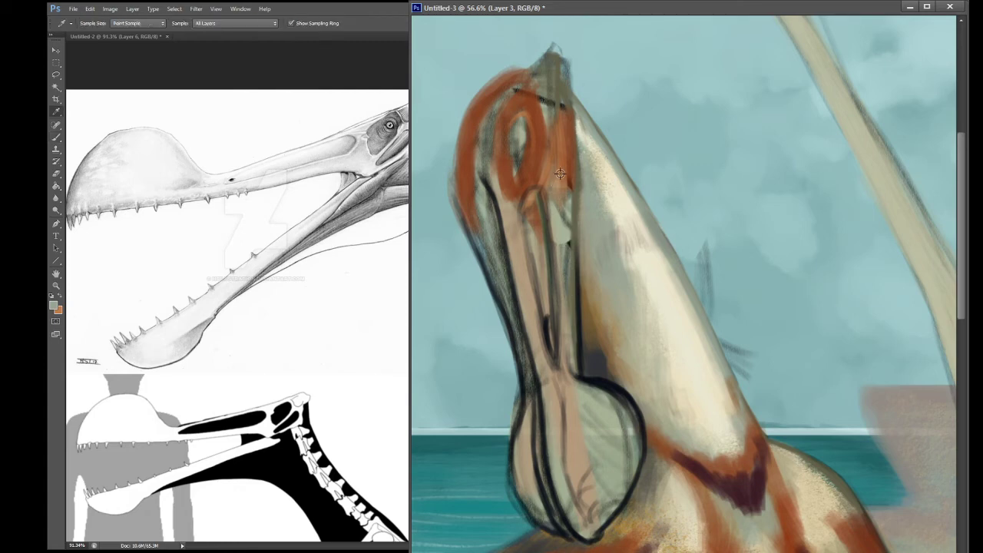
pyautogui.click(561, 174)
pyautogui.click(589, 380)
pyautogui.press('b')
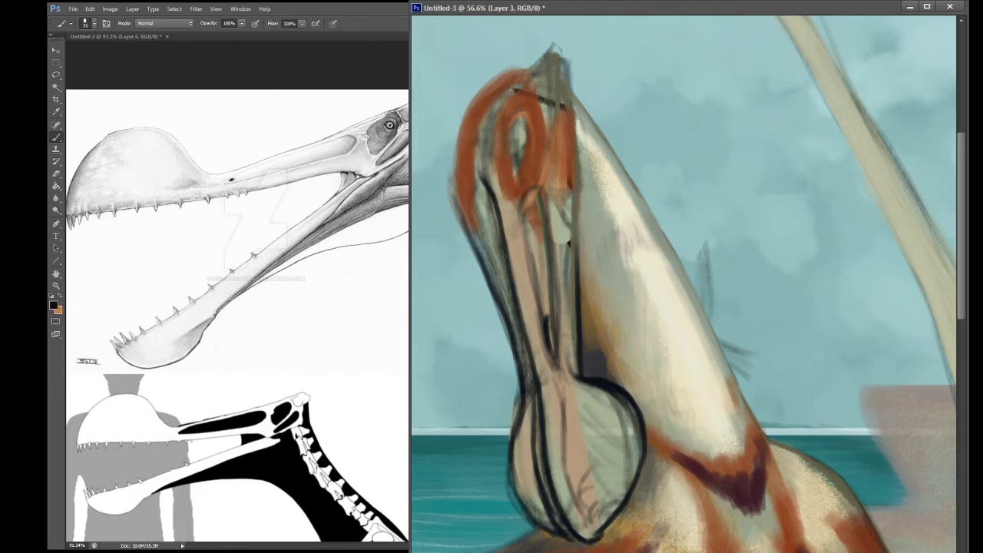
pyautogui.press('space')
pyautogui.click(308, 268)
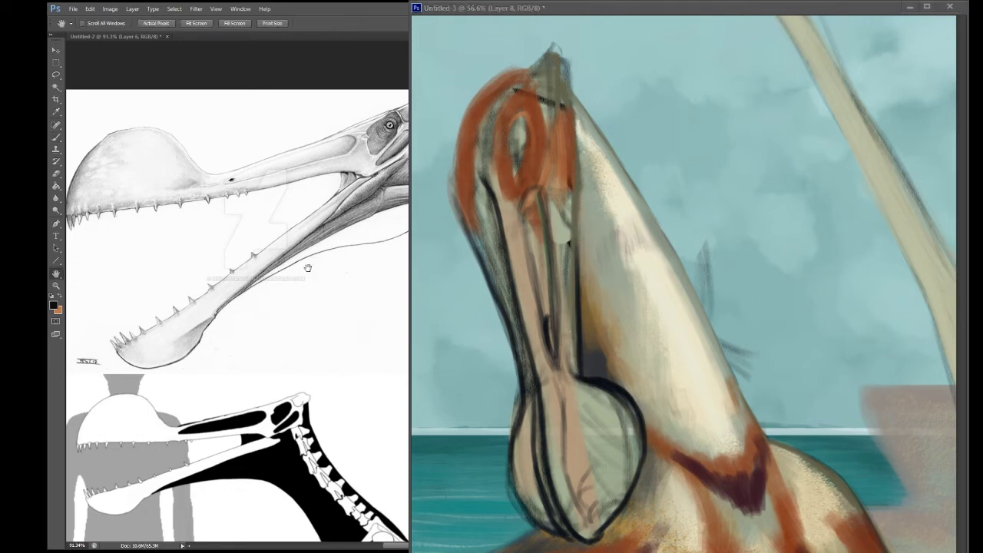
pyautogui.moveTo(315, 286); pyautogui.dragTo(219, 312)
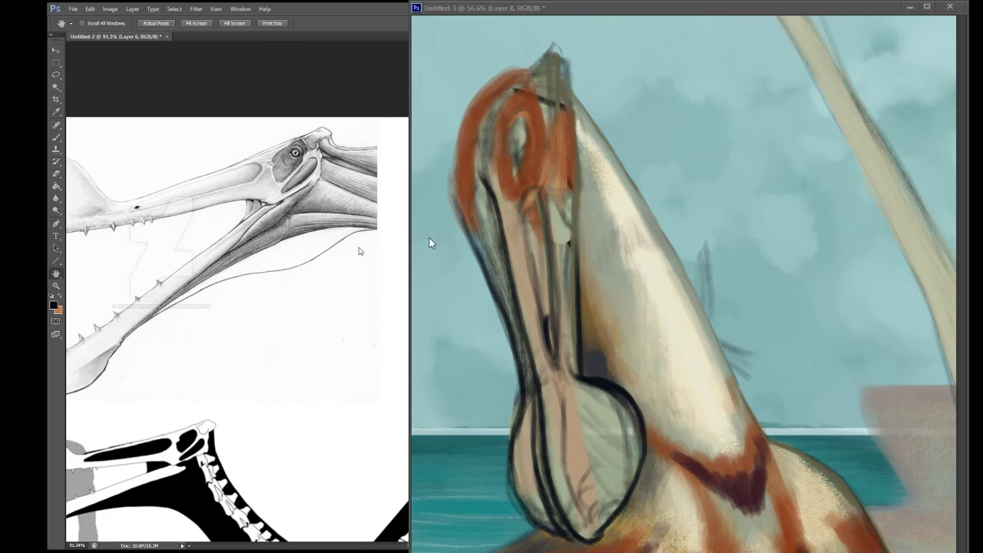
pyautogui.click(530, 285)
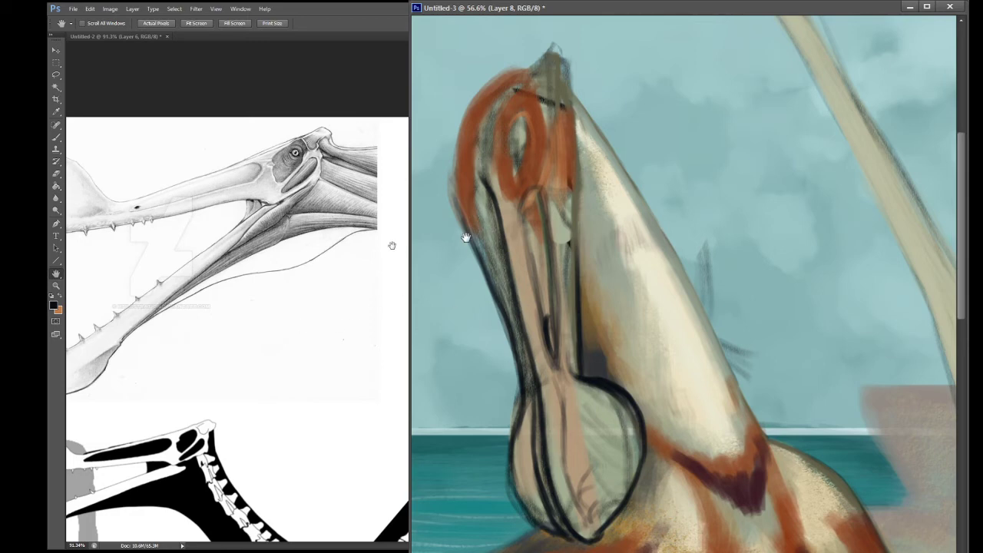
pyautogui.press('b')
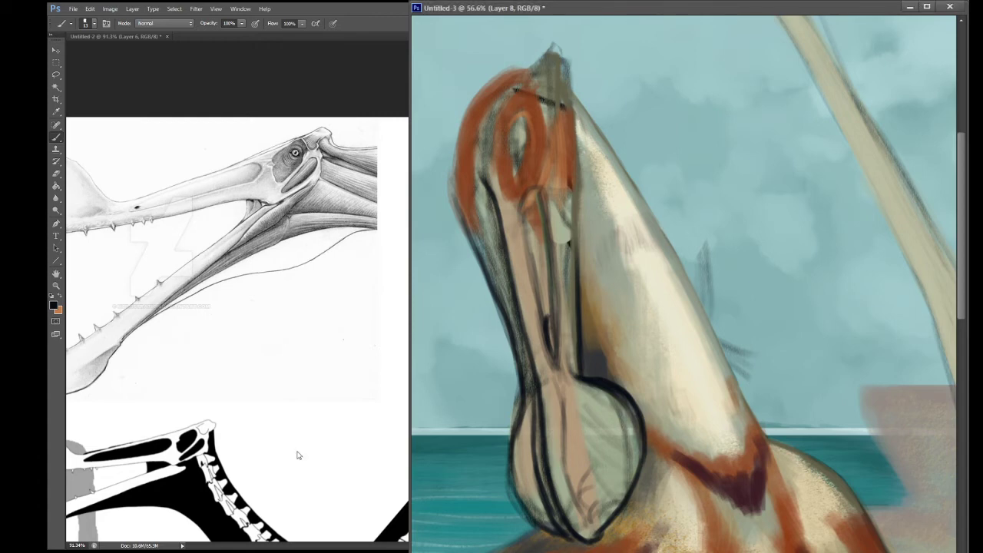
pyautogui.click(280, 487)
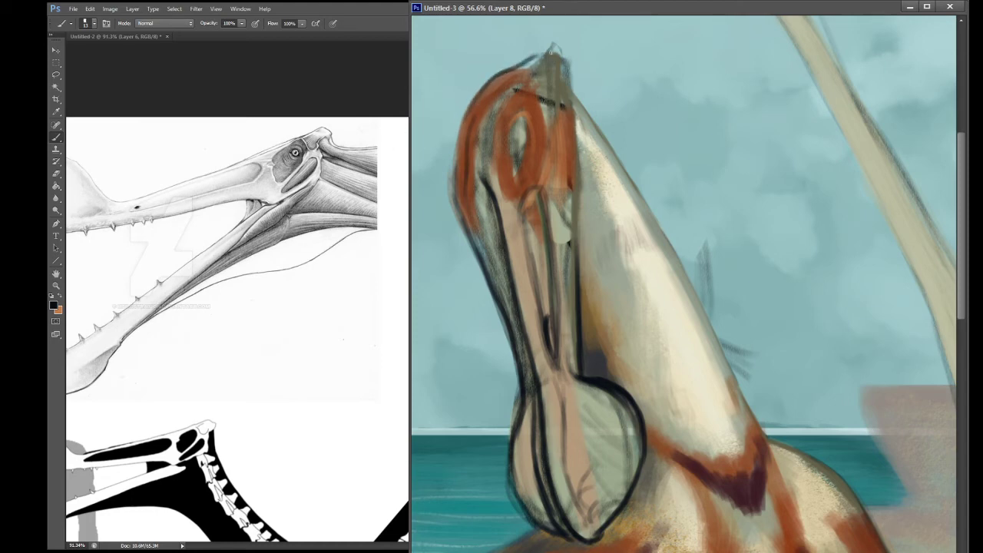
# Step: Outline the pointed back of the head in black on Layer 8, including its central ridge and the brow line above the eye
pyautogui.moveTo(538, 56); pyautogui.dragTo(565, 53)
pyautogui.moveTo(543, 98)
pyautogui.mouseDown()
pyautogui.moveTo(550, 65)
pyautogui.moveTo(548, 107)
pyautogui.moveTo(534, 90)
pyautogui.mouseUp()
pyautogui.moveTo(556, 59)
pyautogui.mouseDown()
pyautogui.moveTo(559, 99)
pyautogui.moveTo(557, 57)
pyautogui.moveTo(563, 108)
pyautogui.mouseUp()
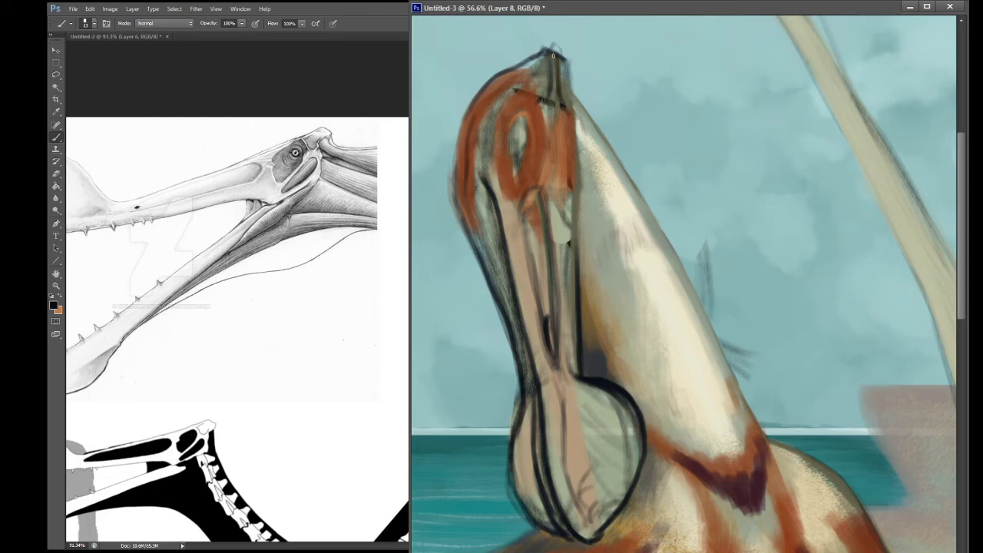
pyautogui.press('e')
pyautogui.press('b')
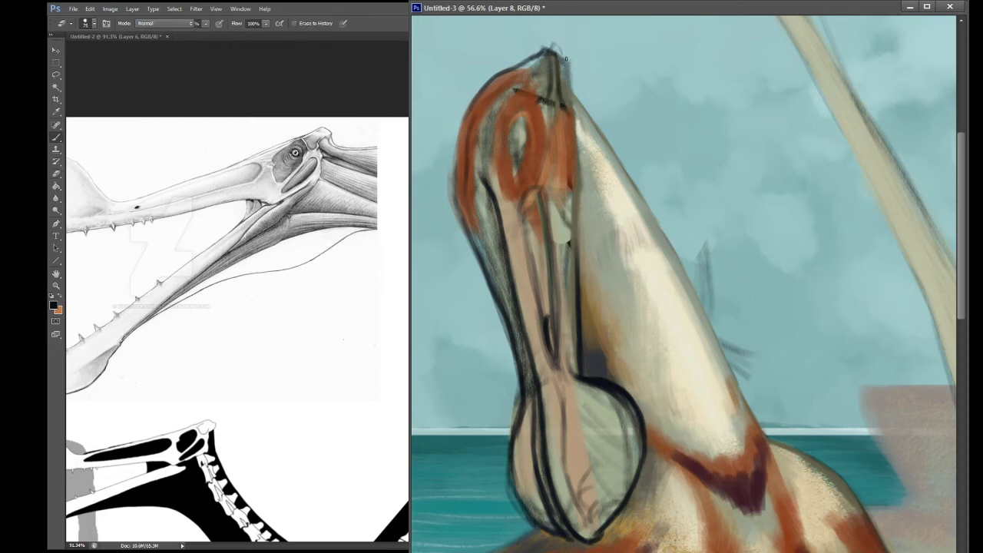
pyautogui.moveTo(552, 49); pyautogui.dragTo(572, 115)
pyautogui.moveTo(516, 102)
pyautogui.mouseDown()
pyautogui.moveTo(542, 112)
pyautogui.moveTo(514, 92)
pyautogui.mouseUp()
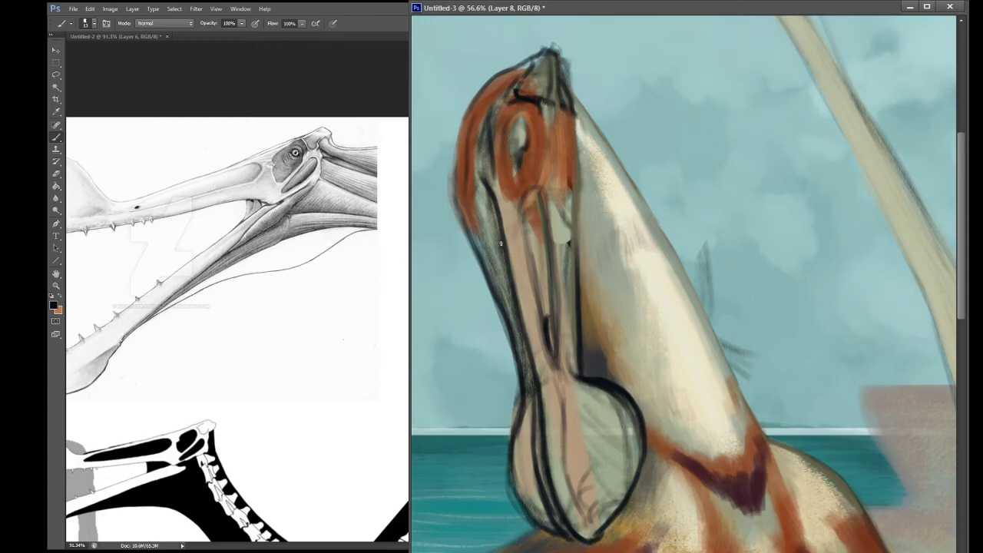
# Step: Darken the far contour of the snout from the cheek down to the crest, and reinforce the outer edge of the head in black
pyautogui.moveTo(491, 204); pyautogui.dragTo(537, 416)
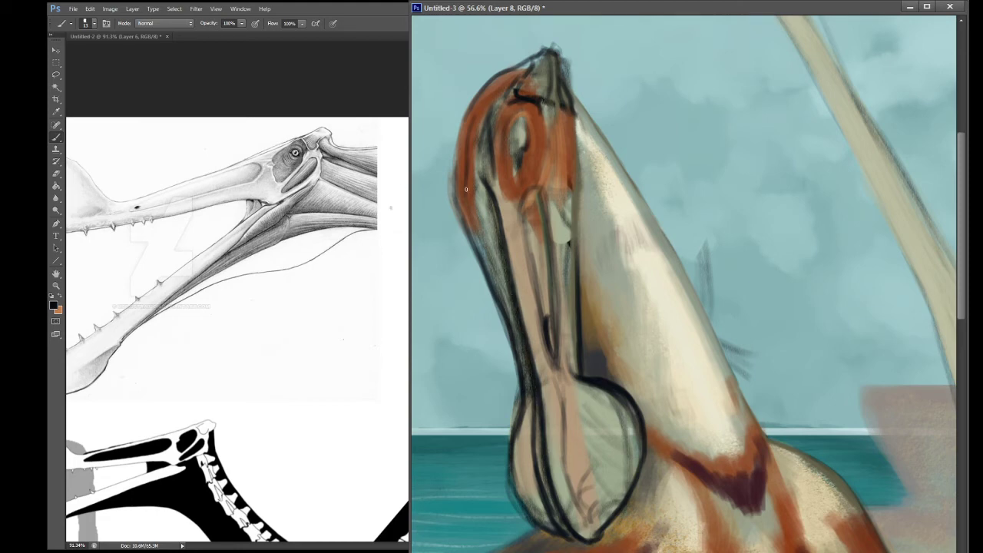
pyautogui.moveTo(484, 253)
pyautogui.mouseDown()
pyautogui.moveTo(468, 184)
pyautogui.moveTo(488, 261)
pyautogui.moveTo(467, 225)
pyautogui.moveTo(478, 257)
pyautogui.moveTo(456, 162)
pyautogui.moveTo(467, 236)
pyautogui.moveTo(461, 192)
pyautogui.moveTo(478, 80)
pyautogui.mouseUp()
pyautogui.moveTo(473, 98)
pyautogui.mouseDown()
pyautogui.moveTo(483, 77)
pyautogui.moveTo(477, 88)
pyautogui.moveTo(491, 82)
pyautogui.mouseUp()
pyautogui.press('e')
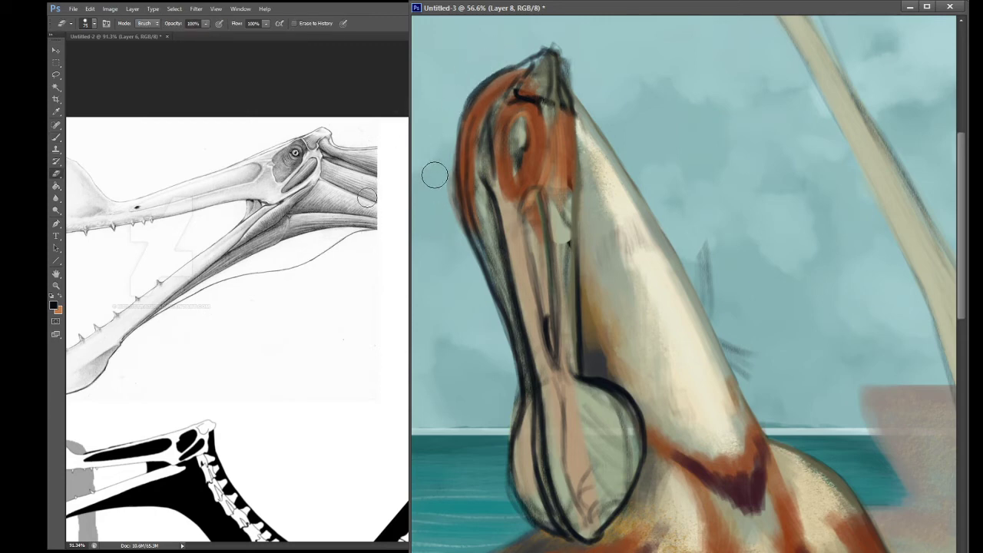
pyautogui.press('b')
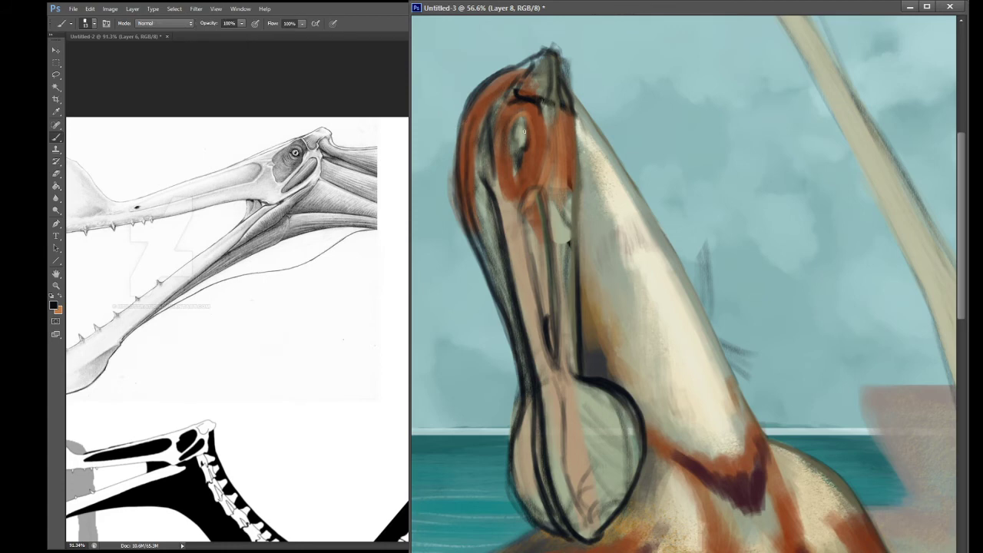
# Step: Draw the eye as a black ring with a short stroke beside it, and outline the near edge of the head below it
pyautogui.moveTo(521, 123)
pyautogui.mouseDown()
pyautogui.moveTo(525, 134)
pyautogui.moveTo(511, 139)
pyautogui.moveTo(520, 142)
pyautogui.moveTo(513, 135)
pyautogui.moveTo(572, 125)
pyautogui.moveTo(574, 109)
pyautogui.moveTo(573, 143)
pyautogui.mouseUp()
pyautogui.moveTo(530, 115); pyautogui.dragTo(541, 141)
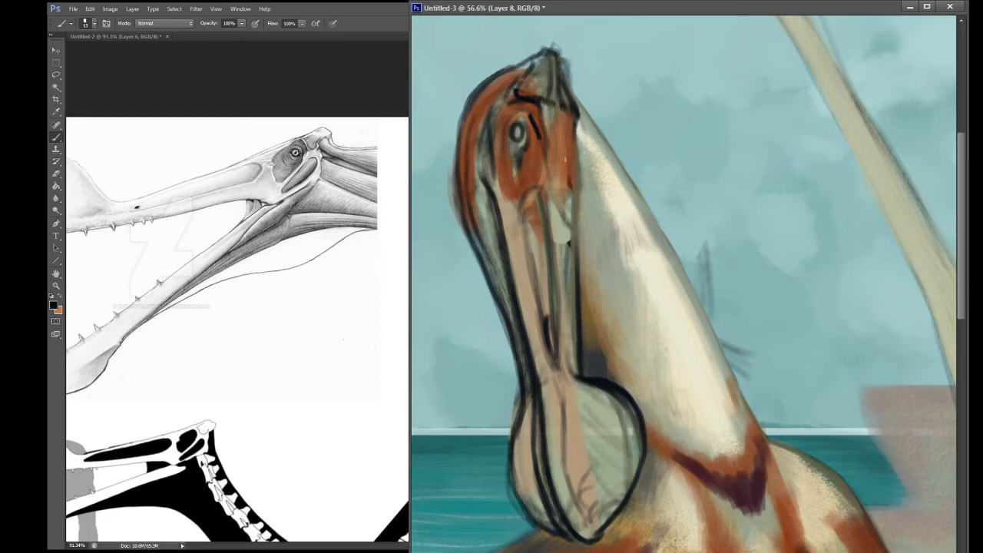
pyautogui.moveTo(571, 189)
pyautogui.mouseDown()
pyautogui.moveTo(580, 115)
pyautogui.moveTo(573, 225)
pyautogui.moveTo(560, 200)
pyautogui.moveTo(571, 194)
pyautogui.moveTo(575, 265)
pyautogui.moveTo(574, 237)
pyautogui.mouseUp()
pyautogui.click(195, 551)
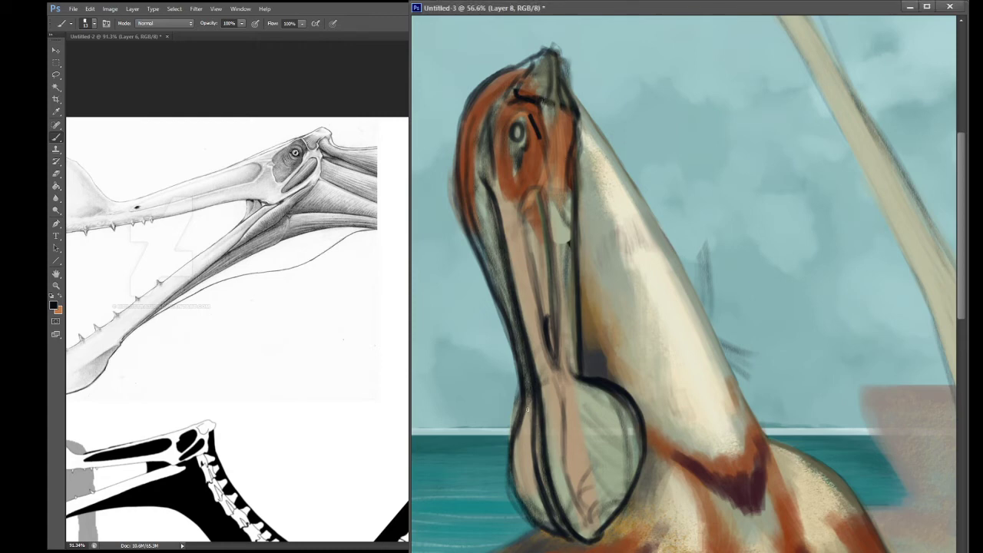
# Step: Merge the head's sketch and paint layers, and erase the stray sketch strokes over the sky beside the neck and snout
pyautogui.hotkey('ctrl', 'e')
pyautogui.hotkey('ctrl', 'z')
pyautogui.press('e')
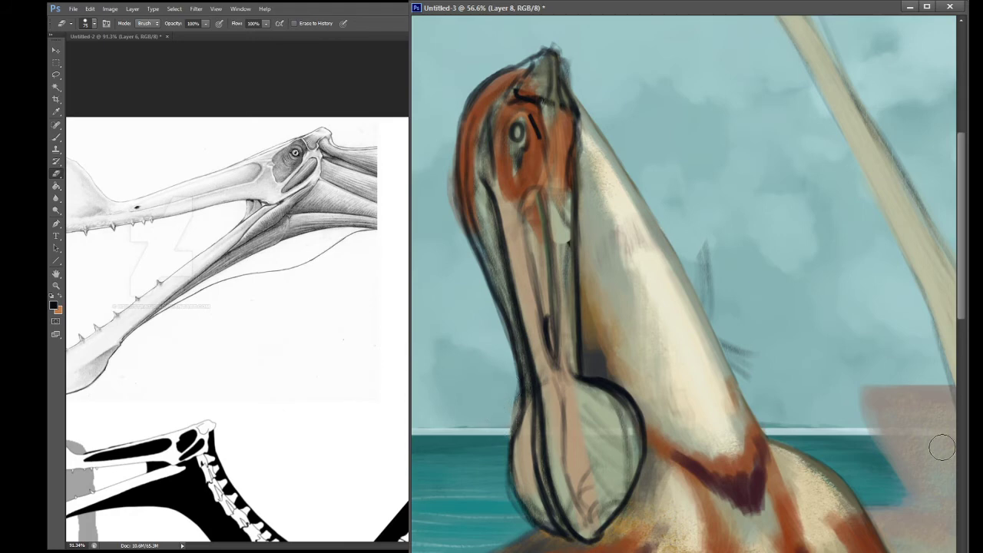
pyautogui.hotkey('ctrl', 'z')
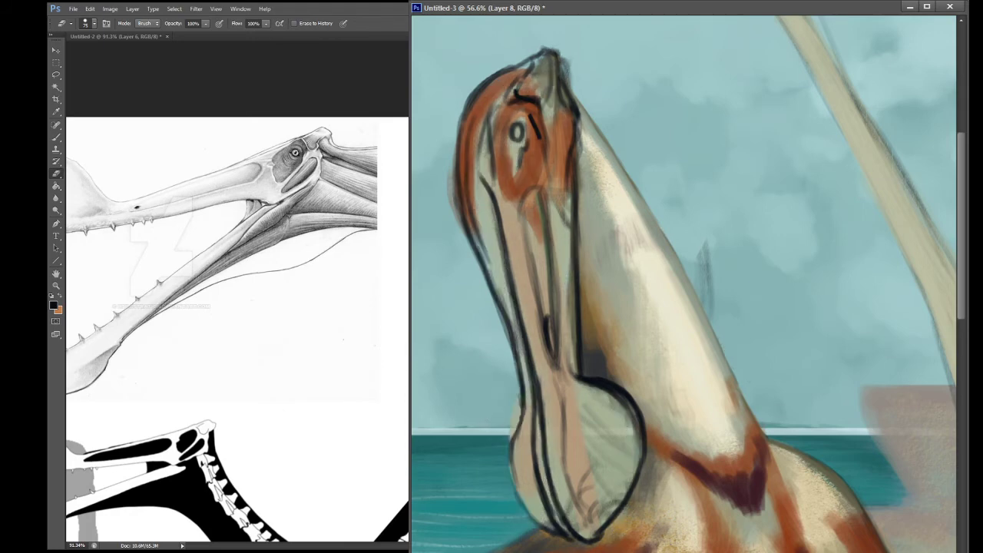
pyautogui.hotkey('ctrl', 'z')
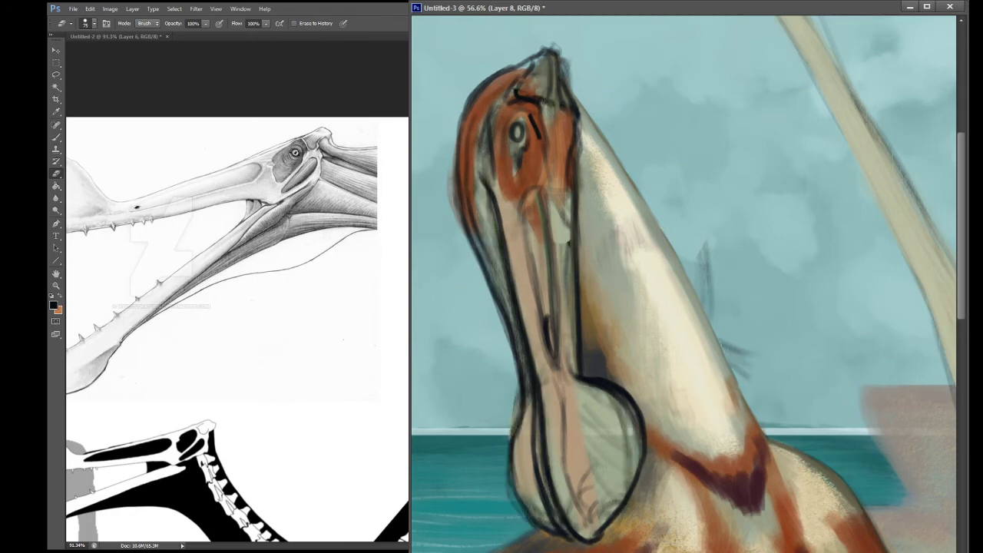
pyautogui.hotkey('ctrl', 'alt', 'z')
pyautogui.hotkey('ctrl', 'alt', 'z')
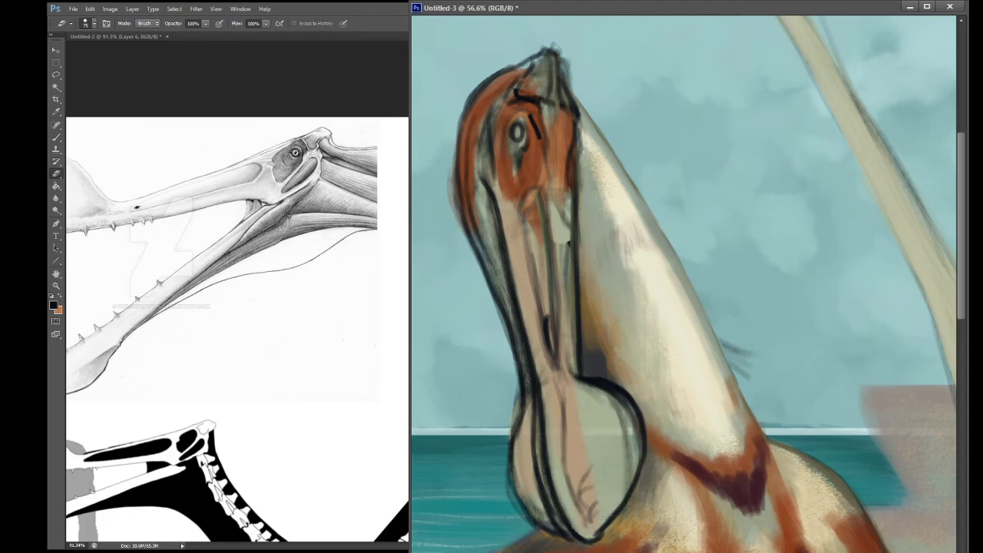
pyautogui.hotkey('ctrl', 'shift', 'z')
pyautogui.hotkey('ctrl', 'alt', 'z')
pyautogui.hotkey('ctrl', 'shift', 'z')
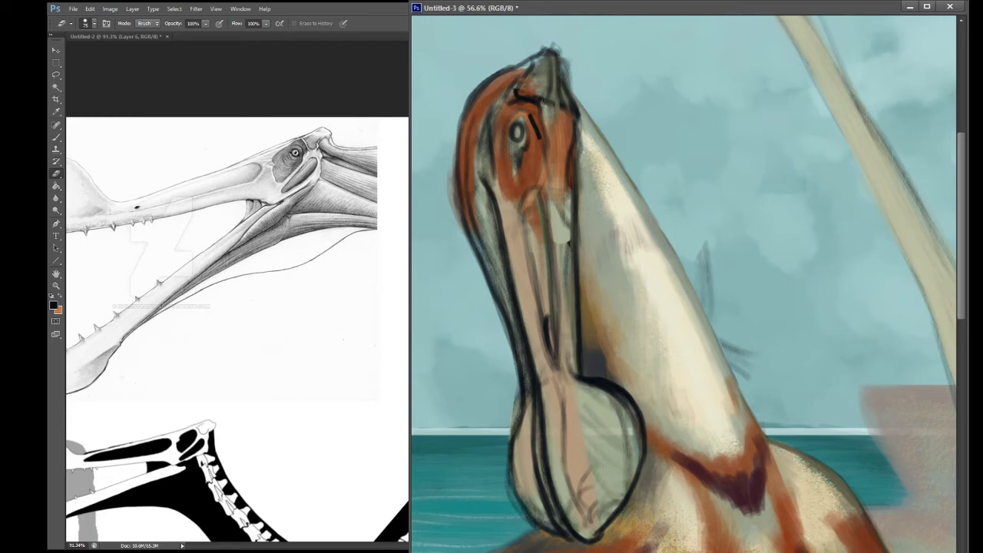
pyautogui.moveTo(704, 253)
pyautogui.mouseDown()
pyautogui.moveTo(724, 319)
pyautogui.moveTo(703, 281)
pyautogui.moveTo(755, 382)
pyautogui.moveTo(697, 256)
pyautogui.mouseUp()
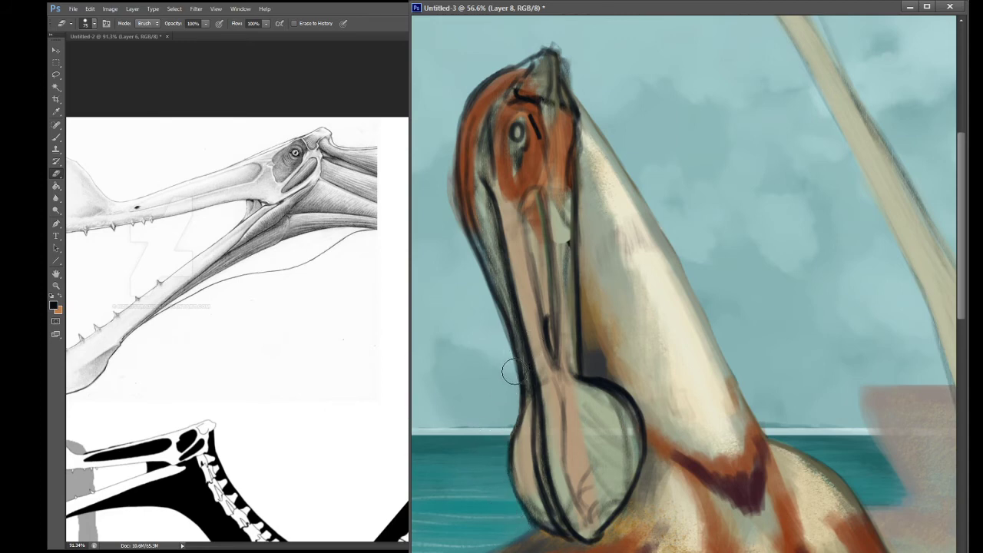
# Step: Examine the shoulder markings below the beak and the raised wing tip above the head
pyautogui.press('space')
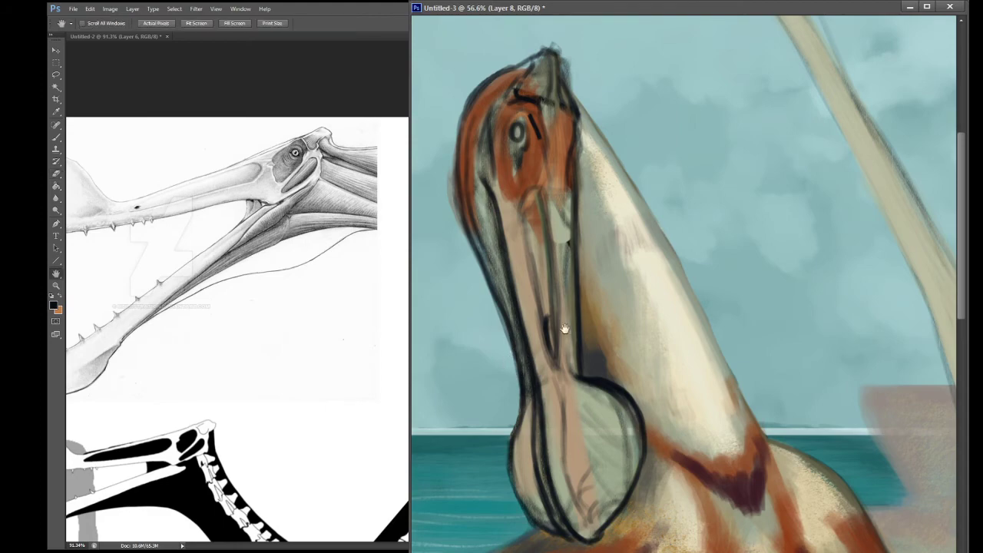
pyautogui.moveTo(543, 454)
pyautogui.mouseDown()
pyautogui.moveTo(560, 356)
pyautogui.moveTo(623, 373)
pyautogui.moveTo(652, 368)
pyautogui.mouseUp()
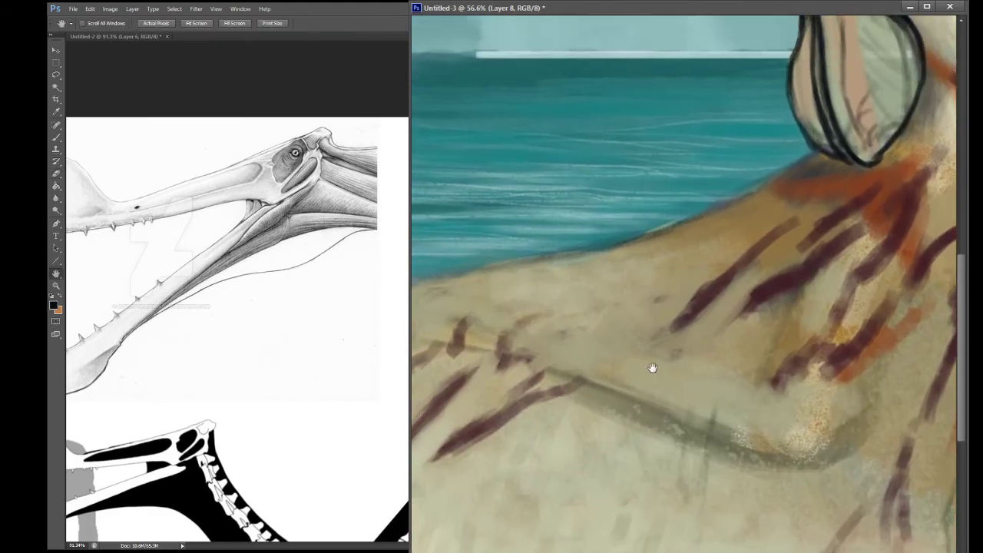
pyautogui.keyDown('alt'); pyautogui.click(553, 483); pyautogui.keyUp('alt')
pyautogui.press('space')
pyautogui.moveTo(721, 214)
pyautogui.mouseDown()
pyautogui.moveTo(531, 412)
pyautogui.moveTo(717, 269)
pyautogui.moveTo(676, 423)
pyautogui.moveTo(625, 391)
pyautogui.mouseUp()
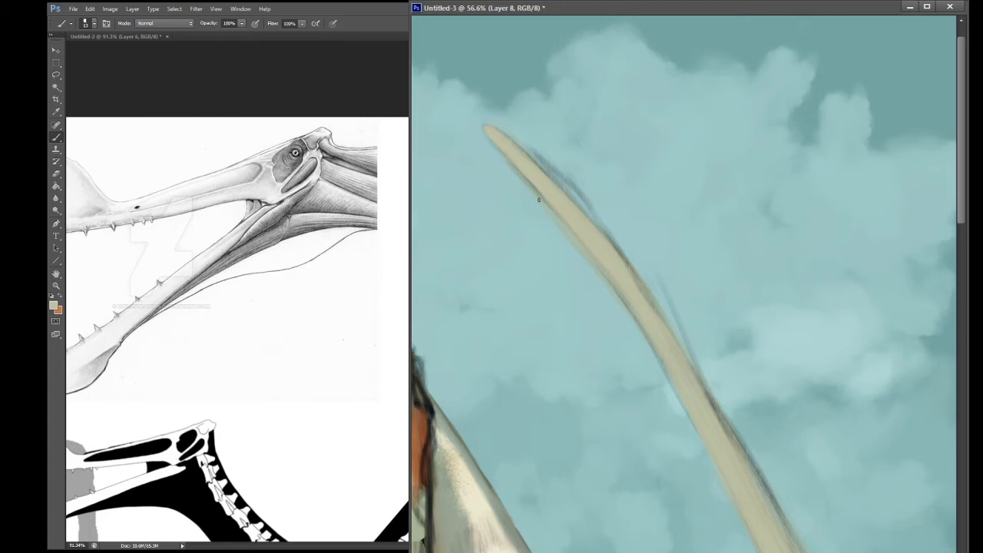
pyautogui.press('space')
pyautogui.moveTo(489, 382); pyautogui.dragTo(744, 288)
pyautogui.moveTo(684, 481)
pyautogui.mouseDown()
pyautogui.moveTo(592, 380)
pyautogui.moveTo(584, 294)
pyautogui.mouseUp()
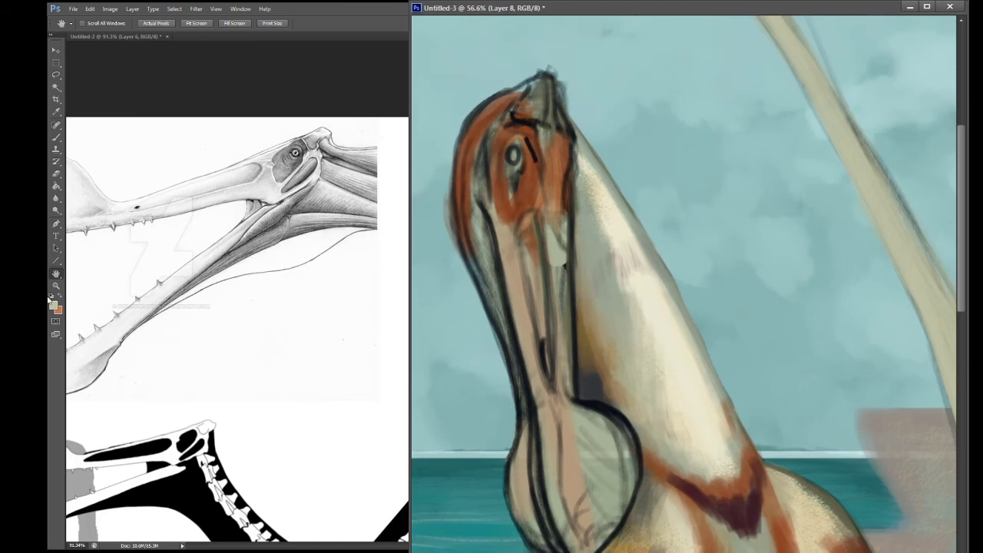
# Step: Sample an ochre tone and paint it with a size 23 brush along the near side of the snout and the crest's upper rim
pyautogui.press('i')
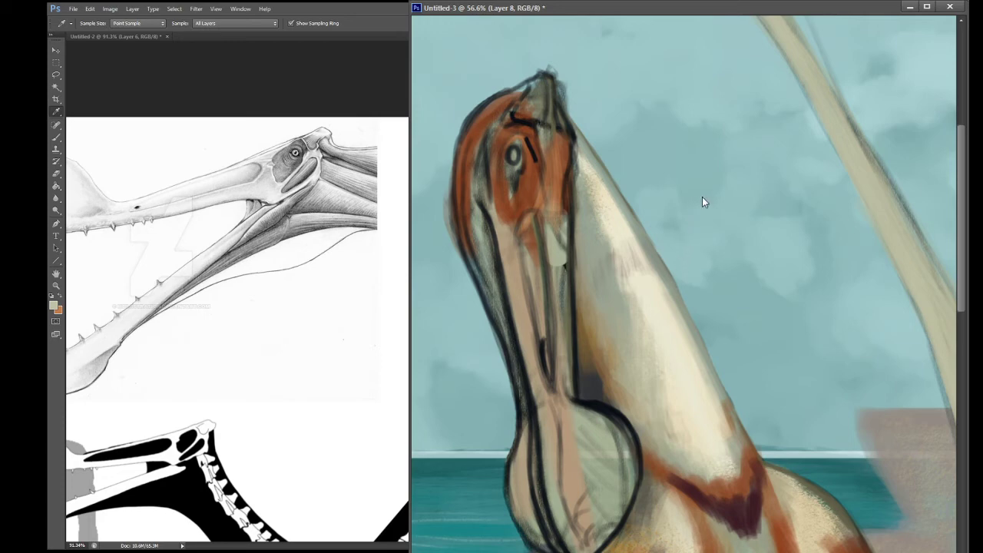
pyautogui.click(776, 109)
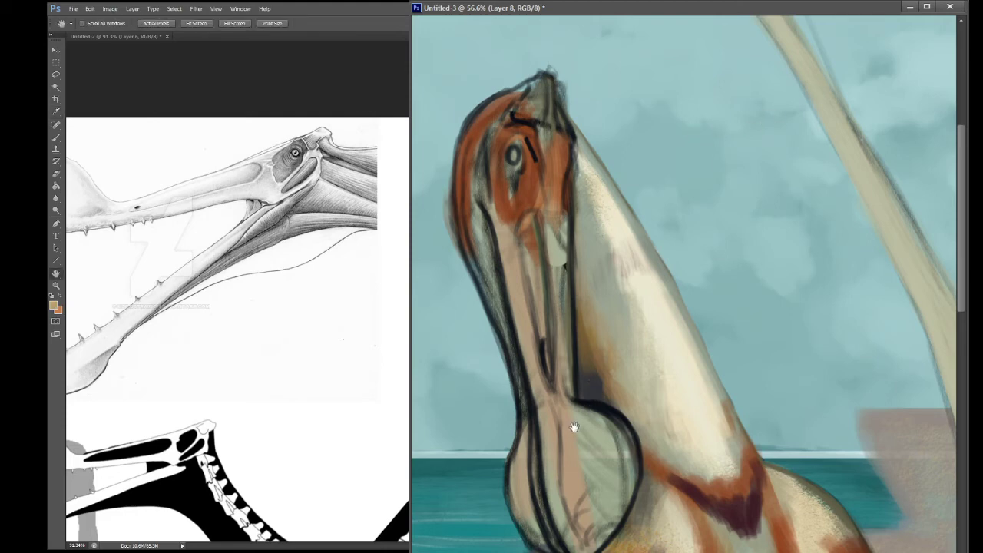
pyautogui.press('b')
pyautogui.click(157, 550)
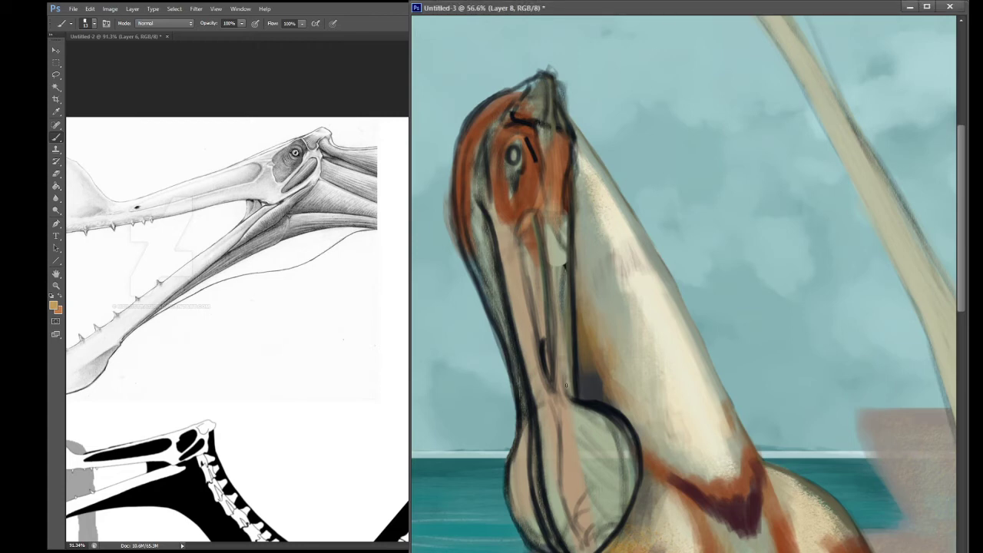
pyautogui.press('space')
pyautogui.moveTo(583, 424)
pyautogui.mouseDown()
pyautogui.moveTo(587, 373)
pyautogui.moveTo(596, 385)
pyautogui.mouseUp()
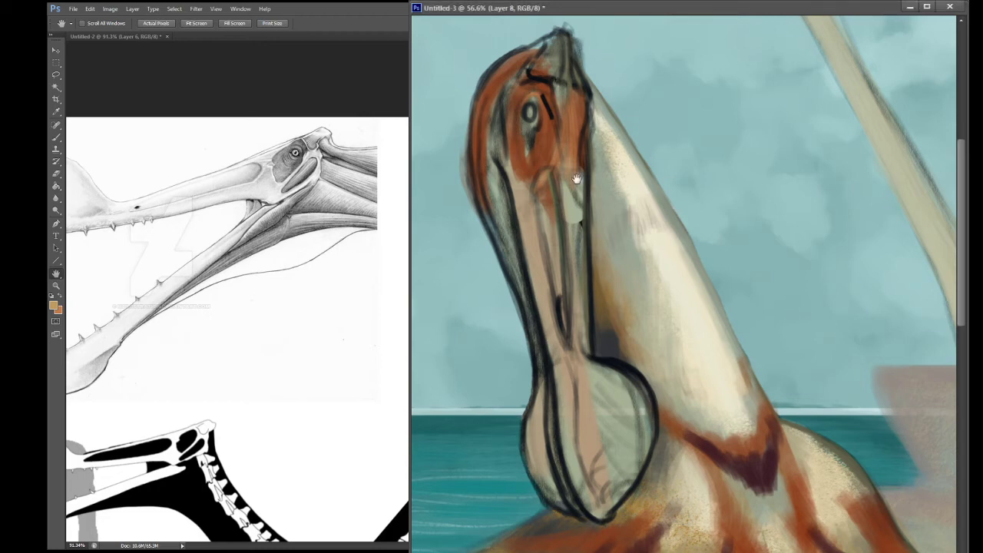
pyautogui.press('b')
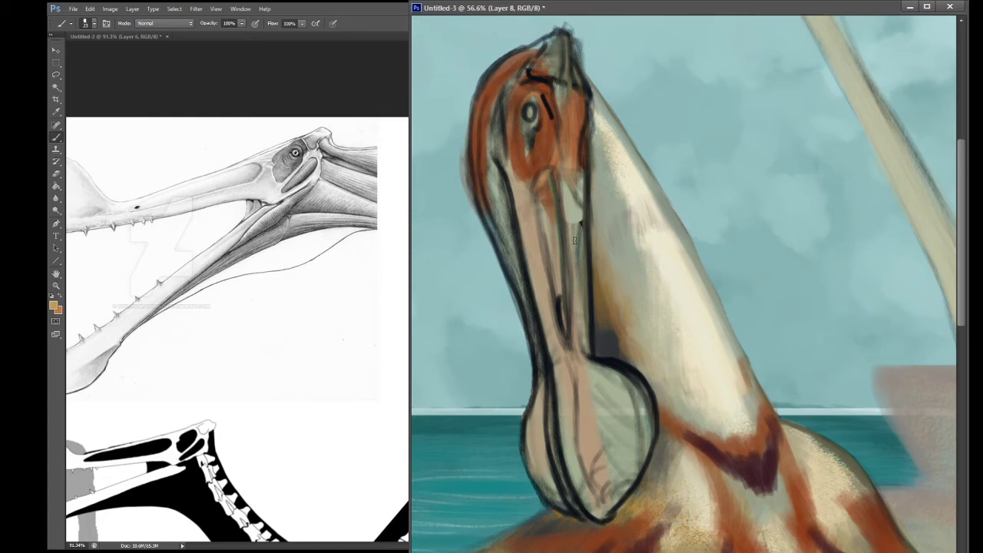
pyautogui.moveTo(575, 211); pyautogui.dragTo(572, 305)
pyautogui.moveTo(579, 224); pyautogui.dragTo(579, 275)
pyautogui.moveTo(580, 203)
pyautogui.mouseDown()
pyautogui.moveTo(584, 323)
pyautogui.moveTo(574, 199)
pyautogui.moveTo(573, 361)
pyautogui.mouseUp()
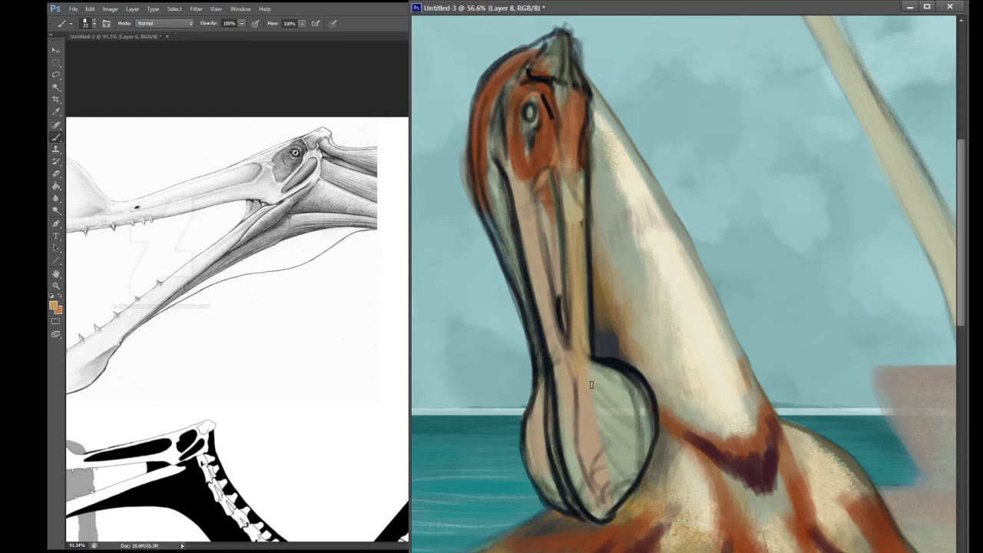
pyautogui.moveTo(590, 358)
pyautogui.mouseDown()
pyautogui.moveTo(629, 372)
pyautogui.moveTo(643, 395)
pyautogui.moveTo(639, 382)
pyautogui.mouseUp()
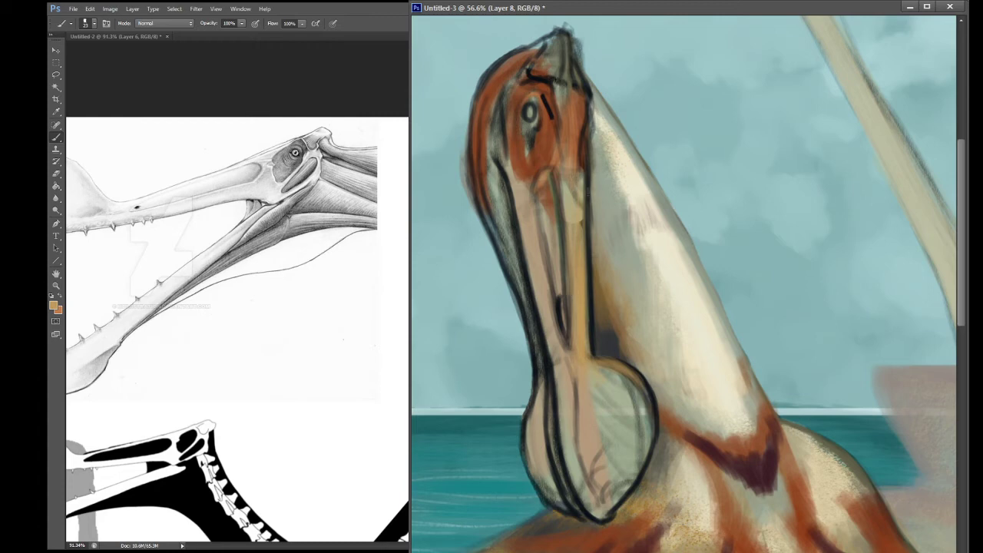
# Step: Extend the ochre up over the red patch on the near side of the head and strengthen it down to the crest base
pyautogui.moveTo(566, 153); pyautogui.dragTo(572, 241)
pyautogui.moveTo(568, 110); pyautogui.dragTo(577, 242)
pyautogui.moveTo(575, 127)
pyautogui.mouseDown()
pyautogui.moveTo(581, 272)
pyautogui.moveTo(583, 176)
pyautogui.mouseUp()
pyautogui.moveTo(585, 270); pyautogui.dragTo(586, 306)
pyautogui.moveTo(585, 178); pyautogui.dragTo(588, 308)
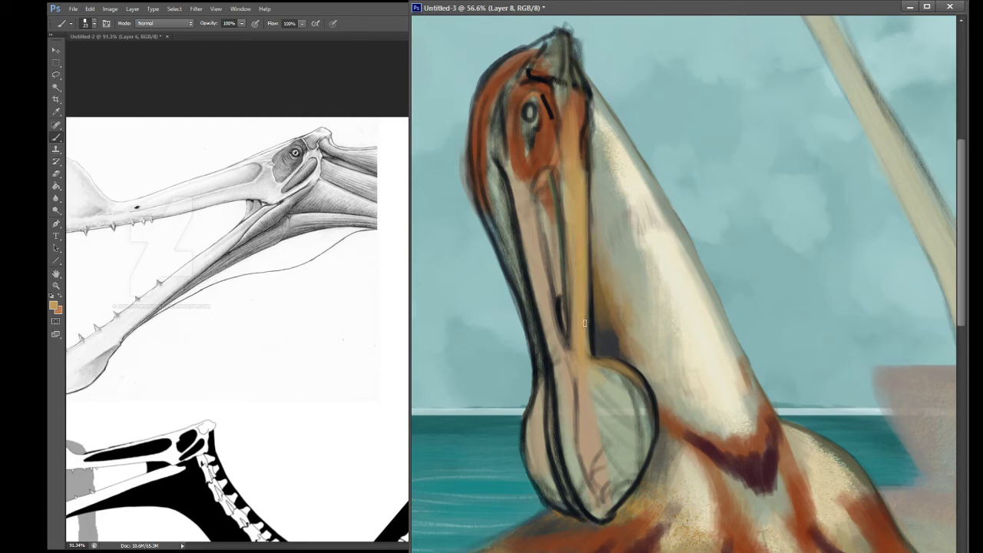
pyautogui.moveTo(587, 201); pyautogui.dragTo(589, 330)
pyautogui.moveTo(589, 284); pyautogui.dragTo(590, 353)
pyautogui.moveTo(588, 316); pyautogui.dragTo(590, 349)
# Step: Paint ochre below the eye, down the middle of the snout, and along its far edge to the start of the crest
pyautogui.moveTo(529, 146)
pyautogui.mouseDown()
pyautogui.moveTo(546, 124)
pyautogui.moveTo(558, 146)
pyautogui.mouseUp()
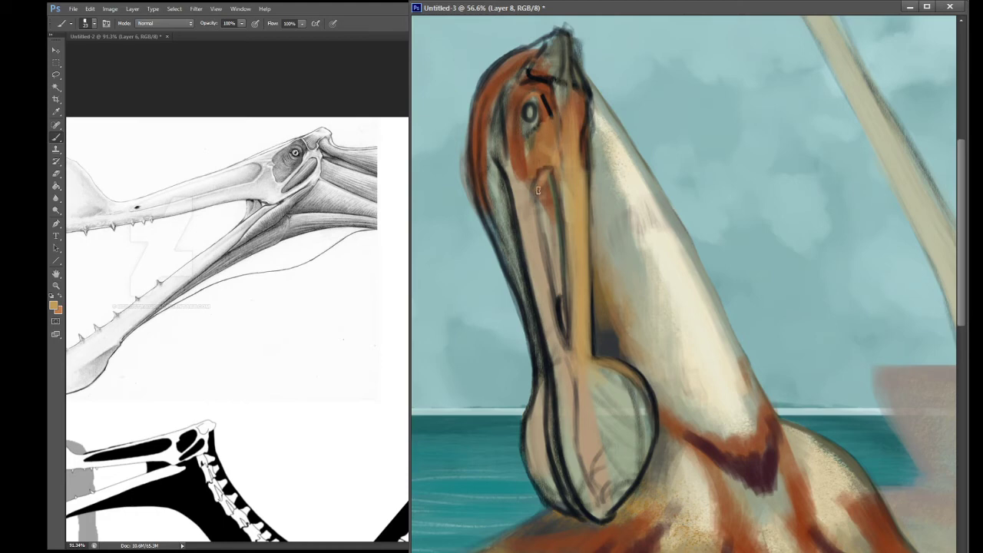
pyautogui.moveTo(532, 181)
pyautogui.mouseDown()
pyautogui.moveTo(527, 192)
pyautogui.moveTo(526, 174)
pyautogui.moveTo(546, 181)
pyautogui.moveTo(542, 235)
pyautogui.moveTo(558, 269)
pyautogui.mouseUp()
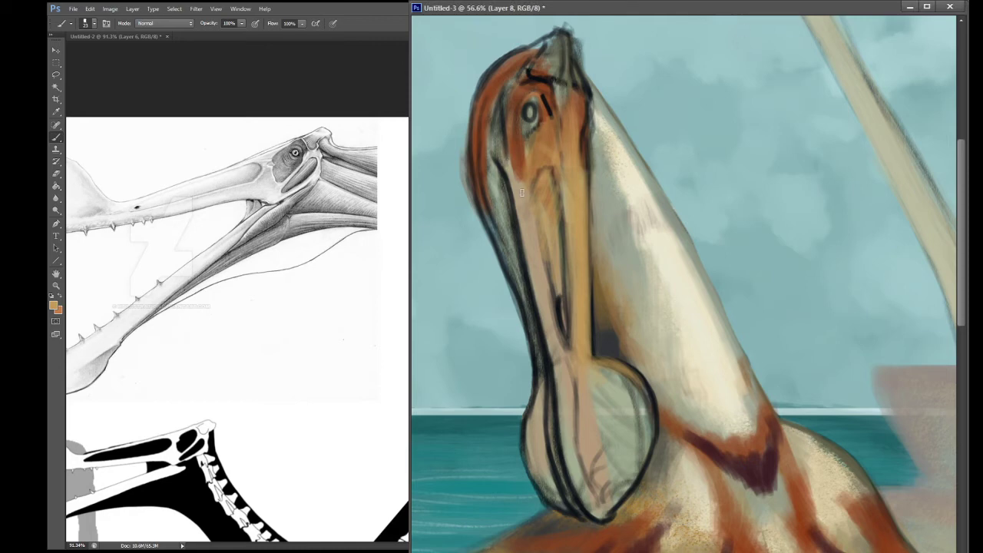
pyautogui.moveTo(497, 146); pyautogui.dragTo(525, 190)
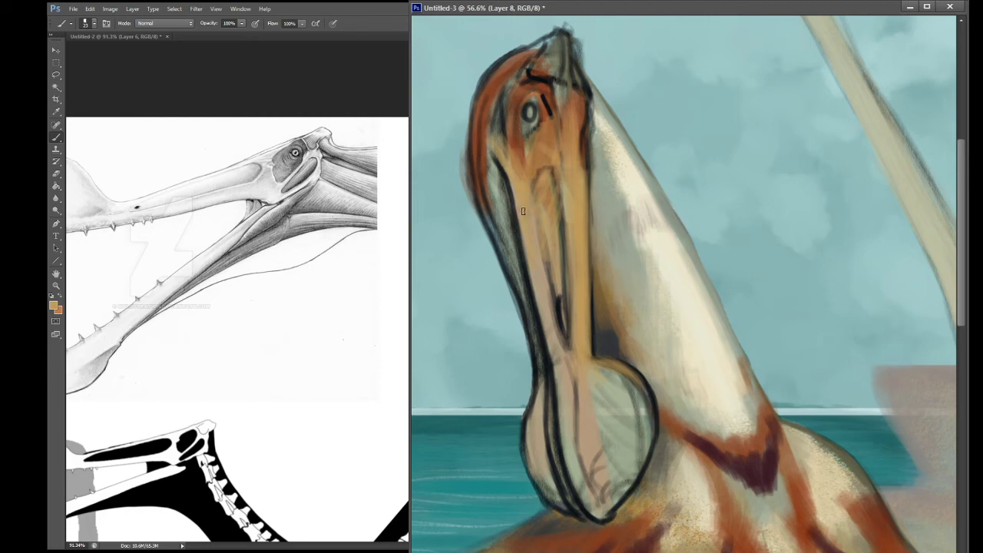
pyautogui.moveTo(487, 177)
pyautogui.mouseDown()
pyautogui.moveTo(521, 269)
pyautogui.moveTo(511, 229)
pyautogui.mouseUp()
pyautogui.moveTo(497, 158); pyautogui.dragTo(519, 246)
pyautogui.moveTo(497, 191)
pyautogui.mouseDown()
pyautogui.moveTo(534, 330)
pyautogui.moveTo(503, 233)
pyautogui.moveTo(534, 340)
pyautogui.moveTo(490, 216)
pyautogui.moveTo(534, 345)
pyautogui.moveTo(530, 332)
pyautogui.moveTo(526, 396)
pyautogui.mouseUp()
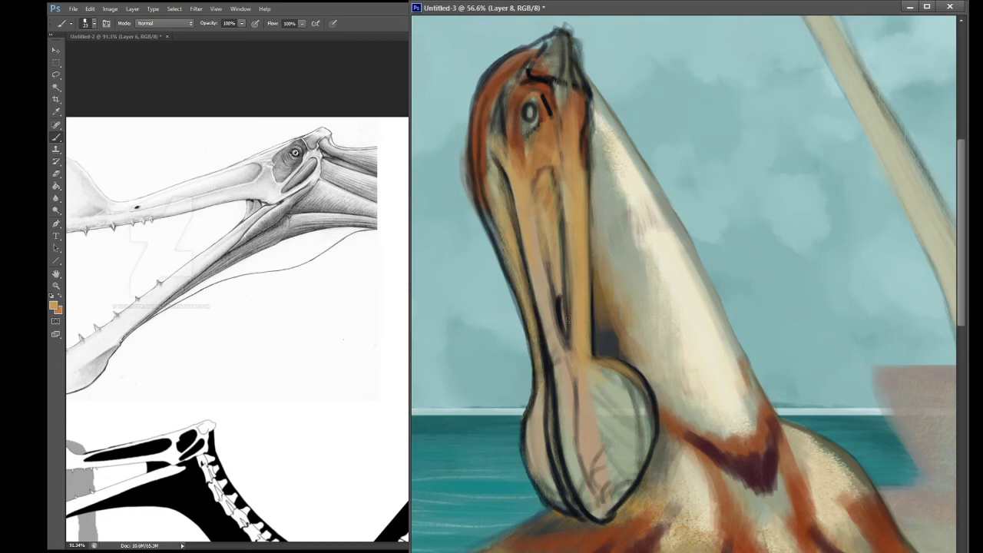
pyautogui.moveTo(535, 270)
pyautogui.mouseDown()
pyautogui.moveTo(544, 248)
pyautogui.moveTo(550, 283)
pyautogui.moveTo(565, 254)
pyautogui.moveTo(549, 335)
pyautogui.moveTo(567, 296)
pyautogui.moveTo(566, 350)
pyautogui.mouseUp()
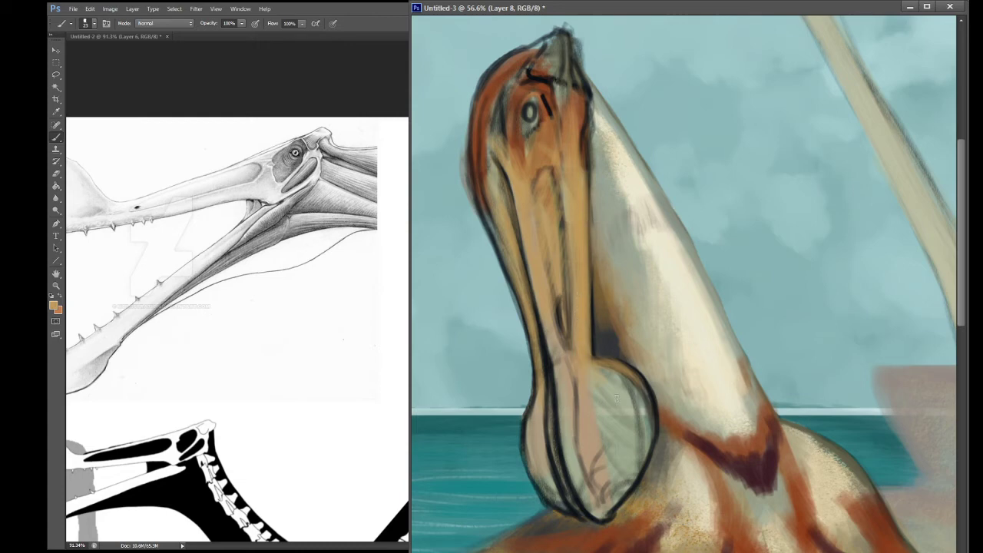
# Step: Sample grey-green from the crest and paint over the pink stripe and sketch lines in its near lobe with a size 45 brush
pyautogui.click(176, 551)
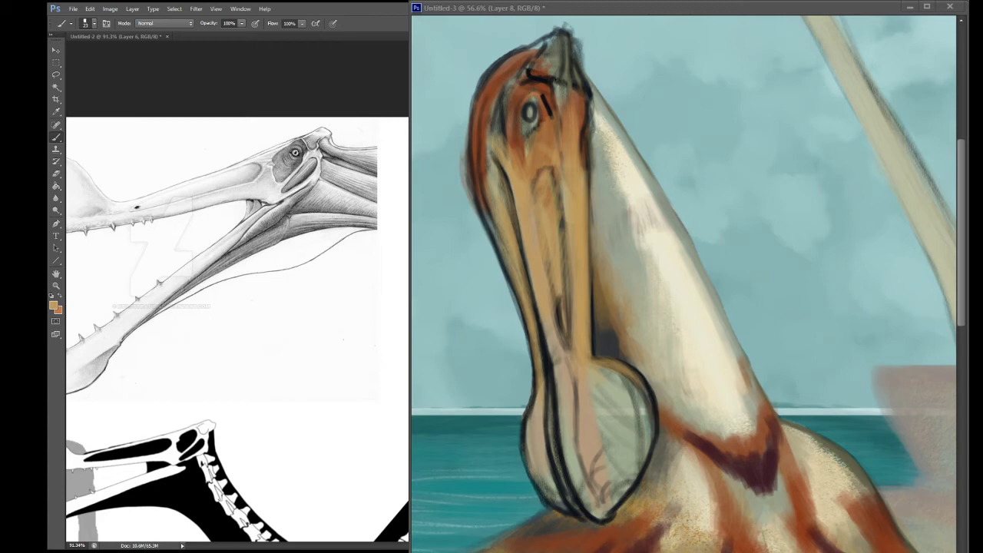
pyautogui.hotkey('alt', 'Tab')
pyautogui.press('i')
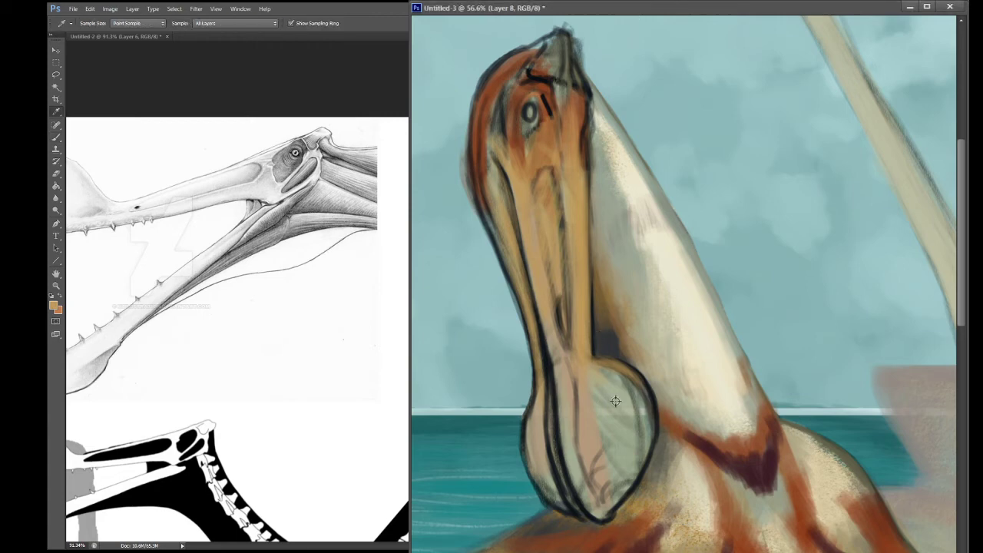
pyautogui.click(634, 394)
pyautogui.moveTo(635, 394)
pyautogui.mouseDown()
pyautogui.moveTo(590, 394)
pyautogui.moveTo(593, 427)
pyautogui.mouseUp()
pyautogui.press('b')
pyautogui.press(']')
pyautogui.press(']')
pyautogui.press(']')
pyautogui.press(']')
pyautogui.press(']')
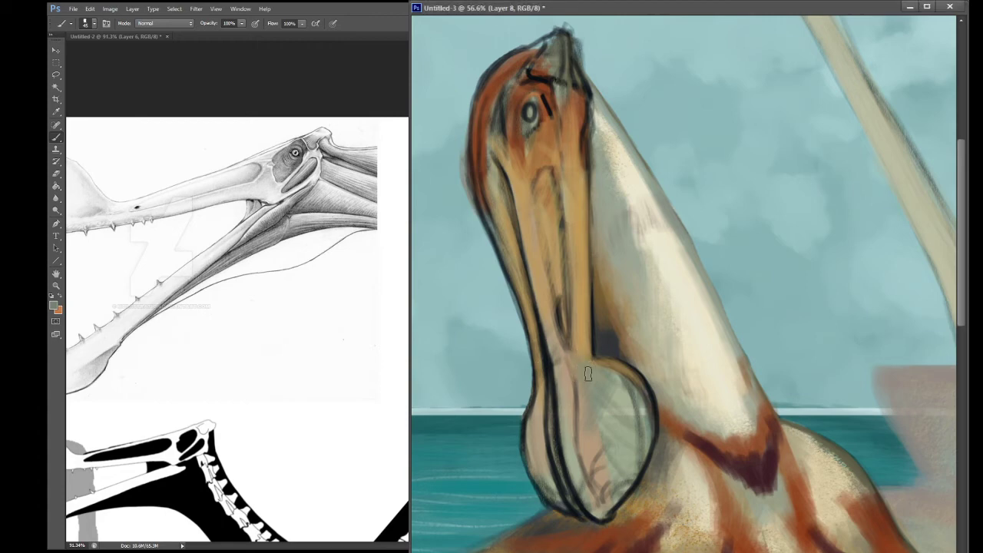
pyautogui.moveTo(582, 432); pyautogui.dragTo(585, 439)
pyautogui.moveTo(583, 396)
pyautogui.mouseDown()
pyautogui.moveTo(575, 450)
pyautogui.moveTo(586, 461)
pyautogui.mouseUp()
pyautogui.moveTo(589, 421); pyautogui.dragTo(592, 479)
pyautogui.moveTo(604, 443)
pyautogui.mouseDown()
pyautogui.moveTo(606, 490)
pyautogui.moveTo(596, 484)
pyautogui.mouseUp()
# Step: Cover the pink in the crest's narrow far lobe with the same grey-green
pyautogui.moveTo(532, 416); pyautogui.dragTo(541, 480)
pyautogui.moveTo(533, 397); pyautogui.dragTo(540, 490)
pyautogui.moveTo(543, 432); pyautogui.dragTo(550, 487)
pyautogui.moveTo(550, 487); pyautogui.dragTo(562, 507)
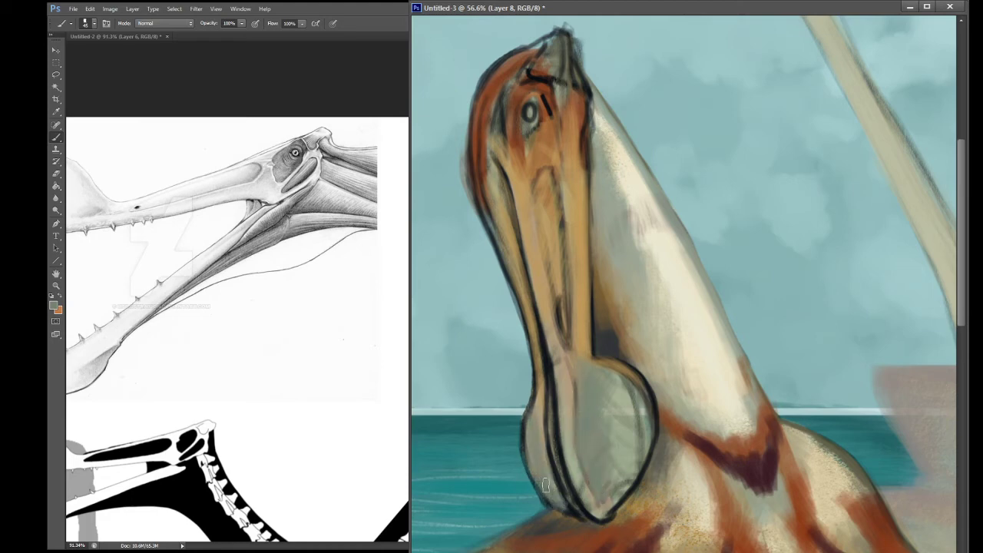
# Step: Smooth the grey-green inside both crest lobes and cover the sketch line along the far lobe's edge with pinkish tan
pyautogui.moveTo(538, 440); pyautogui.dragTo(535, 407)
pyautogui.moveTo(616, 411)
pyautogui.mouseDown()
pyautogui.moveTo(600, 461)
pyautogui.moveTo(632, 441)
pyautogui.moveTo(603, 497)
pyautogui.mouseUp()
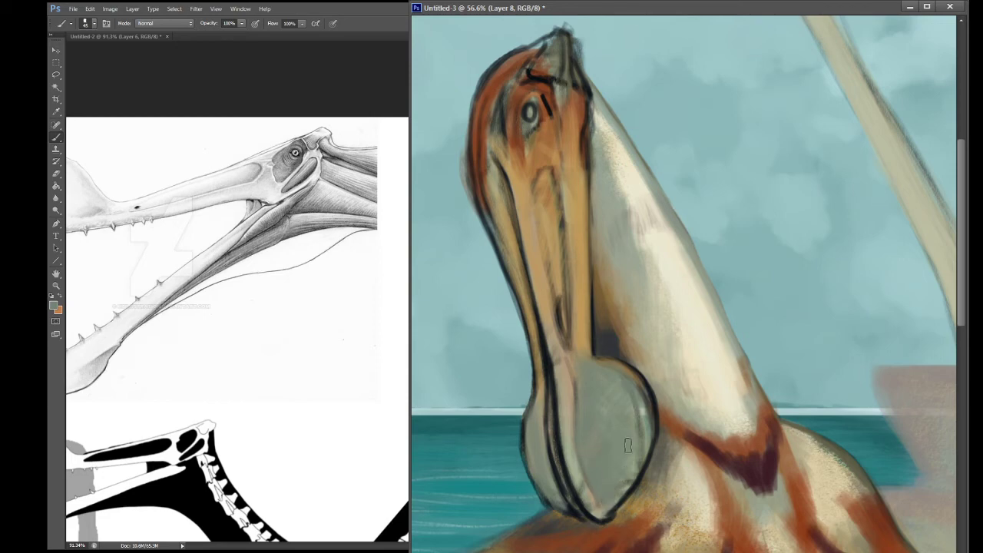
pyautogui.keyDown('alt'); pyautogui.click(559, 382); pyautogui.keyUp('alt')
pyautogui.moveTo(537, 381)
pyautogui.mouseDown()
pyautogui.moveTo(537, 420)
pyautogui.moveTo(534, 353)
pyautogui.moveTo(537, 411)
pyautogui.moveTo(532, 455)
pyautogui.mouseUp()
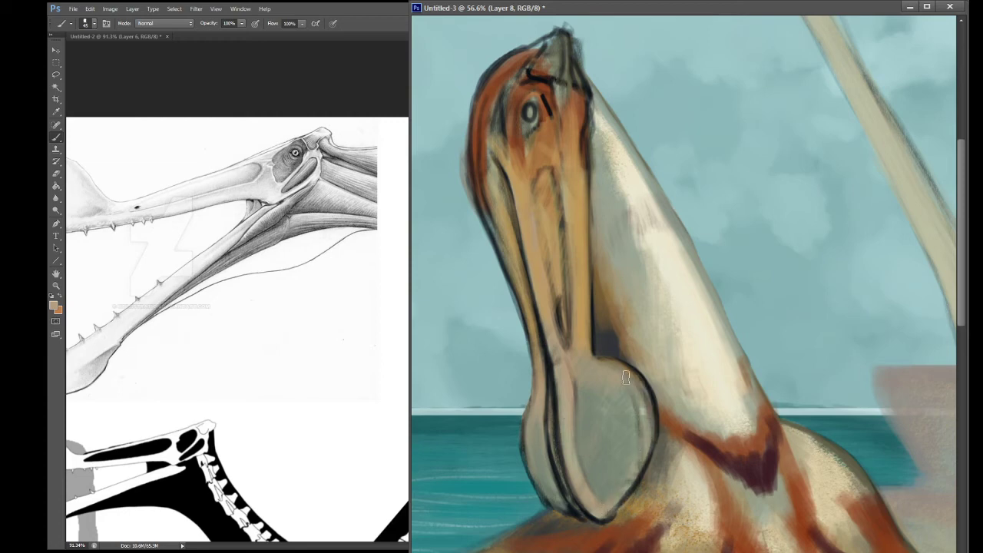
# Step: Sample tan from the near crest lobe's upper edge and paint over the black outline around its rim
pyautogui.press('i')
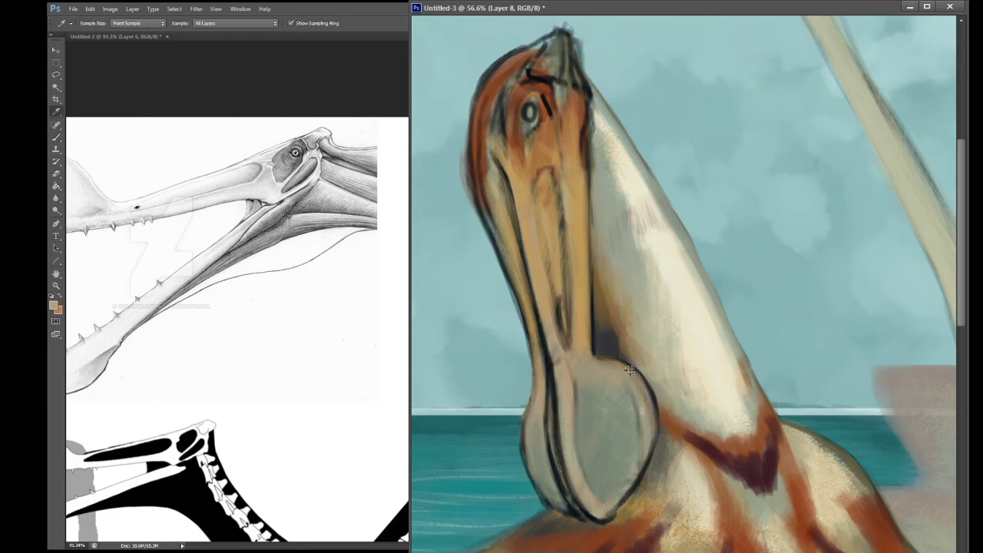
pyautogui.click(623, 371)
pyautogui.press('b')
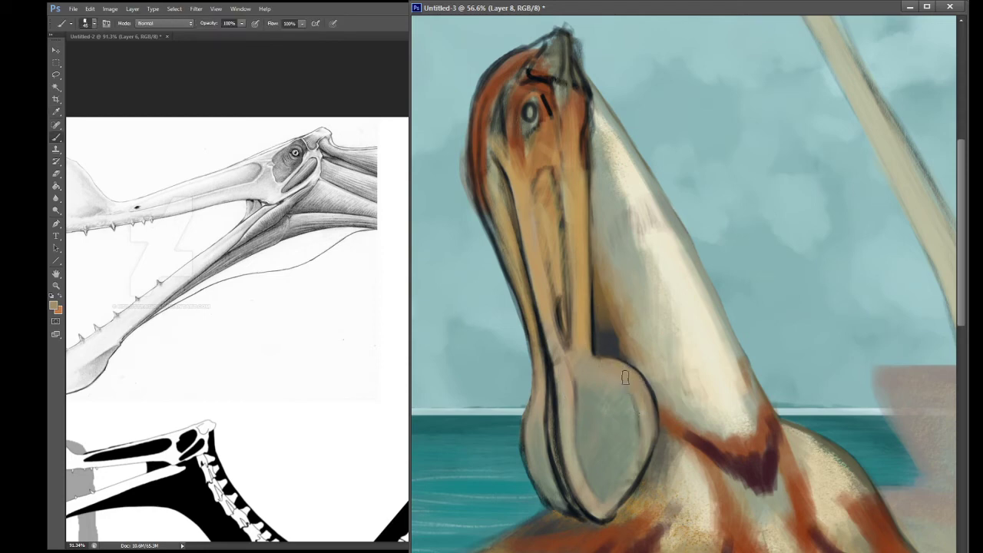
pyautogui.moveTo(633, 372); pyautogui.dragTo(652, 445)
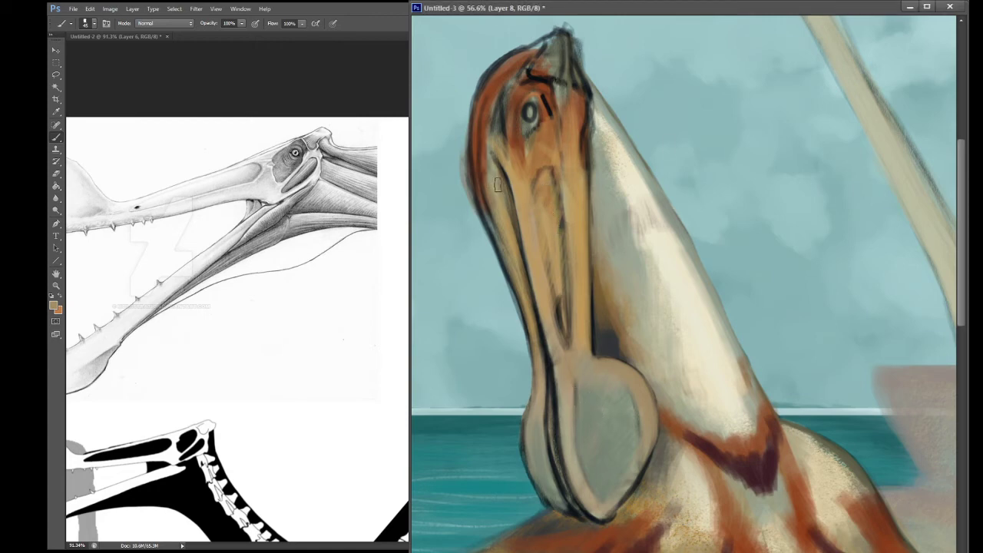
pyautogui.keyDown('alt'); pyautogui.click(607, 399); pyautogui.keyUp('alt')
pyautogui.press('i')
pyautogui.click(568, 417)
pyautogui.press('b')
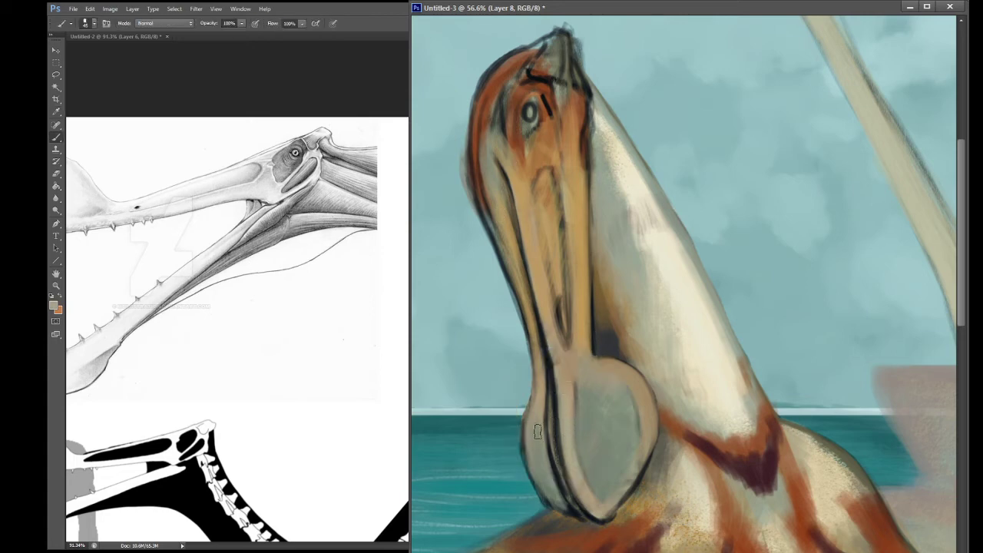
# Step: Sample black from the mouth line and fill the gap between the two crest lobes with a solid dark band
pyautogui.press('i')
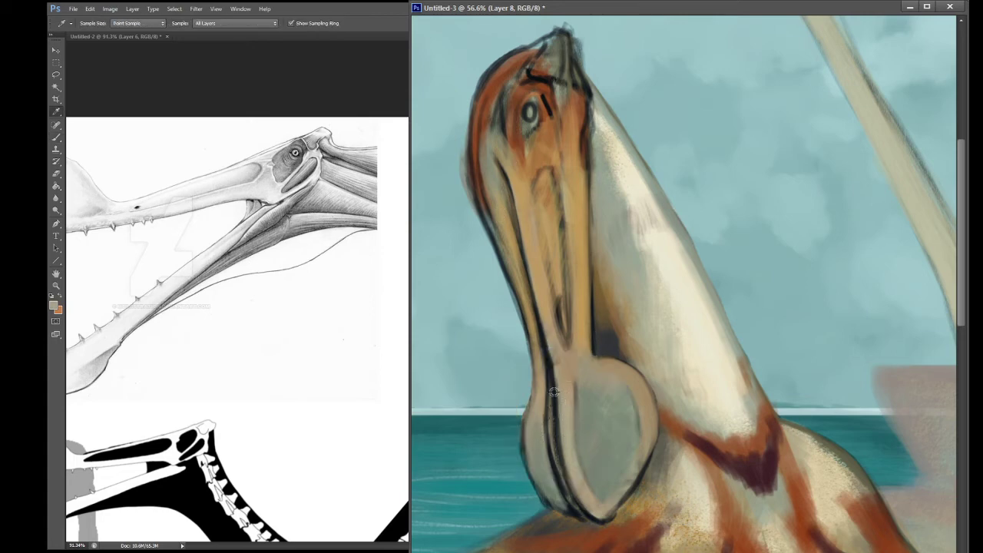
pyautogui.click(544, 384)
pyautogui.press('b')
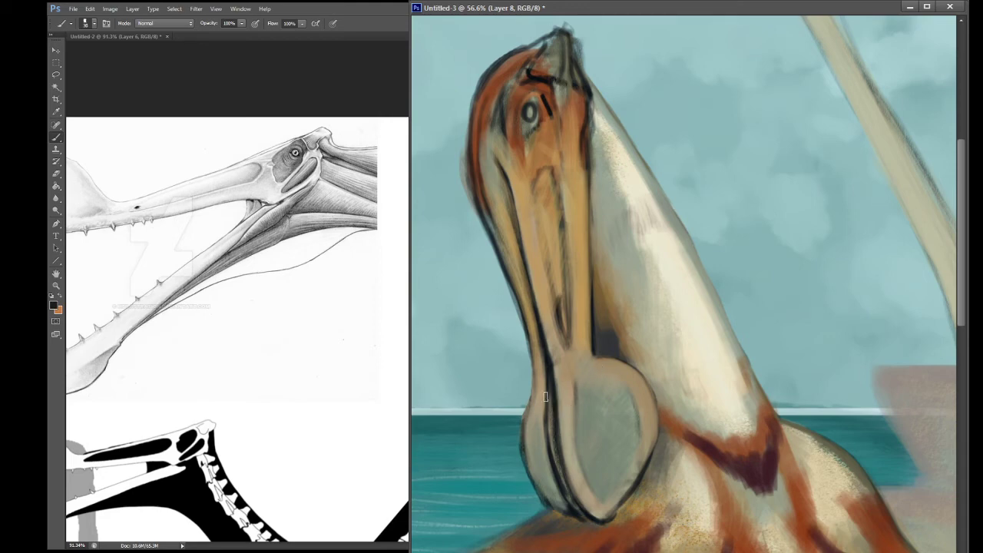
pyautogui.moveTo(545, 397)
pyautogui.mouseDown()
pyautogui.moveTo(558, 470)
pyautogui.moveTo(557, 455)
pyautogui.moveTo(568, 492)
pyautogui.mouseUp()
pyautogui.moveTo(557, 455)
pyautogui.mouseDown()
pyautogui.moveTo(578, 507)
pyautogui.moveTo(558, 477)
pyautogui.moveTo(588, 515)
pyautogui.moveTo(554, 441)
pyautogui.moveTo(563, 330)
pyautogui.moveTo(585, 494)
pyautogui.moveTo(574, 488)
pyautogui.moveTo(606, 517)
pyautogui.moveTo(612, 509)
pyautogui.moveTo(590, 510)
pyautogui.moveTo(604, 517)
pyautogui.moveTo(642, 465)
pyautogui.mouseUp()
# Step: Sample tan tones from the beak and blend over the sketch lines where the snout meets the near crest lobe
pyautogui.press('i')
pyautogui.click(575, 490)
pyautogui.press('b')
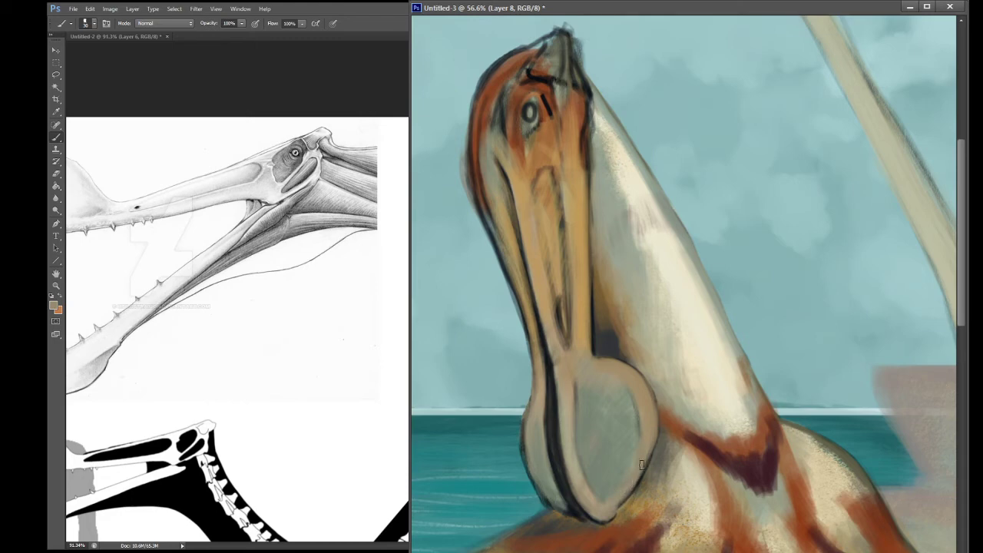
pyautogui.press('i')
pyautogui.keyDown('alt'); pyautogui.click(553, 344); pyautogui.keyUp('alt')
pyautogui.keyDown('alt'); pyautogui.click(594, 388); pyautogui.keyUp('alt')
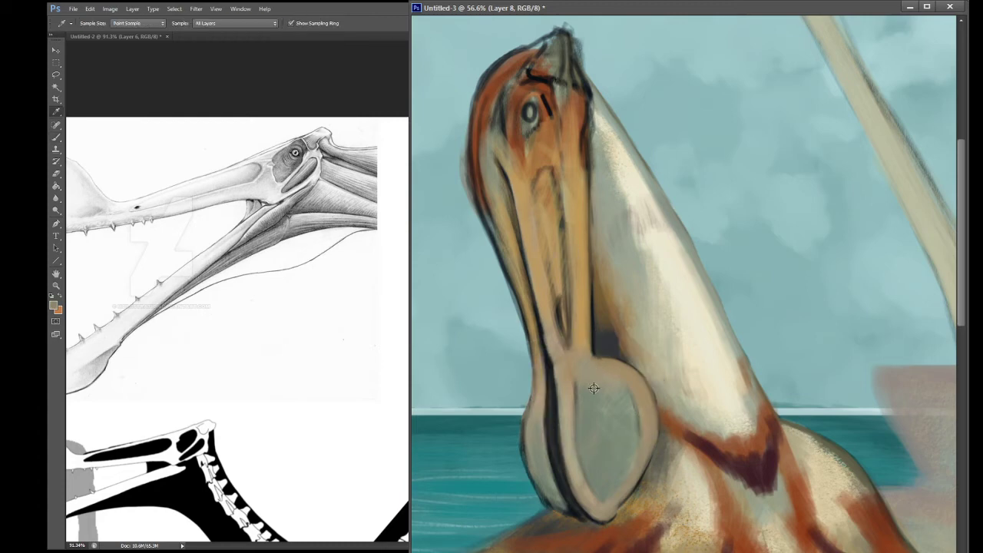
pyautogui.keyDown('alt'); pyautogui.click(579, 342); pyautogui.keyUp('alt')
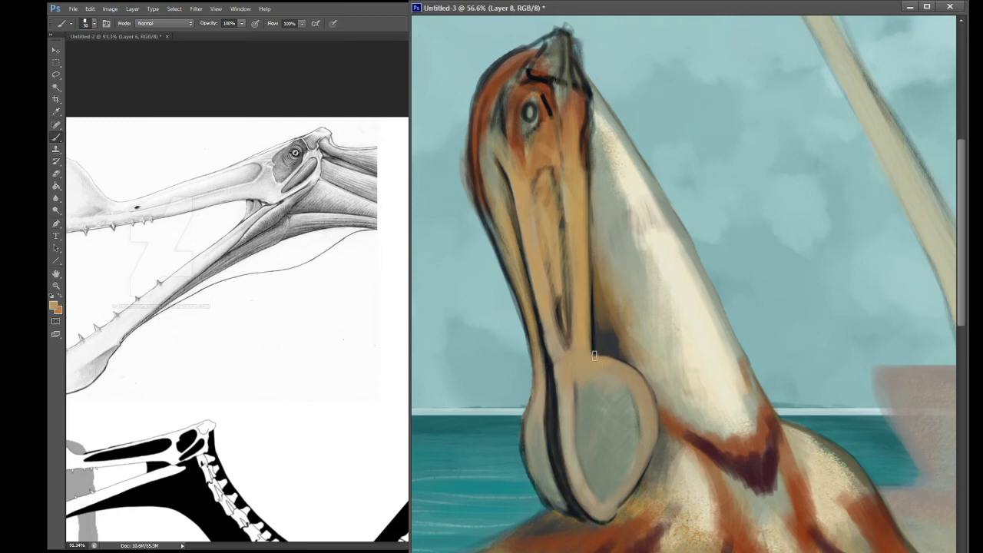
# Step: Sample ochre from the snout and paint over the sketched loop at the upper end of its central groove
pyautogui.press('i')
pyautogui.click(564, 187)
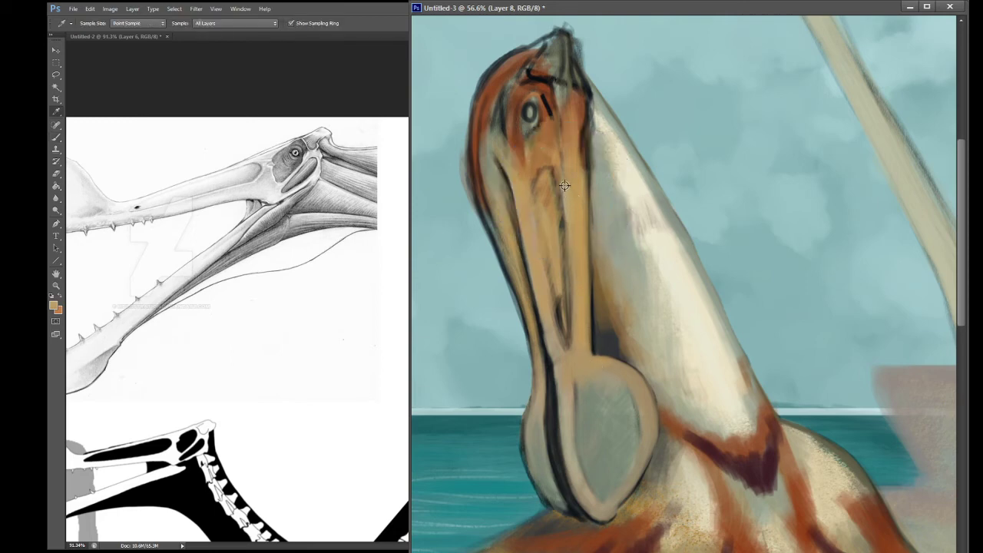
pyautogui.press('b')
pyautogui.moveTo(545, 167); pyautogui.dragTo(555, 220)
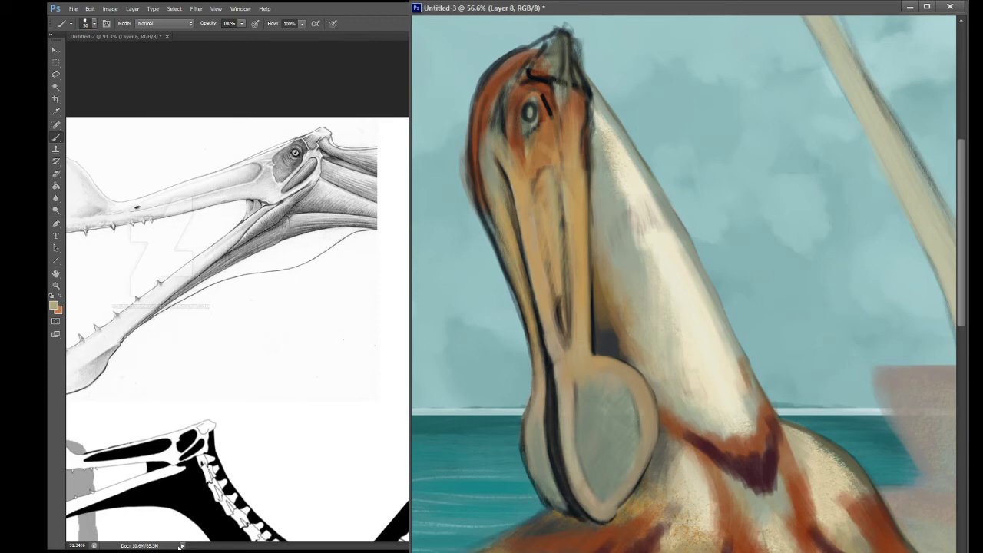
pyautogui.click(180, 550)
# Step: Shade the snout's central groove and the upper inner areas of both crest lobes with reddish brown
pyautogui.keyDown('alt'); pyautogui.click(538, 167); pyautogui.keyUp('alt')
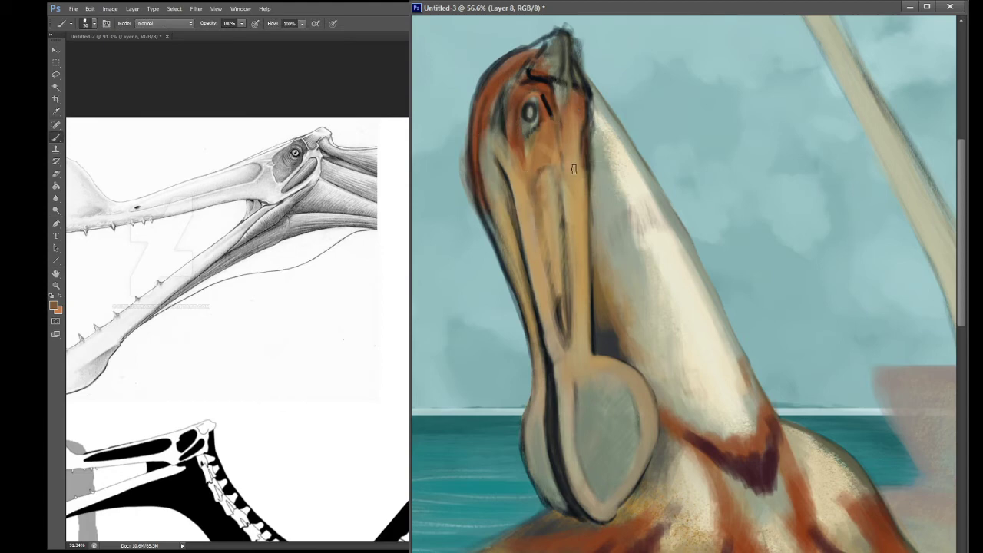
pyautogui.moveTo(555, 151); pyautogui.dragTo(560, 196)
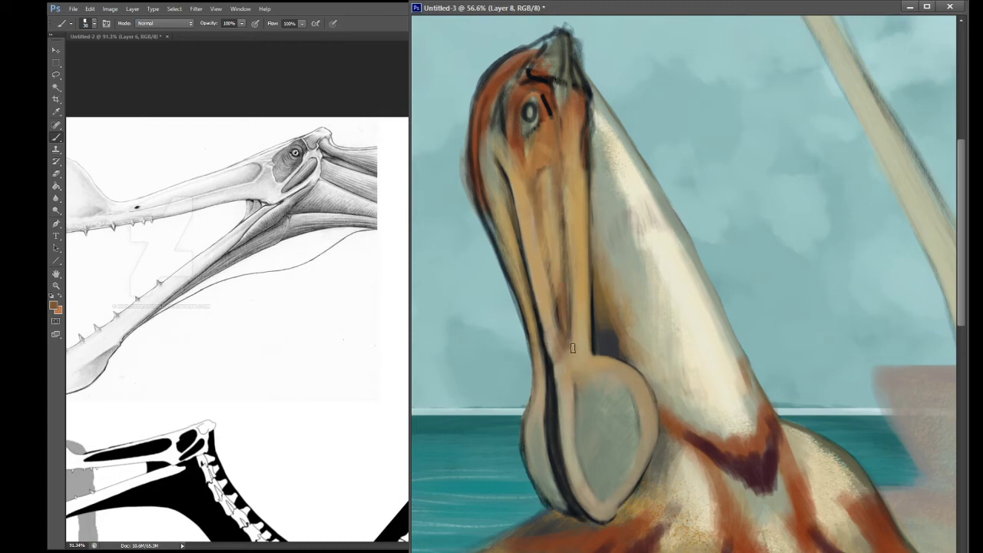
pyautogui.press('i')
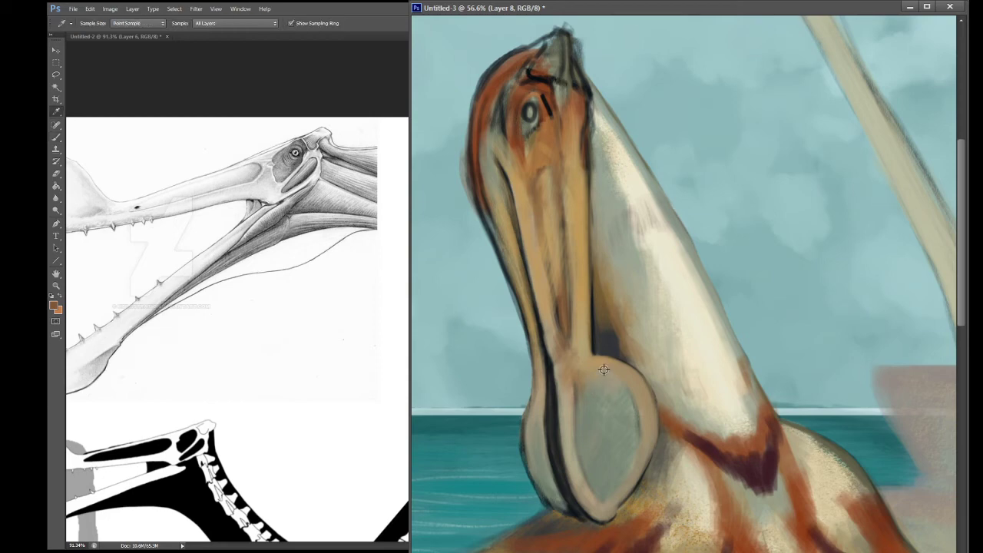
pyautogui.press('b')
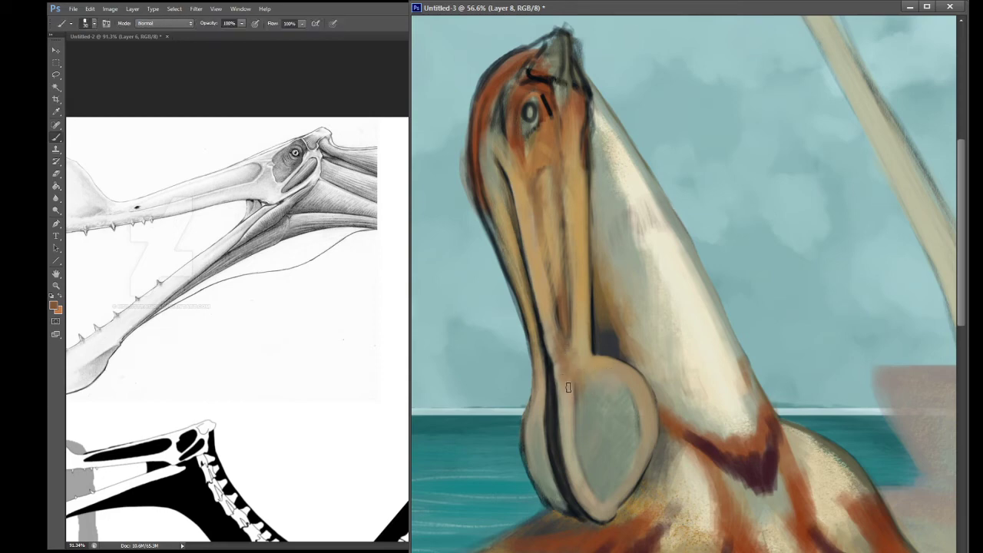
pyautogui.moveTo(586, 414)
pyautogui.mouseDown()
pyautogui.moveTo(577, 450)
pyautogui.moveTo(603, 477)
pyautogui.moveTo(610, 452)
pyautogui.mouseUp()
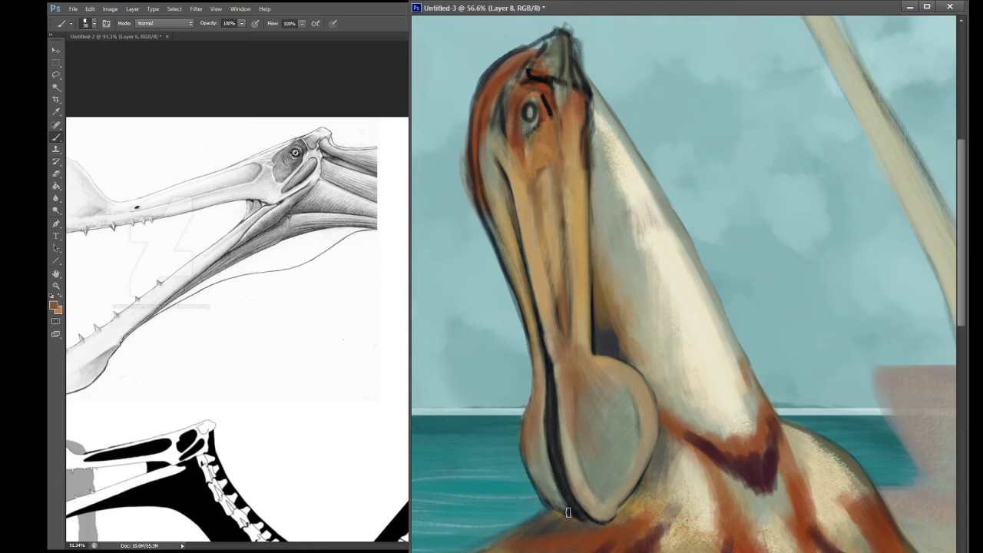
# Step: Sample pale tan from the near crest lobe's rim and lighten the snout's edge next to the neck
pyautogui.press('i')
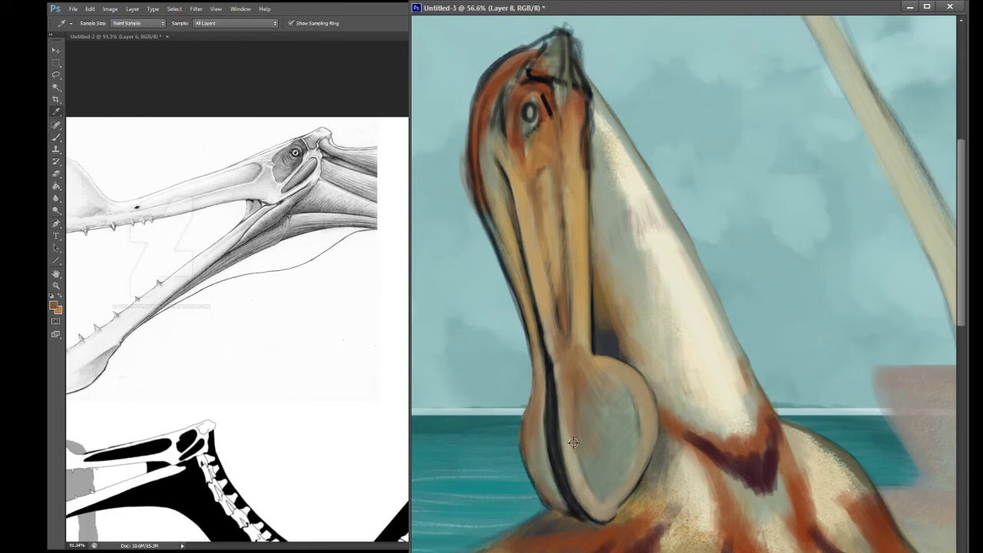
pyautogui.click(573, 453)
pyautogui.press('b')
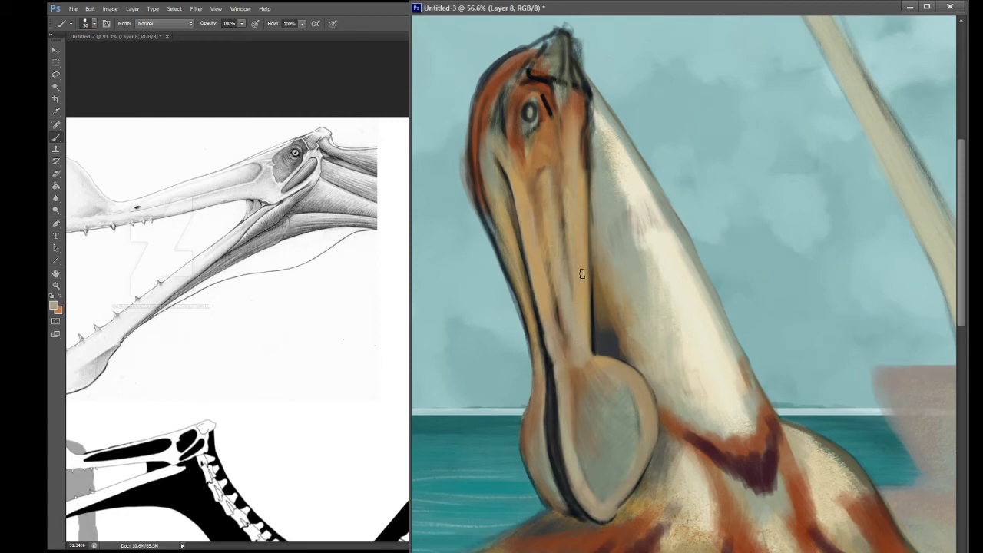
pyautogui.keyDown('alt'); pyautogui.click(545, 149); pyautogui.keyUp('alt')
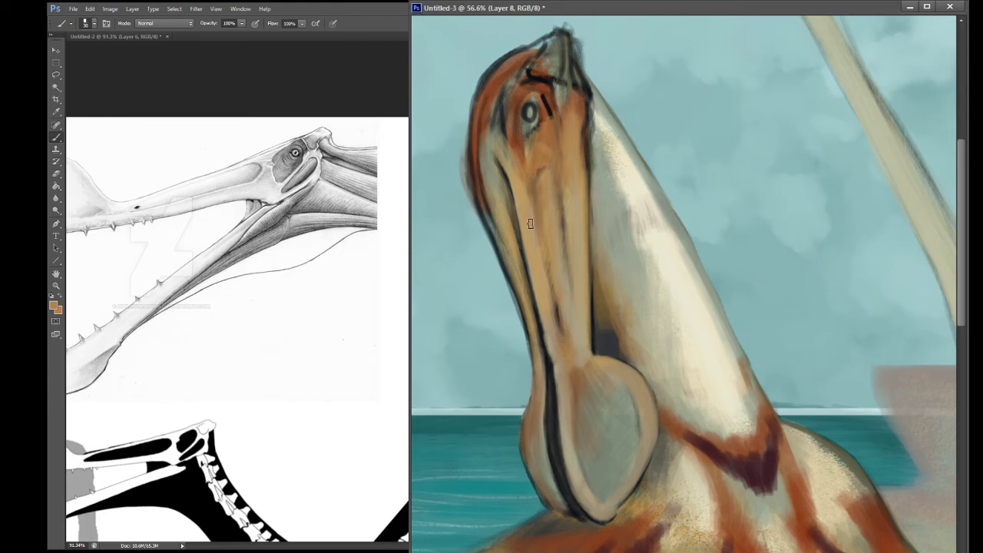
# Step: Sample red-brown from the head and paint over the black outline along its crown up to the pointed peak
pyautogui.keyDown('alt'); pyautogui.click(496, 82); pyautogui.keyUp('alt')
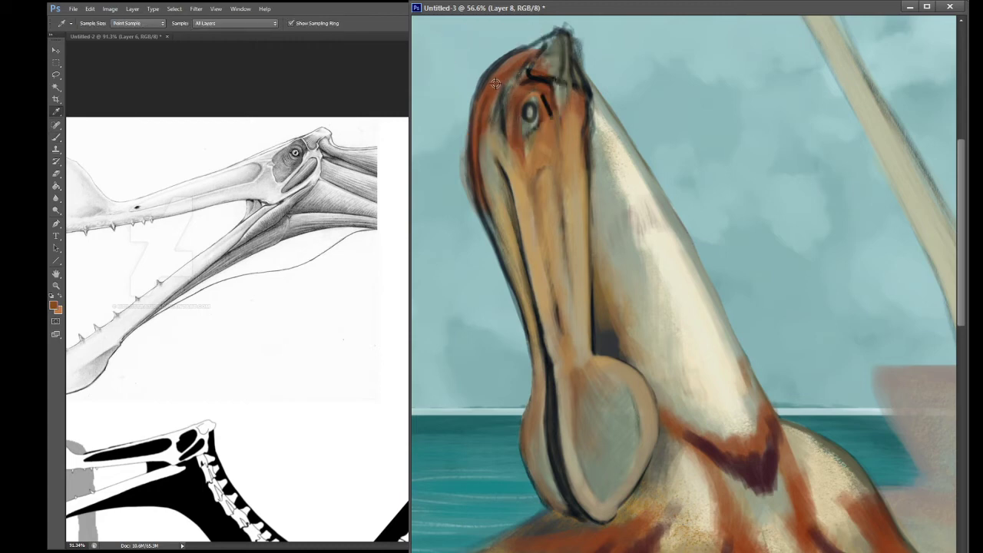
pyautogui.keyDown('alt'); pyautogui.click(506, 76); pyautogui.keyUp('alt')
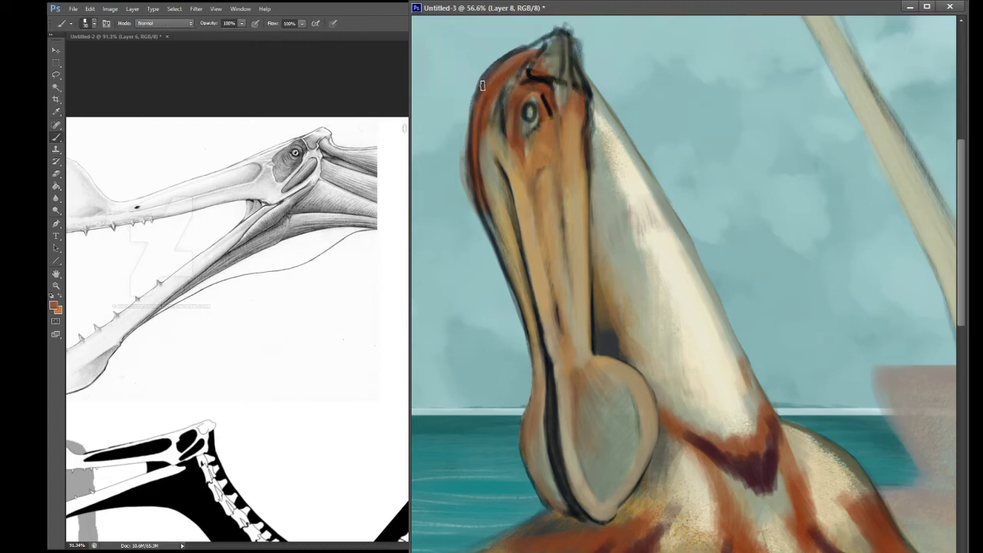
pyautogui.moveTo(482, 86); pyautogui.dragTo(510, 56)
pyautogui.keyDown('alt'); pyautogui.click(532, 52); pyautogui.keyUp('alt')
pyautogui.moveTo(517, 65); pyautogui.dragTo(507, 94)
pyautogui.moveTo(523, 53)
pyautogui.mouseDown()
pyautogui.moveTo(565, 33)
pyautogui.moveTo(564, 60)
pyautogui.moveTo(551, 73)
pyautogui.mouseUp()
pyautogui.moveTo(534, 221); pyautogui.dragTo(552, 269)
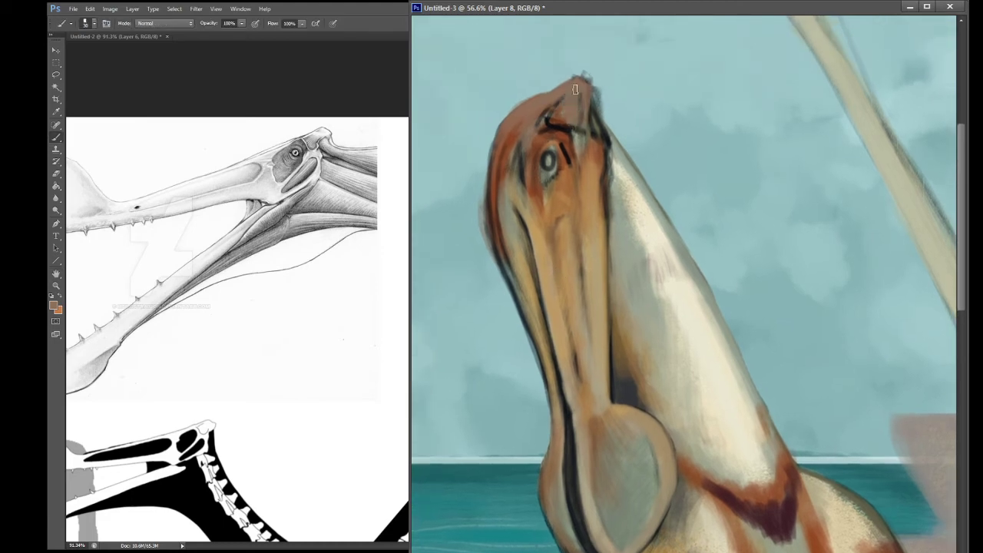
# Step: Sample orange-red from the crown and paint over the remaining dark lines on the head, around the eye and inside the peak
pyautogui.press('i')
pyautogui.click(504, 158)
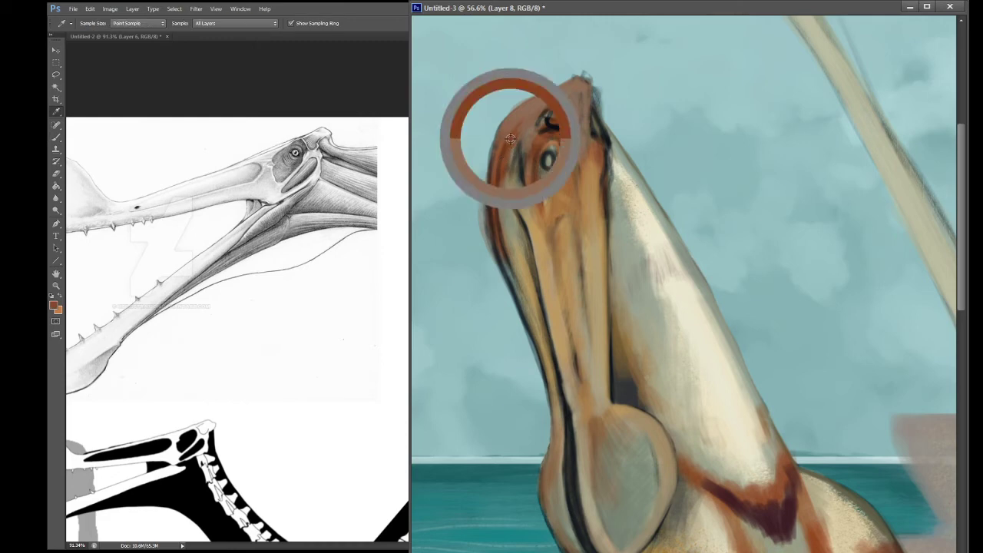
pyautogui.press('b')
pyautogui.moveTo(495, 146); pyautogui.dragTo(491, 209)
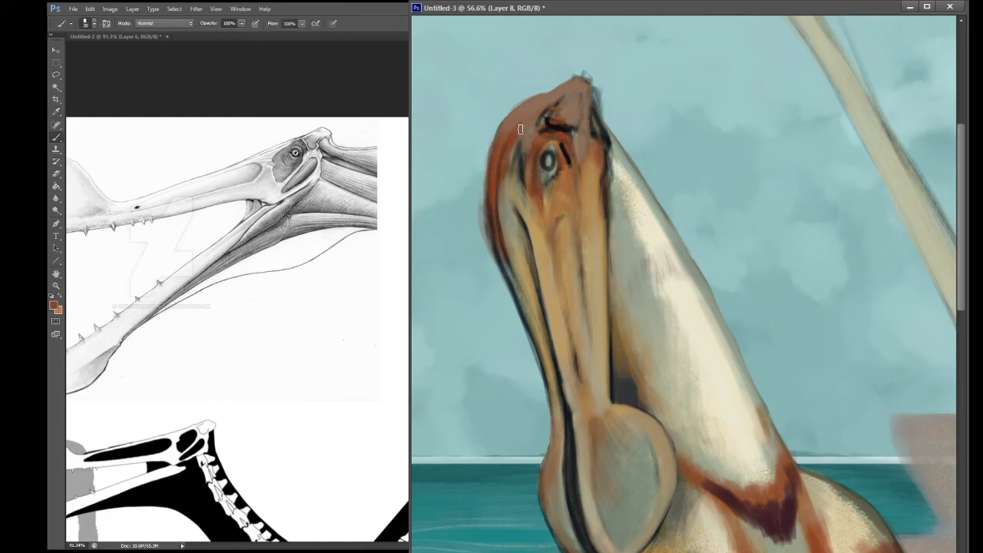
pyautogui.moveTo(519, 144); pyautogui.dragTo(522, 173)
pyautogui.moveTo(543, 129)
pyautogui.mouseDown()
pyautogui.moveTo(556, 128)
pyautogui.moveTo(559, 110)
pyautogui.moveTo(574, 130)
pyautogui.moveTo(577, 115)
pyautogui.moveTo(576, 177)
pyautogui.moveTo(564, 157)
pyautogui.moveTo(571, 193)
pyautogui.mouseUp()
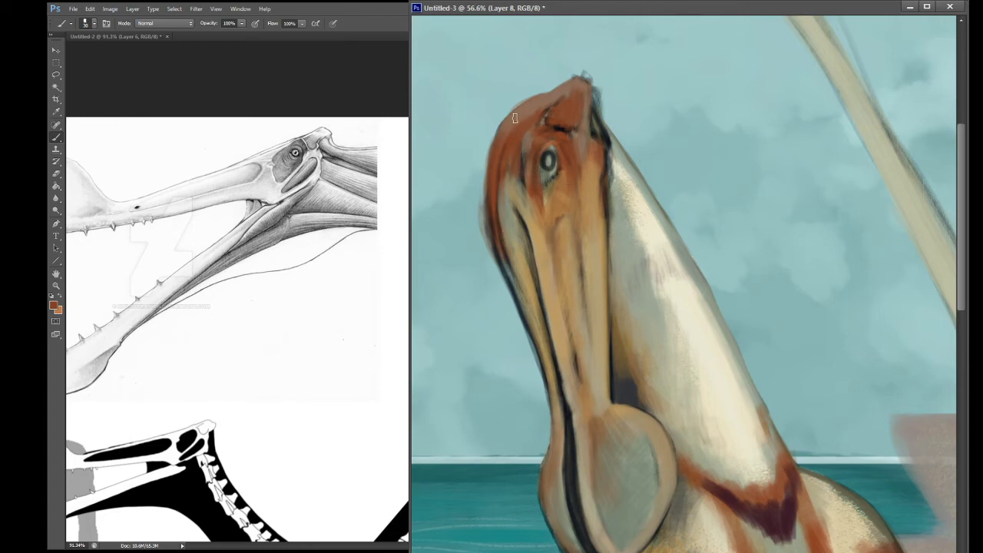
# Step: Sample dark brown and shade the hollow of the head's peak above the eye
pyautogui.press('i')
pyautogui.moveTo(516, 170); pyautogui.dragTo(519, 169)
pyautogui.press('b')
pyautogui.moveTo(545, 117)
pyautogui.mouseDown()
pyautogui.moveTo(572, 111)
pyautogui.moveTo(576, 96)
pyautogui.mouseUp()
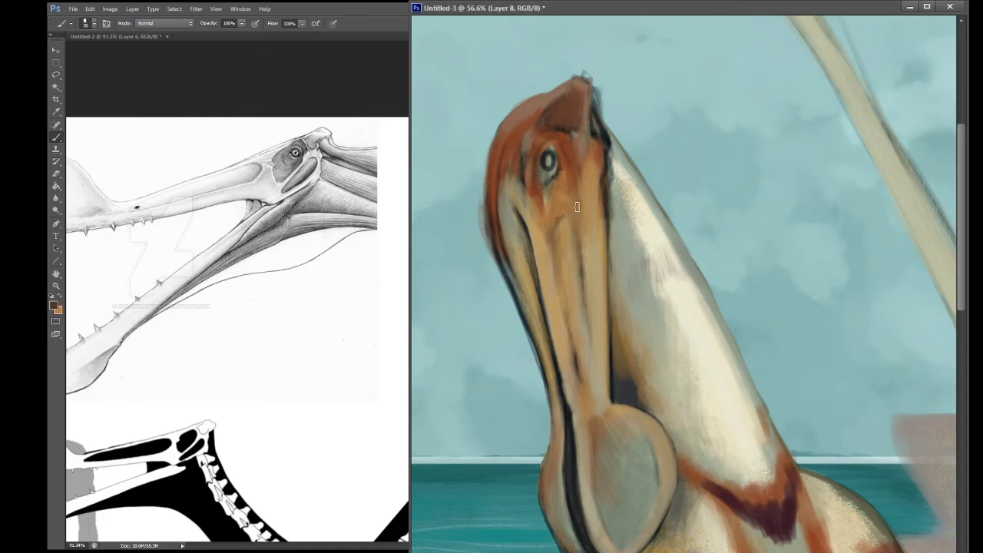
# Step: Paint a pale cream-green marking around the eye and down onto the start of the snout with a smaller brush
pyautogui.keyDown('alt'); pyautogui.click(542, 177); pyautogui.keyUp('alt')
pyautogui.press('i')
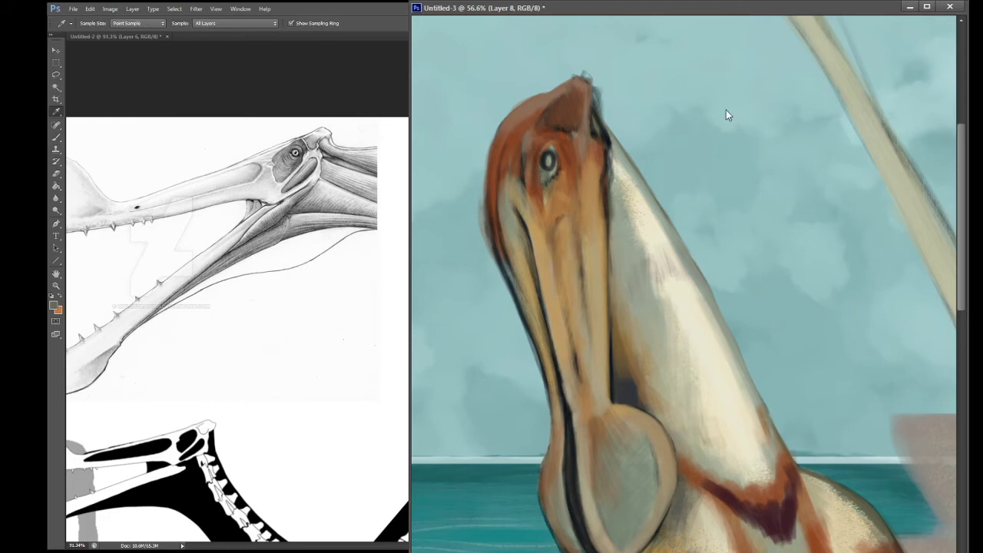
pyautogui.press('b')
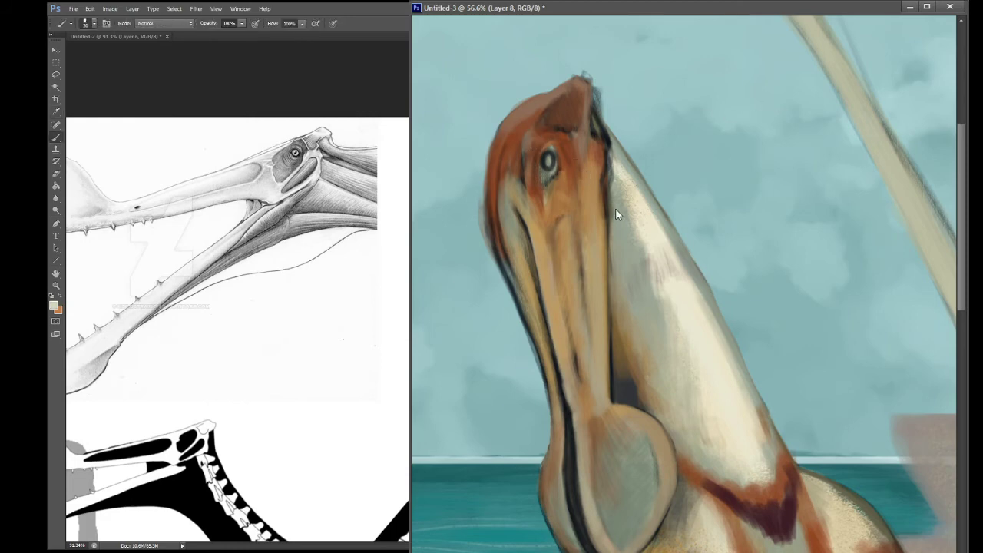
pyautogui.moveTo(541, 171)
pyautogui.mouseDown()
pyautogui.moveTo(552, 145)
pyautogui.moveTo(555, 167)
pyautogui.moveTo(543, 170)
pyautogui.moveTo(540, 157)
pyautogui.moveTo(552, 174)
pyautogui.moveTo(542, 175)
pyautogui.moveTo(545, 197)
pyautogui.moveTo(531, 193)
pyautogui.moveTo(539, 202)
pyautogui.moveTo(538, 182)
pyautogui.moveTo(547, 183)
pyautogui.moveTo(536, 209)
pyautogui.mouseUp()
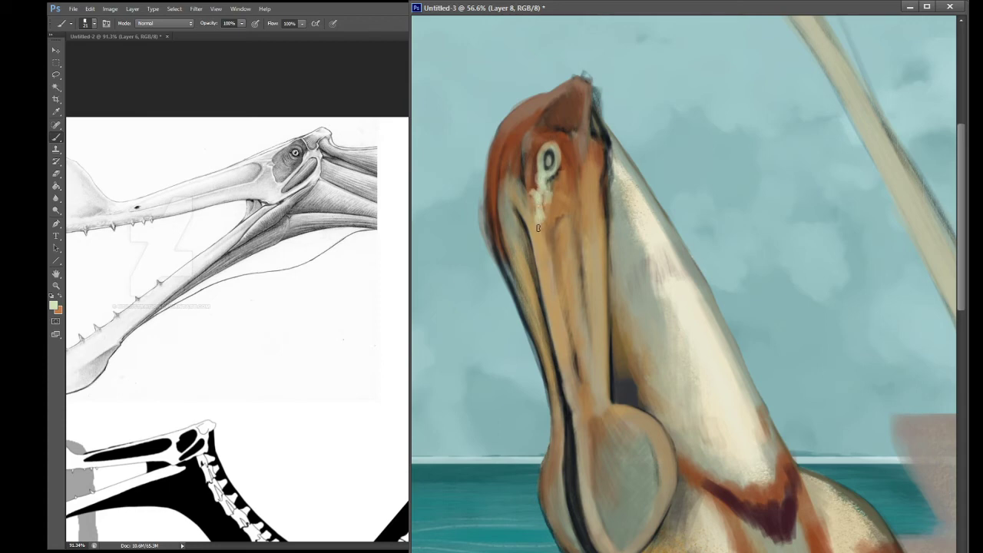
pyautogui.moveTo(538, 246); pyautogui.dragTo(539, 274)
pyautogui.hotkey('alt', 'Tab')
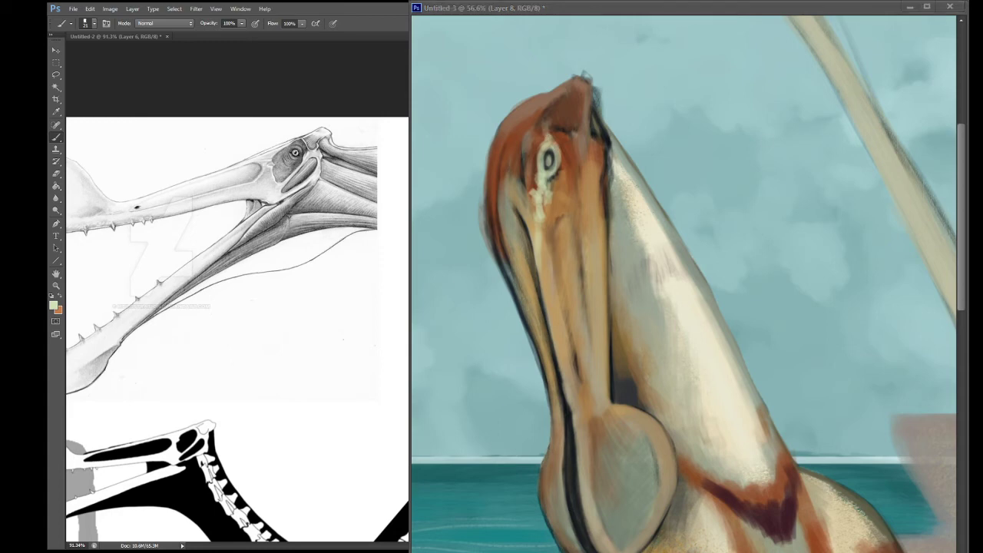
pyautogui.hotkey('alt', 'Tab')
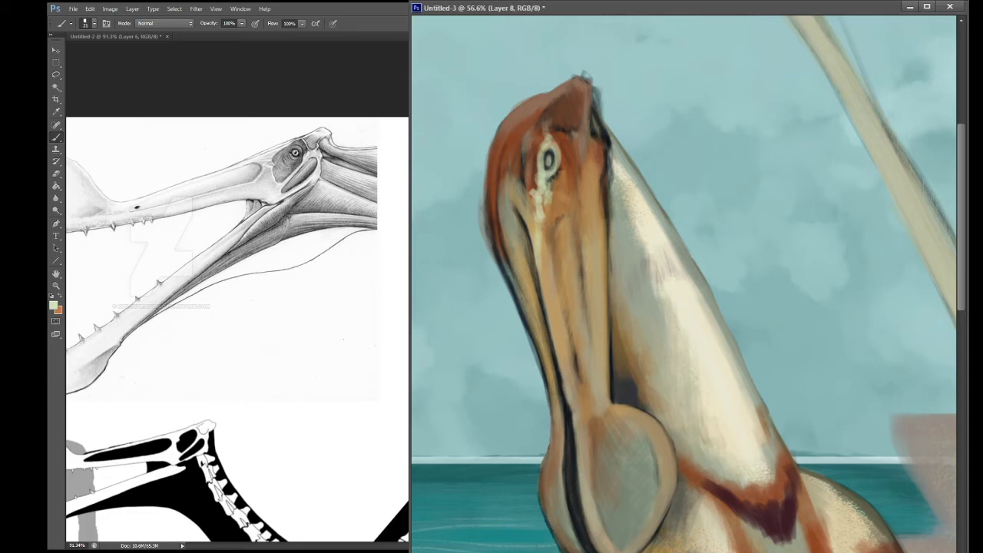
pyautogui.hotkey('alt', 'Tab')
# Step: Extend the pale green marking above the eye and fill it out as a stripe down the side of the snout
pyautogui.press('i')
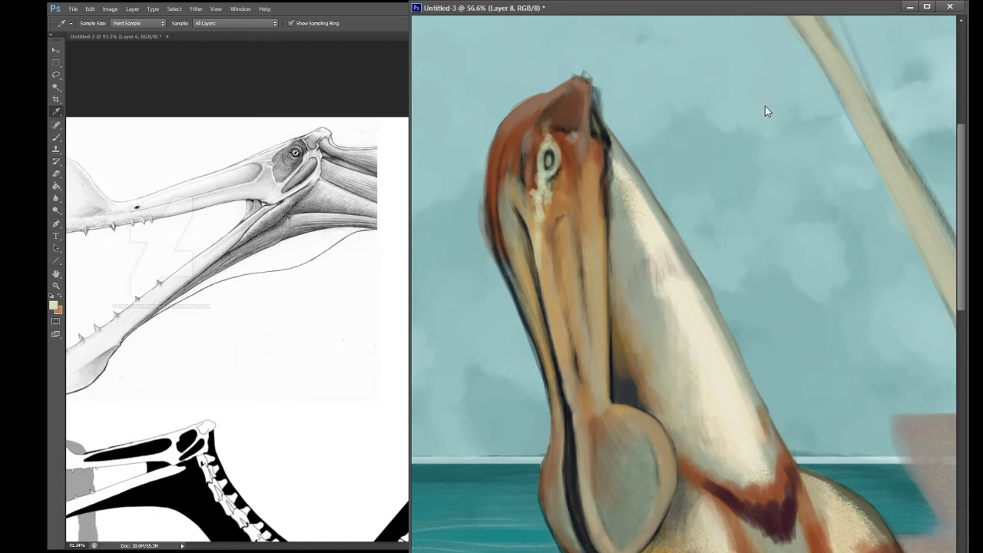
pyautogui.press('b')
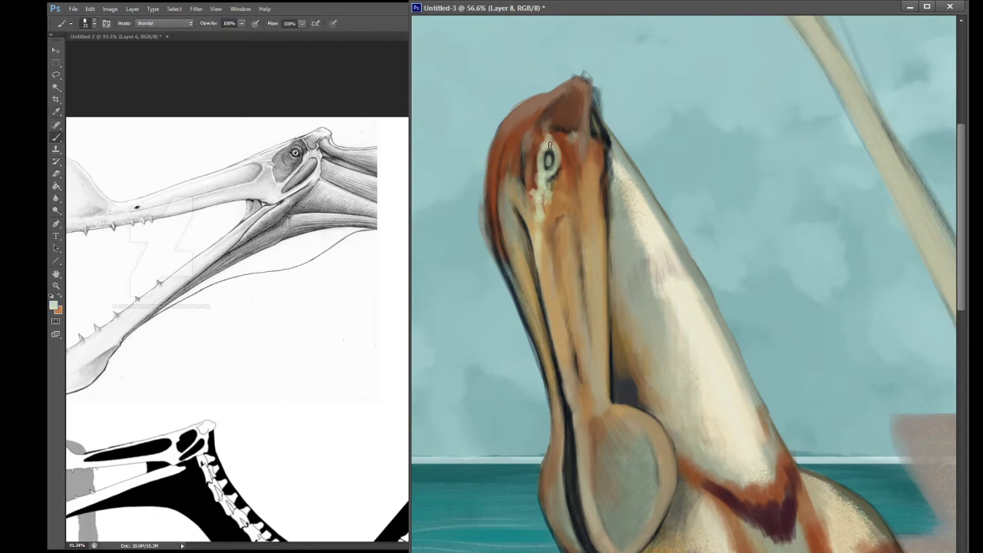
pyautogui.moveTo(543, 150)
pyautogui.mouseDown()
pyautogui.moveTo(538, 166)
pyautogui.moveTo(553, 132)
pyautogui.mouseUp()
pyautogui.keyDown('alt'); pyautogui.click(543, 192); pyautogui.keyUp('alt')
pyautogui.moveTo(539, 213); pyautogui.dragTo(540, 270)
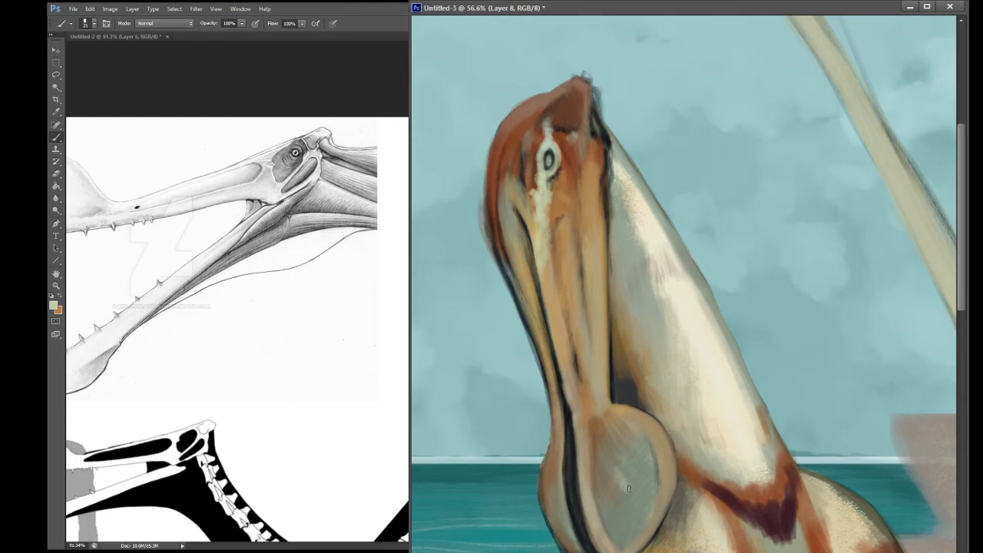
# Step: Paint pale green highlights on the upper and middle parts of the near crest lobe
pyautogui.moveTo(626, 434)
pyautogui.mouseDown()
pyautogui.moveTo(644, 447)
pyautogui.moveTo(651, 430)
pyautogui.mouseUp()
pyautogui.press('i')
pyautogui.press('b')
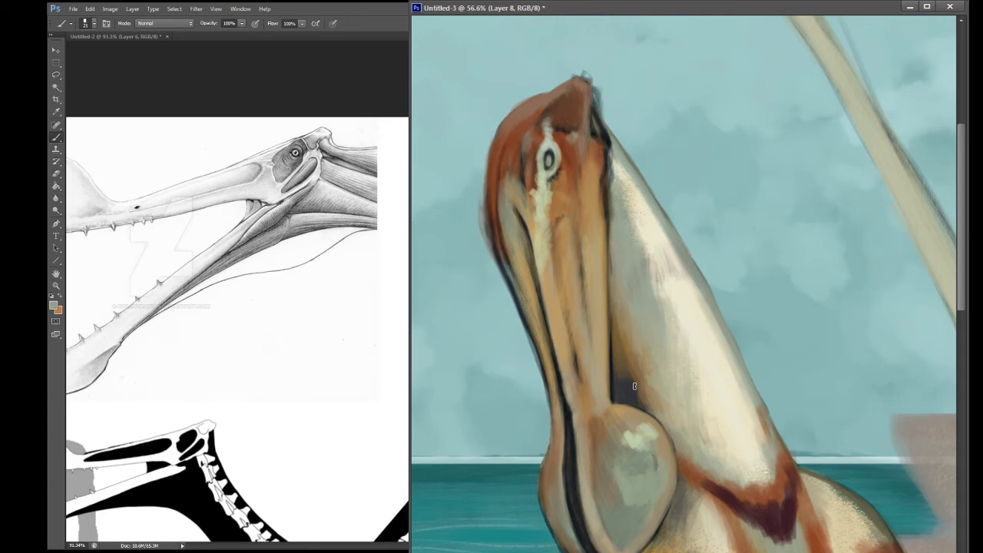
# Step: Paint a pale green rim highlight along the outer edge of the near crest lobe and tone down its middle highlight
pyautogui.moveTo(625, 410); pyautogui.dragTo(589, 284)
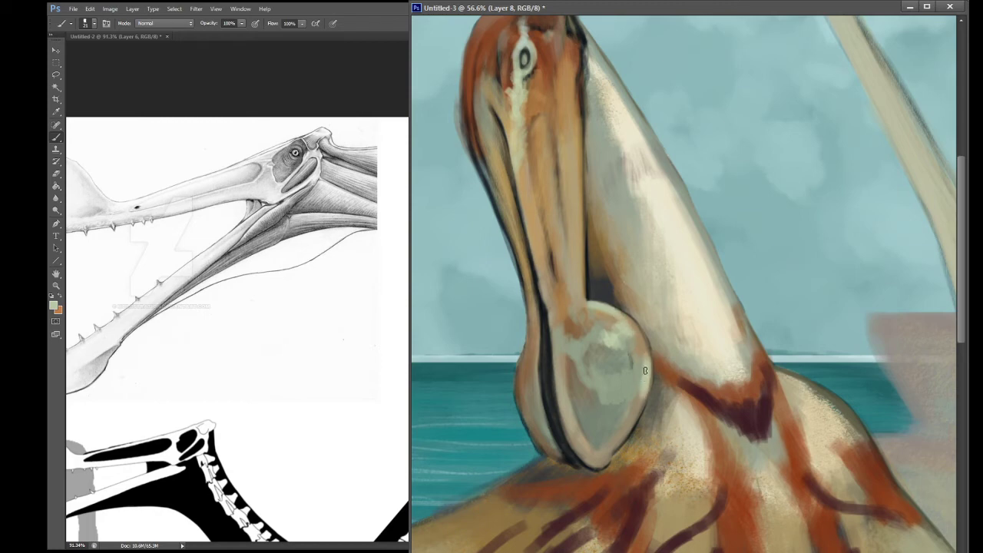
pyautogui.moveTo(639, 374); pyautogui.dragTo(629, 400)
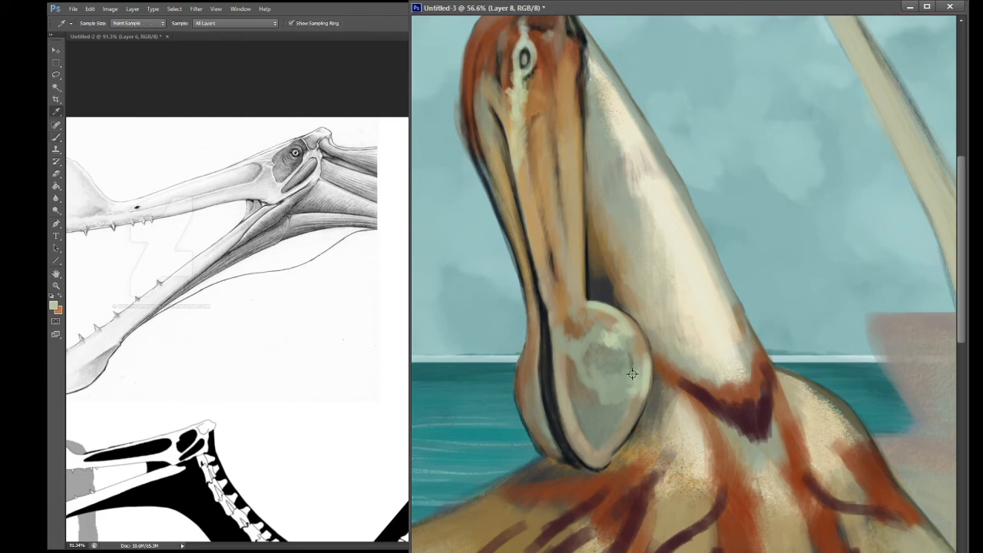
pyautogui.keyDown('alt'); pyautogui.click(631, 375); pyautogui.keyUp('alt')
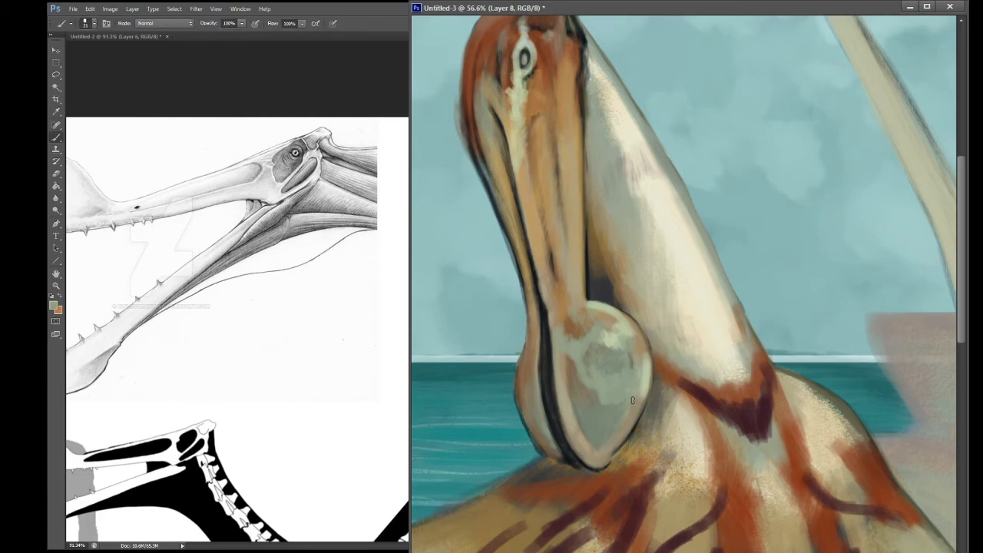
# Step: Sample a muted grey-green and blend it over the orange-brown base and inner edge of the near crest lobe
pyautogui.press('i')
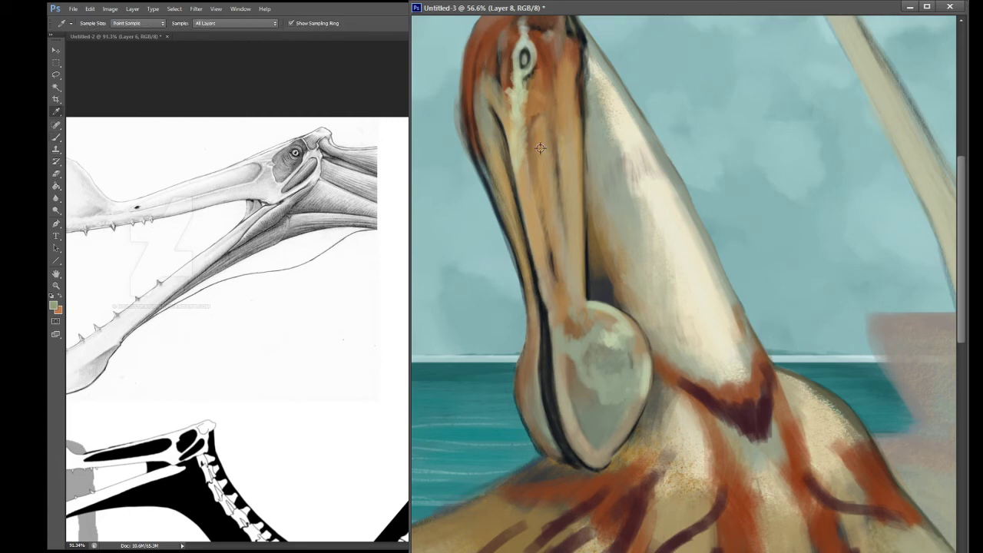
pyautogui.click(485, 93)
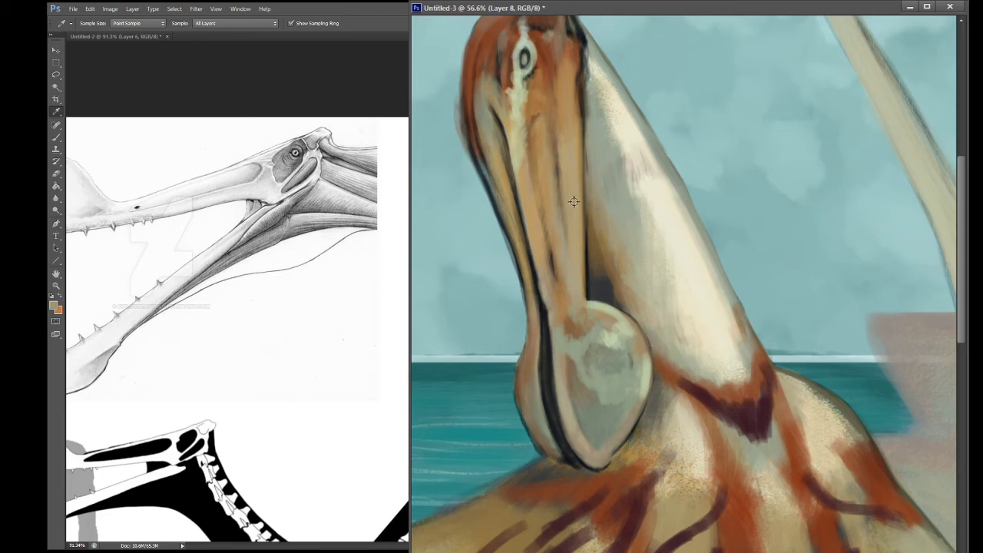
pyautogui.click(589, 357)
pyautogui.press('b')
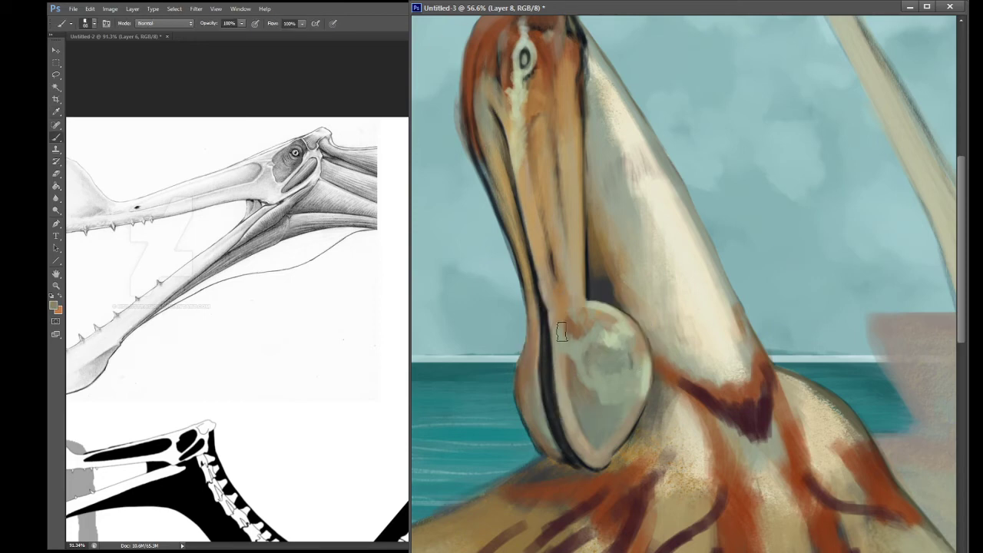
pyautogui.moveTo(566, 356)
pyautogui.mouseDown()
pyautogui.moveTo(580, 314)
pyautogui.moveTo(593, 405)
pyautogui.moveTo(602, 378)
pyautogui.moveTo(601, 421)
pyautogui.mouseUp()
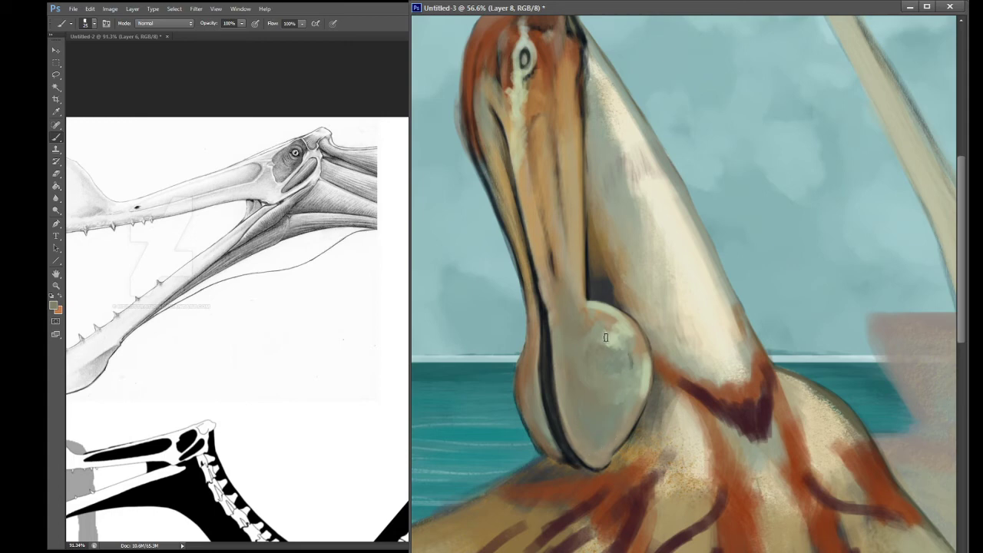
pyautogui.moveTo(605, 336); pyautogui.dragTo(628, 335)
pyautogui.keyDown('alt'); pyautogui.click(529, 371); pyautogui.keyUp('alt')
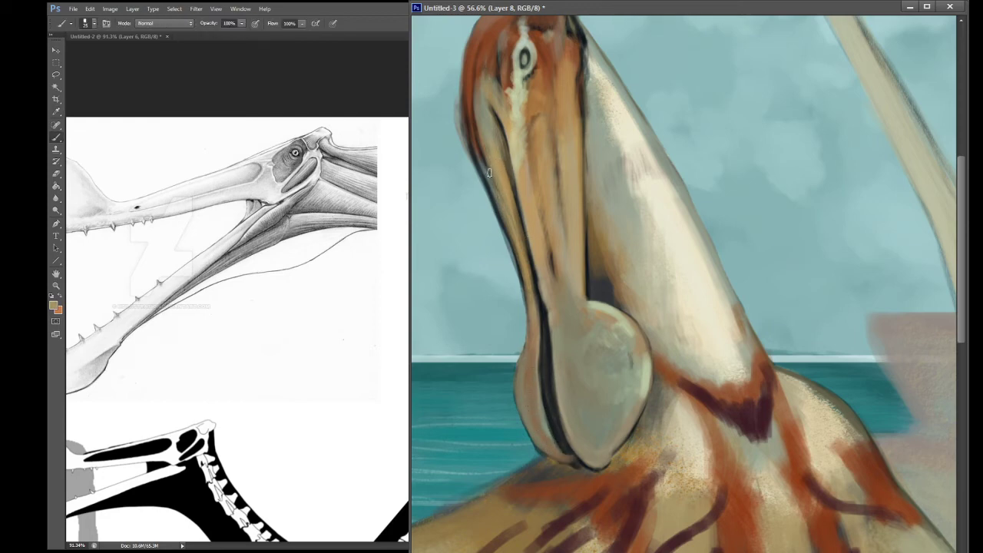
# Step: Paint olive brown over the dark outline along the far edge of the snout
pyautogui.keyDown('alt'); pyautogui.click(498, 197); pyautogui.keyUp('alt')
pyautogui.moveTo(480, 156); pyautogui.dragTo(506, 233)
pyautogui.moveTo(470, 128); pyautogui.dragTo(501, 221)
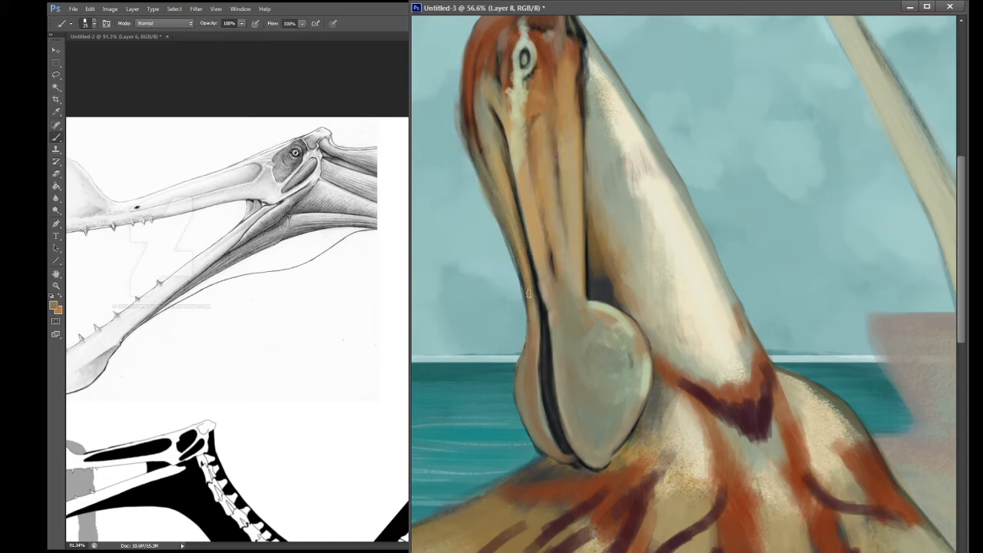
# Step: Sample a darker brown and shade the far edge of the head down onto the start of the snout
pyautogui.press('space')
pyautogui.moveTo(542, 259); pyautogui.dragTo(567, 361)
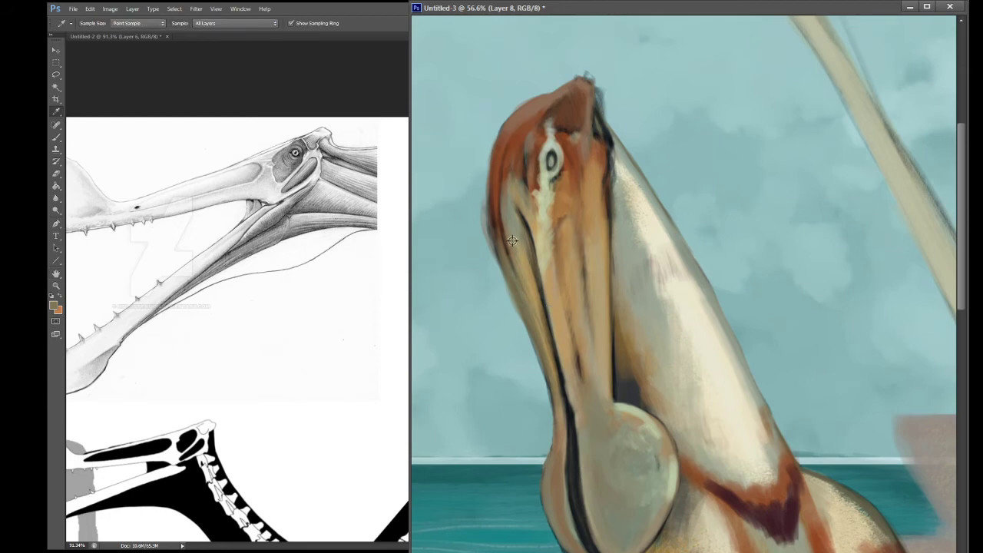
pyautogui.keyDown('alt'); pyautogui.click(503, 191); pyautogui.keyUp('alt')
pyautogui.keyDown('alt'); pyautogui.click(492, 217); pyautogui.keyUp('alt')
pyautogui.moveTo(488, 204); pyautogui.dragTo(528, 312)
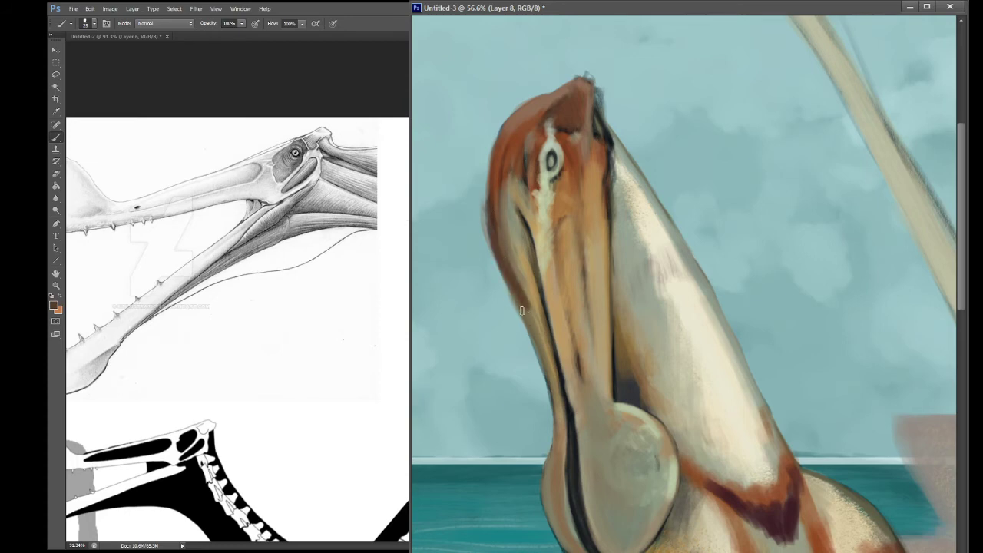
# Step: Repaint the back of the head behind the eye in sampled reddish brown, covering the dark outline and adding pale ridge accents
pyautogui.moveTo(616, 307); pyautogui.dragTo(589, 356)
pyautogui.press('alt')
pyautogui.keyDown('alt'); pyautogui.click(530, 191); pyautogui.keyUp('alt')
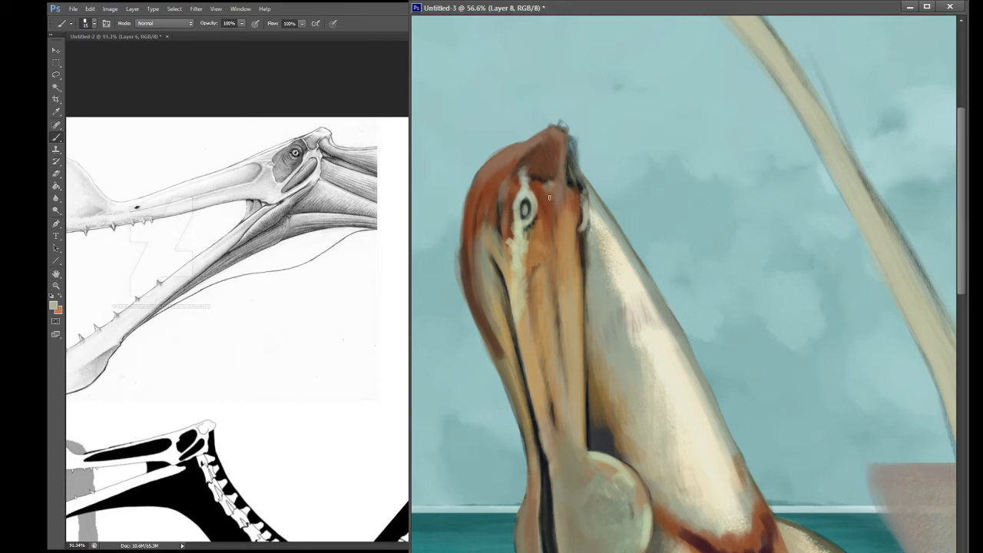
pyautogui.keyDown('alt'); pyautogui.click(548, 200); pyautogui.keyUp('alt')
pyautogui.moveTo(576, 206)
pyautogui.mouseDown()
pyautogui.moveTo(577, 239)
pyautogui.moveTo(580, 186)
pyautogui.moveTo(566, 154)
pyautogui.moveTo(547, 162)
pyautogui.moveTo(567, 171)
pyautogui.moveTo(565, 160)
pyautogui.moveTo(583, 189)
pyautogui.moveTo(570, 148)
pyautogui.moveTo(575, 173)
pyautogui.mouseUp()
pyautogui.keyDown('alt'); pyautogui.click(548, 163); pyautogui.keyUp('alt')
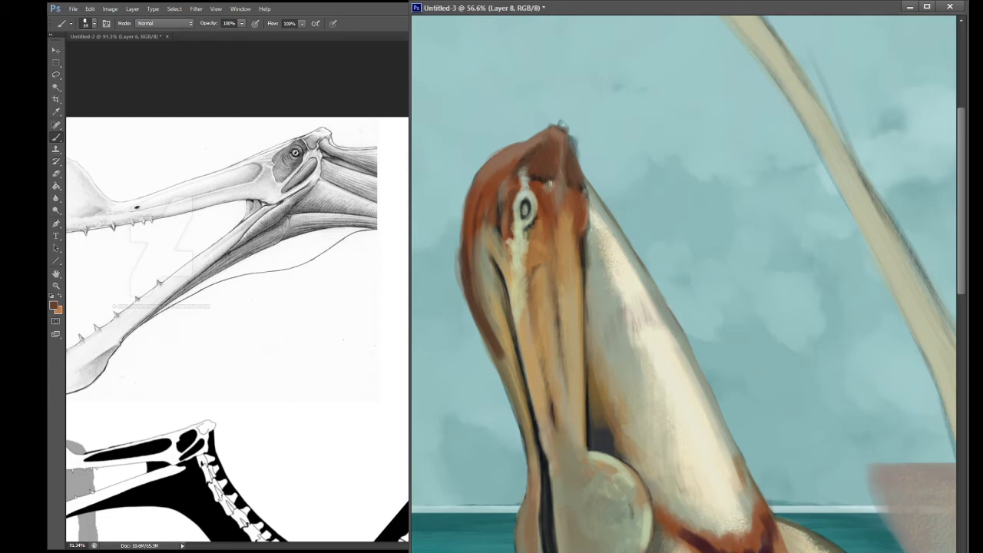
pyautogui.keyDown('alt'); pyautogui.click(551, 184); pyautogui.keyUp('alt')
pyautogui.keyDown('alt'); pyautogui.click(561, 195); pyautogui.keyUp('alt')
# Step: Sample pale cream from the neck and paint it over the dark area at the top of the neck behind the head
pyautogui.press('space')
pyautogui.moveTo(587, 428)
pyautogui.mouseDown()
pyautogui.moveTo(556, 347)
pyautogui.moveTo(538, 331)
pyautogui.mouseUp()
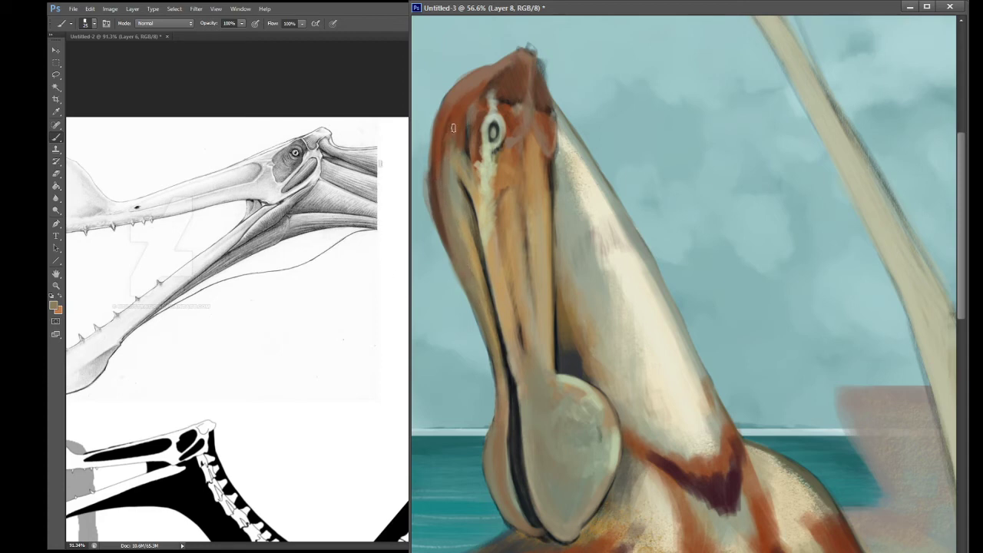
pyautogui.press('space')
pyautogui.moveTo(483, 259)
pyautogui.mouseDown()
pyautogui.moveTo(518, 233)
pyautogui.moveTo(489, 294)
pyautogui.mouseUp()
pyautogui.press('i')
pyautogui.click(565, 191)
pyautogui.press('b')
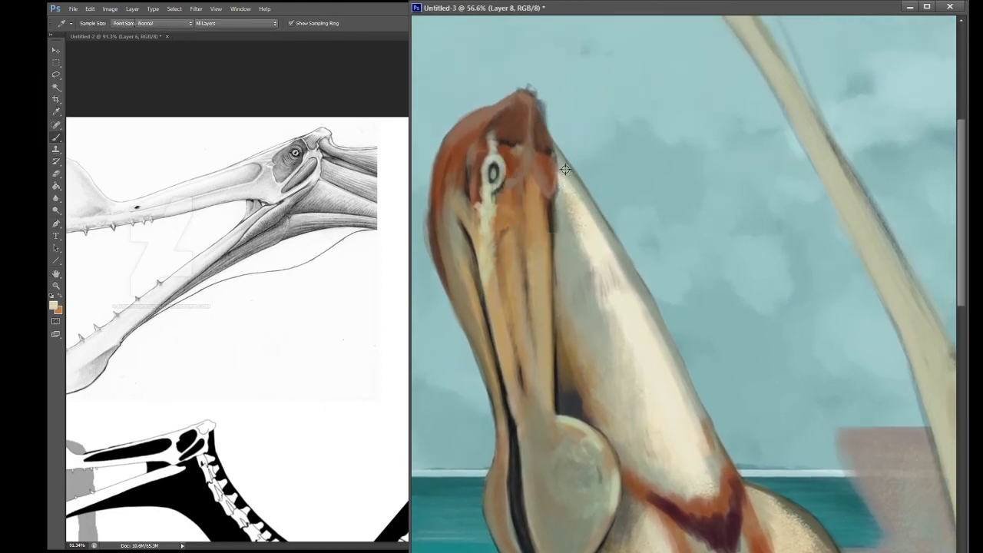
pyautogui.moveTo(564, 191)
pyautogui.mouseDown()
pyautogui.moveTo(577, 193)
pyautogui.moveTo(561, 219)
pyautogui.mouseUp()
pyautogui.keyDown('alt'); pyautogui.click(570, 188); pyautogui.keyUp('alt')
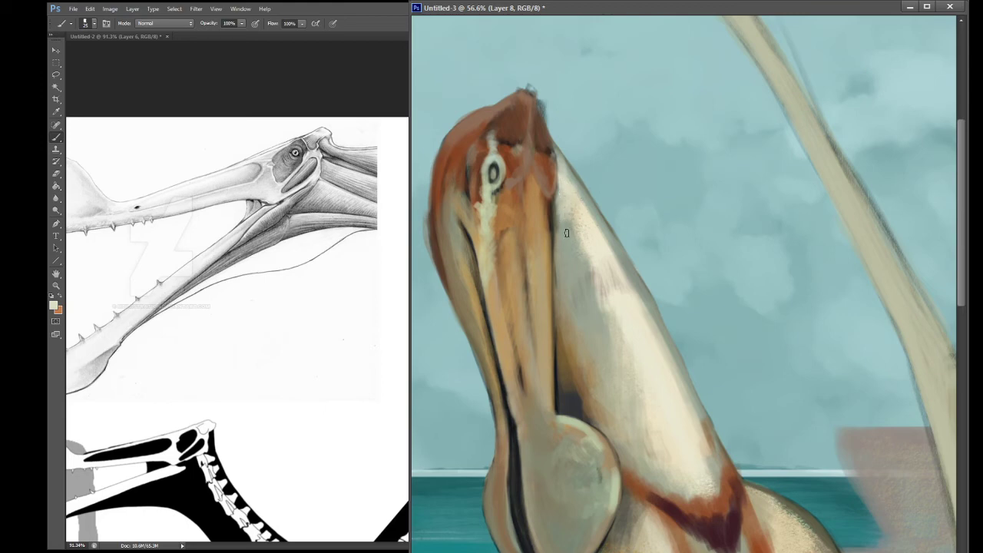
pyautogui.moveTo(557, 153); pyautogui.dragTo(585, 201)
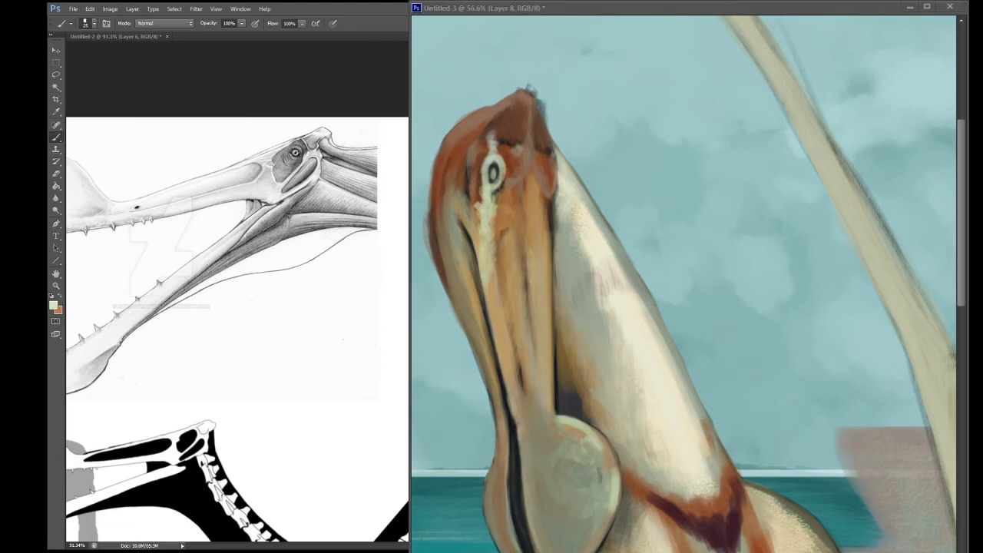
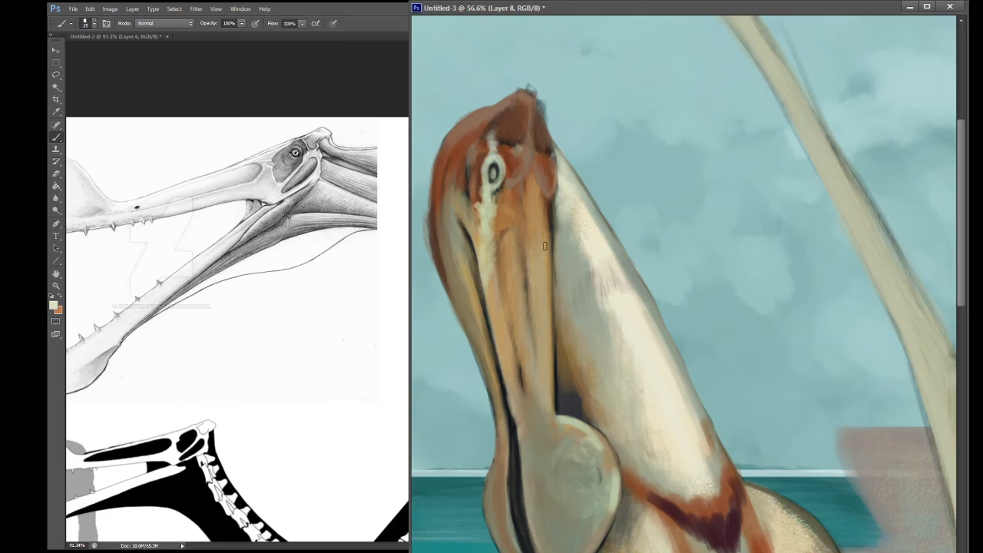
# Step: Touch up the face beside and below the eye with sampled reddish brown and lighter orange
pyautogui.press('i')
pyautogui.click(519, 179)
pyautogui.press('b')
pyautogui.keyDown('alt'); pyautogui.click(515, 199); pyautogui.keyUp('alt')
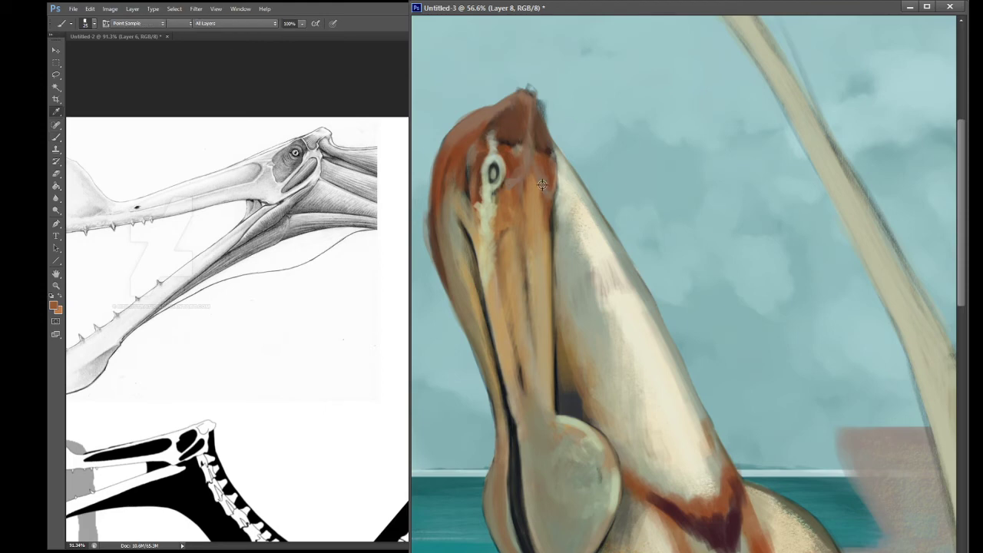
pyautogui.keyDown('alt'); pyautogui.click(533, 199); pyautogui.keyUp('alt')
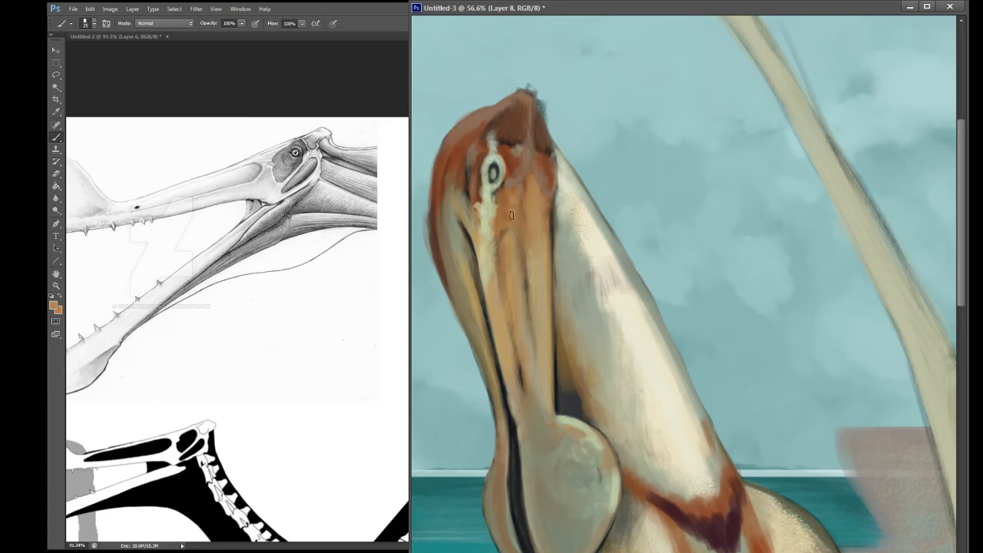
# Step: Sample pale cream from the neck and stroke it down the upper neck behind the head
pyautogui.press('z')
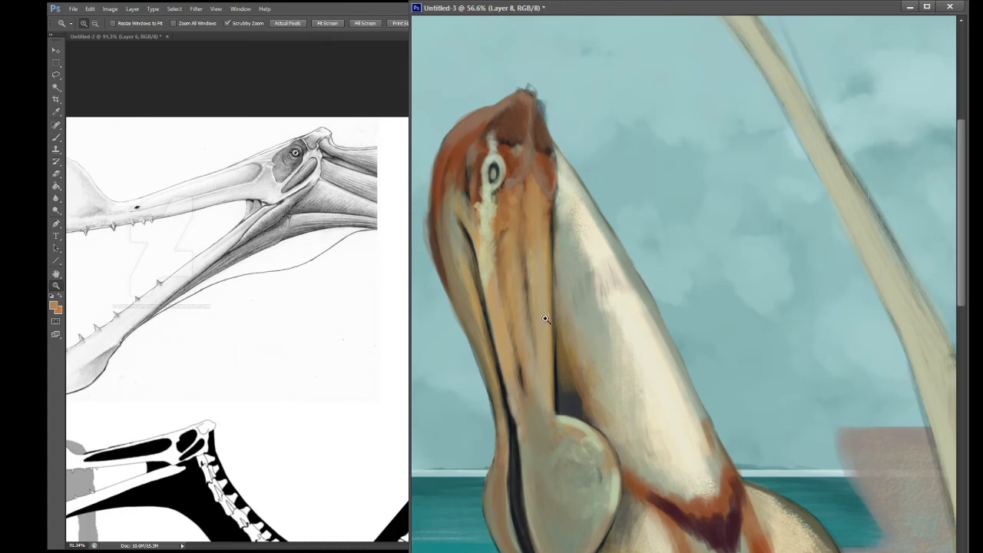
pyautogui.moveTo(544, 320); pyautogui.dragTo(527, 321)
pyautogui.scroll(-2, 573, 357)
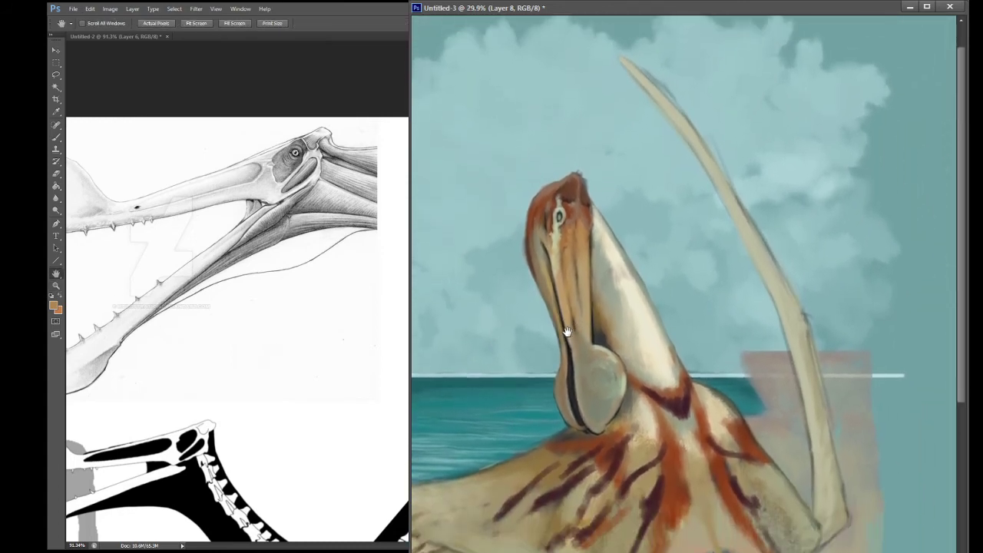
pyautogui.press('i')
pyautogui.click(614, 255)
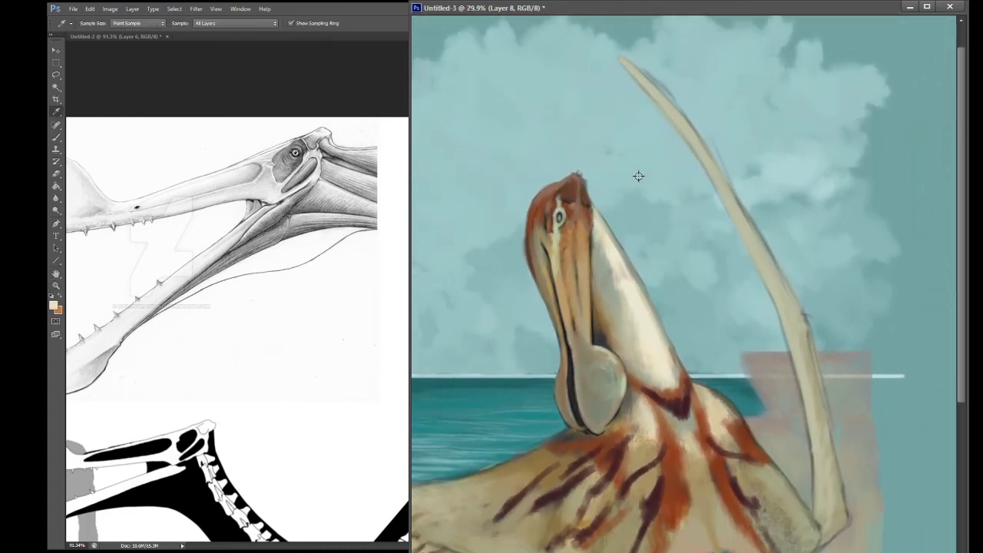
pyautogui.press('b')
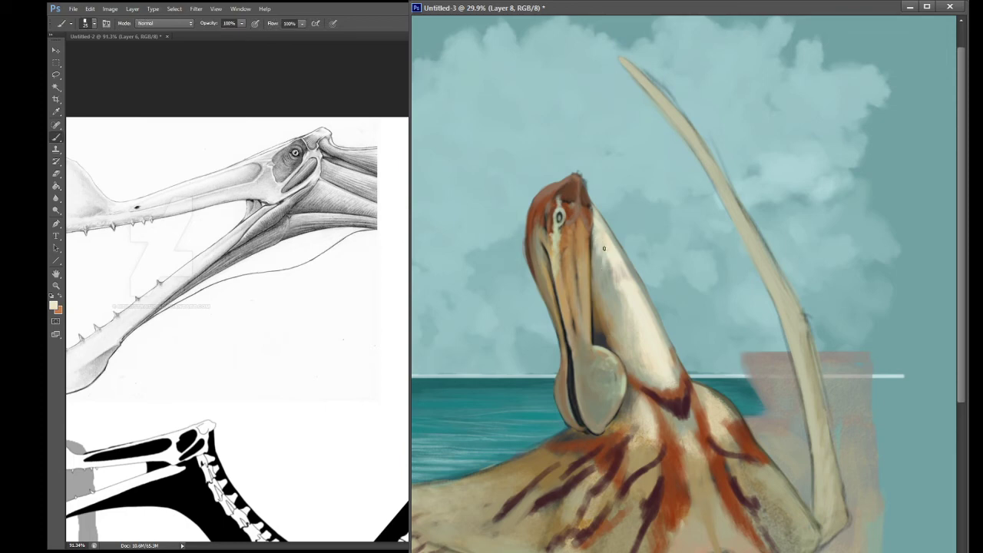
pyautogui.moveTo(609, 262); pyautogui.dragTo(612, 286)
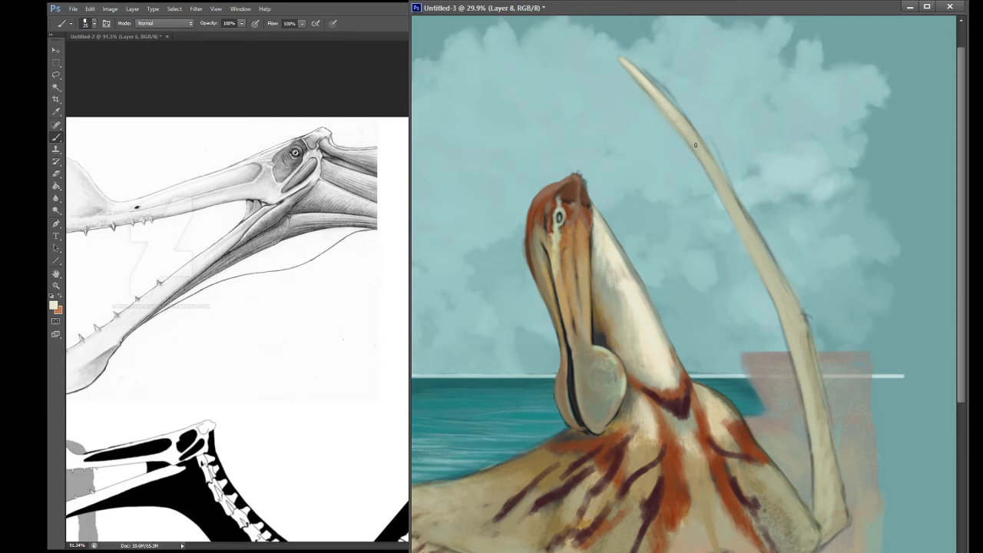
# Step: Paint a pale cream highlight along the upper stretch of the raised wing finger
pyautogui.moveTo(648, 90); pyautogui.dragTo(700, 159)
pyautogui.moveTo(705, 160); pyautogui.dragTo(749, 226)
pyautogui.moveTo(718, 184); pyautogui.dragTo(752, 240)
pyautogui.moveTo(718, 181); pyautogui.dragTo(777, 290)
pyautogui.click(179, 550)
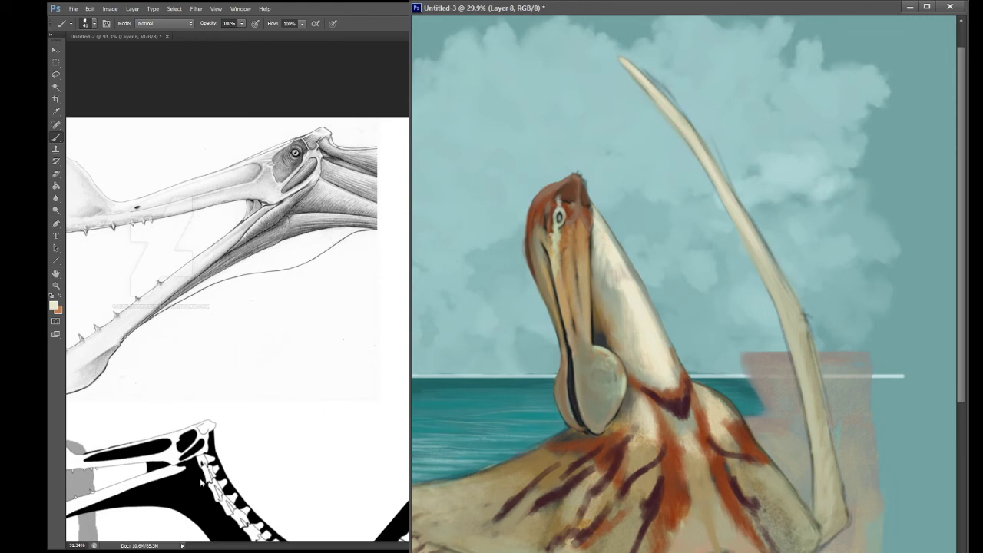
pyautogui.click(147, 550)
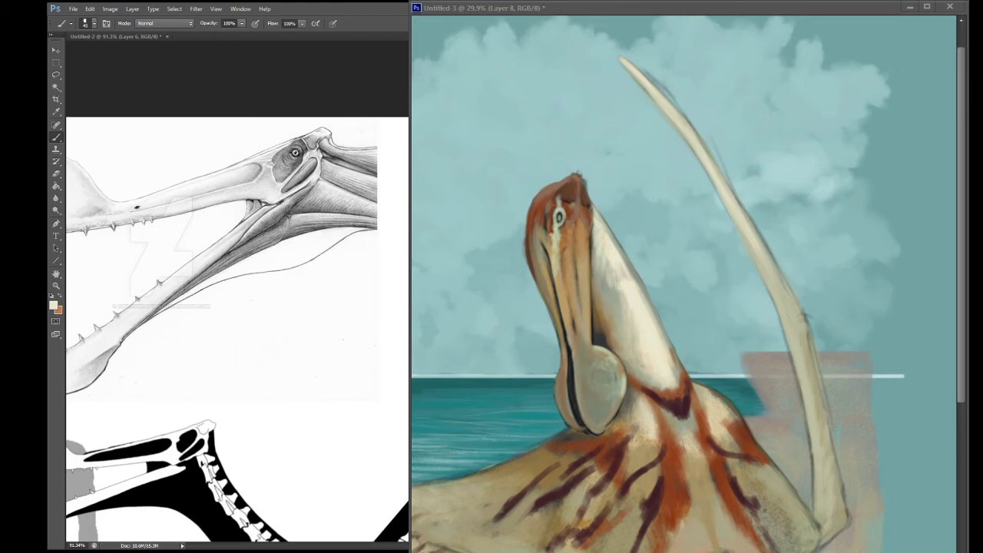
pyautogui.click(131, 550)
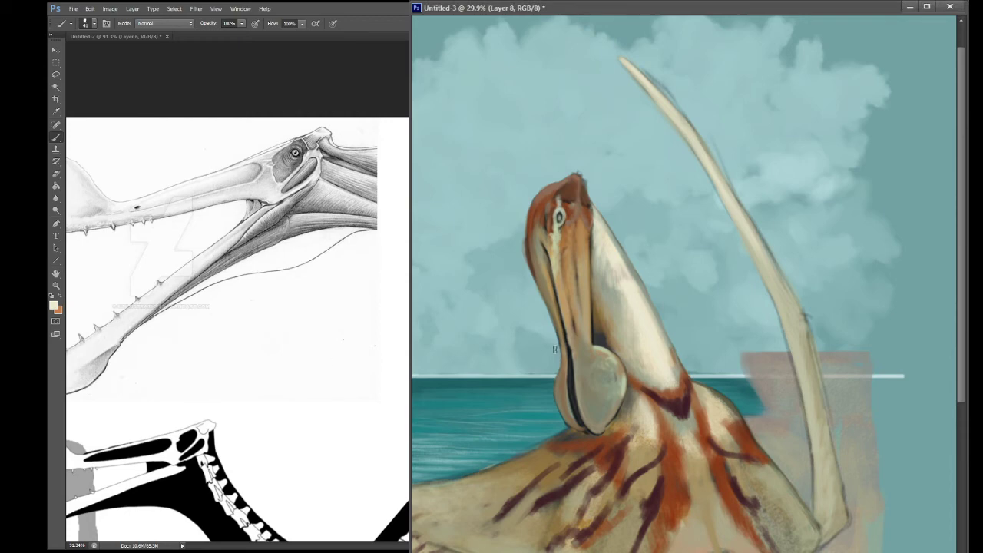
# Step: Sample dark grey from beneath the arch between the legs and shade the shadowed form and foot there
pyautogui.press('h')
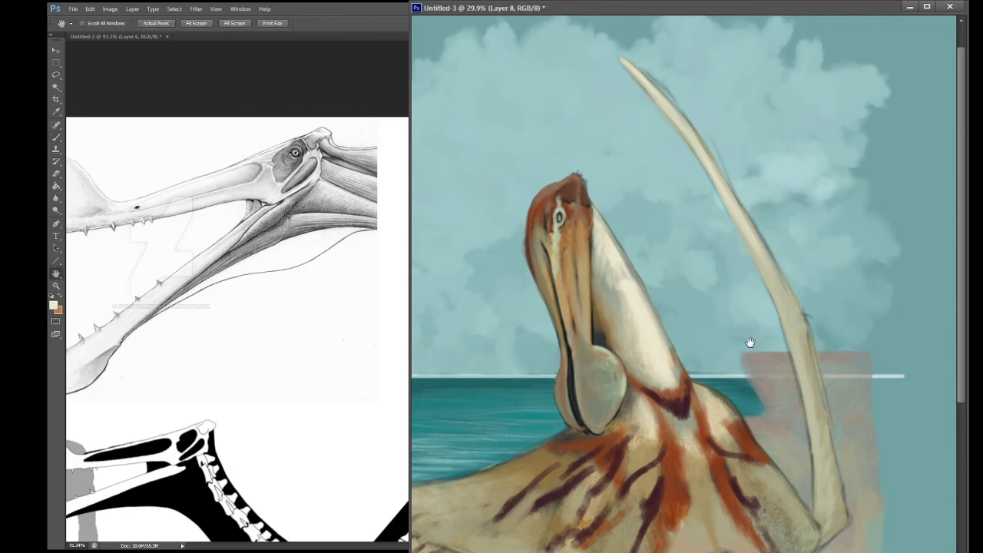
pyautogui.moveTo(750, 341); pyautogui.dragTo(730, 143)
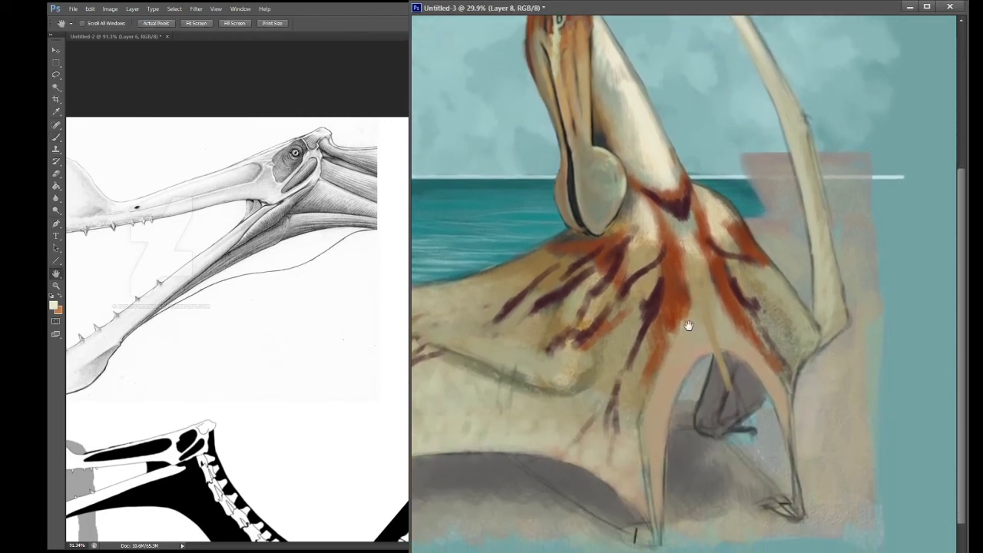
pyautogui.press('i')
pyautogui.click(721, 405)
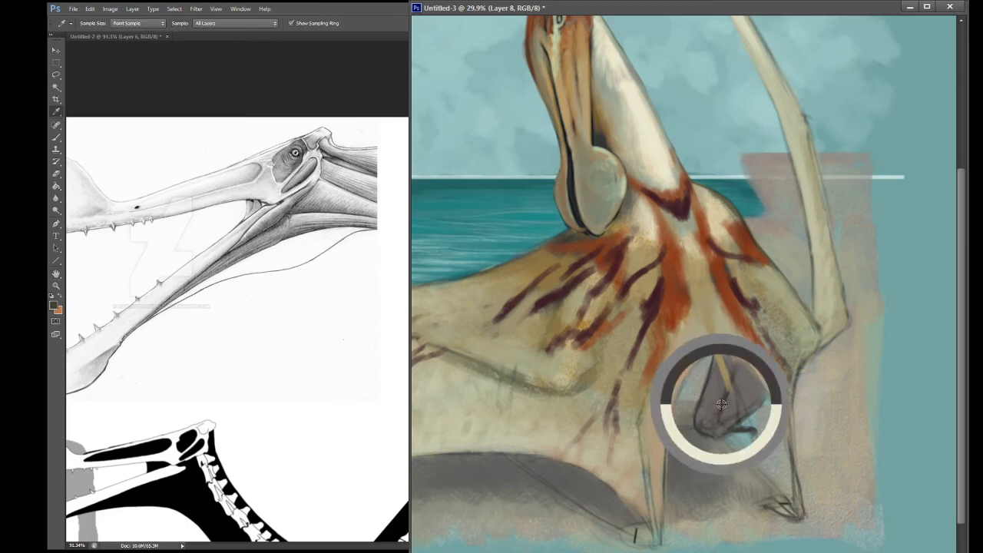
pyautogui.press('b')
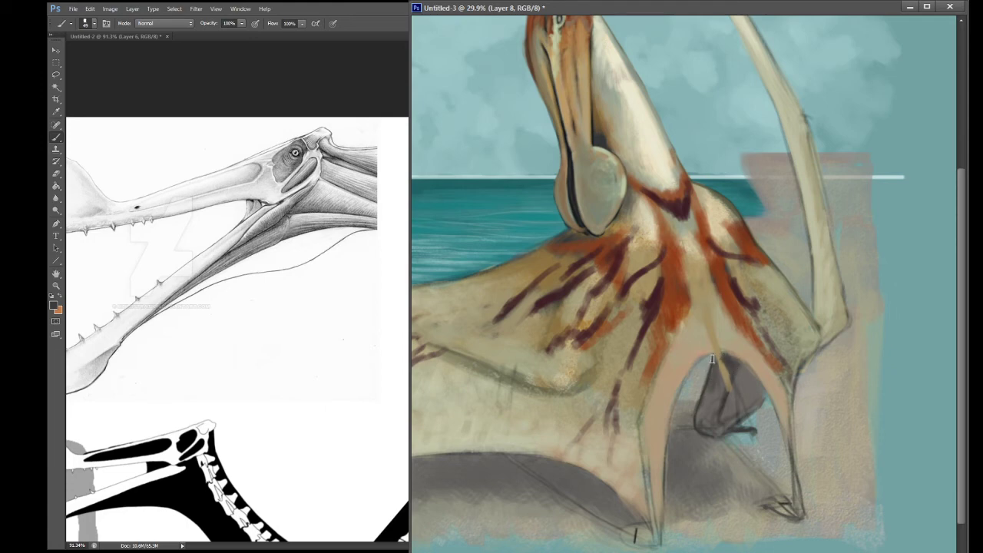
pyautogui.moveTo(715, 363); pyautogui.dragTo(717, 398)
pyautogui.moveTo(702, 427); pyautogui.dragTo(715, 427)
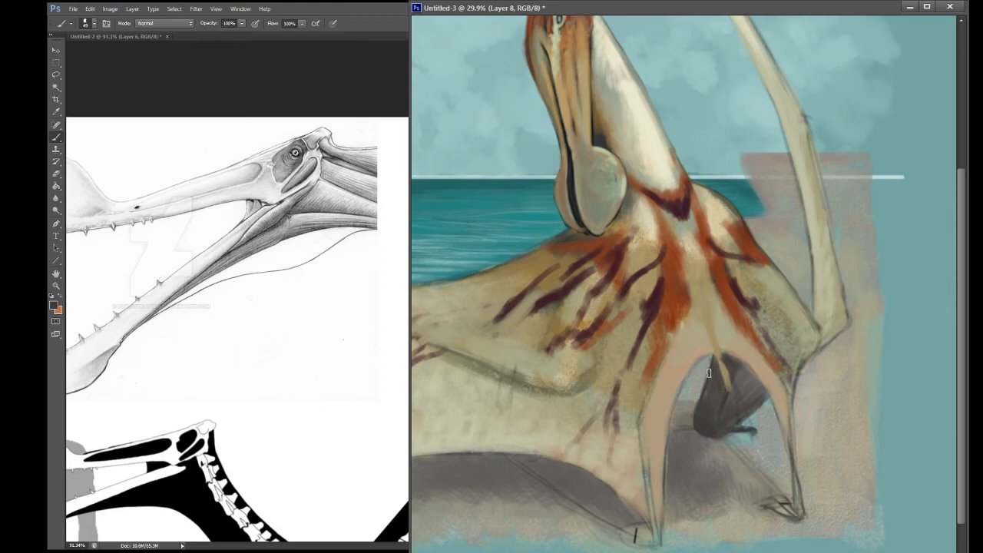
pyautogui.press('i')
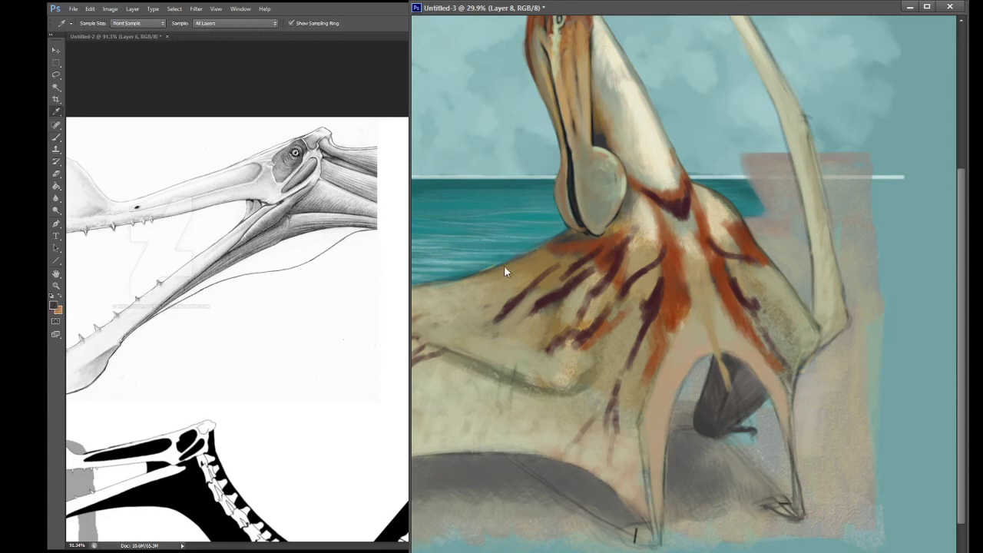
pyautogui.press('b')
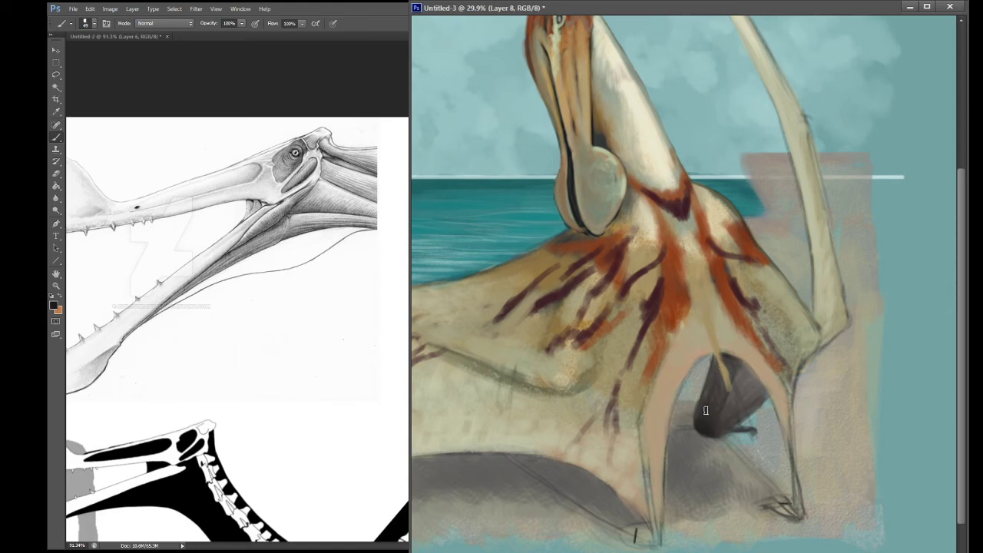
# Step: Darken the lower part and foot of the leg beside the arch, and blend sampled tan along its inner edge
pyautogui.press('i')
pyautogui.press('b')
pyautogui.moveTo(795, 489)
pyautogui.mouseDown()
pyautogui.moveTo(800, 518)
pyautogui.moveTo(772, 509)
pyautogui.moveTo(797, 519)
pyautogui.mouseUp()
pyautogui.keyDown('alt'); pyautogui.click(781, 409); pyautogui.keyUp('alt')
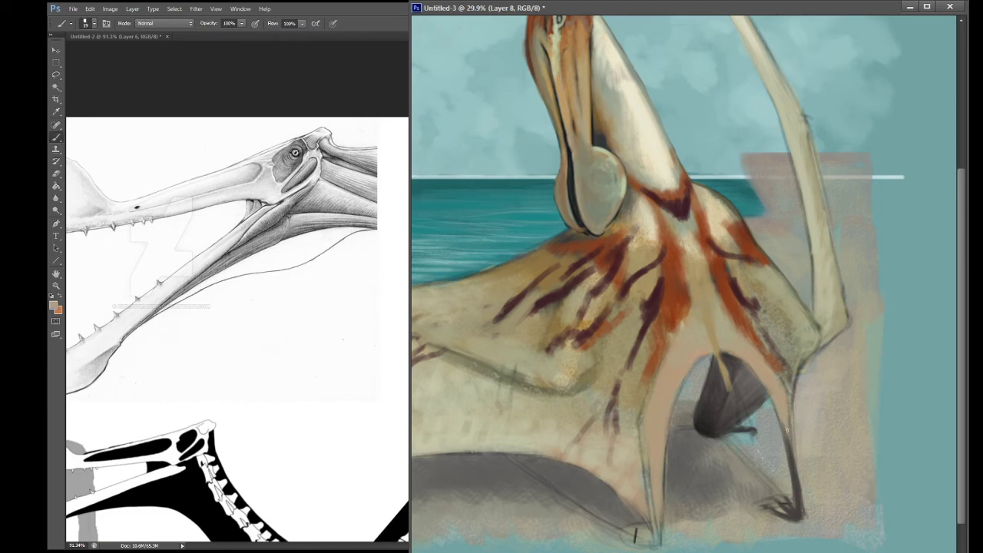
pyautogui.moveTo(788, 435); pyautogui.dragTo(800, 494)
pyautogui.moveTo(788, 423); pyautogui.dragTo(789, 434)
# Step: Refine the nearer leg's edges over the sketch outline with tan and darker greenish brown
pyautogui.moveTo(666, 441); pyautogui.dragTo(664, 469)
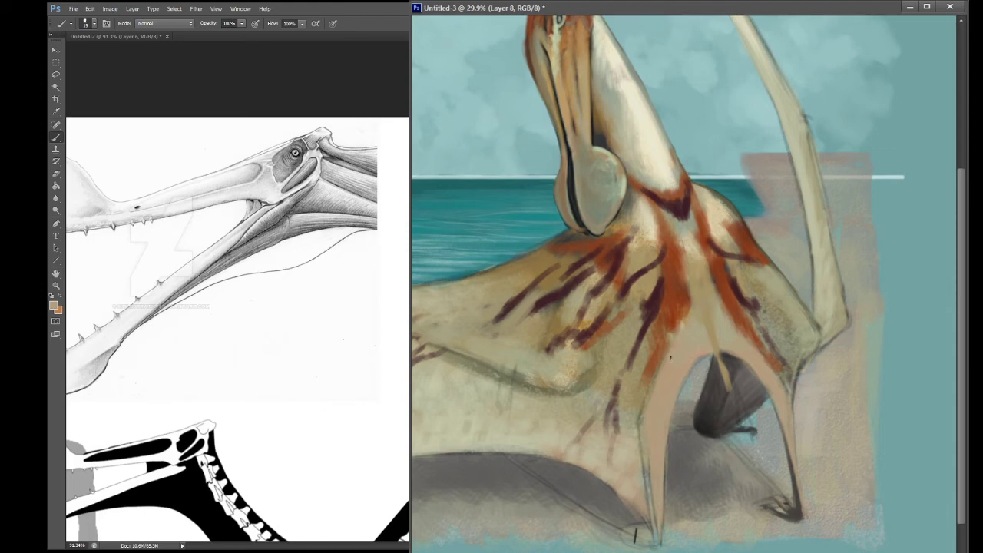
pyautogui.keyDown('alt'); pyautogui.click(640, 421); pyautogui.keyUp('alt')
pyautogui.keyDown('alt'); pyautogui.click(637, 498); pyautogui.keyUp('alt')
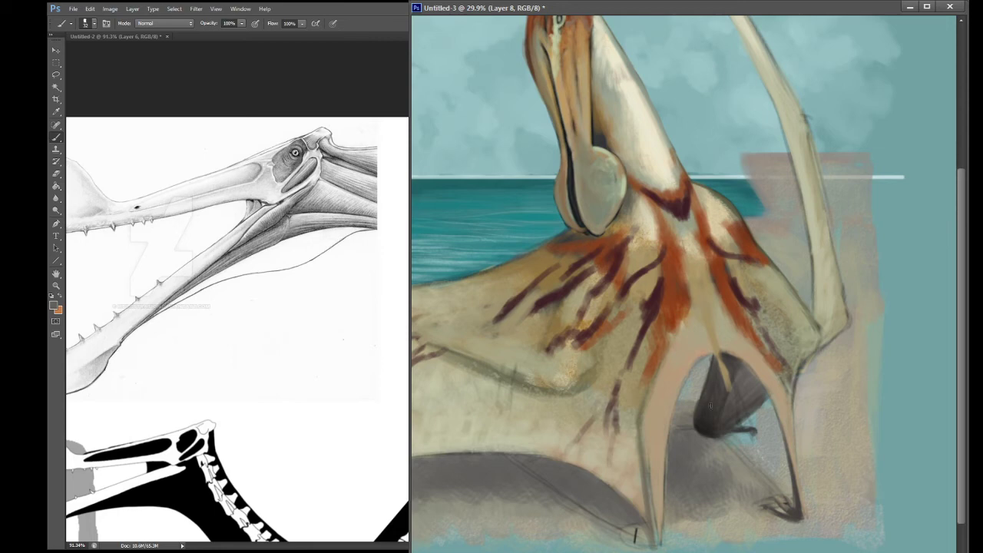
# Step: Paint sampled pale grey over the ground around the small far foot between the legs
pyautogui.keyDown('alt'); pyautogui.click(758, 448); pyautogui.keyUp('alt')
pyautogui.moveTo(731, 438); pyautogui.dragTo(758, 441)
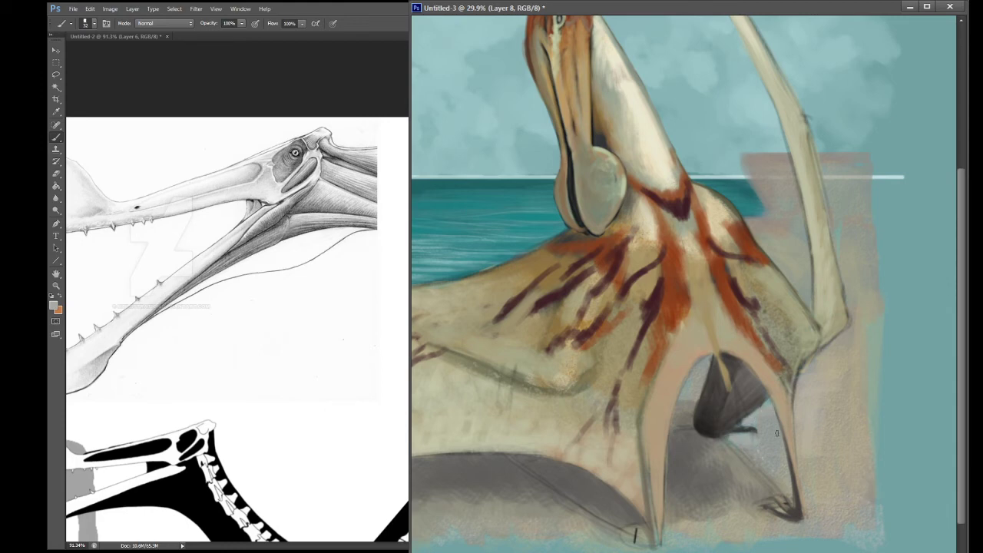
pyautogui.keyDown('alt'); pyautogui.click(775, 443); pyautogui.keyUp('alt')
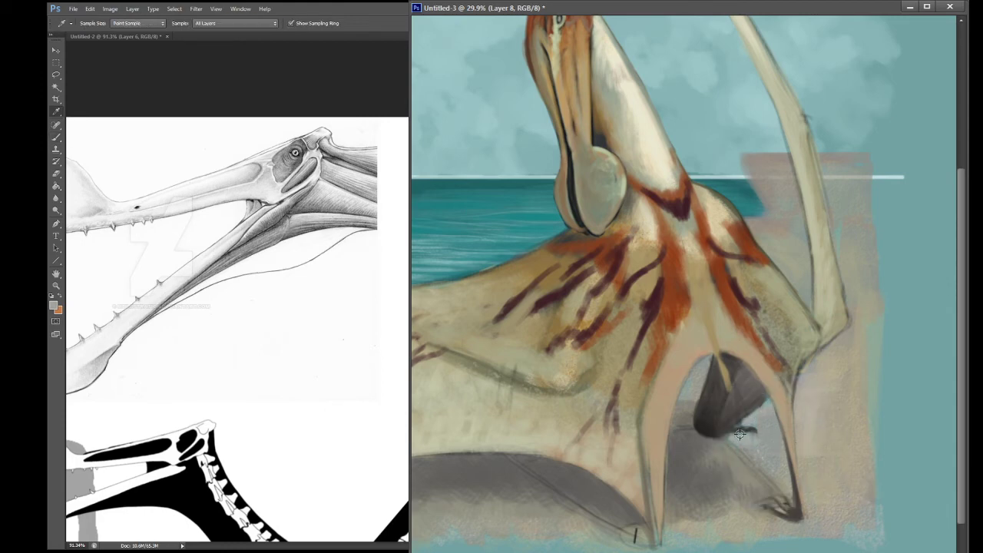
pyautogui.keyDown('alt'); pyautogui.click(813, 419); pyautogui.keyUp('alt')
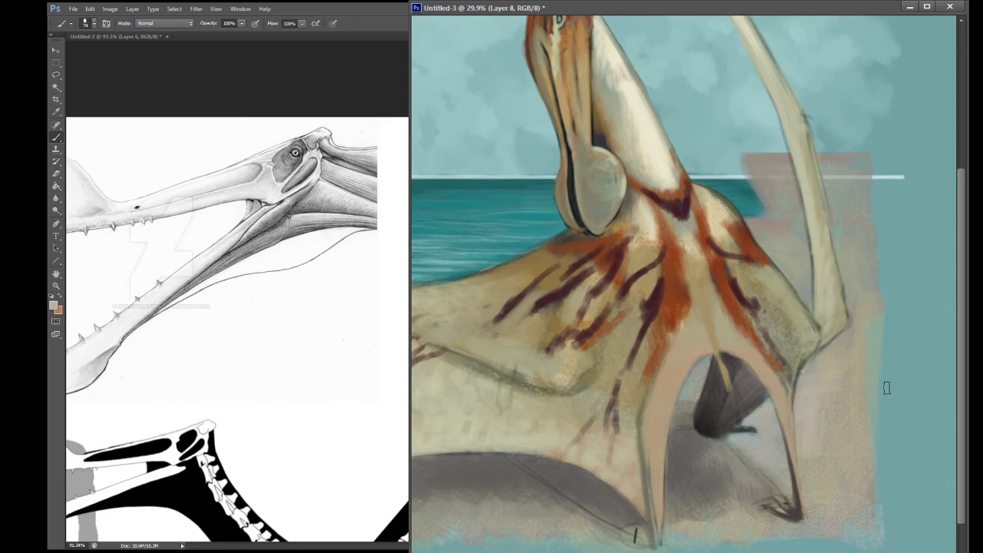
# Step: Sample beige from the ground and use a smaller brush to clean up the ground between and around the legs
pyautogui.press('i')
pyautogui.click(857, 379)
pyautogui.press('b')
pyautogui.keyDown('alt'); pyautogui.click(718, 460); pyautogui.keyUp('alt')
pyautogui.press('[')
pyautogui.press('[')
pyautogui.press('[')
pyautogui.press('[')
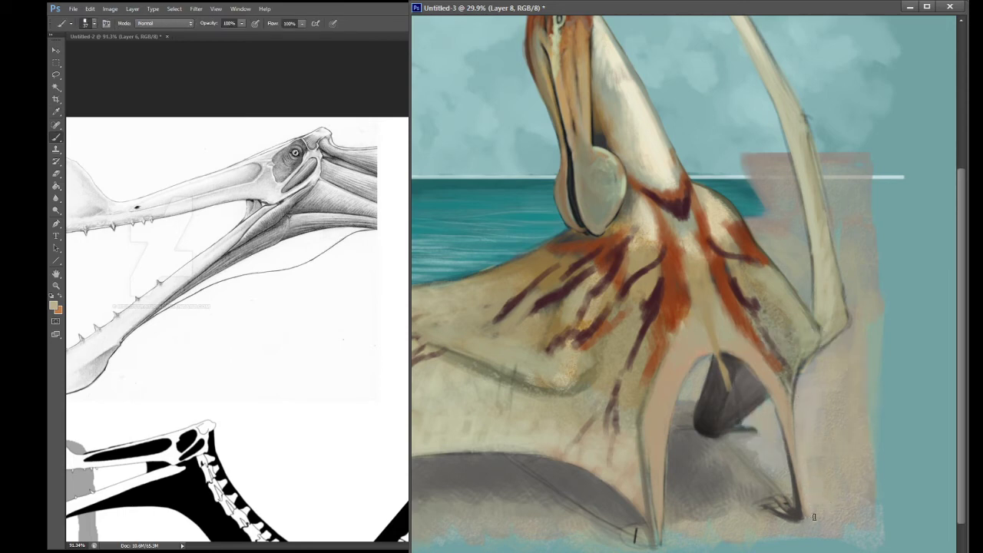
pyautogui.keyDown('alt'); pyautogui.click(700, 496); pyautogui.keyUp('alt')
# Step: Sample a dark tone from the finished foot and paint the toes and claws of the nearer foot
pyautogui.keyDown('alt'); pyautogui.click(789, 517); pyautogui.keyUp('alt')
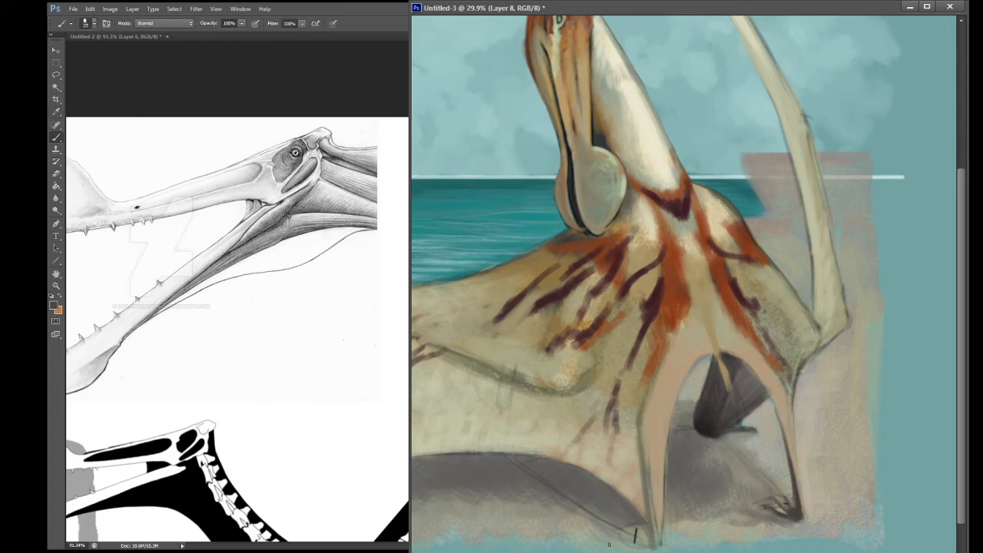
pyautogui.moveTo(615, 537); pyautogui.dragTo(648, 546)
pyautogui.moveTo(621, 526); pyautogui.dragTo(652, 542)
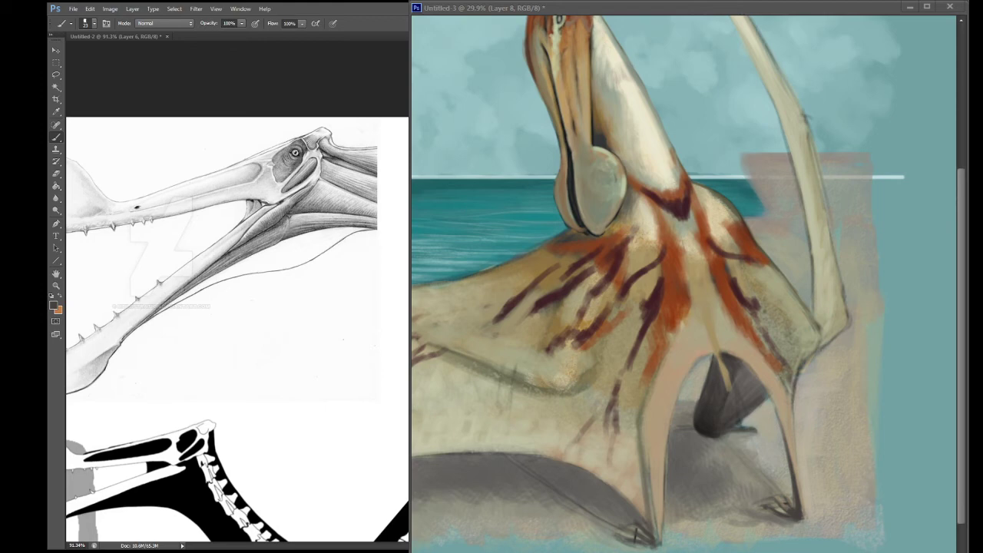
# Step: Sample light cream from the neck and brighten the wing finger from its upper part down to the joint
pyautogui.press('h')
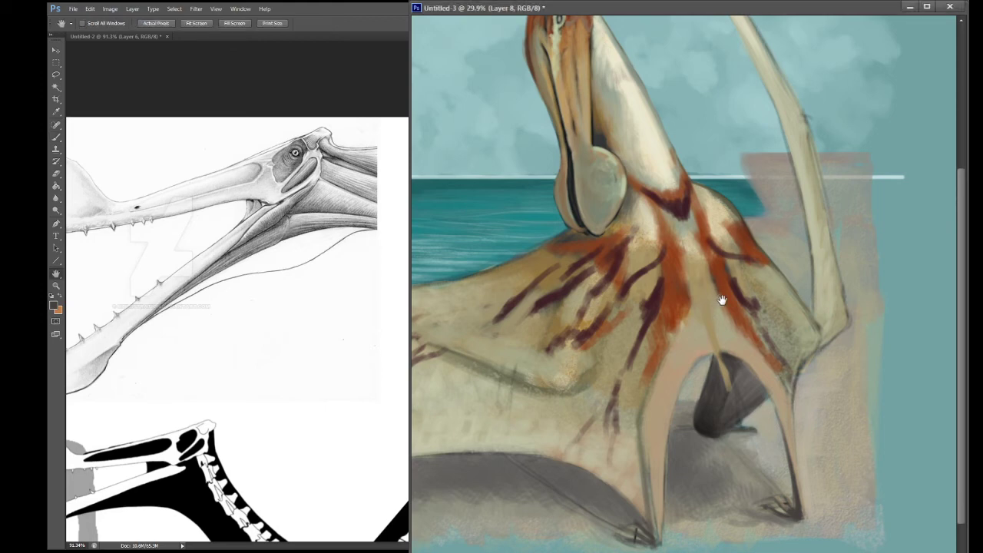
pyautogui.moveTo(717, 292)
pyautogui.mouseDown()
pyautogui.moveTo(742, 387)
pyautogui.moveTo(807, 351)
pyautogui.moveTo(804, 468)
pyautogui.mouseUp()
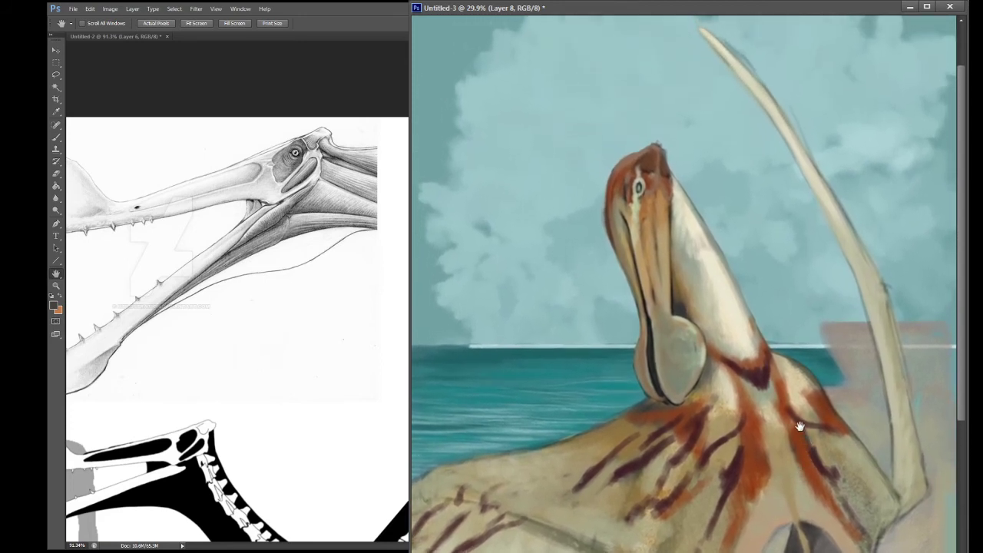
pyautogui.moveTo(791, 408); pyautogui.dragTo(723, 395)
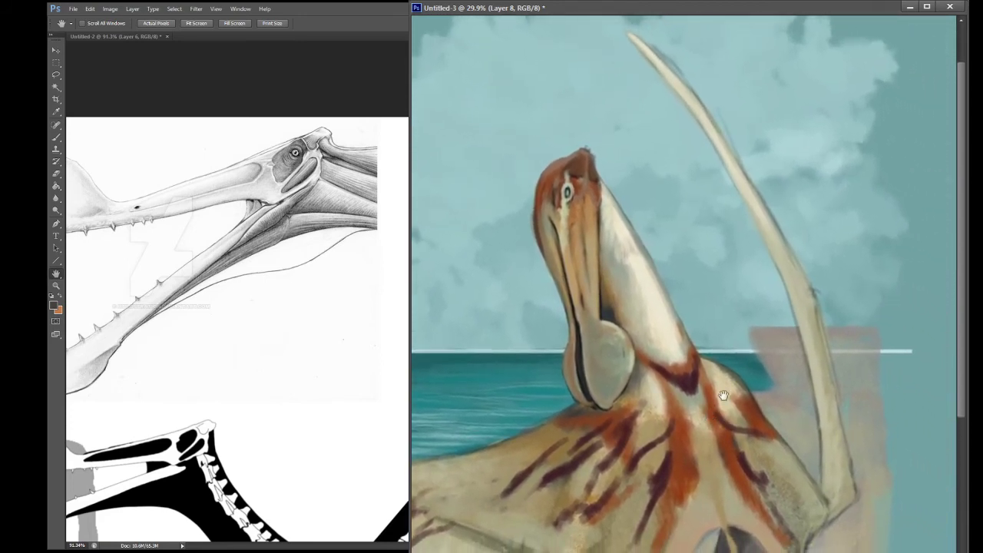
pyautogui.press('i')
pyautogui.click(640, 268)
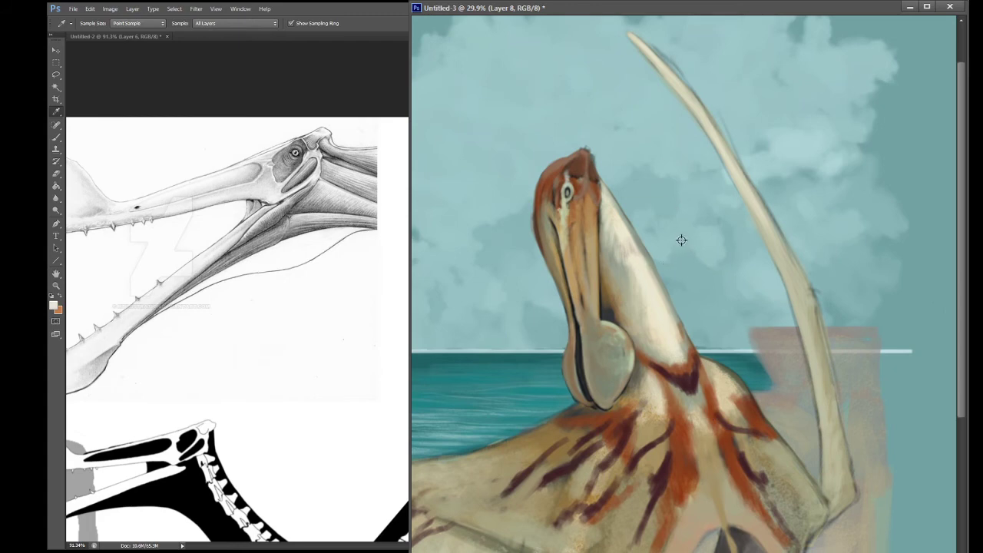
pyautogui.press('b')
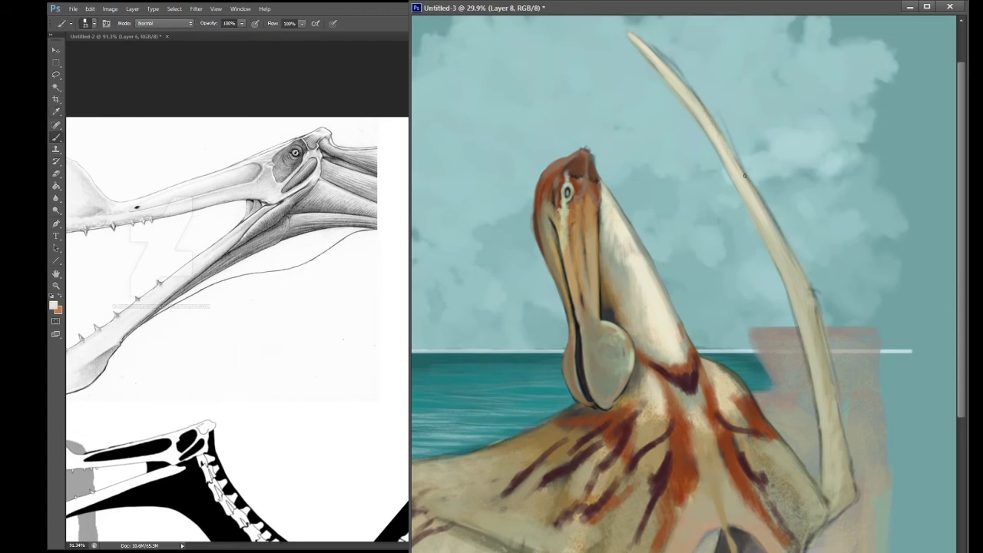
pyautogui.moveTo(718, 129); pyautogui.dragTo(744, 170)
pyautogui.moveTo(755, 195); pyautogui.dragTo(804, 280)
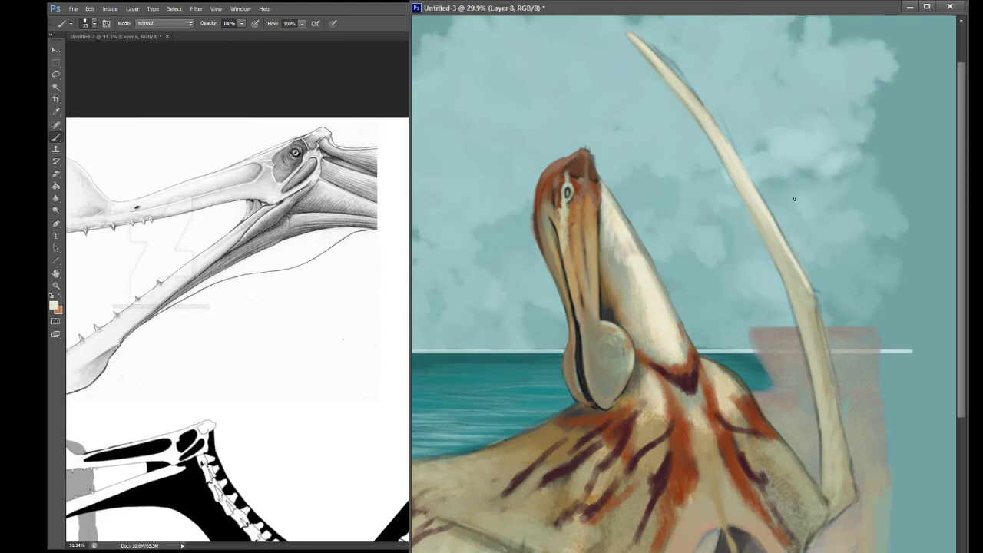
# Step: On Layer 9, sample a dark olive-brown shading tone from beside the rounded jaw tip for painting with the brush
pyautogui.press('space')
pyautogui.moveTo(746, 407)
pyautogui.mouseDown()
pyautogui.moveTo(757, 312)
pyautogui.moveTo(740, 396)
pyautogui.moveTo(746, 419)
pyautogui.moveTo(725, 345)
pyautogui.mouseUp()
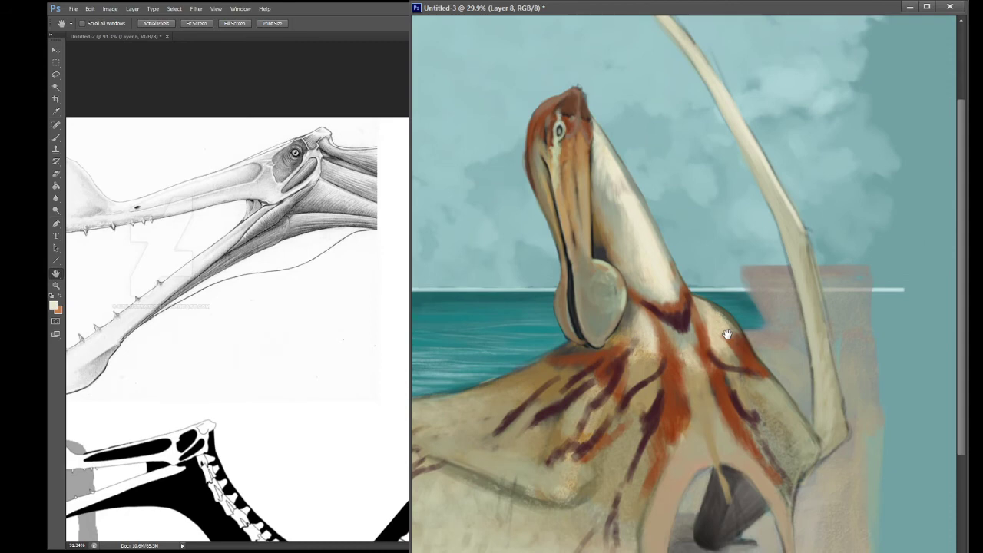
pyautogui.press('i')
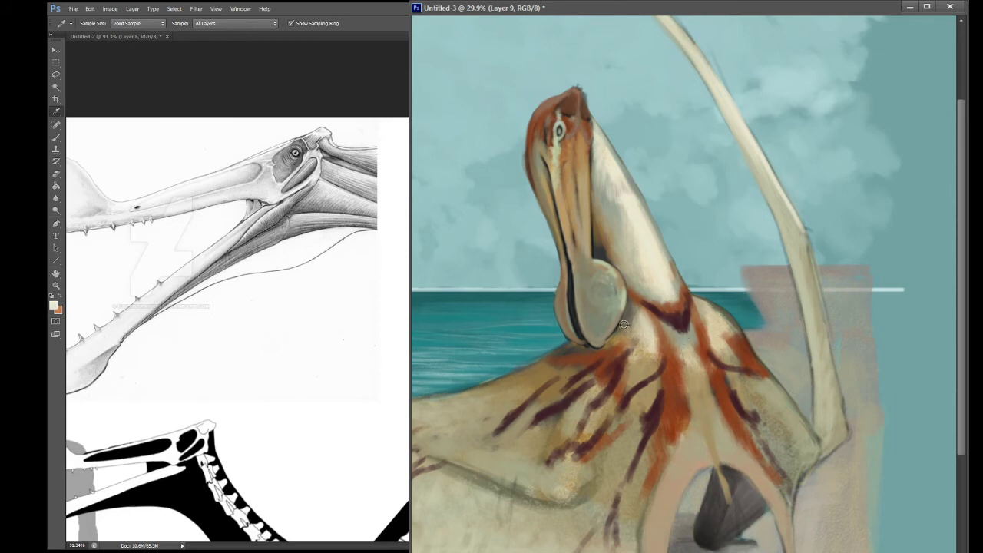
pyautogui.click(623, 324)
pyautogui.press('b')
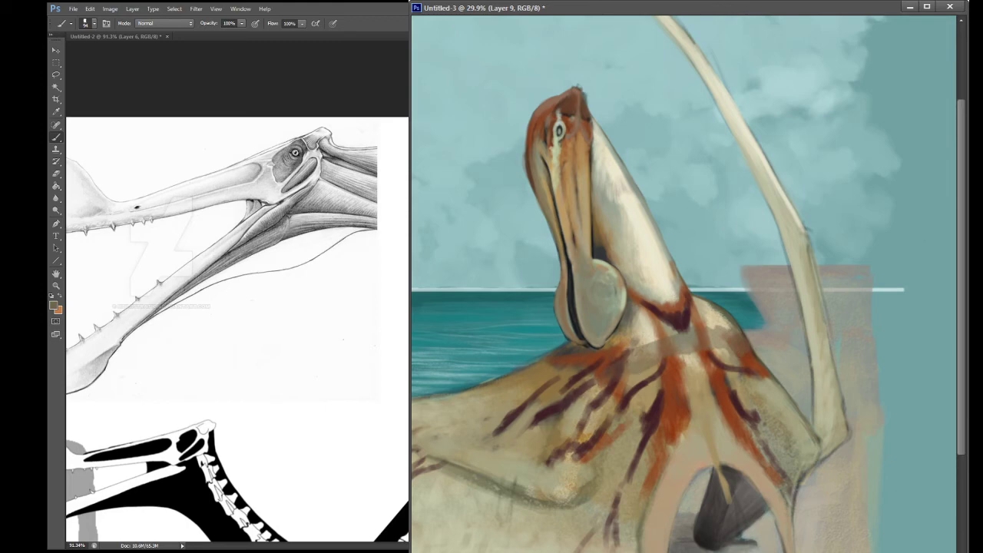
# Step: Try a translucent shadow band across the chest and shoulders below the neck, and erase it
pyautogui.moveTo(561, 357); pyautogui.dragTo(751, 331)
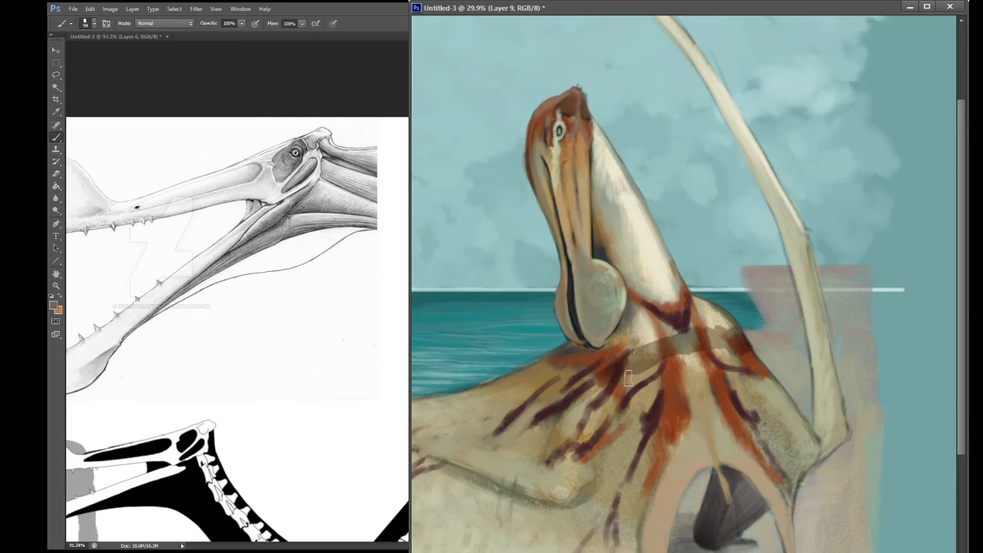
pyautogui.moveTo(616, 384)
pyautogui.mouseDown()
pyautogui.moveTo(705, 356)
pyautogui.moveTo(760, 367)
pyautogui.moveTo(627, 375)
pyautogui.mouseUp()
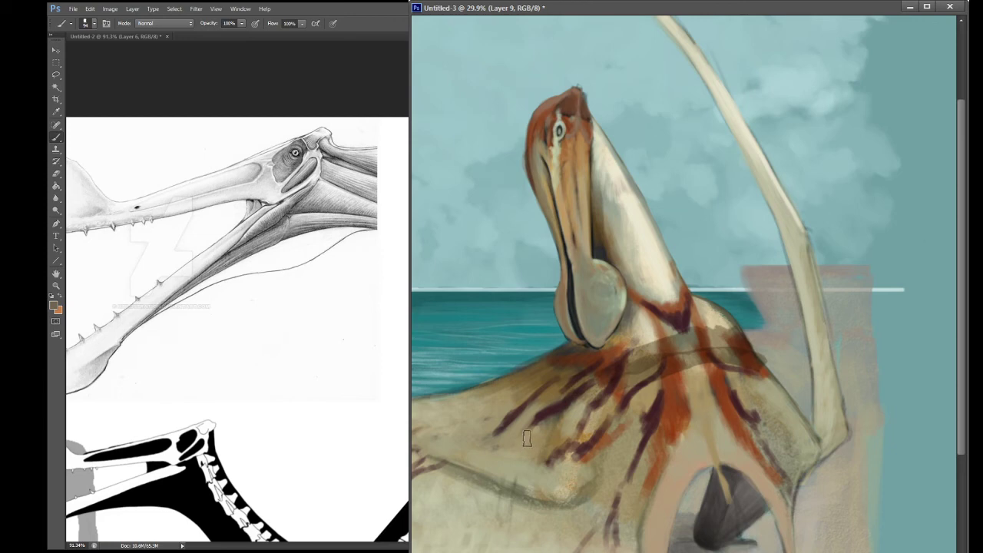
pyautogui.moveTo(757, 408)
pyautogui.mouseDown()
pyautogui.moveTo(766, 450)
pyautogui.moveTo(774, 422)
pyautogui.moveTo(786, 462)
pyautogui.moveTo(742, 377)
pyautogui.moveTo(793, 448)
pyautogui.moveTo(783, 427)
pyautogui.moveTo(775, 486)
pyautogui.moveTo(774, 436)
pyautogui.moveTo(800, 370)
pyautogui.moveTo(806, 386)
pyautogui.moveTo(792, 418)
pyautogui.mouseUp()
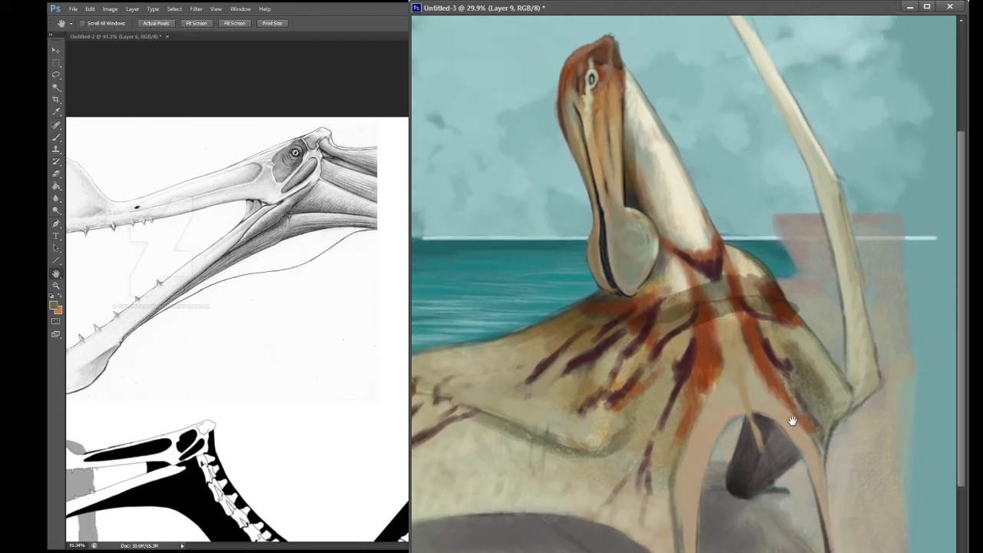
pyautogui.press('e')
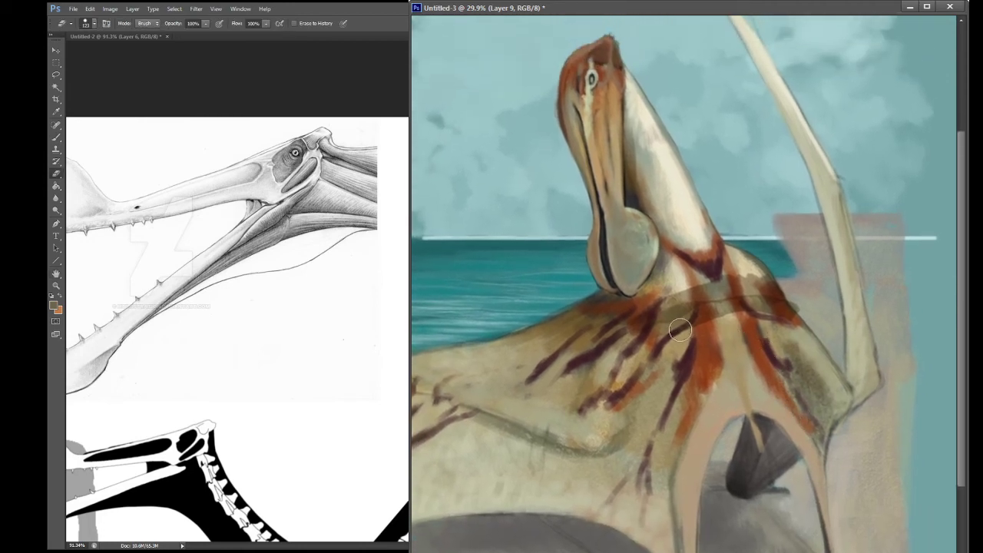
pyautogui.moveTo(684, 300)
pyautogui.mouseDown()
pyautogui.moveTo(648, 366)
pyautogui.moveTo(695, 323)
pyautogui.mouseUp()
pyautogui.moveTo(682, 366)
pyautogui.mouseDown()
pyautogui.moveTo(715, 337)
pyautogui.moveTo(764, 258)
pyautogui.moveTo(781, 329)
pyautogui.moveTo(800, 317)
pyautogui.moveTo(777, 274)
pyautogui.moveTo(776, 371)
pyautogui.moveTo(827, 370)
pyautogui.moveTo(770, 343)
pyautogui.moveTo(794, 359)
pyautogui.moveTo(808, 419)
pyautogui.moveTo(795, 371)
pyautogui.moveTo(830, 394)
pyautogui.mouseUp()
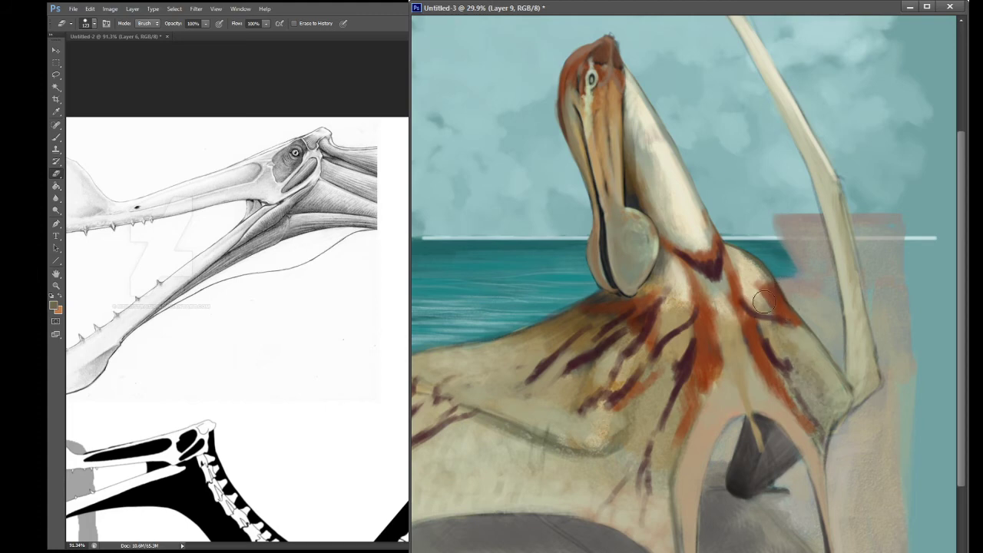
# Step: Try a translucent olive shadow from below the jaw across the far shoulder, cleaning its upper edge and softening it with the Blur tool
pyautogui.press('b')
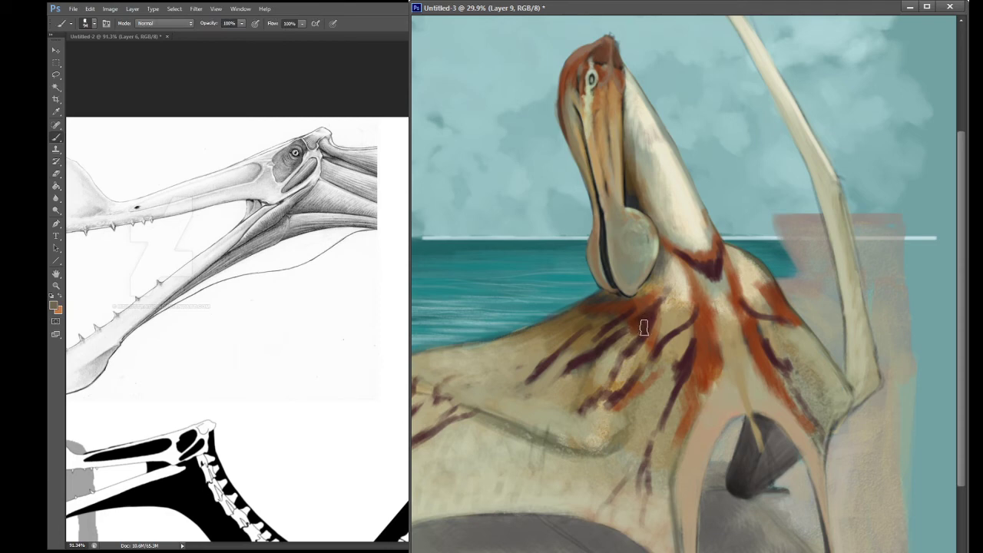
pyautogui.moveTo(663, 314)
pyautogui.mouseDown()
pyautogui.moveTo(718, 278)
pyautogui.moveTo(665, 294)
pyautogui.moveTo(715, 270)
pyautogui.moveTo(767, 283)
pyautogui.moveTo(704, 271)
pyautogui.moveTo(741, 270)
pyautogui.moveTo(694, 277)
pyautogui.moveTo(658, 311)
pyautogui.moveTo(757, 280)
pyautogui.moveTo(767, 283)
pyautogui.moveTo(749, 286)
pyautogui.moveTo(767, 289)
pyautogui.moveTo(756, 292)
pyautogui.moveTo(788, 318)
pyautogui.moveTo(761, 278)
pyautogui.mouseUp()
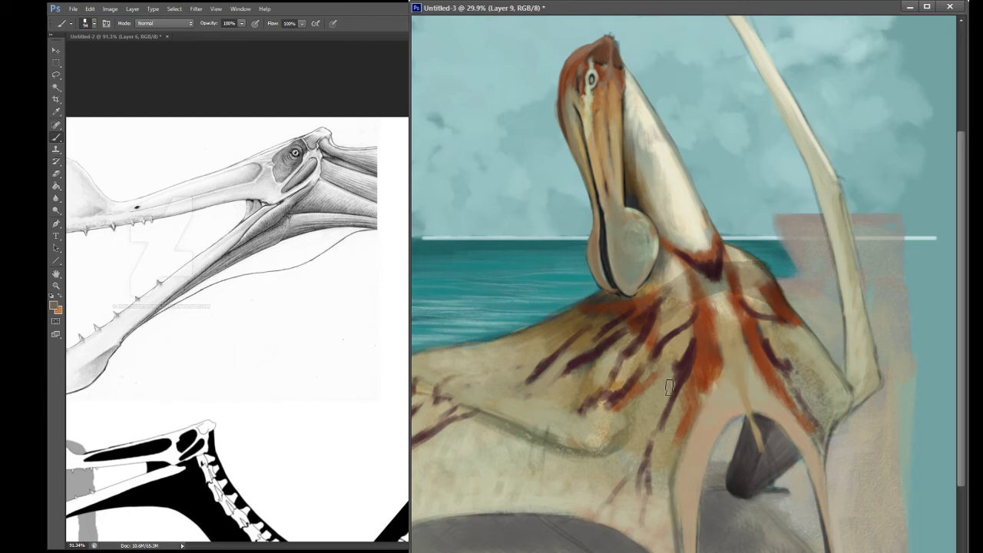
pyautogui.press('space')
pyautogui.moveTo(752, 343)
pyautogui.mouseDown()
pyautogui.moveTo(724, 428)
pyautogui.moveTo(718, 407)
pyautogui.moveTo(734, 398)
pyautogui.mouseUp()
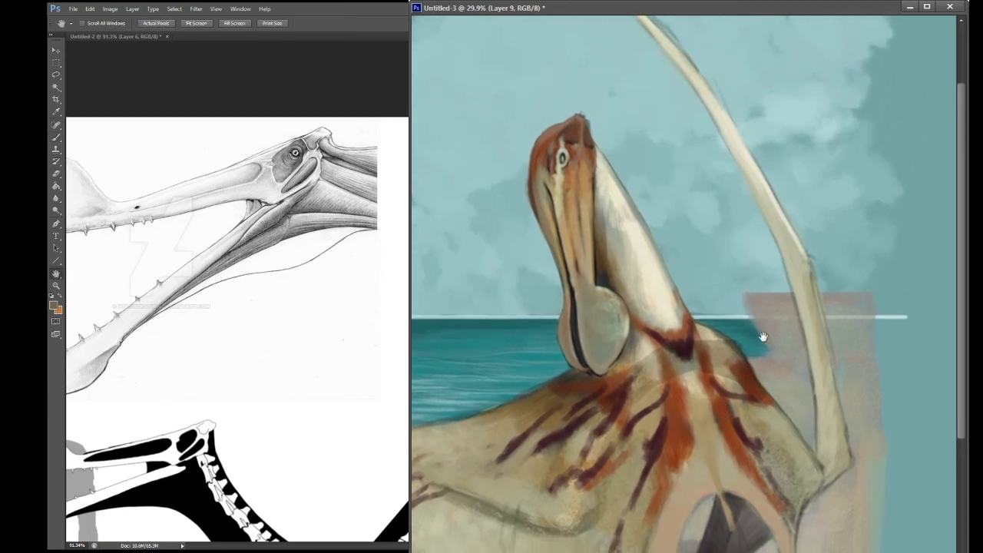
pyautogui.moveTo(756, 347)
pyautogui.mouseDown()
pyautogui.moveTo(746, 330)
pyautogui.moveTo(758, 346)
pyautogui.mouseUp()
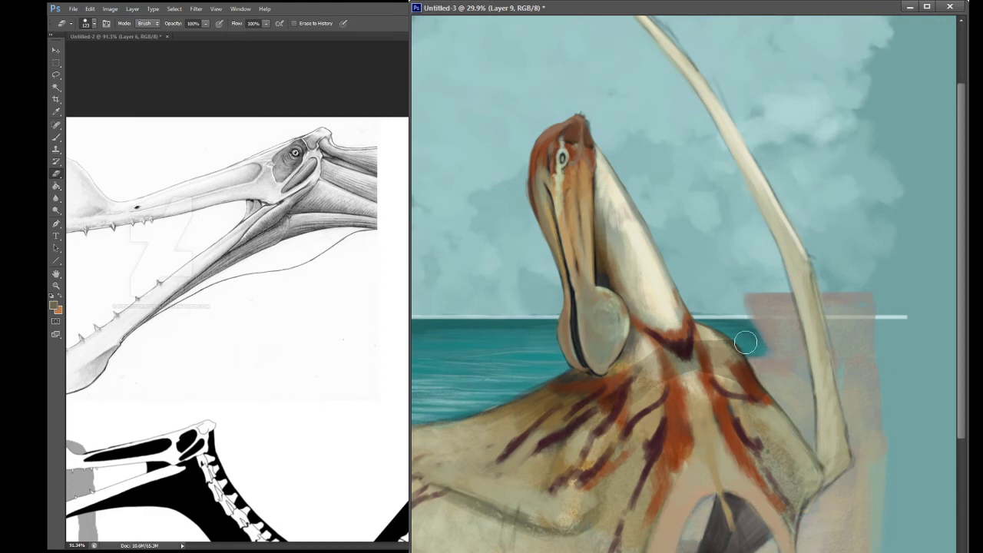
pyautogui.press('b')
pyautogui.keyDown('alt'); pyautogui.click(732, 365); pyautogui.keyUp('alt')
pyautogui.click(55, 211)
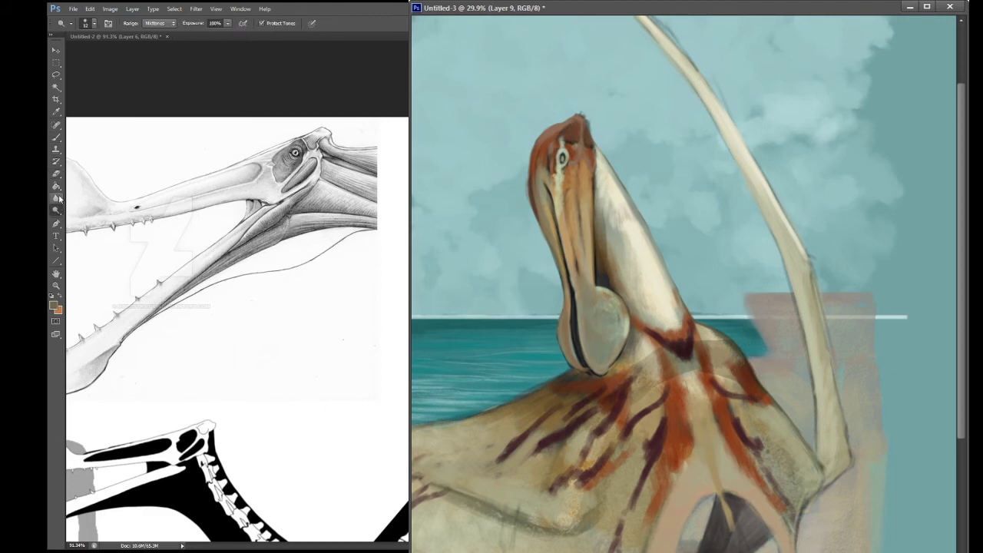
pyautogui.click(58, 199)
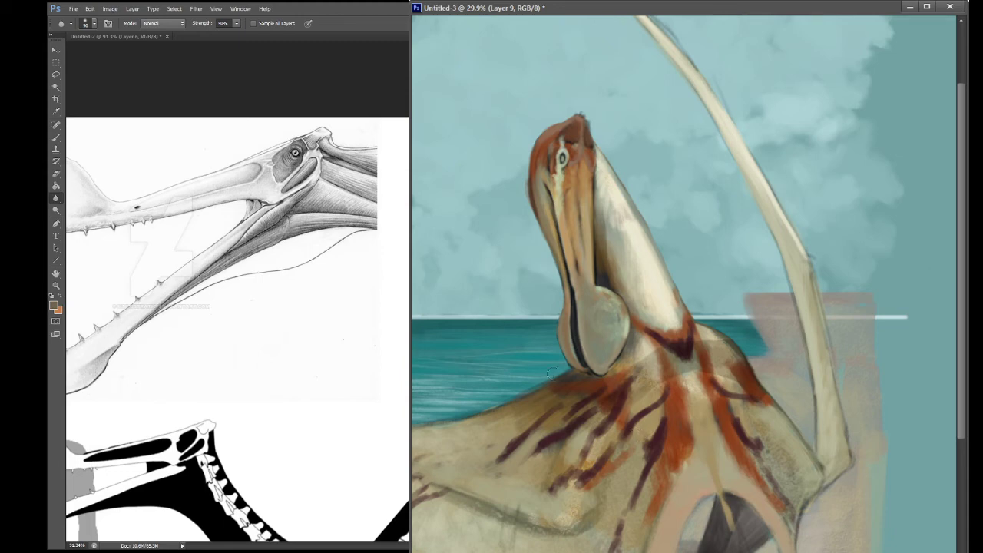
# Step: Brush translucent olive shading over and between the dark stripes on the near wing, running up toward the shoulder
pyautogui.press('b')
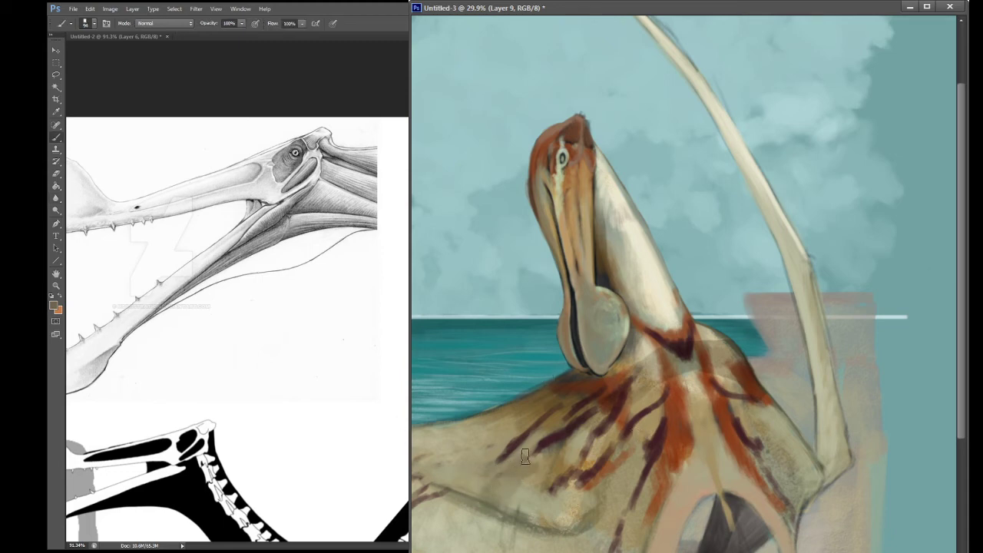
pyautogui.moveTo(525, 456)
pyautogui.mouseDown()
pyautogui.moveTo(563, 445)
pyautogui.moveTo(578, 418)
pyautogui.moveTo(608, 407)
pyautogui.mouseUp()
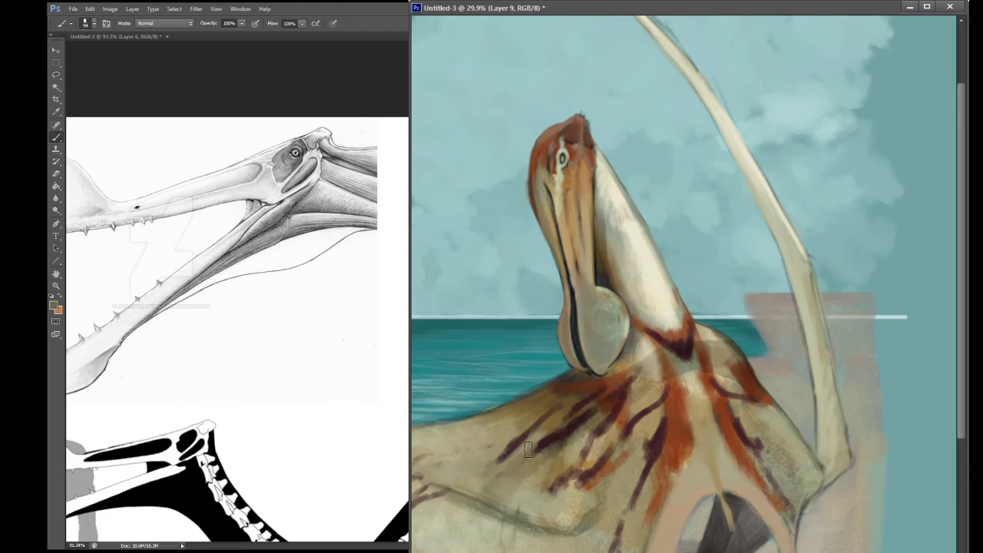
pyautogui.moveTo(539, 438); pyautogui.dragTo(608, 397)
pyautogui.moveTo(579, 431); pyautogui.dragTo(639, 394)
pyautogui.moveTo(556, 446); pyautogui.dragTo(653, 378)
pyautogui.moveTo(608, 401); pyautogui.dragTo(662, 356)
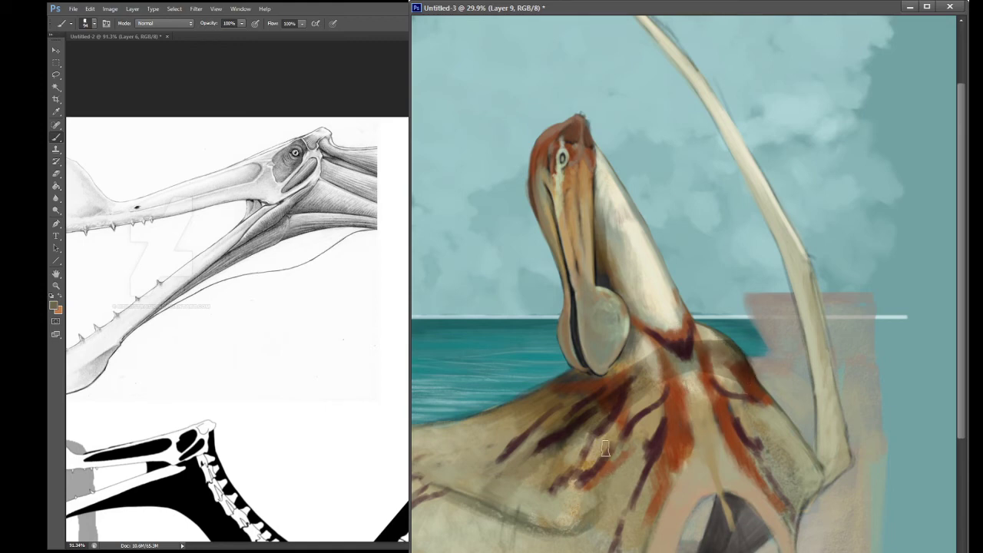
# Step: Try extending the shadow down across the near wing arm, soften it with Blur and Smudge, and erase it together with the shoulder shadow
pyautogui.press('space')
pyautogui.moveTo(416, 403); pyautogui.dragTo(455, 310)
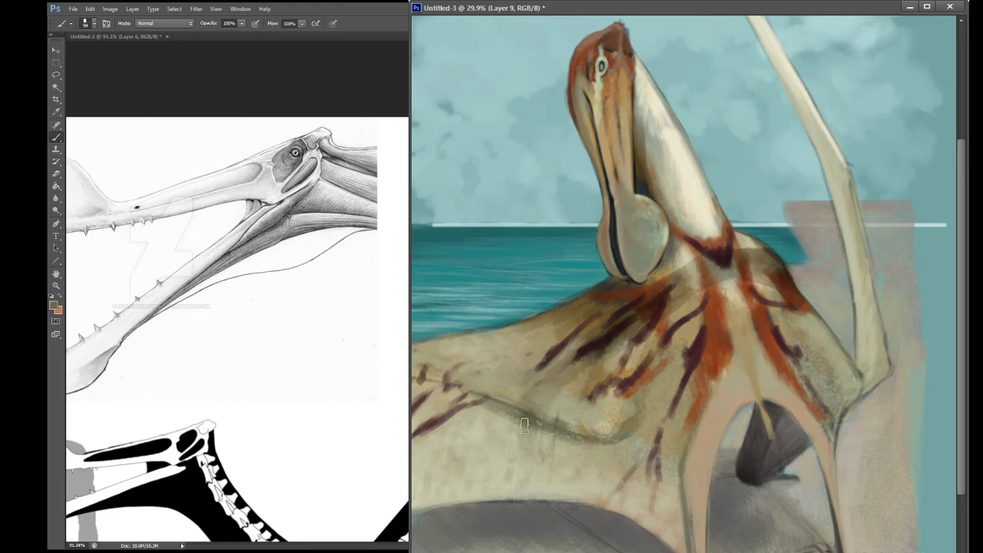
pyautogui.moveTo(530, 445)
pyautogui.mouseDown()
pyautogui.moveTo(532, 418)
pyautogui.moveTo(556, 378)
pyautogui.mouseUp()
pyautogui.moveTo(532, 411)
pyautogui.mouseDown()
pyautogui.moveTo(576, 370)
pyautogui.moveTo(535, 392)
pyautogui.moveTo(569, 359)
pyautogui.mouseUp()
pyautogui.click(54, 199)
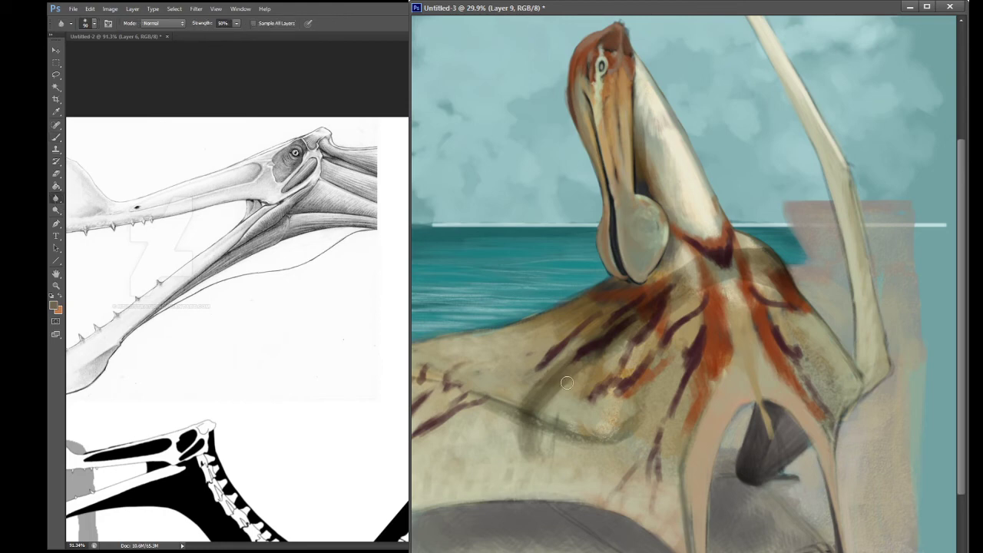
pyautogui.moveTo(525, 398)
pyautogui.mouseDown()
pyautogui.moveTo(549, 399)
pyautogui.moveTo(570, 369)
pyautogui.moveTo(557, 369)
pyautogui.moveTo(520, 422)
pyautogui.moveTo(635, 311)
pyautogui.moveTo(572, 358)
pyautogui.mouseUp()
pyautogui.click(85, 215)
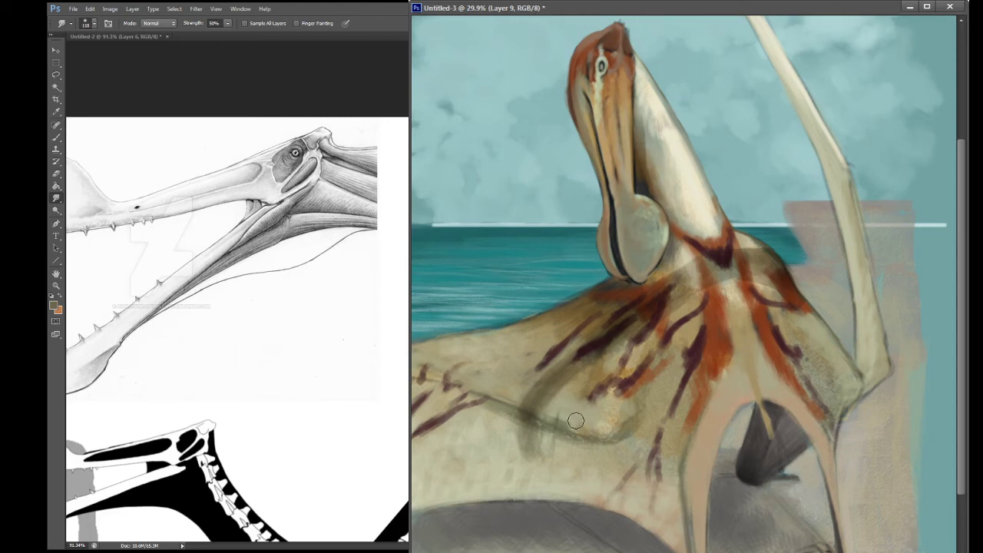
pyautogui.press('e')
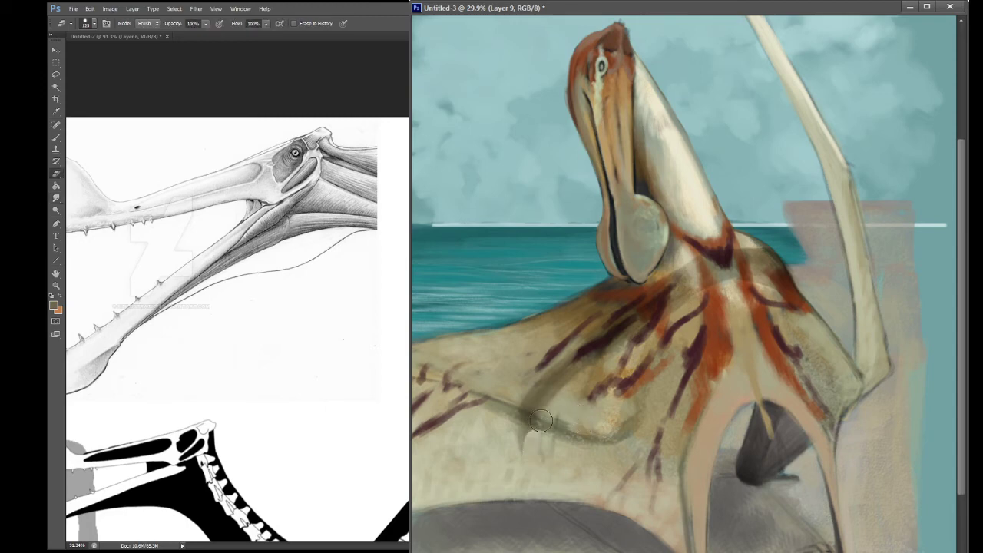
pyautogui.moveTo(541, 421)
pyautogui.mouseDown()
pyautogui.moveTo(530, 380)
pyautogui.moveTo(497, 428)
pyautogui.moveTo(534, 450)
pyautogui.moveTo(587, 352)
pyautogui.moveTo(557, 379)
pyautogui.moveTo(565, 365)
pyautogui.moveTo(659, 327)
pyautogui.moveTo(678, 299)
pyautogui.moveTo(615, 367)
pyautogui.moveTo(651, 302)
pyautogui.moveTo(577, 361)
pyautogui.moveTo(715, 247)
pyautogui.moveTo(714, 267)
pyautogui.moveTo(759, 302)
pyautogui.moveTo(787, 304)
pyautogui.mouseUp()
# Step: Try short olive shadow strokes on the lower chest and far wing, and erase them
pyautogui.press('b')
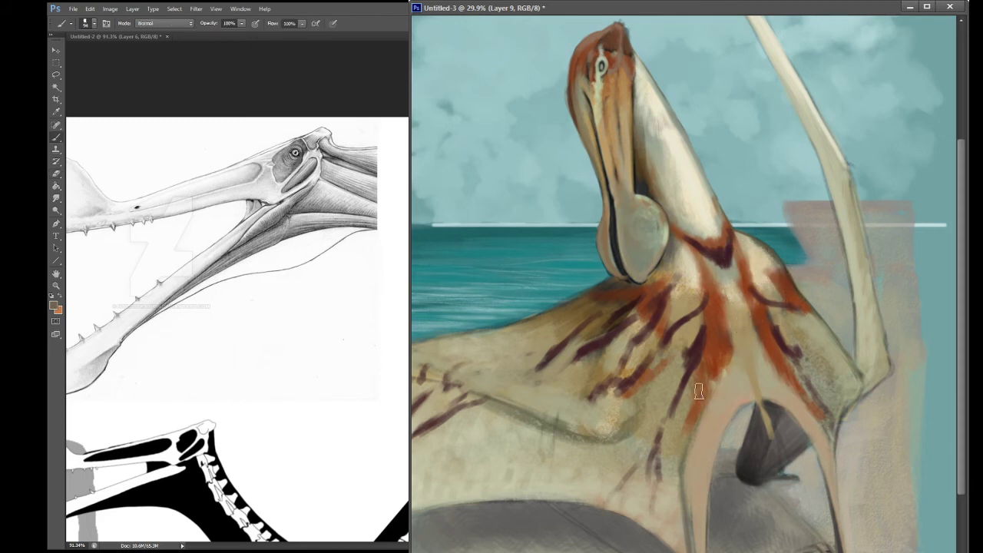
pyautogui.moveTo(699, 392)
pyautogui.mouseDown()
pyautogui.moveTo(732, 400)
pyautogui.moveTo(735, 381)
pyautogui.moveTo(765, 377)
pyautogui.moveTo(765, 351)
pyautogui.moveTo(779, 347)
pyautogui.moveTo(819, 367)
pyautogui.moveTo(814, 334)
pyautogui.moveTo(832, 350)
pyautogui.mouseUp()
pyautogui.press('space')
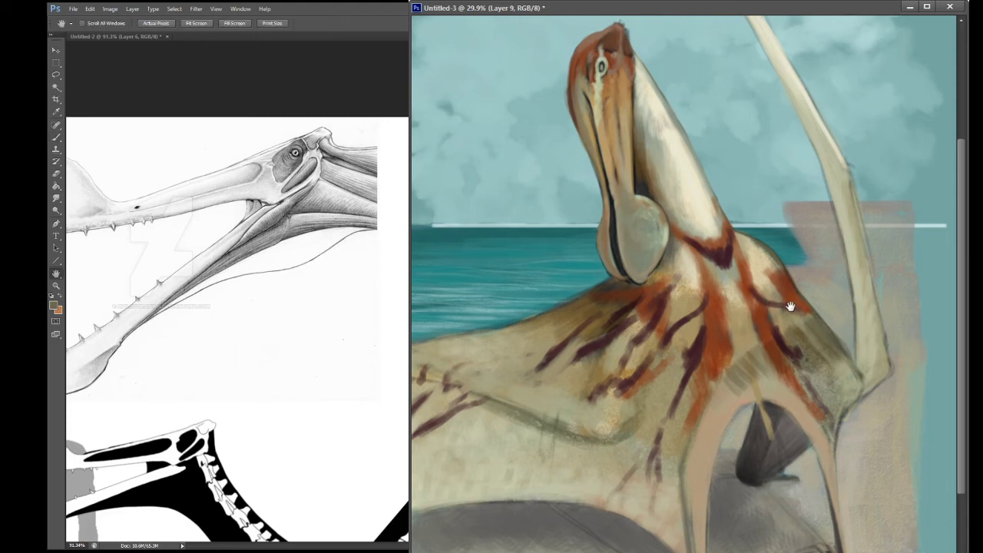
pyautogui.moveTo(791, 307); pyautogui.dragTo(692, 440)
pyautogui.moveTo(694, 405)
pyautogui.mouseDown()
pyautogui.moveTo(685, 446)
pyautogui.moveTo(684, 348)
pyautogui.mouseUp()
pyautogui.press('e')
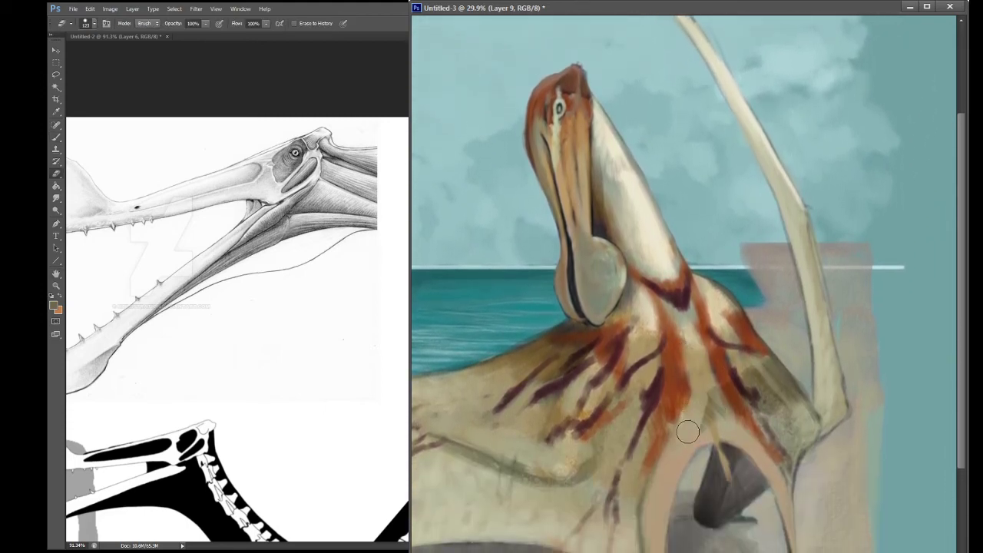
pyautogui.moveTo(755, 370); pyautogui.dragTo(786, 370)
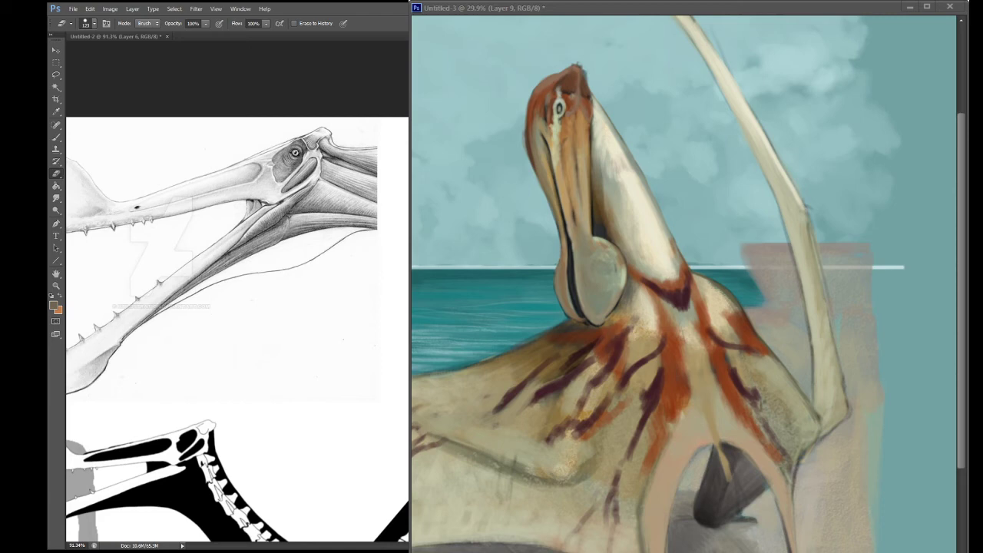
pyautogui.moveTo(749, 361)
pyautogui.mouseDown()
pyautogui.moveTo(746, 351)
pyautogui.moveTo(750, 363)
pyautogui.mouseUp()
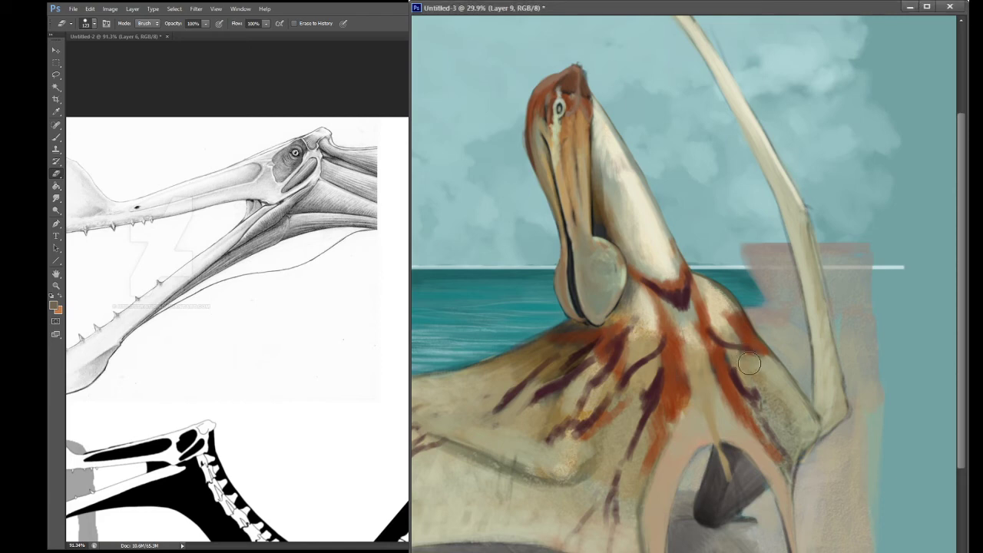
# Step: Try a narrower shadow below the orange stripe on the far shoulder with a smaller brush, blur it, and erase it
pyautogui.press('b')
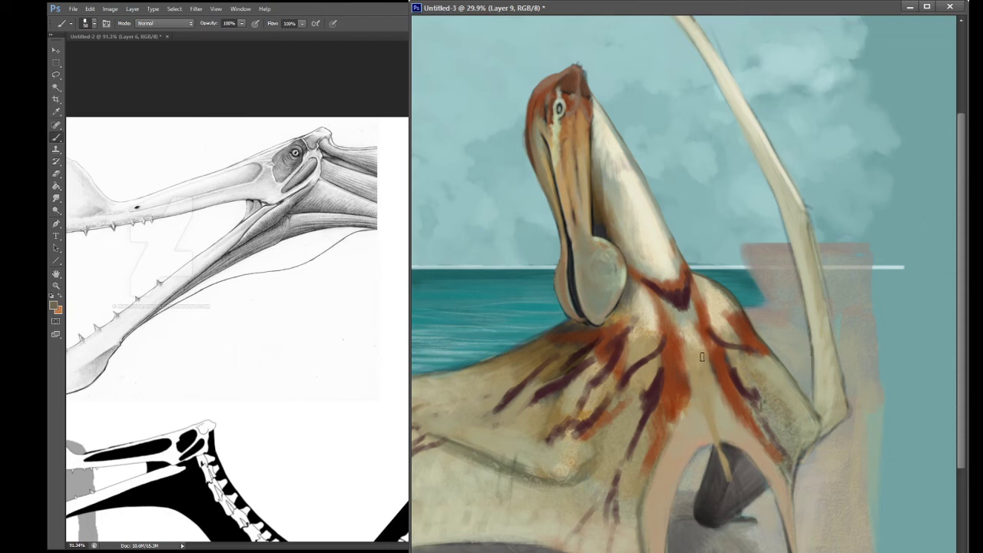
pyautogui.moveTo(725, 351)
pyautogui.mouseDown()
pyautogui.moveTo(768, 357)
pyautogui.moveTo(760, 346)
pyautogui.moveTo(775, 361)
pyautogui.mouseUp()
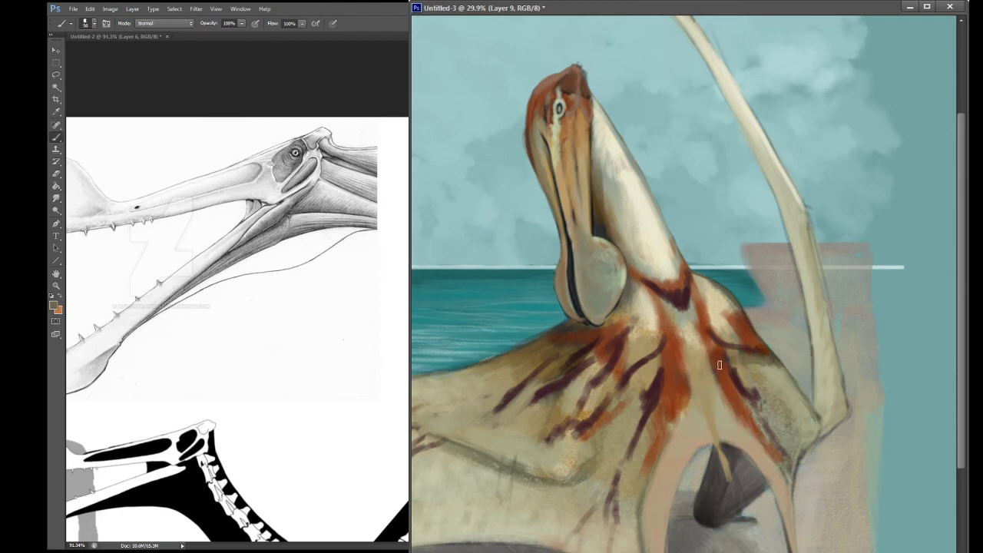
pyautogui.moveTo(715, 363)
pyautogui.mouseDown()
pyautogui.moveTo(710, 370)
pyautogui.moveTo(719, 354)
pyautogui.moveTo(750, 361)
pyautogui.mouseUp()
pyautogui.click(59, 211)
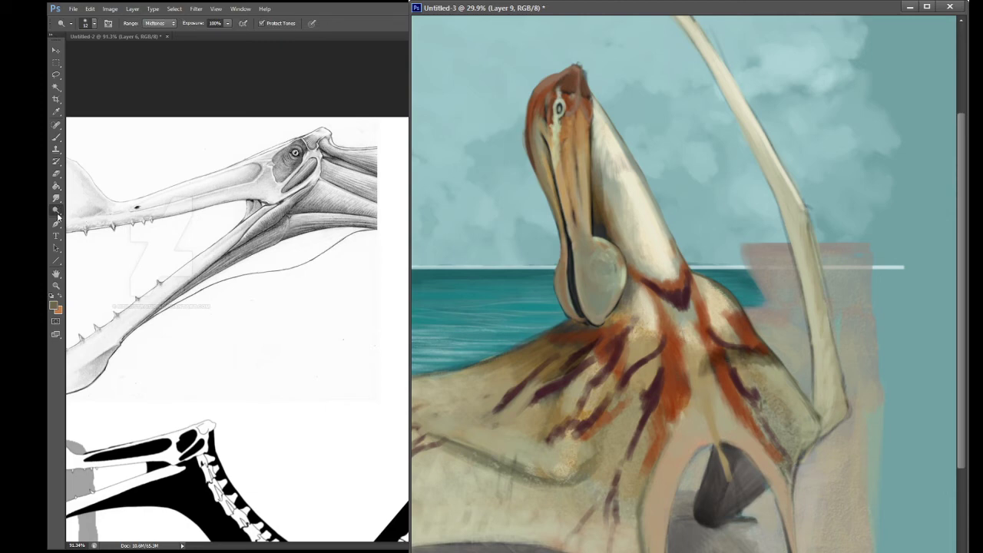
pyautogui.click(88, 228)
pyautogui.click(59, 200)
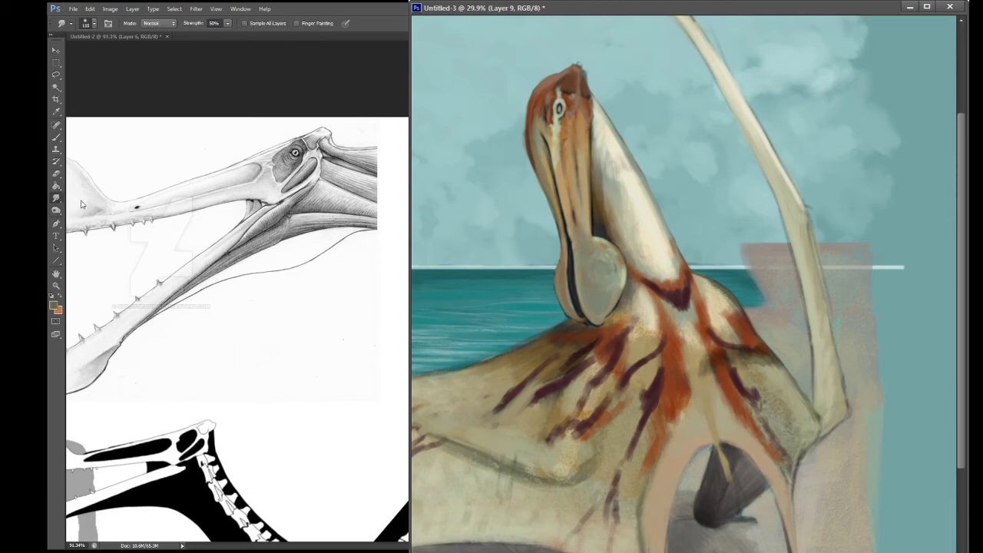
pyautogui.click(81, 201)
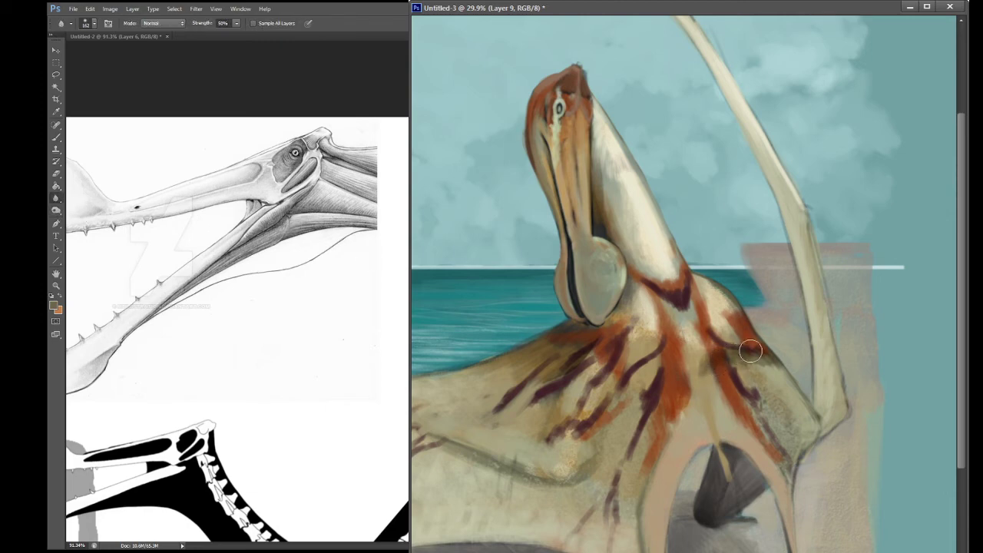
pyautogui.moveTo(751, 350)
pyautogui.mouseDown()
pyautogui.moveTo(703, 369)
pyautogui.moveTo(748, 365)
pyautogui.moveTo(777, 379)
pyautogui.moveTo(765, 363)
pyautogui.moveTo(726, 370)
pyautogui.moveTo(799, 371)
pyautogui.moveTo(678, 378)
pyautogui.moveTo(682, 388)
pyautogui.moveTo(720, 376)
pyautogui.moveTo(753, 398)
pyautogui.moveTo(768, 393)
pyautogui.moveTo(751, 364)
pyautogui.mouseUp()
pyautogui.press('e')
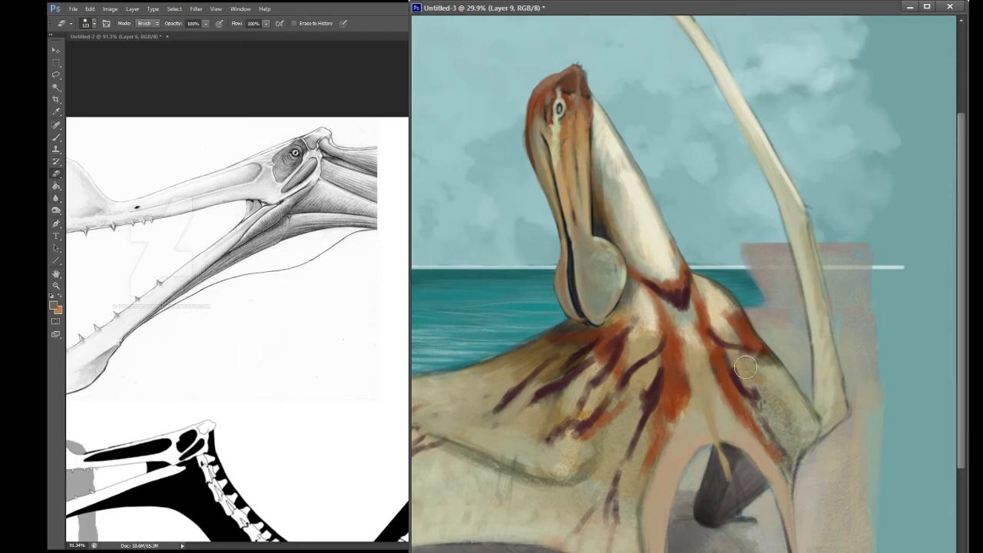
pyautogui.press('h')
pyautogui.moveTo(742, 325); pyautogui.dragTo(746, 417)
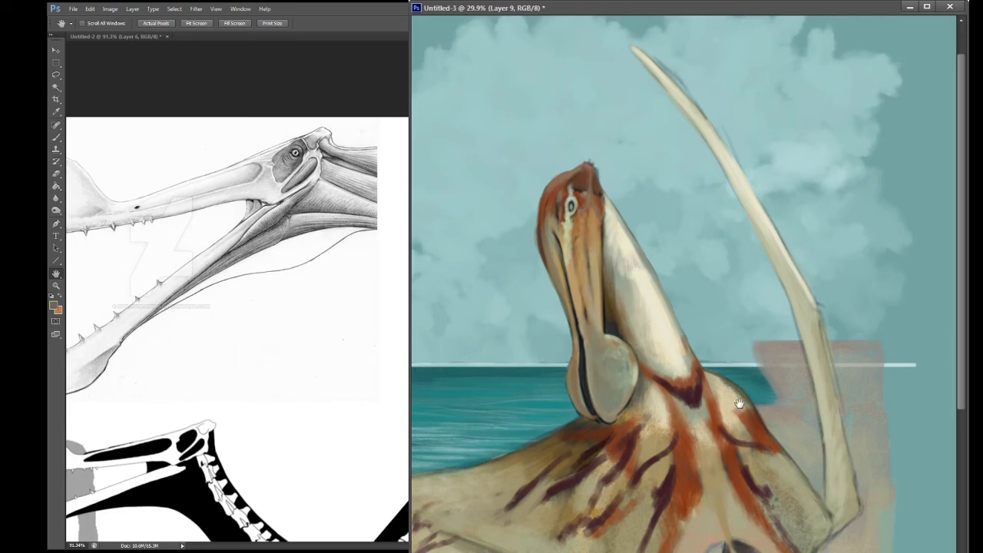
pyautogui.moveTo(757, 401); pyautogui.dragTo(746, 341)
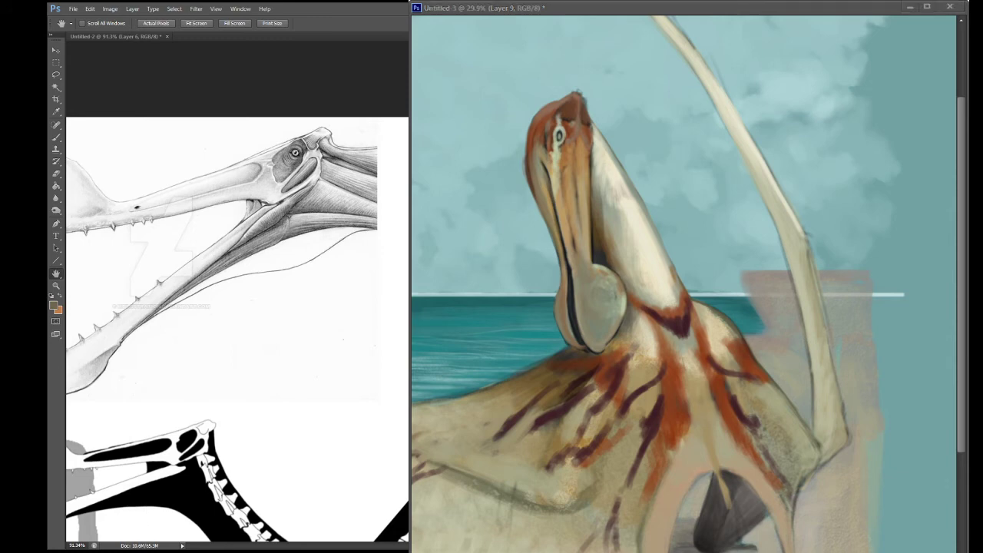
pyautogui.click(155, 502)
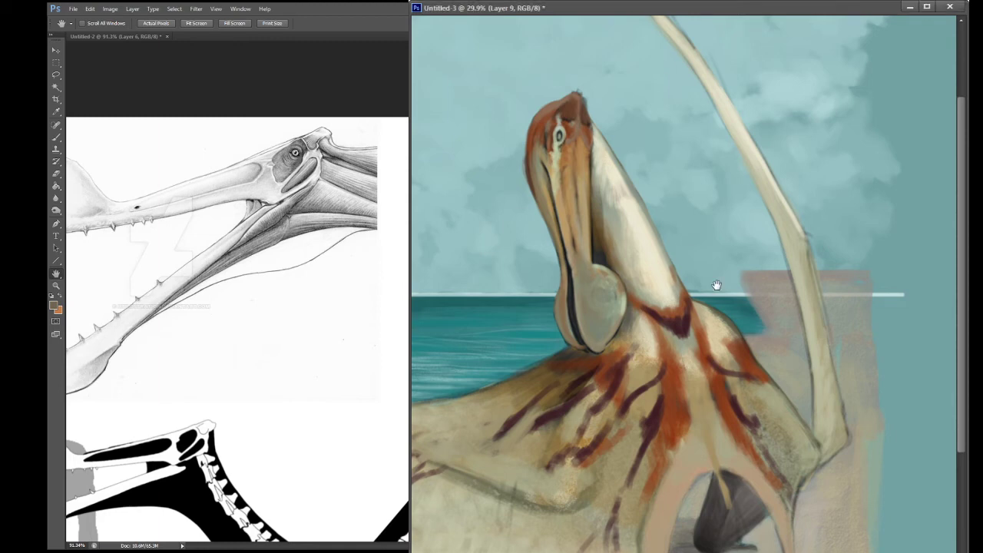
# Step: Try a short olive shadow stroke across the pale patch on top of the far shoulder
pyautogui.moveTo(686, 358)
pyautogui.mouseDown()
pyautogui.moveTo(669, 317)
pyautogui.moveTo(668, 401)
pyautogui.moveTo(669, 357)
pyautogui.mouseUp()
pyautogui.press('b')
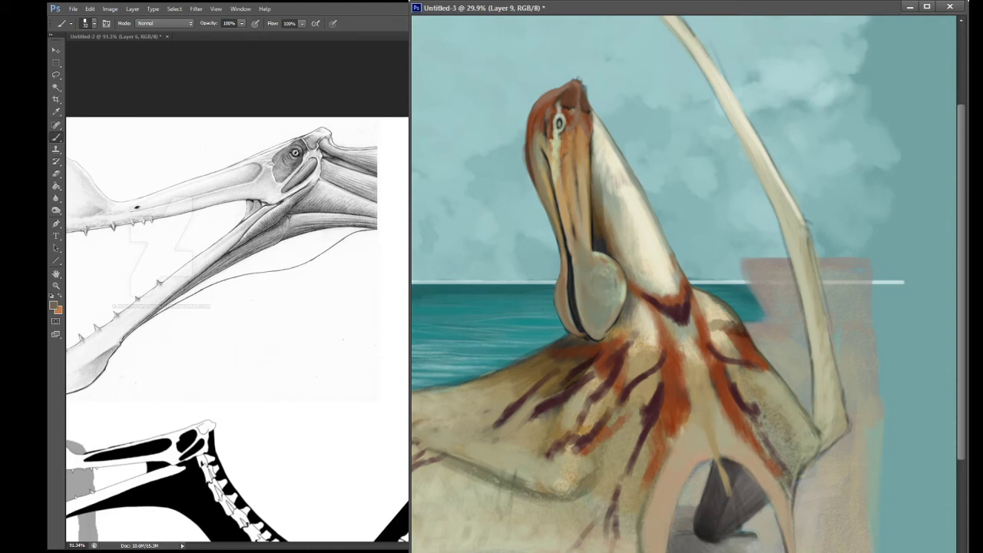
pyautogui.moveTo(720, 319); pyautogui.dragTo(705, 330)
pyautogui.press('space')
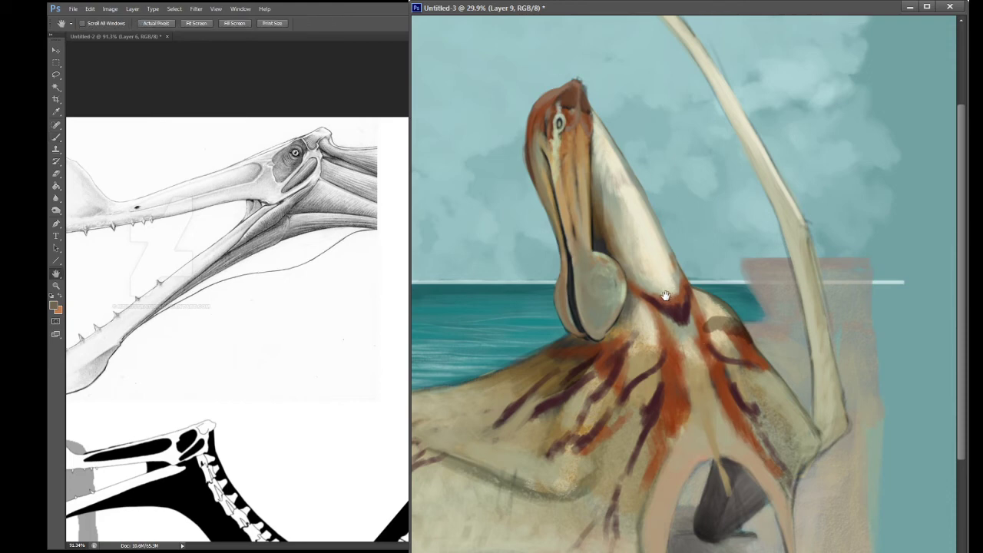
pyautogui.moveTo(667, 298)
pyautogui.mouseDown()
pyautogui.moveTo(728, 318)
pyautogui.moveTo(683, 203)
pyautogui.mouseUp()
pyautogui.moveTo(693, 253); pyautogui.dragTo(707, 412)
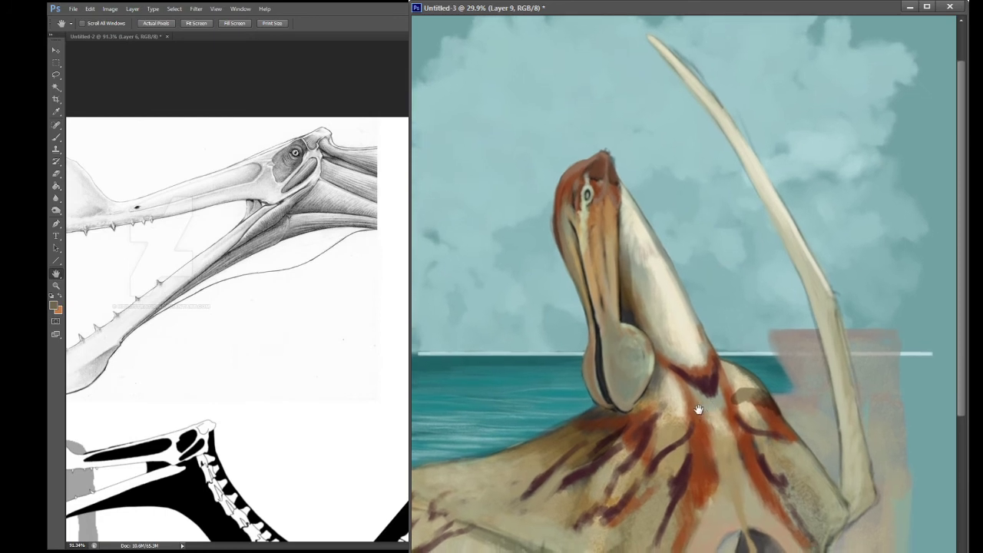
pyautogui.press('space')
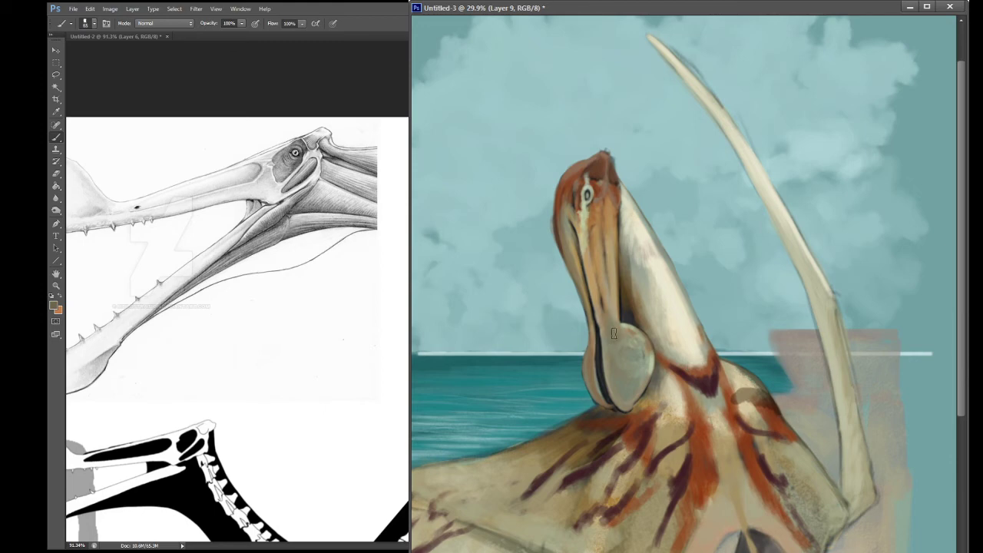
# Step: Try olive shading over the whole rounded beak crest, and erase it
pyautogui.moveTo(614, 332)
pyautogui.mouseDown()
pyautogui.moveTo(613, 397)
pyautogui.moveTo(632, 342)
pyautogui.moveTo(644, 370)
pyautogui.mouseUp()
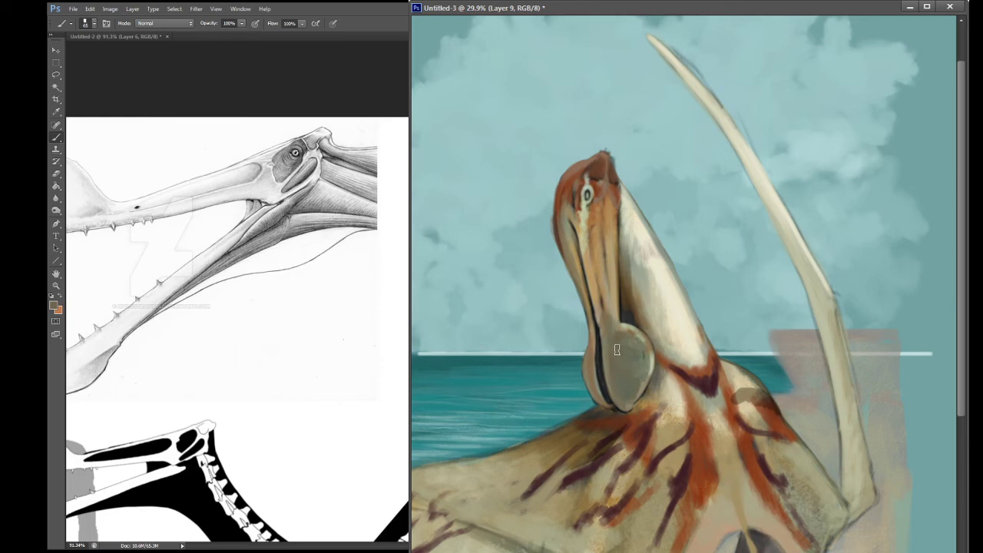
pyautogui.press('e')
pyautogui.moveTo(617, 349)
pyautogui.mouseDown()
pyautogui.moveTo(607, 338)
pyautogui.moveTo(622, 421)
pyautogui.moveTo(643, 331)
pyautogui.moveTo(622, 209)
pyautogui.moveTo(621, 296)
pyautogui.mouseUp()
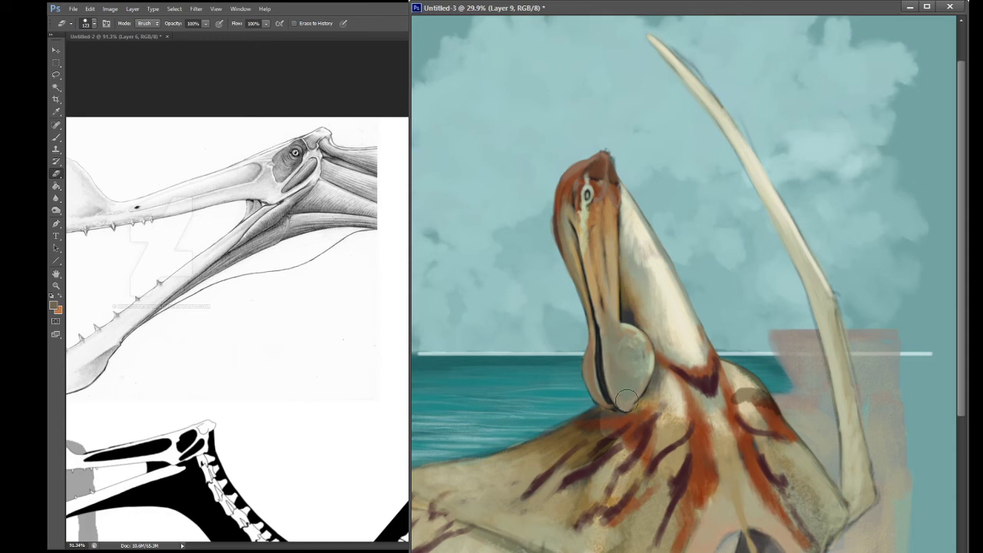
pyautogui.moveTo(626, 399)
pyautogui.mouseDown()
pyautogui.moveTo(615, 442)
pyautogui.moveTo(616, 396)
pyautogui.moveTo(621, 407)
pyautogui.moveTo(644, 336)
pyautogui.mouseUp()
# Step: Brush olive shading down the half of the rounded beak crest beside the mouth line, and trim it with the Eraser
pyautogui.press('b')
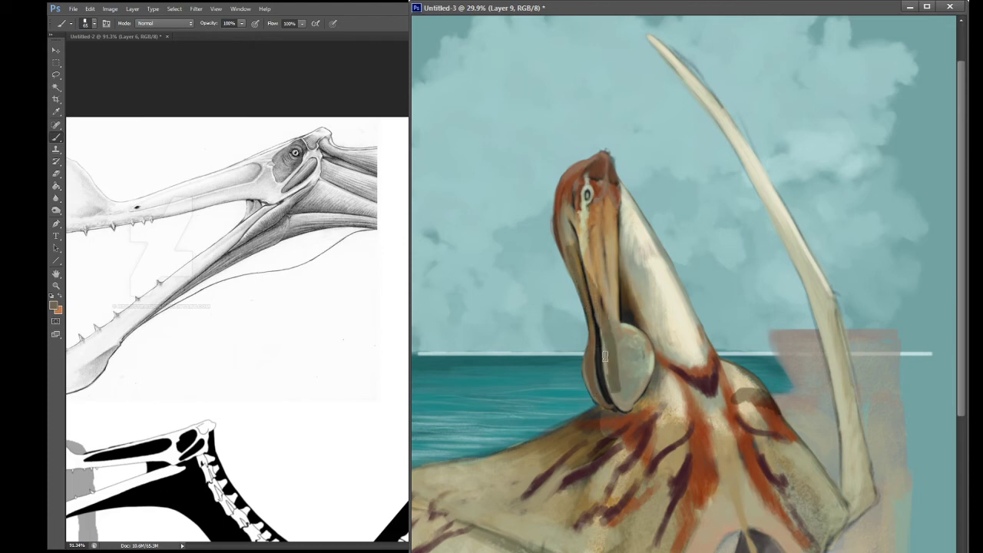
pyautogui.moveTo(628, 406)
pyautogui.mouseDown()
pyautogui.moveTo(619, 373)
pyautogui.moveTo(628, 373)
pyautogui.moveTo(623, 411)
pyautogui.mouseUp()
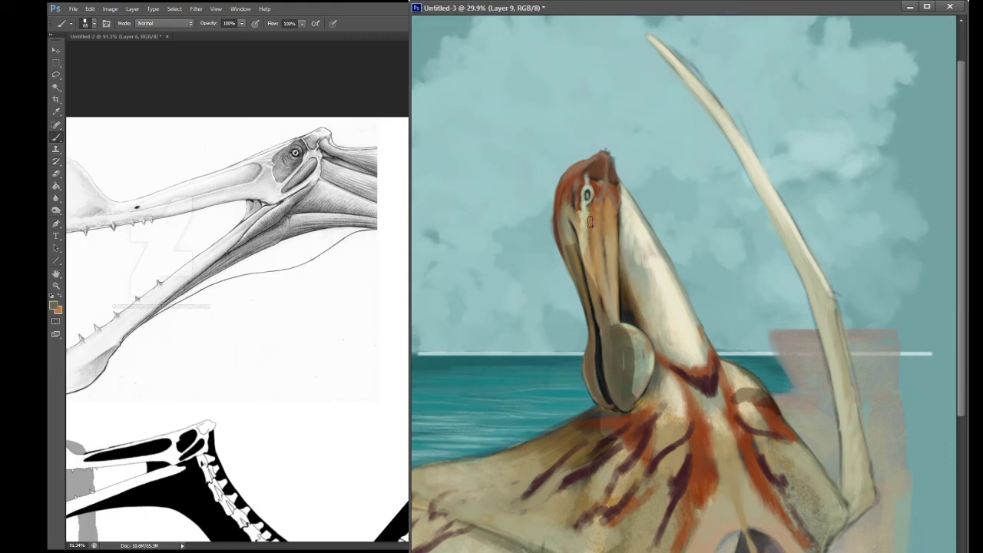
pyautogui.press('e')
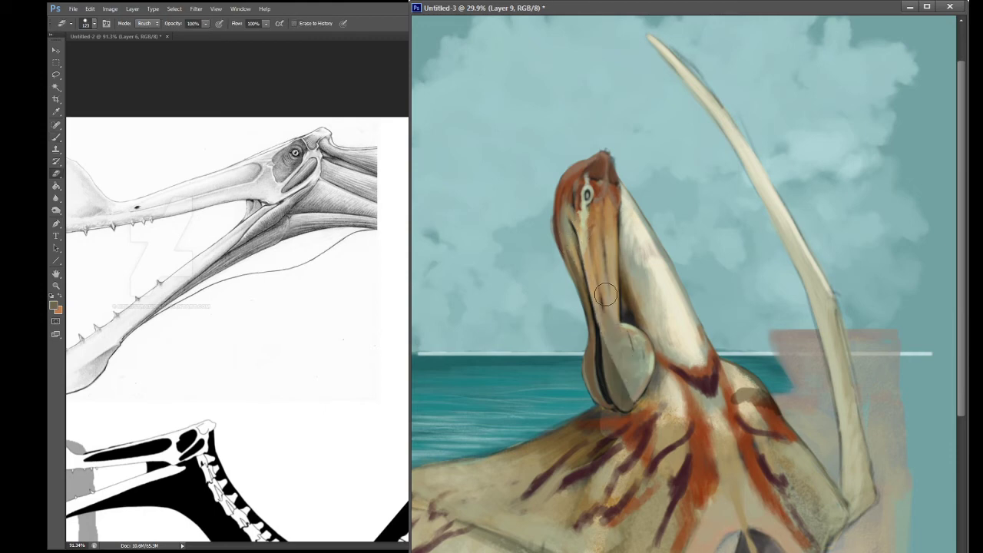
pyautogui.moveTo(623, 313)
pyautogui.mouseDown()
pyautogui.moveTo(632, 334)
pyautogui.moveTo(619, 323)
pyautogui.moveTo(618, 273)
pyautogui.mouseUp()
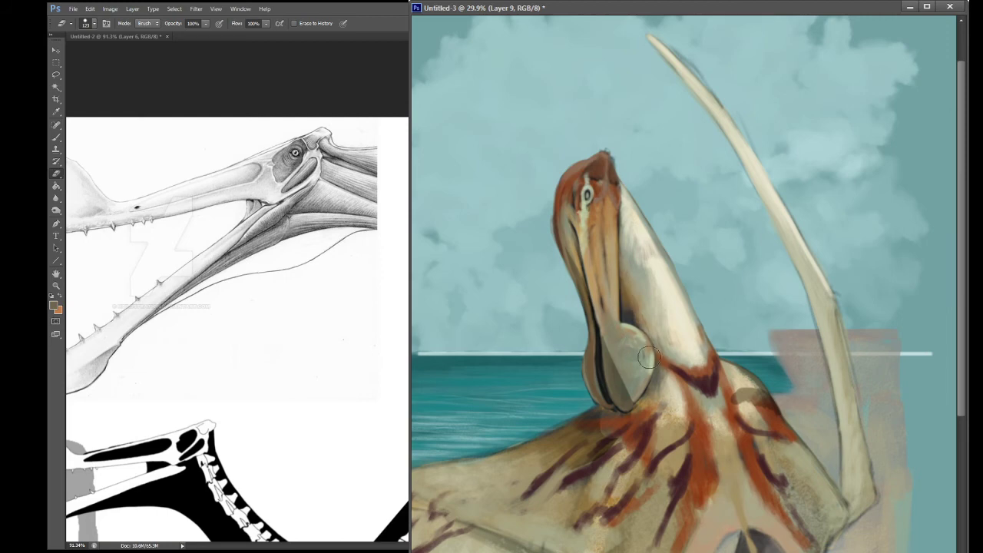
# Step: Rework the olive shading from the beak shaft down into the crest, alternating brush strokes and erasing to soften its edge
pyautogui.press('b')
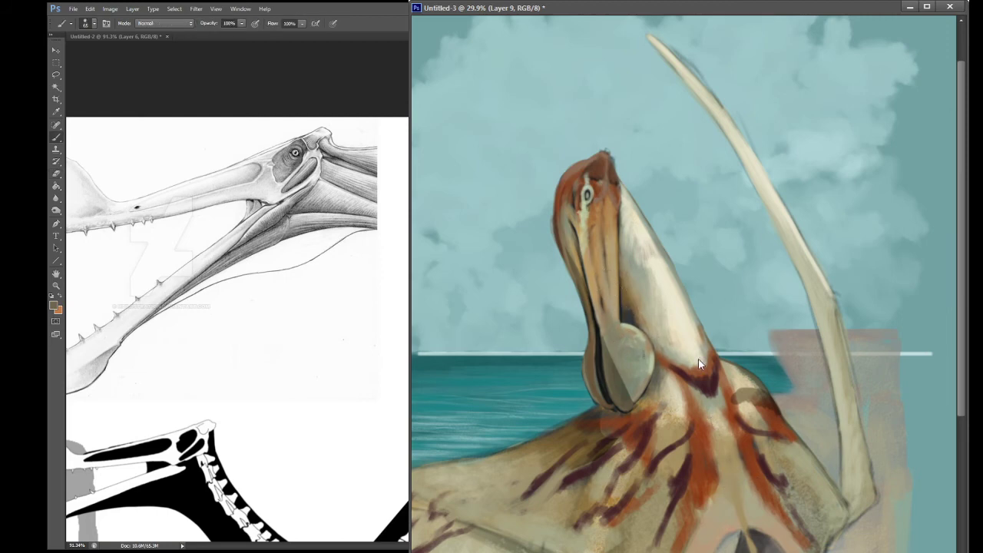
pyautogui.moveTo(617, 336); pyautogui.dragTo(619, 365)
pyautogui.moveTo(604, 311)
pyautogui.mouseDown()
pyautogui.moveTo(624, 398)
pyautogui.moveTo(627, 380)
pyautogui.mouseUp()
pyautogui.press('e')
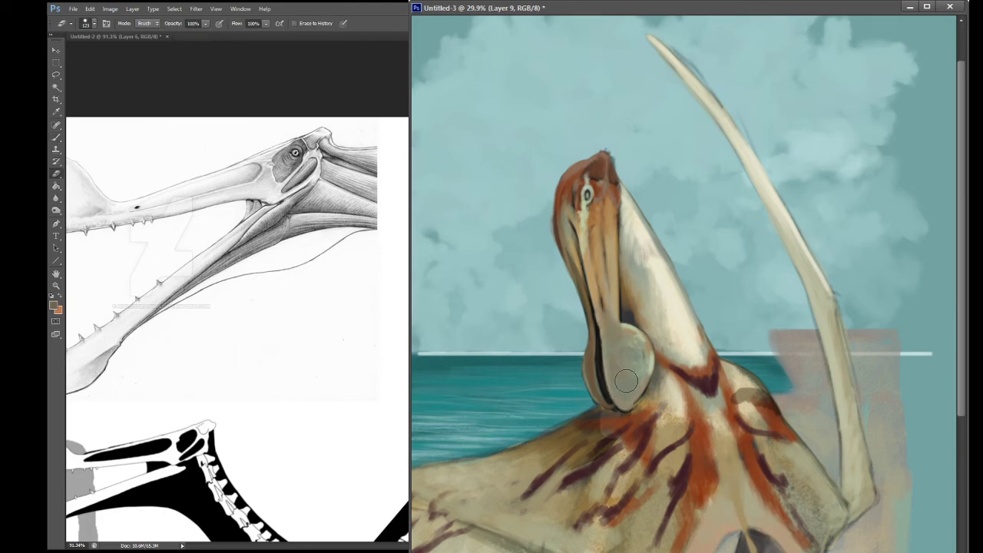
pyautogui.press('b')
pyautogui.moveTo(577, 236)
pyautogui.mouseDown()
pyautogui.moveTo(626, 368)
pyautogui.moveTo(642, 341)
pyautogui.moveTo(627, 331)
pyautogui.moveTo(628, 390)
pyautogui.moveTo(604, 355)
pyautogui.moveTo(615, 404)
pyautogui.moveTo(632, 372)
pyautogui.mouseUp()
# Step: Erase the hard olive stroke on the far shoulder and brush softer shading over the orange stripe there
pyautogui.press('e')
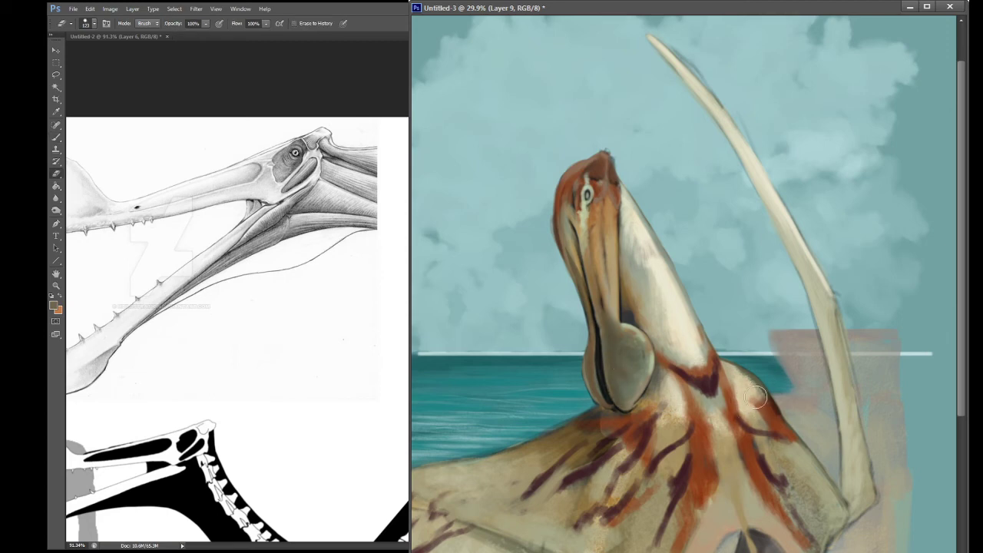
pyautogui.press('b')
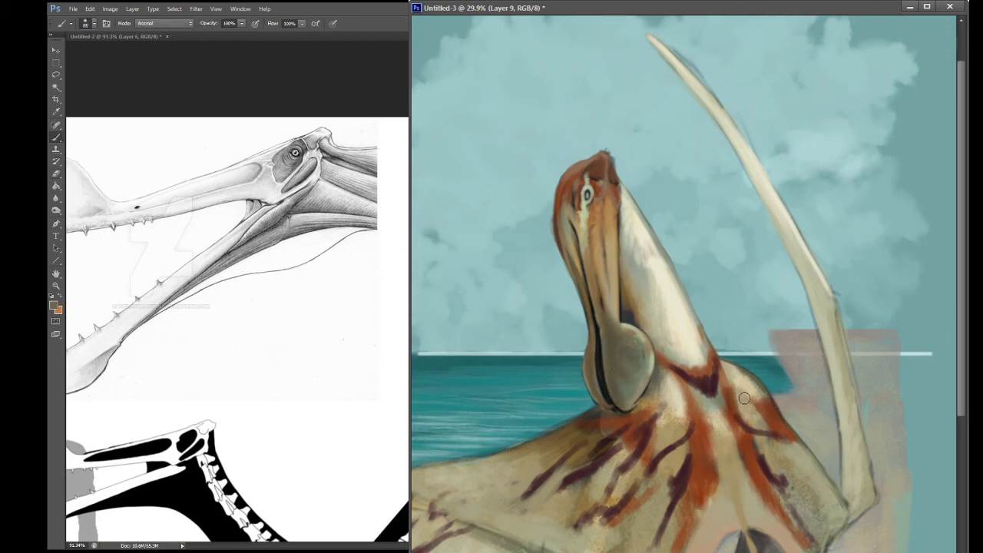
pyautogui.moveTo(706, 393)
pyautogui.mouseDown()
pyautogui.moveTo(715, 405)
pyautogui.moveTo(765, 412)
pyautogui.mouseUp()
# Step: Refine the olive shading between the near wing's dark stripes and along its upper edge below the crest, using Eraser and brush
pyautogui.press('e')
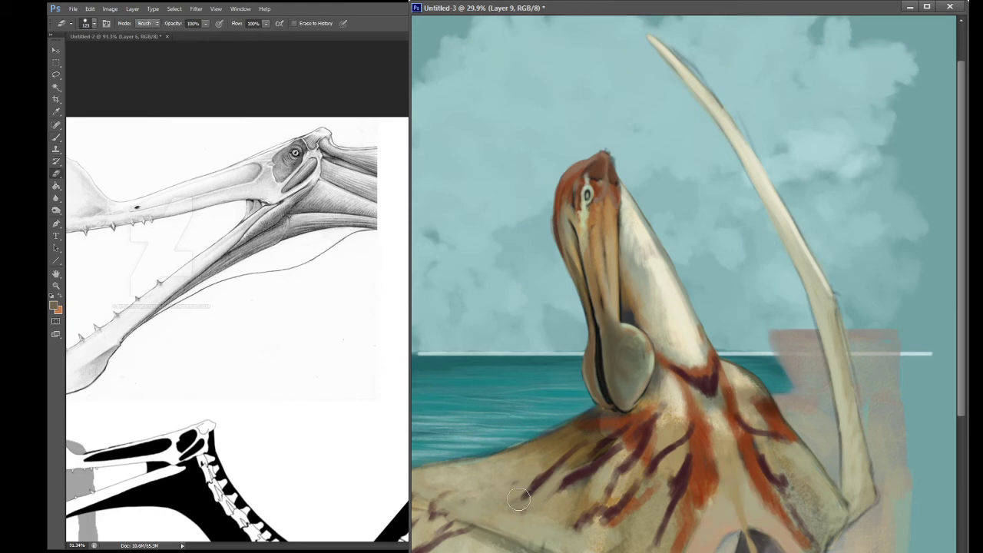
pyautogui.moveTo(595, 494)
pyautogui.mouseDown()
pyautogui.moveTo(587, 438)
pyautogui.moveTo(626, 453)
pyautogui.moveTo(605, 423)
pyautogui.moveTo(616, 432)
pyautogui.mouseUp()
pyautogui.press('b')
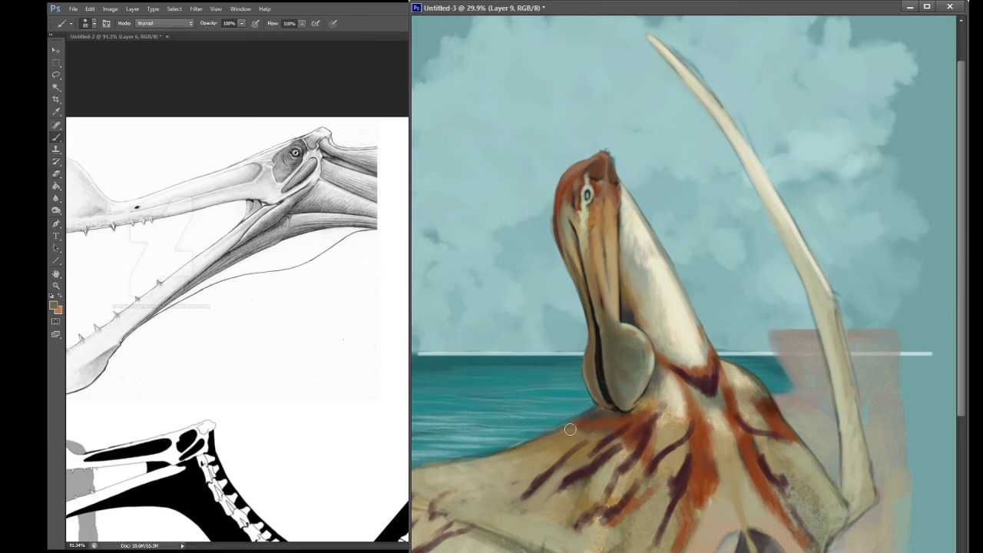
pyautogui.moveTo(542, 444)
pyautogui.mouseDown()
pyautogui.moveTo(510, 451)
pyautogui.moveTo(600, 409)
pyautogui.moveTo(533, 445)
pyautogui.moveTo(593, 412)
pyautogui.moveTo(558, 451)
pyautogui.moveTo(593, 447)
pyautogui.moveTo(625, 424)
pyautogui.moveTo(648, 377)
pyautogui.moveTo(627, 424)
pyautogui.moveTo(654, 369)
pyautogui.mouseUp()
pyautogui.moveTo(563, 444); pyautogui.dragTo(482, 470)
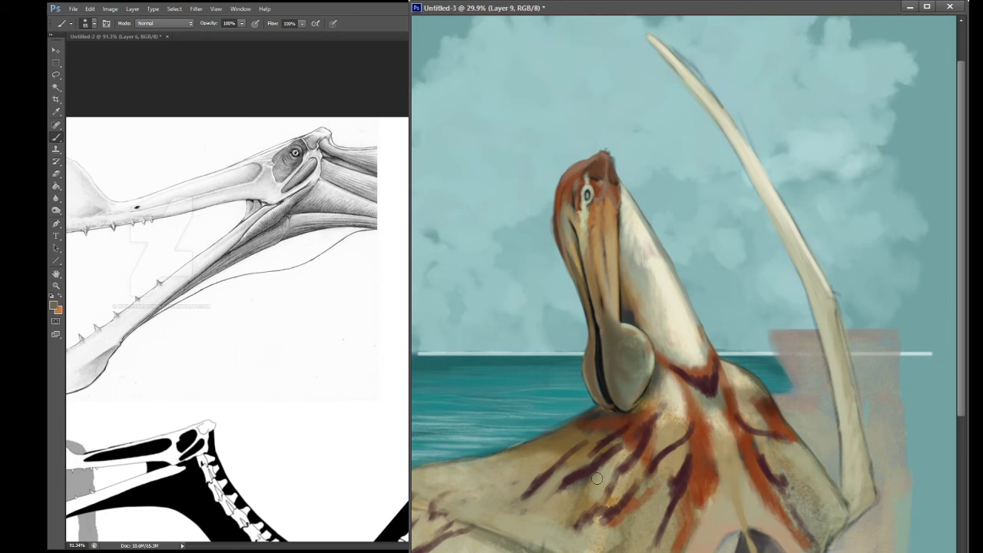
pyautogui.press('e')
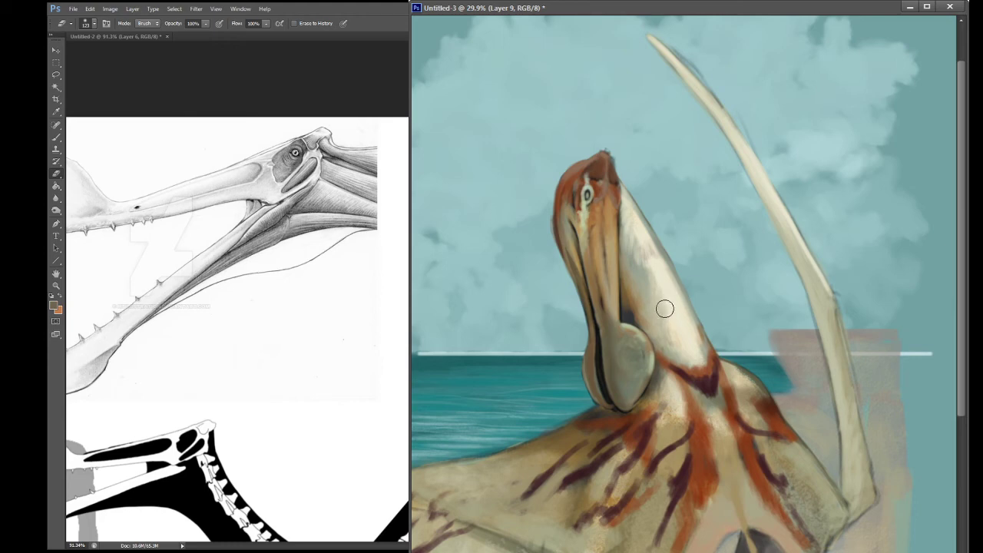
# Step: Sample a grey-brown from the neck's shaded edge and brush a shadow down the neck behind the beak to the crest
pyautogui.press('space')
pyautogui.moveTo(656, 331)
pyautogui.mouseDown()
pyautogui.moveTo(656, 281)
pyautogui.moveTo(660, 332)
pyautogui.mouseUp()
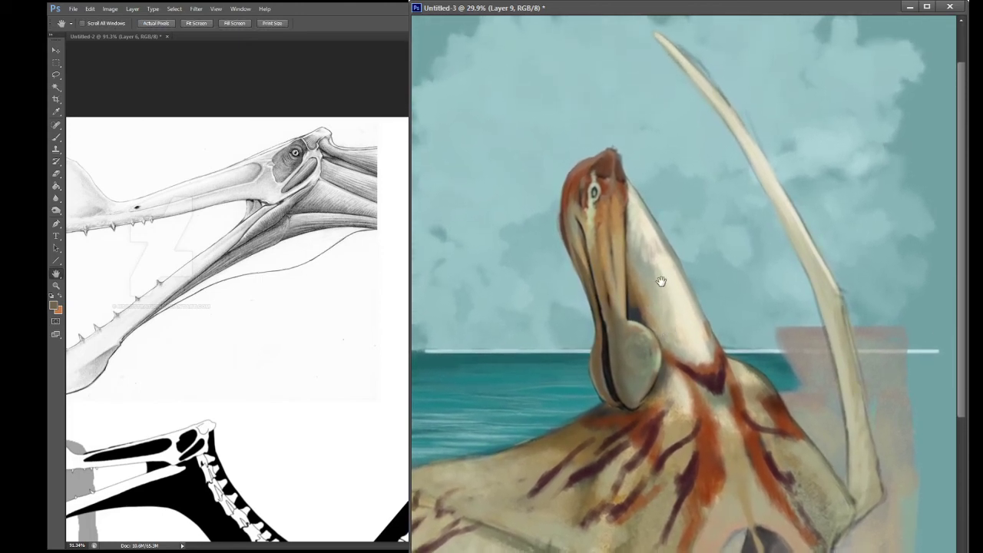
pyautogui.press('alt')
pyautogui.click(630, 219)
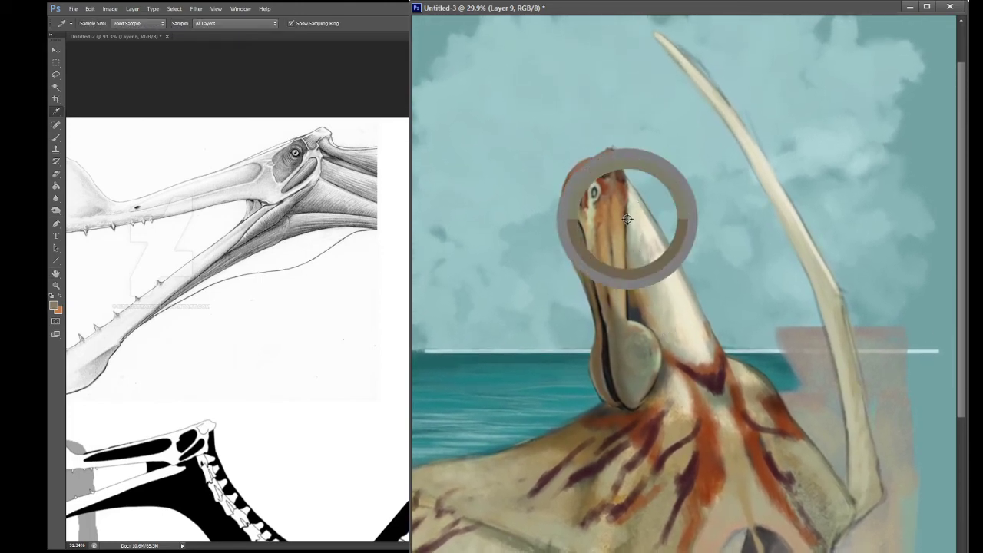
pyautogui.moveTo(631, 218)
pyautogui.mouseDown()
pyautogui.moveTo(634, 250)
pyautogui.moveTo(632, 203)
pyautogui.moveTo(633, 274)
pyautogui.moveTo(635, 227)
pyautogui.moveTo(643, 275)
pyautogui.mouseUp()
pyautogui.moveTo(641, 240); pyautogui.dragTo(653, 325)
pyautogui.moveTo(652, 286); pyautogui.dragTo(675, 351)
pyautogui.moveTo(649, 318); pyautogui.dragTo(676, 362)
pyautogui.moveTo(651, 287)
pyautogui.mouseDown()
pyautogui.moveTo(694, 377)
pyautogui.moveTo(677, 380)
pyautogui.moveTo(654, 411)
pyautogui.moveTo(633, 265)
pyautogui.moveTo(651, 319)
pyautogui.moveTo(665, 322)
pyautogui.mouseUp()
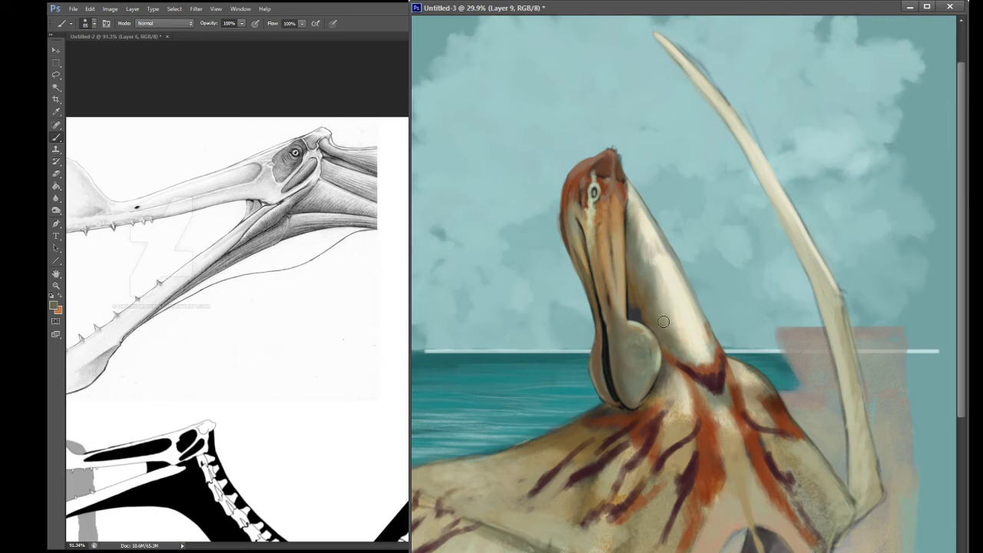
pyautogui.moveTo(655, 280); pyautogui.dragTo(648, 329)
# Step: Examine the painted neck and shoulders against the neck and spine of the skeletal reference
pyautogui.press('space')
pyautogui.moveTo(658, 287)
pyautogui.mouseDown()
pyautogui.moveTo(623, 251)
pyautogui.moveTo(634, 161)
pyautogui.moveTo(655, 198)
pyautogui.moveTo(665, 305)
pyautogui.mouseUp()
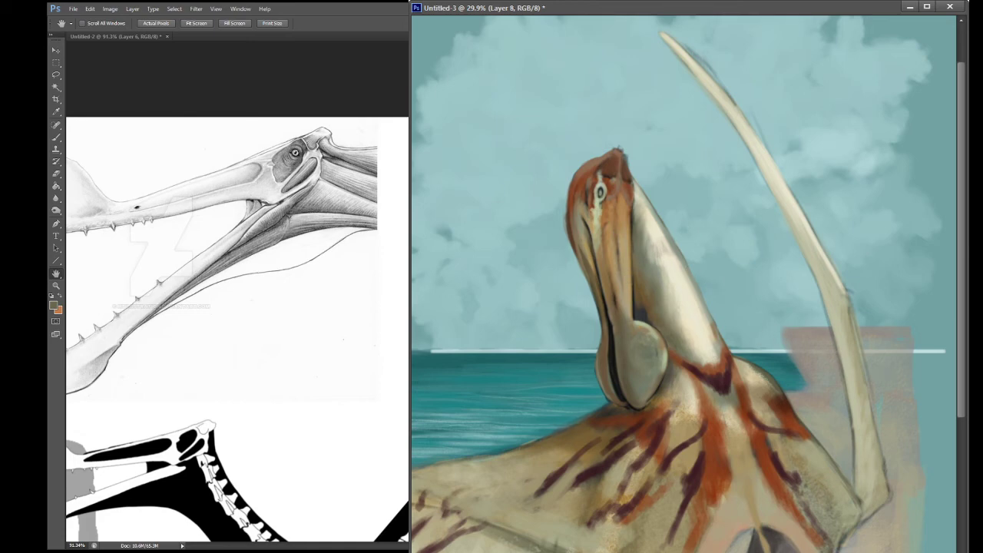
pyautogui.moveTo(689, 332)
pyautogui.mouseDown()
pyautogui.moveTo(674, 344)
pyautogui.moveTo(682, 336)
pyautogui.mouseUp()
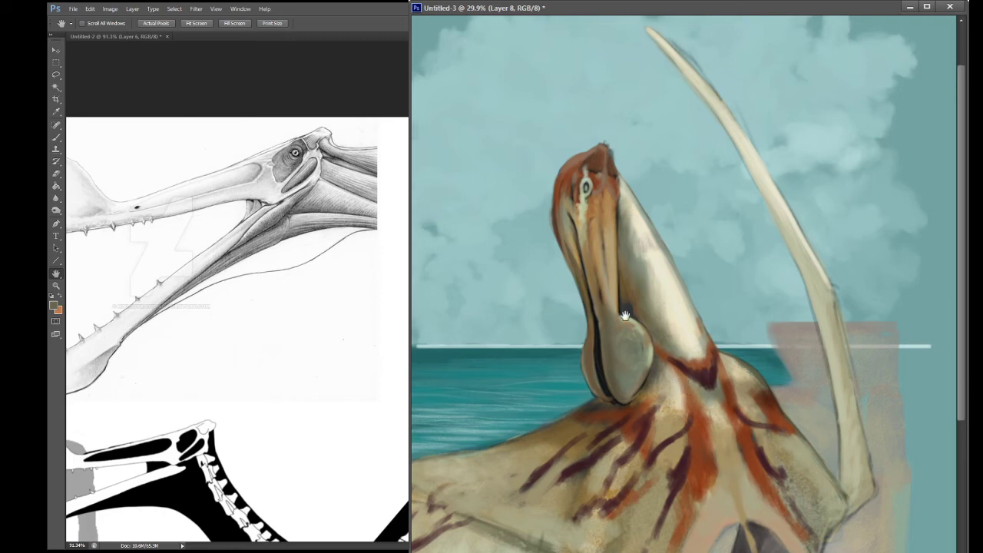
pyautogui.moveTo(666, 412)
pyautogui.mouseDown()
pyautogui.moveTo(706, 308)
pyautogui.moveTo(711, 370)
pyautogui.moveTo(685, 391)
pyautogui.mouseUp()
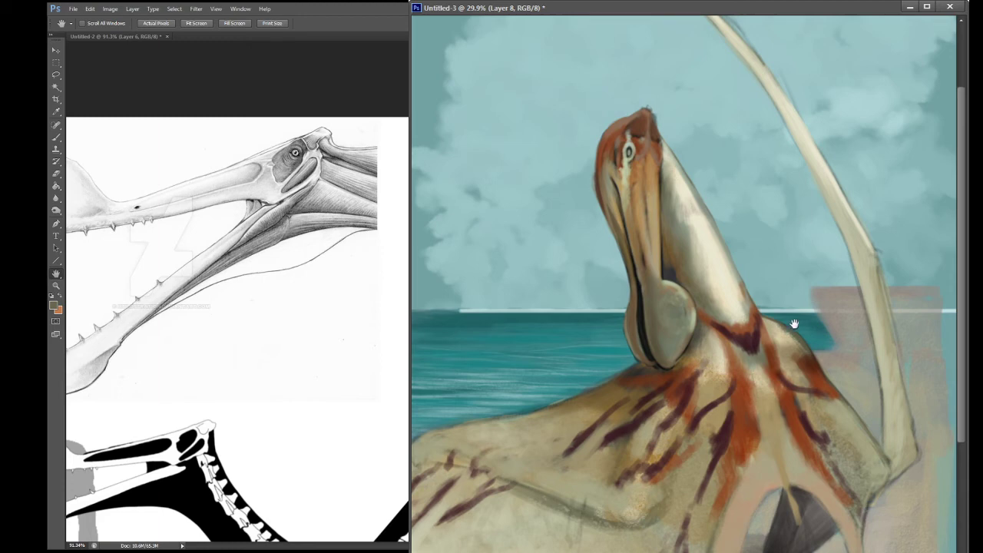
pyautogui.moveTo(759, 391)
pyautogui.mouseDown()
pyautogui.moveTo(688, 288)
pyautogui.moveTo(708, 341)
pyautogui.moveTo(703, 307)
pyautogui.mouseUp()
pyautogui.moveTo(299, 437)
pyautogui.mouseDown()
pyautogui.moveTo(287, 439)
pyautogui.moveTo(278, 314)
pyautogui.moveTo(266, 331)
pyautogui.mouseUp()
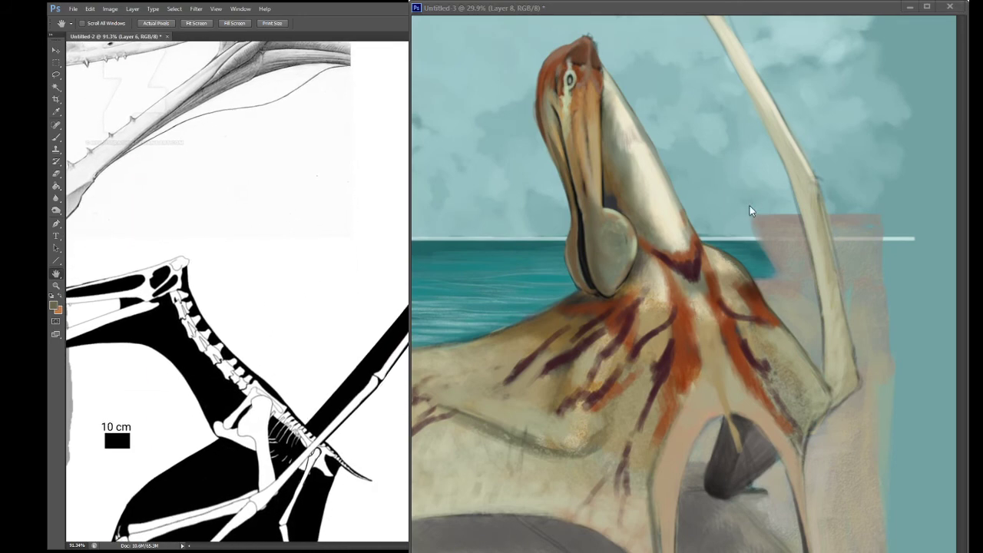
pyautogui.click(719, 275)
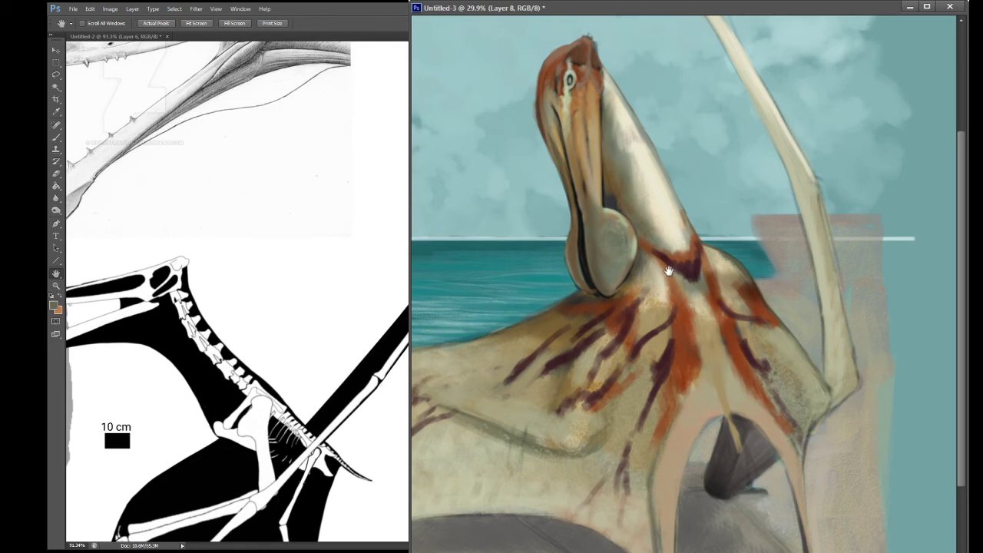
pyautogui.moveTo(654, 265)
pyautogui.mouseDown()
pyautogui.moveTo(679, 323)
pyautogui.moveTo(679, 371)
pyautogui.mouseUp()
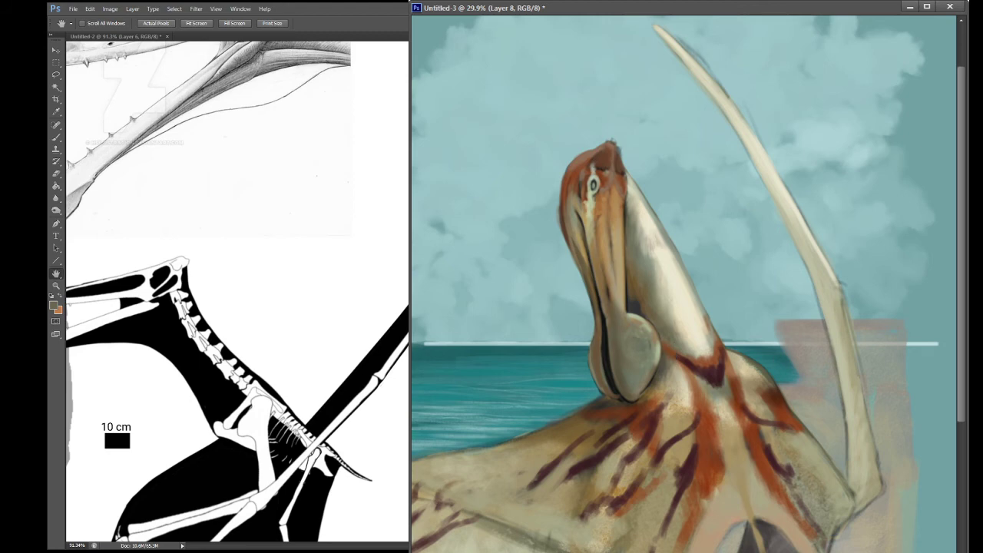
# Step: Erase the neck's outer edge into a slimmer concave curve, and repaint the remaining neck with pale cream strokes
pyautogui.click(56, 174)
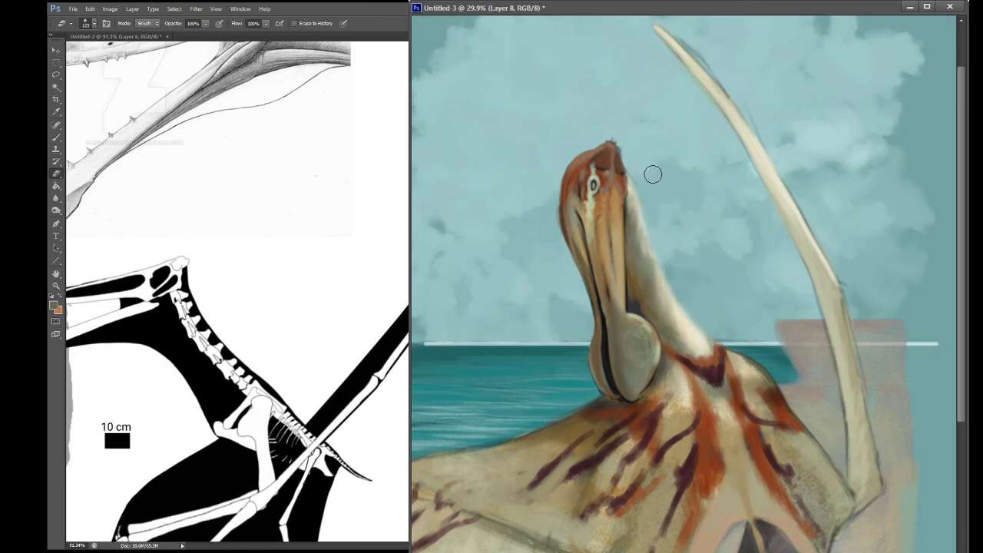
pyautogui.press('b')
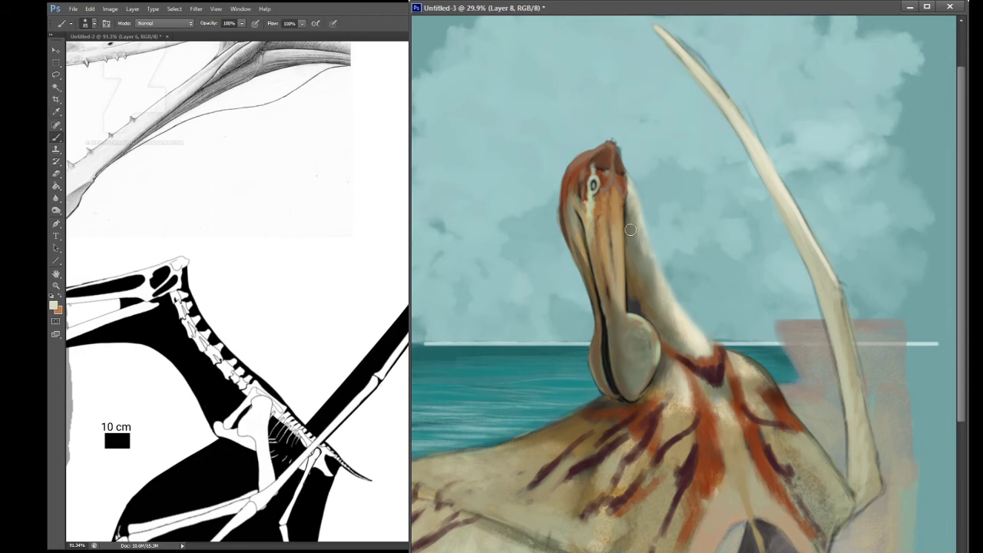
pyautogui.moveTo(631, 206)
pyautogui.mouseDown()
pyautogui.moveTo(641, 260)
pyautogui.moveTo(669, 300)
pyautogui.mouseUp()
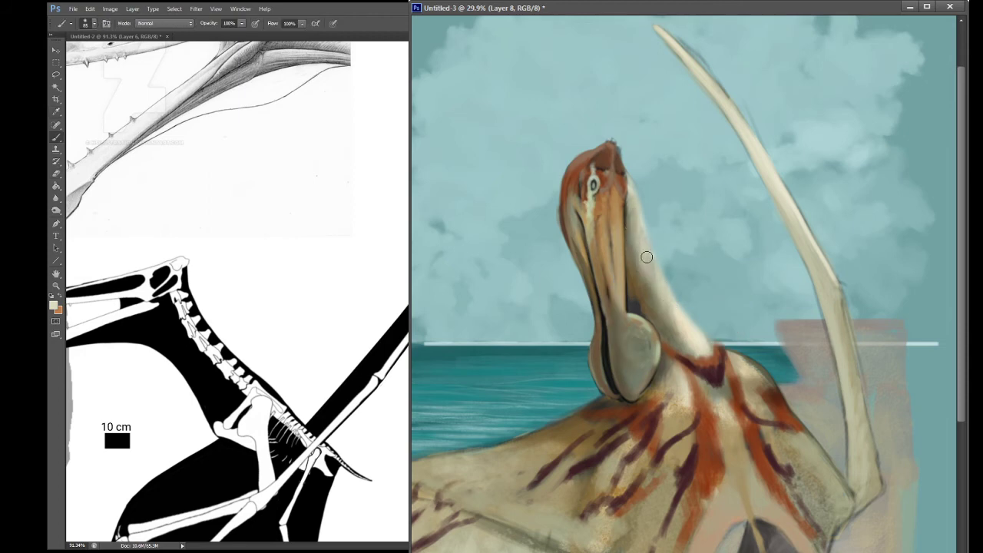
pyautogui.moveTo(639, 222)
pyautogui.mouseDown()
pyautogui.moveTo(665, 297)
pyautogui.moveTo(658, 287)
pyautogui.mouseUp()
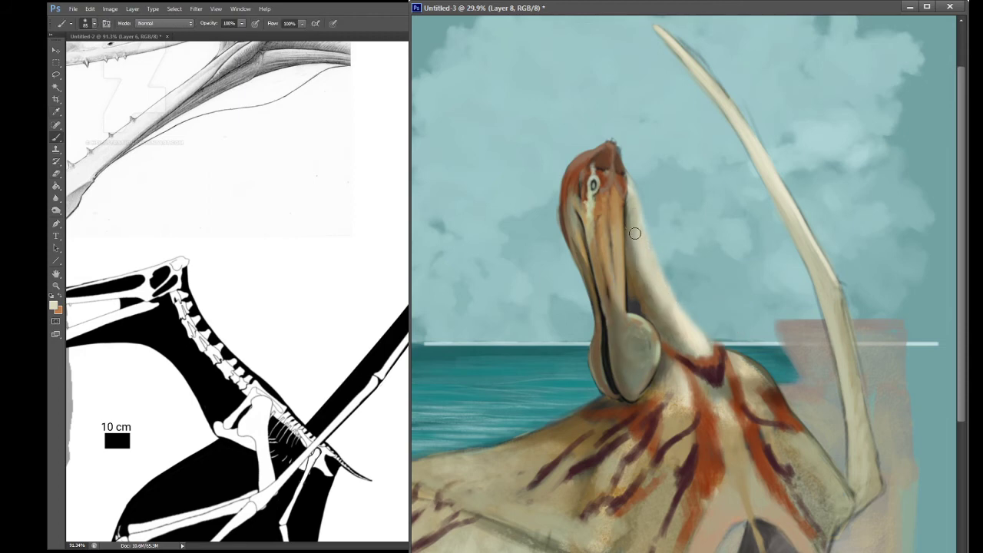
pyautogui.moveTo(635, 234)
pyautogui.mouseDown()
pyautogui.moveTo(681, 333)
pyautogui.moveTo(640, 270)
pyautogui.moveTo(682, 340)
pyautogui.mouseUp()
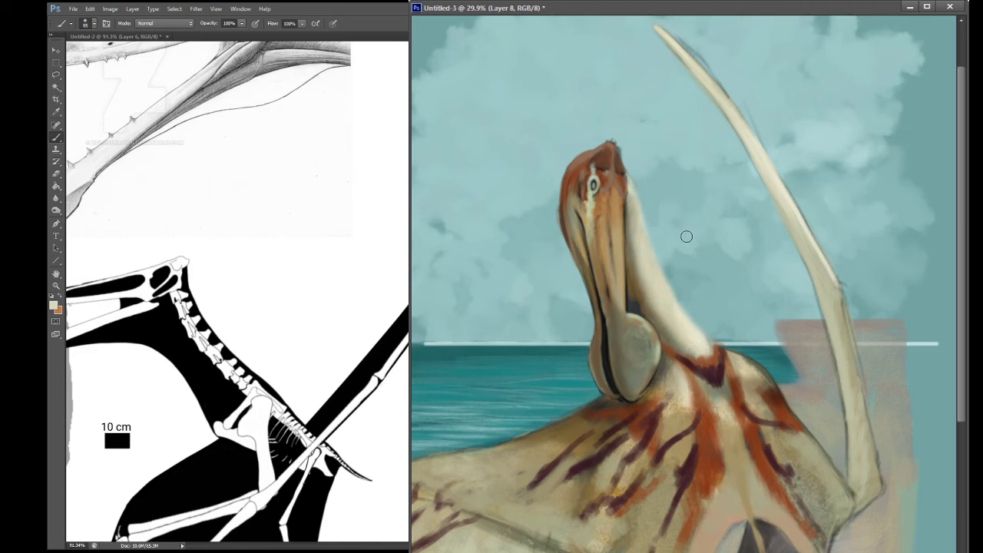
# Step: Select the head, beak and rounded crest with the Lasso, following their edge along the neck
pyautogui.click(56, 74)
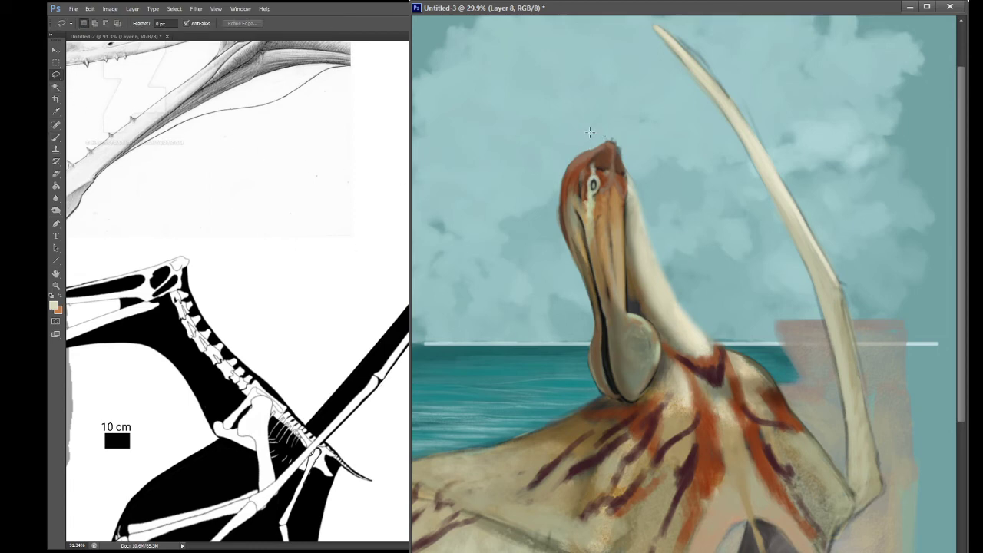
pyautogui.moveTo(590, 132)
pyautogui.mouseDown()
pyautogui.moveTo(537, 185)
pyautogui.moveTo(538, 247)
pyautogui.moveTo(558, 354)
pyautogui.moveTo(590, 388)
pyautogui.moveTo(630, 402)
pyautogui.moveTo(658, 367)
pyautogui.moveTo(662, 338)
pyautogui.moveTo(648, 317)
pyautogui.moveTo(626, 310)
pyautogui.moveTo(628, 202)
pyautogui.mouseUp()
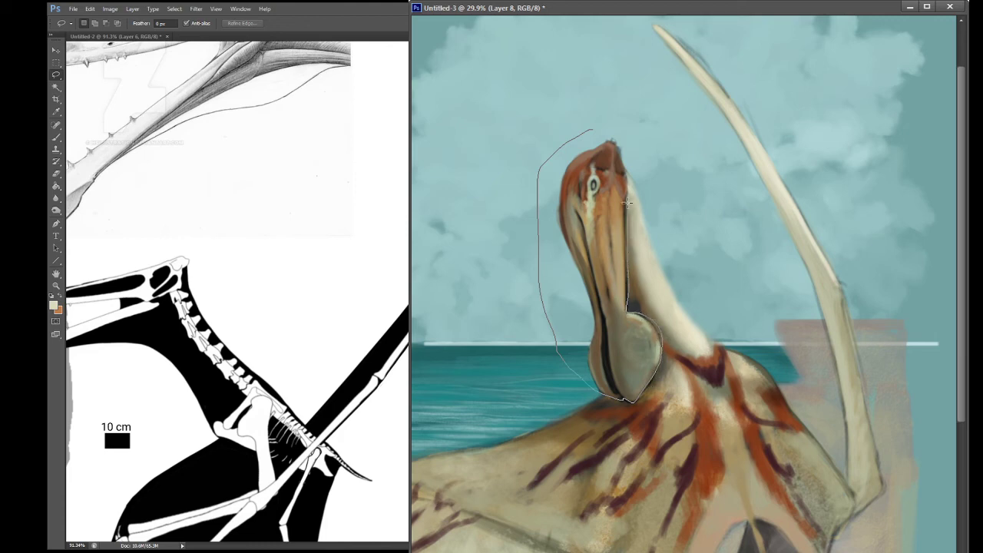
pyautogui.moveTo(628, 167)
pyautogui.mouseDown()
pyautogui.moveTo(628, 139)
pyautogui.moveTo(611, 118)
pyautogui.mouseUp()
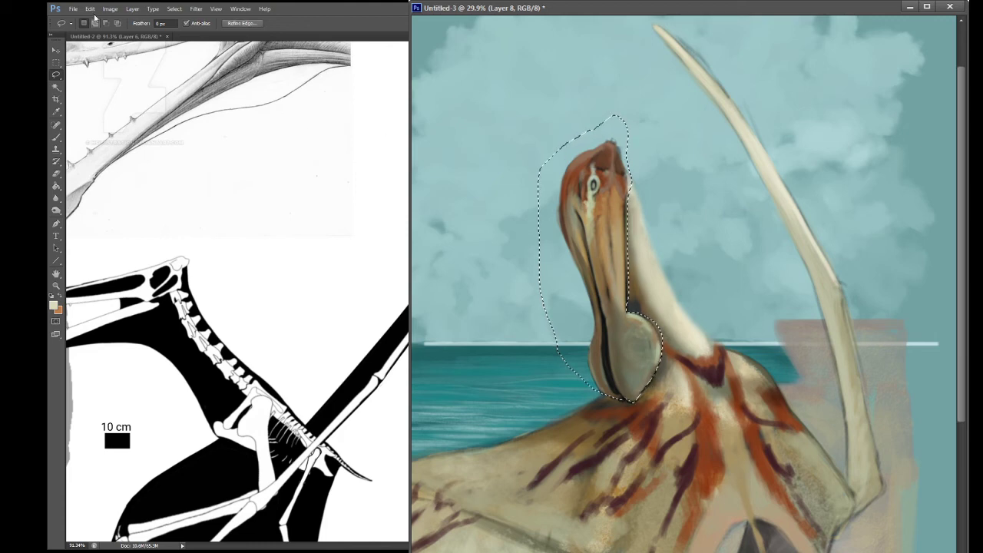
# Step: Cut the selected head, beak and crest onto a separate layer, and place them beside the neck with a gap between
pyautogui.hotkey('ctrl', 'x')
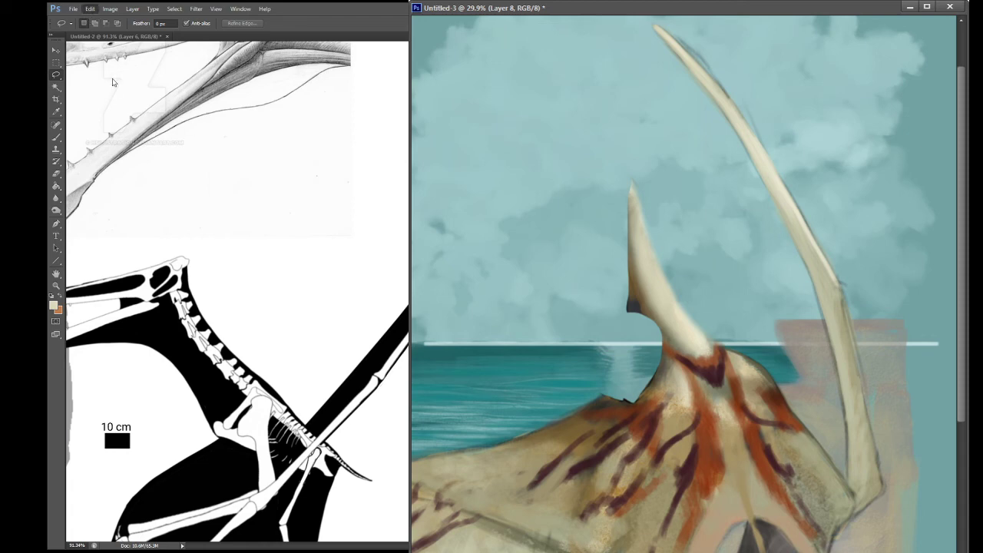
pyautogui.hotkey('ctrl', 'v')
pyautogui.press('v')
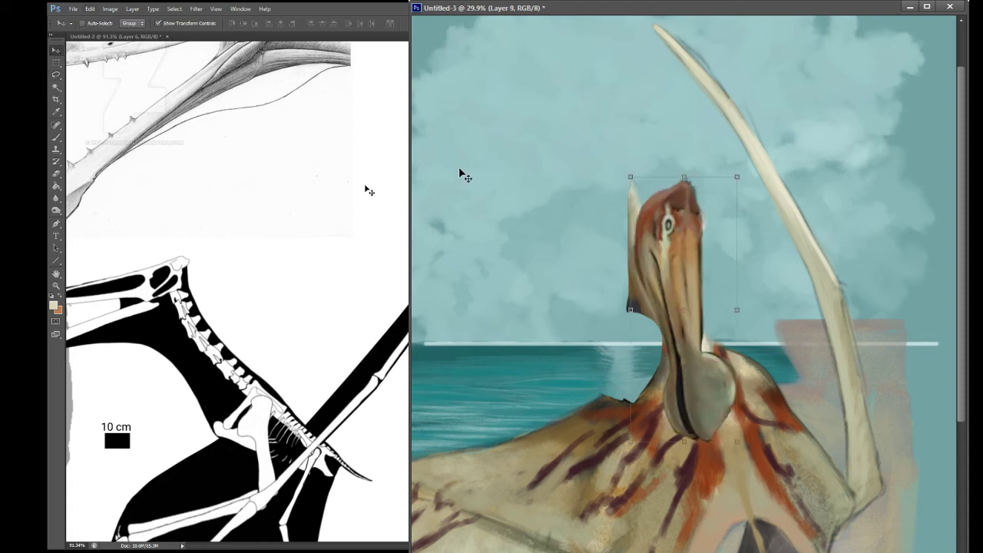
pyautogui.moveTo(680, 233); pyautogui.dragTo(586, 231)
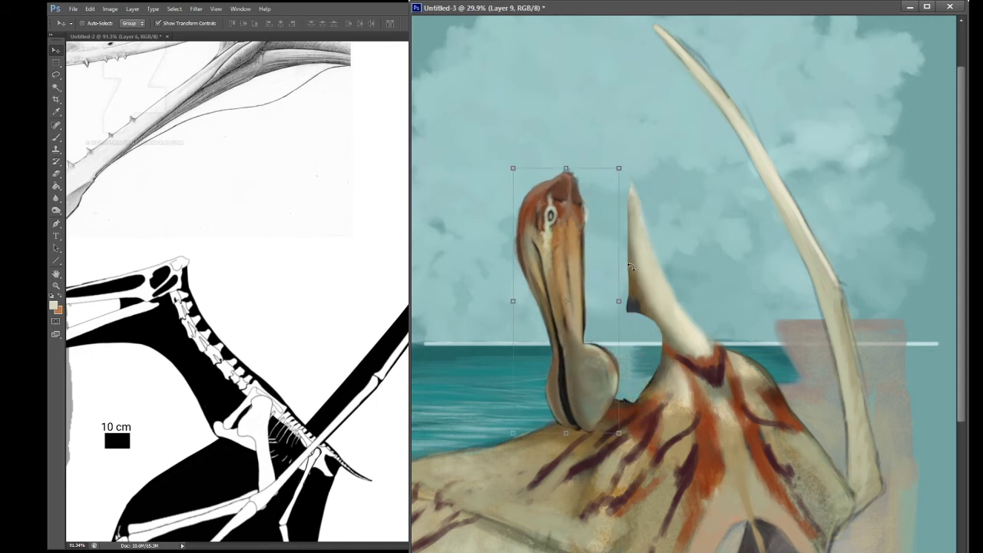
pyautogui.moveTo(577, 245); pyautogui.dragTo(585, 244)
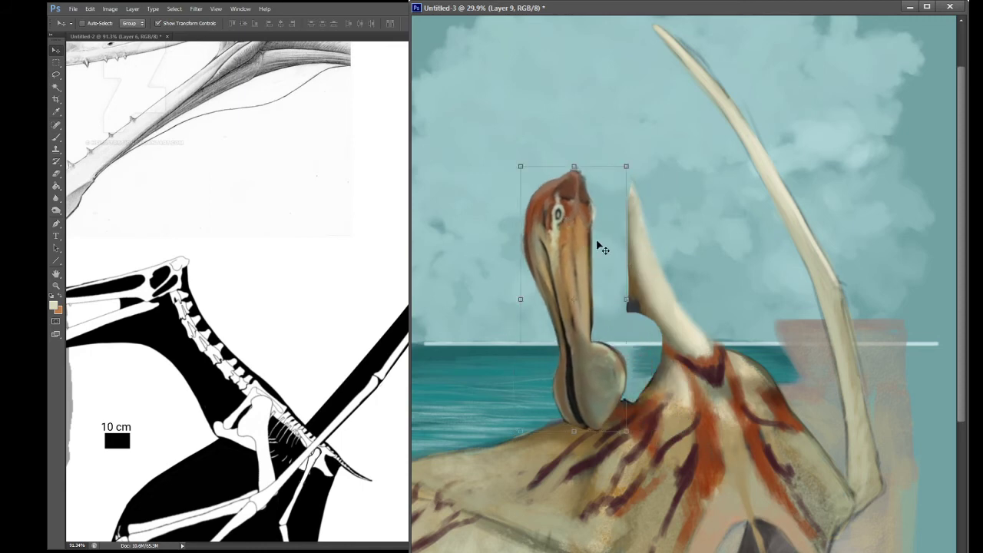
pyautogui.click(56, 62)
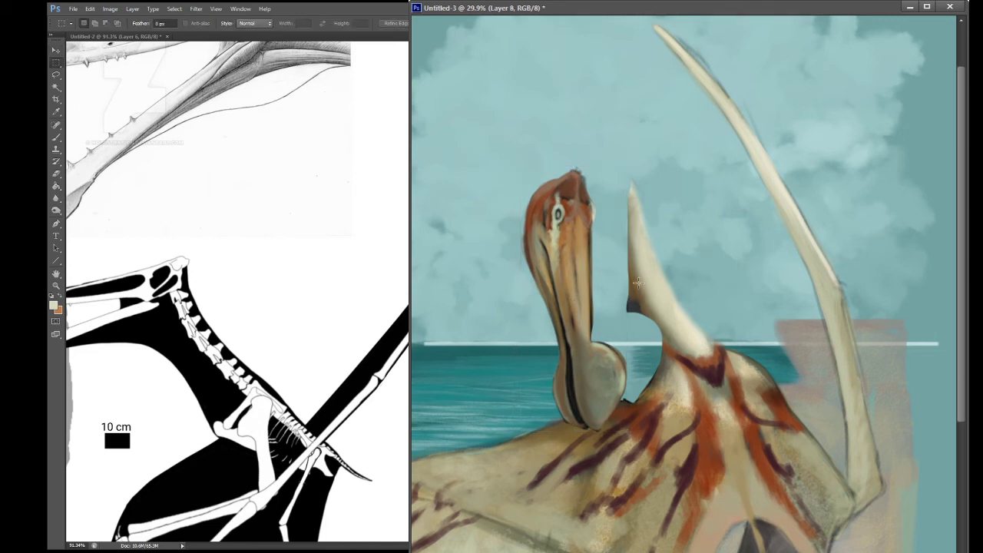
# Step: Sample dark grey from the neck's cut edge and brush a diagonal guideline for the new neck's underside behind the beak
pyautogui.press('i')
pyautogui.click(632, 307)
pyautogui.press('b')
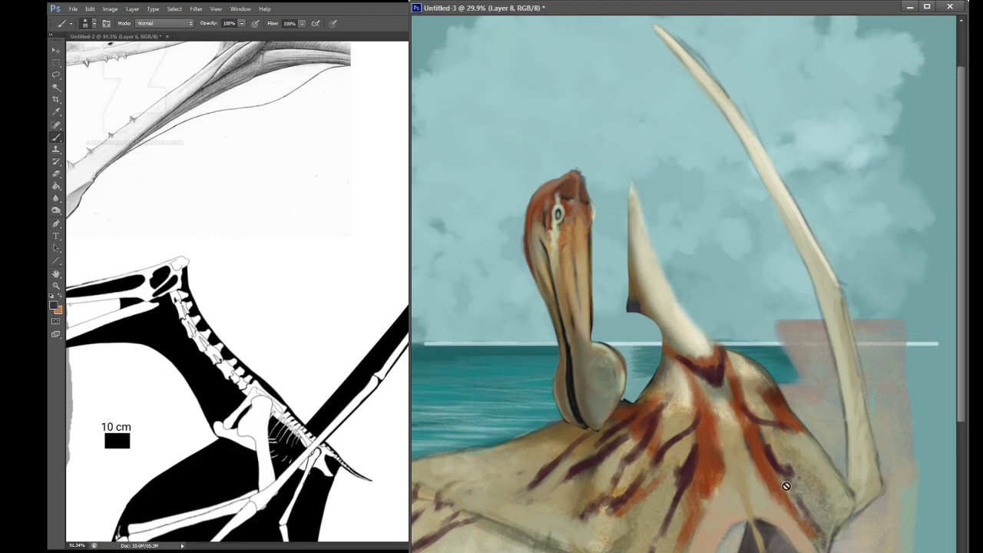
pyautogui.press(']')
pyautogui.press(']')
pyautogui.press(']')
pyautogui.press(']')
pyautogui.press(']')
pyautogui.click(721, 479)
pyautogui.press('[')
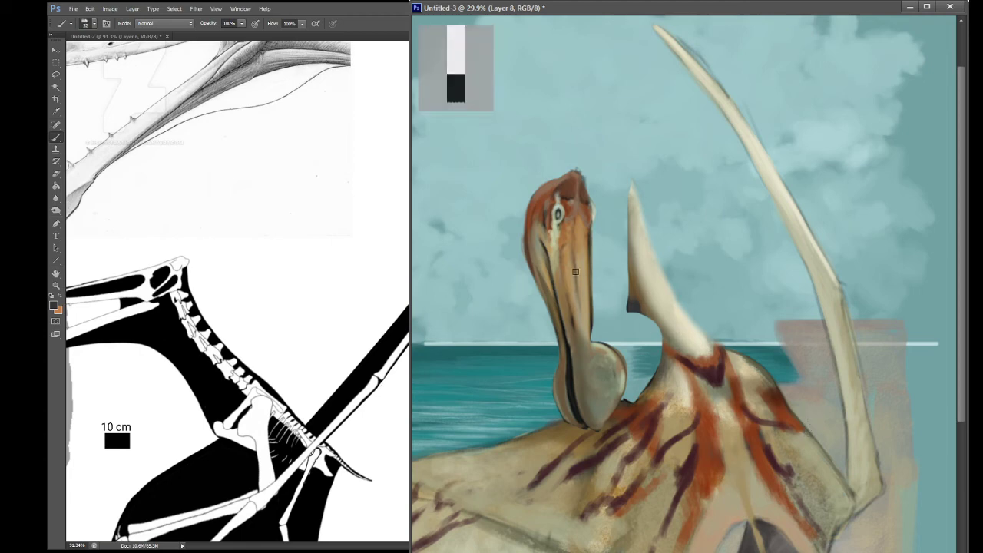
pyautogui.moveTo(599, 292)
pyautogui.mouseDown()
pyautogui.moveTo(622, 338)
pyautogui.moveTo(643, 357)
pyautogui.moveTo(641, 348)
pyautogui.moveTo(642, 361)
pyautogui.moveTo(620, 331)
pyautogui.moveTo(644, 372)
pyautogui.moveTo(618, 332)
pyautogui.mouseUp()
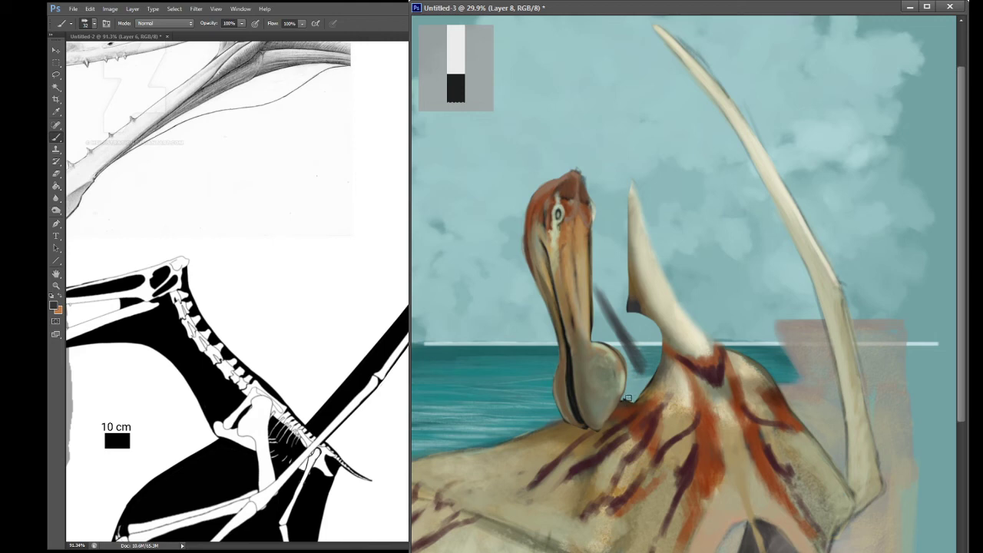
# Step: Fill the cut-out shoulder beside the crest with dark grey, and blend sampled cream strokes over it into a rounded form
pyautogui.moveTo(622, 401)
pyautogui.mouseDown()
pyautogui.moveTo(656, 360)
pyautogui.moveTo(626, 388)
pyautogui.moveTo(649, 361)
pyautogui.moveTo(626, 384)
pyautogui.moveTo(643, 363)
pyautogui.moveTo(642, 388)
pyautogui.moveTo(649, 374)
pyautogui.mouseUp()
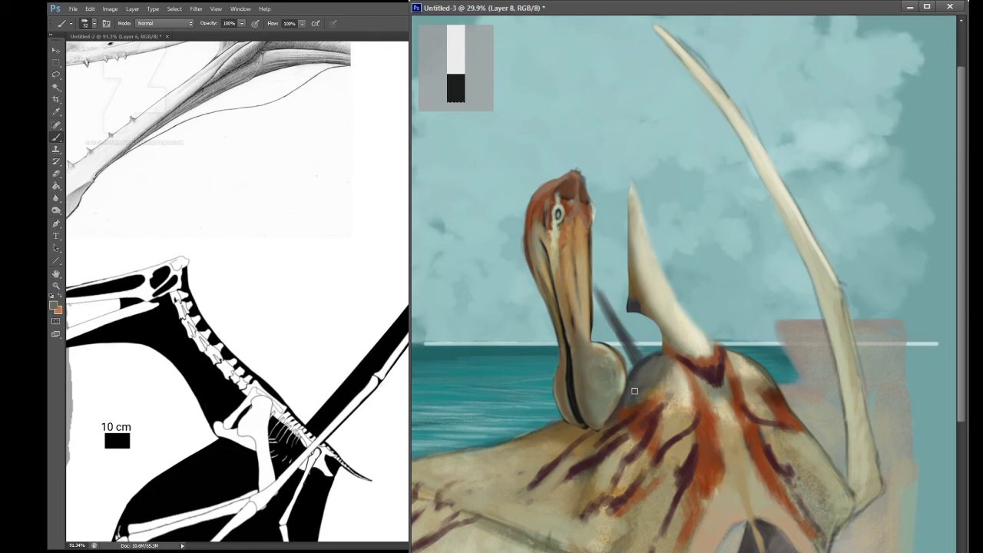
pyautogui.keyDown('alt'); pyautogui.click(667, 387); pyautogui.keyUp('alt')
pyautogui.press('i')
pyautogui.click(683, 389)
pyautogui.press('b')
pyautogui.moveTo(669, 366)
pyautogui.mouseDown()
pyautogui.moveTo(678, 371)
pyautogui.moveTo(631, 394)
pyautogui.mouseUp()
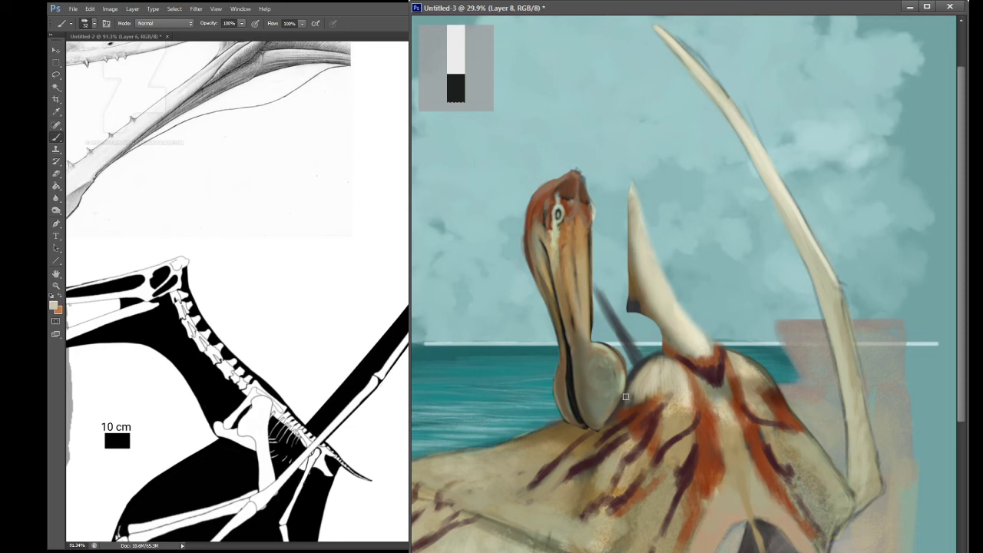
pyautogui.moveTo(658, 362); pyautogui.dragTo(628, 389)
# Step: Sample near-black from the old neck's edge and outline the new neck's underside and its upper curve from head to shoulders
pyautogui.press('i')
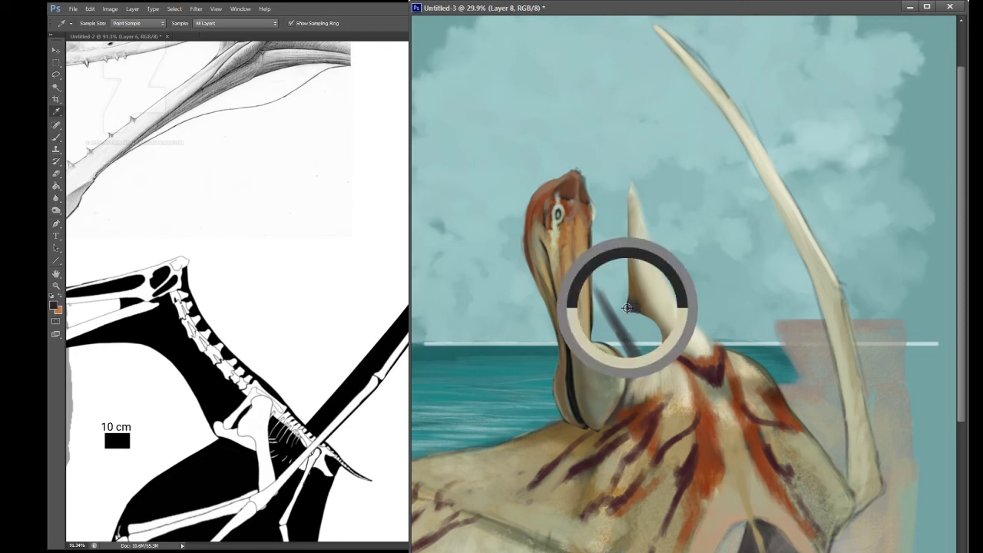
pyautogui.click(629, 308)
pyautogui.press('b')
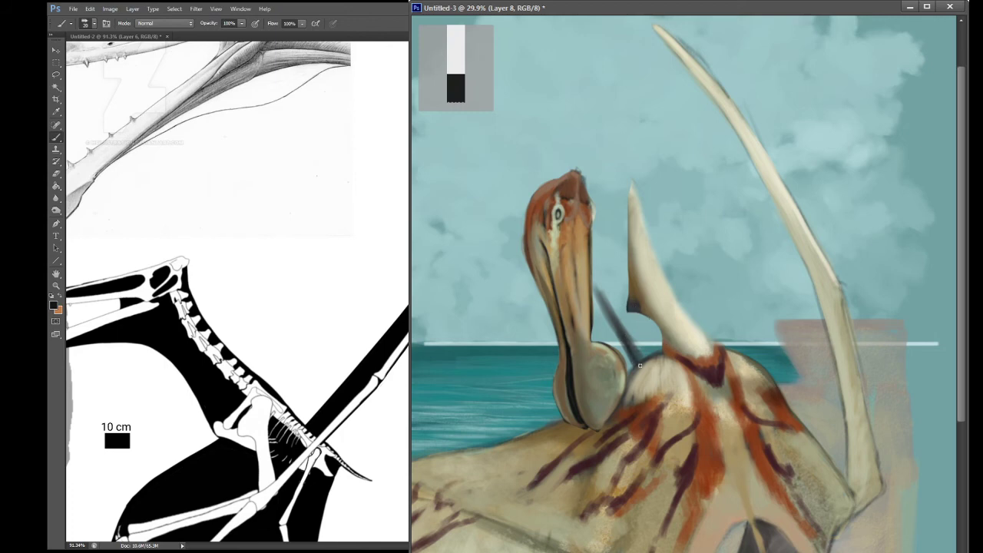
pyautogui.moveTo(631, 351); pyautogui.dragTo(594, 274)
pyautogui.moveTo(554, 180)
pyautogui.mouseDown()
pyautogui.moveTo(589, 174)
pyautogui.moveTo(603, 192)
pyautogui.moveTo(578, 177)
pyautogui.moveTo(603, 195)
pyautogui.moveTo(583, 177)
pyautogui.moveTo(645, 259)
pyautogui.mouseUp()
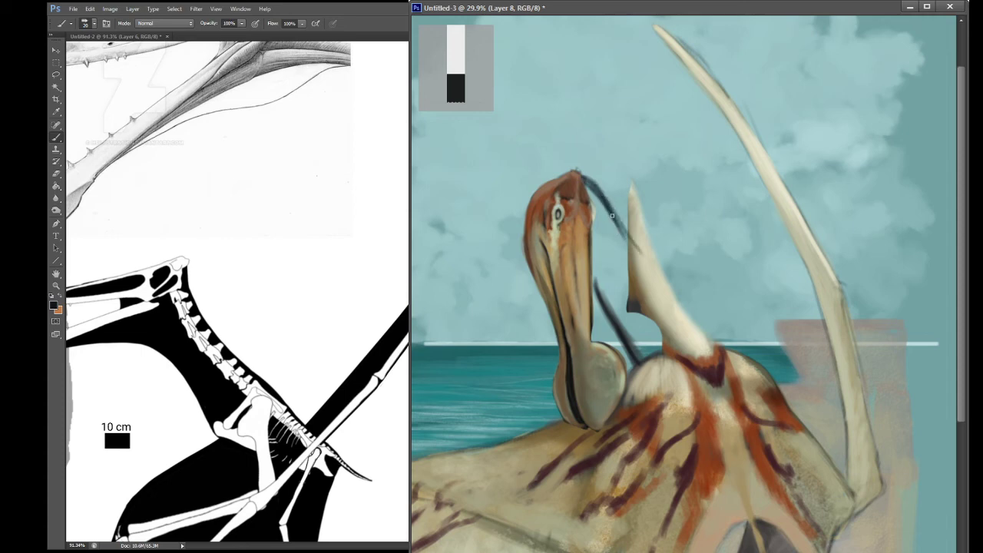
pyautogui.moveTo(619, 225)
pyautogui.mouseDown()
pyautogui.moveTo(686, 312)
pyautogui.moveTo(646, 262)
pyautogui.moveTo(665, 297)
pyautogui.moveTo(716, 344)
pyautogui.moveTo(678, 308)
pyautogui.mouseUp()
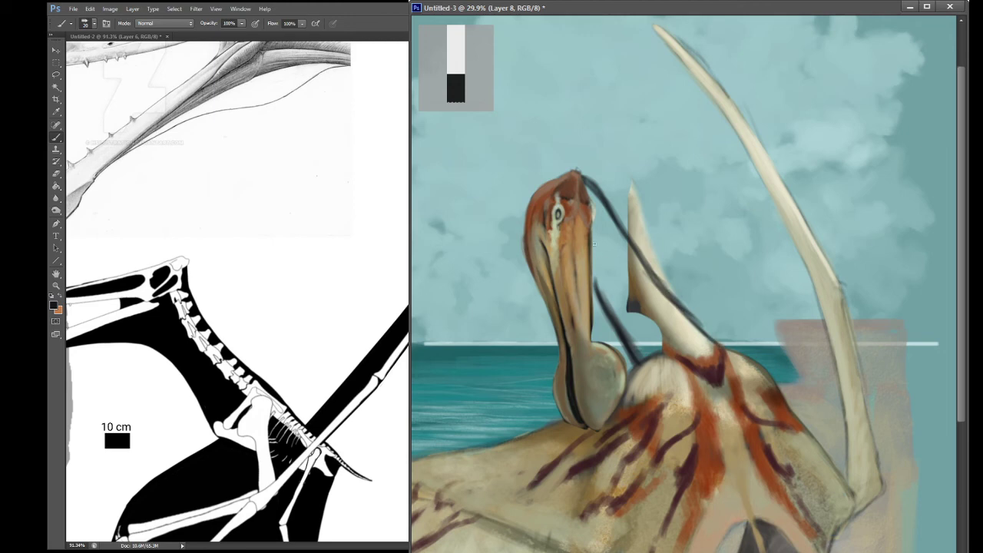
# Step: Fill the new neck behind the beak with dark curved hatching strokes down to the shoulder
pyautogui.moveTo(595, 288)
pyautogui.mouseDown()
pyautogui.moveTo(593, 206)
pyautogui.moveTo(594, 225)
pyautogui.mouseUp()
pyautogui.moveTo(603, 244)
pyautogui.mouseDown()
pyautogui.moveTo(586, 190)
pyautogui.moveTo(601, 206)
pyautogui.moveTo(597, 237)
pyautogui.moveTo(605, 228)
pyautogui.moveTo(606, 296)
pyautogui.moveTo(599, 238)
pyautogui.moveTo(641, 274)
pyautogui.moveTo(622, 304)
pyautogui.mouseUp()
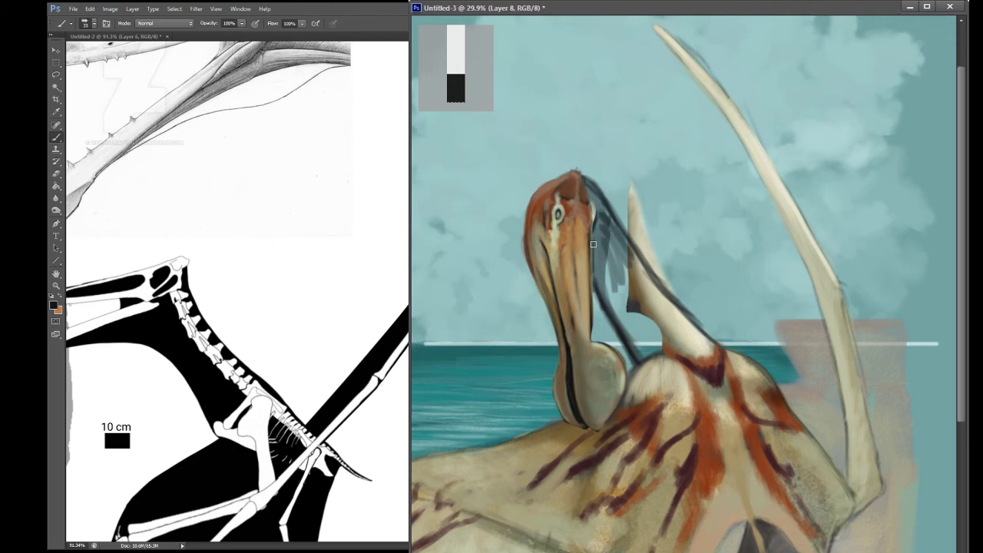
pyautogui.moveTo(599, 235)
pyautogui.mouseDown()
pyautogui.moveTo(601, 288)
pyautogui.moveTo(617, 314)
pyautogui.moveTo(631, 273)
pyautogui.moveTo(612, 313)
pyautogui.moveTo(621, 262)
pyautogui.moveTo(614, 301)
pyautogui.moveTo(600, 270)
pyautogui.moveTo(607, 230)
pyautogui.moveTo(639, 284)
pyautogui.moveTo(656, 339)
pyautogui.mouseUp()
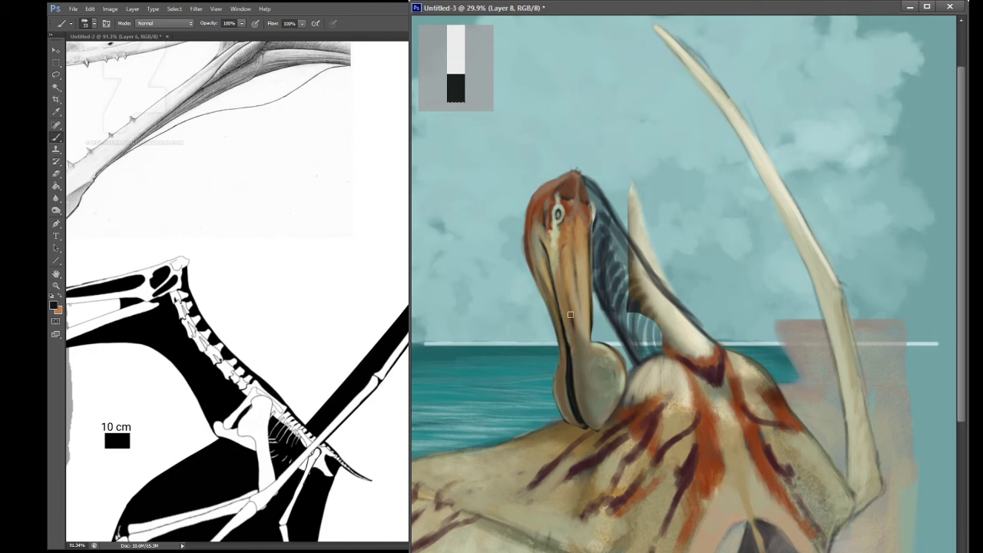
# Step: Erase the outer edge of the beak's rounded crest on the head layer, and repaint a narrower crest with sampled ochre tones
pyautogui.press('i')
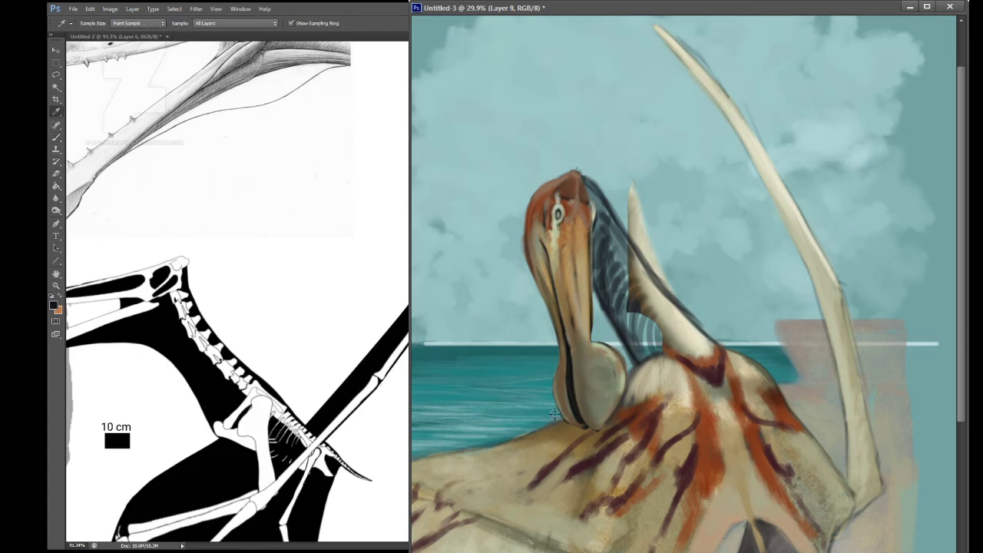
pyautogui.hotkey('ctrl', 'shift', 'alt', 'n')
pyautogui.press('e')
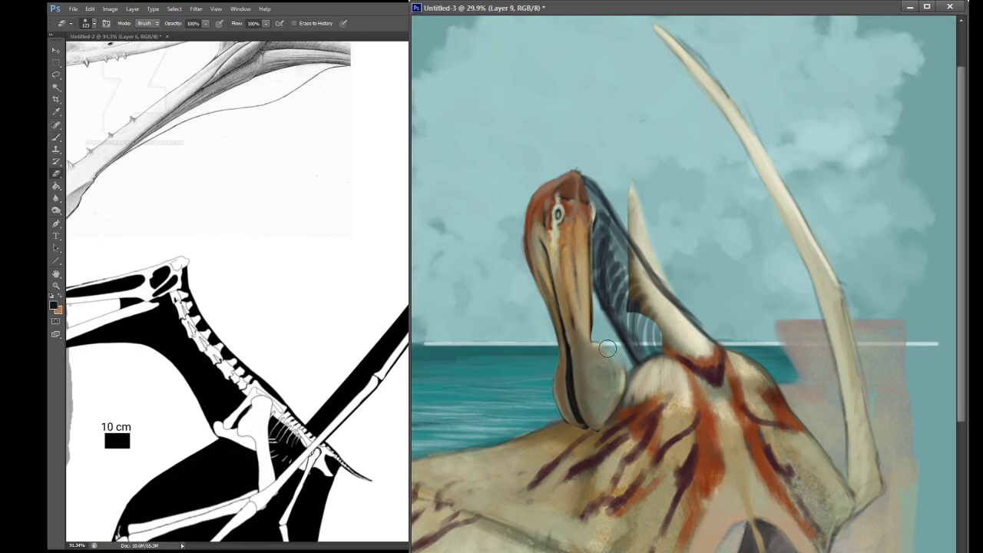
pyautogui.moveTo(607, 349)
pyautogui.mouseDown()
pyautogui.moveTo(627, 377)
pyautogui.moveTo(608, 438)
pyautogui.moveTo(623, 402)
pyautogui.moveTo(589, 346)
pyautogui.mouseUp()
pyautogui.press('i')
pyautogui.click(592, 363)
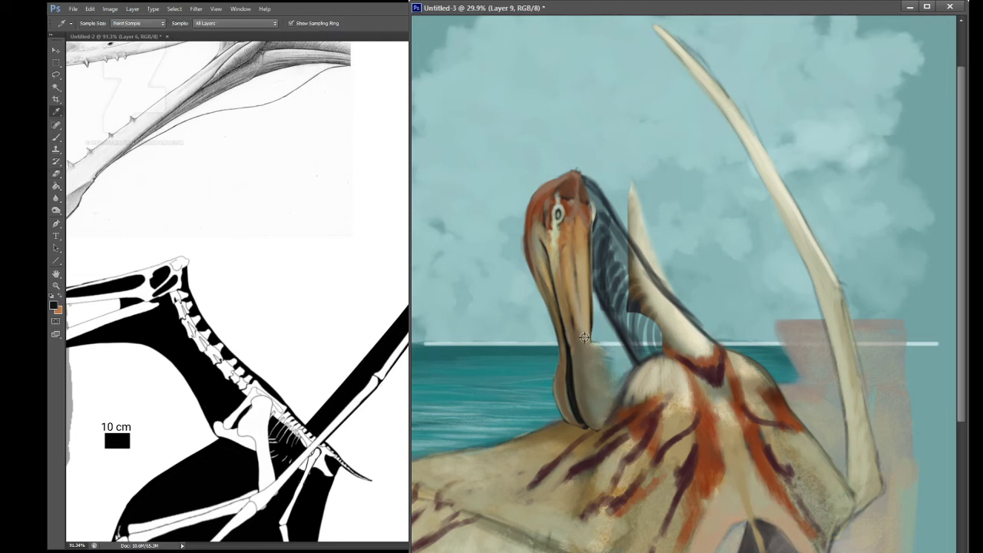
pyautogui.click(585, 313)
pyautogui.press('b')
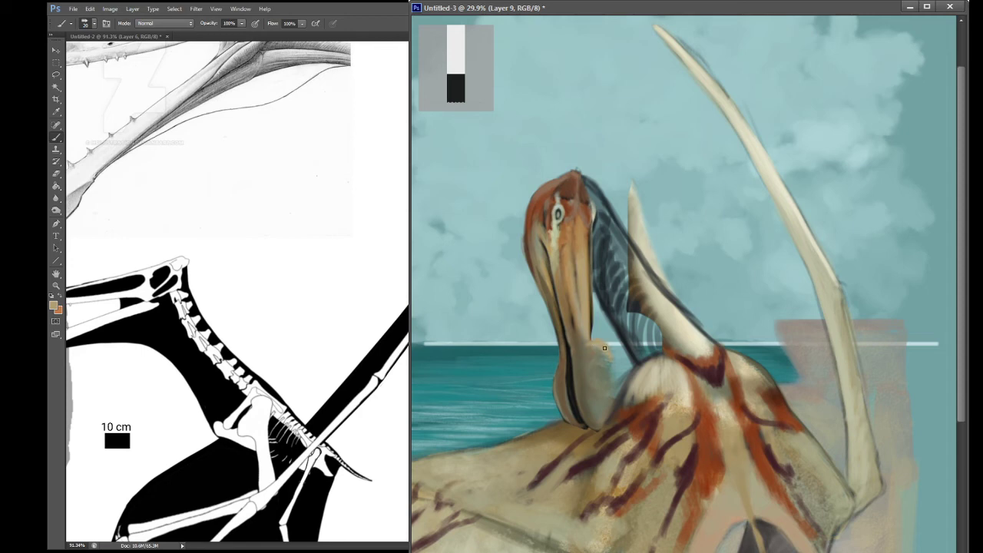
pyautogui.moveTo(606, 348)
pyautogui.mouseDown()
pyautogui.moveTo(600, 428)
pyautogui.moveTo(613, 373)
pyautogui.mouseUp()
pyautogui.keyDown('alt'); pyautogui.click(587, 356); pyautogui.keyUp('alt')
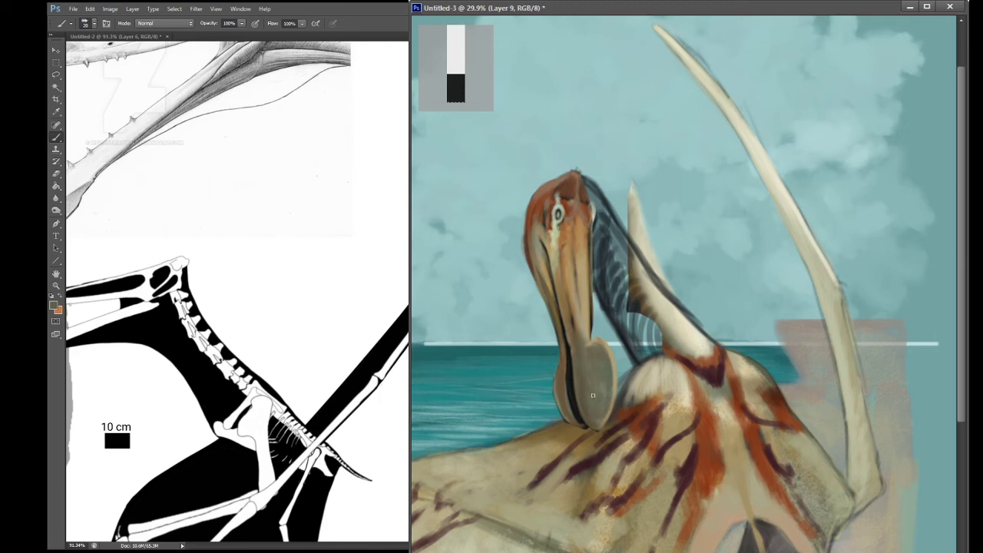
# Step: Shade the beak's edges and the rounded crest with brown tones sampled along the beak
pyautogui.keyDown('alt'); pyautogui.click(579, 322); pyautogui.keyUp('alt')
pyautogui.keyDown('alt'); pyautogui.click(586, 235); pyautogui.keyUp('alt')
pyautogui.keyDown('alt'); pyautogui.click(568, 332); pyautogui.keyUp('alt')
pyautogui.keyDown('alt'); pyautogui.click(556, 301); pyautogui.keyUp('alt')
pyautogui.keyDown('alt'); pyautogui.click(561, 386); pyautogui.keyUp('alt')
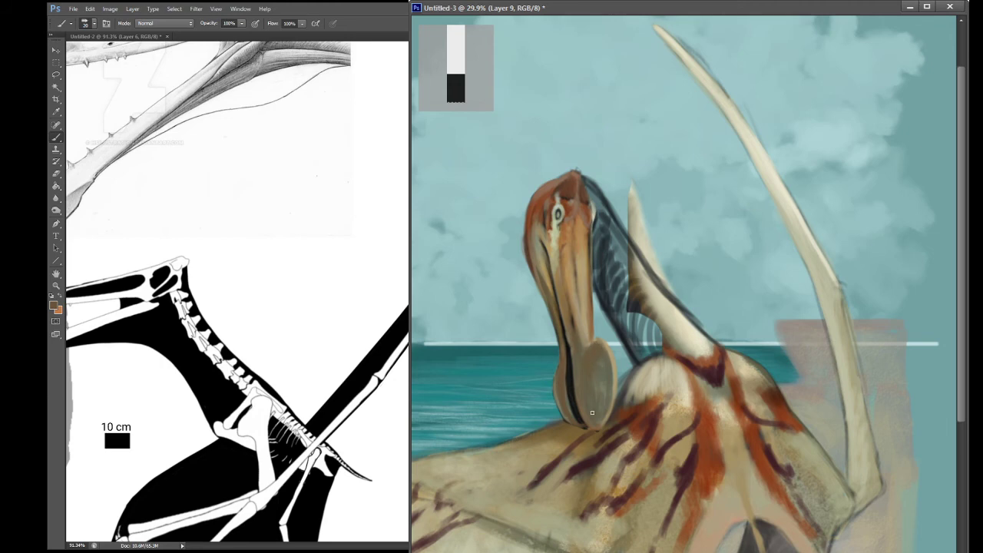
pyautogui.keyDown('alt'); pyautogui.click(600, 388); pyautogui.keyUp('alt')
# Step: Refine the crest's rim and inner shading with further tones sampled from the beak and neck
pyautogui.press('i')
pyautogui.moveTo(555, 305); pyautogui.dragTo(558, 310)
pyautogui.press('b')
pyautogui.press('i')
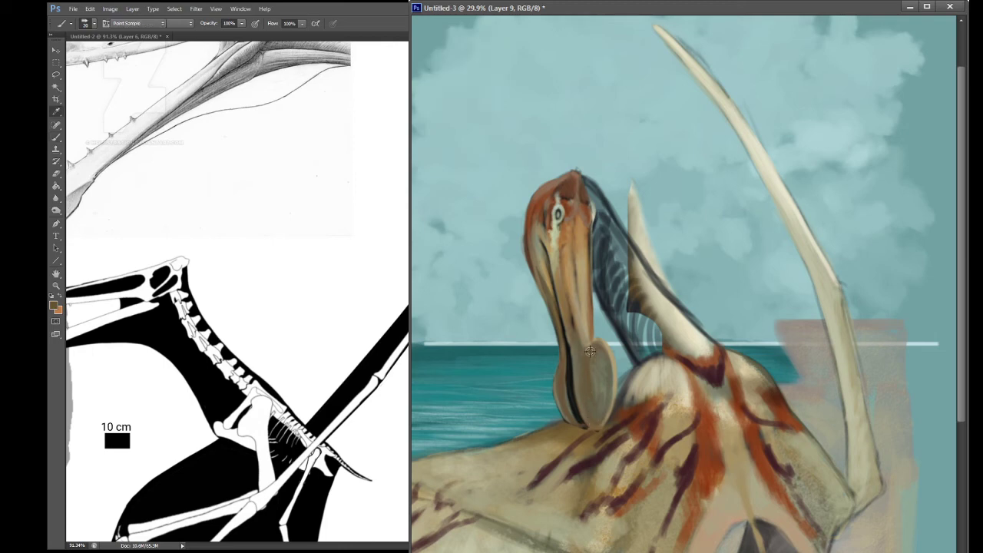
pyautogui.moveTo(567, 401); pyautogui.dragTo(567, 405)
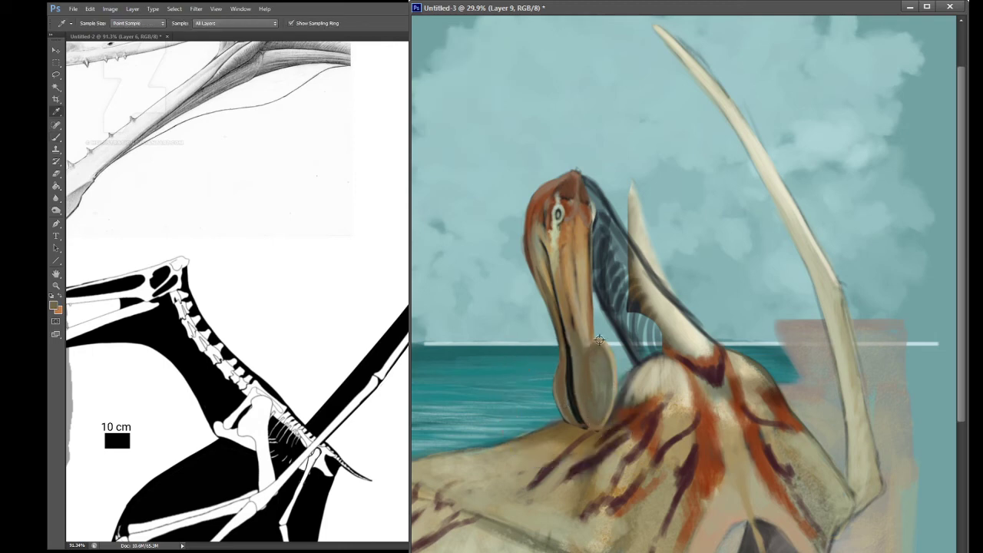
pyautogui.moveTo(610, 247); pyautogui.dragTo(611, 231)
pyautogui.press('b')
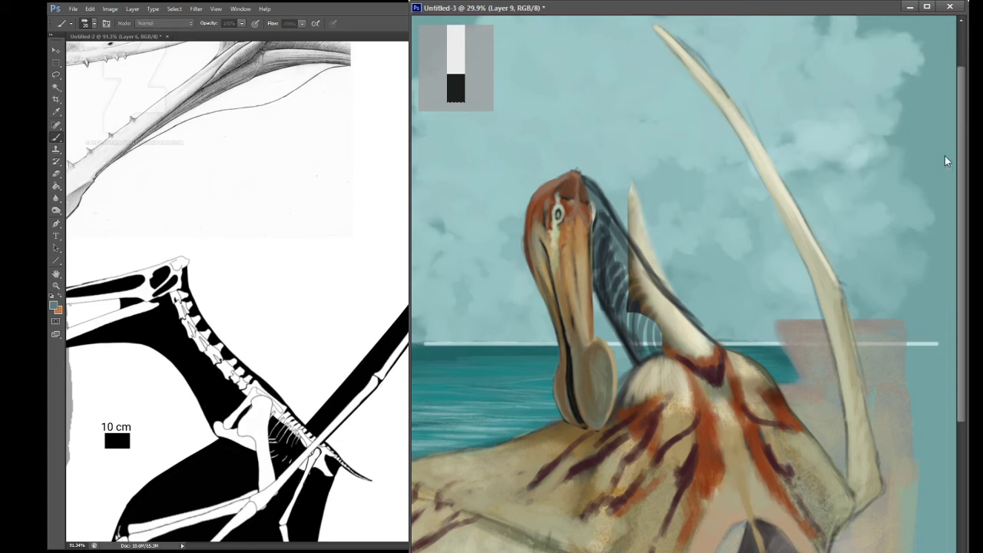
# Step: Duplicate the head layer and paint over the eye with reddish brown sampled beside it
pyautogui.hotkey('ctrl', 'j')
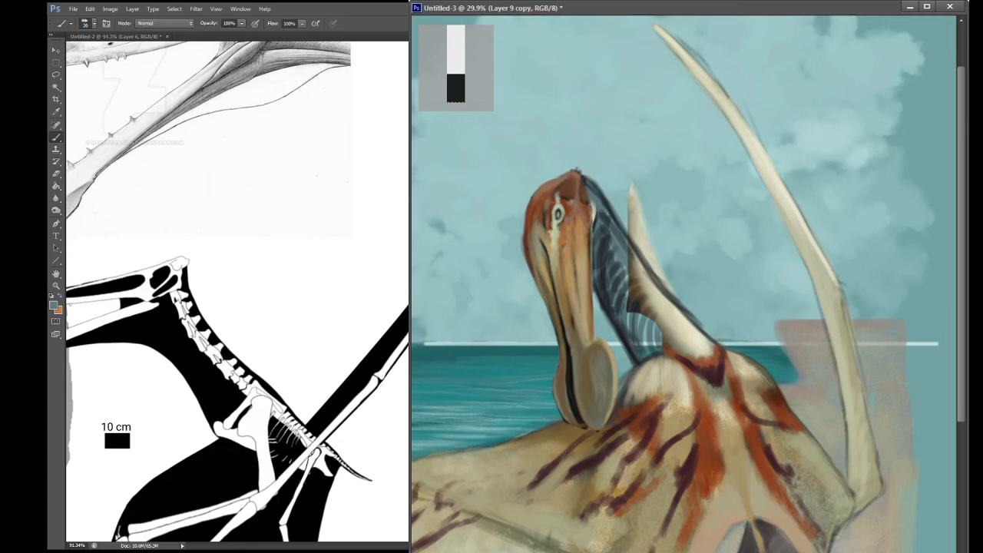
pyautogui.press('i')
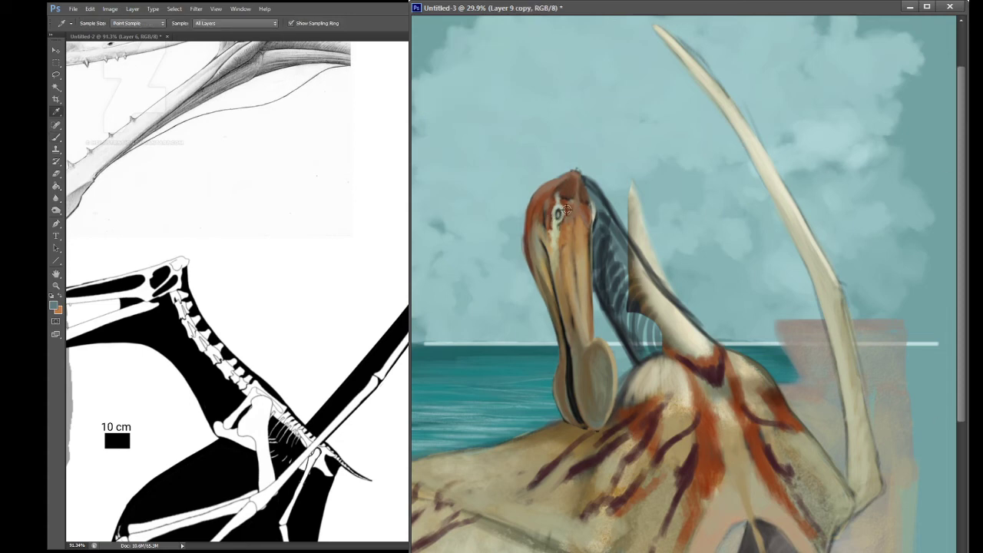
pyautogui.click(566, 209)
pyautogui.press('b')
pyautogui.keyDown('alt'); pyautogui.click(564, 196); pyautogui.keyUp('alt')
pyautogui.moveTo(559, 198); pyautogui.dragTo(564, 201)
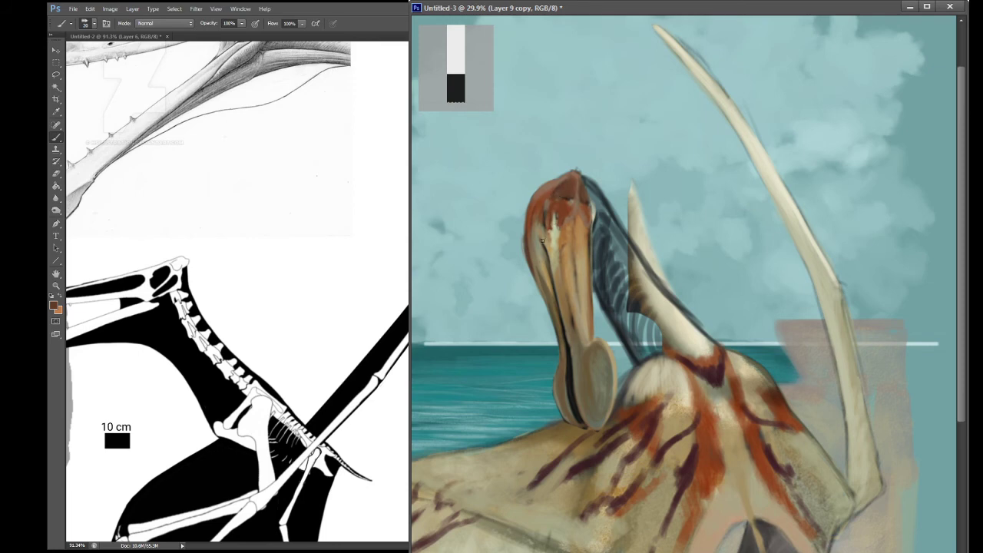
# Step: Paint a pale grey-green ridge up the forehead and around the eye area, and darken the crown with reddish brown
pyautogui.hotkey('ctrl', 'z')
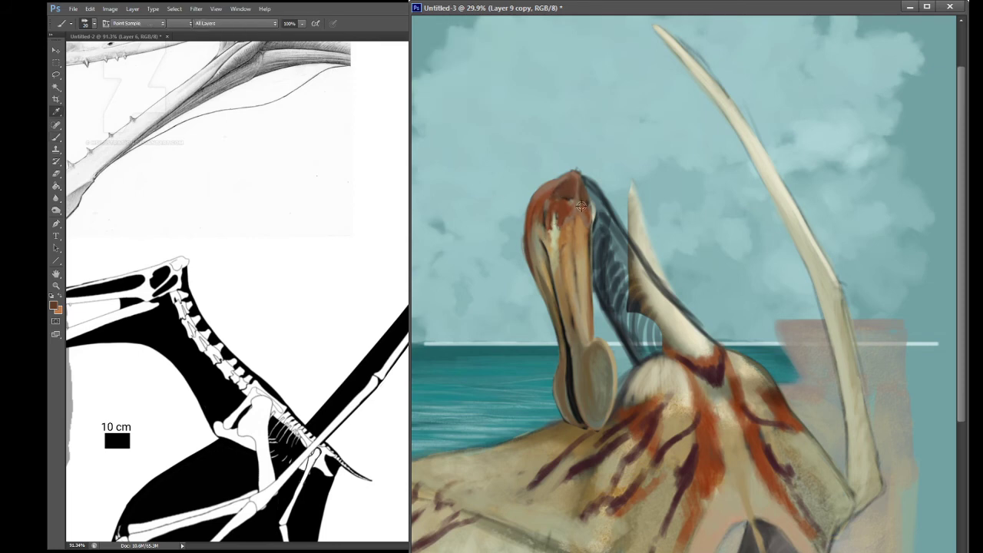
pyautogui.keyDown('alt'); pyautogui.click(542, 239); pyautogui.keyUp('alt')
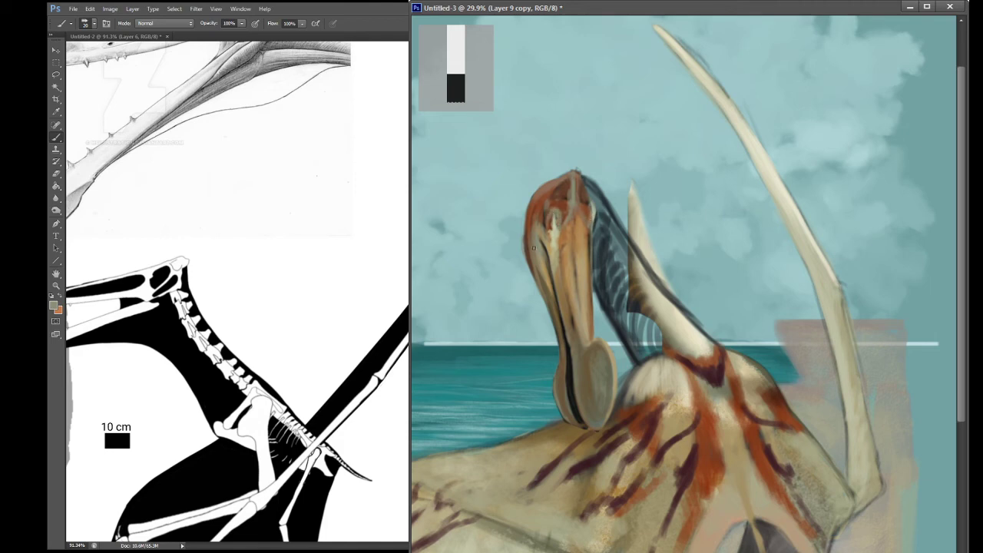
pyautogui.keyDown('alt'); pyautogui.click(582, 197); pyautogui.keyUp('alt')
pyautogui.keyDown('alt'); pyautogui.click(583, 192); pyautogui.keyUp('alt')
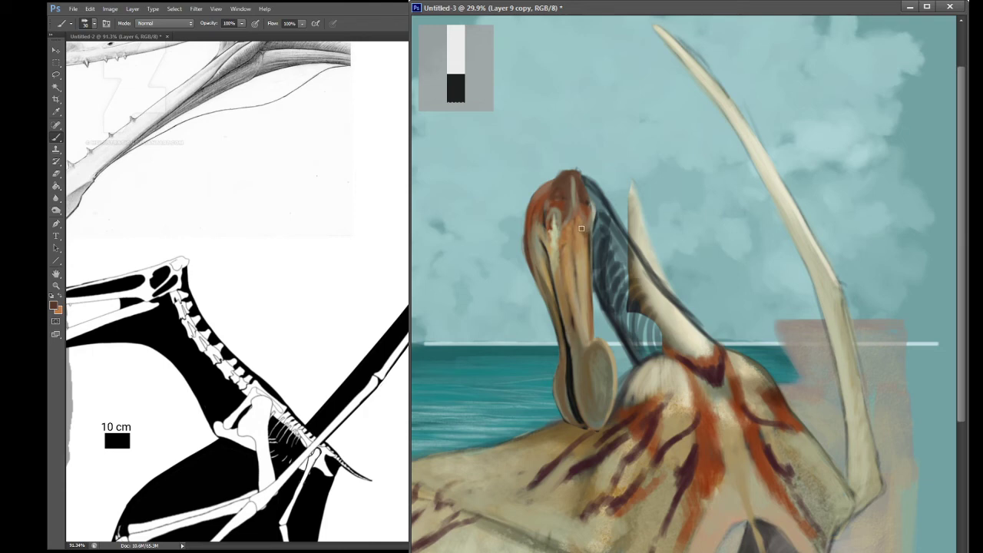
# Step: Sample orange-brown and grey-green from the face and add fine strokes around the brow and the base of the beak
pyautogui.press('i')
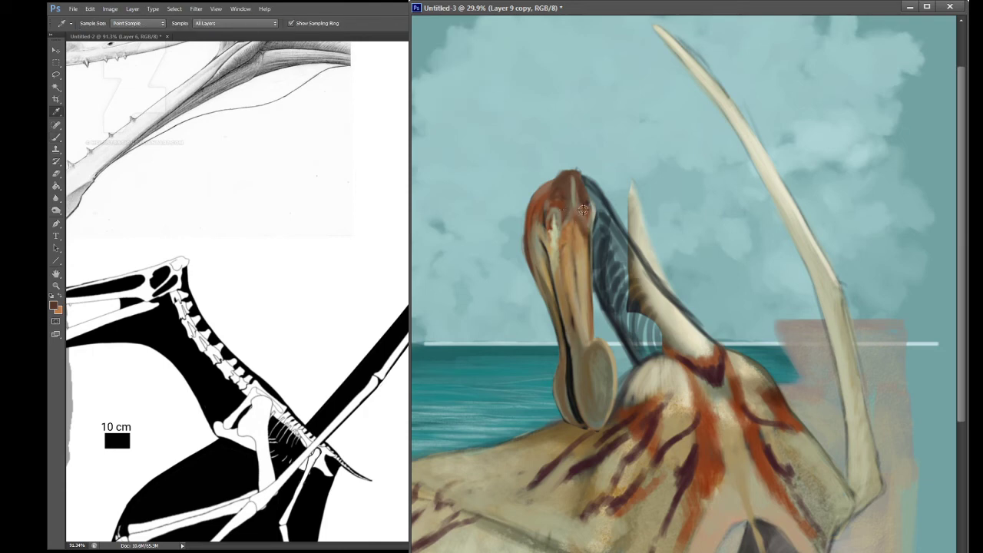
pyautogui.click(585, 212)
pyautogui.press('b')
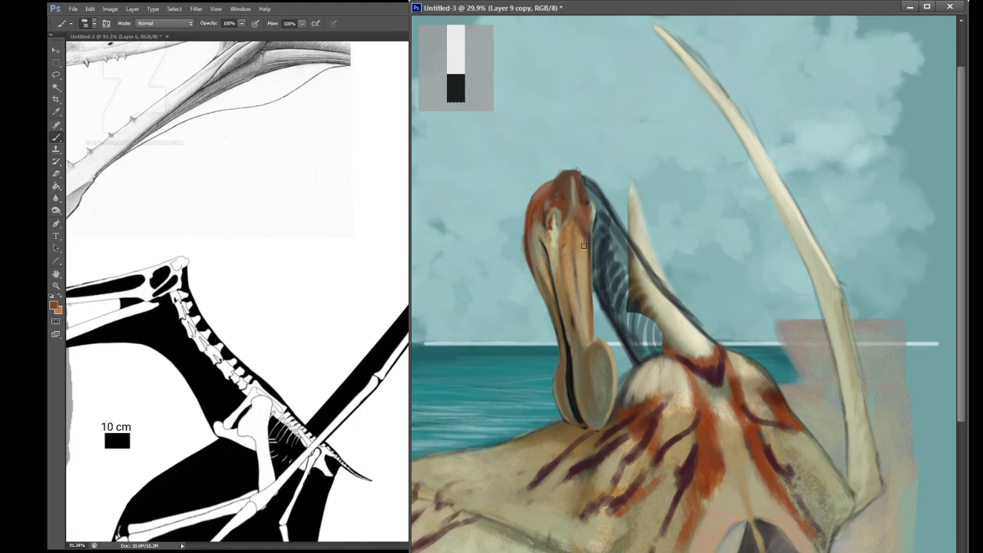
pyautogui.press('i')
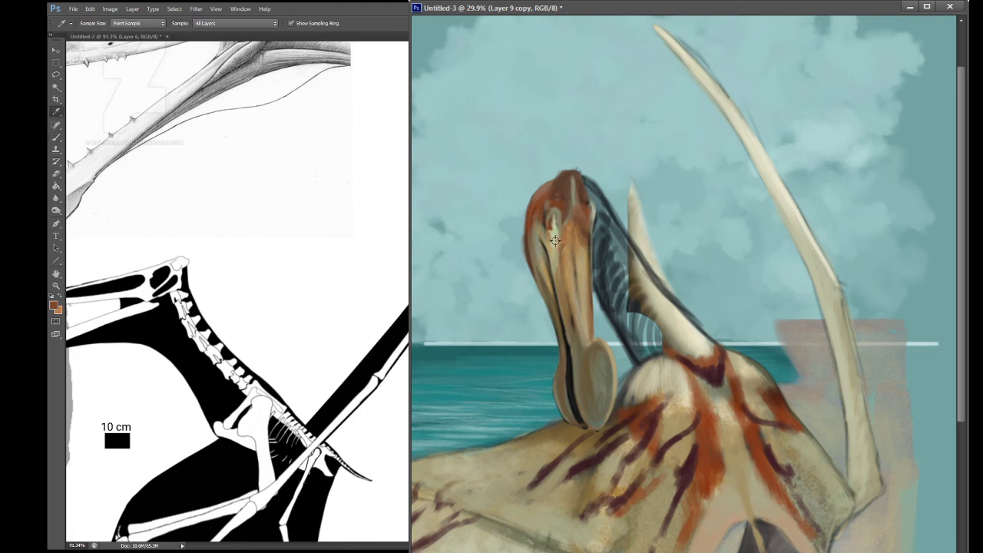
pyautogui.click(590, 231)
pyautogui.press('b')
pyautogui.keyDown('alt'); pyautogui.click(575, 193); pyautogui.keyUp('alt')
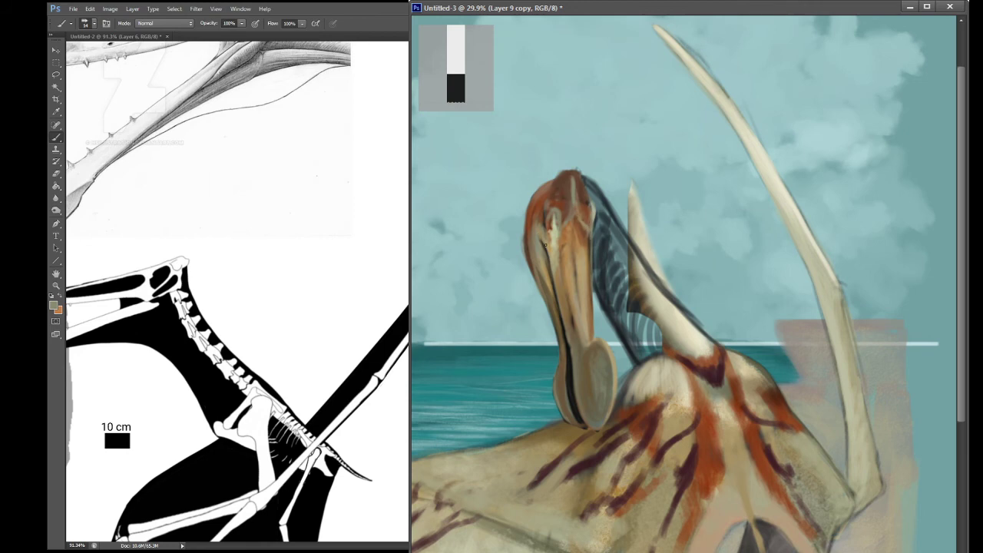
# Step: Sample a dark tone beside the eye area and paint fine dark accents down its edge
pyautogui.keyDown('alt'); pyautogui.click(544, 215); pyautogui.keyUp('alt')
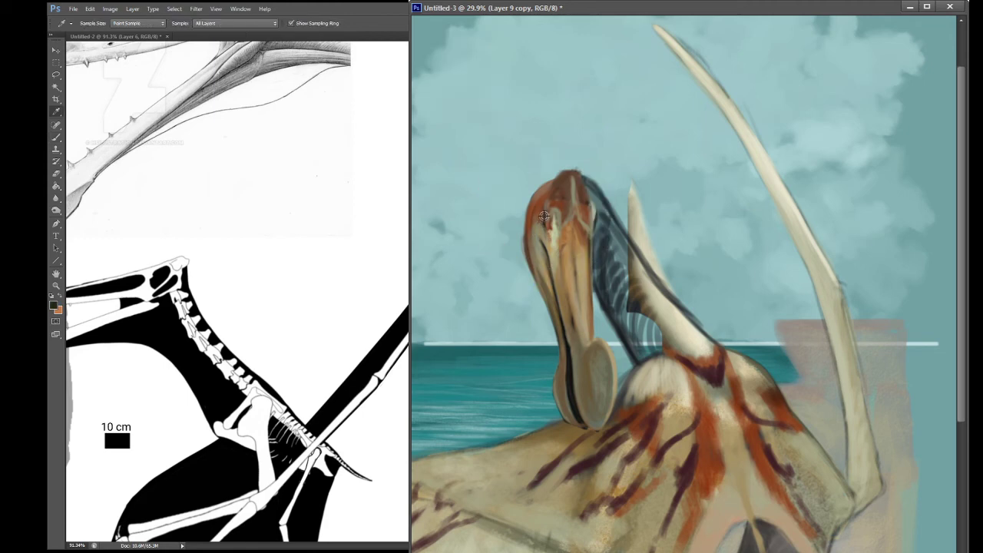
pyautogui.keyDown('alt'); pyautogui.click(546, 216); pyautogui.keyUp('alt')
pyautogui.moveTo(546, 217); pyautogui.dragTo(545, 225)
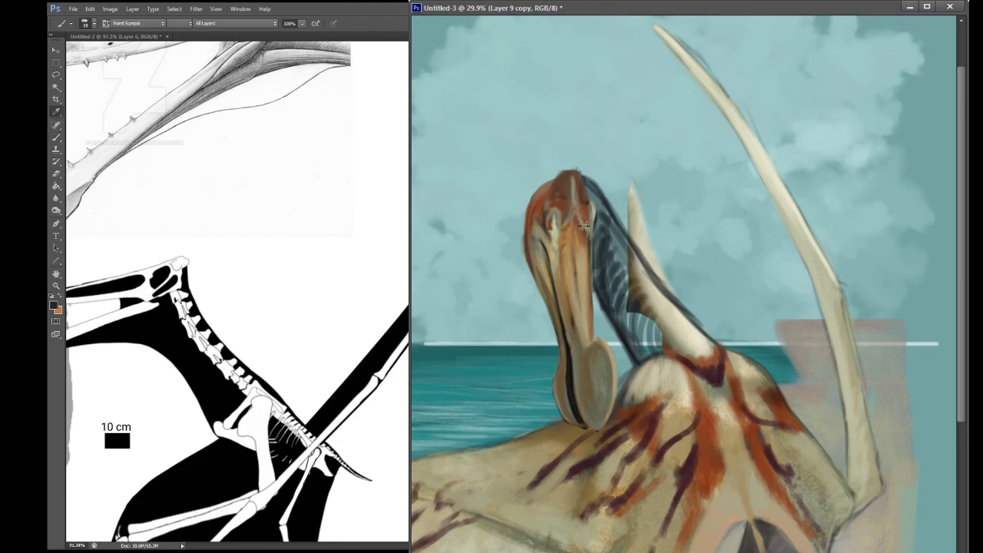
# Step: Sample dark brown from the brow and outline the V-shaped edge between the forehead and the base of the beak
pyautogui.click(57, 286)
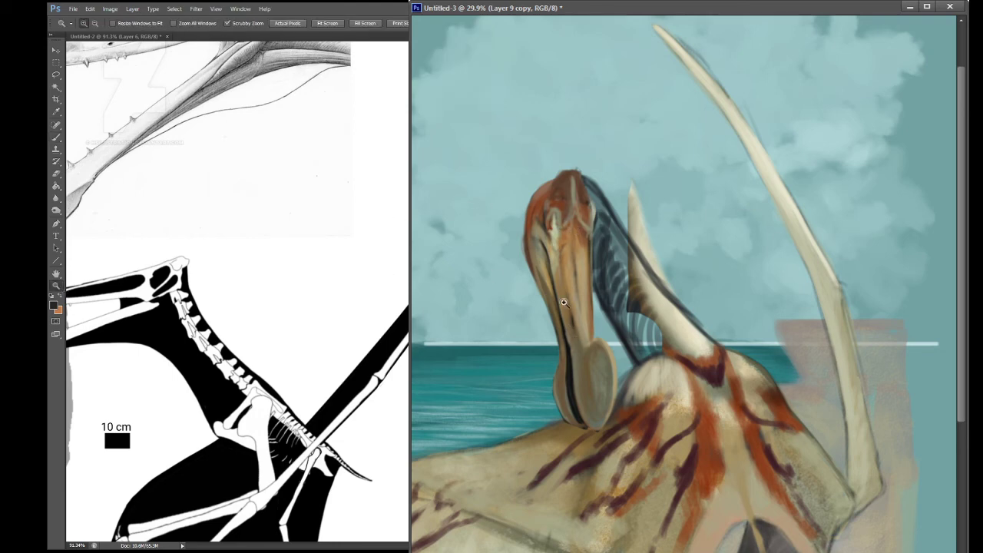
pyautogui.moveTo(565, 289); pyautogui.dragTo(582, 270)
pyautogui.press('i')
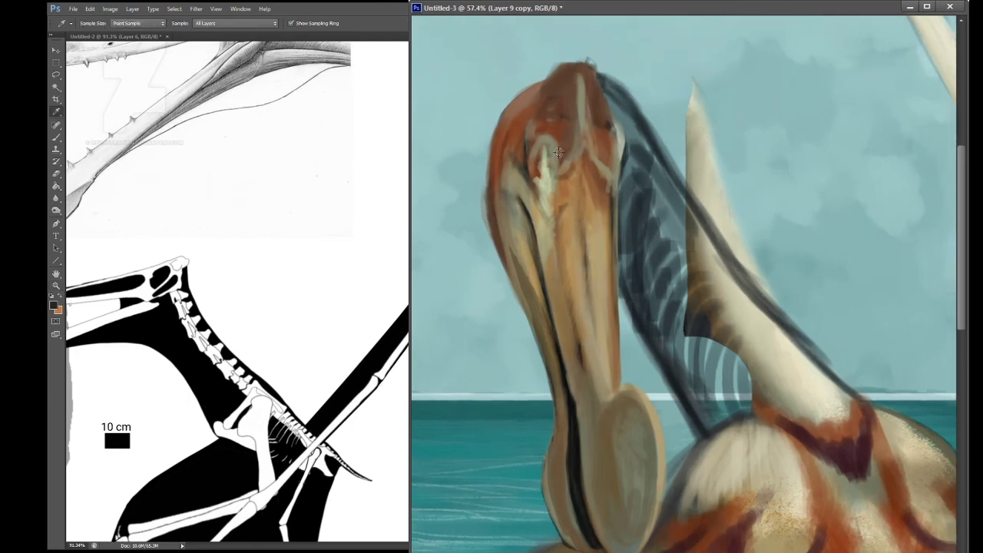
pyautogui.moveTo(524, 168); pyautogui.dragTo(522, 170)
pyautogui.moveTo(606, 126); pyautogui.dragTo(606, 126)
pyautogui.press('b')
pyautogui.moveTo(585, 158)
pyautogui.mouseDown()
pyautogui.moveTo(607, 186)
pyautogui.moveTo(553, 181)
pyautogui.moveTo(554, 191)
pyautogui.moveTo(579, 158)
pyautogui.mouseUp()
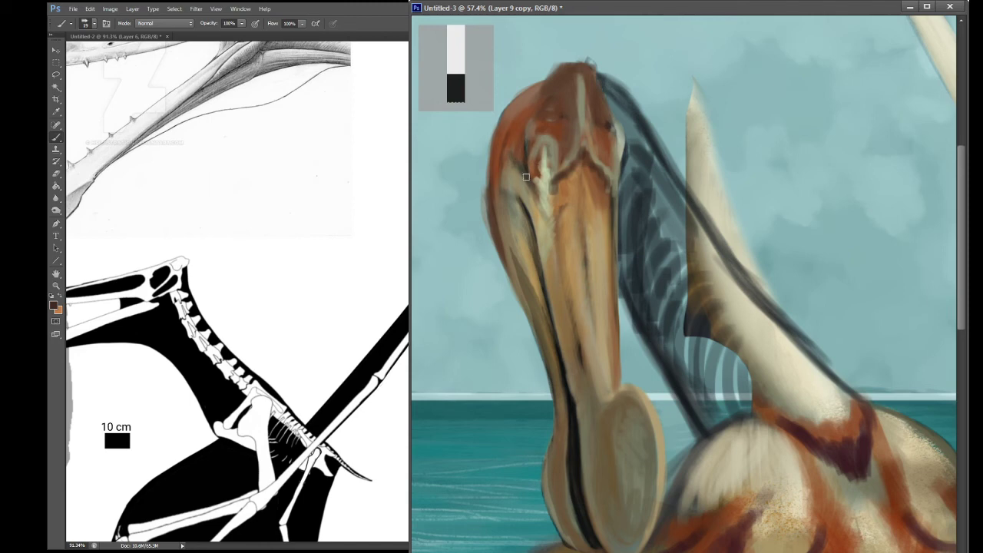
pyautogui.moveTo(549, 196)
pyautogui.mouseDown()
pyautogui.moveTo(553, 228)
pyautogui.moveTo(544, 230)
pyautogui.mouseUp()
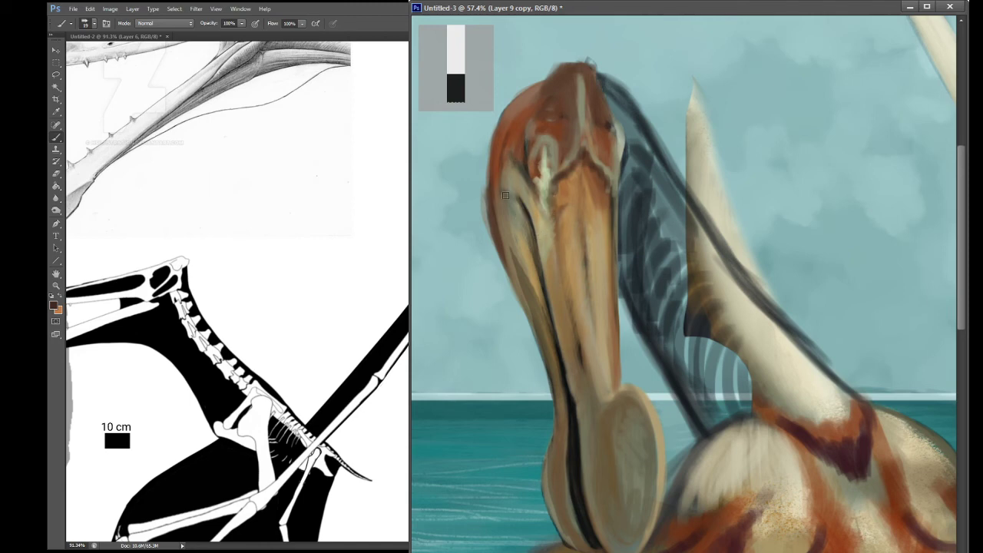
# Step: Paint the upper neck behind the head with reddish brown sampled from the side of the crown
pyautogui.press('space')
pyautogui.moveTo(315, 198); pyautogui.dragTo(290, 246)
pyautogui.click(533, 248)
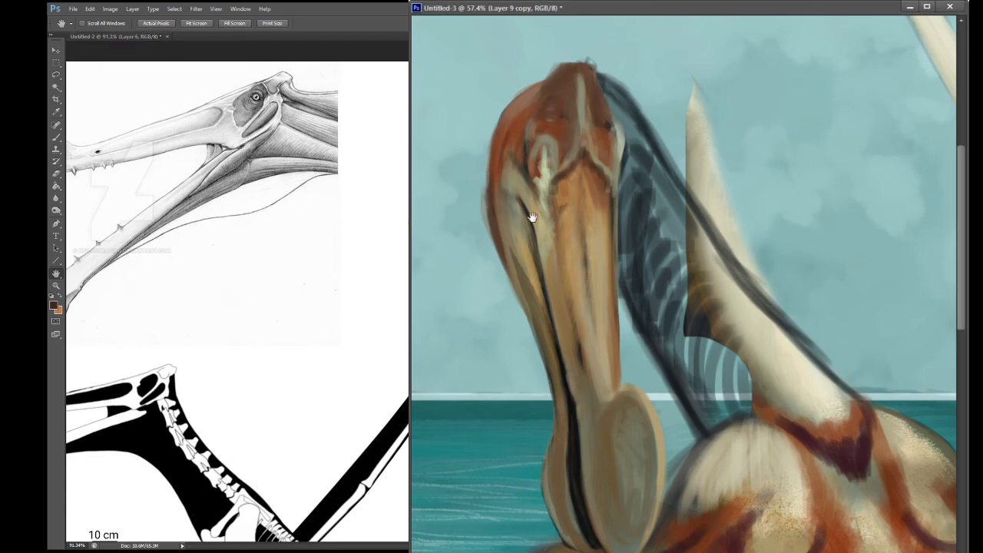
pyautogui.press('b')
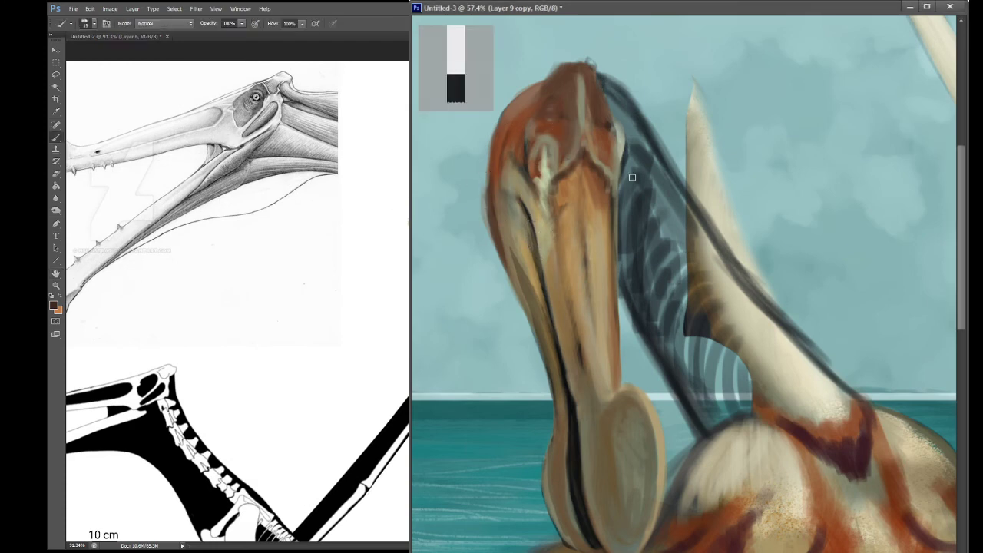
pyautogui.keyDown('alt'); pyautogui.click(525, 106); pyautogui.keyUp('alt')
pyautogui.moveTo(600, 86)
pyautogui.mouseDown()
pyautogui.moveTo(634, 147)
pyautogui.moveTo(621, 96)
pyautogui.moveTo(603, 84)
pyautogui.moveTo(632, 116)
pyautogui.moveTo(635, 179)
pyautogui.mouseUp()
pyautogui.click(679, 244)
pyautogui.moveTo(631, 133)
pyautogui.mouseDown()
pyautogui.moveTo(634, 157)
pyautogui.moveTo(649, 175)
pyautogui.moveTo(643, 149)
pyautogui.moveTo(661, 182)
pyautogui.moveTo(659, 197)
pyautogui.moveTo(679, 204)
pyautogui.mouseUp()
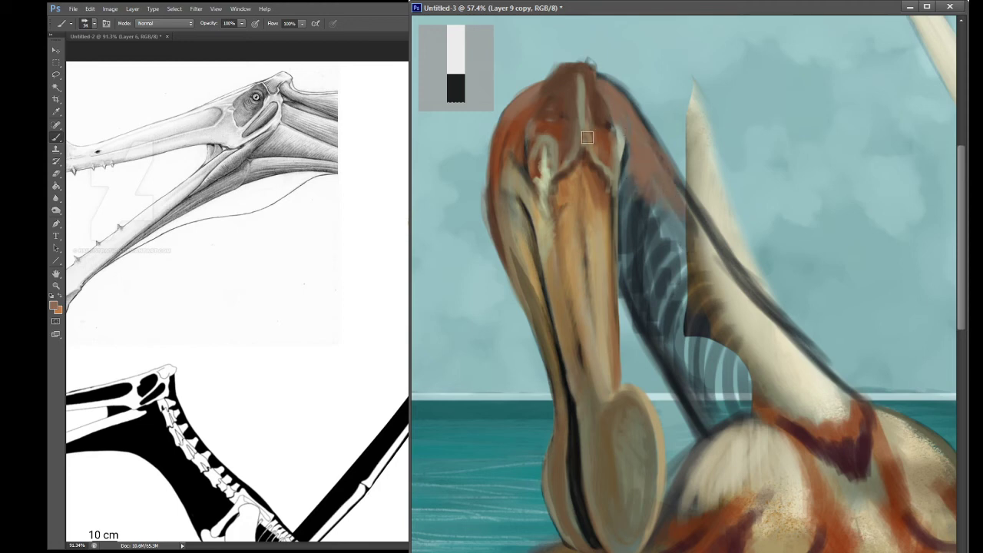
# Step: Sample black from the mouth line and draw a thin dark contour along the head's edge beside the neck
pyautogui.press('i')
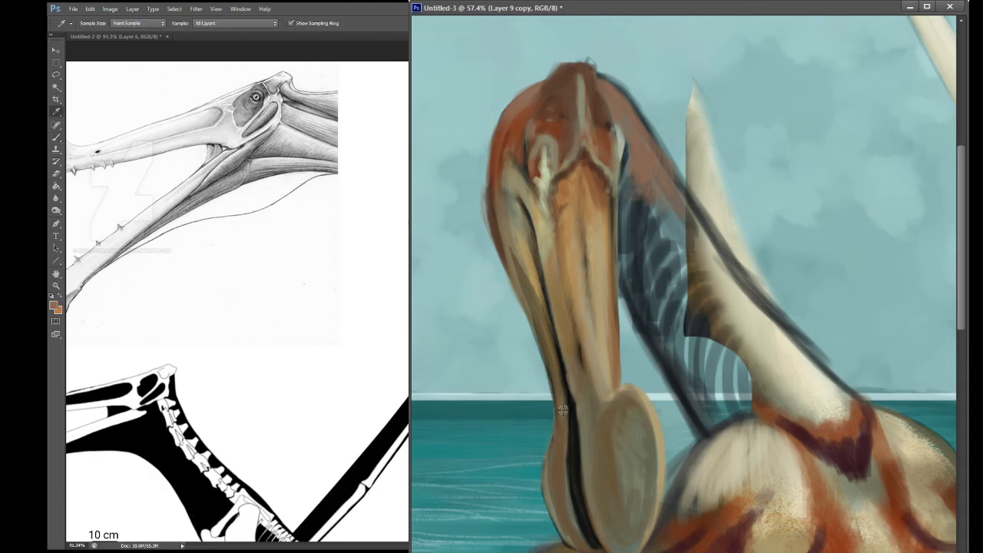
pyautogui.click(571, 450)
pyautogui.press('b')
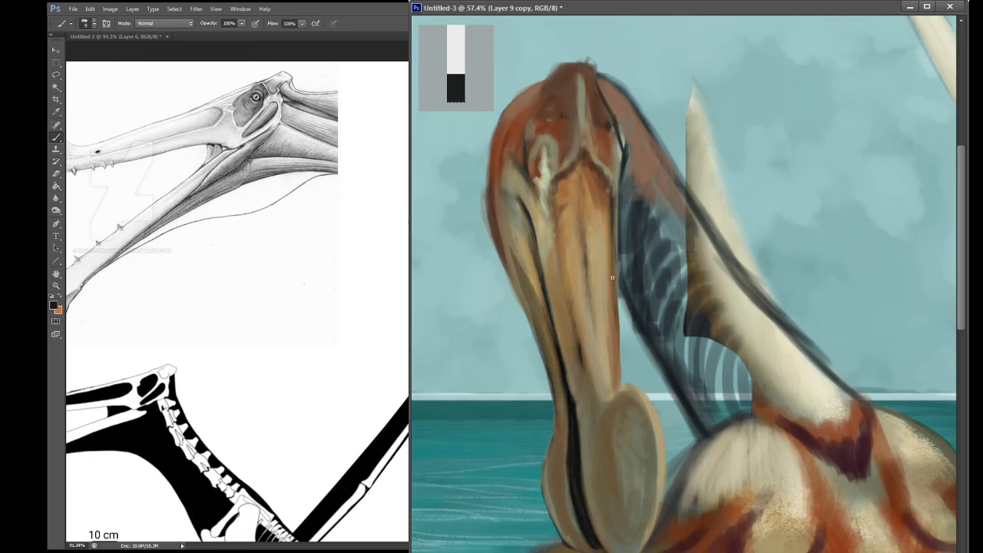
# Step: Fill the underside of the neck with sampled brown and shade it with dark grey sampled from the neck stripes
pyautogui.moveTo(641, 324); pyautogui.dragTo(604, 284)
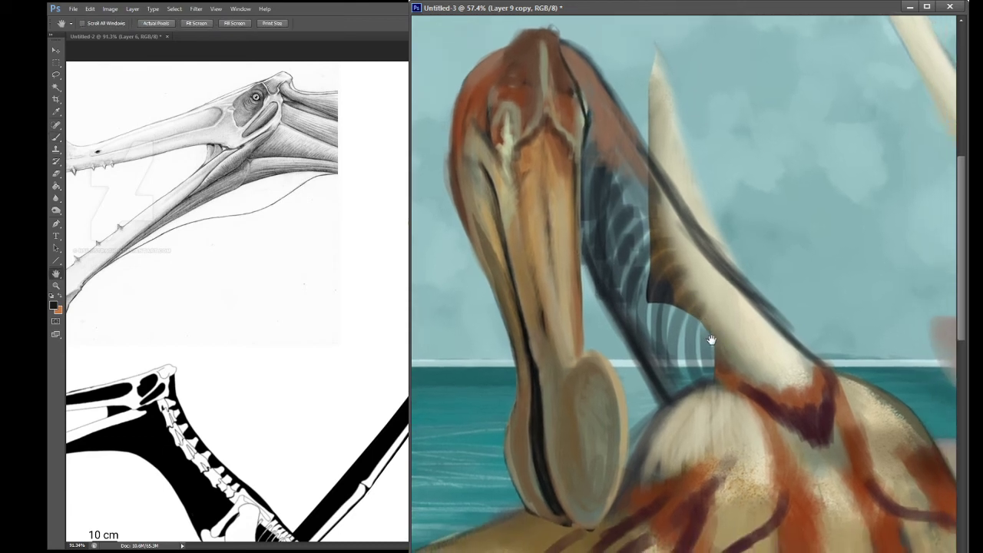
pyautogui.keyDown('alt'); pyautogui.click(666, 263); pyautogui.keyUp('alt')
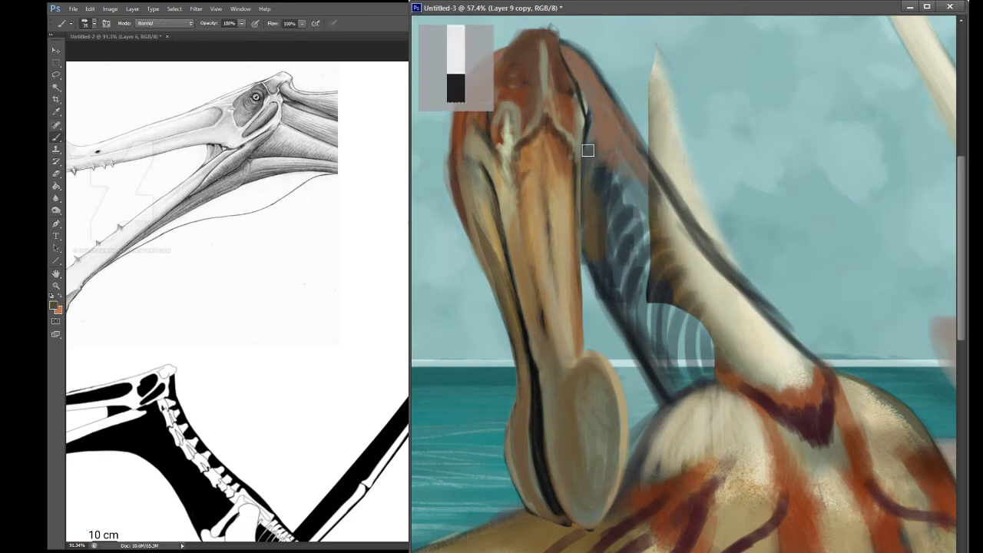
pyautogui.moveTo(592, 246)
pyautogui.mouseDown()
pyautogui.moveTo(625, 315)
pyautogui.moveTo(614, 301)
pyautogui.moveTo(589, 246)
pyautogui.moveTo(660, 355)
pyautogui.moveTo(615, 266)
pyautogui.moveTo(629, 291)
pyautogui.moveTo(646, 293)
pyautogui.moveTo(640, 336)
pyautogui.mouseUp()
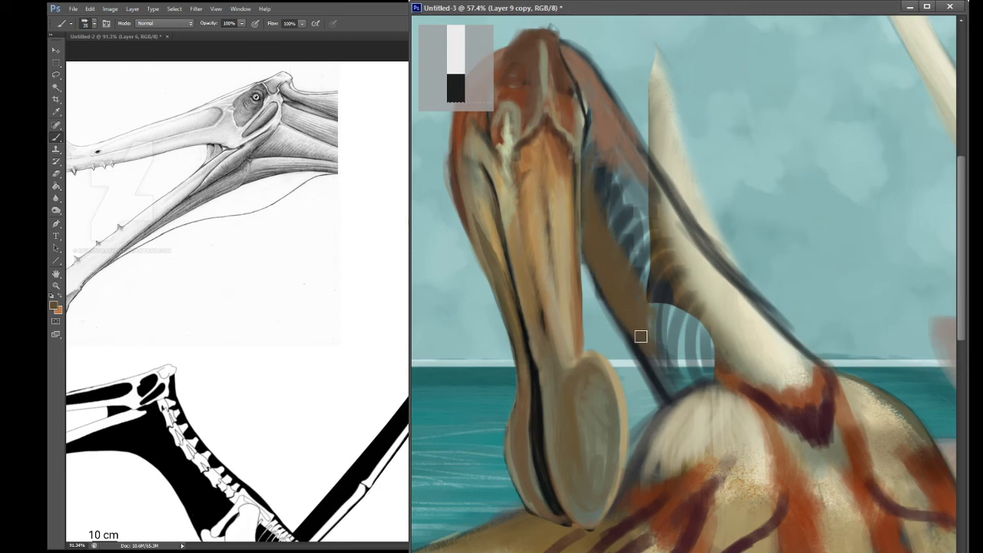
pyautogui.keyDown('alt'); pyautogui.click(631, 196); pyautogui.keyUp('alt')
pyautogui.moveTo(608, 202)
pyautogui.mouseDown()
pyautogui.moveTo(596, 141)
pyautogui.moveTo(660, 291)
pyautogui.moveTo(594, 168)
pyautogui.moveTo(587, 192)
pyautogui.moveTo(603, 262)
pyautogui.moveTo(672, 385)
pyautogui.moveTo(651, 327)
pyautogui.mouseUp()
pyautogui.keyDown('alt'); pyautogui.click(656, 290); pyautogui.keyUp('alt')
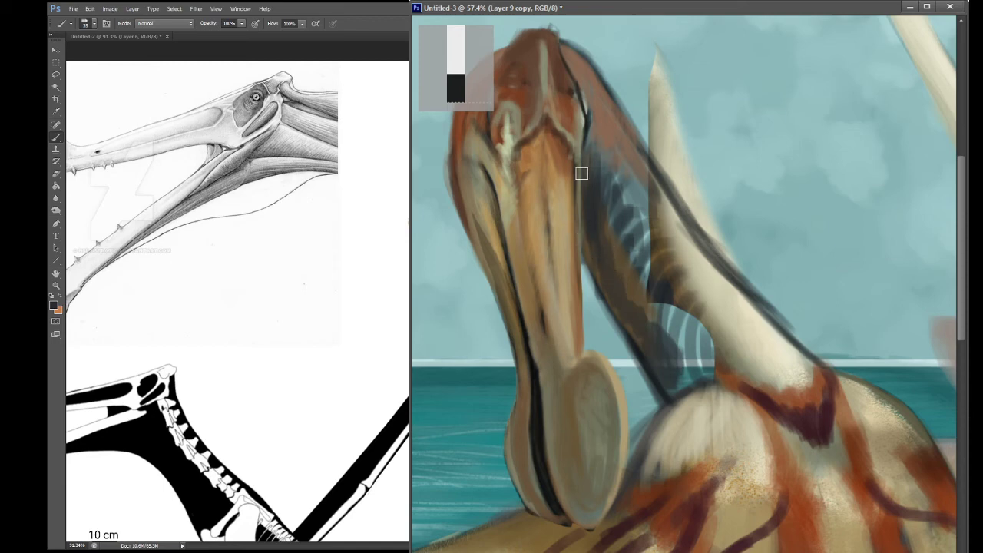
pyautogui.moveTo(601, 219); pyautogui.dragTo(621, 271)
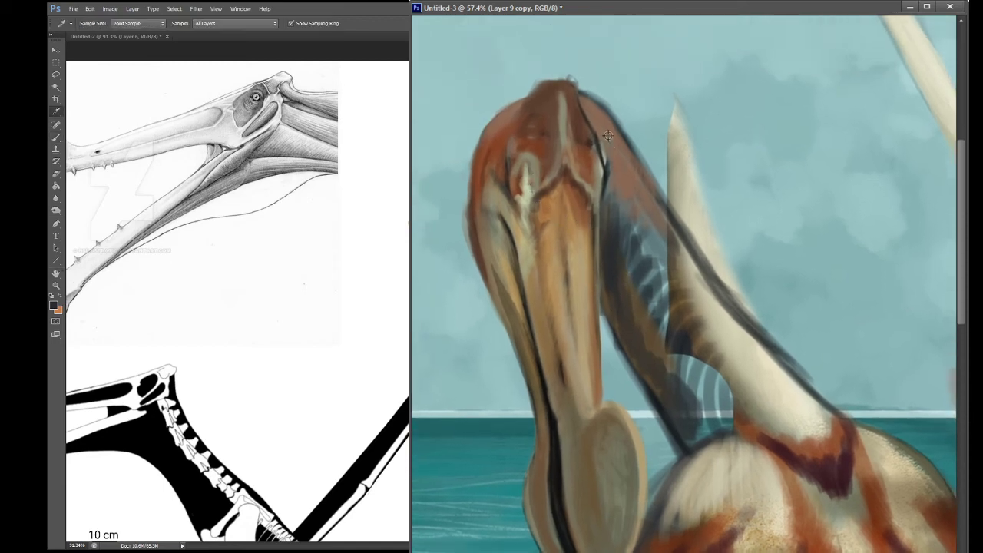
# Step: Add rust-red strokes to the upper neck using a head colour, and touch up the brow with sampled brown
pyautogui.keyDown('alt'); pyautogui.click(538, 135); pyautogui.keyUp('alt')
pyautogui.moveTo(603, 145)
pyautogui.mouseDown()
pyautogui.moveTo(615, 180)
pyautogui.moveTo(603, 143)
pyautogui.moveTo(625, 208)
pyautogui.moveTo(609, 219)
pyautogui.moveTo(620, 205)
pyautogui.moveTo(652, 250)
pyautogui.moveTo(637, 247)
pyautogui.moveTo(681, 303)
pyautogui.mouseUp()
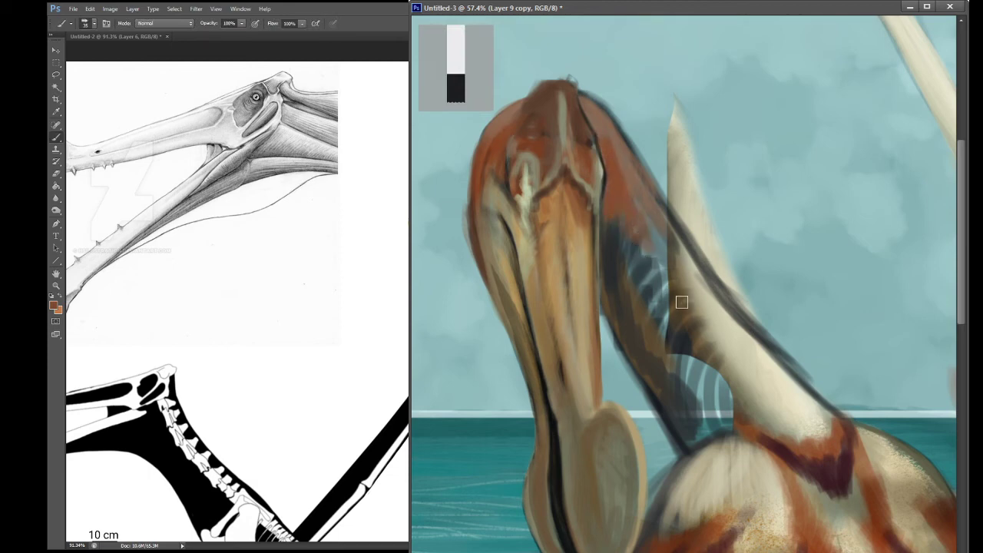
pyautogui.press('i')
pyautogui.click(562, 124)
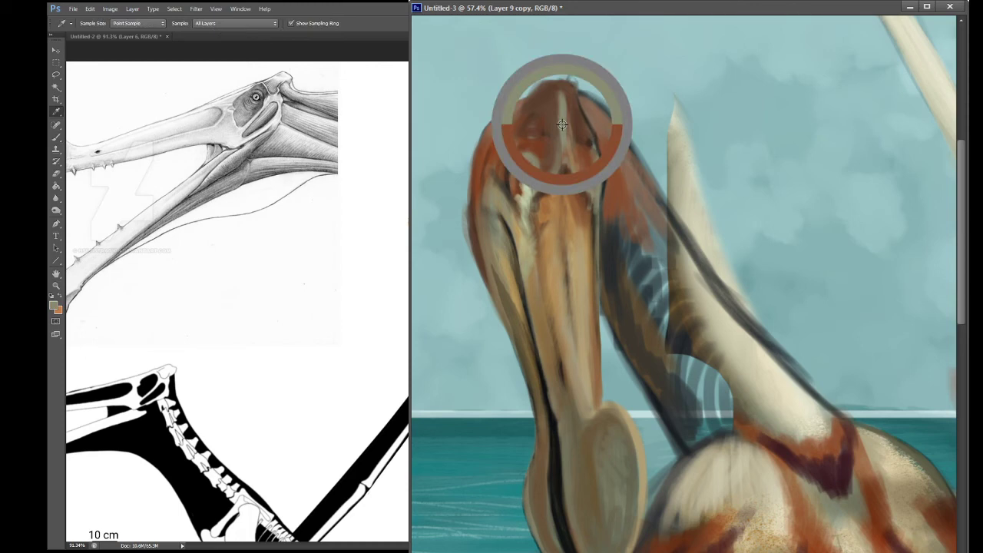
pyautogui.click(596, 112)
pyautogui.press('b')
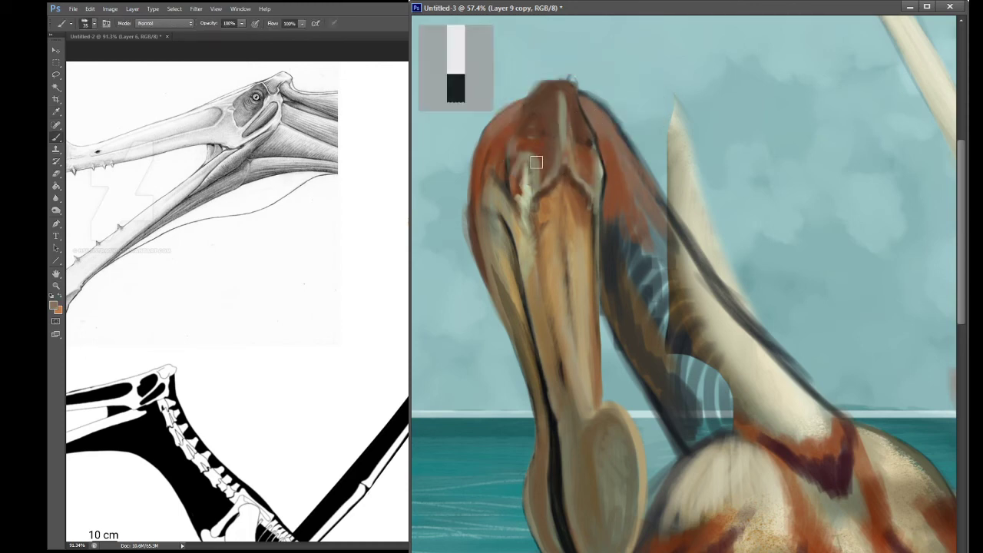
pyautogui.moveTo(537, 162); pyautogui.dragTo(544, 177)
# Step: Repaint the forehead ridge in light tan from the crown to the beak, and brush muted brown over the upper neck
pyautogui.press('i')
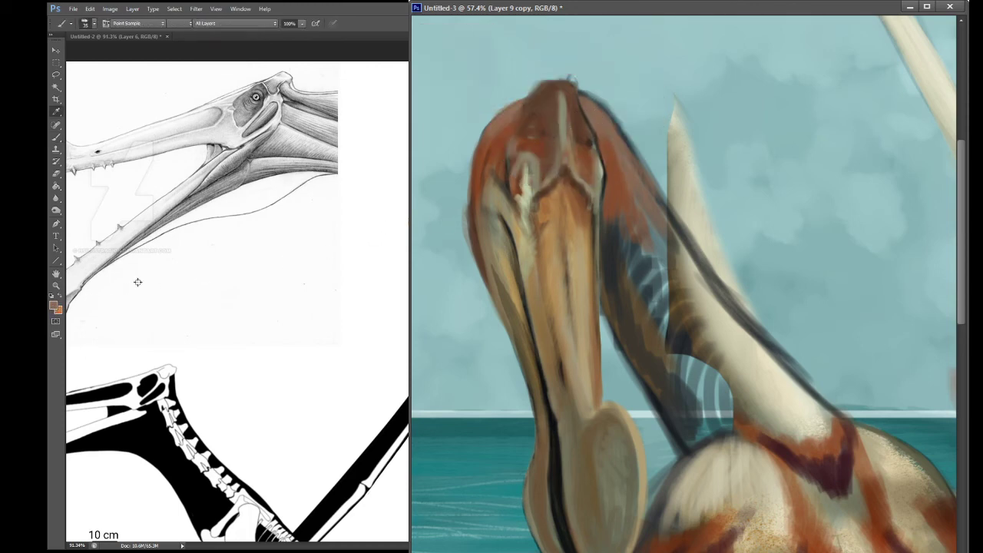
pyautogui.click(566, 157)
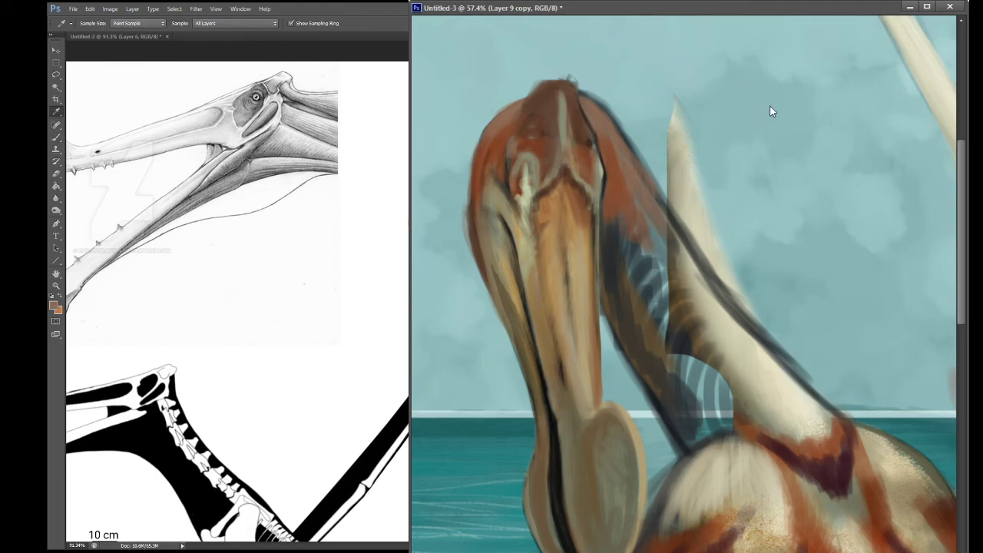
pyautogui.press('b')
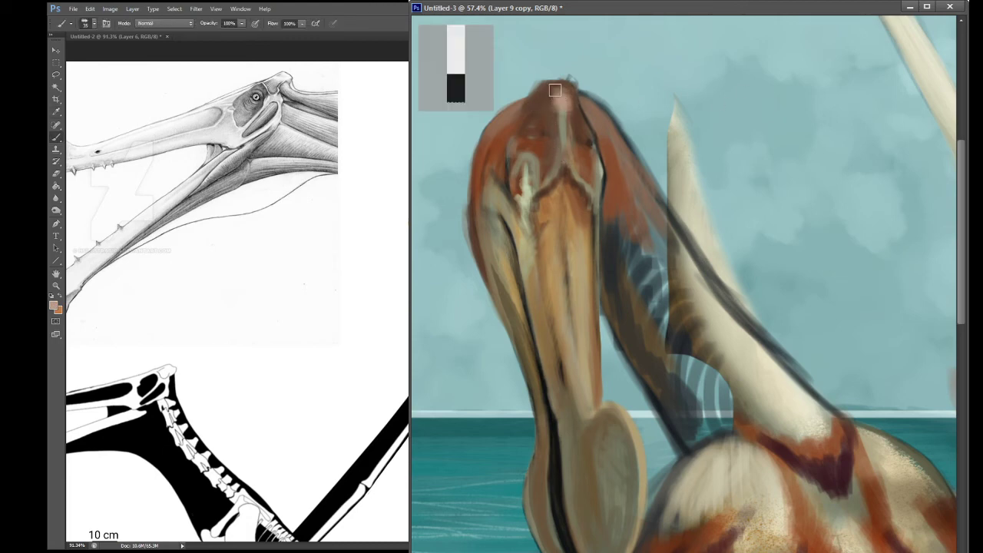
pyautogui.moveTo(562, 88); pyautogui.dragTo(563, 152)
pyautogui.moveTo(563, 106)
pyautogui.mouseDown()
pyautogui.moveTo(576, 169)
pyautogui.moveTo(563, 141)
pyautogui.moveTo(561, 165)
pyautogui.moveTo(566, 90)
pyautogui.mouseUp()
pyautogui.press('i')
pyautogui.click(574, 169)
pyautogui.press('b')
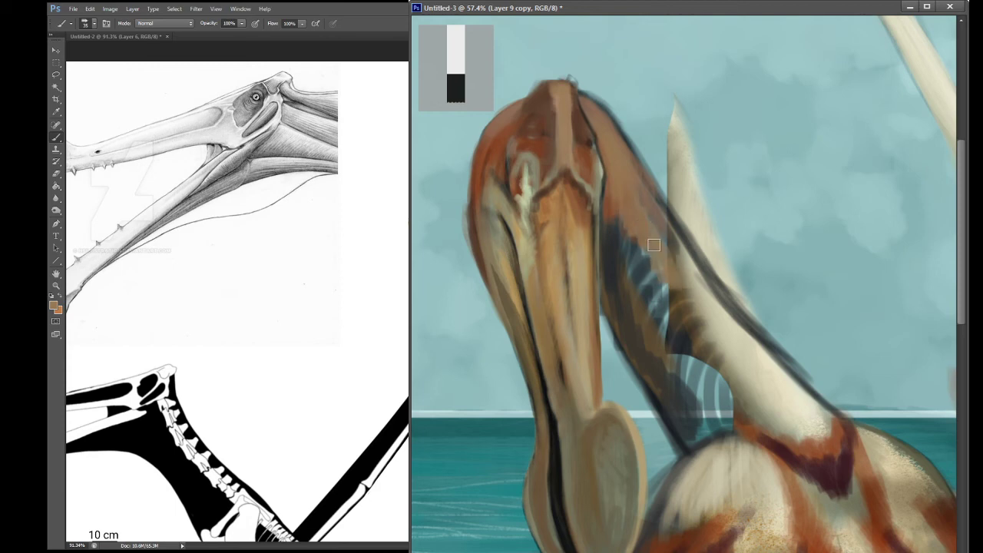
# Step: Blend the forehead around the ridge with brown and rust red sampled from the side of the head
pyautogui.press('i')
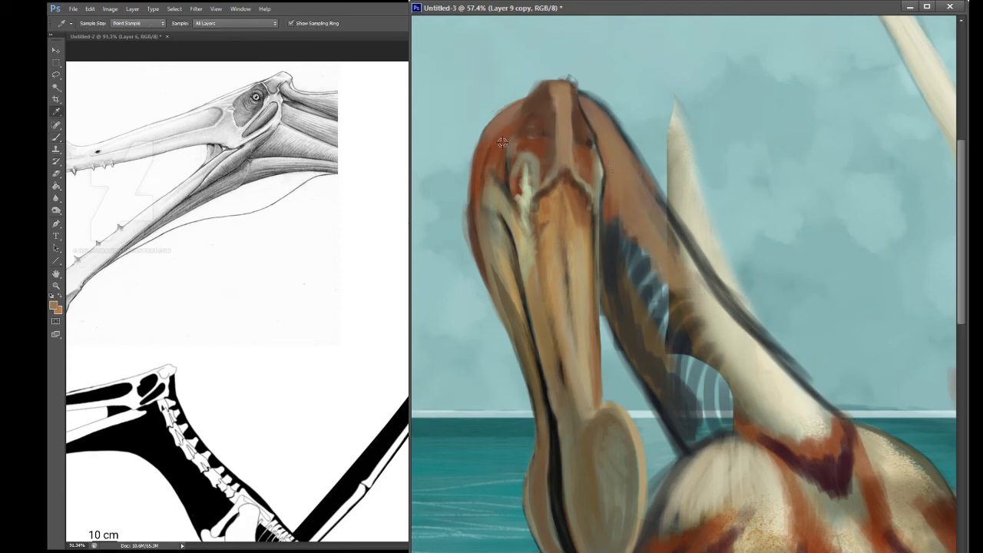
pyautogui.keyDown('alt'); pyautogui.click(500, 141); pyautogui.keyUp('alt')
pyautogui.keyDown('alt'); pyautogui.click(500, 122); pyautogui.keyUp('alt')
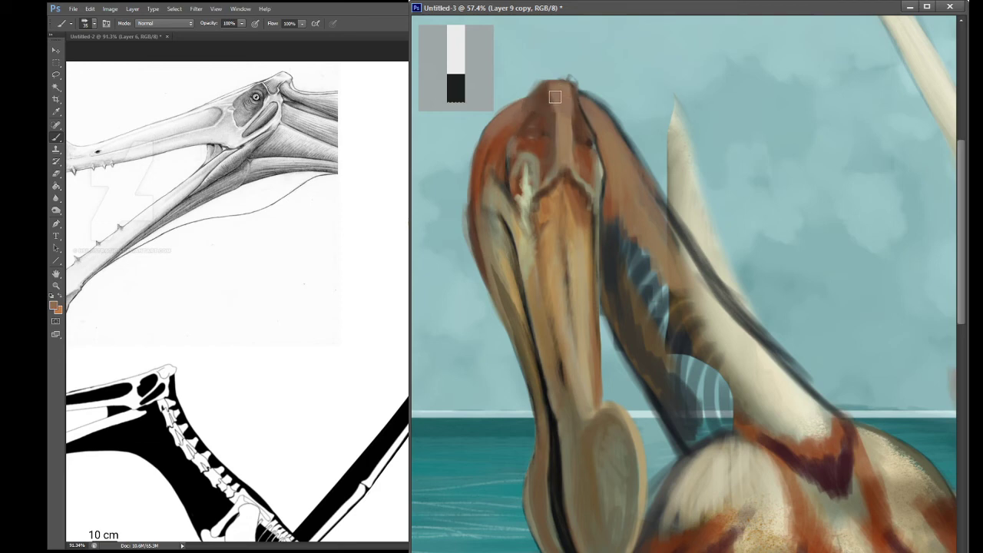
pyautogui.moveTo(554, 112)
pyautogui.mouseDown()
pyautogui.moveTo(564, 144)
pyautogui.moveTo(555, 158)
pyautogui.moveTo(554, 129)
pyautogui.moveTo(542, 179)
pyautogui.moveTo(553, 129)
pyautogui.mouseUp()
pyautogui.keyDown('alt'); pyautogui.click(544, 145); pyautogui.keyUp('alt')
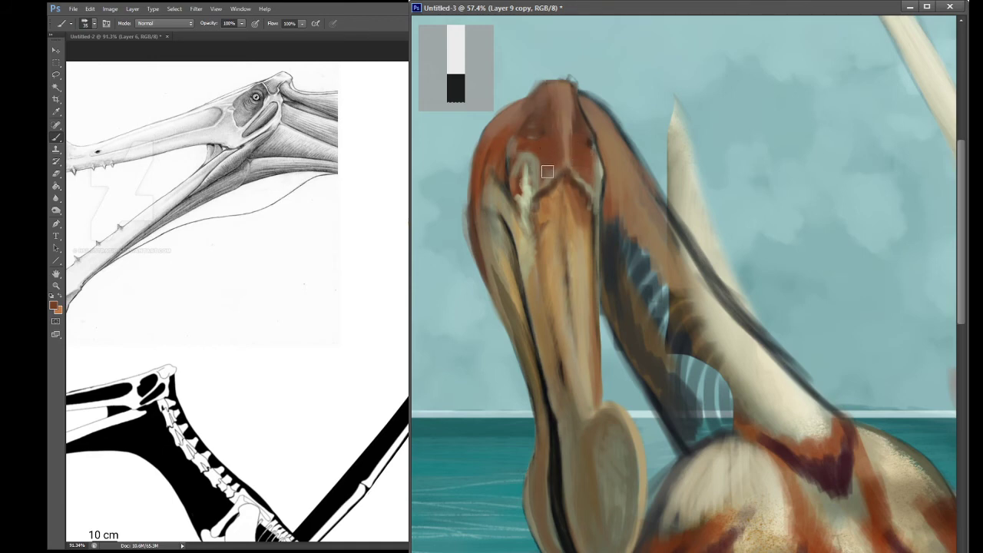
pyautogui.moveTo(547, 171); pyautogui.dragTo(530, 163)
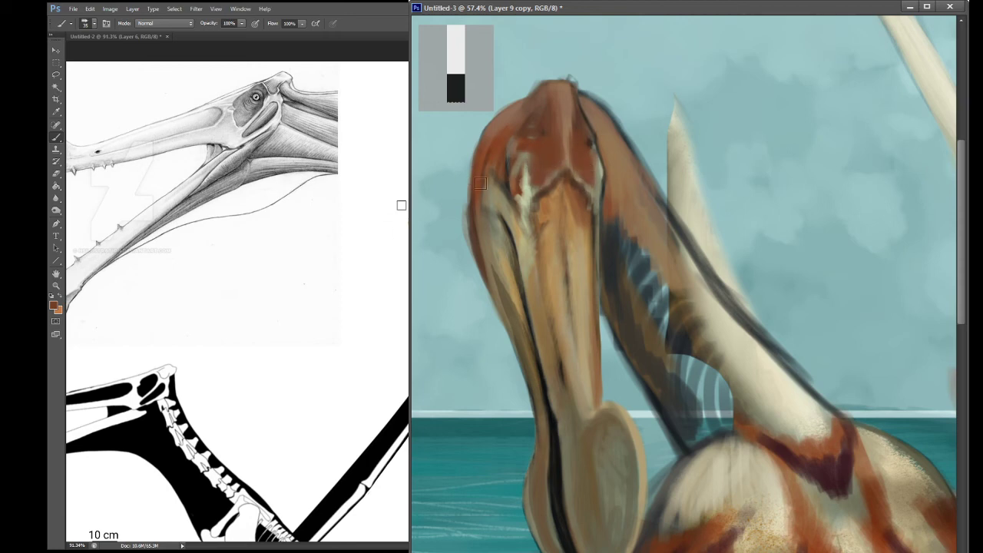
# Step: Cover the pale marks above the eye area with a deeper rust red
pyautogui.press('i')
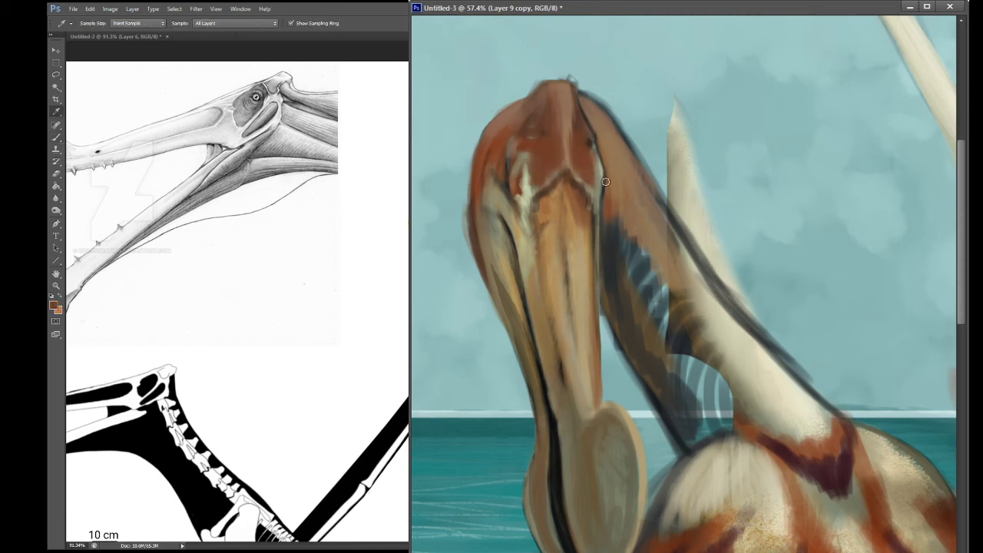
pyautogui.press('b')
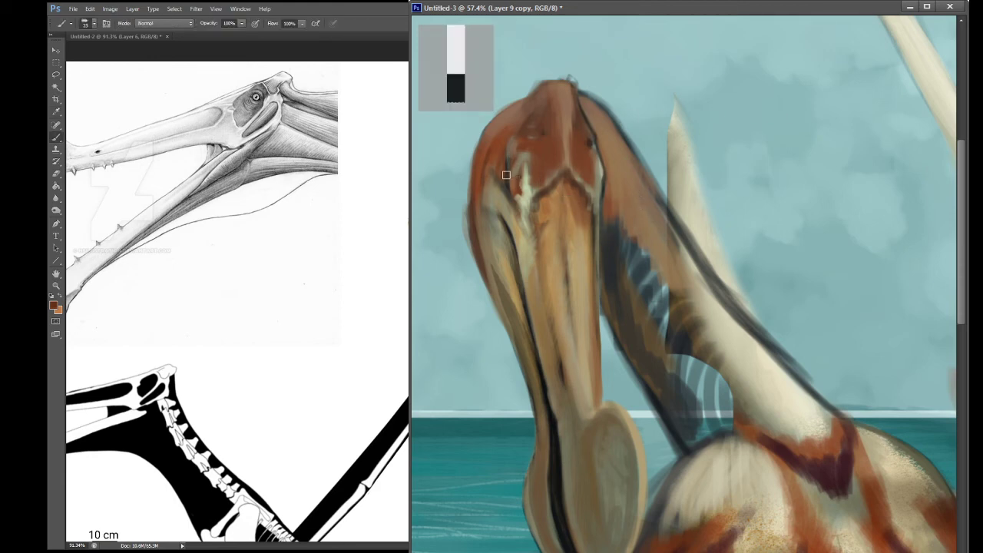
pyautogui.moveTo(513, 150)
pyautogui.mouseDown()
pyautogui.moveTo(532, 181)
pyautogui.moveTo(536, 162)
pyautogui.moveTo(539, 178)
pyautogui.moveTo(549, 151)
pyautogui.mouseUp()
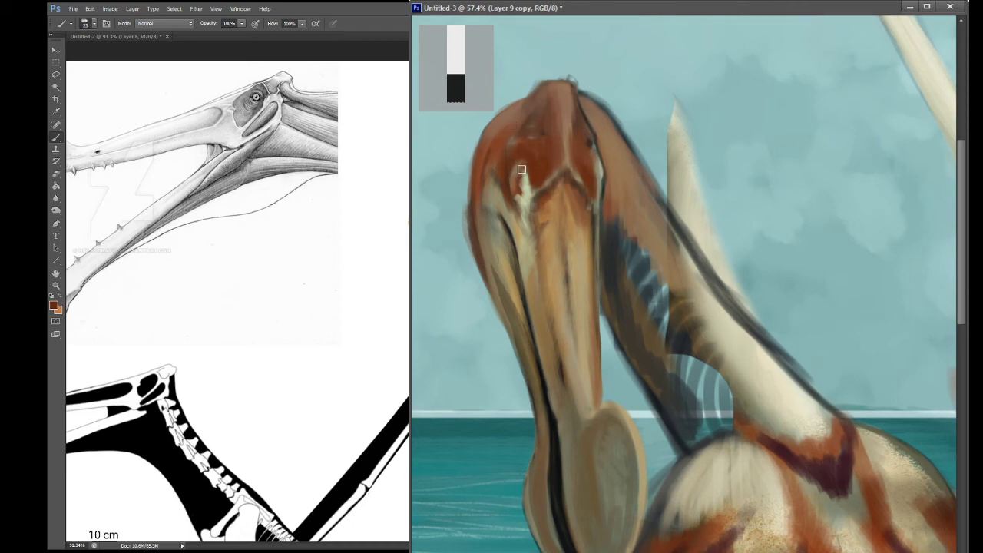
# Step: Paint an upright tuft of brown bristles on the crown, adding darker streaks and fine lighter strokes down to the brow
pyautogui.keyDown('alt'); pyautogui.click(550, 94); pyautogui.keyUp('alt')
pyautogui.moveTo(529, 86)
pyautogui.mouseDown()
pyautogui.moveTo(550, 60)
pyautogui.moveTo(564, 64)
pyautogui.moveTo(562, 78)
pyautogui.moveTo(553, 59)
pyautogui.moveTo(541, 73)
pyautogui.moveTo(552, 50)
pyautogui.moveTo(566, 59)
pyautogui.moveTo(578, 93)
pyautogui.mouseUp()
pyautogui.keyDown('alt'); pyautogui.click(528, 128); pyautogui.keyUp('alt')
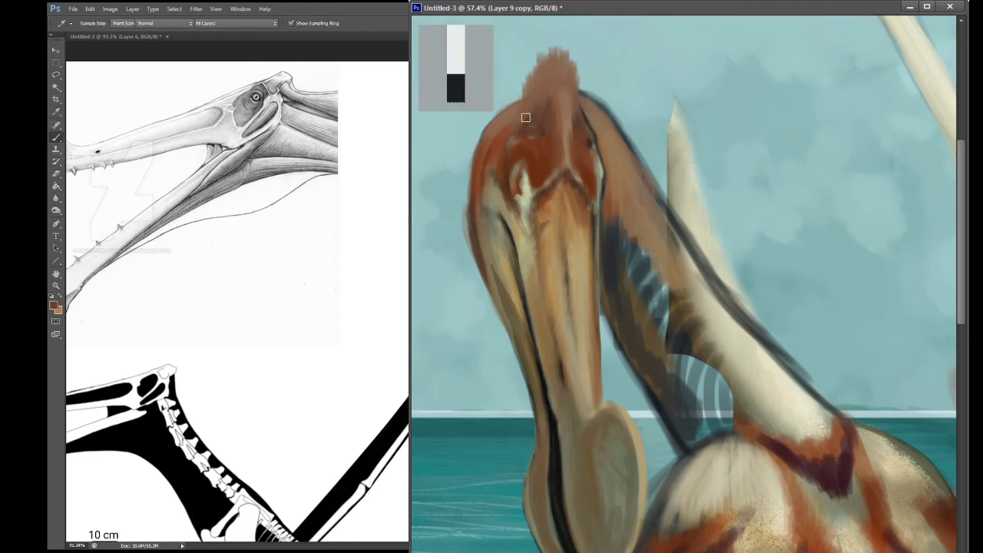
pyautogui.moveTo(518, 119)
pyautogui.mouseDown()
pyautogui.moveTo(527, 134)
pyautogui.moveTo(533, 99)
pyautogui.moveTo(547, 106)
pyautogui.moveTo(560, 68)
pyautogui.moveTo(573, 136)
pyautogui.mouseUp()
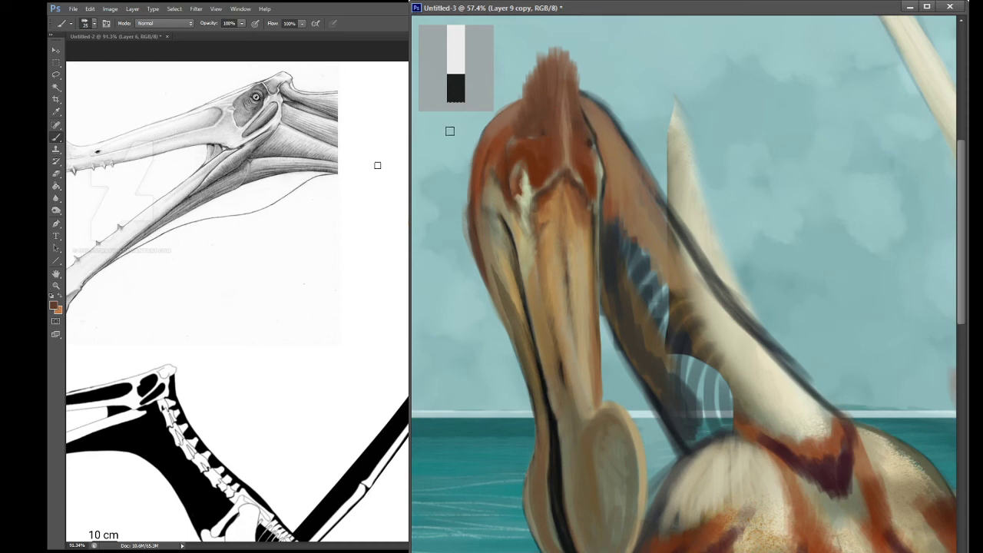
pyautogui.keyDown('alt'); pyautogui.click(592, 143); pyautogui.keyUp('alt')
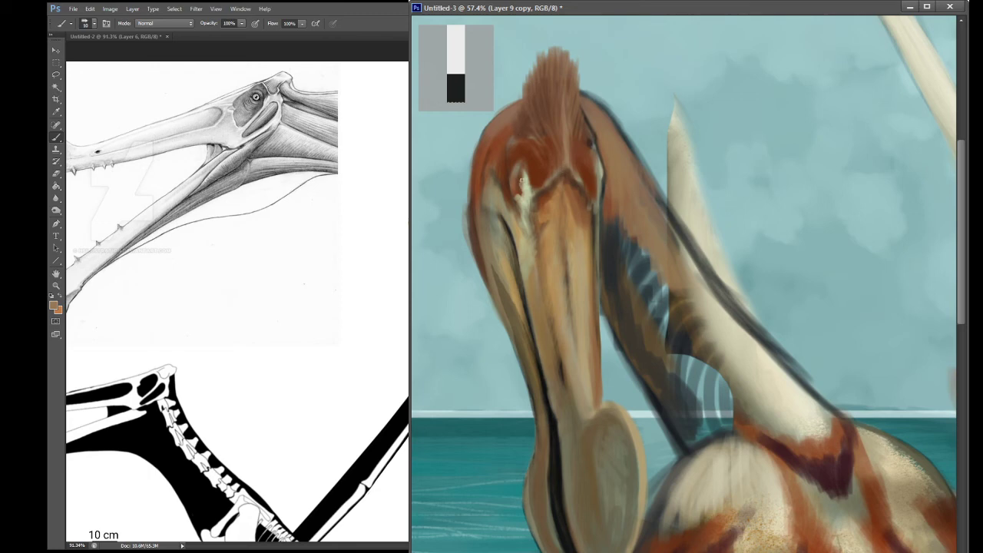
# Step: Paint a pale grey-green ring around the eye and cover the pale far edge of the face with rust red
pyautogui.keyDown('alt'); pyautogui.click(526, 203); pyautogui.keyUp('alt')
pyautogui.moveTo(518, 201); pyautogui.dragTo(510, 180)
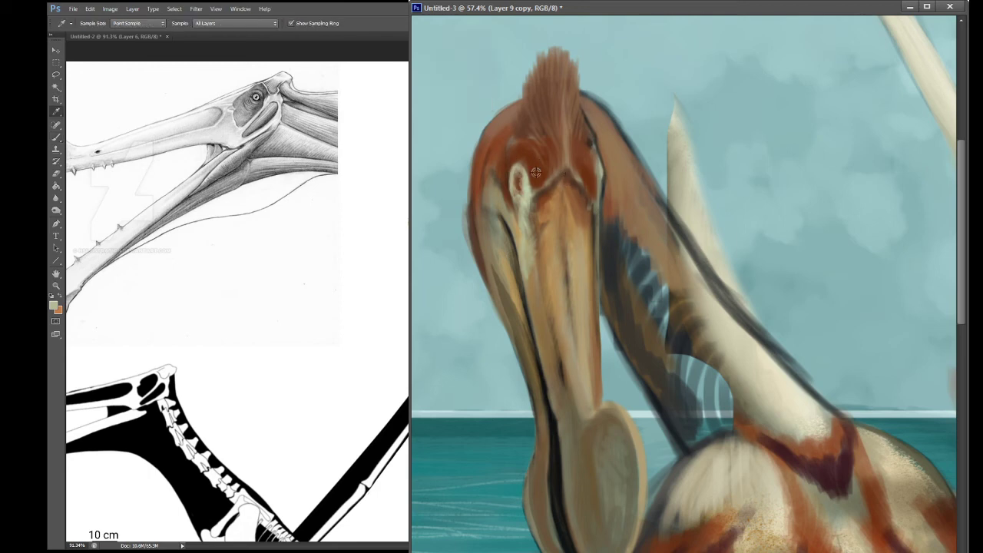
pyautogui.keyDown('alt'); pyautogui.click(593, 165); pyautogui.keyUp('alt')
pyautogui.moveTo(593, 187); pyautogui.dragTo(594, 164)
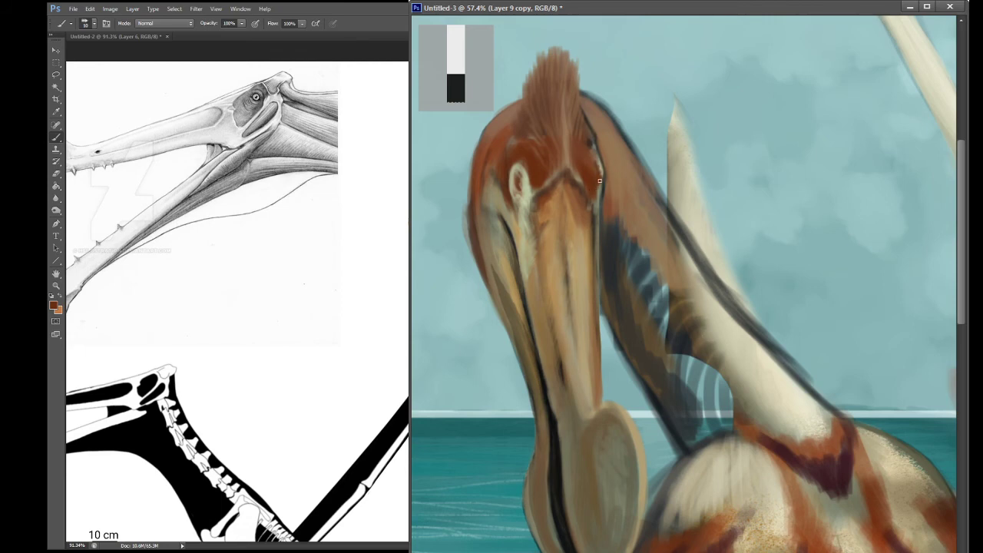
# Step: Darken the crease where the beak meets the forehead with near-black sampled from the mouth line, using a larger brush
pyautogui.press('i')
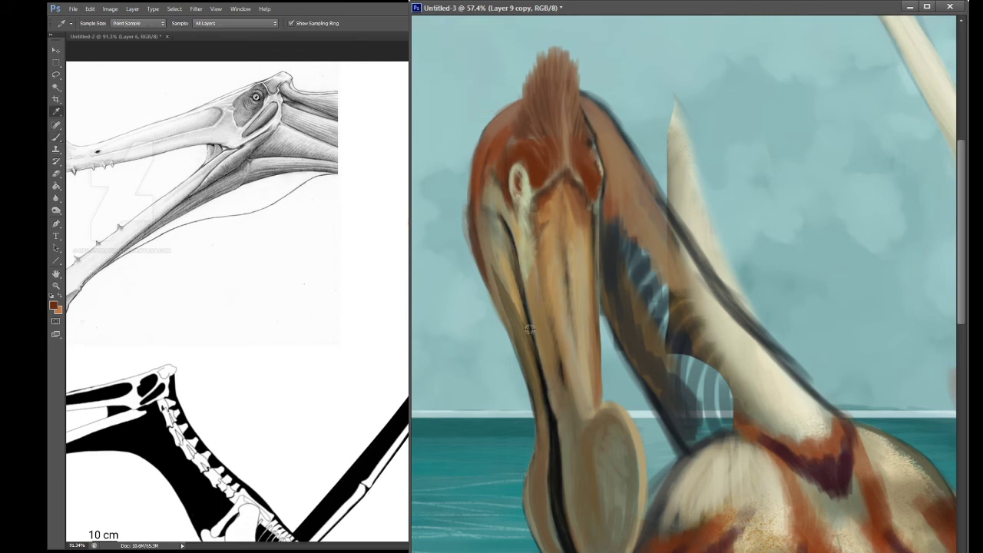
pyautogui.press('b')
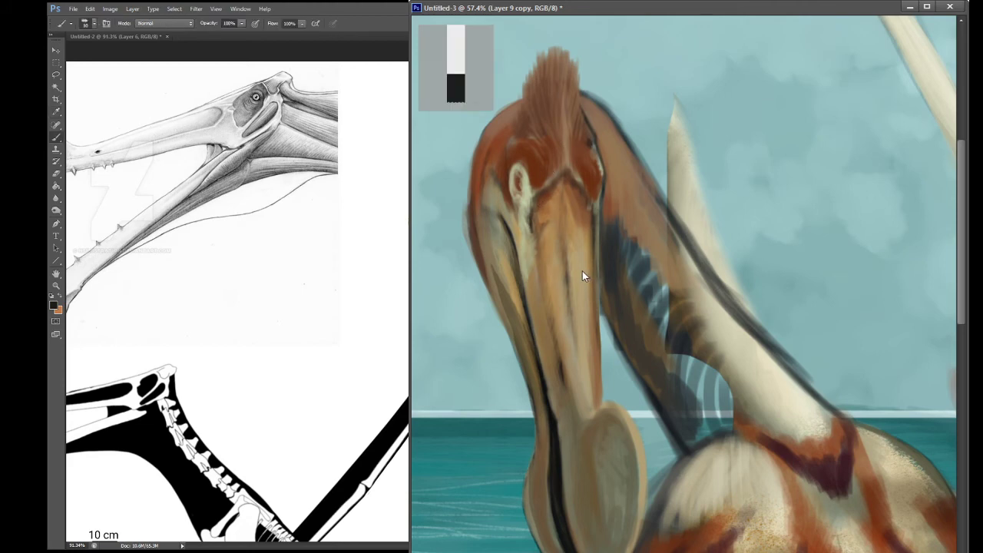
pyautogui.press(']')
pyautogui.press(']')
pyautogui.moveTo(528, 216)
pyautogui.mouseDown()
pyautogui.moveTo(530, 244)
pyautogui.moveTo(535, 197)
pyautogui.moveTo(588, 181)
pyautogui.moveTo(569, 184)
pyautogui.moveTo(589, 208)
pyautogui.moveTo(581, 186)
pyautogui.moveTo(590, 197)
pyautogui.moveTo(594, 239)
pyautogui.mouseUp()
# Step: Blend the top of the beak beneath the dark crease with sampled brown and orange, and sample dark red from the brow
pyautogui.keyDown('alt'); pyautogui.click(577, 202); pyautogui.keyUp('alt')
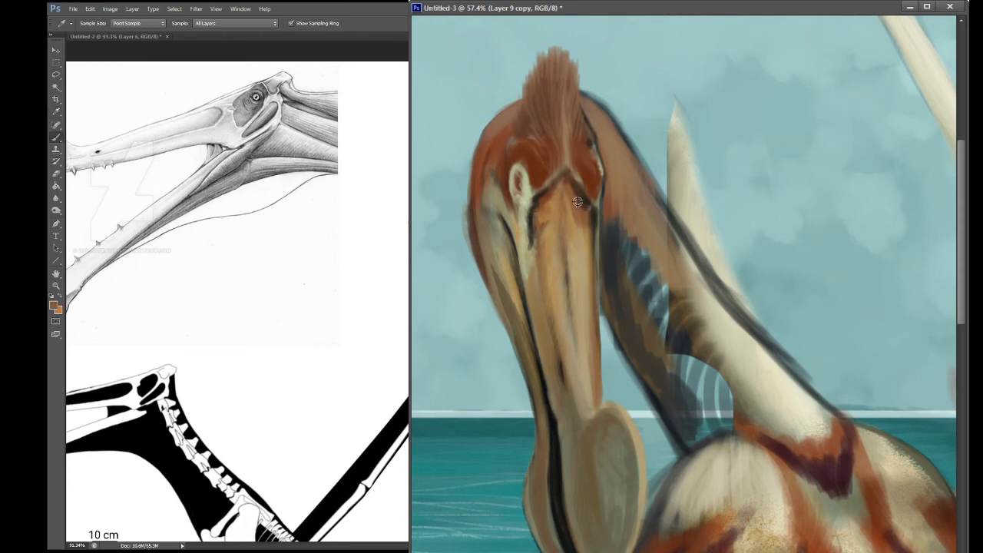
pyautogui.moveTo(578, 198); pyautogui.dragTo(587, 217)
pyautogui.keyDown('alt'); pyautogui.click(568, 229); pyautogui.keyUp('alt')
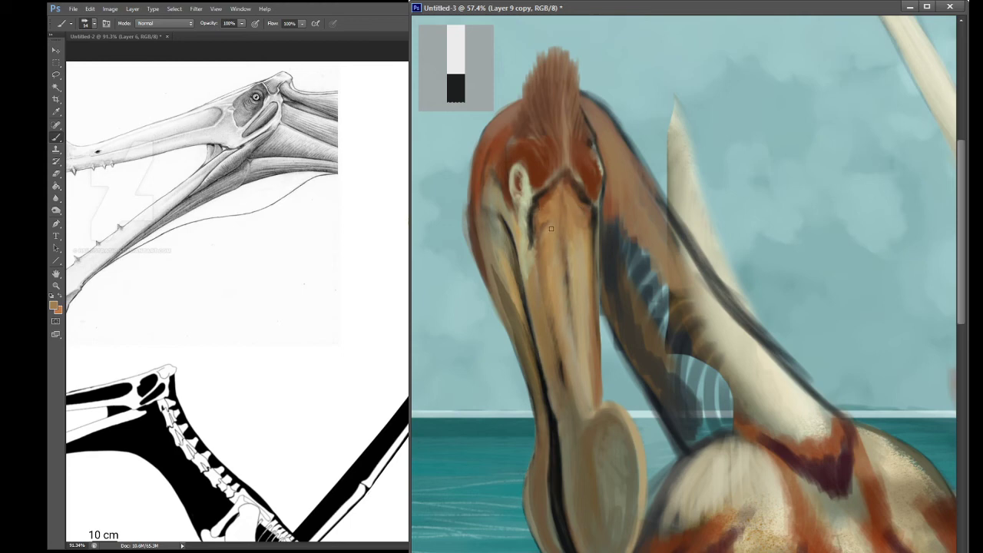
pyautogui.press('i')
pyautogui.click(534, 172)
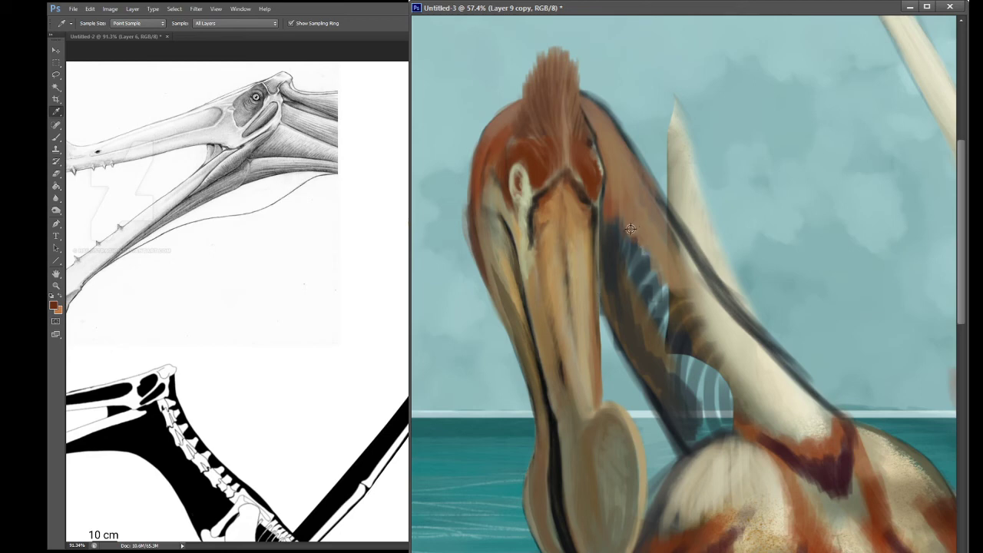
# Step: Cover the pale stripes on the neck's shaded underside with dark blue-grey sampled from the same area
pyautogui.click(613, 256)
pyautogui.press('b')
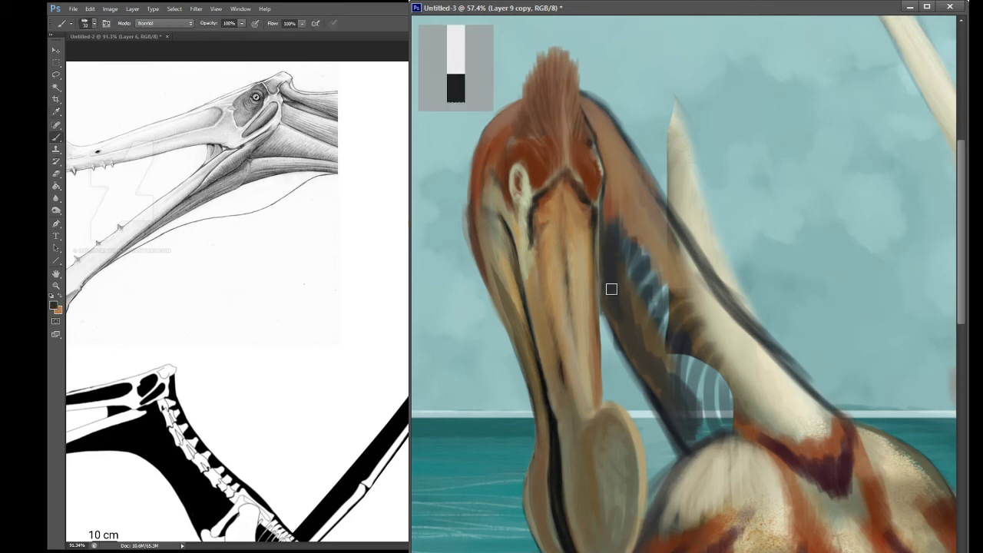
pyautogui.moveTo(623, 259); pyautogui.dragTo(646, 340)
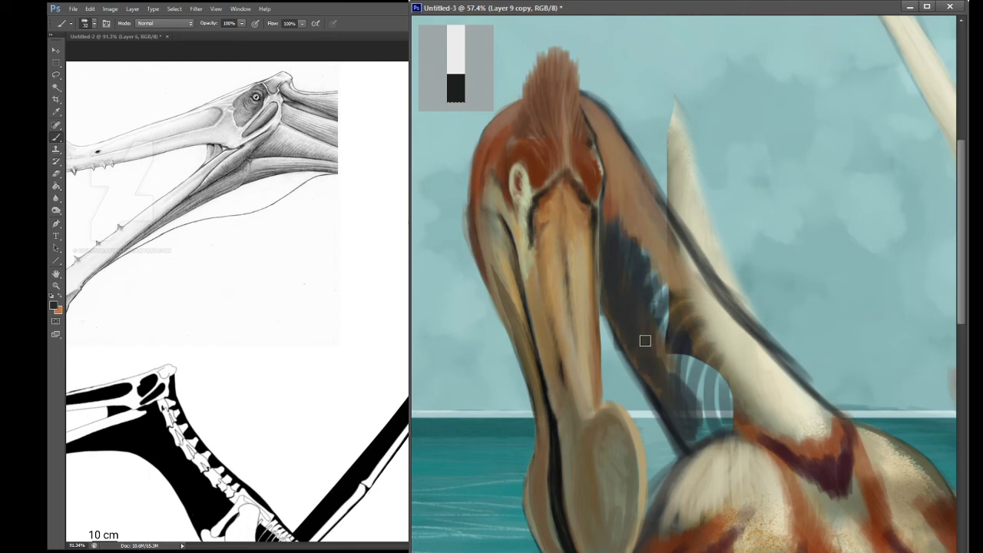
# Step: Paint sampled olive brown over the remaining stripes and see-through patch on the lower throat, blending it into the dark underside
pyautogui.keyDown('alt'); pyautogui.click(699, 343); pyautogui.keyUp('alt')
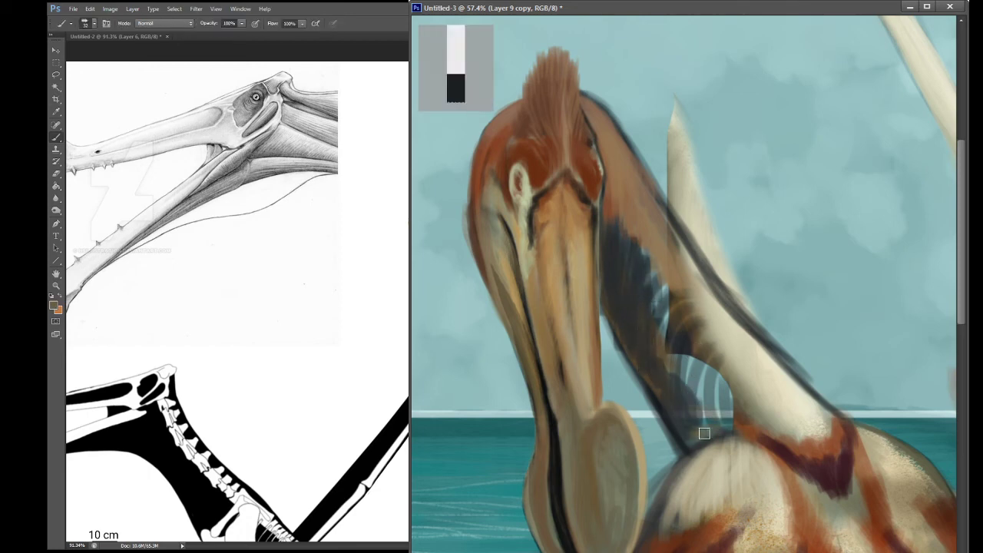
pyautogui.moveTo(705, 433)
pyautogui.mouseDown()
pyautogui.moveTo(682, 391)
pyautogui.moveTo(713, 385)
pyautogui.moveTo(642, 354)
pyautogui.moveTo(695, 375)
pyautogui.moveTo(652, 294)
pyautogui.mouseUp()
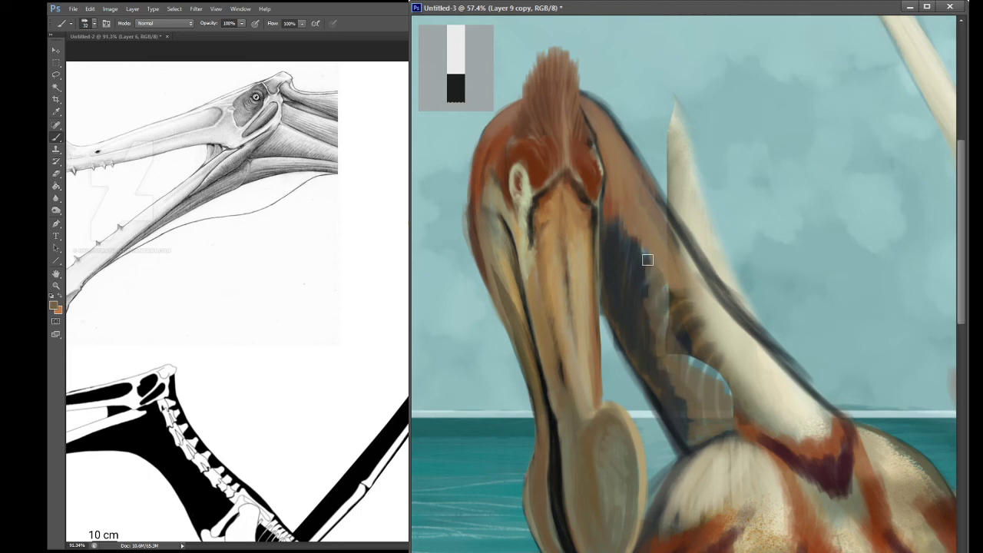
pyautogui.moveTo(648, 260)
pyautogui.mouseDown()
pyautogui.moveTo(686, 372)
pyautogui.moveTo(695, 357)
pyautogui.moveTo(720, 394)
pyautogui.mouseUp()
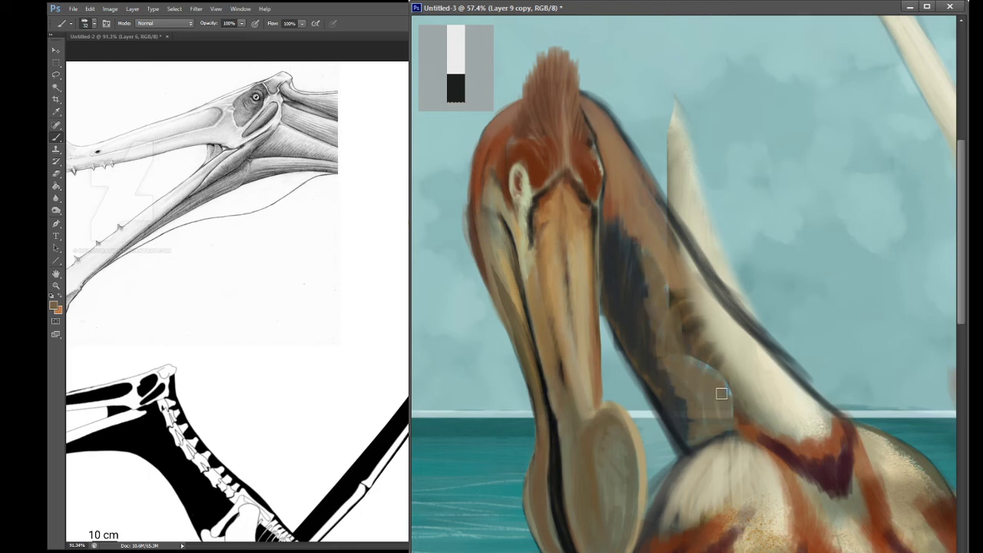
pyautogui.keyDown('alt'); pyautogui.click(690, 320); pyautogui.keyUp('alt')
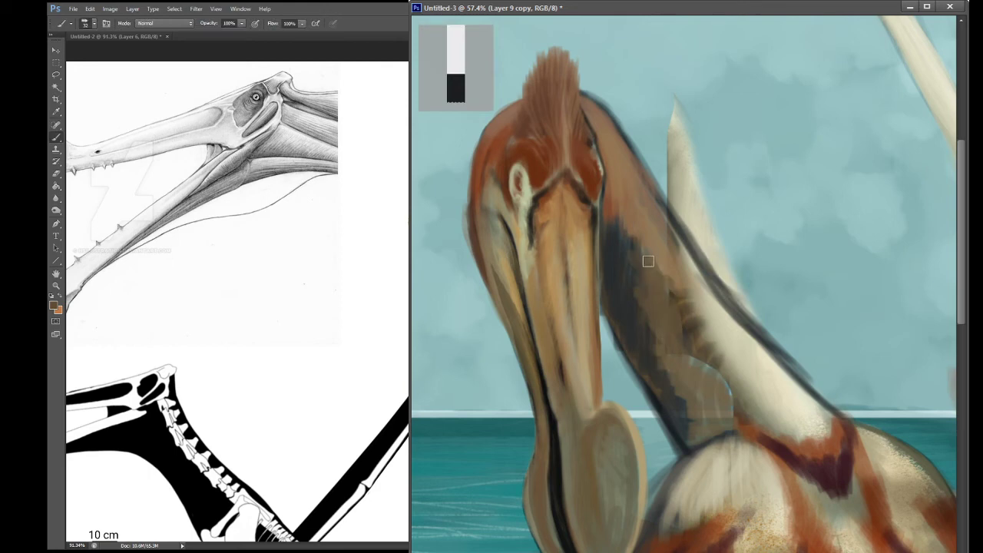
pyautogui.moveTo(665, 300)
pyautogui.mouseDown()
pyautogui.moveTo(669, 367)
pyautogui.moveTo(709, 413)
pyautogui.moveTo(693, 441)
pyautogui.mouseUp()
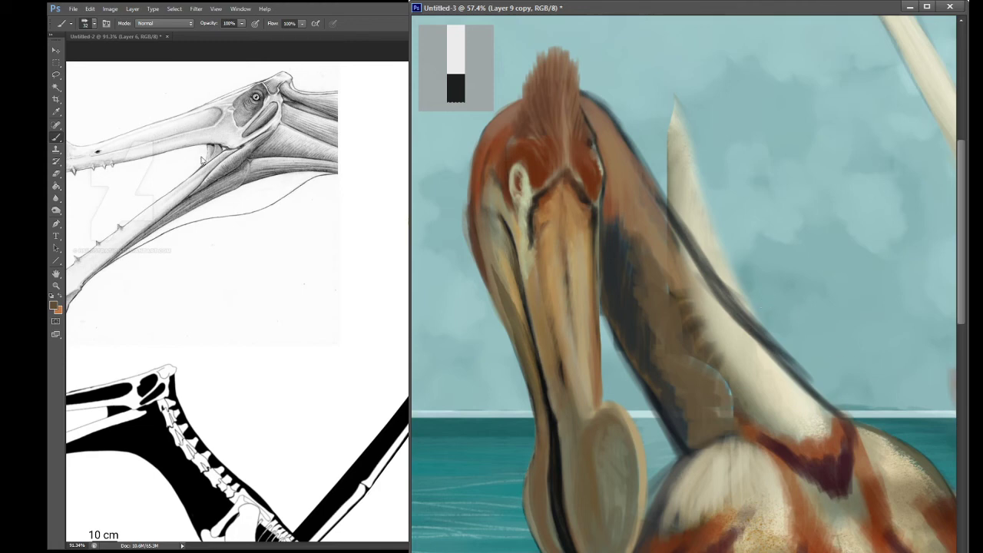
# Step: Brush a cream highlight sampled from the lower neck onto the brown upper part of the neck
pyautogui.click(56, 286)
pyautogui.moveTo(715, 350); pyautogui.dragTo(595, 297)
pyautogui.press('h')
pyautogui.press('b')
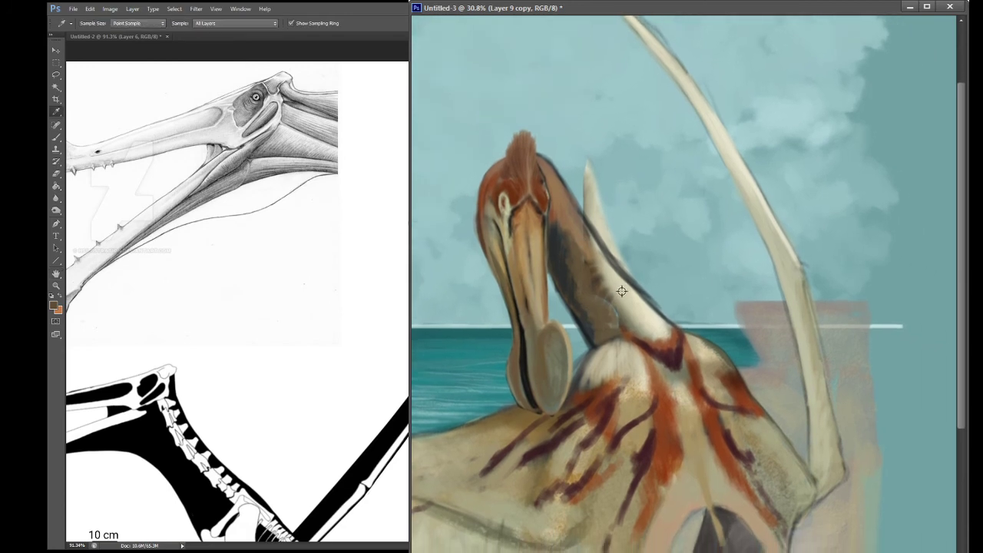
pyautogui.keyDown('alt'); pyautogui.click(632, 299); pyautogui.keyUp('alt')
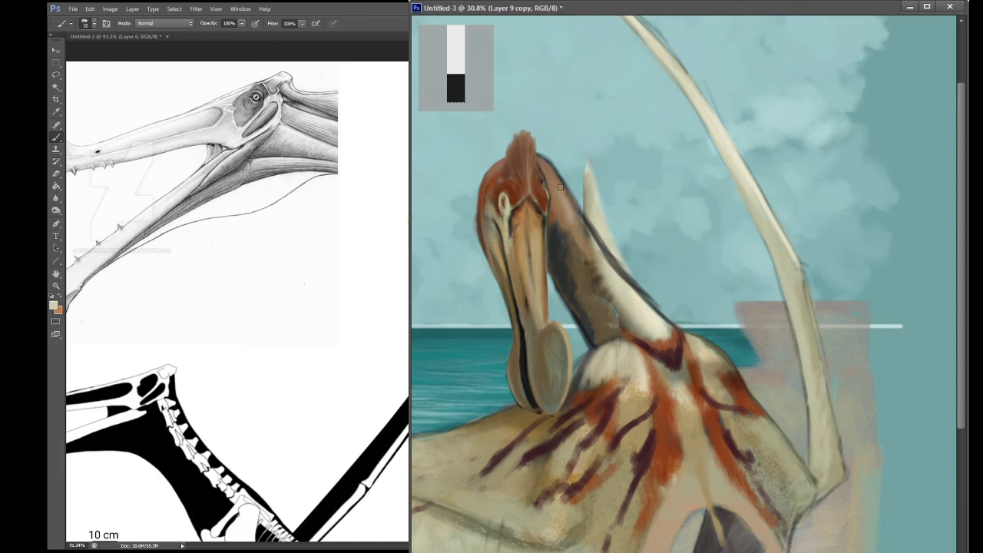
pyautogui.moveTo(571, 232)
pyautogui.mouseDown()
pyautogui.moveTo(573, 223)
pyautogui.moveTo(580, 258)
pyautogui.moveTo(576, 223)
pyautogui.moveTo(606, 277)
pyautogui.moveTo(563, 212)
pyautogui.moveTo(567, 233)
pyautogui.mouseUp()
# Step: Shade the neck directly behind the head with sampled dark grey, then blend it with brown
pyautogui.press('i')
pyautogui.moveTo(549, 172); pyautogui.dragTo(549, 169)
pyautogui.press('b')
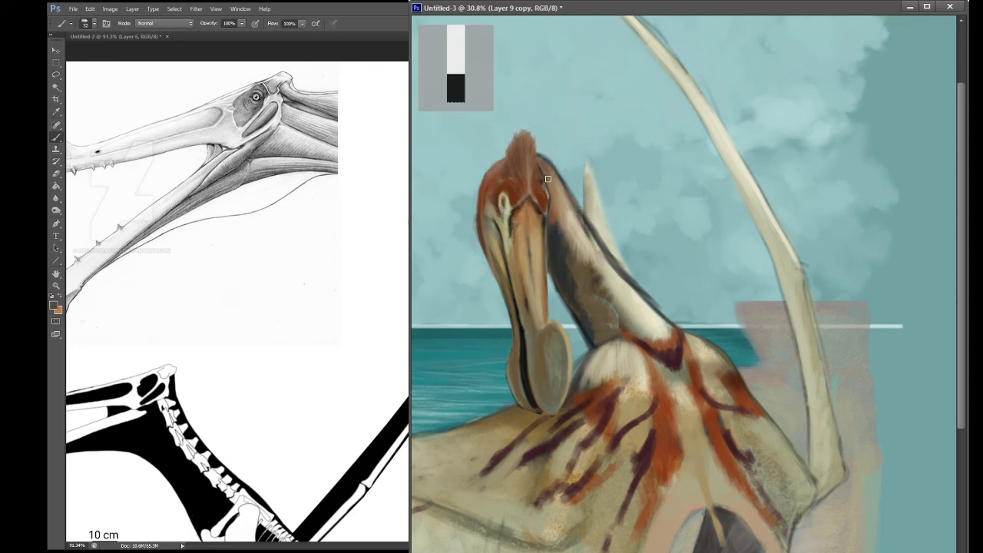
pyautogui.press('i')
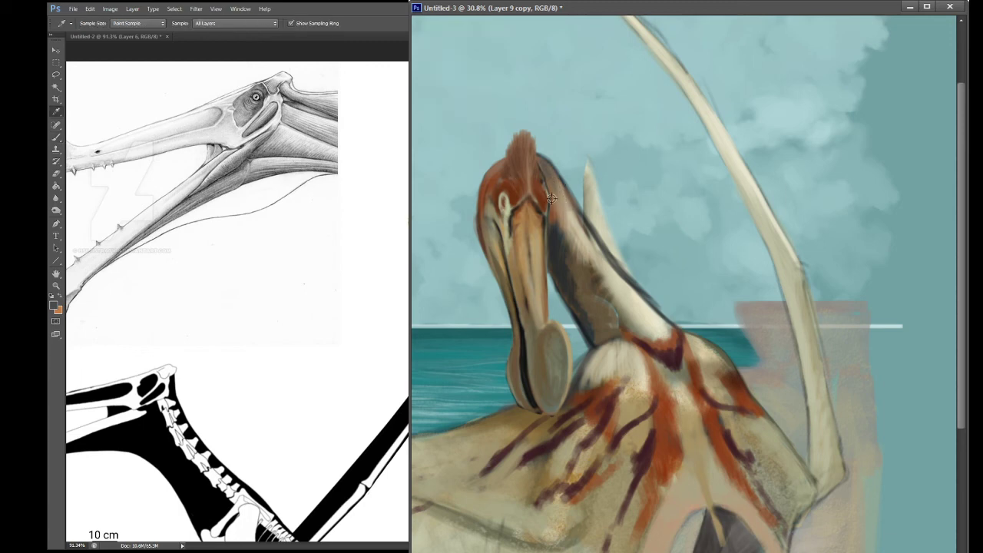
pyautogui.click(552, 196)
pyautogui.press('b')
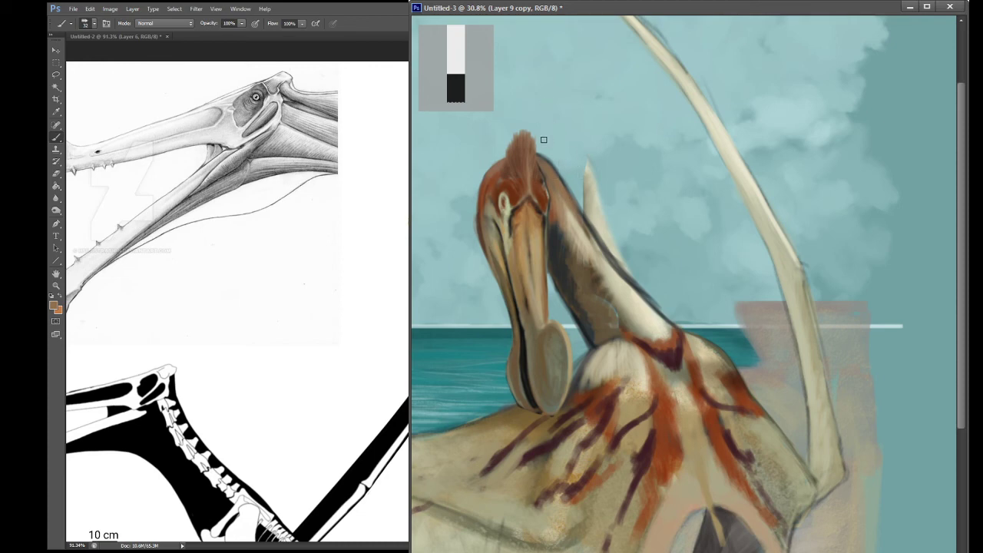
# Step: Undo the last change and erase the dark outline along the back of the upper neck behind the head
pyautogui.press('e')
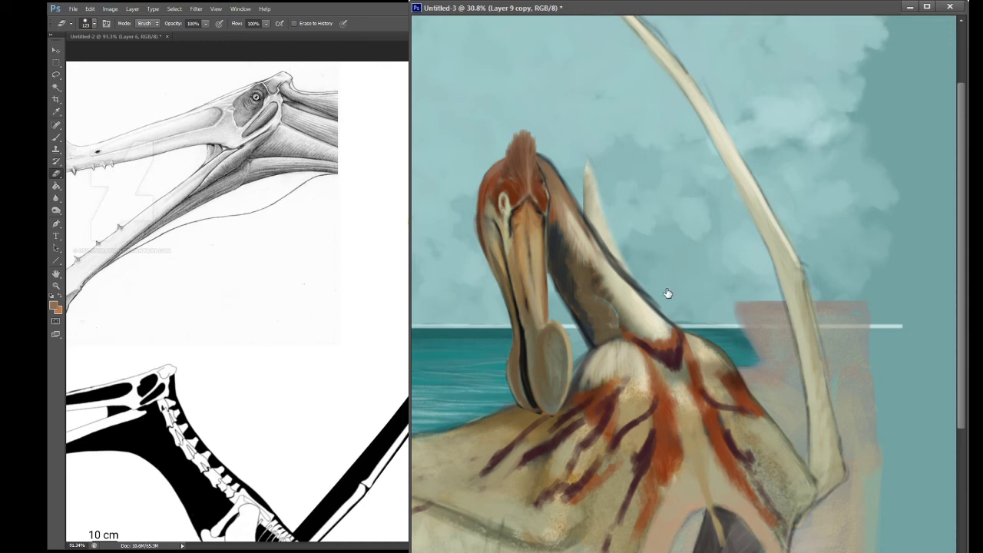
pyautogui.hotkey('ctrl', 'z')
pyautogui.moveTo(554, 150); pyautogui.dragTo(581, 173)
pyautogui.moveTo(554, 146)
pyautogui.mouseDown()
pyautogui.moveTo(577, 189)
pyautogui.moveTo(584, 165)
pyautogui.mouseUp()
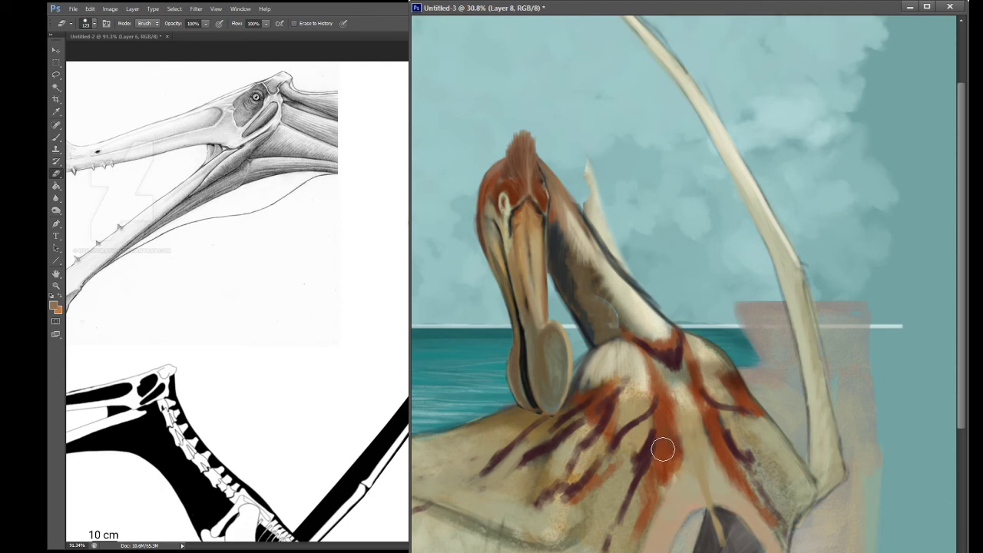
# Step: Trim the outer edge of the beak's lower end on Layer 9 copy with a smaller eraser
pyautogui.press('[')
pyautogui.press('[')
pyautogui.press('[')
pyautogui.press('[')
pyautogui.press('[')
pyautogui.press('[')
pyautogui.press('[')
pyautogui.press('[')
pyautogui.press('[')
pyautogui.press('[')
pyautogui.press('[')
pyautogui.hotkey('alt', ']')
pyautogui.hotkey('alt', '[')
pyautogui.hotkey('alt', ']')
pyautogui.moveTo(517, 404); pyautogui.dragTo(511, 358)
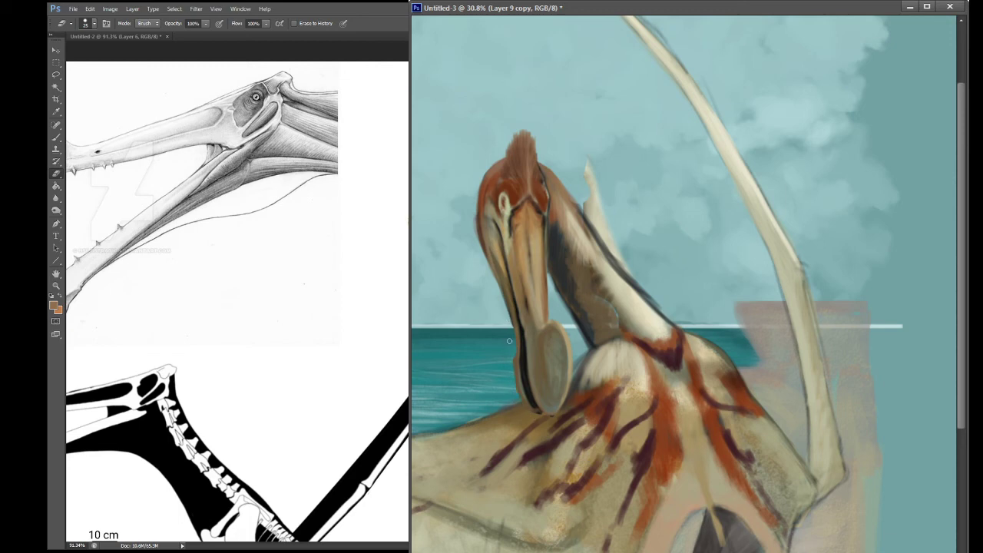
# Step: Touch up the trimmed beak edge with olive tan sampled from the rounded crest, and switch to the skeleton reference document
pyautogui.press('b')
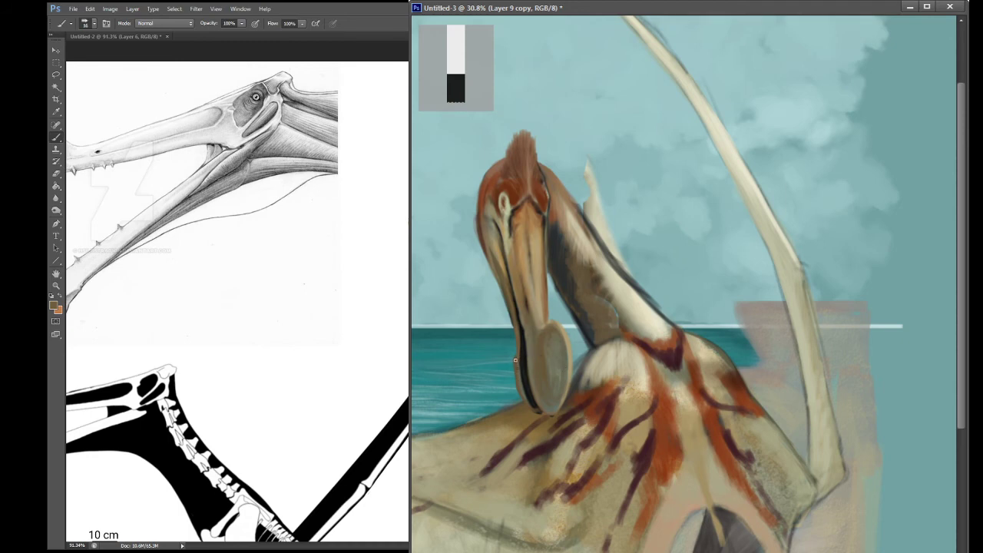
pyautogui.keyDown('alt'); pyautogui.click(550, 366); pyautogui.keyUp('alt')
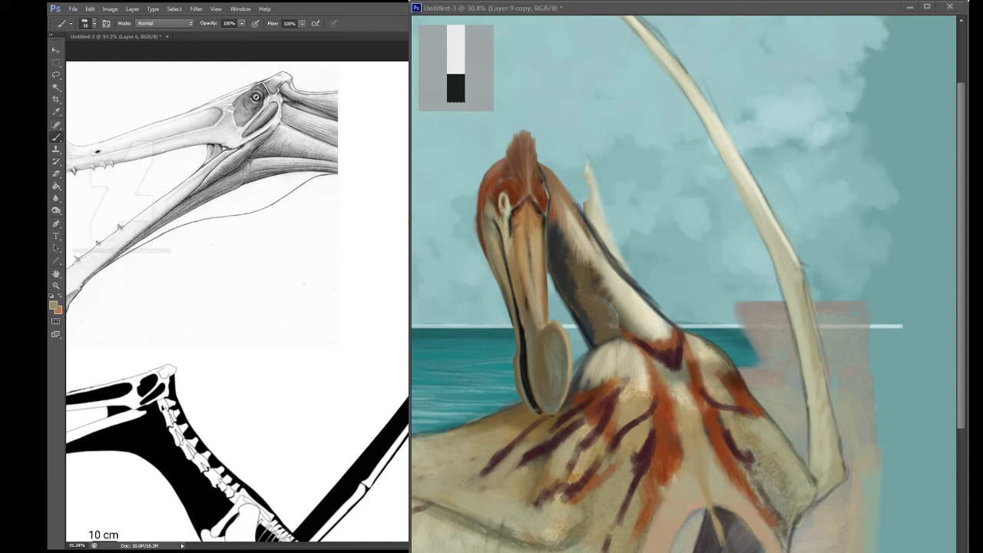
pyautogui.click(253, 499)
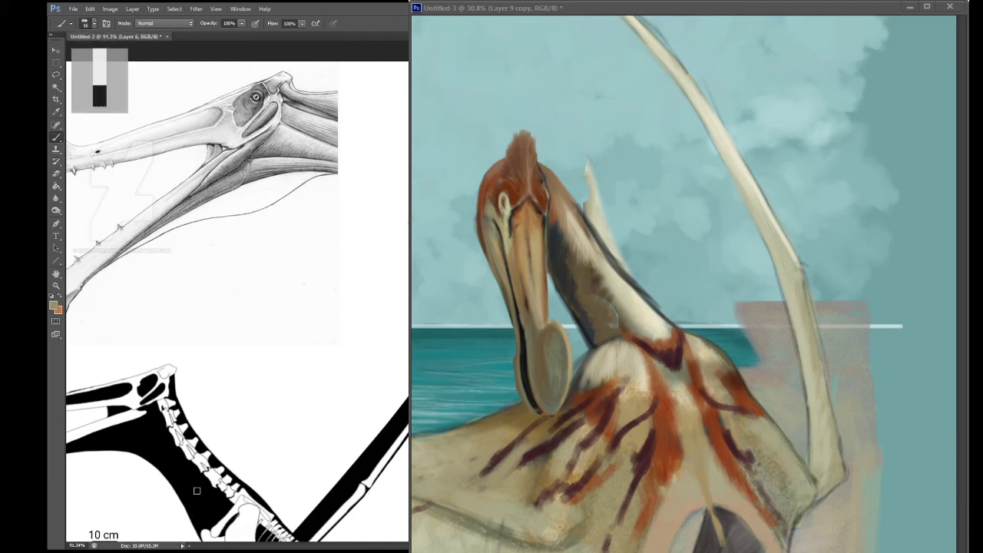
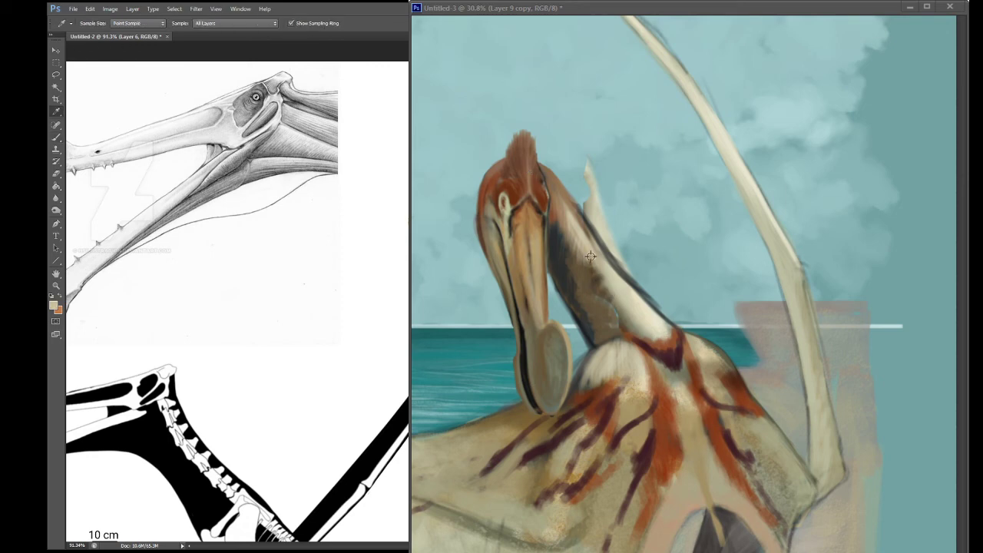
# Step: Sample the neck's cream colour and paint light feather strokes across the dark shaded side of the neck
pyautogui.click(611, 283)
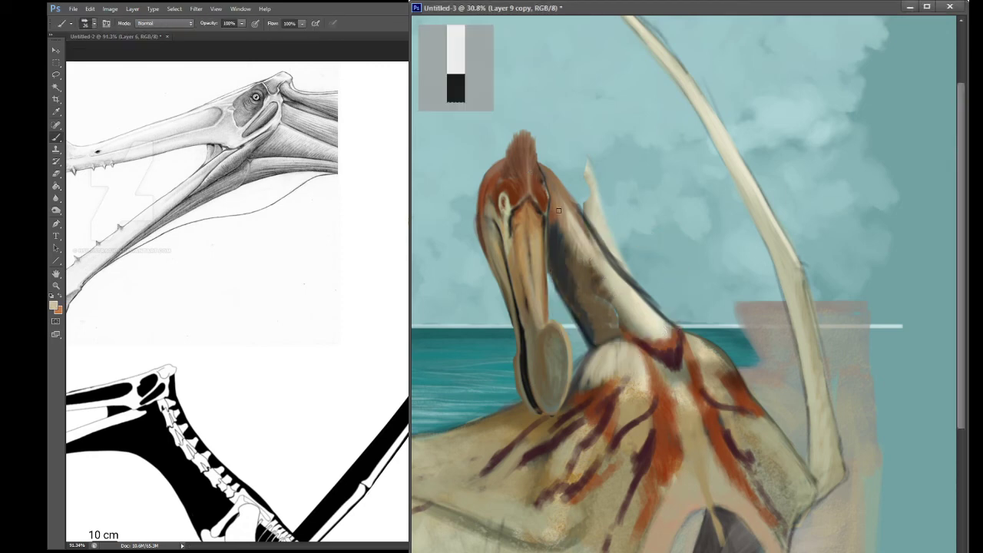
pyautogui.moveTo(559, 211)
pyautogui.mouseDown()
pyautogui.moveTo(575, 231)
pyautogui.moveTo(568, 248)
pyautogui.moveTo(579, 248)
pyautogui.moveTo(580, 265)
pyautogui.moveTo(592, 261)
pyautogui.moveTo(586, 274)
pyautogui.moveTo(605, 268)
pyautogui.moveTo(605, 291)
pyautogui.moveTo(594, 271)
pyautogui.moveTo(588, 290)
pyautogui.moveTo(584, 251)
pyautogui.moveTo(601, 312)
pyautogui.moveTo(595, 283)
pyautogui.moveTo(582, 313)
pyautogui.moveTo(573, 291)
pyautogui.moveTo(594, 336)
pyautogui.moveTo(610, 298)
pyautogui.moveTo(607, 331)
pyautogui.moveTo(611, 285)
pyautogui.moveTo(617, 312)
pyautogui.moveTo(620, 294)
pyautogui.moveTo(615, 306)
pyautogui.moveTo(629, 316)
pyautogui.moveTo(615, 335)
pyautogui.moveTo(626, 323)
pyautogui.moveTo(650, 342)
pyautogui.mouseUp()
pyautogui.keyDown('alt'); pyautogui.click(574, 231); pyautogui.keyUp('alt')
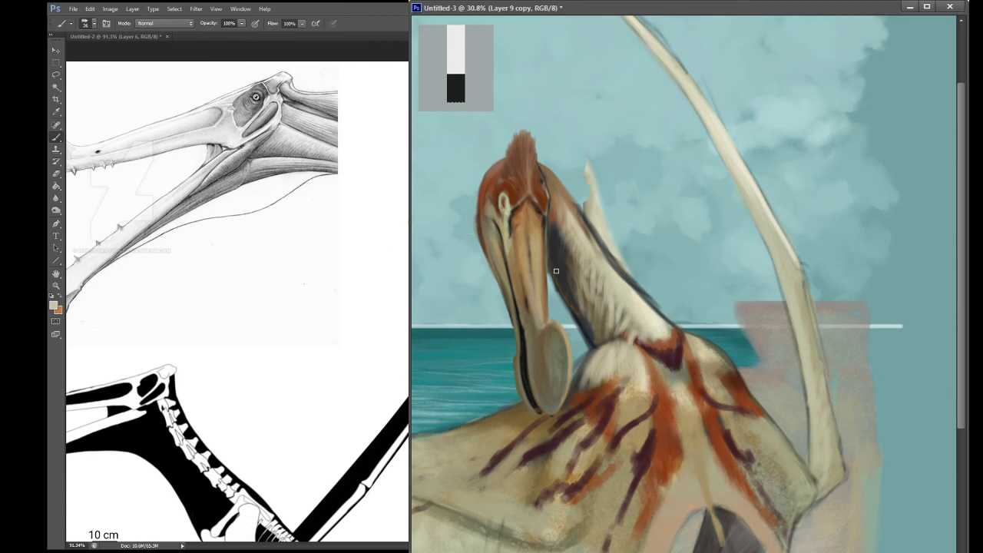
pyautogui.moveTo(572, 289)
pyautogui.mouseDown()
pyautogui.moveTo(568, 253)
pyautogui.moveTo(557, 276)
pyautogui.moveTo(564, 249)
pyautogui.moveTo(561, 257)
pyautogui.moveTo(554, 212)
pyautogui.mouseUp()
pyautogui.keyDown('alt'); pyautogui.click(553, 196); pyautogui.keyUp('alt')
pyautogui.keyDown('alt'); pyautogui.click(614, 278); pyautogui.keyUp('alt')
pyautogui.moveTo(565, 201); pyautogui.dragTo(593, 249)
pyautogui.moveTo(551, 217); pyautogui.dragTo(552, 228)
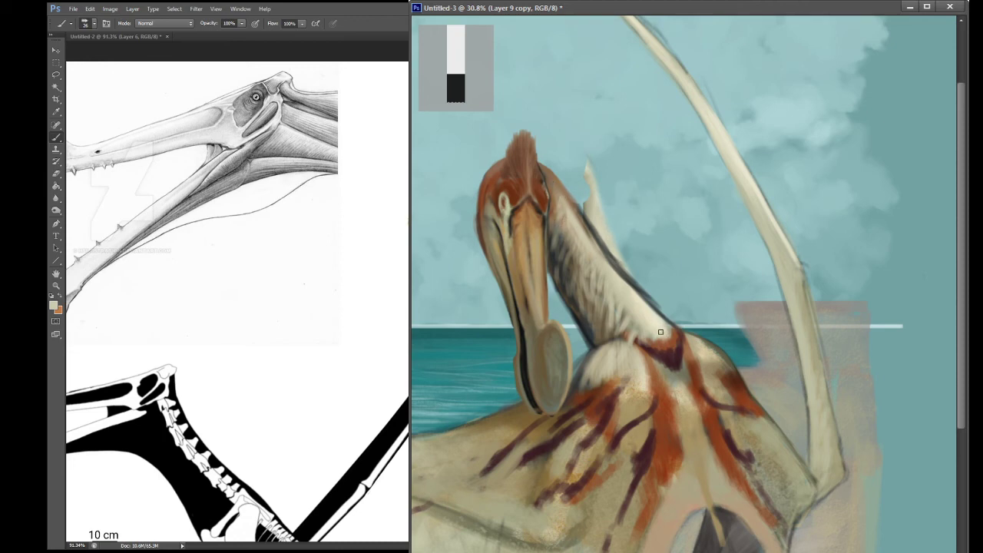
# Step: Erase the dark outline and the leftover pale shape behind the neck on Layer 8
pyautogui.press('e')
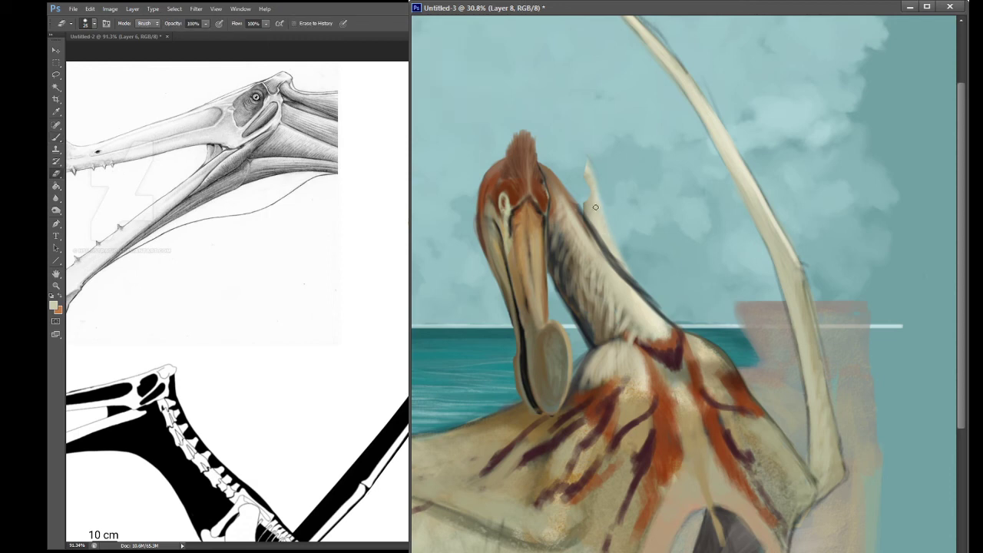
pyautogui.moveTo(606, 241)
pyautogui.mouseDown()
pyautogui.moveTo(579, 207)
pyautogui.moveTo(584, 216)
pyautogui.mouseUp()
pyautogui.moveTo(562, 181)
pyautogui.mouseDown()
pyautogui.moveTo(657, 305)
pyautogui.moveTo(599, 242)
pyautogui.moveTo(615, 265)
pyautogui.moveTo(661, 309)
pyautogui.mouseUp()
pyautogui.moveTo(612, 266); pyautogui.dragTo(671, 320)
pyautogui.moveTo(633, 289)
pyautogui.mouseDown()
pyautogui.moveTo(685, 328)
pyautogui.moveTo(634, 290)
pyautogui.moveTo(660, 311)
pyautogui.moveTo(582, 188)
pyautogui.moveTo(613, 227)
pyautogui.mouseUp()
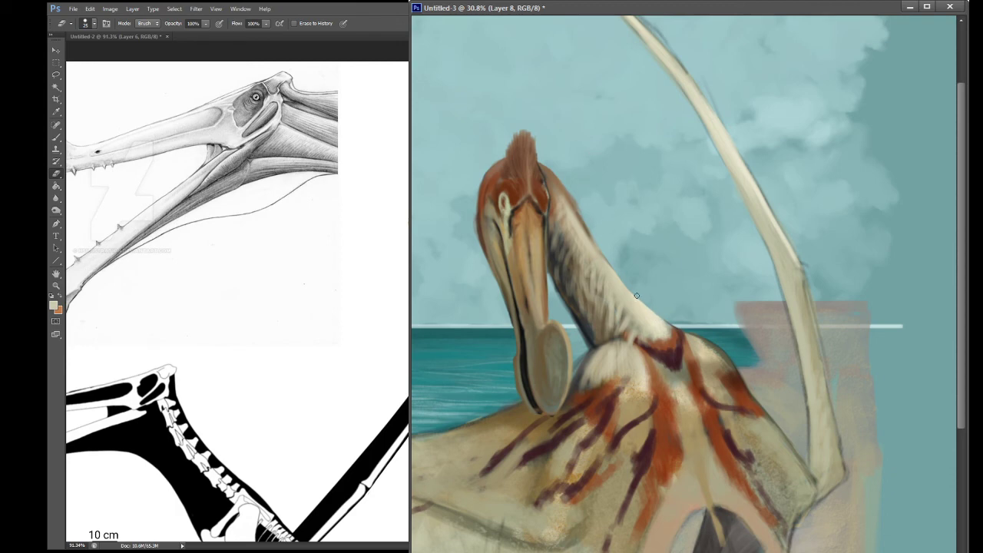
# Step: Return to Layer 9 copy and brush short feather strokes down the neck's shaded edge beside the beak
pyautogui.hotkey('alt', ']')
pyautogui.press('b')
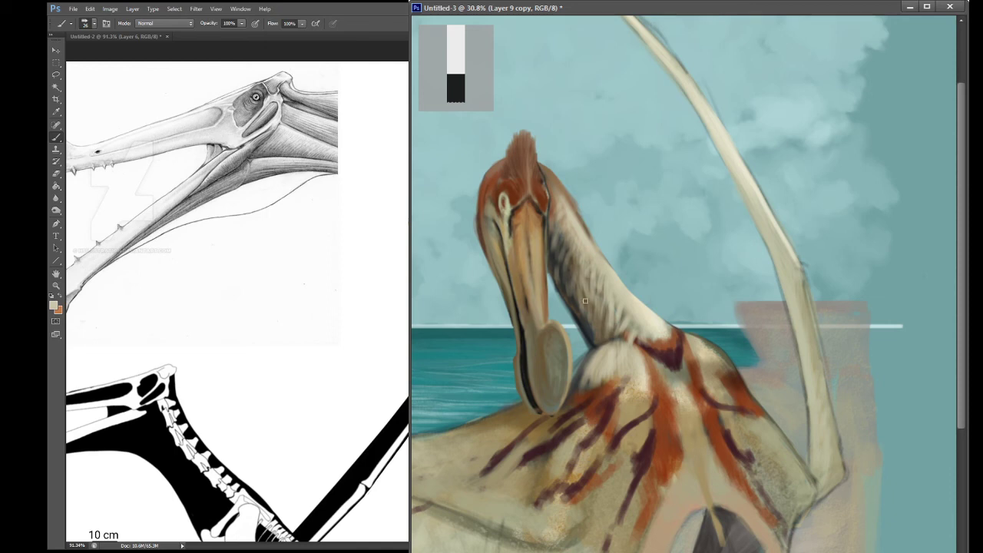
pyautogui.moveTo(561, 262); pyautogui.dragTo(571, 299)
pyautogui.moveTo(556, 244)
pyautogui.mouseDown()
pyautogui.moveTo(567, 278)
pyautogui.moveTo(563, 264)
pyautogui.mouseUp()
pyautogui.moveTo(549, 215); pyautogui.dragTo(561, 244)
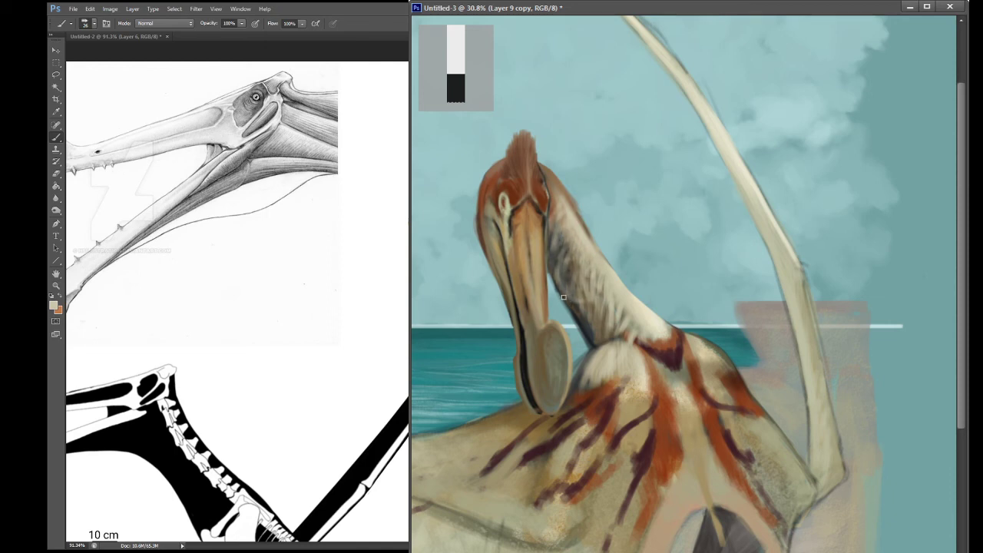
pyautogui.keyDown('alt'); pyautogui.click(551, 277); pyautogui.keyUp('alt')
pyautogui.moveTo(550, 284); pyautogui.dragTo(585, 345)
# Step: Place a horizontally flipped duplicate of the head-and-neck layer just left of the original, overlapping its beak
pyautogui.press('space')
pyautogui.moveTo(544, 297); pyautogui.dragTo(591, 291)
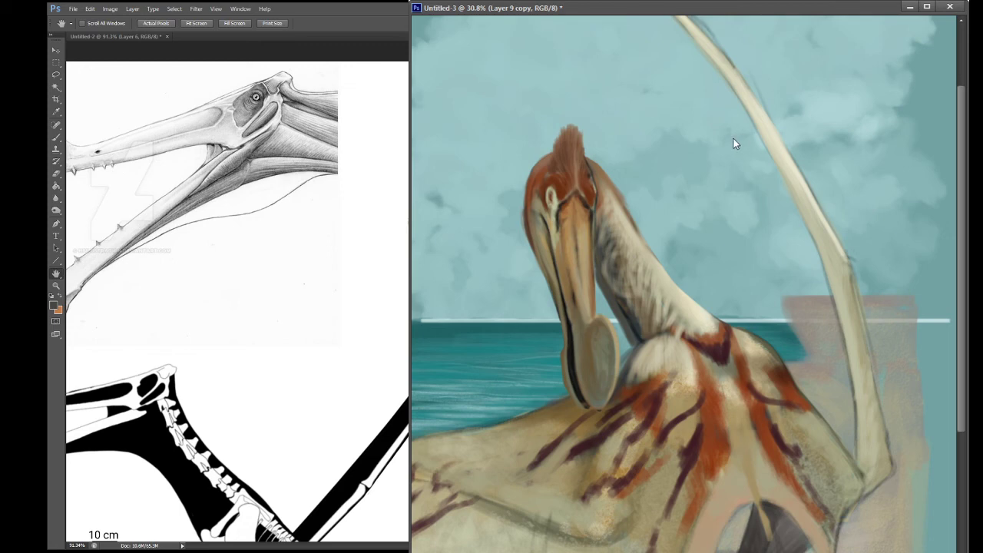
pyautogui.hotkey('ctrl', 'j')
pyautogui.click(250, 292)
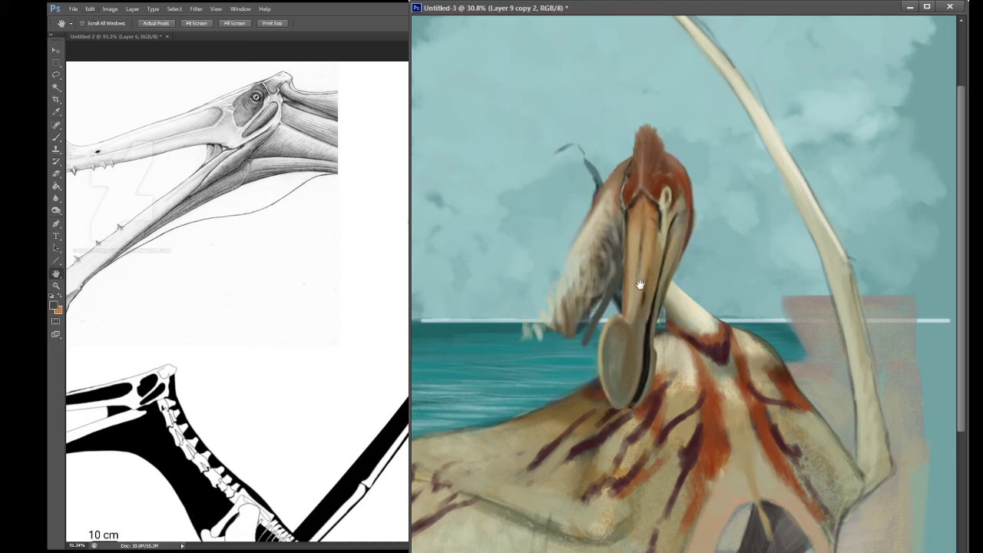
pyautogui.press('v')
pyautogui.moveTo(641, 283); pyautogui.dragTo(539, 277)
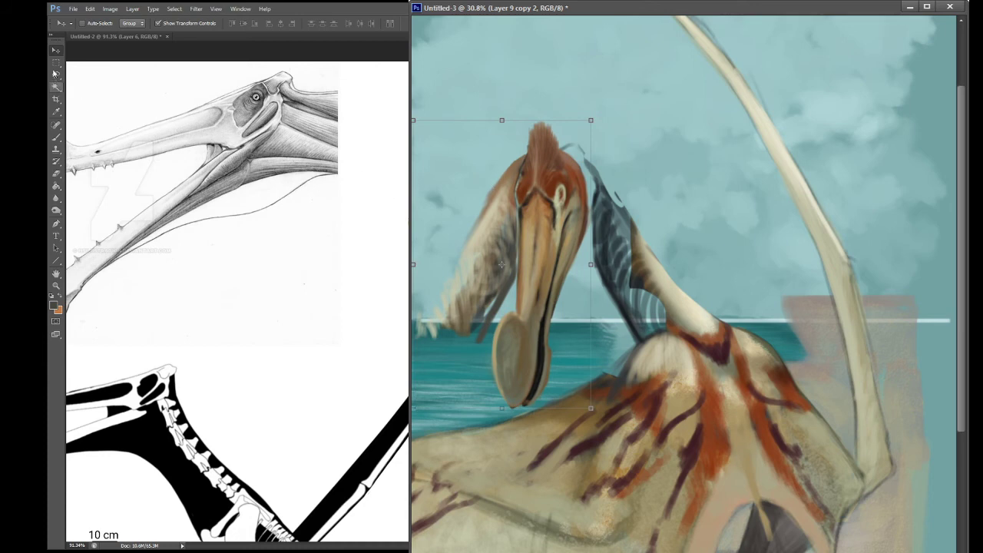
pyautogui.click(56, 62)
pyautogui.hotkey('ctrl', 'z')
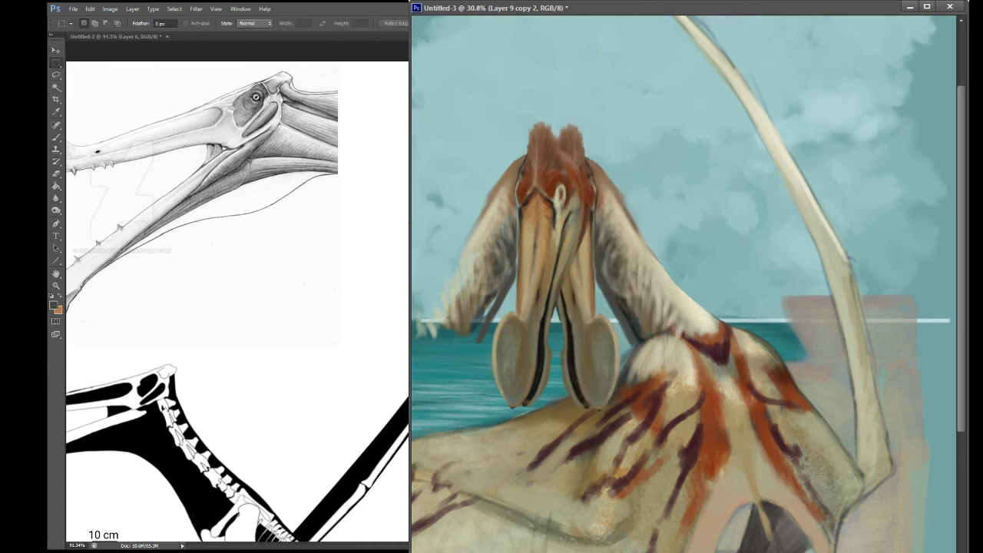
# Step: Enlarge the eraser to 100 and erase the original beak and crest on Layer 9 copy, keeping the neck
pyautogui.press('e')
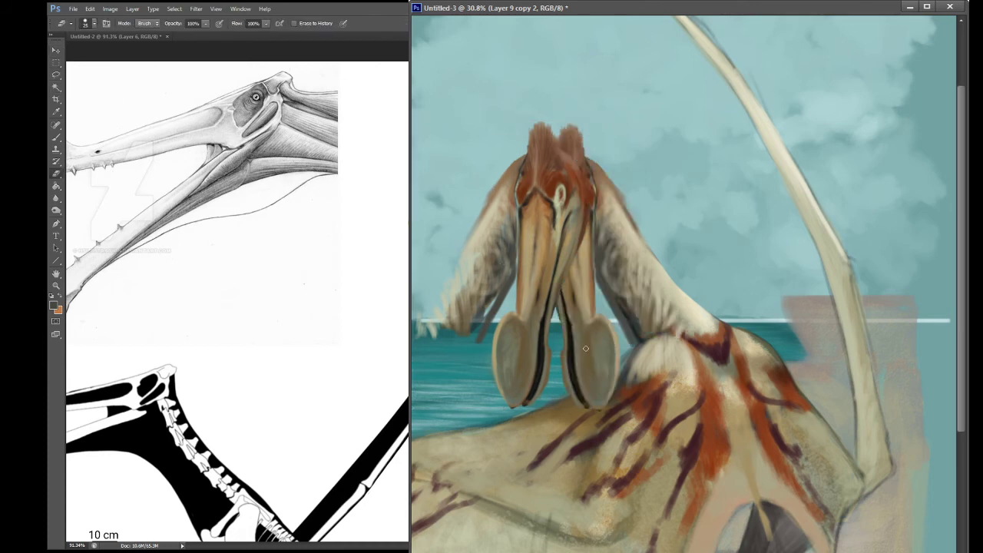
pyautogui.press(']')
pyautogui.press(']')
pyautogui.press(']')
pyautogui.press(']')
pyautogui.press(']')
pyautogui.press(']')
pyautogui.press(']')
pyautogui.press(']')
pyautogui.press(']')
pyautogui.press(']')
pyautogui.hotkey('alt', '[')
pyautogui.moveTo(573, 376)
pyautogui.mouseDown()
pyautogui.moveTo(574, 399)
pyautogui.moveTo(572, 301)
pyautogui.moveTo(582, 330)
pyautogui.moveTo(620, 355)
pyautogui.moveTo(596, 346)
pyautogui.moveTo(559, 274)
pyautogui.mouseUp()
pyautogui.moveTo(570, 312)
pyautogui.mouseDown()
pyautogui.moveTo(574, 274)
pyautogui.moveTo(561, 311)
pyautogui.moveTo(567, 271)
pyautogui.moveTo(552, 217)
pyautogui.moveTo(570, 281)
pyautogui.moveTo(556, 242)
pyautogui.moveTo(591, 311)
pyautogui.moveTo(561, 176)
pyautogui.mouseUp()
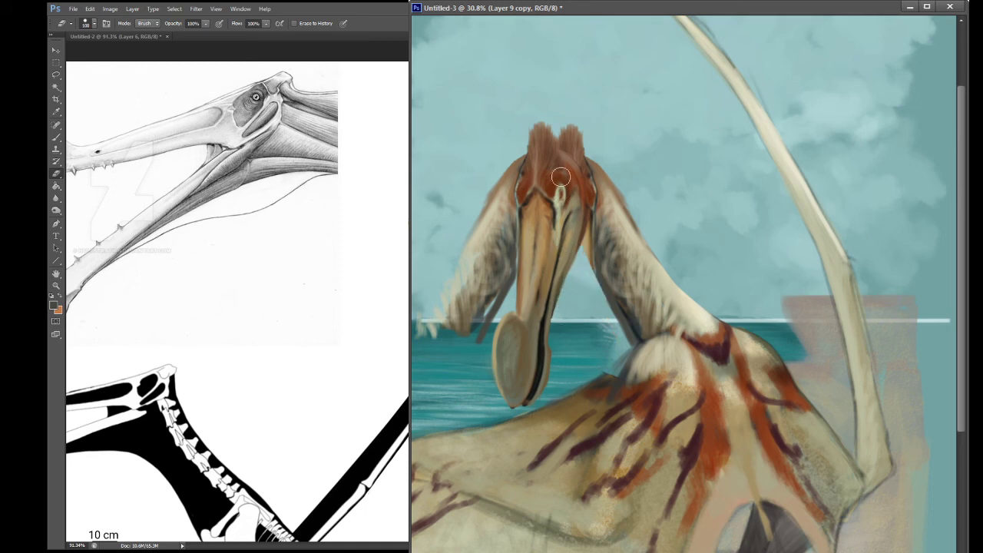
pyautogui.moveTo(563, 129)
pyautogui.mouseDown()
pyautogui.moveTo(595, 143)
pyautogui.moveTo(554, 139)
pyautogui.mouseUp()
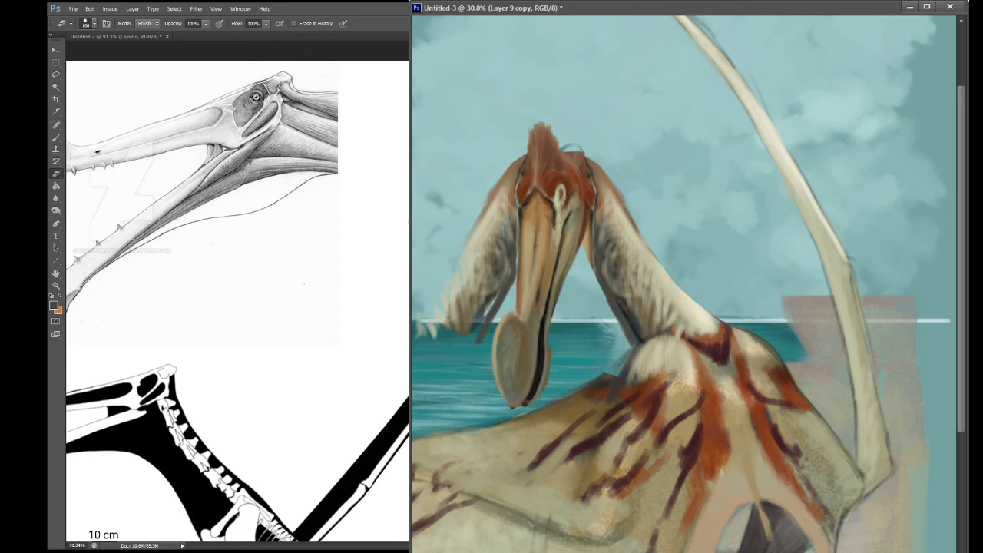
# Step: Erase the neck from the flipped copy on Layer 9 copy 2 and nudge its head right to meet the original neck
pyautogui.hotkey('ctrl', 'j')
pyautogui.moveTo(456, 246)
pyautogui.mouseDown()
pyautogui.moveTo(452, 313)
pyautogui.moveTo(424, 280)
pyautogui.moveTo(449, 294)
pyautogui.moveTo(464, 325)
pyautogui.moveTo(471, 291)
pyautogui.moveTo(490, 275)
pyautogui.moveTo(486, 311)
pyautogui.moveTo(483, 319)
pyautogui.moveTo(495, 268)
pyautogui.moveTo(495, 162)
pyautogui.moveTo(513, 151)
pyautogui.moveTo(494, 188)
pyautogui.moveTo(503, 225)
pyautogui.moveTo(513, 155)
pyautogui.moveTo(498, 195)
pyautogui.moveTo(502, 277)
pyautogui.mouseUp()
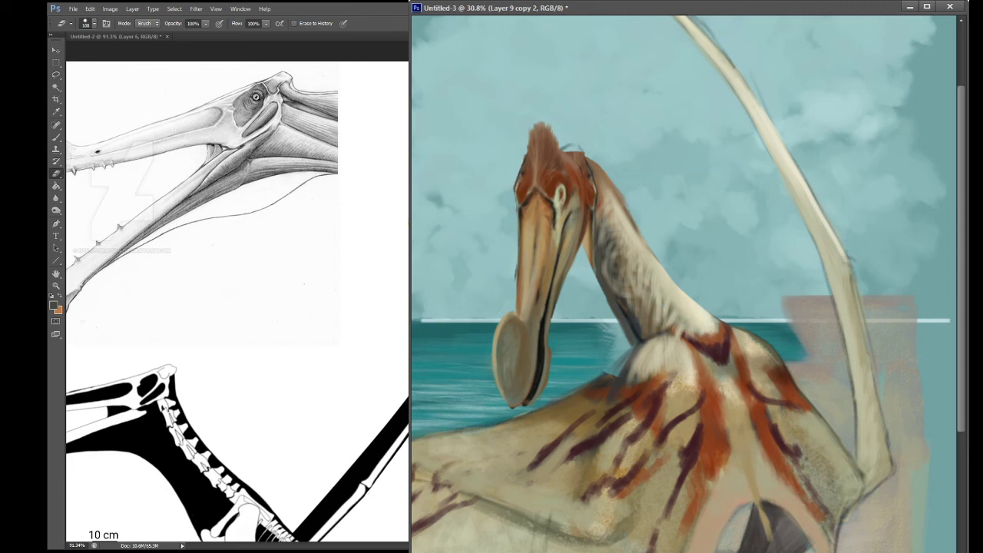
pyautogui.press('v')
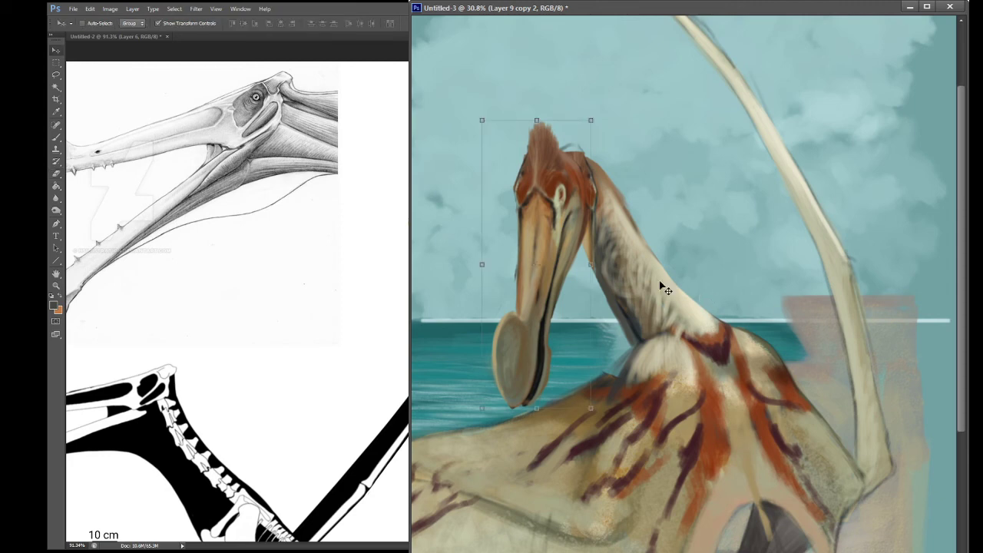
pyautogui.moveTo(568, 313)
pyautogui.mouseDown()
pyautogui.moveTo(553, 323)
pyautogui.moveTo(578, 293)
pyautogui.moveTo(558, 293)
pyautogui.moveTo(559, 311)
pyautogui.moveTo(575, 315)
pyautogui.mouseUp()
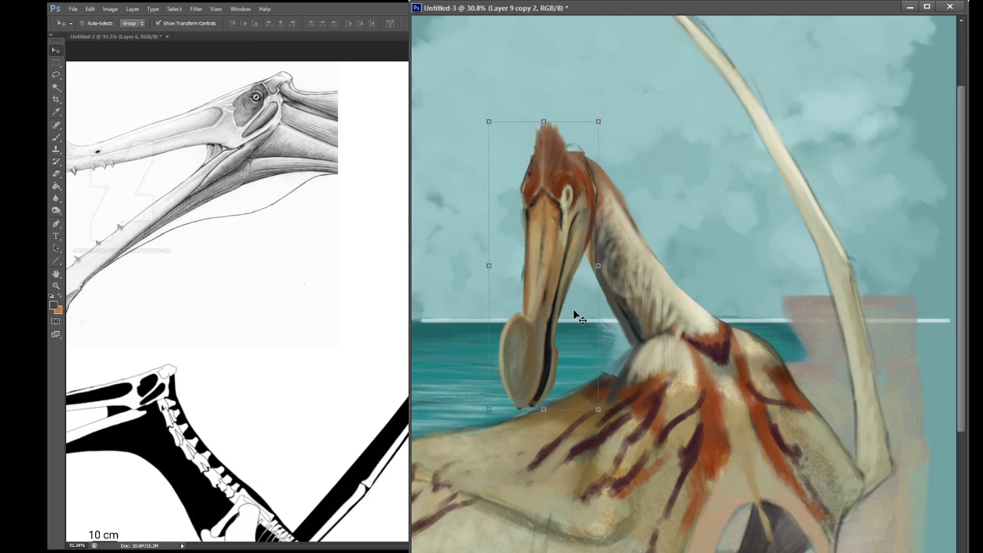
pyautogui.press('m')
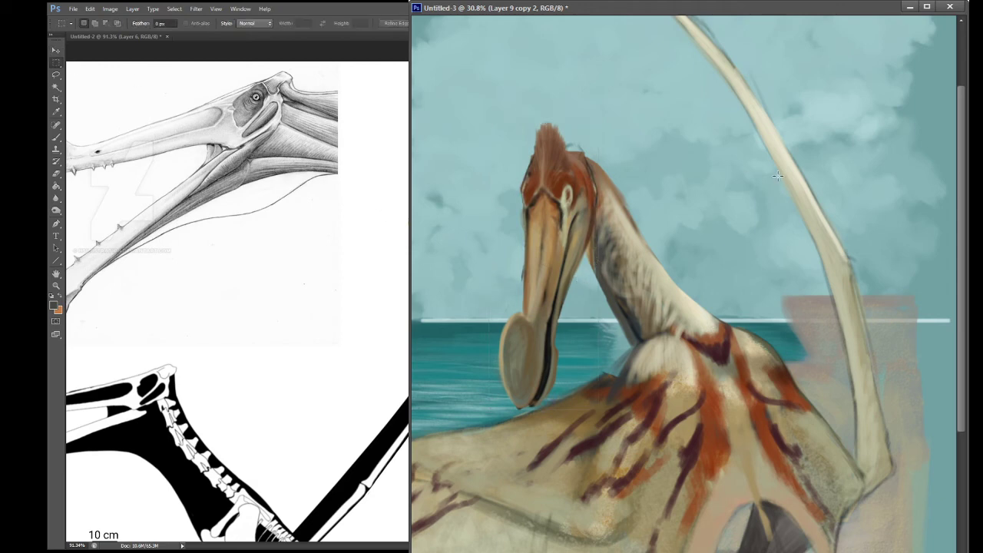
# Step: Sample a beige neck tone and paint over the nape and upper neck behind the head on Layer 9 copy
pyautogui.hotkey('ctrl', 'e')
pyautogui.press('i')
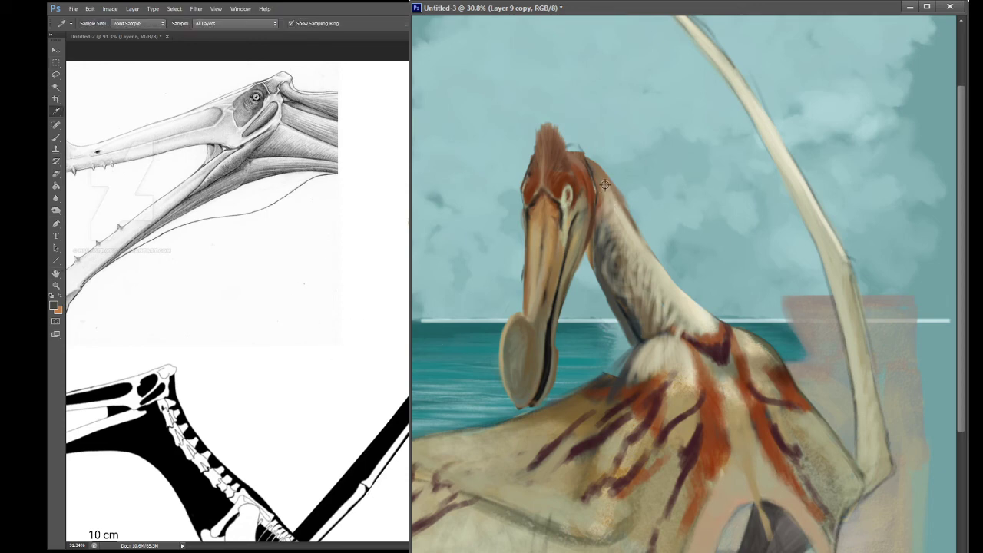
pyautogui.click(611, 202)
pyautogui.press('b')
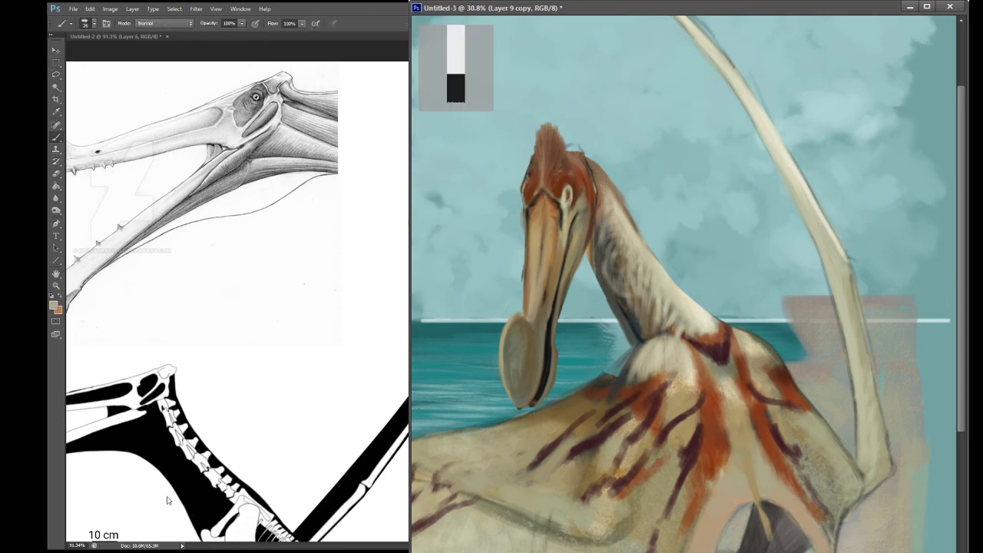
pyautogui.hotkey('ctrl', 'Tab')
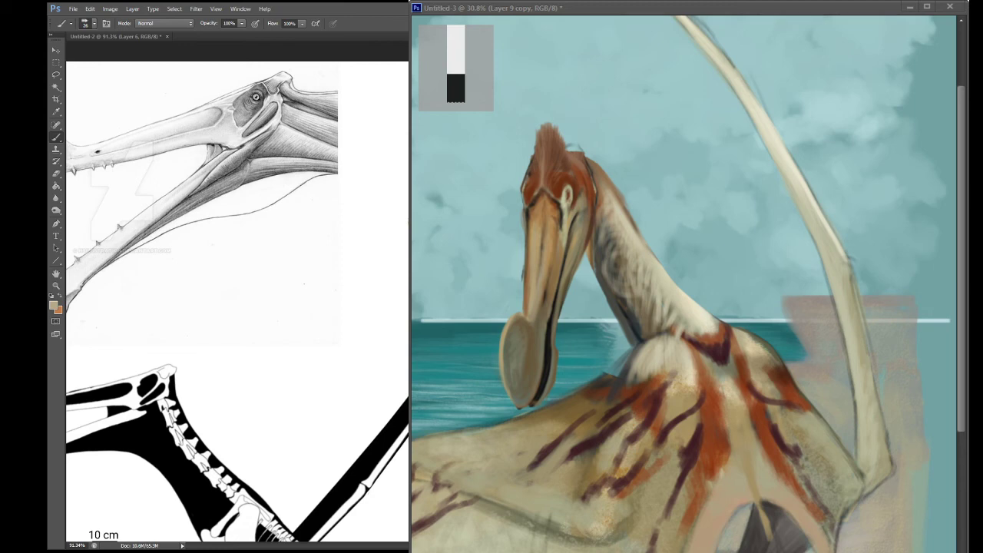
pyautogui.hotkey('alt', 'Tab')
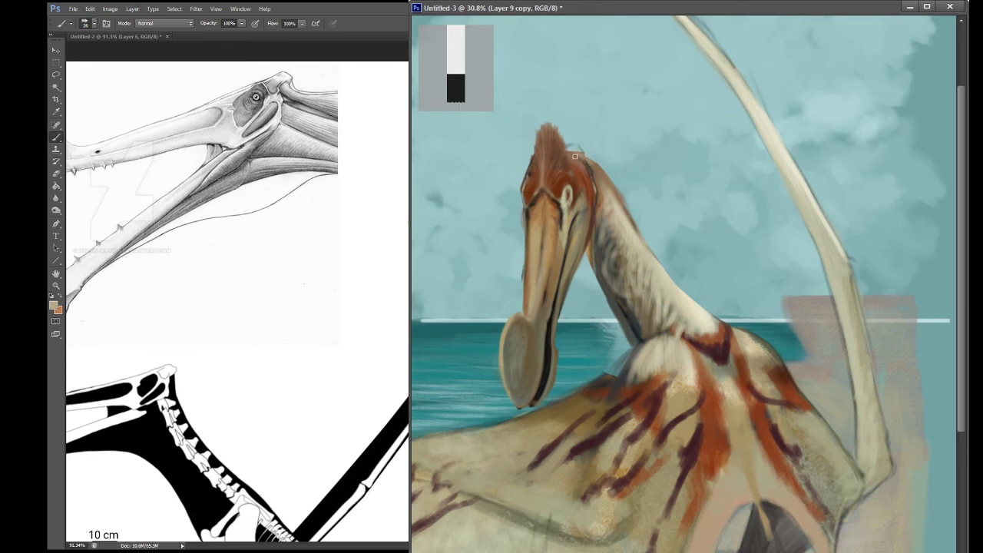
pyautogui.moveTo(576, 156)
pyautogui.mouseDown()
pyautogui.moveTo(594, 191)
pyautogui.moveTo(600, 171)
pyautogui.moveTo(578, 155)
pyautogui.moveTo(621, 210)
pyautogui.mouseUp()
pyautogui.moveTo(592, 173); pyautogui.dragTo(603, 195)
# Step: Sample the black of the mouth line and paint a dark nostril low on the beak on Layer 9 copy 2
pyautogui.hotkey('ctrl', 'j')
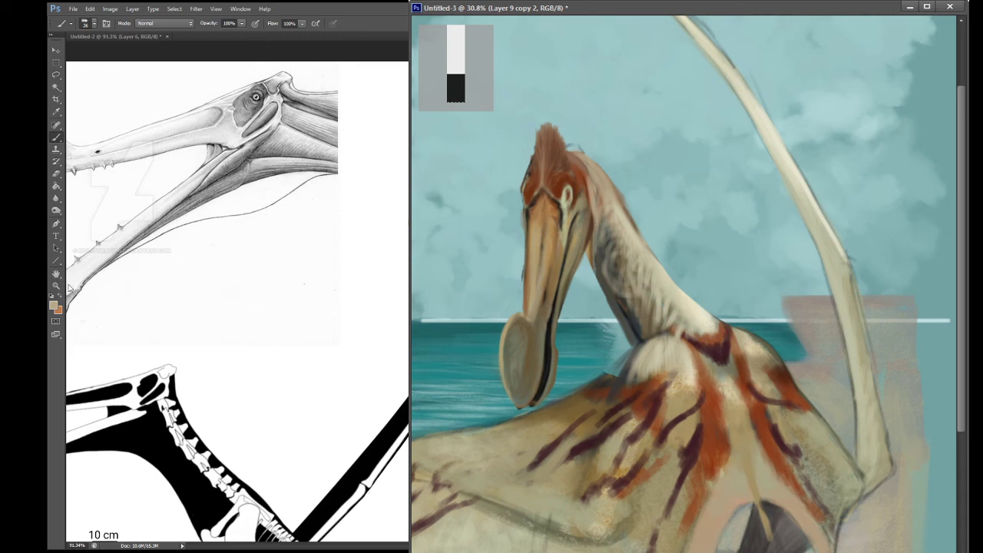
pyautogui.click(55, 285)
pyautogui.moveTo(565, 296); pyautogui.dragTo(603, 288)
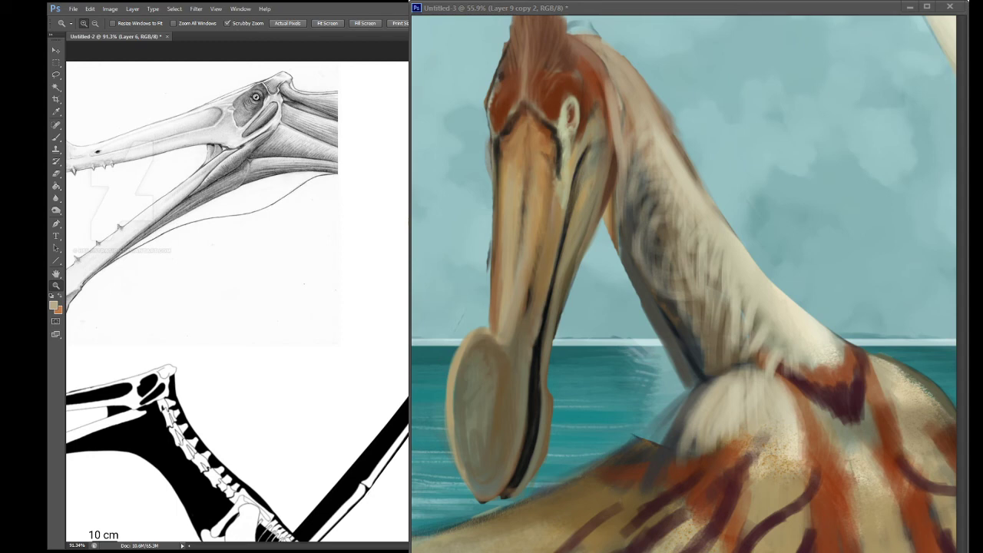
pyautogui.click(601, 312)
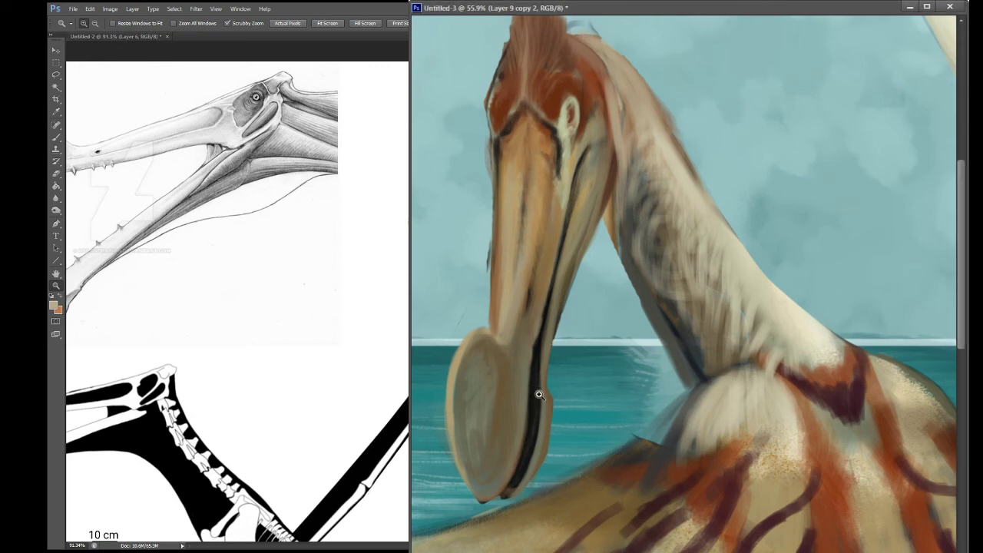
pyautogui.press('i')
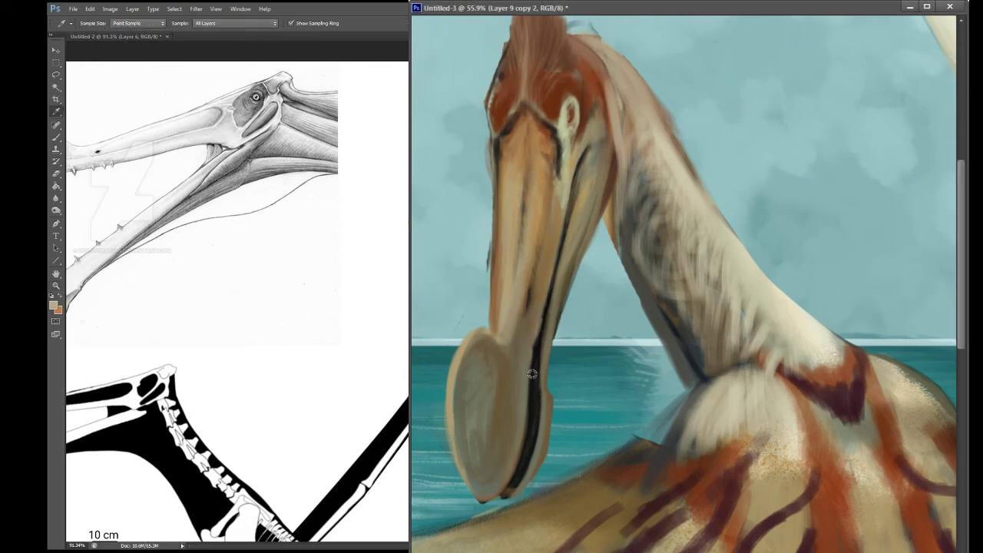
pyautogui.click(534, 377)
pyautogui.press('b')
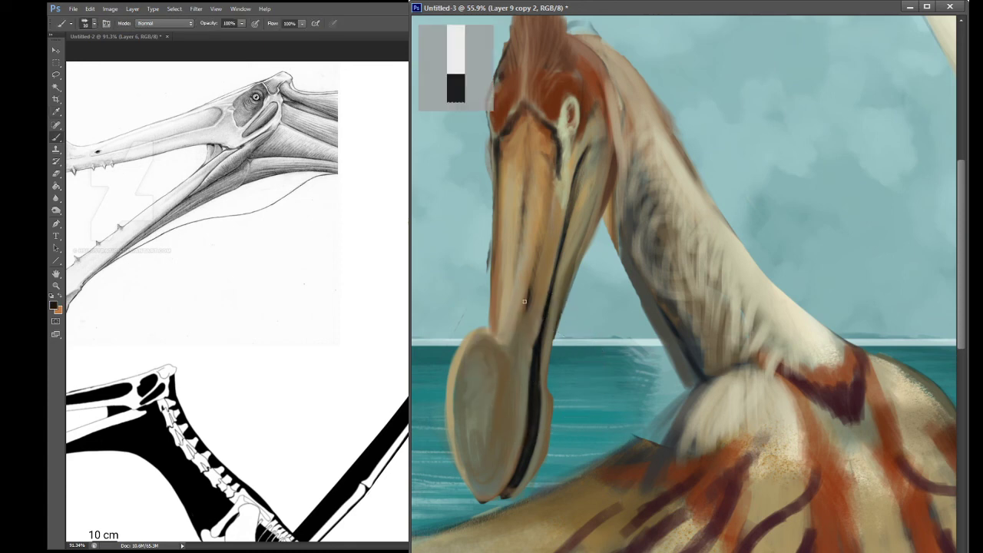
pyautogui.moveTo(522, 319); pyautogui.dragTo(525, 295)
# Step: Sample the pale tone behind the crest and paint it down the back edge of the head toward the neck
pyautogui.moveTo(541, 349)
pyautogui.mouseDown()
pyautogui.moveTo(566, 408)
pyautogui.moveTo(588, 362)
pyautogui.moveTo(572, 288)
pyautogui.moveTo(535, 250)
pyautogui.mouseUp()
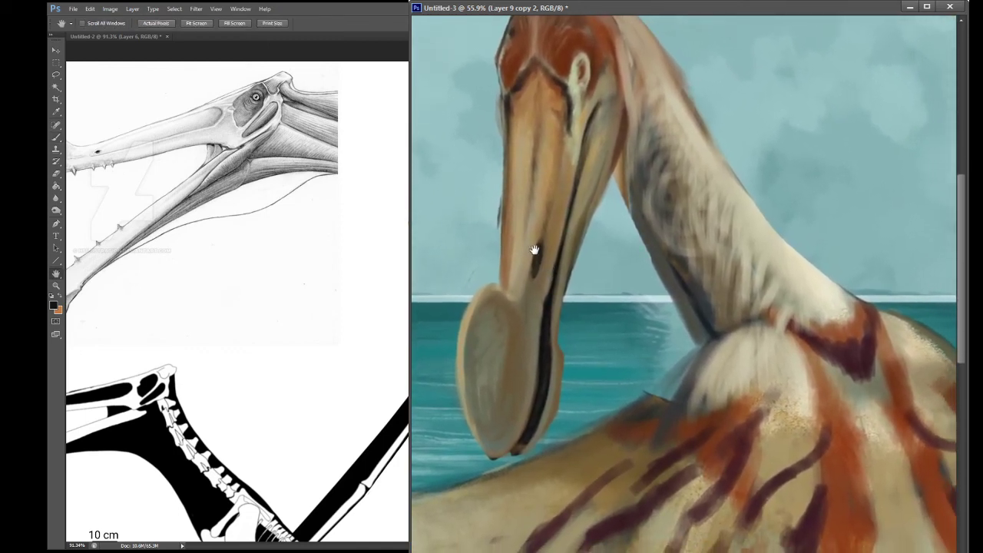
pyautogui.moveTo(581, 218)
pyautogui.mouseDown()
pyautogui.moveTo(588, 264)
pyautogui.moveTo(563, 326)
pyautogui.mouseUp()
pyautogui.press('i')
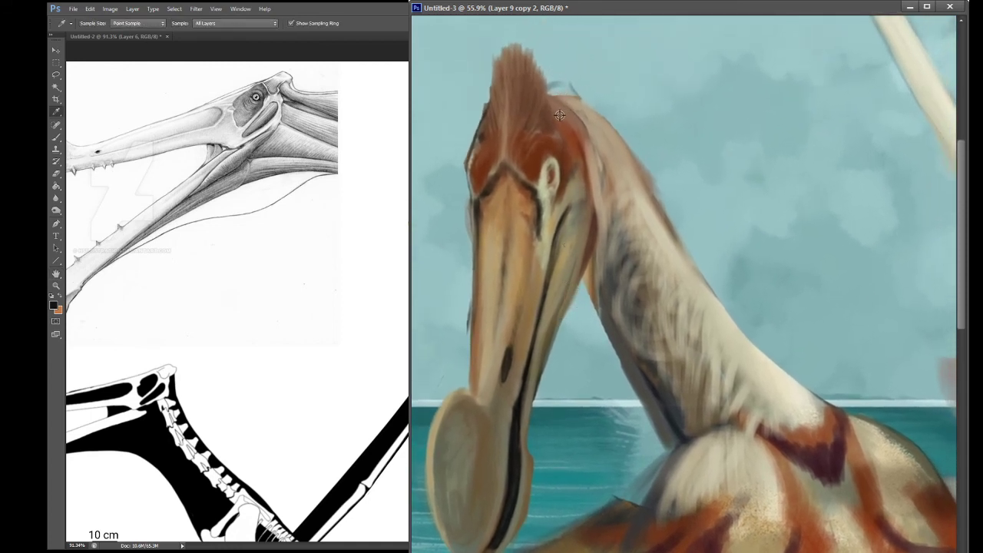
pyautogui.click(570, 103)
pyautogui.press('b')
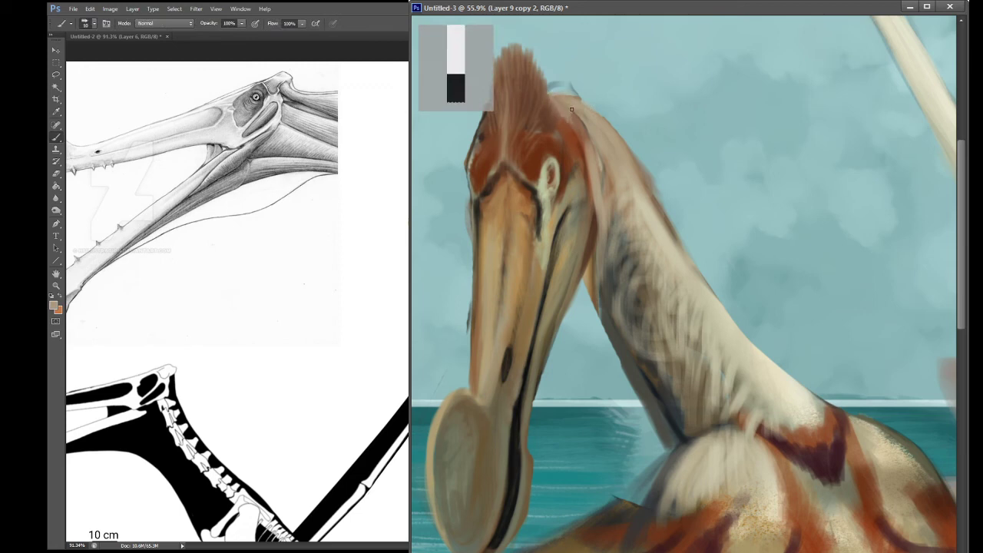
pyautogui.moveTo(571, 109); pyautogui.dragTo(586, 142)
# Step: Sample tan and brown tones from the beak and paint streaks down its length and over the rounded crest at its tip
pyautogui.press('i')
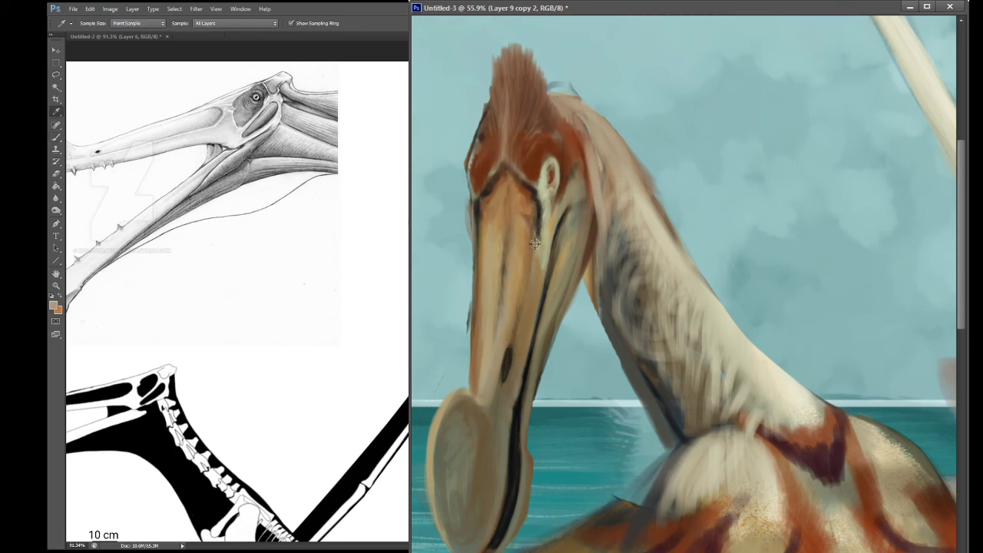
pyautogui.press('b')
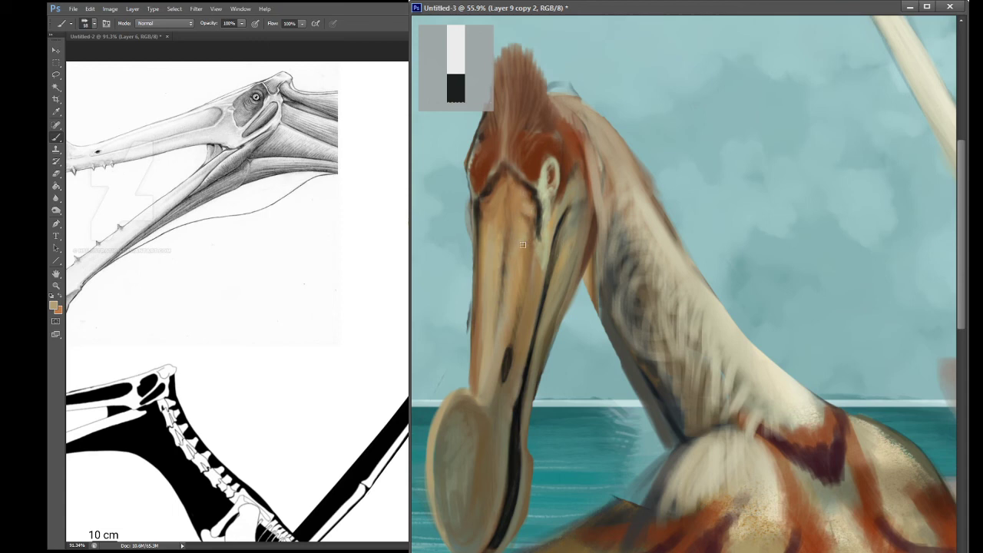
pyautogui.moveTo(522, 244); pyautogui.dragTo(526, 268)
pyautogui.moveTo(530, 314); pyautogui.dragTo(496, 490)
pyautogui.moveTo(506, 456); pyautogui.dragTo(501, 484)
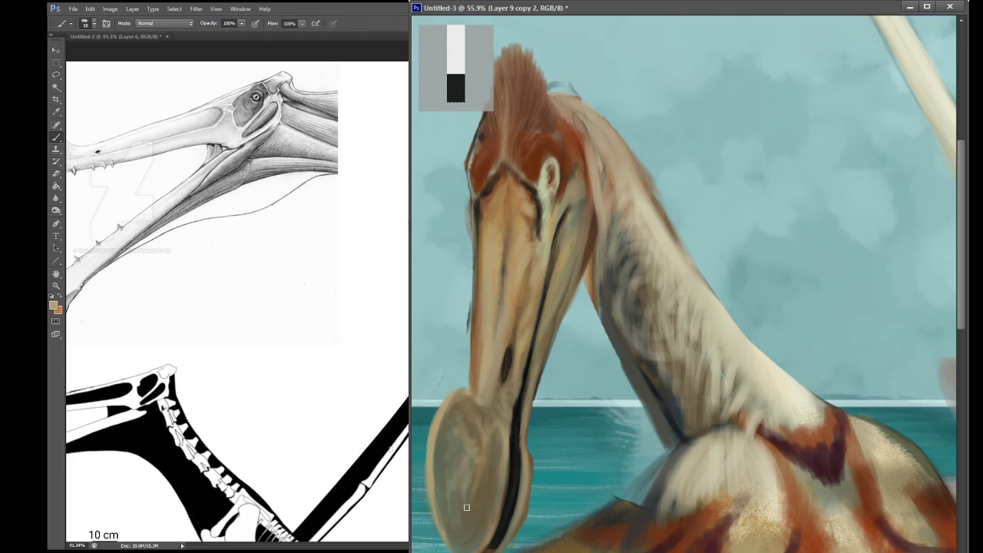
pyautogui.moveTo(467, 534)
pyautogui.mouseDown()
pyautogui.moveTo(468, 501)
pyautogui.moveTo(480, 502)
pyautogui.moveTo(476, 463)
pyautogui.moveTo(483, 430)
pyautogui.mouseUp()
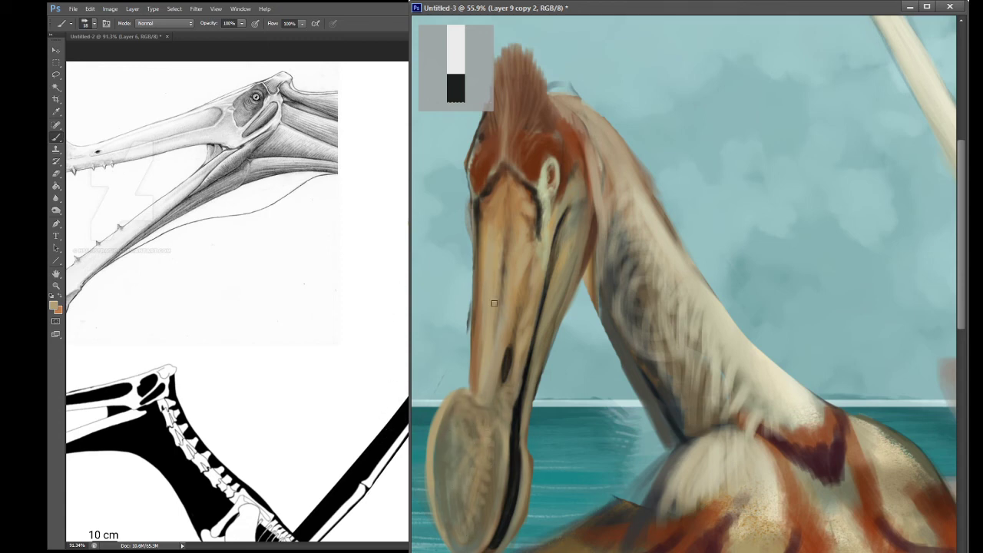
pyautogui.keyDown('alt'); pyautogui.click(475, 357); pyautogui.keyUp('alt')
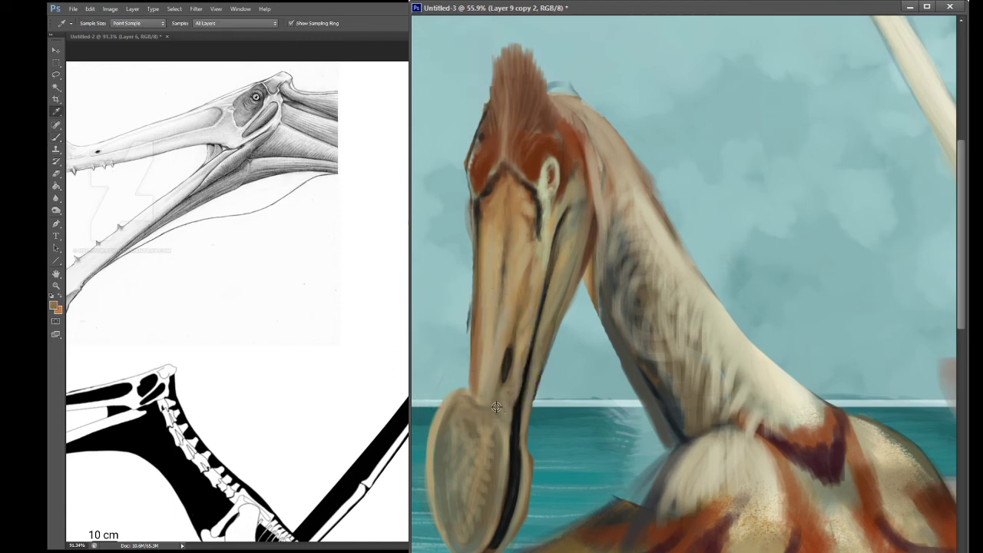
# Step: Erase the stray paint marks in the sky along the outer edge of the beak with a smaller eraser
pyautogui.press('e')
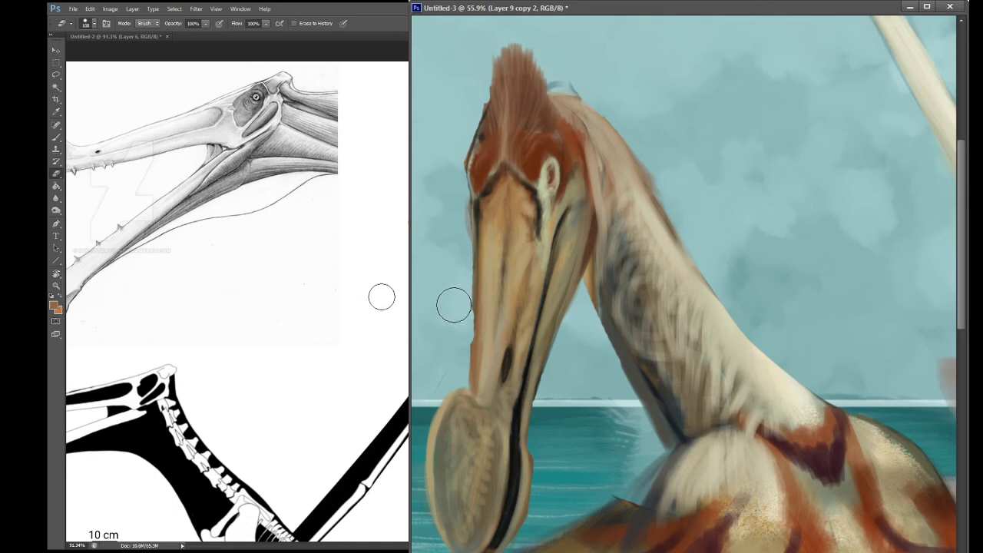
pyautogui.rightClick(463, 348)
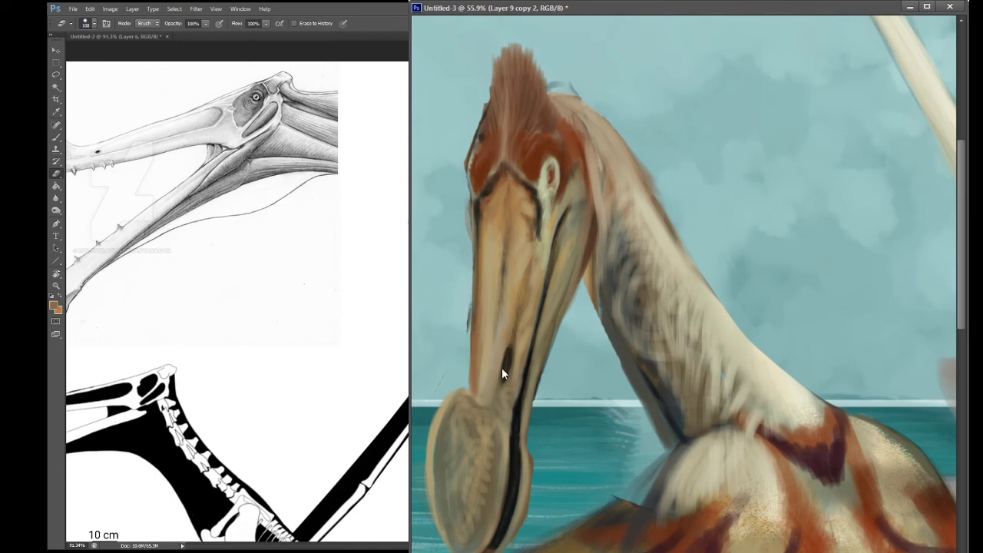
pyautogui.click(502, 367)
pyautogui.moveTo(440, 386); pyautogui.dragTo(440, 379)
pyautogui.moveTo(467, 279); pyautogui.dragTo(464, 359)
pyautogui.hotkey('ctrl', 'z')
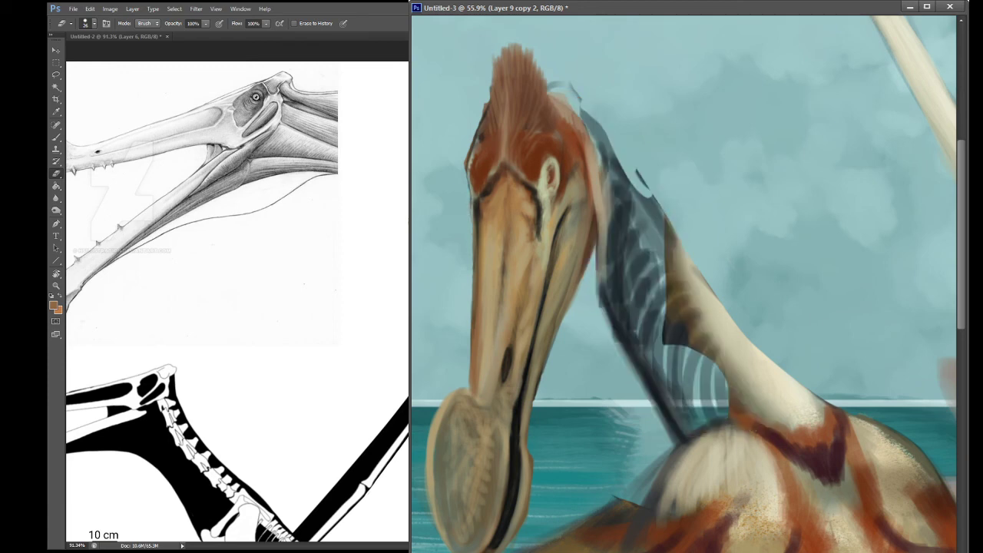
pyautogui.hotkey('ctrl', 'z')
pyautogui.moveTo(460, 198); pyautogui.dragTo(466, 266)
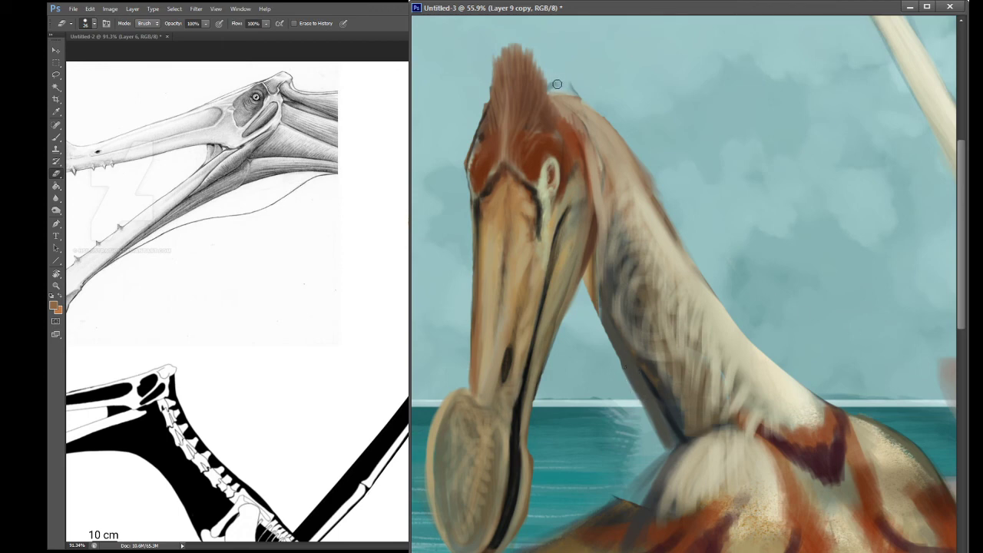
# Step: Erase the leftover sketch marks behind the top of the head on Layer 8
pyautogui.hotkey('ctrl', 'j')
pyautogui.click(976, 388)
pyautogui.moveTo(574, 84)
pyautogui.mouseDown()
pyautogui.moveTo(578, 94)
pyautogui.moveTo(562, 89)
pyautogui.mouseUp()
# Step: Sample a dark grey from the neck and paint its front edge down to the shoulder on Layer 9 copy 2
pyautogui.click(55, 284)
pyautogui.moveTo(667, 364)
pyautogui.mouseDown()
pyautogui.moveTo(630, 367)
pyautogui.moveTo(660, 342)
pyautogui.moveTo(679, 305)
pyautogui.mouseUp()
pyautogui.click(55, 274)
pyautogui.press('z')
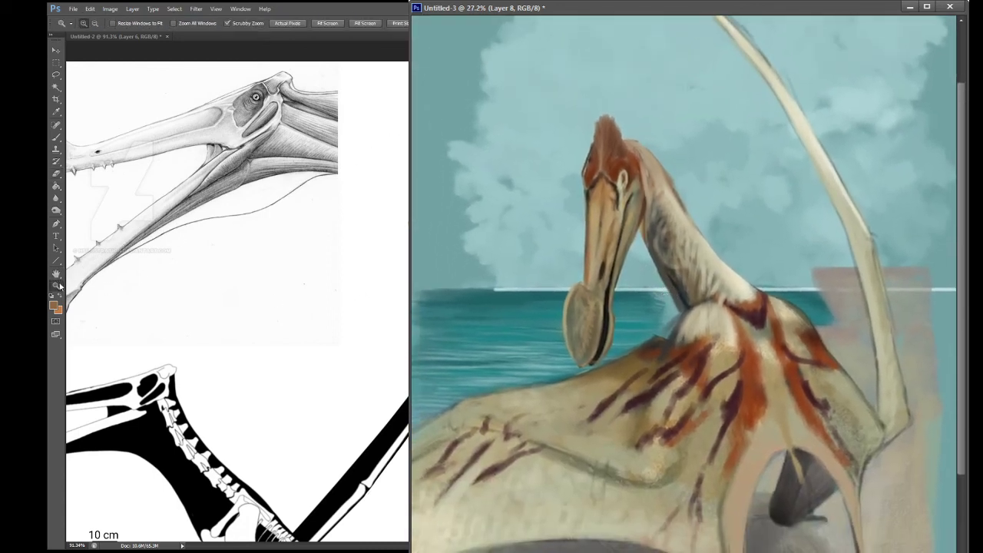
pyautogui.moveTo(694, 384); pyautogui.dragTo(668, 382)
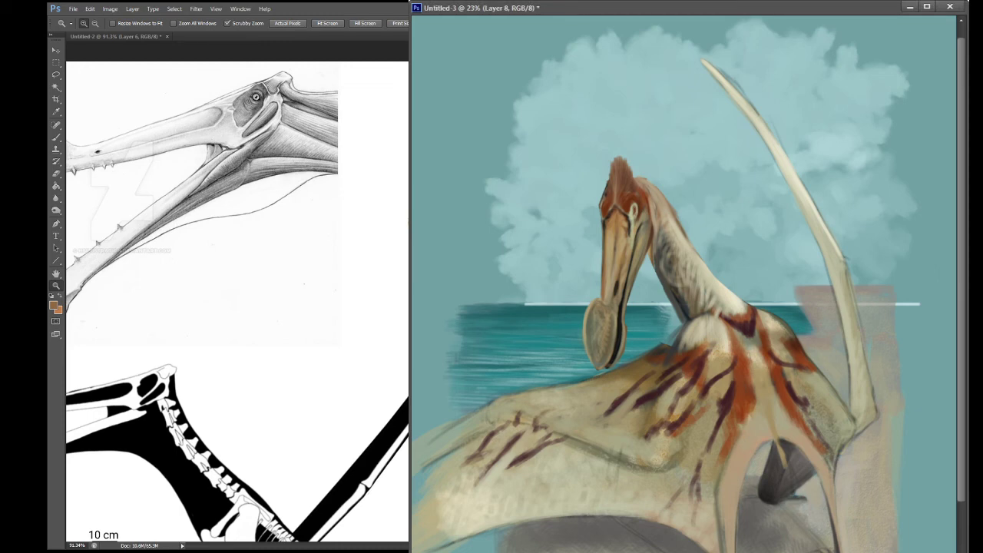
pyautogui.moveTo(663, 313)
pyautogui.mouseDown()
pyautogui.moveTo(711, 318)
pyautogui.moveTo(642, 405)
pyautogui.mouseUp()
pyautogui.press('space')
pyautogui.keyDown('alt'); pyautogui.click(576, 286); pyautogui.keyUp('alt')
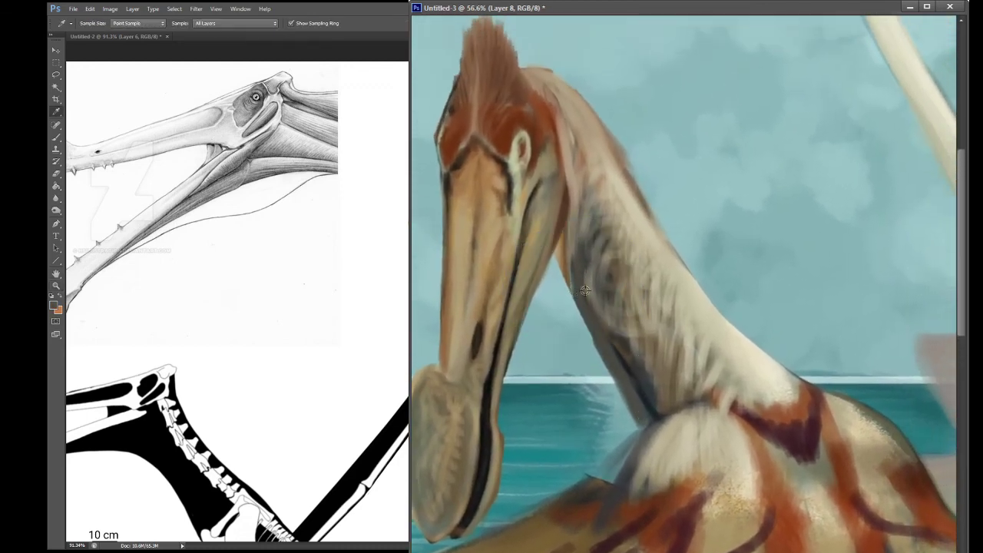
pyautogui.hotkey('alt', ']')
pyautogui.press('b')
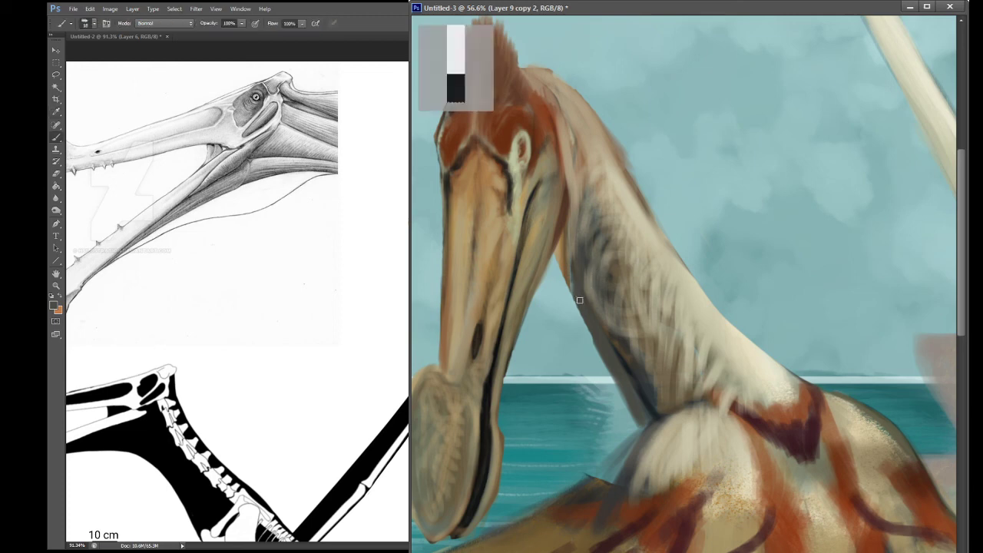
pyautogui.moveTo(585, 324); pyautogui.dragTo(617, 395)
pyautogui.moveTo(602, 354)
pyautogui.mouseDown()
pyautogui.moveTo(626, 409)
pyautogui.moveTo(649, 423)
pyautogui.mouseUp()
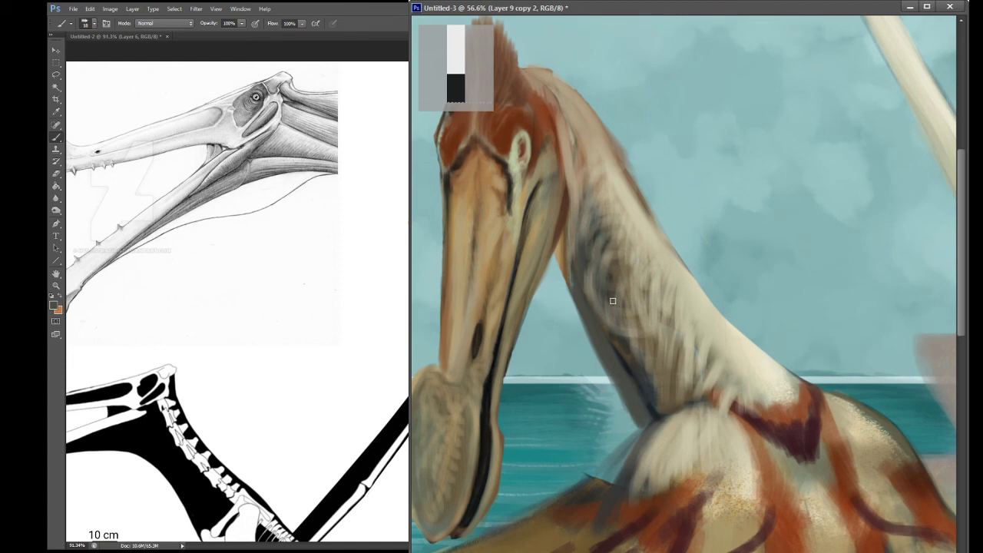
# Step: Sample a near-black tone from the neck and deepen the shadow on its lower front above the shoulder
pyautogui.press('i')
pyautogui.click(624, 368)
pyautogui.press('b')
pyautogui.moveTo(599, 311)
pyautogui.mouseDown()
pyautogui.moveTo(625, 381)
pyautogui.moveTo(632, 334)
pyautogui.moveTo(626, 369)
pyautogui.moveTo(659, 402)
pyautogui.mouseUp()
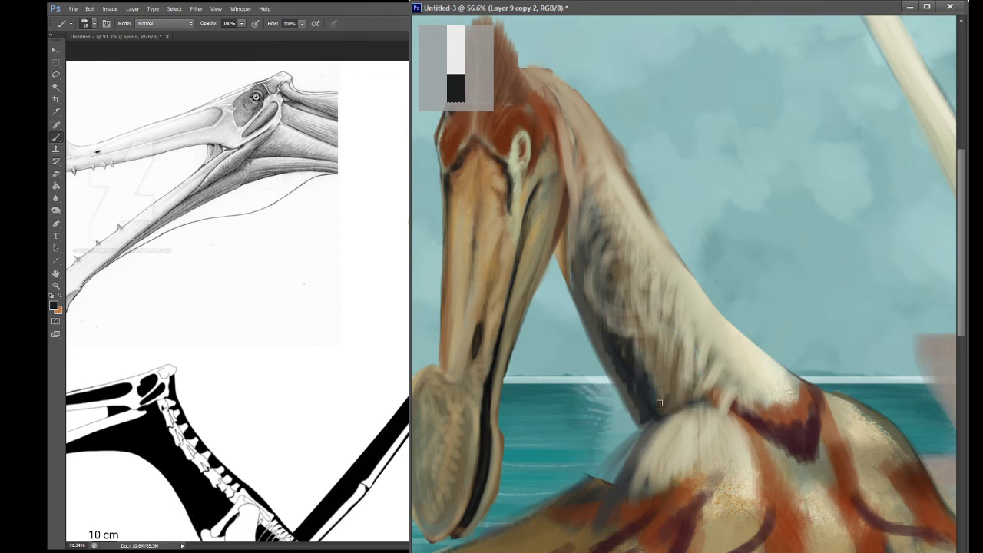
# Step: Blend the front of the neck with a sampled grey and touch up the tan throat patch behind the beak
pyautogui.moveTo(626, 319); pyautogui.dragTo(626, 371)
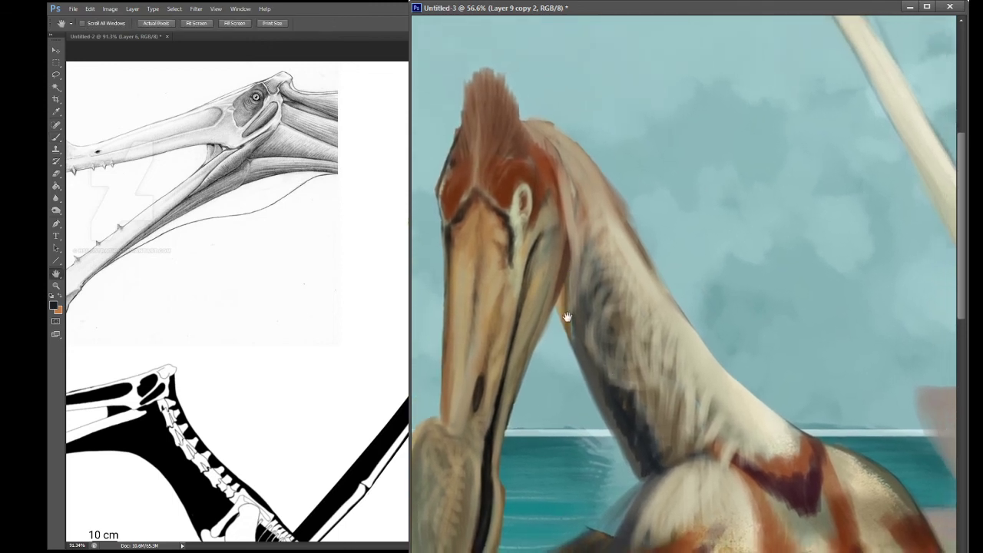
pyautogui.keyDown('alt'); pyautogui.click(581, 315); pyautogui.keyUp('alt')
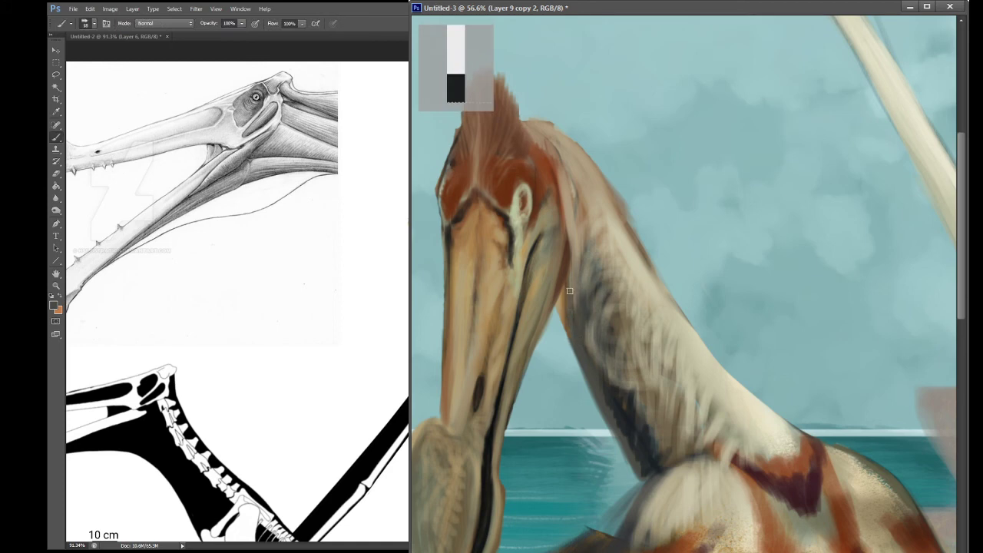
pyautogui.moveTo(582, 344)
pyautogui.mouseDown()
pyautogui.moveTo(619, 379)
pyautogui.moveTo(601, 383)
pyautogui.moveTo(618, 414)
pyautogui.mouseUp()
pyautogui.keyDown('alt'); pyautogui.click(560, 303); pyautogui.keyUp('alt')
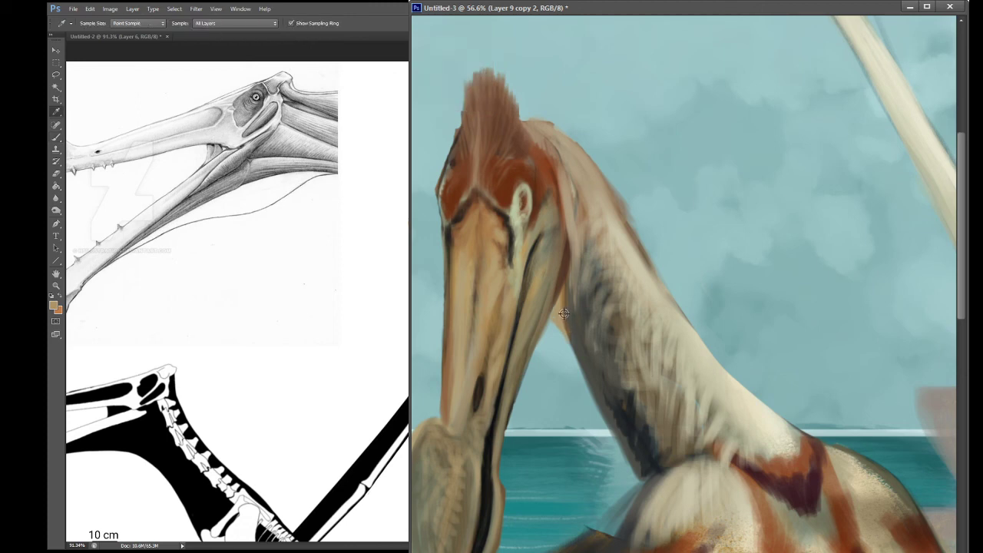
pyautogui.keyDown('alt'); pyautogui.click(548, 302); pyautogui.keyUp('alt')
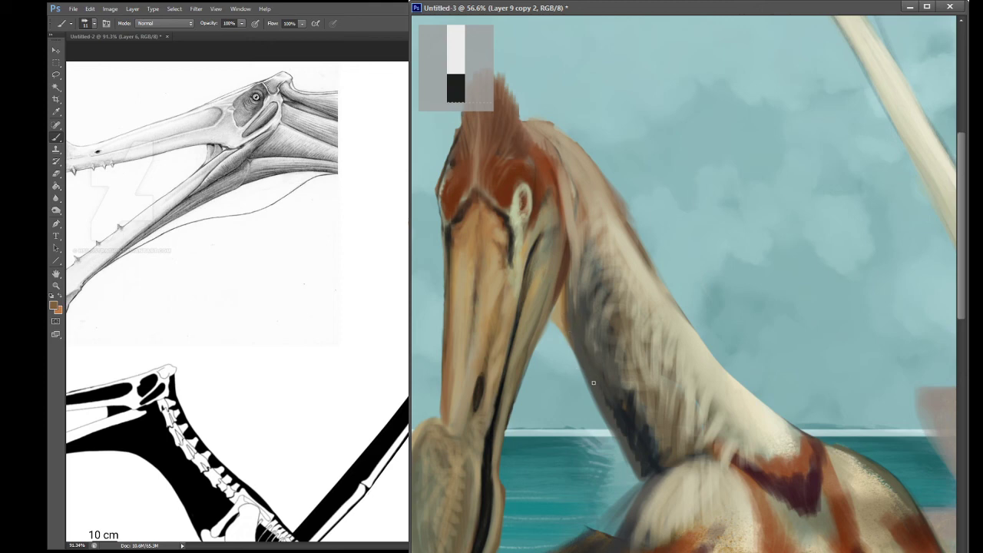
# Step: Sample a rusty red and fill the inside of the nostril with a reduced brush
pyautogui.press('space')
pyautogui.moveTo(583, 291); pyautogui.dragTo(592, 321)
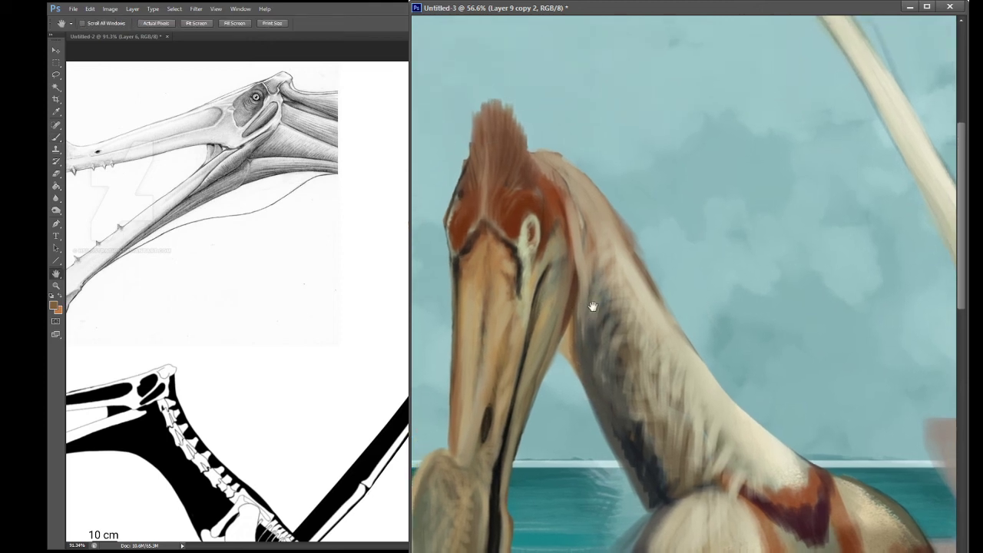
pyautogui.click(55, 285)
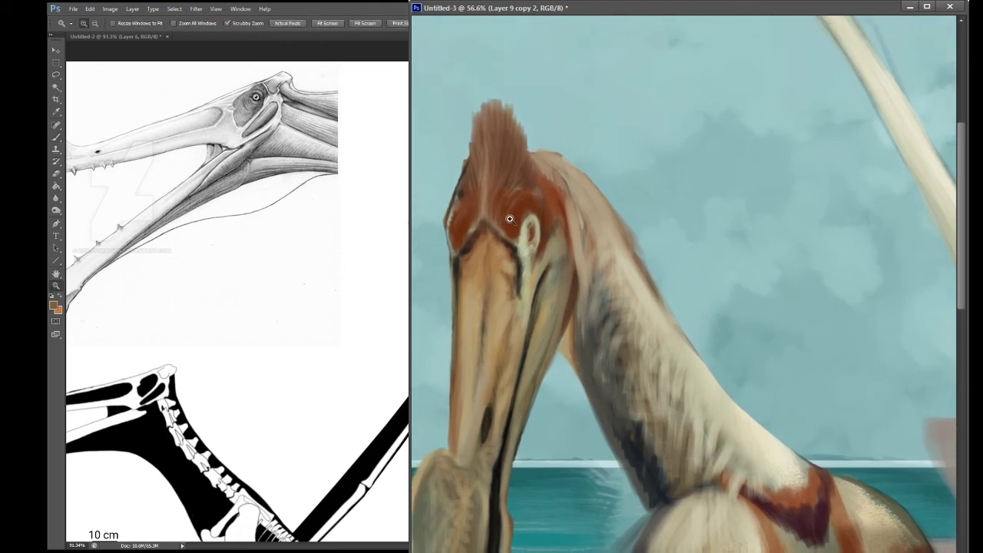
pyautogui.moveTo(513, 245); pyautogui.dragTo(554, 248)
pyautogui.press('space')
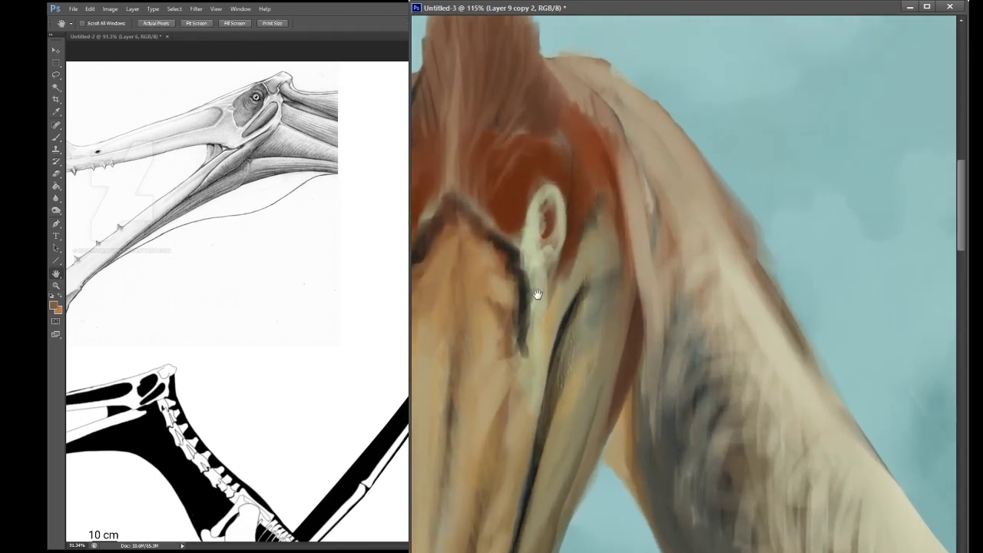
pyautogui.moveTo(536, 295)
pyautogui.mouseDown()
pyautogui.moveTo(597, 305)
pyautogui.moveTo(573, 283)
pyautogui.moveTo(573, 193)
pyautogui.mouseUp()
pyautogui.moveTo(564, 389); pyautogui.dragTo(592, 278)
pyautogui.press('b')
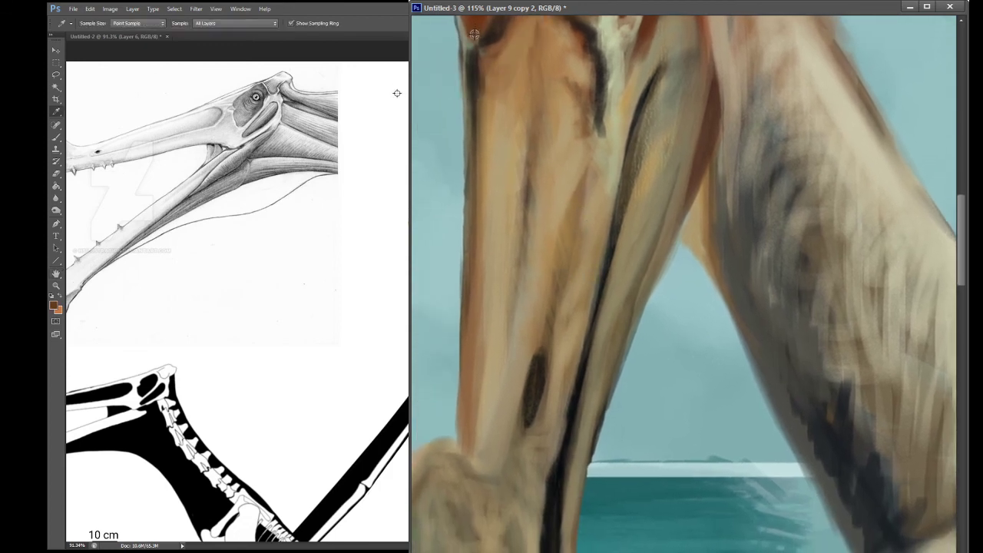
pyautogui.press('i')
pyautogui.press('b')
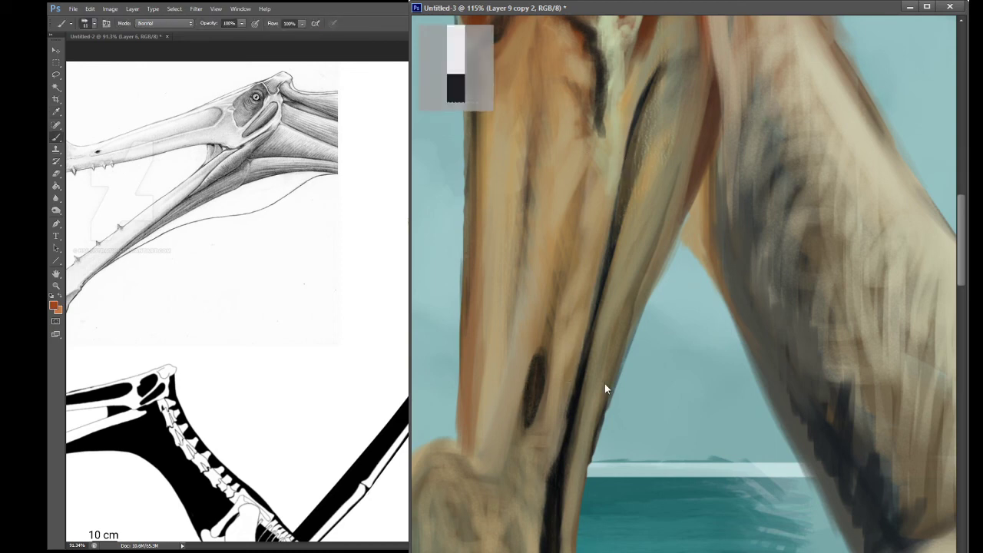
pyautogui.press('[')
pyautogui.press('[')
pyautogui.press('[')
pyautogui.moveTo(536, 371); pyautogui.dragTo(533, 409)
pyautogui.moveTo(536, 375); pyautogui.dragTo(527, 416)
pyautogui.moveTo(539, 363); pyautogui.dragTo(527, 419)
# Step: Sample beige and brown beak tones and refine the nostril's inner and outer edge facing the mouth line
pyautogui.keyDown('alt'); pyautogui.click(525, 317); pyautogui.keyUp('alt')
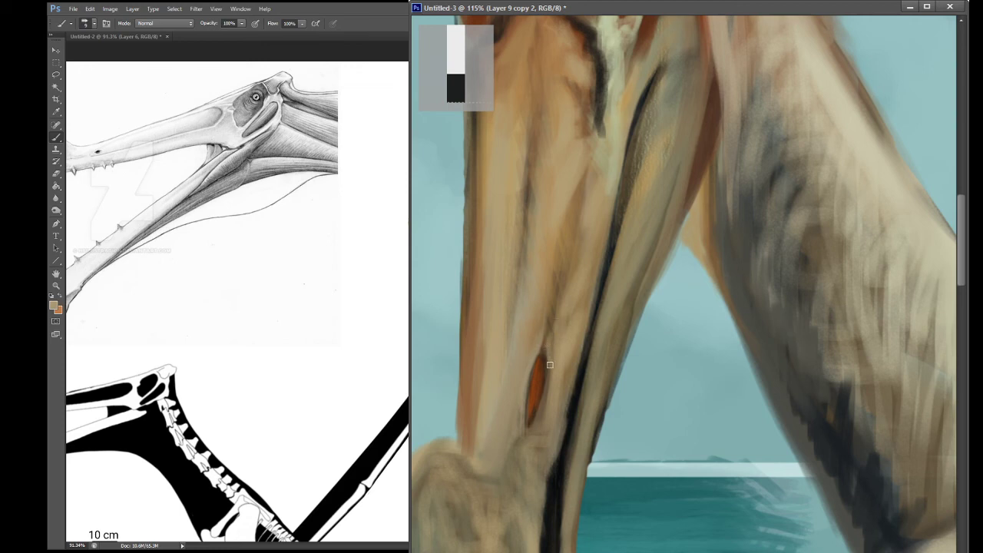
pyautogui.moveTo(549, 361); pyautogui.dragTo(544, 400)
pyautogui.press('i')
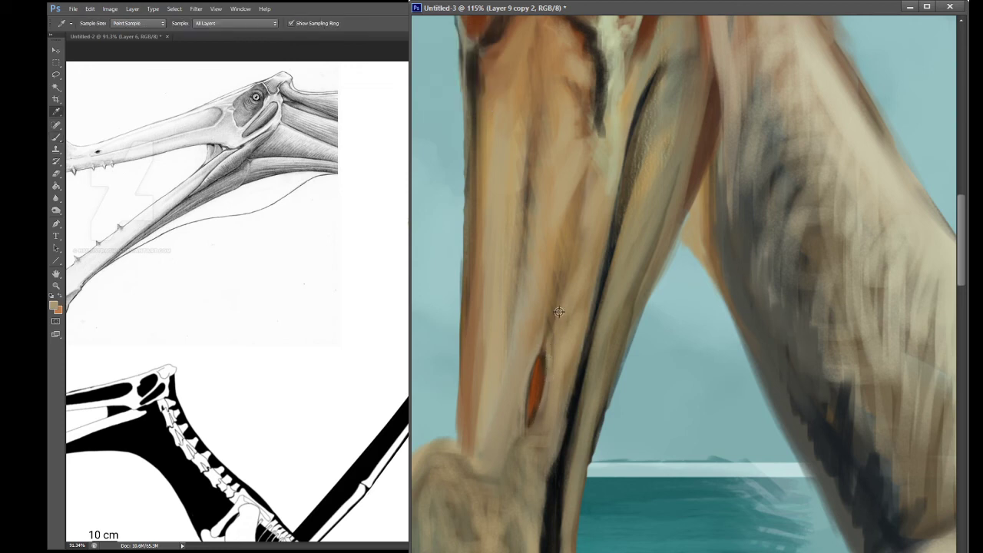
pyautogui.click(471, 370)
pyautogui.press('b')
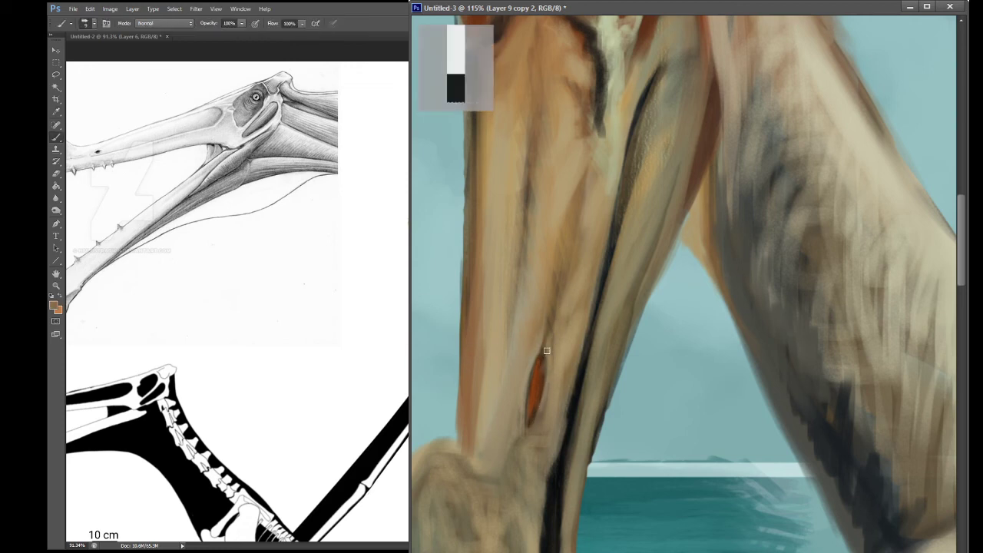
pyautogui.moveTo(544, 361)
pyautogui.mouseDown()
pyautogui.moveTo(531, 423)
pyautogui.moveTo(538, 404)
pyautogui.mouseUp()
# Step: Shade the nostril with its sampled dark red and darken its rim with black sampled from the mouth line
pyautogui.press('i')
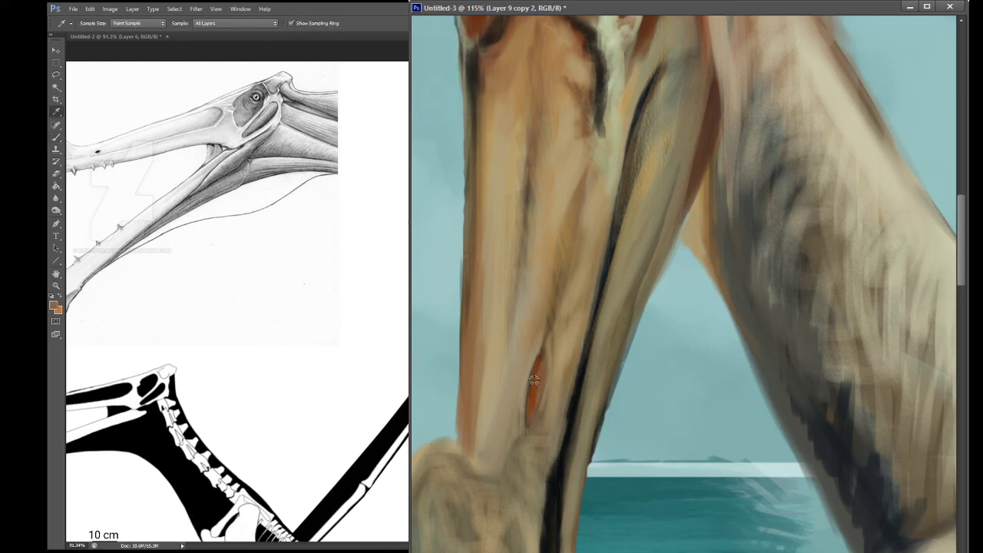
pyautogui.click(534, 376)
pyautogui.press('b')
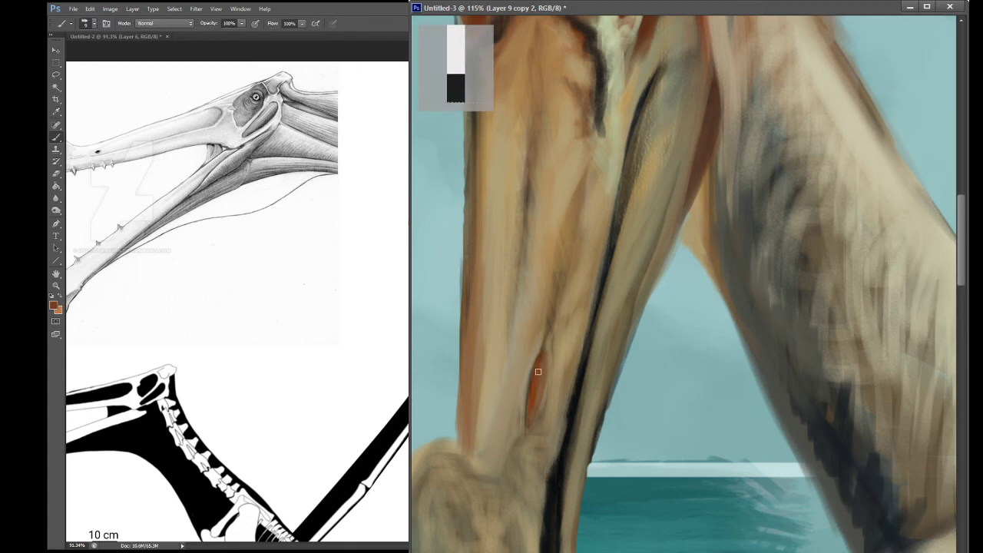
pyautogui.press('i')
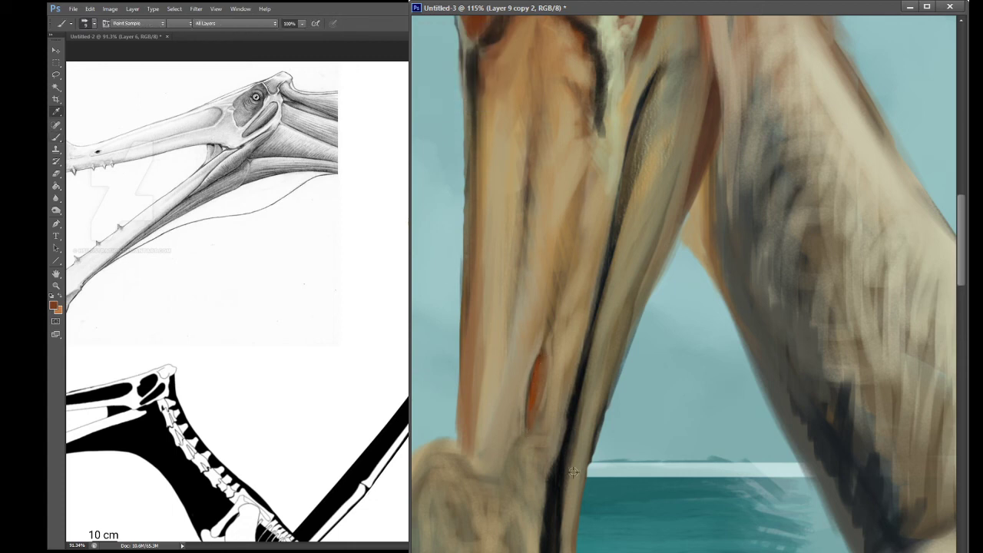
pyautogui.click(553, 466)
pyautogui.press('b')
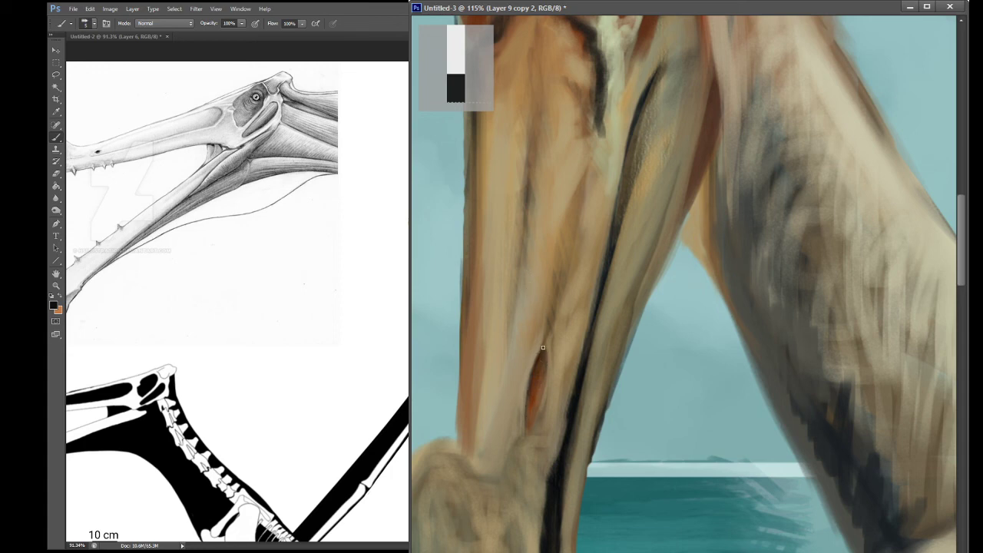
# Step: Sample a greyish beige and soften the dark central line of the beak above the nostril with an enlarged brush
pyautogui.keyDown('alt'); pyautogui.click(563, 195); pyautogui.keyUp('alt')
pyautogui.keyDown('alt'); pyautogui.click(515, 305); pyautogui.keyUp('alt')
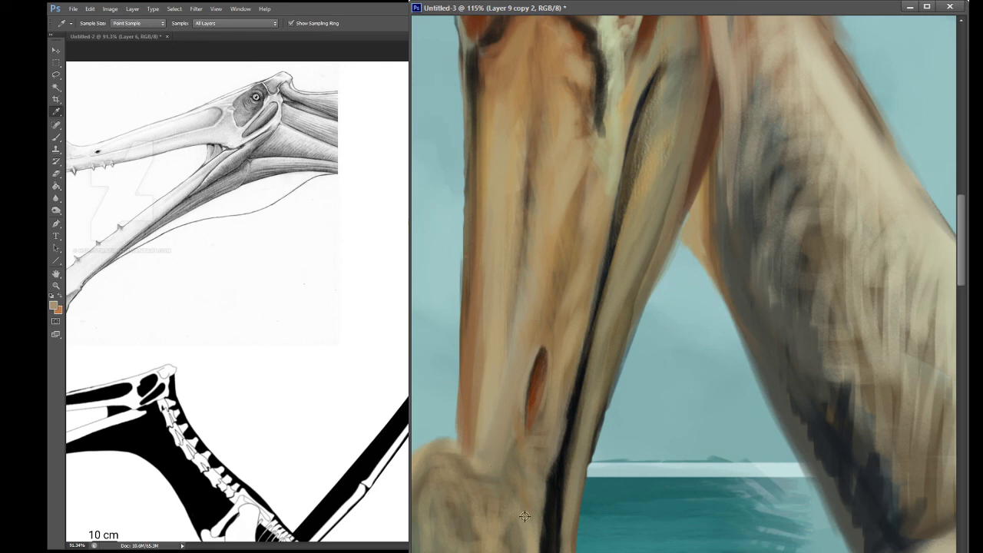
pyautogui.click(516, 325)
pyautogui.press('b')
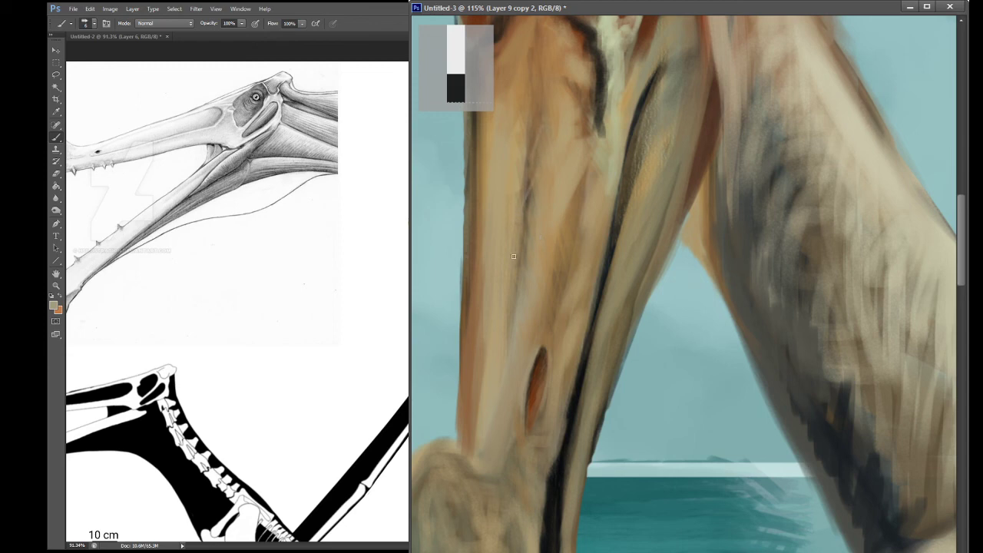
pyautogui.press(']')
pyautogui.press(']')
pyautogui.press(']')
pyautogui.press(']')
pyautogui.press(']')
pyautogui.moveTo(536, 182); pyautogui.dragTo(523, 265)
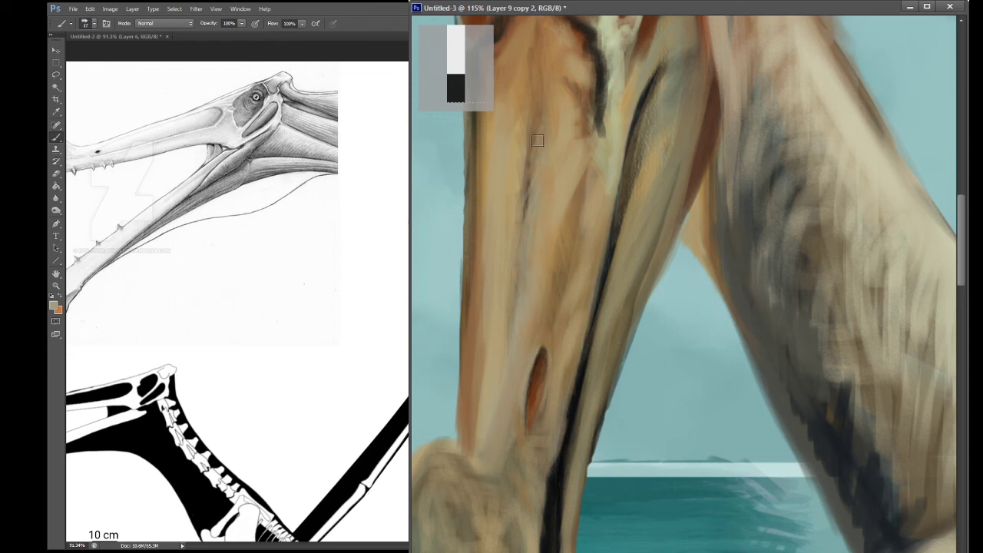
pyautogui.moveTo(537, 142); pyautogui.dragTo(520, 255)
pyautogui.moveTo(534, 114); pyautogui.dragTo(500, 307)
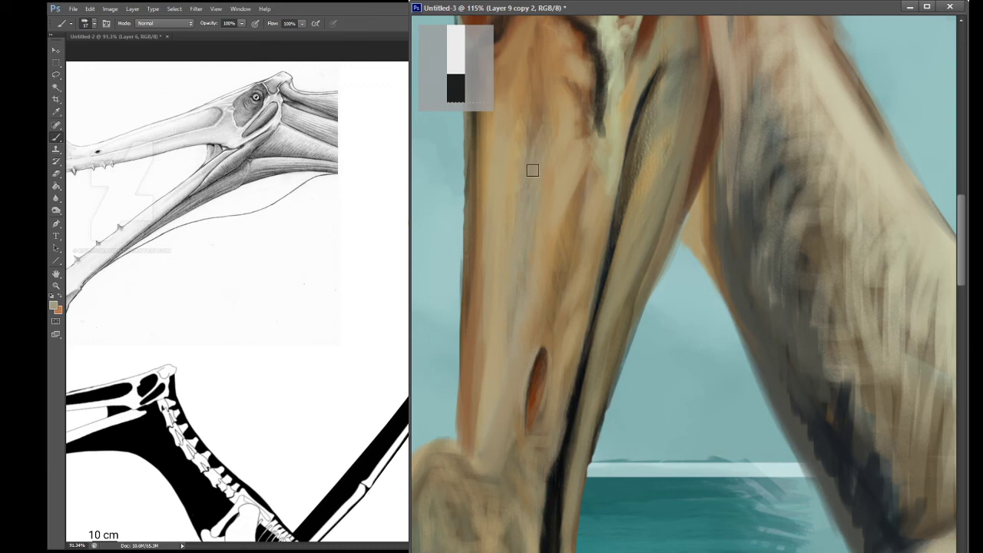
# Step: Blend the sampled greyish beige down the beak's central streak between the forehead and the nostril
pyautogui.moveTo(531, 170); pyautogui.dragTo(503, 322)
pyautogui.press('space')
pyautogui.moveTo(534, 242); pyautogui.dragTo(550, 390)
pyautogui.moveTo(588, 346); pyautogui.dragTo(592, 281)
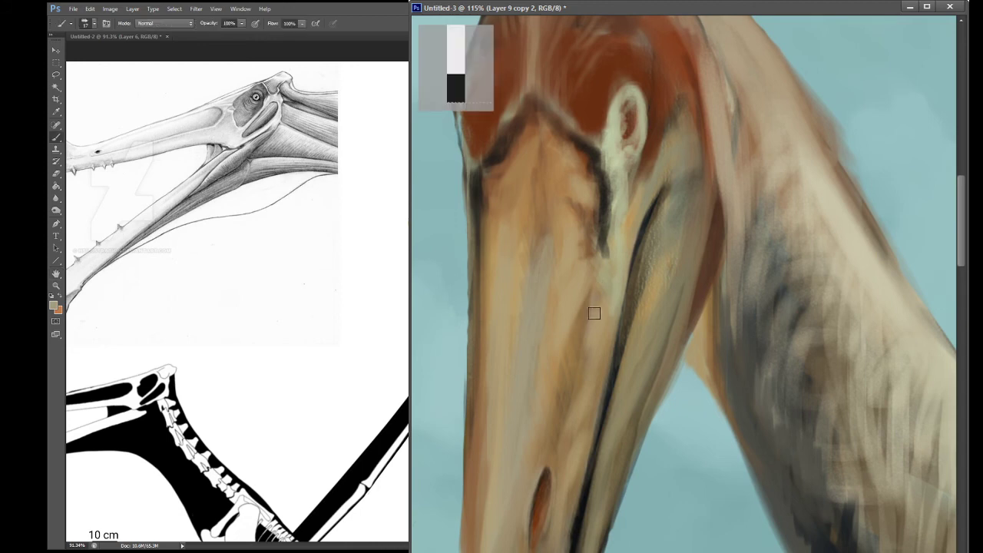
# Step: Sample a brown near the beak tip and paint small pointed teeth along both edges of the black mouth line, following the reference drawing
pyautogui.press('space')
pyautogui.moveTo(577, 392); pyautogui.dragTo(584, 281)
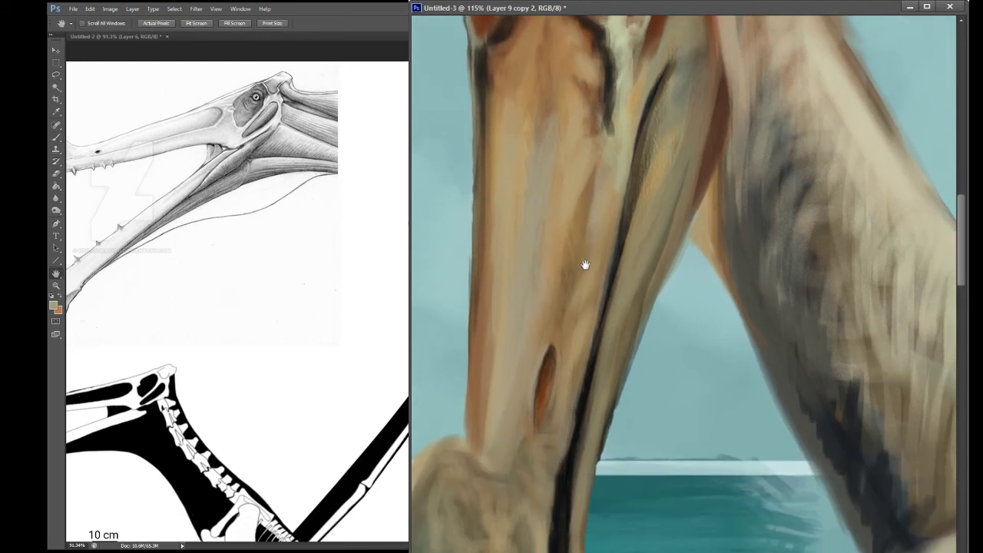
pyautogui.moveTo(554, 392); pyautogui.dragTo(562, 232)
pyautogui.moveTo(547, 365); pyautogui.dragTo(586, 296)
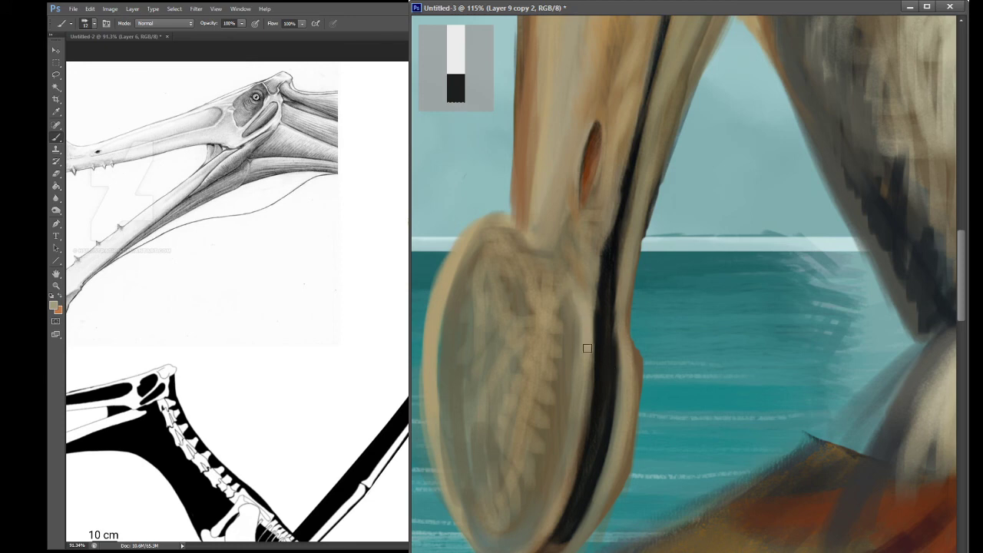
pyautogui.click(231, 291)
pyautogui.moveTo(203, 308); pyautogui.dragTo(311, 302)
pyautogui.moveTo(197, 322); pyautogui.dragTo(257, 333)
pyautogui.click(562, 417)
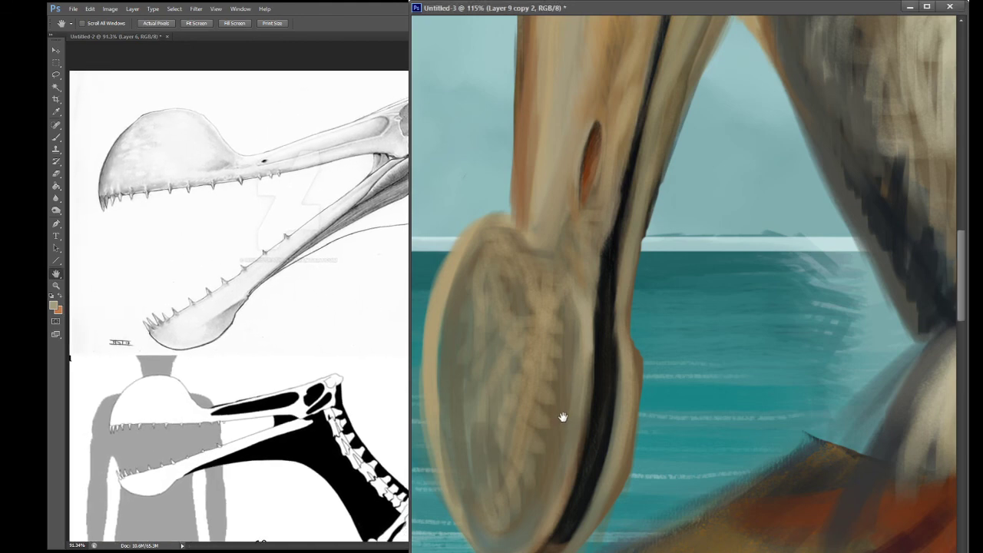
pyautogui.moveTo(565, 431); pyautogui.dragTo(577, 376)
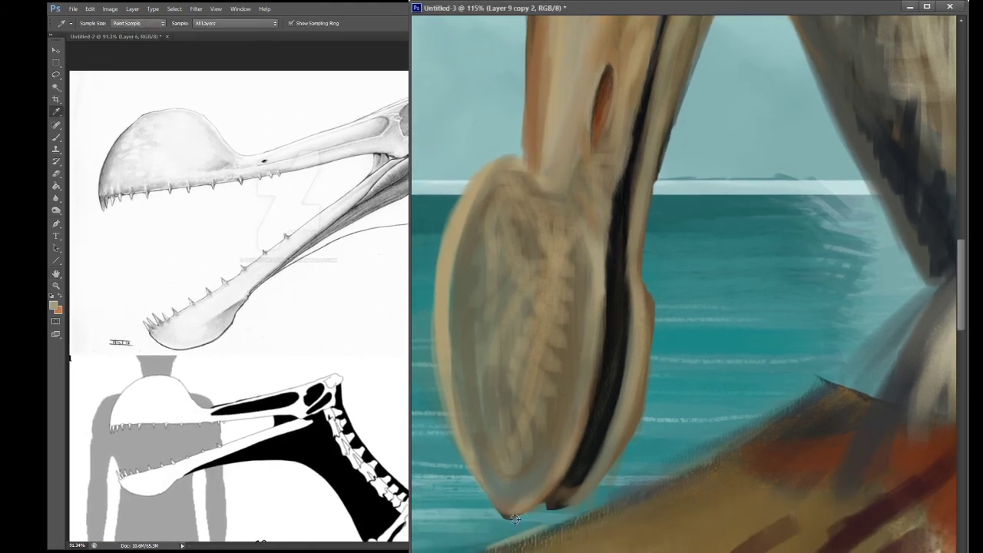
pyautogui.keyDown('alt'); pyautogui.click(548, 490); pyautogui.keyUp('alt')
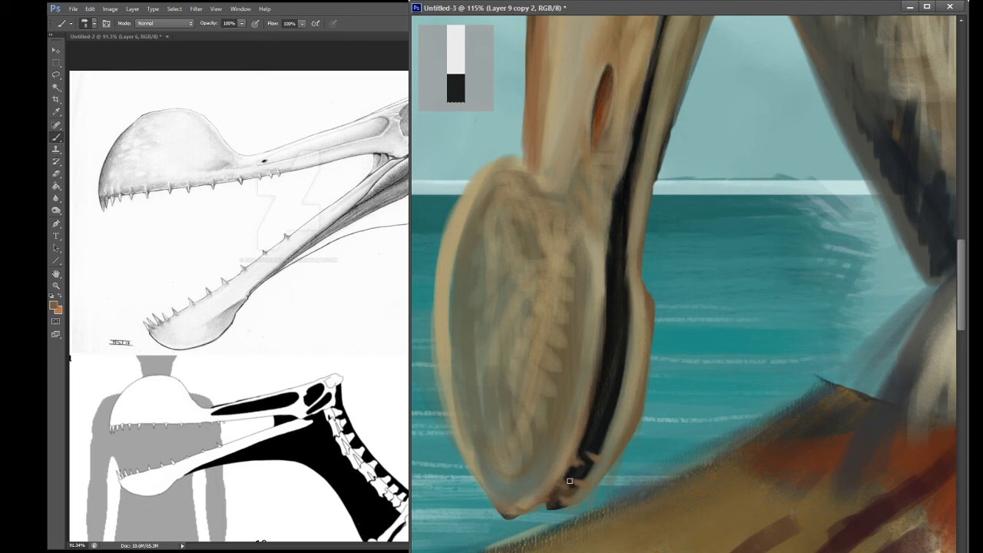
pyautogui.moveTo(568, 463); pyautogui.dragTo(580, 464)
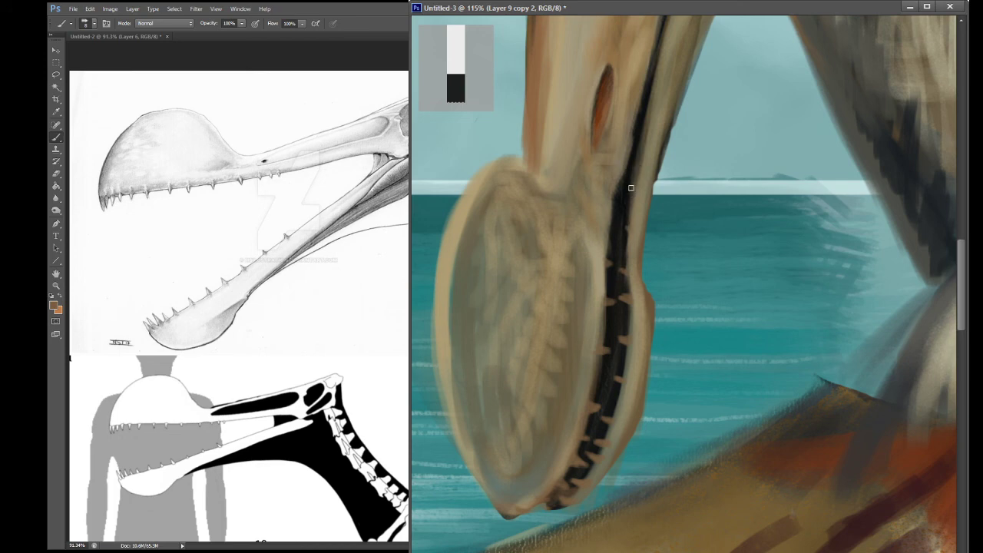
pyautogui.moveTo(632, 188)
pyautogui.mouseDown()
pyautogui.moveTo(625, 168)
pyautogui.moveTo(637, 129)
pyautogui.mouseUp()
# Step: Sample a light beige beside the mouth line and highlight the individual teeth
pyautogui.keyDown('alt'); pyautogui.click(603, 262); pyautogui.keyUp('alt')
pyautogui.moveTo(606, 303); pyautogui.dragTo(612, 305)
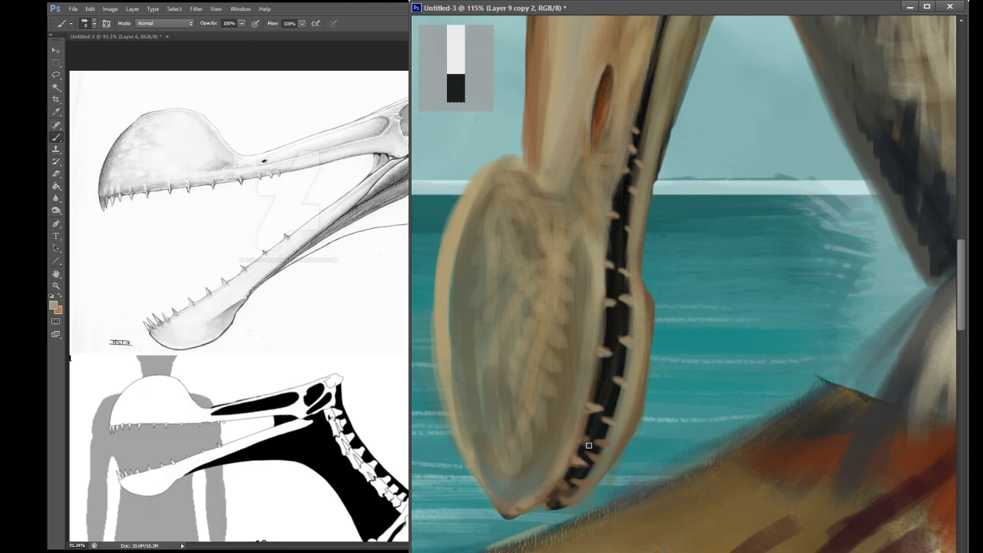
pyautogui.moveTo(583, 441); pyautogui.dragTo(590, 443)
# Step: Sample a greyish beige from the beak above the nostril and brush it over the upper crest with an enlarged brush
pyautogui.press('space')
pyautogui.moveTo(625, 226)
pyautogui.mouseDown()
pyautogui.moveTo(615, 340)
pyautogui.moveTo(650, 261)
pyautogui.moveTo(647, 269)
pyautogui.mouseUp()
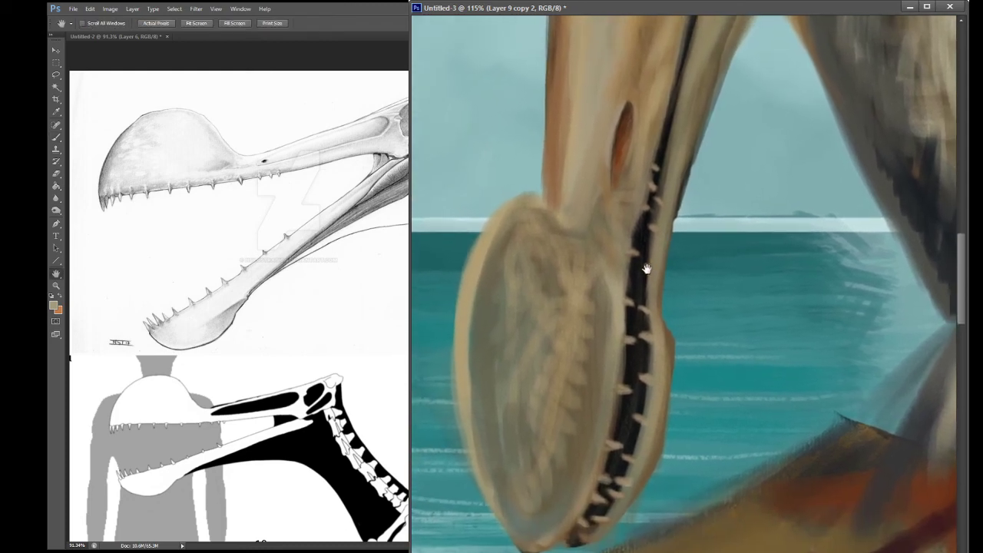
pyautogui.moveTo(585, 290)
pyautogui.mouseDown()
pyautogui.moveTo(579, 382)
pyautogui.moveTo(583, 332)
pyautogui.mouseUp()
pyautogui.press('alt')
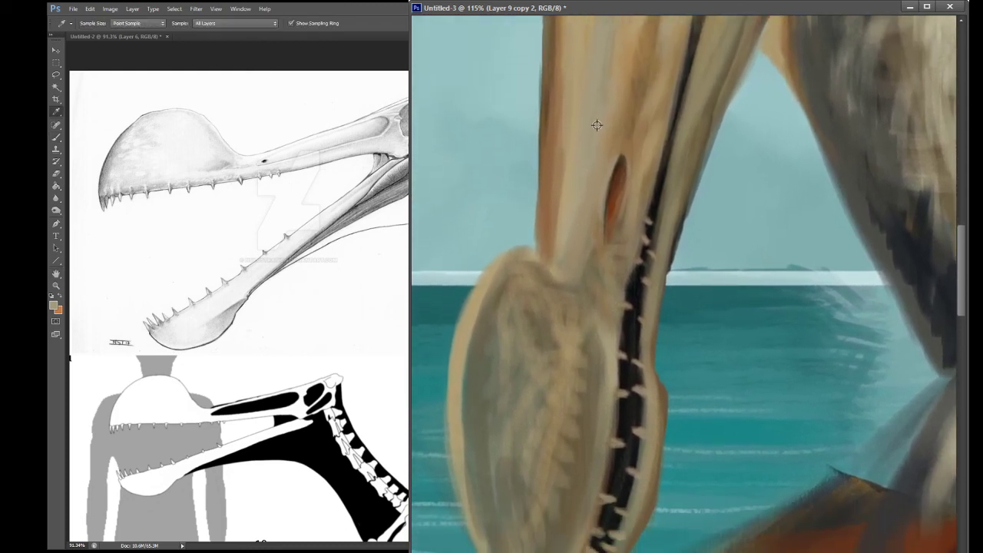
pyautogui.click(590, 113)
pyautogui.press('b')
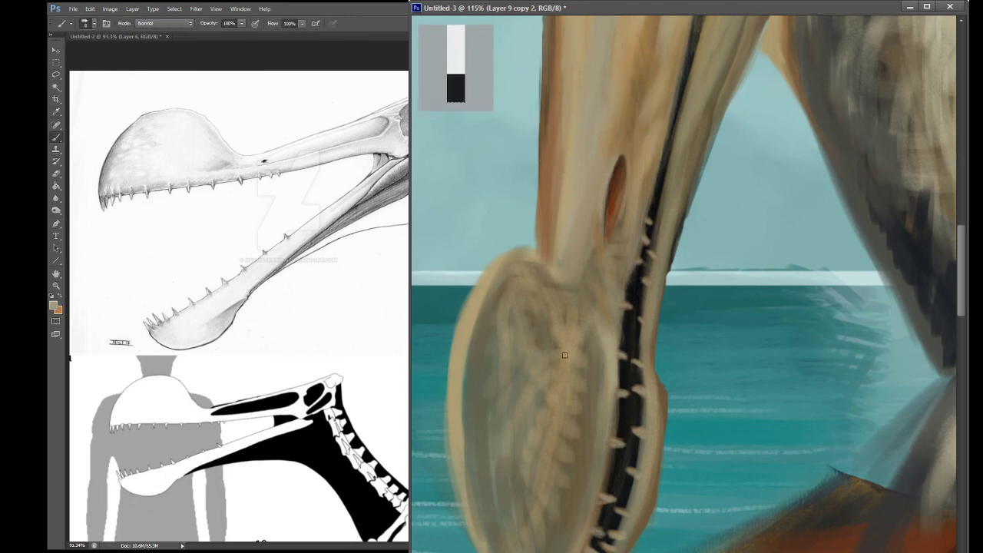
pyautogui.press(']')
pyautogui.press(']')
pyautogui.press(']')
pyautogui.press(']')
pyautogui.press(']')
pyautogui.press(']')
pyautogui.moveTo(519, 332); pyautogui.dragTo(506, 297)
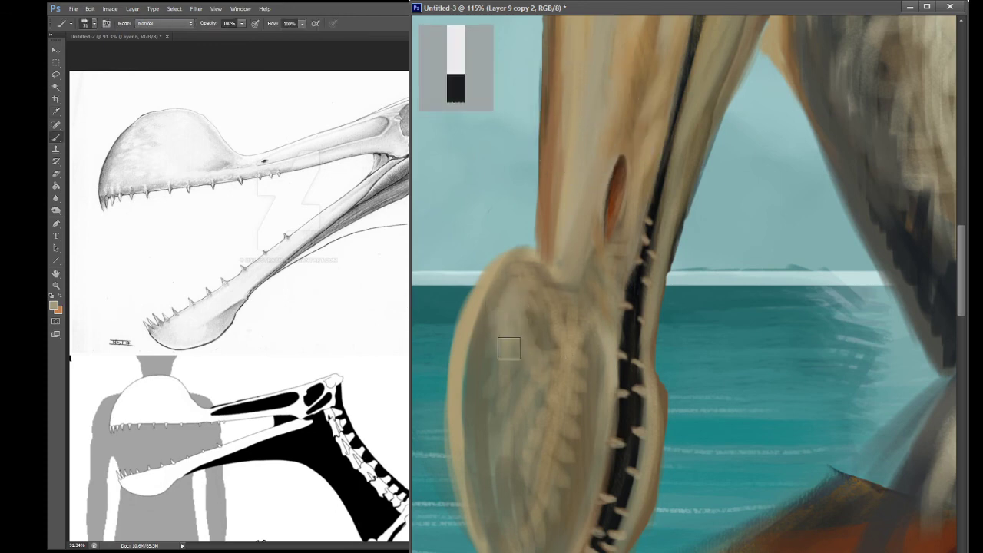
# Step: Sample a darker olive grey and a lighter beige from the crest and mottle its upper inner area
pyautogui.keyDown('alt'); pyautogui.click(487, 371); pyautogui.keyUp('alt')
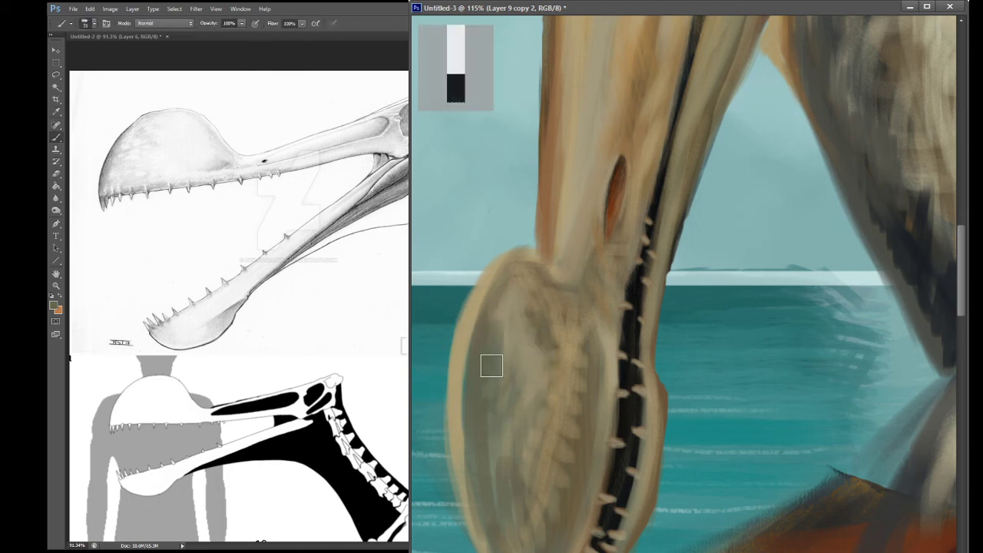
pyautogui.moveTo(492, 365)
pyautogui.mouseDown()
pyautogui.moveTo(507, 403)
pyautogui.moveTo(519, 350)
pyautogui.moveTo(515, 374)
pyautogui.moveTo(531, 335)
pyautogui.moveTo(568, 309)
pyautogui.mouseUp()
pyautogui.keyDown('alt'); pyautogui.click(603, 347); pyautogui.keyUp('alt')
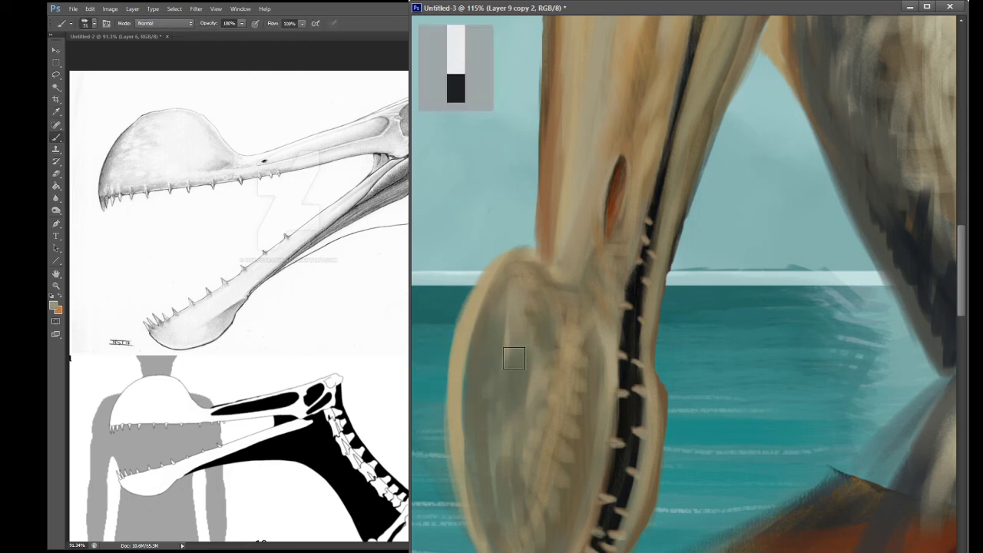
pyautogui.moveTo(488, 383)
pyautogui.mouseDown()
pyautogui.moveTo(502, 326)
pyautogui.moveTo(489, 425)
pyautogui.moveTo(490, 405)
pyautogui.moveTo(505, 451)
pyautogui.moveTo(505, 421)
pyautogui.mouseUp()
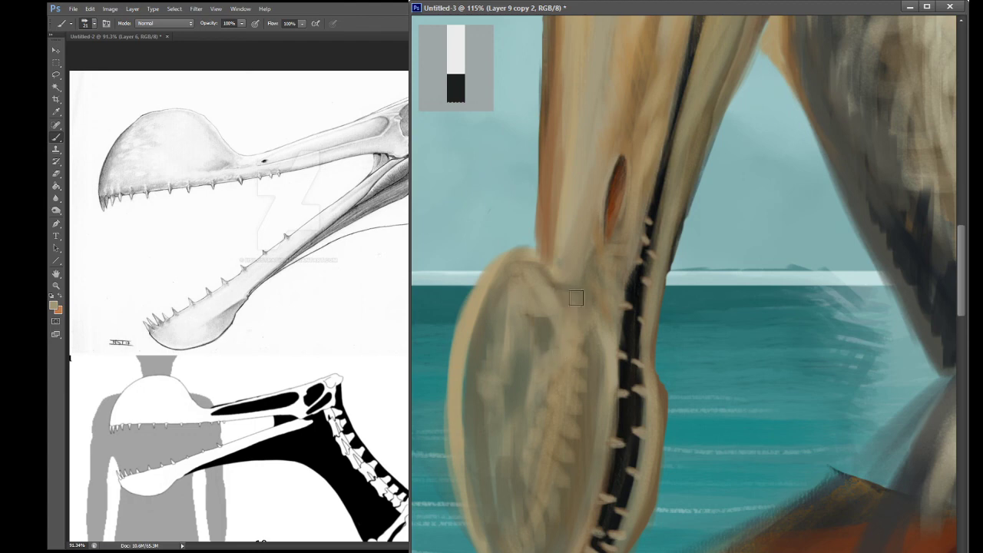
# Step: Paint long beige strokes down the crest's inner area, covering the jagged ridge pattern
pyautogui.moveTo(576, 297); pyautogui.dragTo(552, 482)
pyautogui.moveTo(501, 388)
pyautogui.mouseDown()
pyautogui.moveTo(512, 418)
pyautogui.moveTo(509, 472)
pyautogui.moveTo(525, 530)
pyautogui.moveTo(522, 500)
pyautogui.moveTo(536, 503)
pyautogui.moveTo(529, 546)
pyautogui.mouseUp()
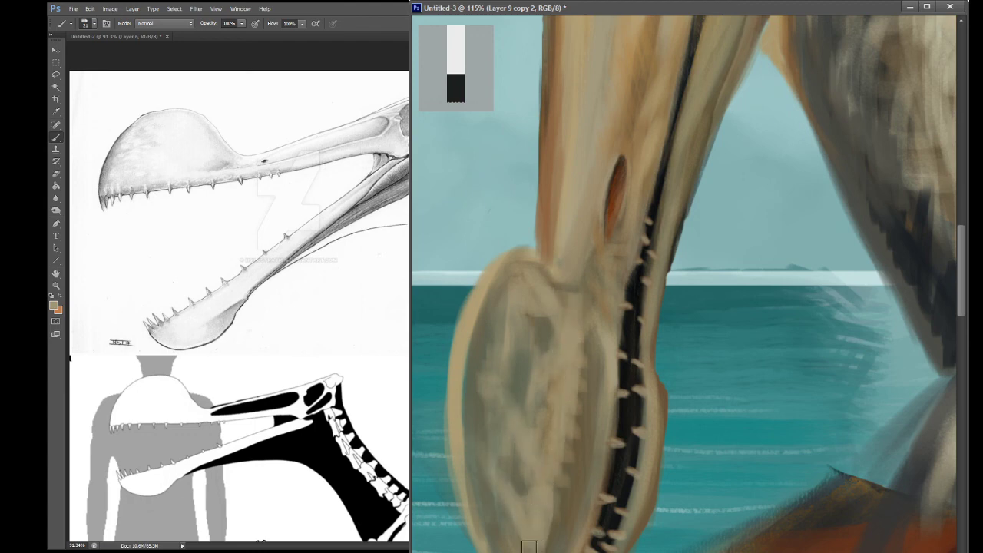
pyautogui.moveTo(566, 409); pyautogui.dragTo(547, 514)
pyautogui.moveTo(565, 331); pyautogui.dragTo(548, 491)
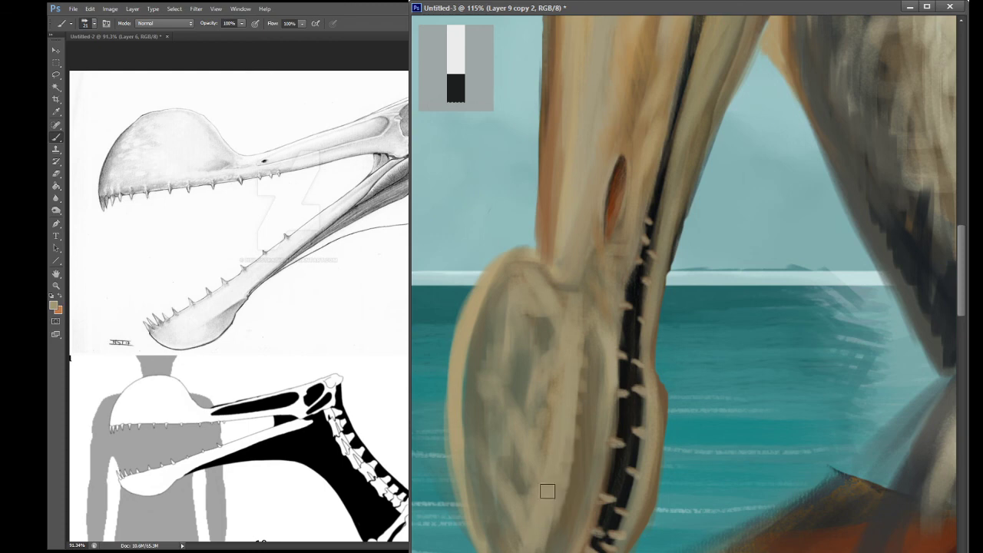
# Step: Sample brown and olive tones from the crest and shade its outer rim with a reduced brush
pyautogui.click(583, 288)
pyautogui.press('b')
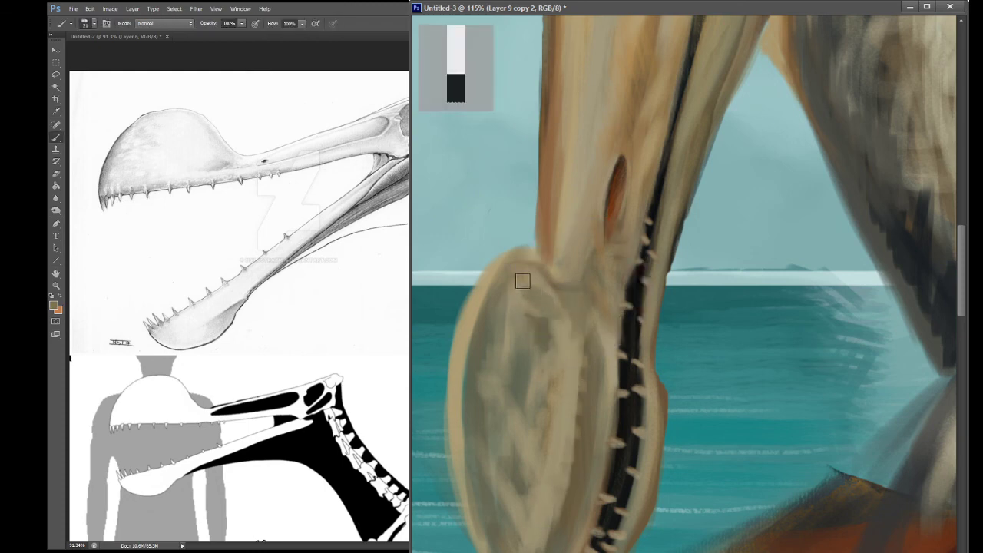
pyautogui.press('i')
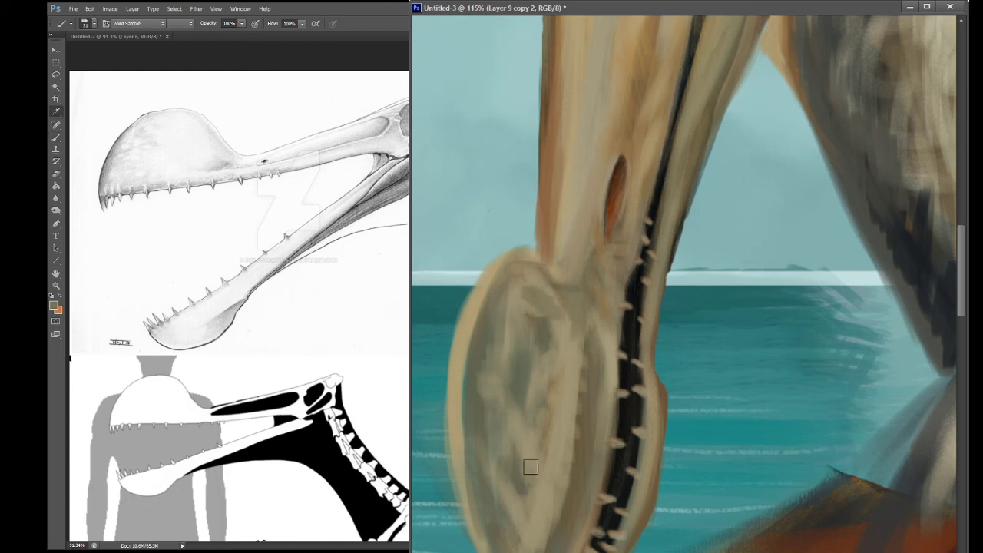
pyautogui.click(576, 455)
pyautogui.press('b')
pyautogui.press('[')
pyautogui.press('[')
pyautogui.press('[')
pyautogui.press('[')
pyautogui.press('[')
pyautogui.press('[')
pyautogui.press('[')
pyautogui.press('[')
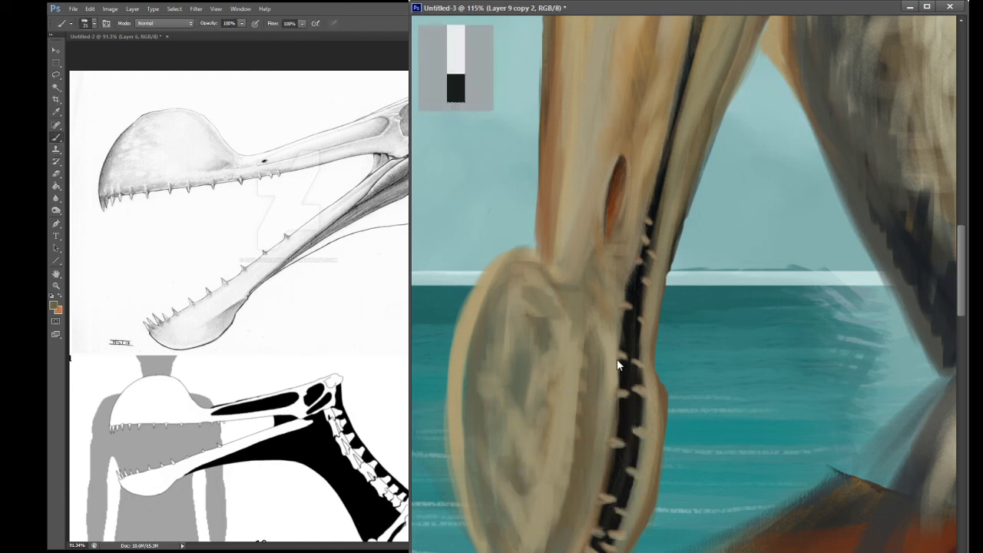
pyautogui.moveTo(508, 267)
pyautogui.mouseDown()
pyautogui.moveTo(477, 304)
pyautogui.moveTo(466, 350)
pyautogui.mouseUp()
pyautogui.moveTo(483, 294)
pyautogui.mouseDown()
pyautogui.moveTo(461, 401)
pyautogui.moveTo(469, 325)
pyautogui.moveTo(459, 388)
pyautogui.moveTo(464, 476)
pyautogui.moveTo(456, 453)
pyautogui.mouseUp()
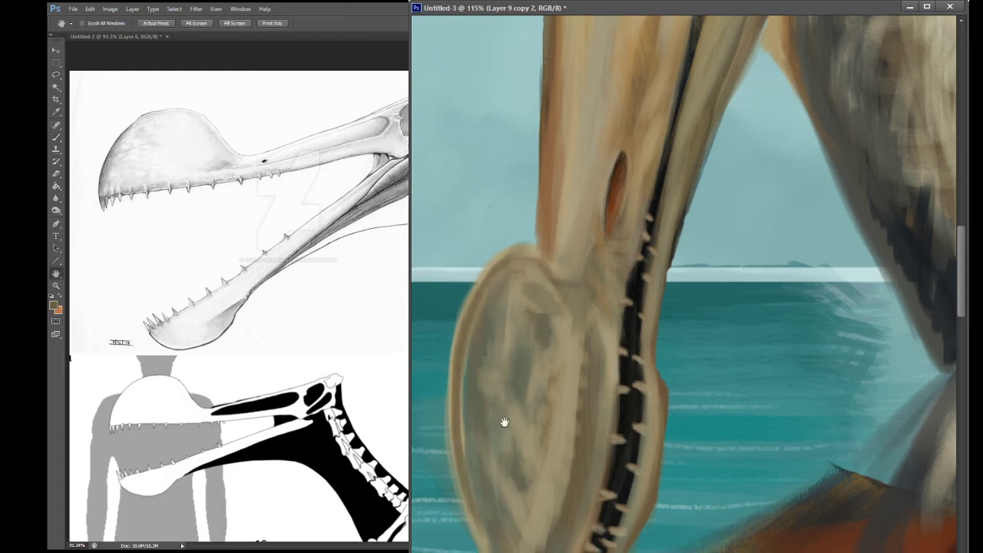
# Step: Sample a greenish grey near the crest's lower tip and blend the inner edge of its rim
pyautogui.scroll(-3, 492, 407)
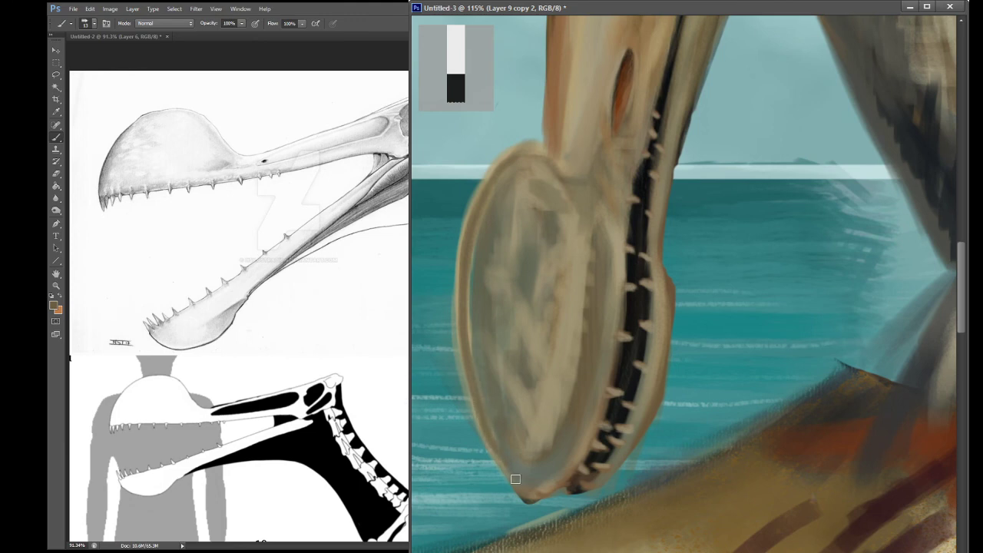
pyautogui.press('i')
pyautogui.click(548, 466)
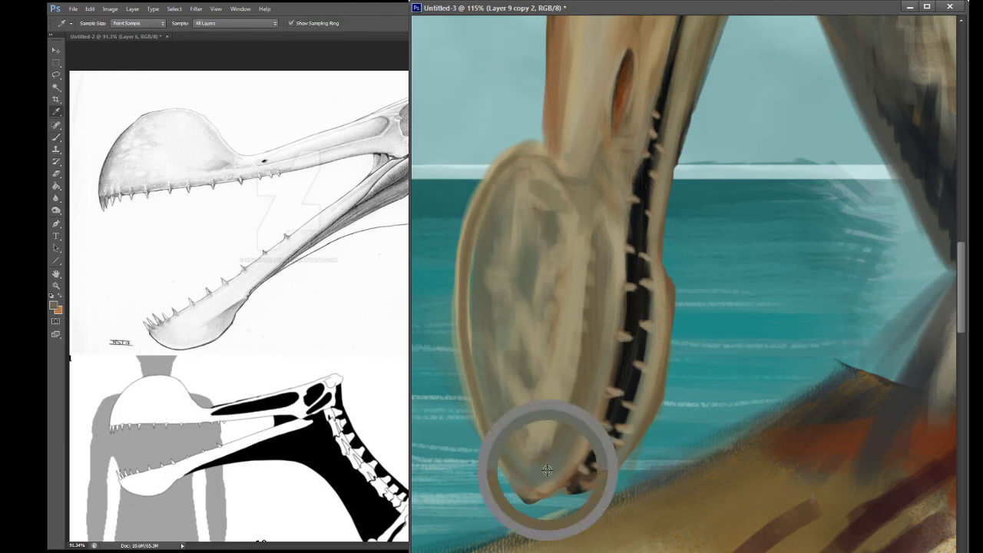
pyautogui.press('b')
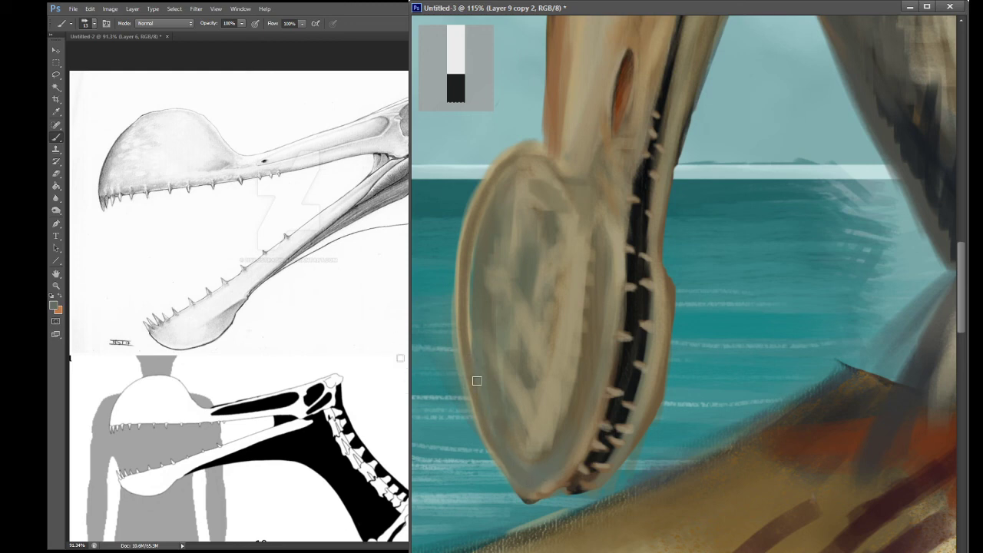
pyautogui.press('space')
pyautogui.moveTo(515, 373); pyautogui.dragTo(542, 416)
pyautogui.press('i')
pyautogui.press('b')
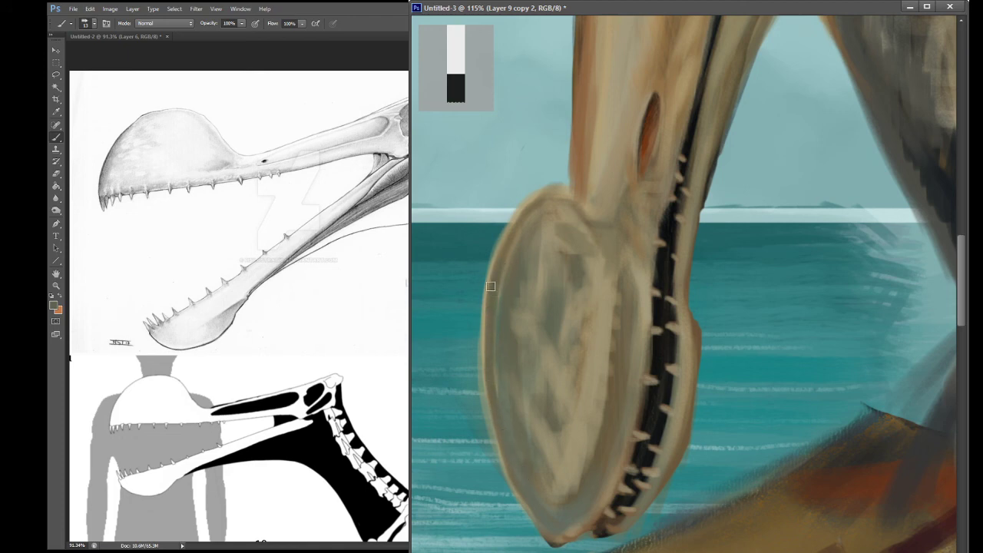
# Step: Sample beige from the top of the crest and paint an irregular web of light streaks across its grey interior
pyautogui.keyDown('alt'); pyautogui.click(557, 223); pyautogui.keyUp('alt')
pyautogui.moveTo(507, 286); pyautogui.dragTo(524, 234)
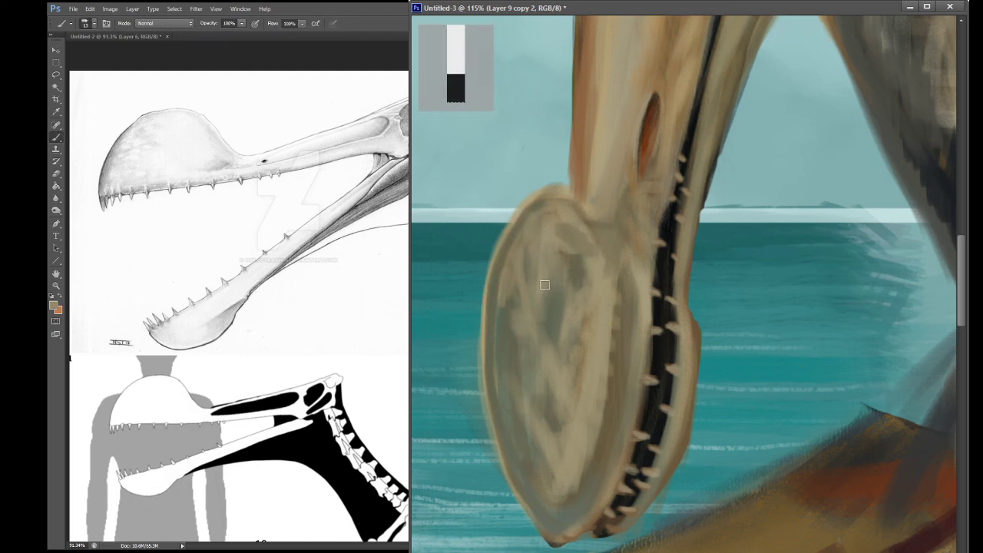
pyautogui.moveTo(512, 316)
pyautogui.mouseDown()
pyautogui.moveTo(503, 332)
pyautogui.moveTo(515, 335)
pyautogui.mouseUp()
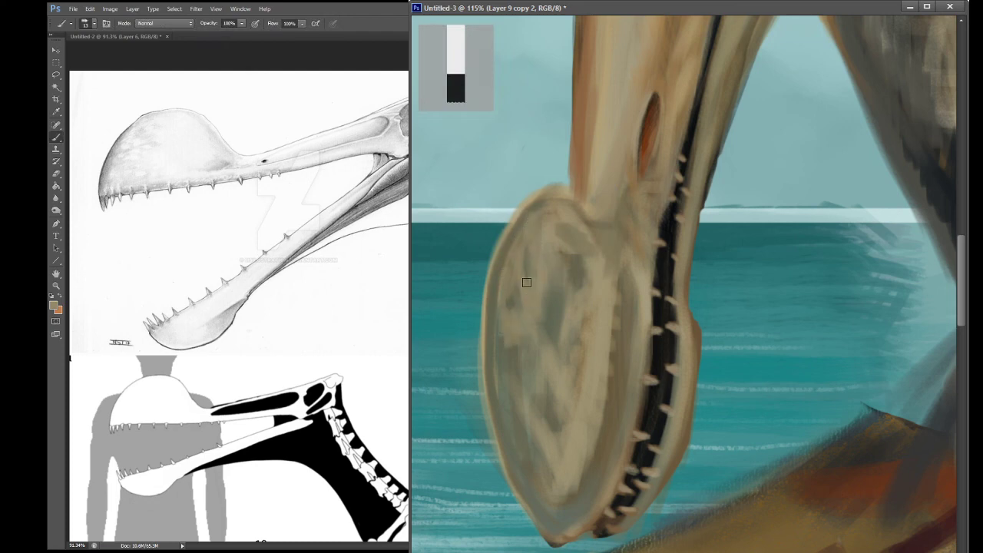
pyautogui.moveTo(546, 303)
pyautogui.mouseDown()
pyautogui.moveTo(549, 317)
pyautogui.moveTo(507, 346)
pyautogui.moveTo(498, 338)
pyautogui.moveTo(511, 360)
pyautogui.moveTo(521, 353)
pyautogui.moveTo(500, 360)
pyautogui.moveTo(498, 380)
pyautogui.moveTo(517, 407)
pyautogui.moveTo(567, 336)
pyautogui.mouseUp()
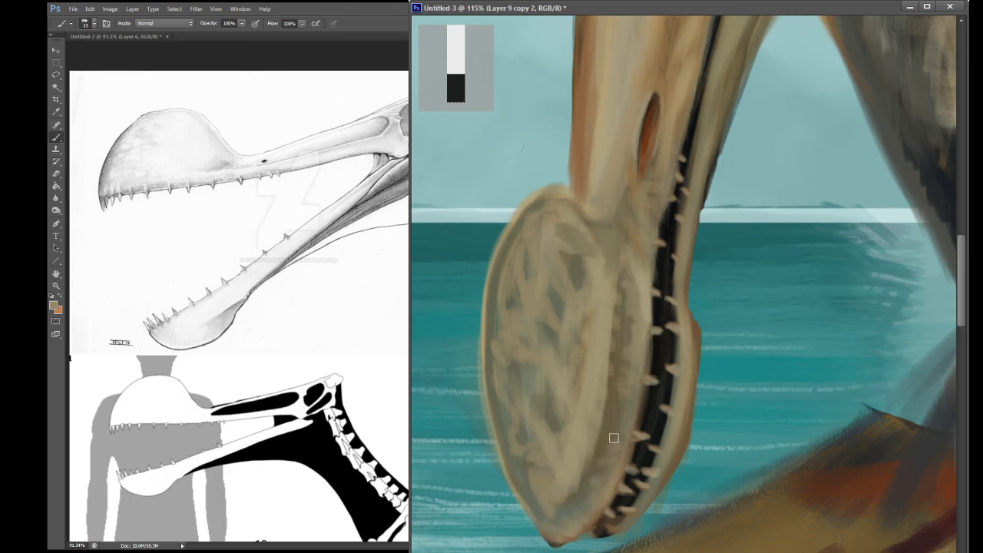
pyautogui.click(180, 550)
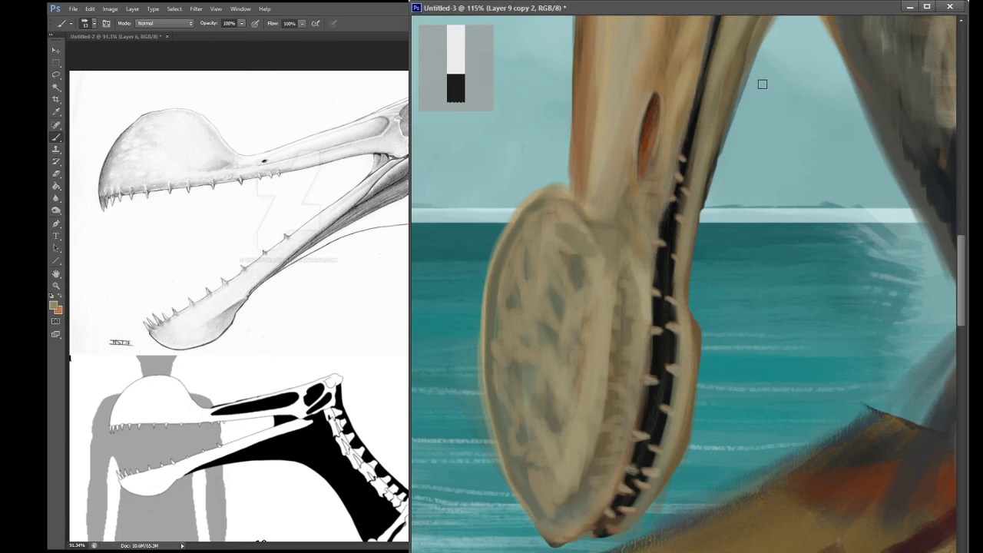
# Step: Line up the head in the painting and the reference, sample a near-black for the brush, and add a new layer
pyautogui.press('space')
pyautogui.moveTo(742, 165); pyautogui.dragTo(645, 445)
pyautogui.moveTo(709, 258); pyautogui.dragTo(725, 453)
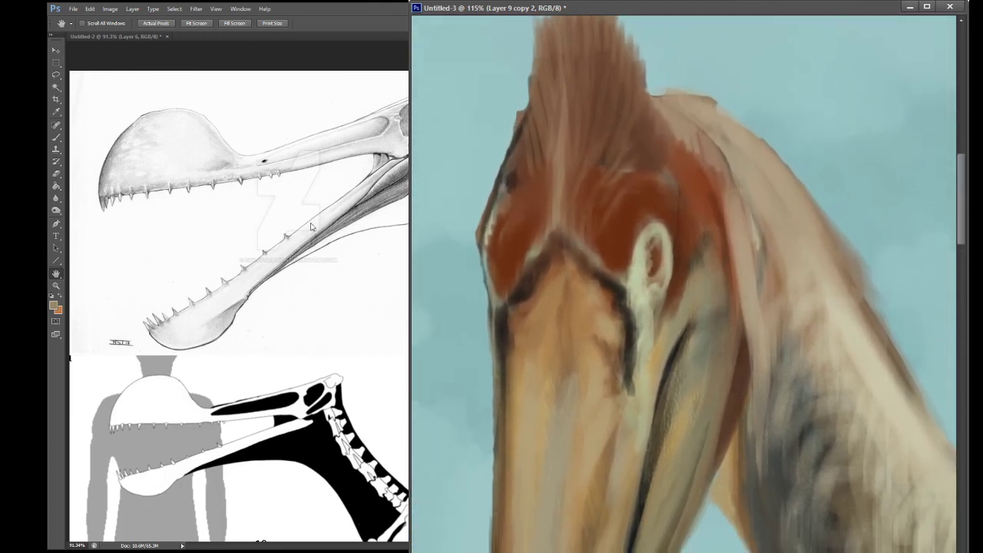
pyautogui.moveTo(294, 311); pyautogui.dragTo(230, 310)
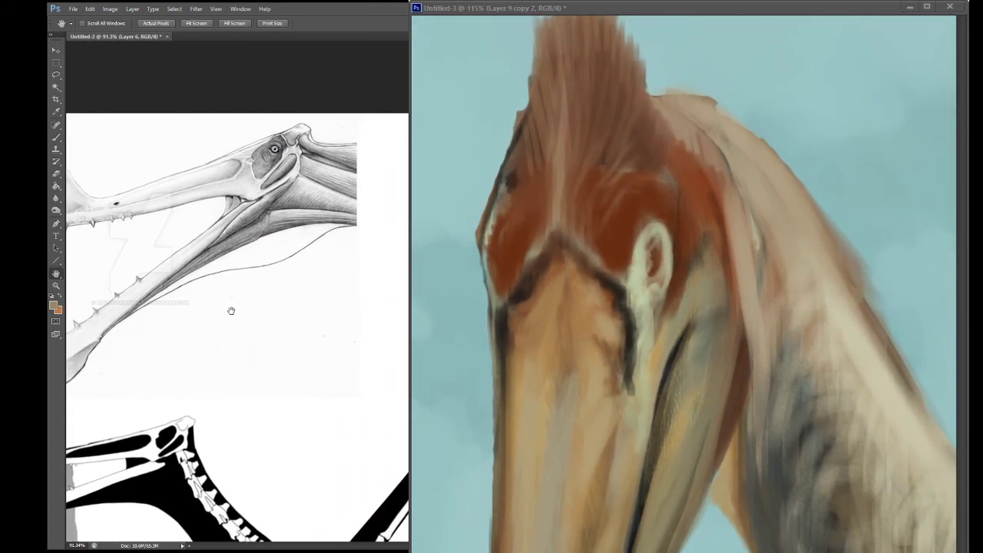
pyautogui.click(623, 327)
pyautogui.moveTo(623, 371)
pyautogui.mouseDown()
pyautogui.moveTo(626, 286)
pyautogui.moveTo(679, 269)
pyautogui.mouseUp()
pyautogui.press('alt')
pyautogui.press('b')
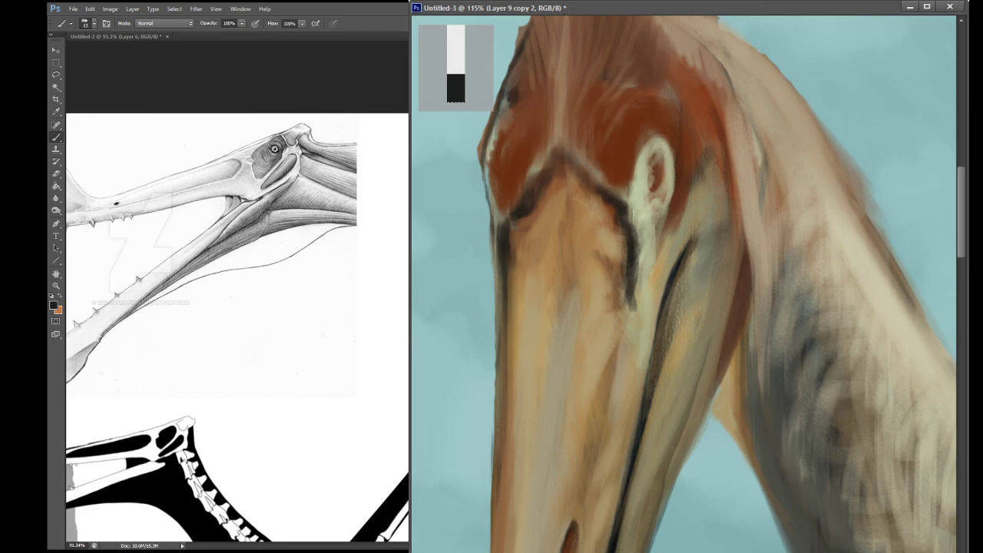
pyautogui.hotkey('ctrl', 'shift', 'alt', 'n')
# Step: Paint a dark crease from behind the eye down the cheek to the corner of the mouth line
pyautogui.moveTo(682, 145); pyautogui.dragTo(653, 220)
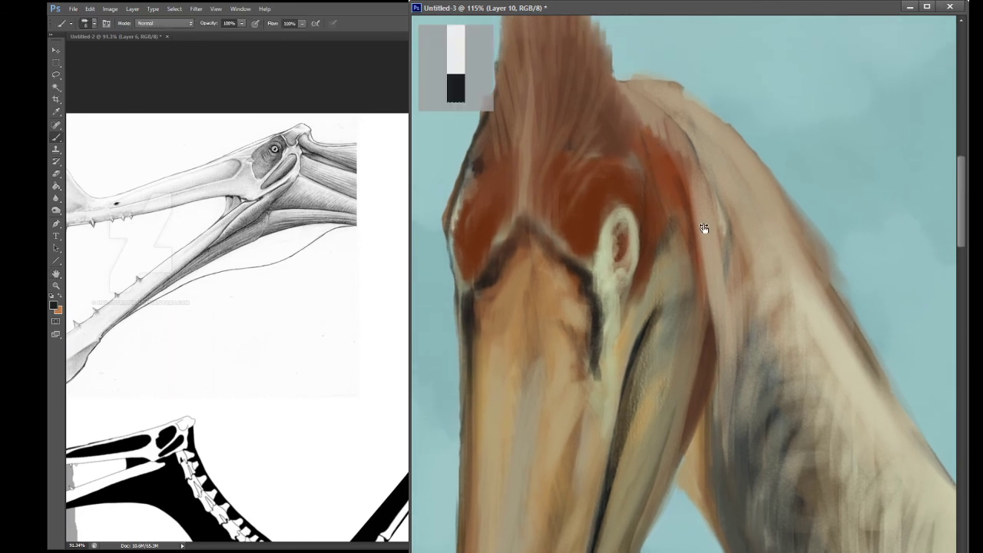
pyautogui.moveTo(632, 119); pyautogui.dragTo(675, 249)
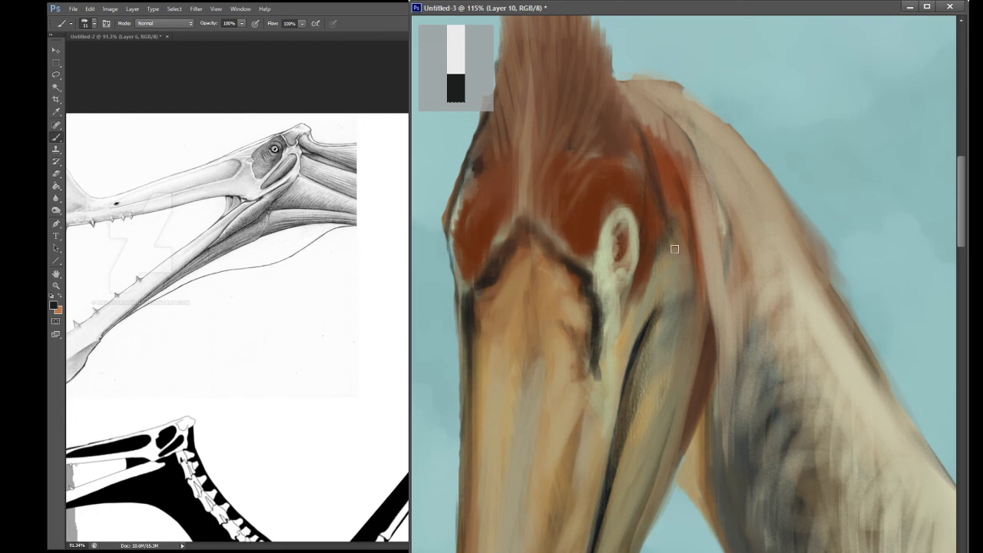
pyautogui.moveTo(661, 202); pyautogui.dragTo(673, 258)
pyautogui.moveTo(666, 262); pyautogui.dragTo(662, 306)
pyautogui.moveTo(665, 244); pyautogui.dragTo(660, 308)
pyautogui.moveTo(666, 264); pyautogui.dragTo(660, 306)
pyautogui.moveTo(668, 241); pyautogui.dragTo(654, 355)
pyautogui.moveTo(674, 222)
pyautogui.mouseDown()
pyautogui.moveTo(653, 362)
pyautogui.moveTo(664, 288)
pyautogui.mouseUp()
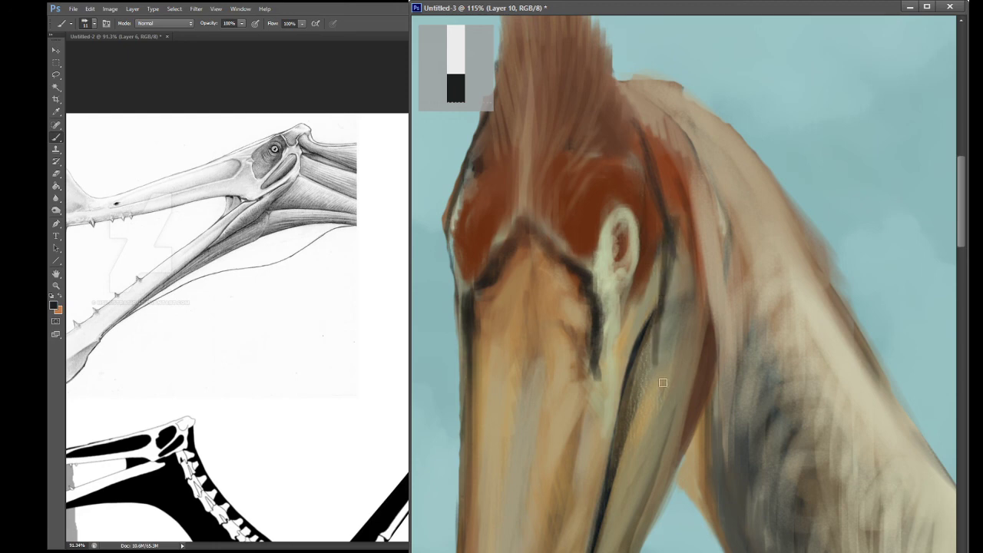
# Step: Paint dark guide strokes down the cheek, along both brows and the far side of the face, and darken the near eye
pyautogui.moveTo(663, 382)
pyautogui.mouseDown()
pyautogui.moveTo(645, 426)
pyautogui.moveTo(672, 342)
pyautogui.moveTo(676, 353)
pyautogui.moveTo(691, 276)
pyautogui.moveTo(690, 293)
pyautogui.moveTo(682, 254)
pyautogui.moveTo(679, 306)
pyautogui.mouseUp()
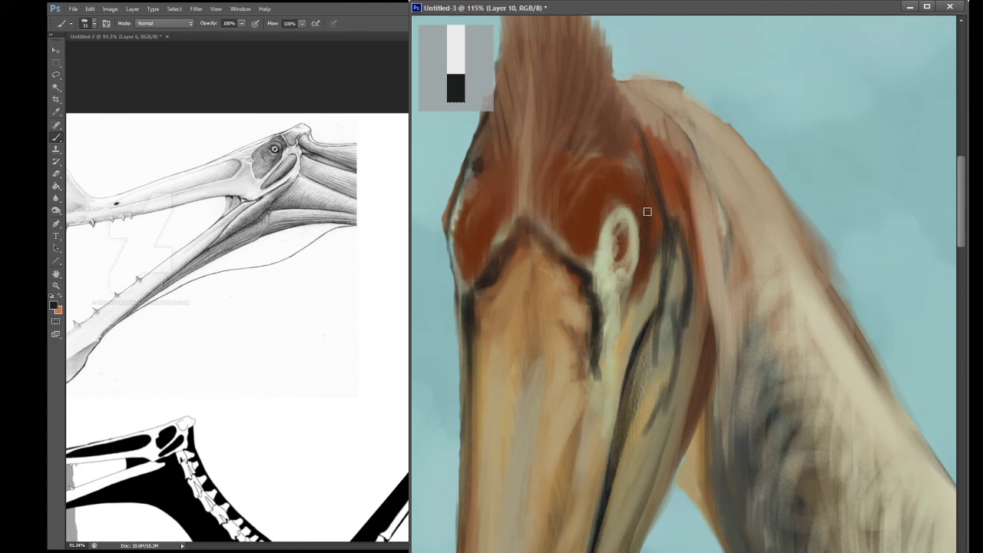
pyautogui.moveTo(563, 182)
pyautogui.mouseDown()
pyautogui.moveTo(644, 218)
pyautogui.moveTo(591, 268)
pyautogui.mouseUp()
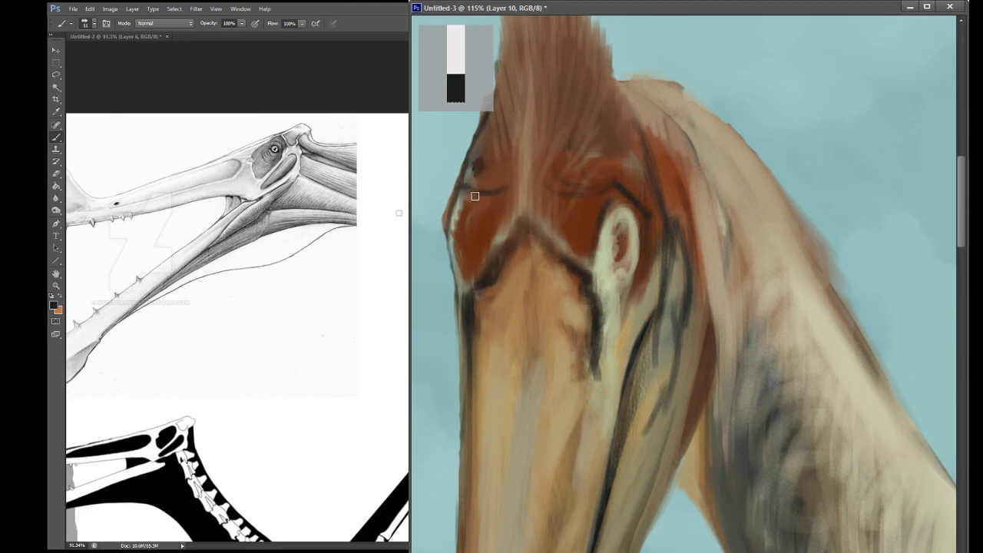
pyautogui.moveTo(464, 226)
pyautogui.mouseDown()
pyautogui.moveTo(458, 185)
pyautogui.moveTo(461, 329)
pyautogui.mouseUp()
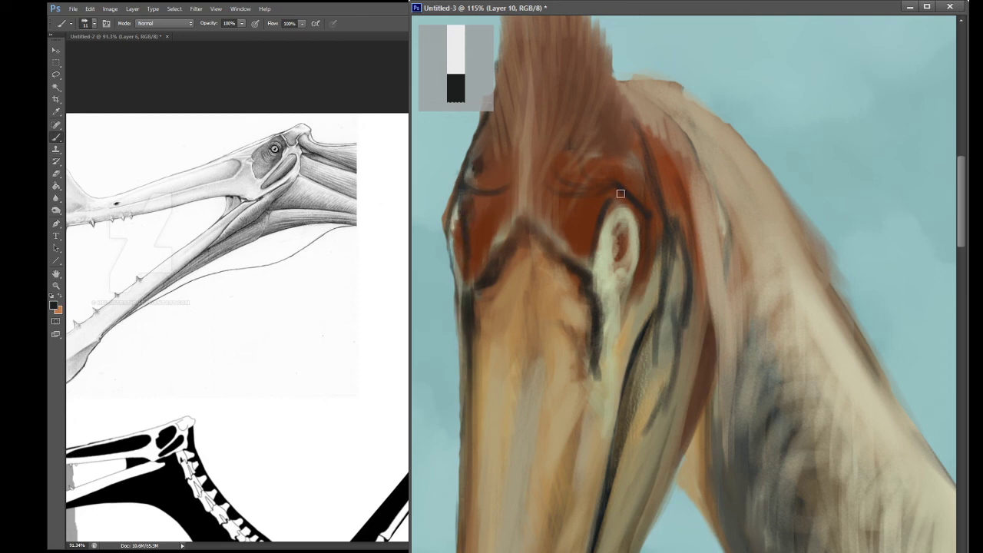
pyautogui.moveTo(622, 228)
pyautogui.mouseDown()
pyautogui.moveTo(620, 254)
pyautogui.moveTo(624, 229)
pyautogui.moveTo(619, 243)
pyautogui.mouseUp()
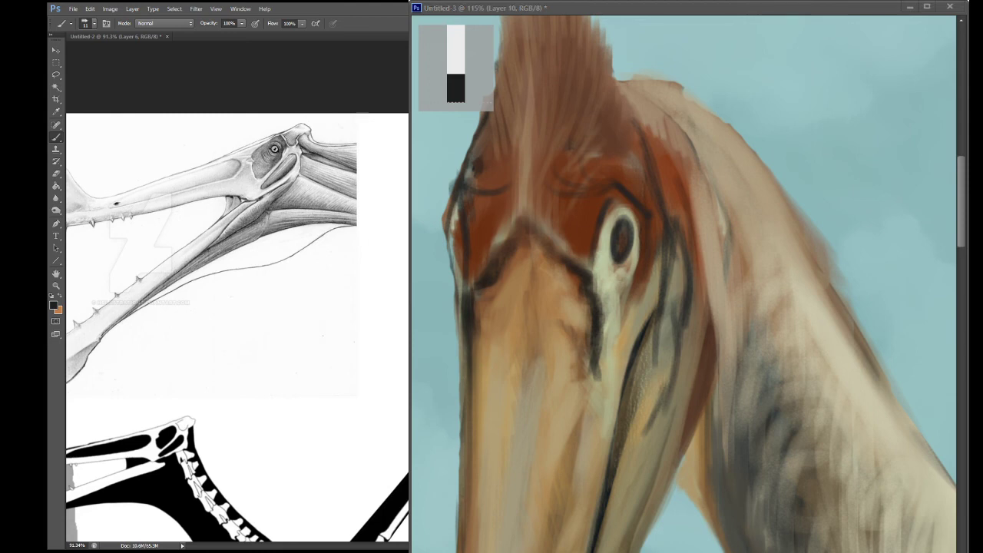
# Step: Paint a row of dark spots across the upper crest and dark streaks from its base to the brows
pyautogui.press('space')
pyautogui.moveTo(592, 208); pyautogui.dragTo(626, 307)
pyautogui.moveTo(562, 98); pyautogui.dragTo(572, 106)
pyautogui.click(586, 111)
pyautogui.click(596, 121)
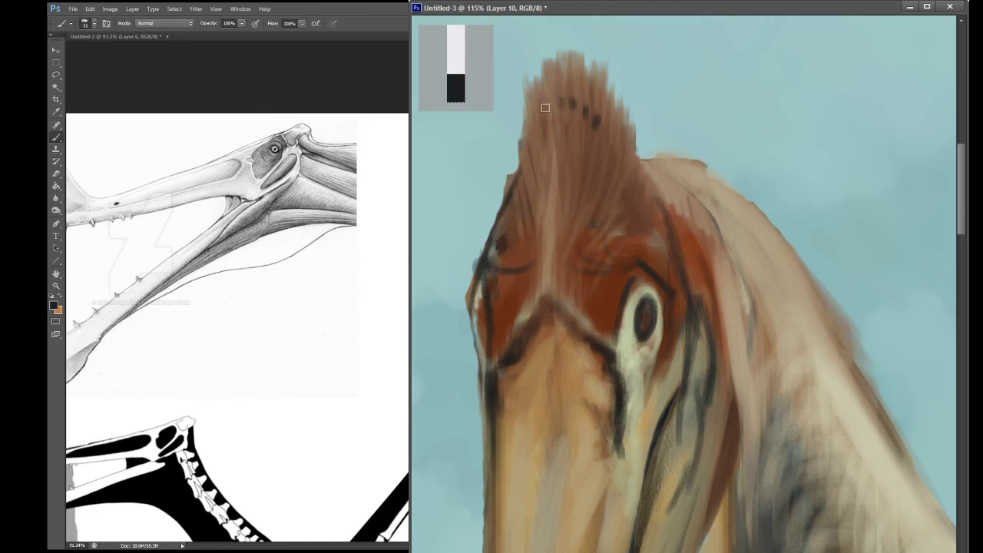
pyautogui.click(545, 109)
pyautogui.moveTo(528, 258)
pyautogui.mouseDown()
pyautogui.moveTo(546, 181)
pyautogui.moveTo(522, 255)
pyautogui.moveTo(563, 214)
pyautogui.moveTo(559, 180)
pyautogui.moveTo(583, 210)
pyautogui.moveTo(594, 266)
pyautogui.mouseUp()
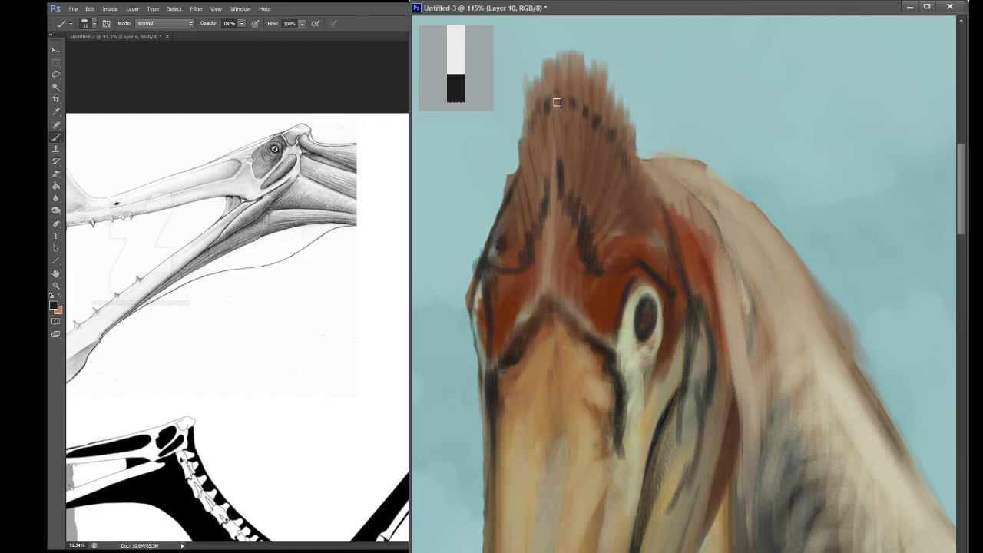
pyautogui.moveTo(557, 103)
pyautogui.mouseDown()
pyautogui.moveTo(559, 72)
pyautogui.moveTo(574, 123)
pyautogui.mouseUp()
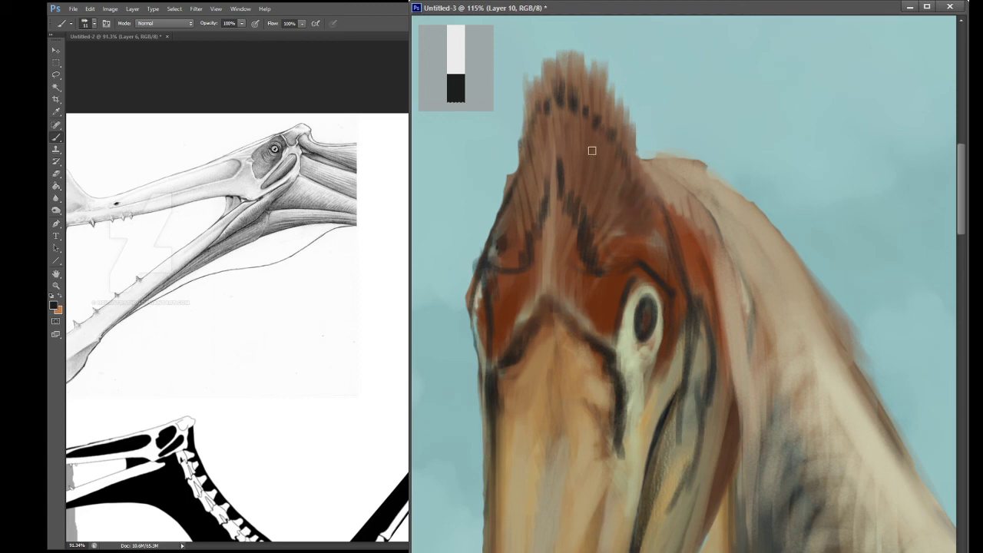
# Step: Sample a light brown from the forehead ridge and paint streaks fanning up through the crest
pyautogui.press('i')
pyautogui.click(550, 246)
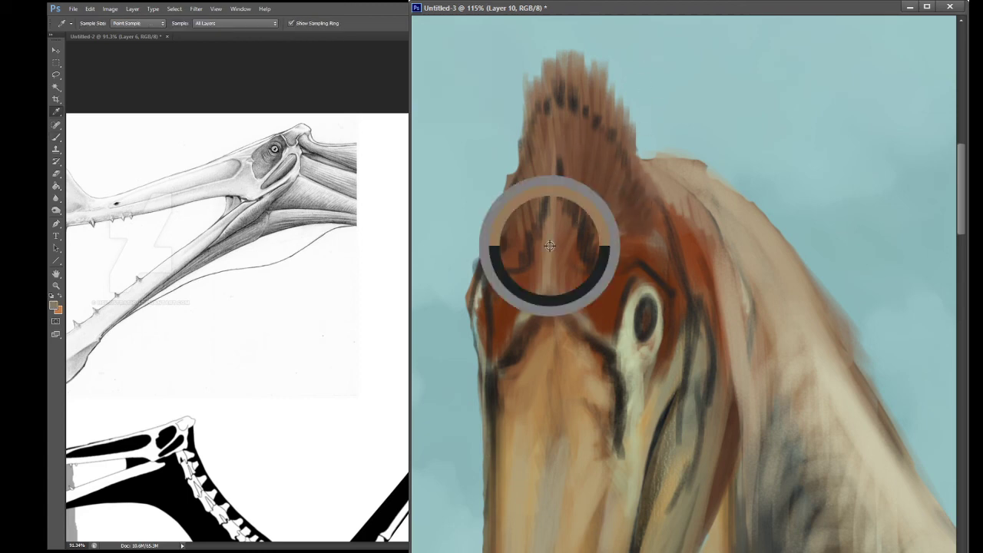
pyautogui.press('b')
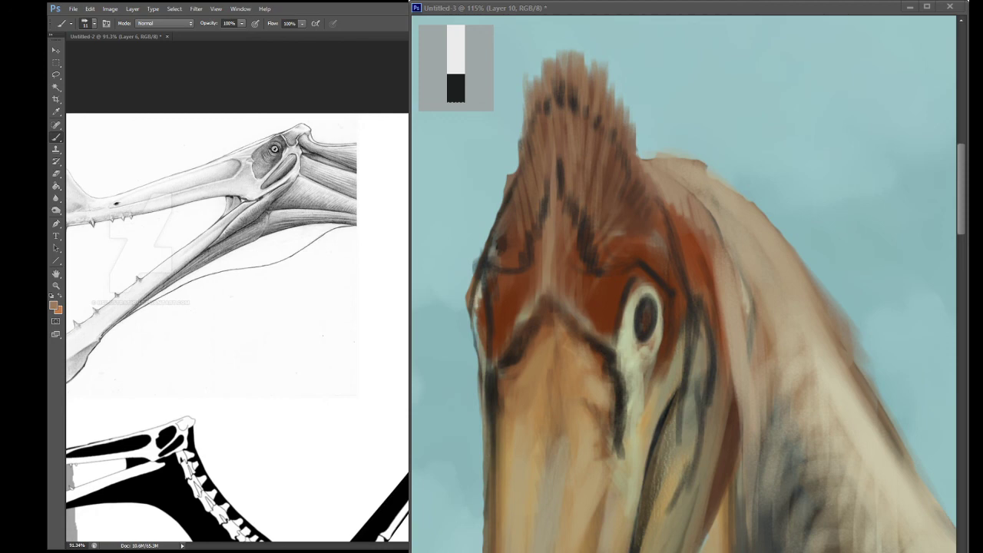
pyautogui.click(649, 350)
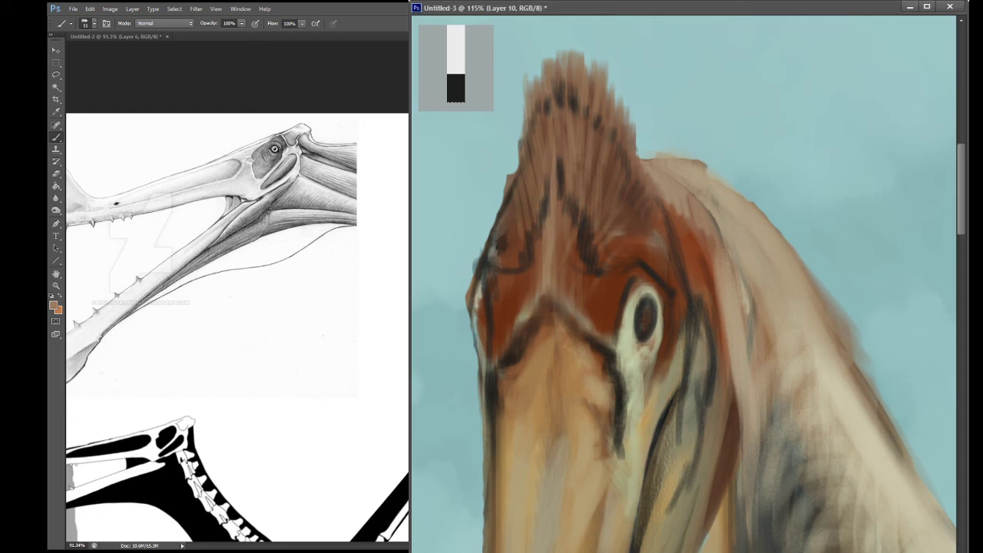
pyautogui.click(209, 549)
# Step: Select the dark eye and brow marks with the Lasso, move them up towards the crest, and deselect
pyautogui.press('space')
pyautogui.moveTo(646, 343)
pyautogui.mouseDown()
pyautogui.moveTo(640, 163)
pyautogui.moveTo(630, 186)
pyautogui.moveTo(634, 341)
pyautogui.mouseUp()
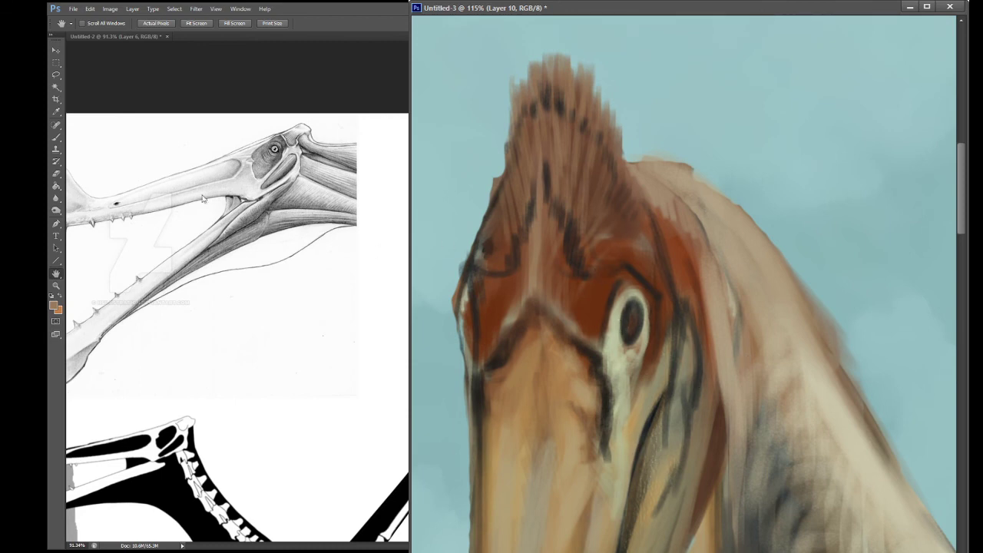
pyautogui.click(55, 74)
pyautogui.moveTo(450, 263)
pyautogui.mouseDown()
pyautogui.moveTo(533, 253)
pyautogui.moveTo(641, 257)
pyautogui.moveTo(659, 288)
pyautogui.moveTo(639, 371)
pyautogui.moveTo(606, 416)
pyautogui.moveTo(529, 384)
pyautogui.moveTo(480, 411)
pyautogui.moveTo(459, 361)
pyautogui.mouseUp()
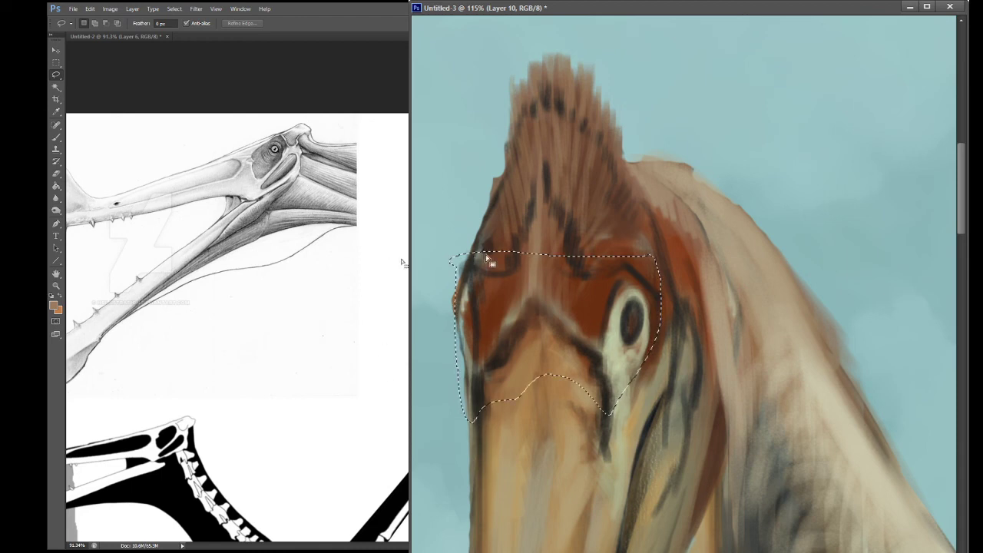
pyautogui.press('v')
pyautogui.moveTo(572, 319); pyautogui.dragTo(577, 282)
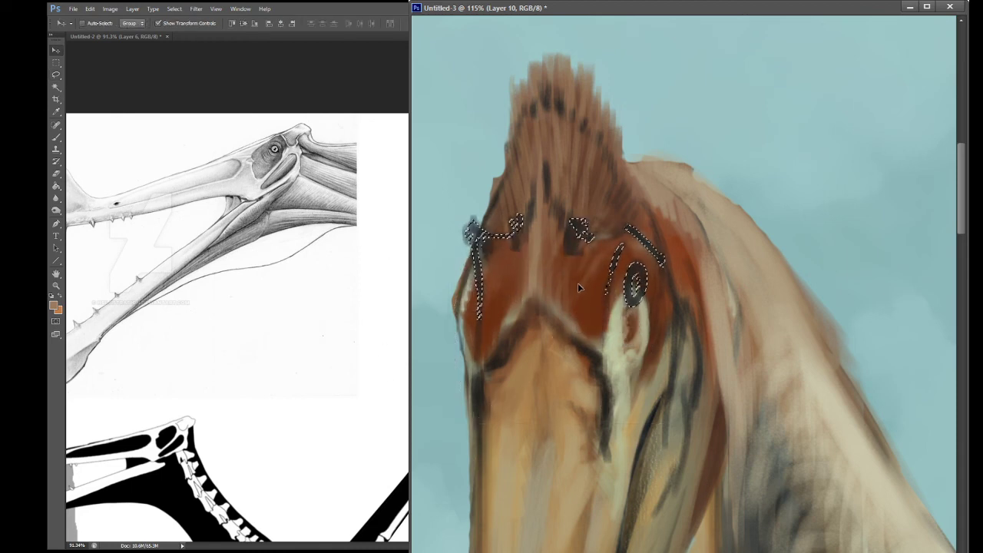
pyautogui.press('m')
pyautogui.click(308, 356)
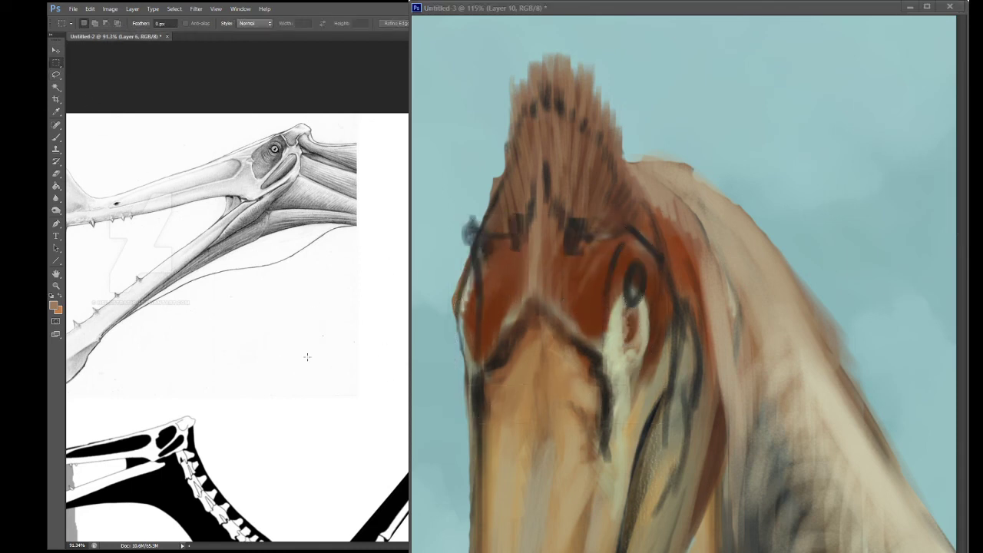
pyautogui.click(504, 279)
pyautogui.press('b')
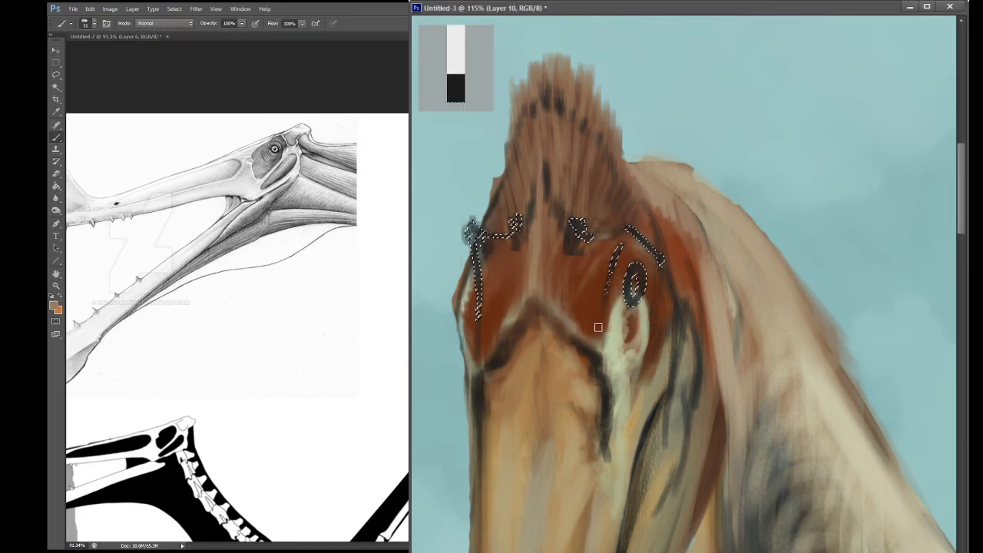
pyautogui.press('m')
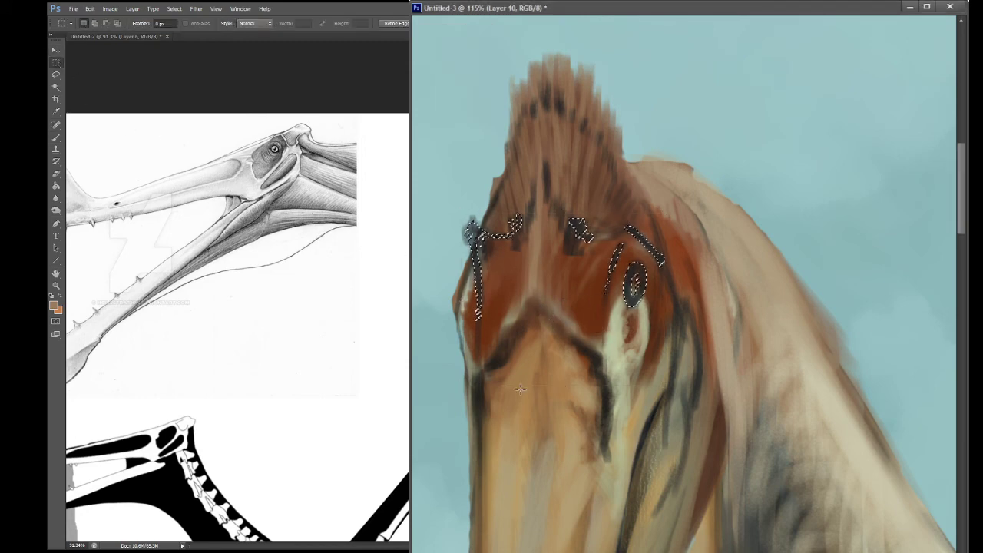
pyautogui.hotkey('ctrl', 'd')
pyautogui.press('b')
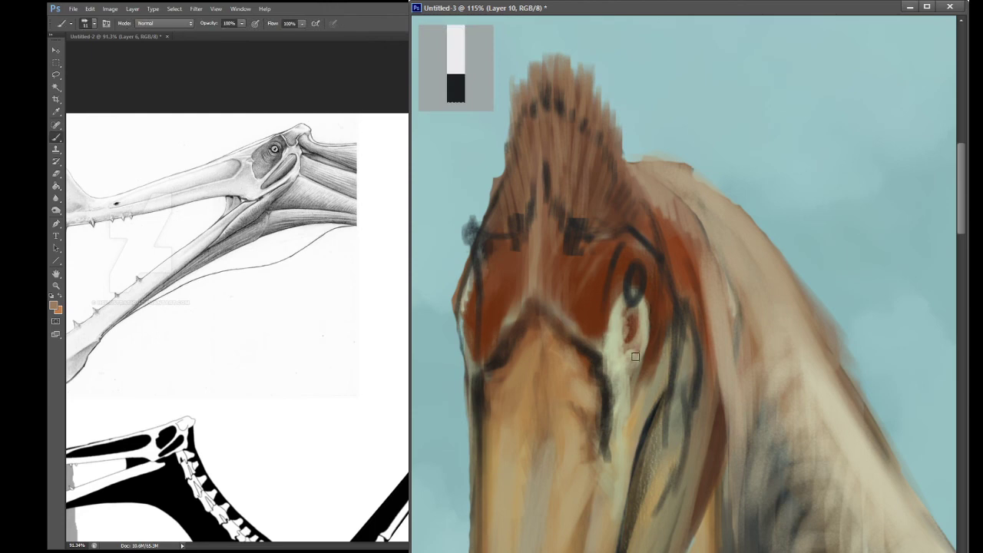
# Step: Sample the pale cream below the eye and paint a thin ring around the raised eye with a smaller brush on Layer 10
pyautogui.hotkey('ctrl', 'e')
pyautogui.press('alt')
pyautogui.click(614, 335)
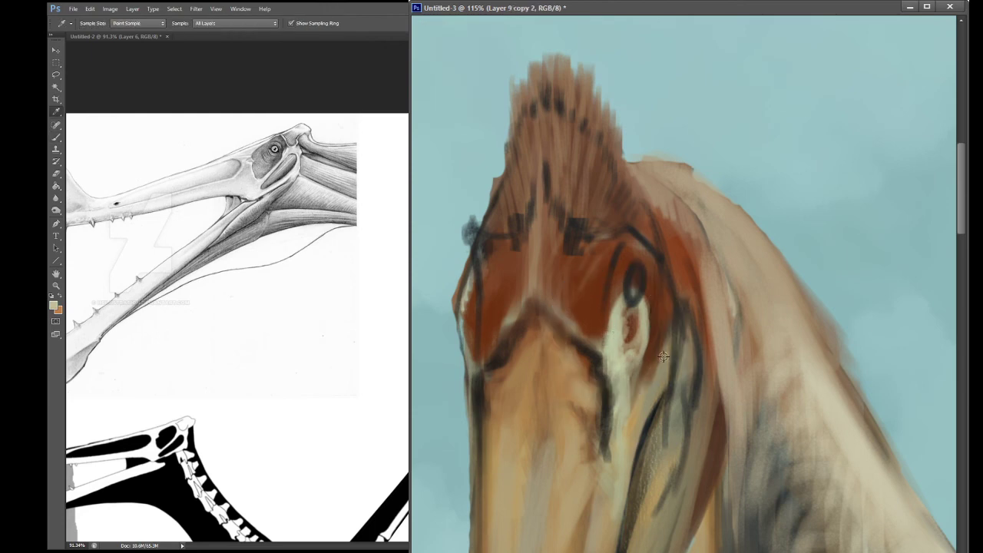
pyautogui.press('b')
pyautogui.hotkey('alt', ']')
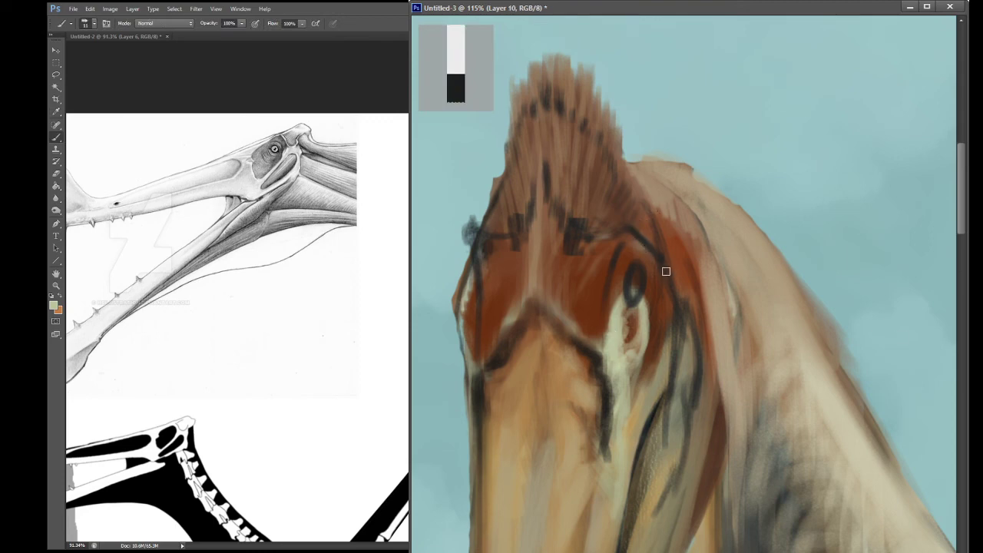
pyautogui.press('[')
pyautogui.press('[')
pyautogui.moveTo(621, 296)
pyautogui.mouseDown()
pyautogui.moveTo(620, 264)
pyautogui.moveTo(621, 309)
pyautogui.moveTo(629, 256)
pyautogui.moveTo(622, 278)
pyautogui.moveTo(634, 256)
pyautogui.moveTo(650, 278)
pyautogui.moveTo(639, 254)
pyautogui.moveTo(635, 306)
pyautogui.mouseUp()
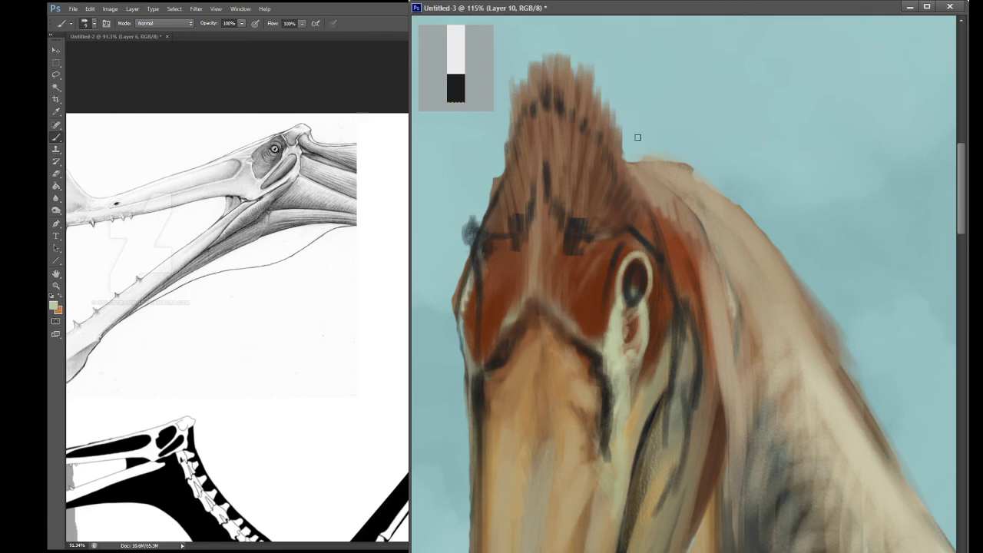
# Step: Paint short pale feather strokes along the back of the head and the upper edge of the neck
pyautogui.moveTo(638, 162)
pyautogui.mouseDown()
pyautogui.moveTo(684, 162)
pyautogui.moveTo(691, 179)
pyautogui.moveTo(705, 181)
pyautogui.moveTo(704, 195)
pyautogui.moveTo(763, 208)
pyautogui.moveTo(731, 214)
pyautogui.mouseUp()
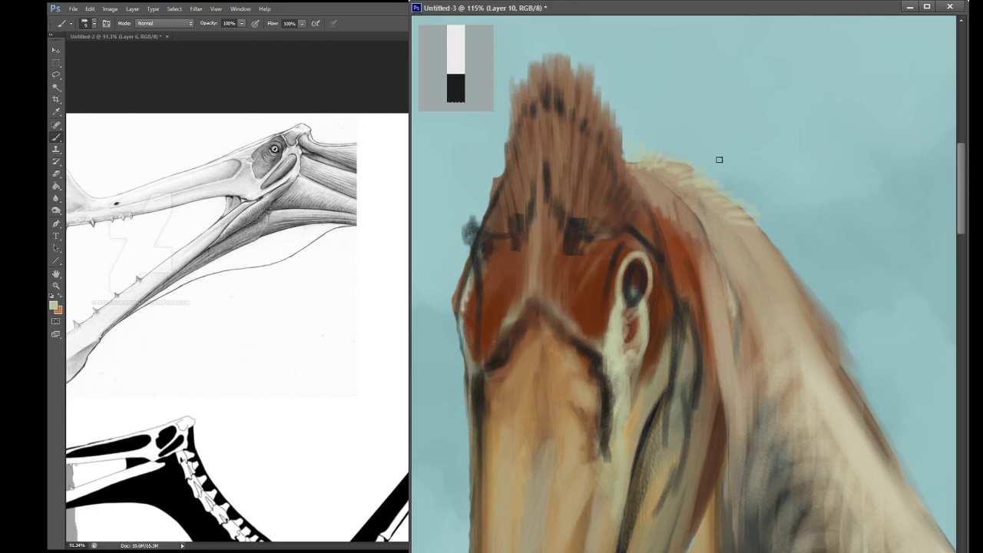
pyautogui.moveTo(638, 201); pyautogui.dragTo(671, 284)
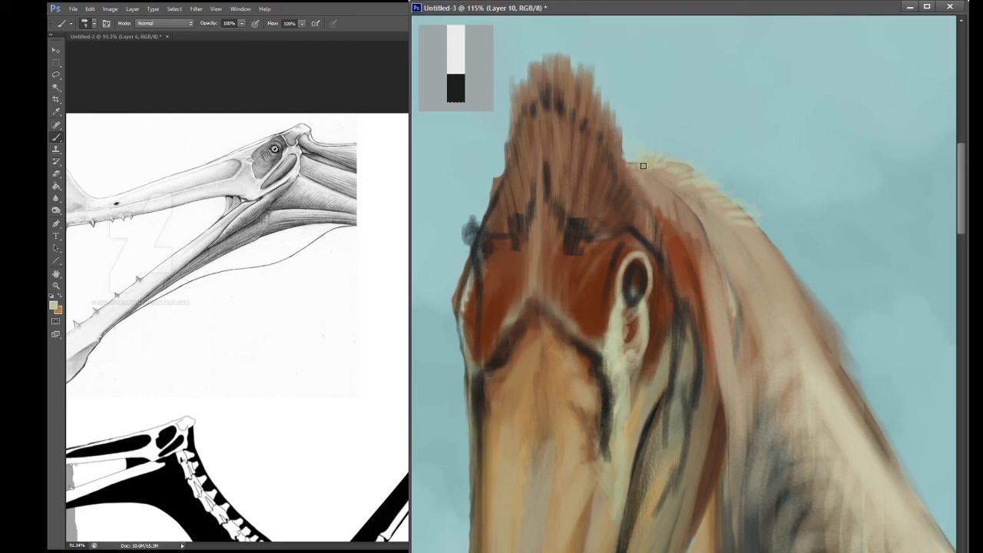
pyautogui.moveTo(643, 165)
pyautogui.mouseDown()
pyautogui.moveTo(668, 197)
pyautogui.moveTo(697, 219)
pyautogui.moveTo(690, 197)
pyautogui.moveTo(647, 174)
pyautogui.moveTo(682, 228)
pyautogui.mouseUp()
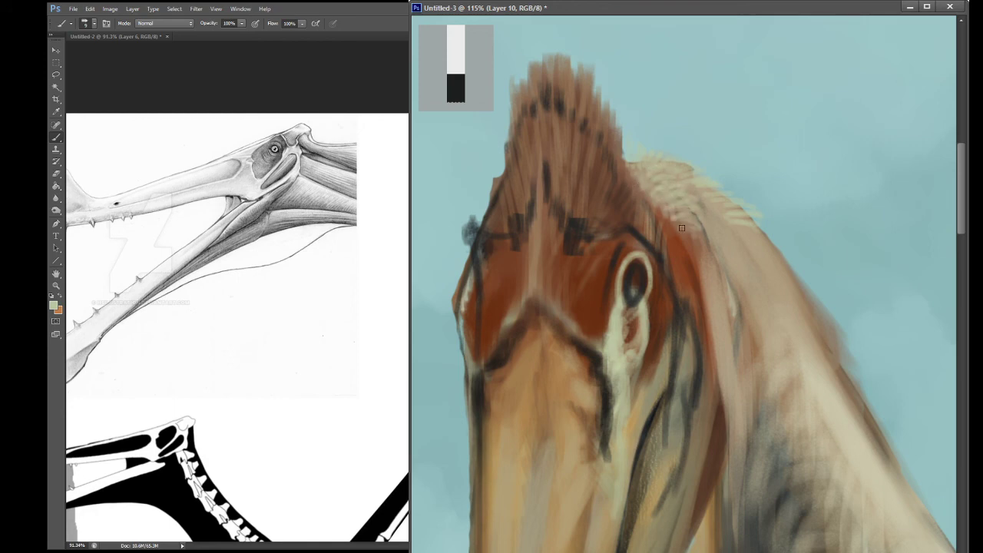
# Step: Paint tan and brown strokes that blend the pale neck feathers into the red side of the head
pyautogui.press('space')
pyautogui.moveTo(691, 284)
pyautogui.mouseDown()
pyautogui.moveTo(603, 234)
pyautogui.moveTo(630, 202)
pyautogui.moveTo(668, 222)
pyautogui.moveTo(669, 208)
pyautogui.mouseUp()
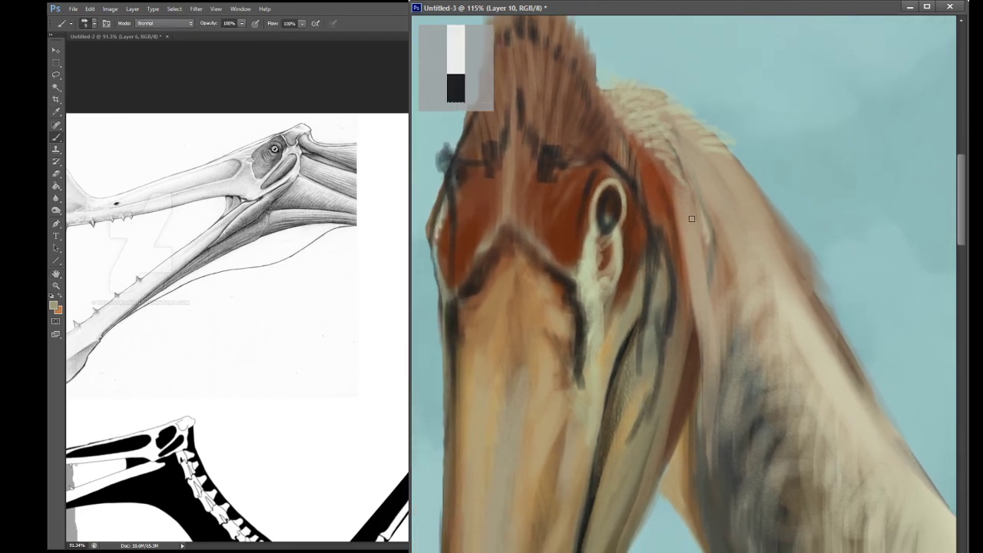
pyautogui.keyDown('alt'); pyautogui.click(645, 139); pyautogui.keyUp('alt')
pyautogui.moveTo(626, 125)
pyautogui.mouseDown()
pyautogui.moveTo(640, 134)
pyautogui.moveTo(637, 123)
pyautogui.moveTo(646, 161)
pyautogui.moveTo(676, 190)
pyautogui.mouseUp()
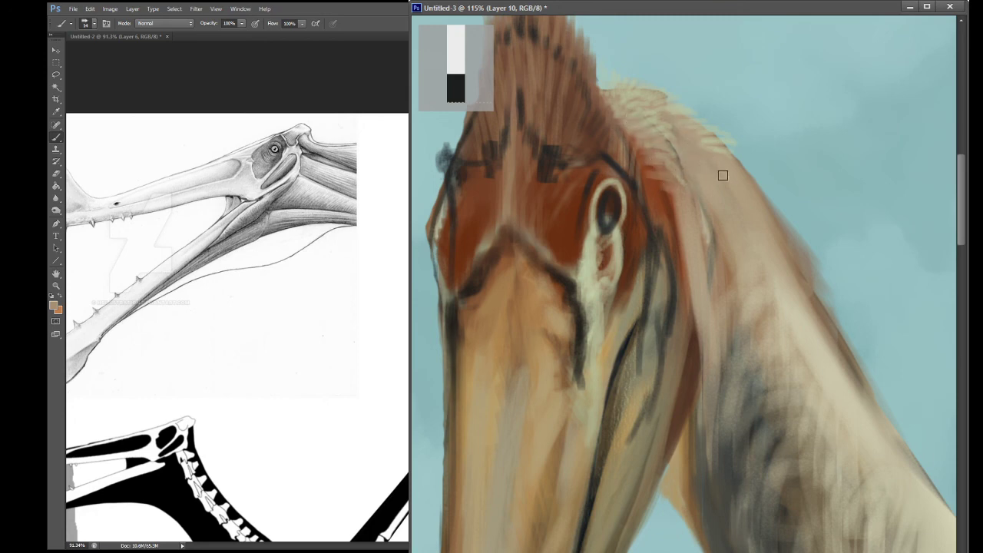
pyautogui.press('space')
pyautogui.moveTo(654, 287)
pyautogui.mouseDown()
pyautogui.moveTo(673, 185)
pyautogui.moveTo(668, 220)
pyautogui.moveTo(656, 176)
pyautogui.moveTo(659, 289)
pyautogui.mouseUp()
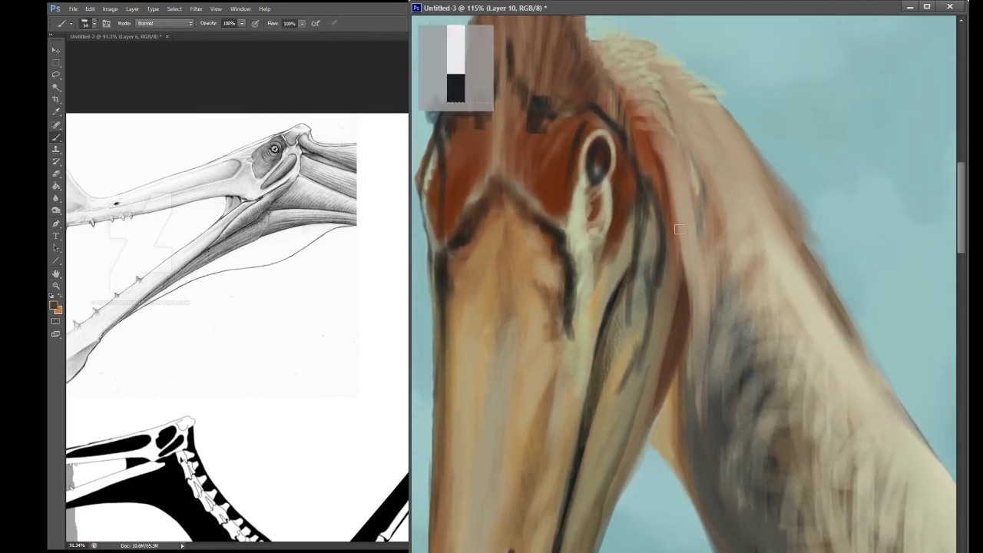
pyautogui.moveTo(671, 201)
pyautogui.mouseDown()
pyautogui.moveTo(679, 278)
pyautogui.moveTo(678, 230)
pyautogui.mouseUp()
# Step: Erase the dark smudge sticking out past the far brow on Layer 10
pyautogui.moveTo(652, 305)
pyautogui.mouseDown()
pyautogui.moveTo(673, 351)
pyautogui.moveTo(632, 368)
pyautogui.mouseUp()
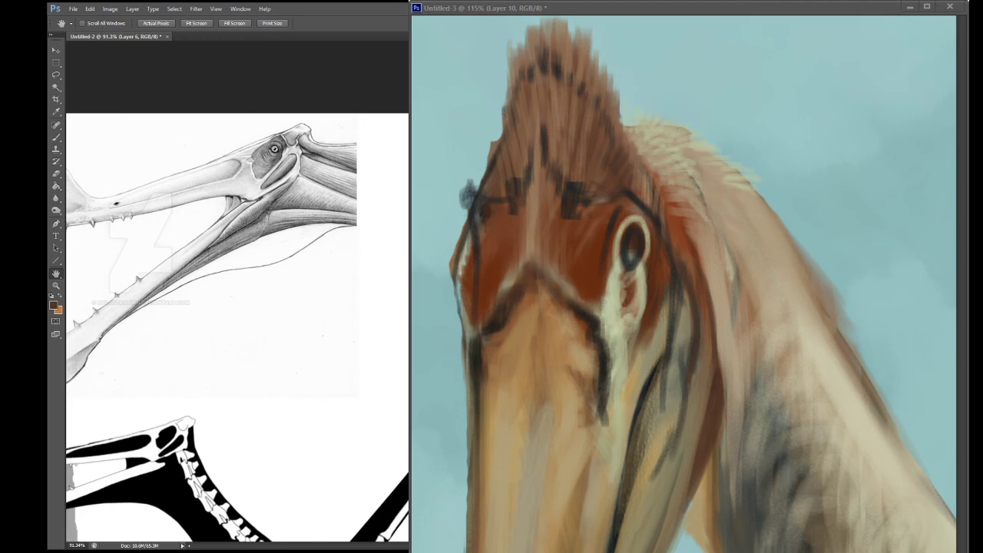
pyautogui.press('e')
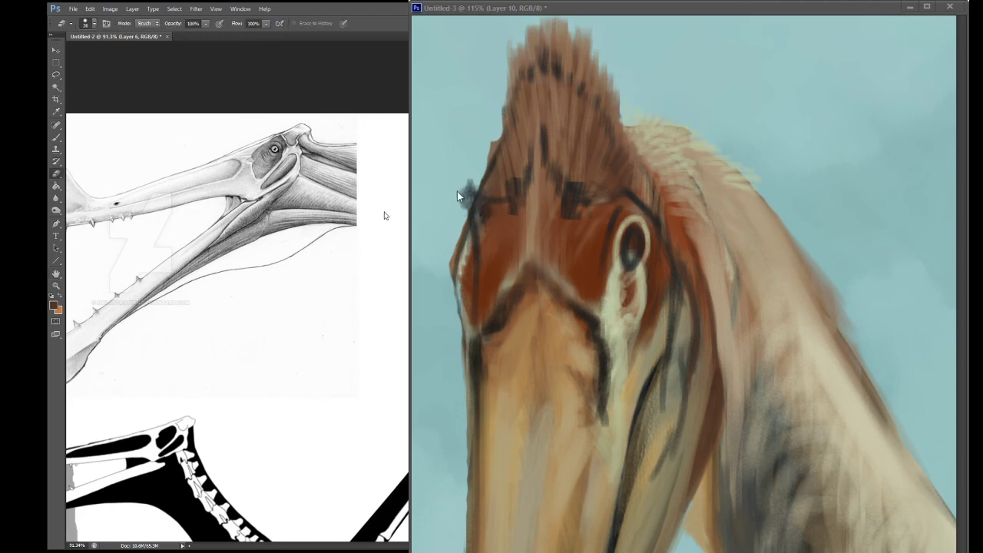
pyautogui.click(459, 194)
pyautogui.moveTo(462, 195)
pyautogui.mouseDown()
pyautogui.moveTo(463, 185)
pyautogui.moveTo(461, 195)
pyautogui.mouseUp()
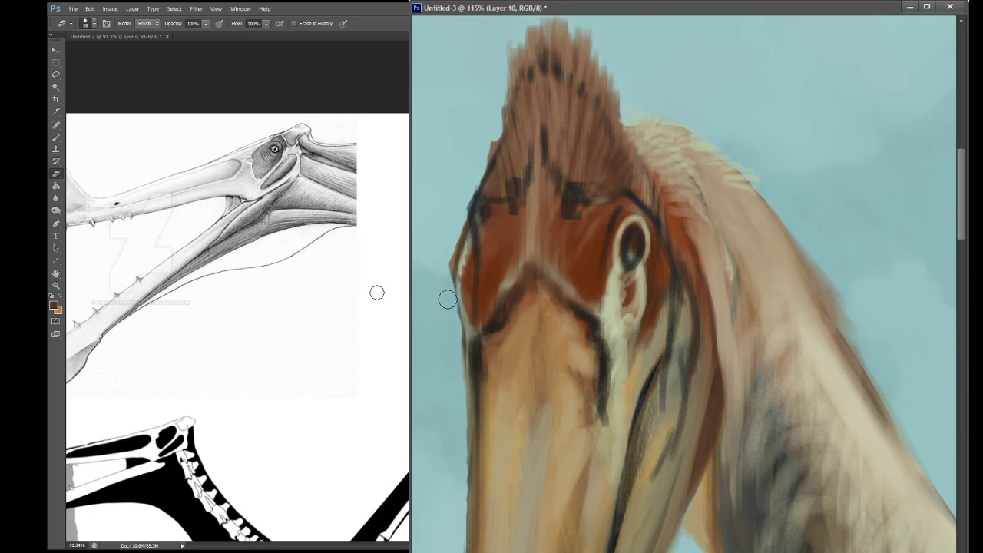
# Step: Trim the far edge of the face beside the beak base with the Eraser on Layer 9 copy 2 and Layer 9 copy
pyautogui.hotkey('alt', '[')
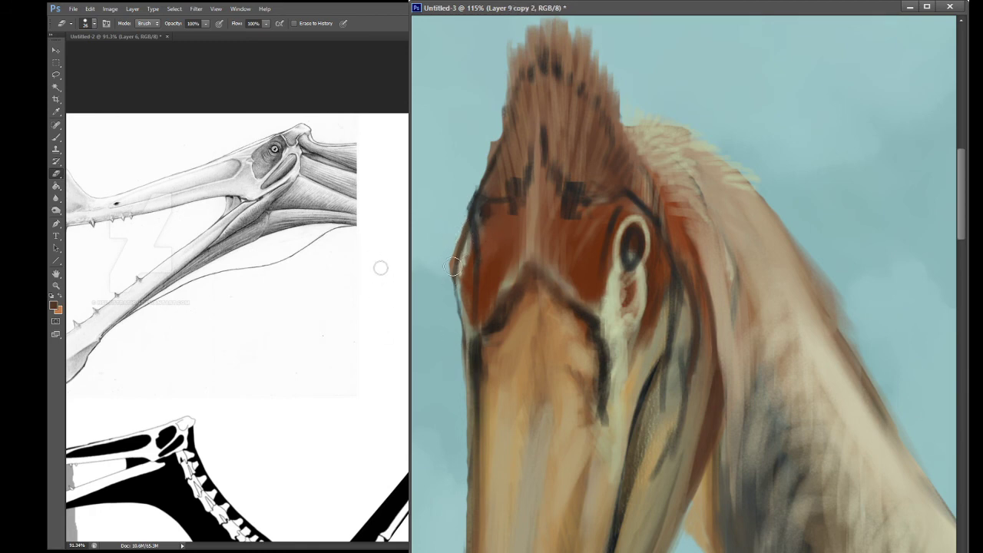
pyautogui.moveTo(453, 258)
pyautogui.mouseDown()
pyautogui.moveTo(452, 284)
pyautogui.moveTo(448, 236)
pyautogui.moveTo(454, 311)
pyautogui.mouseUp()
pyautogui.moveTo(449, 232)
pyautogui.mouseDown()
pyautogui.moveTo(458, 242)
pyautogui.moveTo(454, 219)
pyautogui.moveTo(463, 251)
pyautogui.moveTo(456, 376)
pyautogui.moveTo(462, 268)
pyautogui.mouseUp()
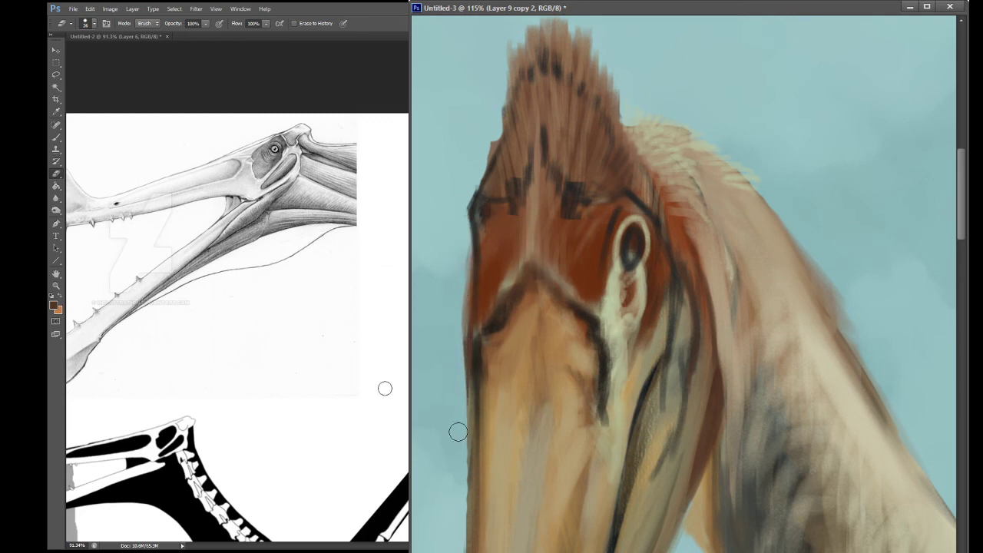
pyautogui.hotkey('alt', '[')
pyautogui.moveTo(450, 298)
pyautogui.mouseDown()
pyautogui.moveTo(458, 243)
pyautogui.moveTo(457, 374)
pyautogui.mouseUp()
pyautogui.moveTo(462, 275)
pyautogui.mouseDown()
pyautogui.moveTo(456, 422)
pyautogui.moveTo(458, 395)
pyautogui.mouseUp()
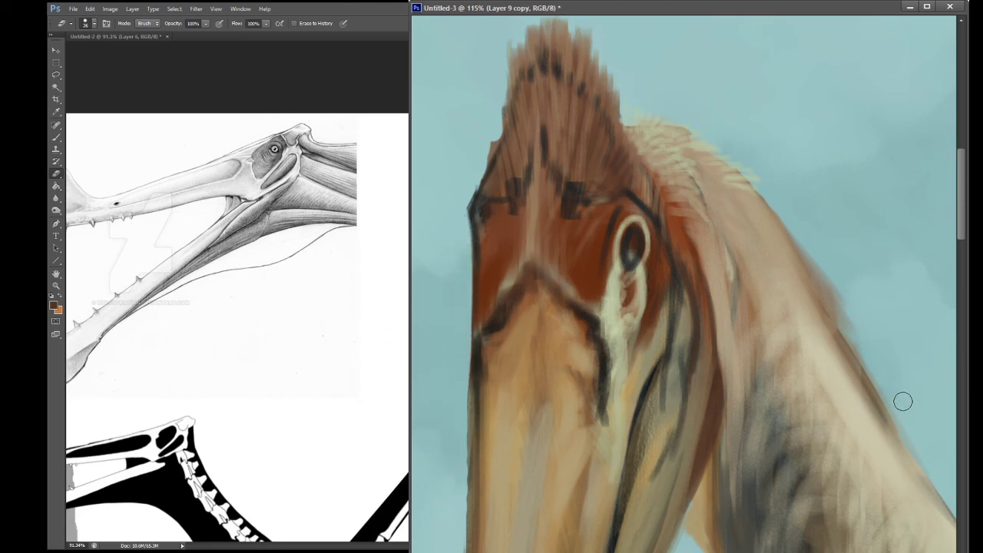
pyautogui.click(55, 285)
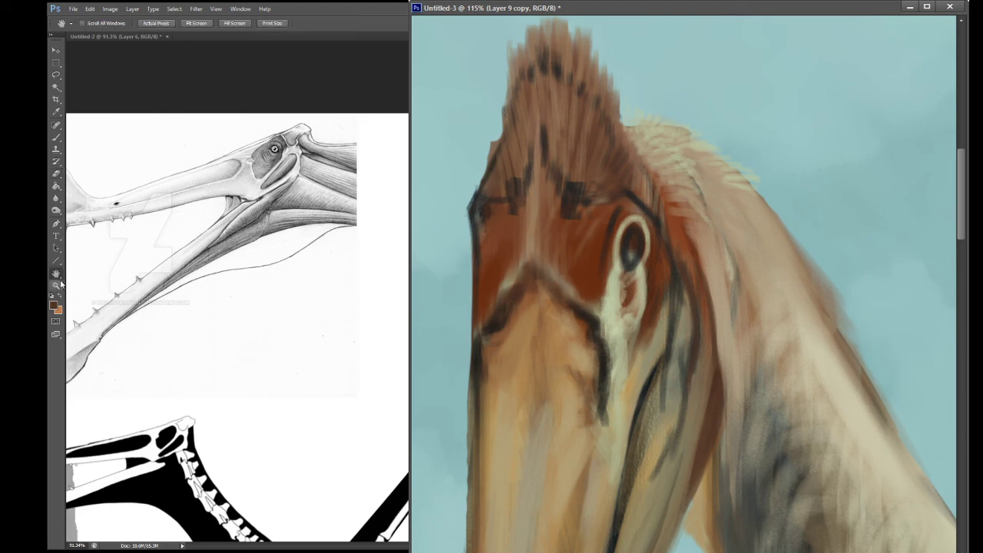
pyautogui.moveTo(750, 323); pyautogui.dragTo(674, 336)
pyautogui.press('space')
pyautogui.moveTo(730, 400)
pyautogui.mouseDown()
pyautogui.moveTo(667, 287)
pyautogui.moveTo(643, 289)
pyautogui.mouseUp()
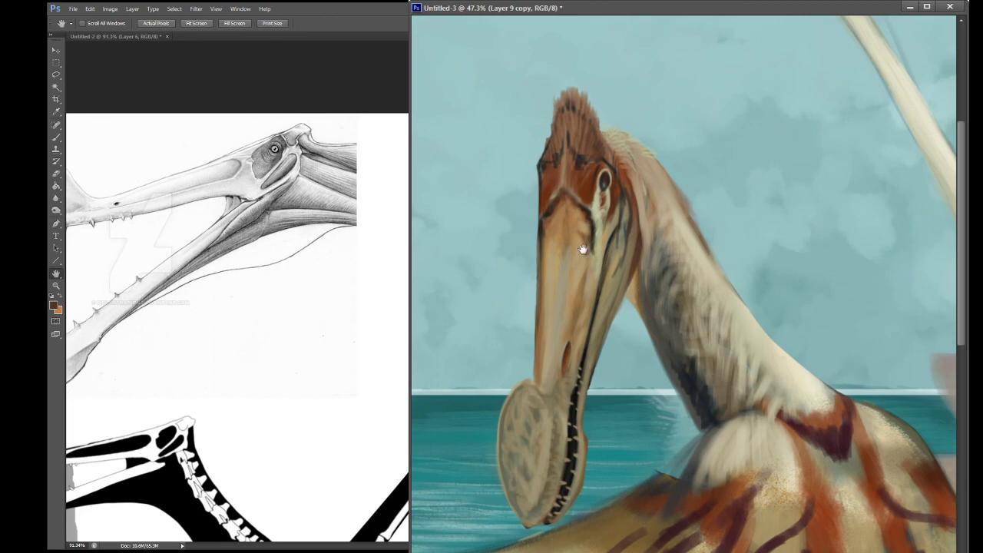
pyautogui.press('z')
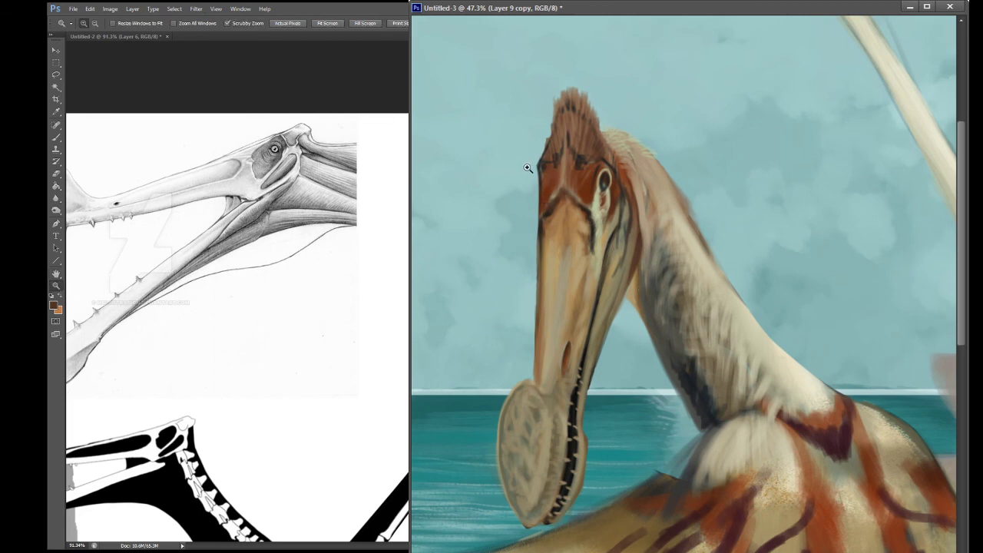
# Step: On a new layer, paint a dark bulging shape for the far eye on the outer edge of the head
pyautogui.moveTo(540, 176); pyautogui.dragTo(593, 189)
pyautogui.press('i')
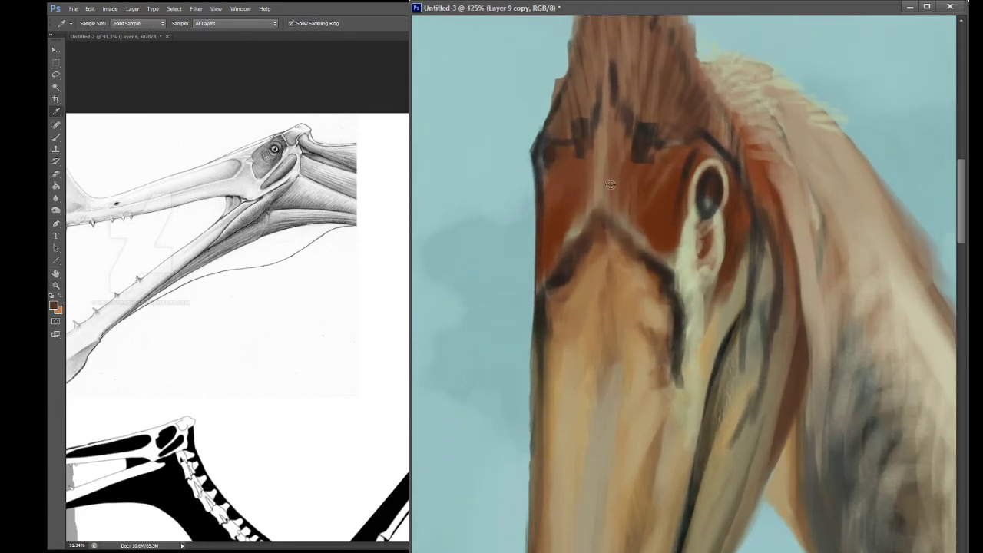
pyautogui.click(547, 160)
pyautogui.press('b')
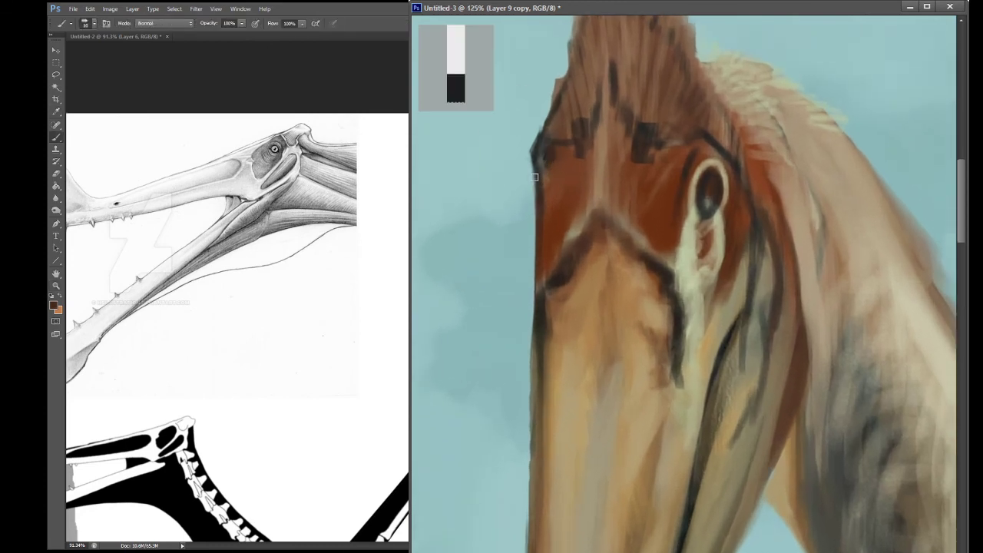
pyautogui.hotkey('ctrl', 'shift', 'alt', 'n')
pyautogui.moveTo(530, 178)
pyautogui.mouseDown()
pyautogui.moveTo(534, 209)
pyautogui.moveTo(526, 165)
pyautogui.moveTo(533, 212)
pyautogui.moveTo(530, 161)
pyautogui.moveTo(536, 211)
pyautogui.moveTo(645, 128)
pyautogui.moveTo(526, 179)
pyautogui.moveTo(529, 205)
pyautogui.moveTo(529, 160)
pyautogui.moveTo(533, 214)
pyautogui.moveTo(527, 187)
pyautogui.moveTo(531, 211)
pyautogui.mouseUp()
pyautogui.keyDown('alt'); pyautogui.click(641, 135); pyautogui.keyUp('alt')
# Step: Paint a thin pale cream rim along the inner edge of the far eye with a colour sampled from the near eye's surround
pyautogui.press('i')
pyautogui.click(688, 221)
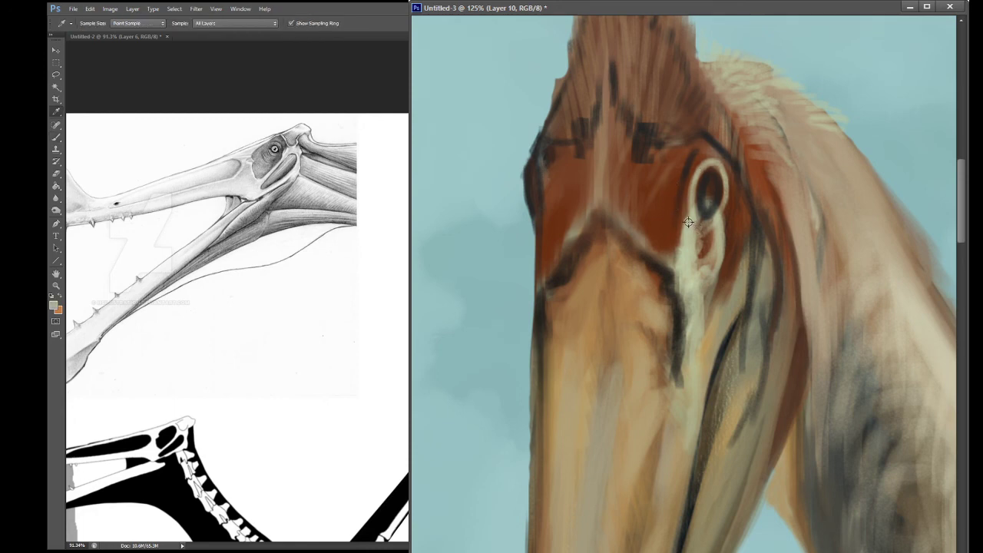
pyautogui.press('b')
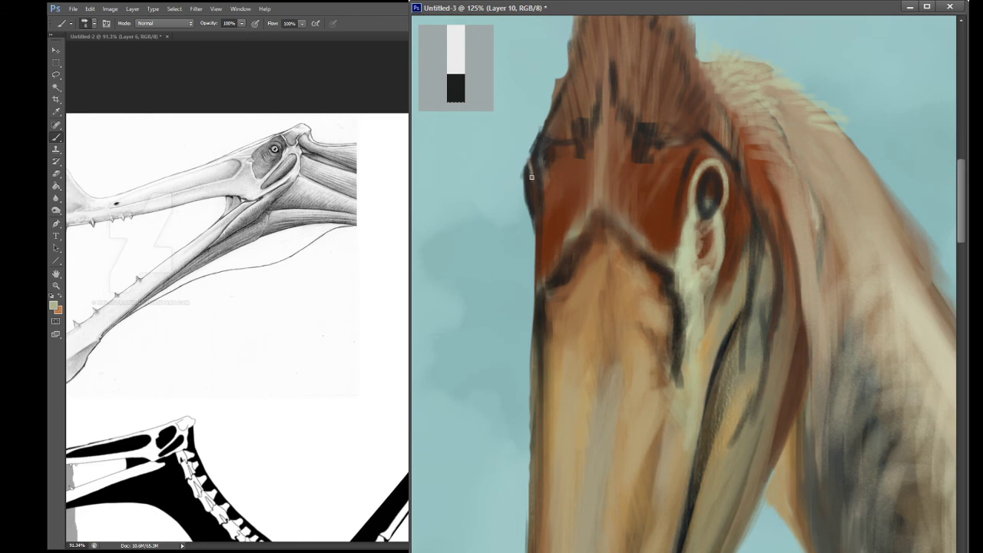
pyautogui.moveTo(528, 159); pyautogui.dragTo(536, 207)
# Step: Cover the dark outline beside the far eye with red and darken the far end of the band at the beak base
pyautogui.keyDown('alt'); pyautogui.click(662, 194); pyautogui.keyUp('alt')
pyautogui.keyDown('alt'); pyautogui.click(646, 129); pyautogui.keyUp('alt')
pyautogui.keyDown('alt'); pyautogui.click(644, 129); pyautogui.keyUp('alt')
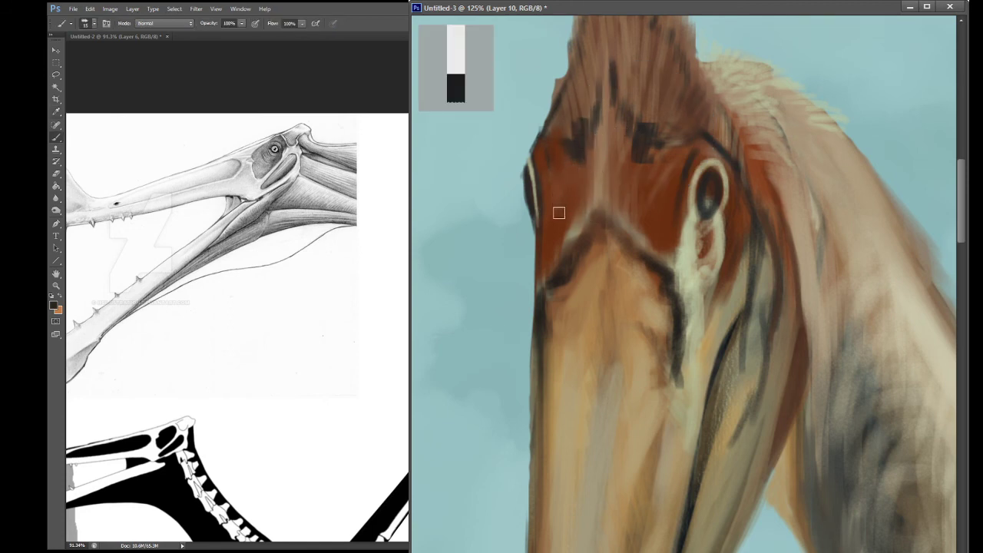
pyautogui.press('i')
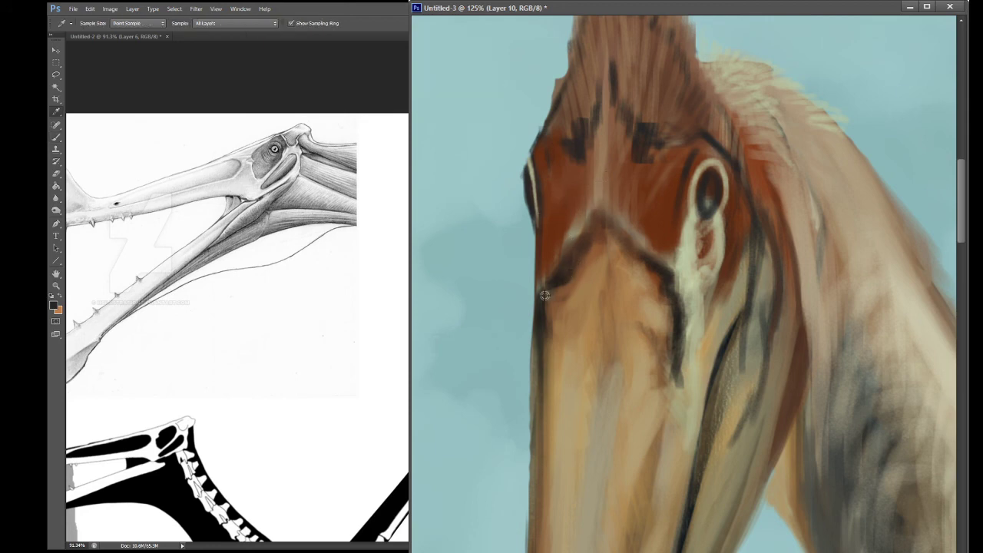
pyautogui.press('b')
pyautogui.moveTo(550, 270); pyautogui.dragTo(581, 238)
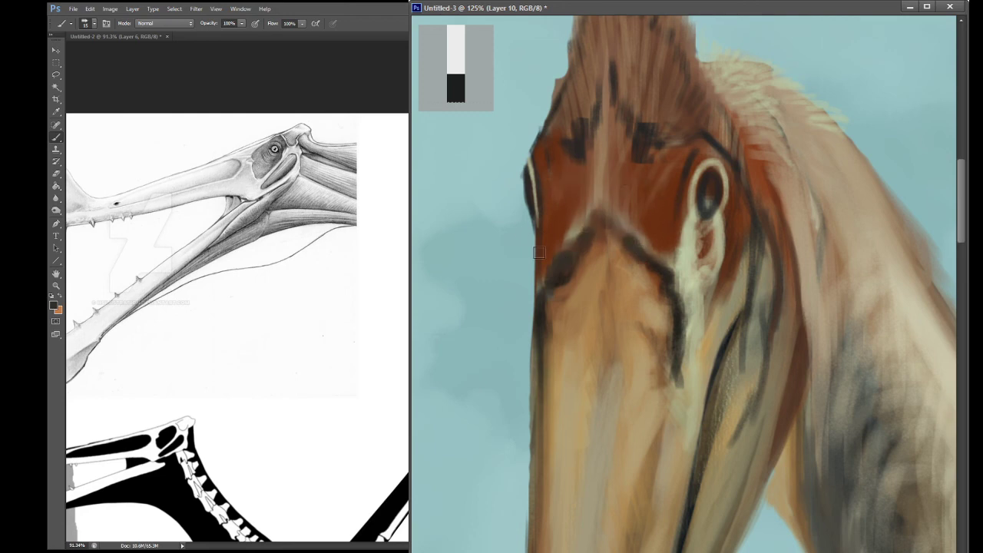
# Step: Strengthen the far eye's pale cream rim and repaint its outer edge with a dark brown sampled from the brow marking
pyautogui.press('i')
pyautogui.click(718, 226)
pyautogui.press('b')
pyautogui.moveTo(529, 165); pyautogui.dragTo(537, 210)
pyautogui.press('i')
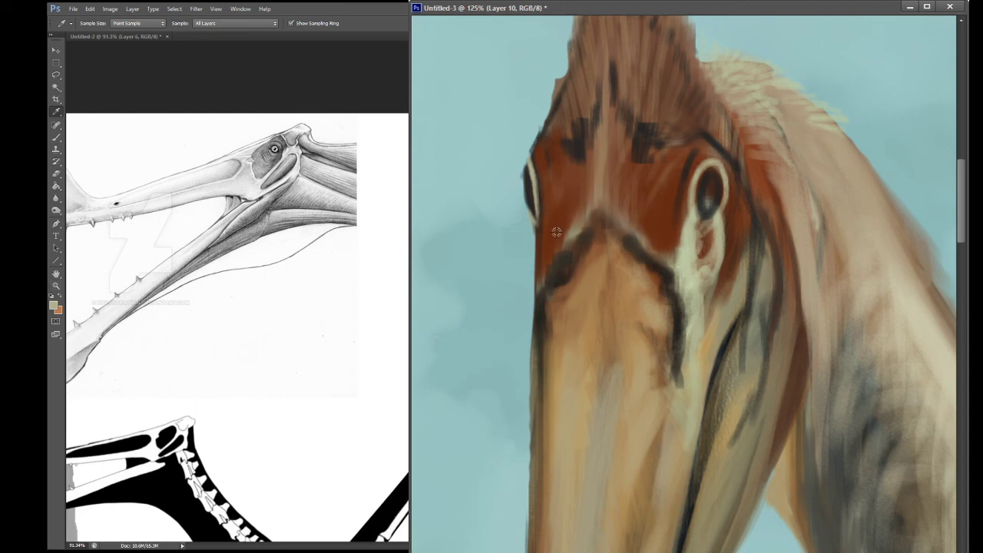
pyautogui.click(649, 142)
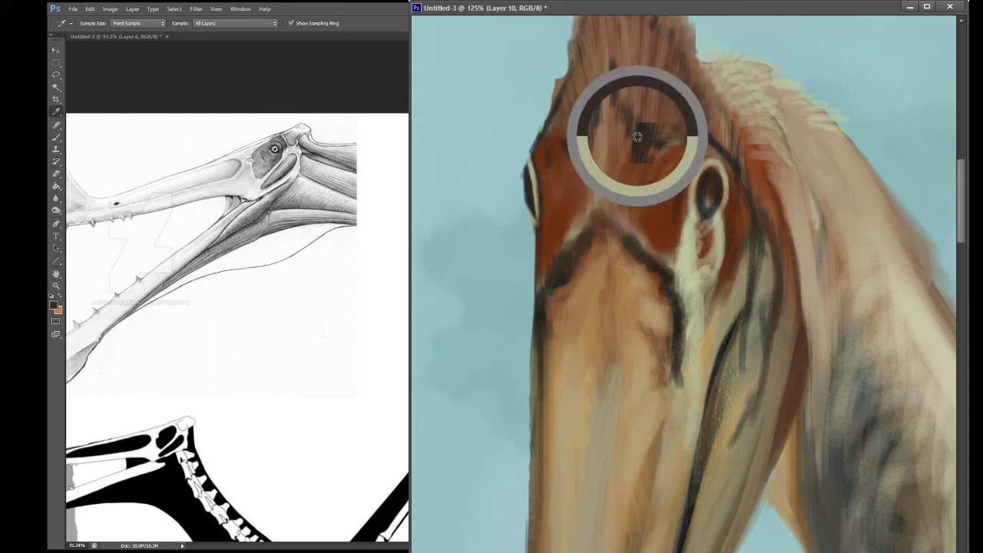
pyautogui.press('b')
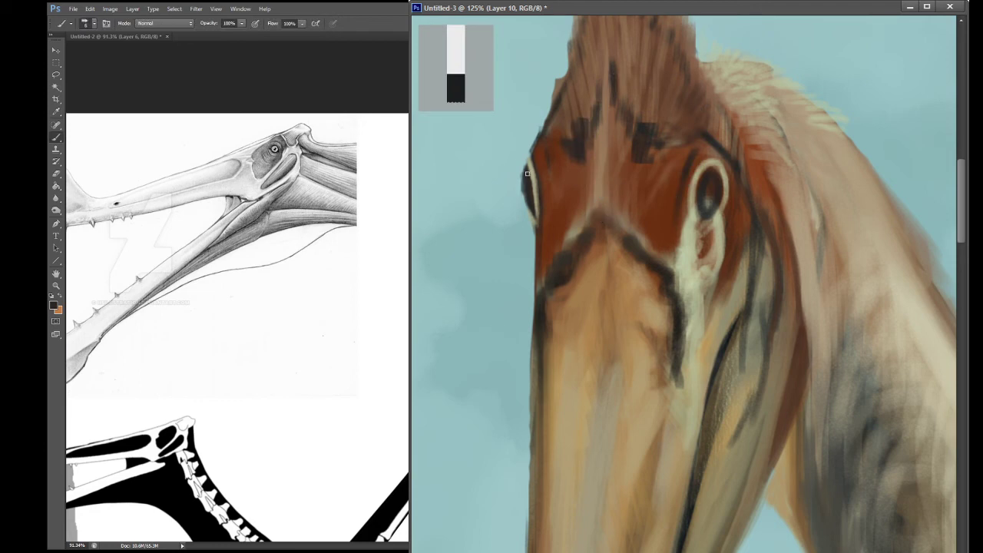
pyautogui.moveTo(525, 171); pyautogui.dragTo(525, 203)
# Step: Paint muted grey tones into the irises of both eyes
pyautogui.keyDown('alt'); pyautogui.click(542, 153); pyautogui.keyUp('alt')
pyautogui.press('i')
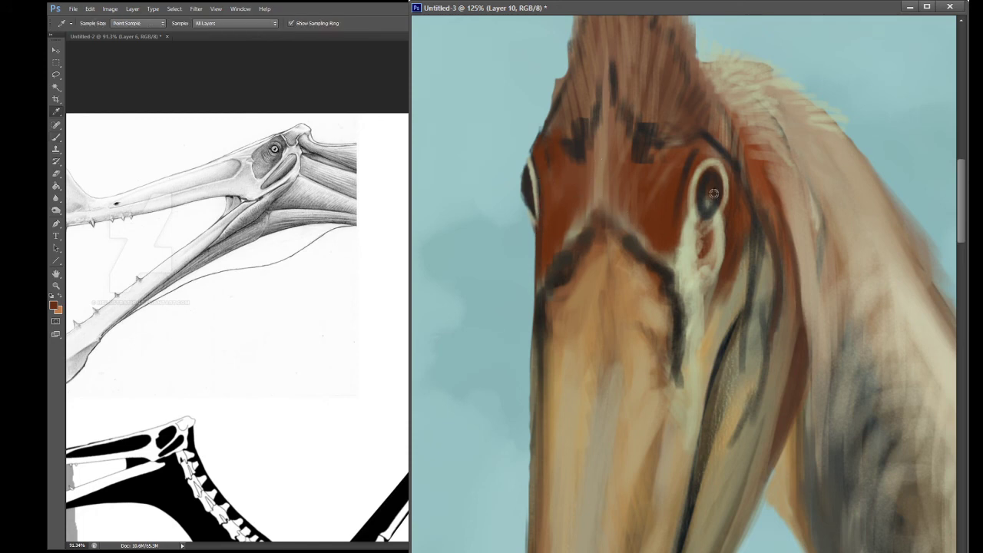
pyautogui.click(714, 194)
pyautogui.press('b')
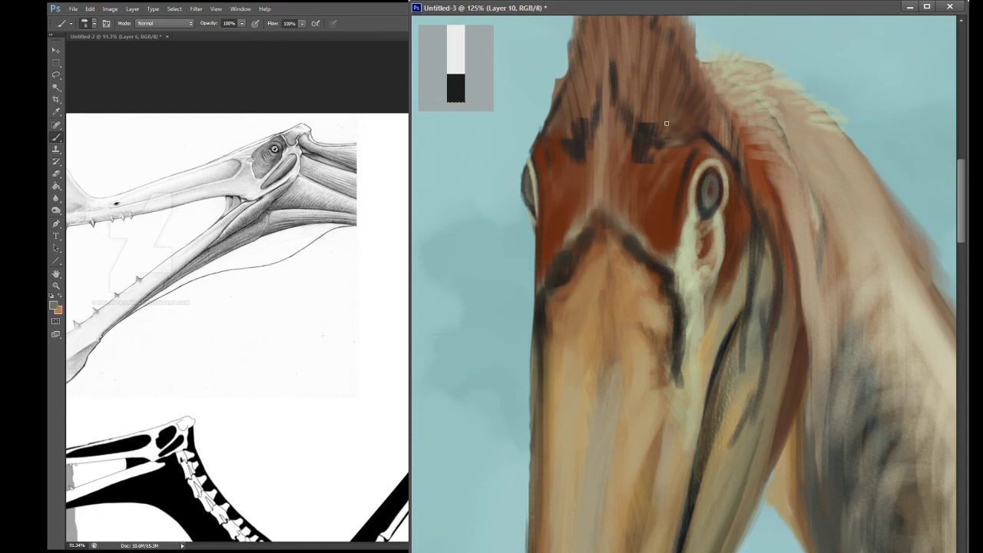
# Step: Paint red-brown over the dark line beside the near eye and add lighter brown strokes along the far side of the face
pyautogui.press('i')
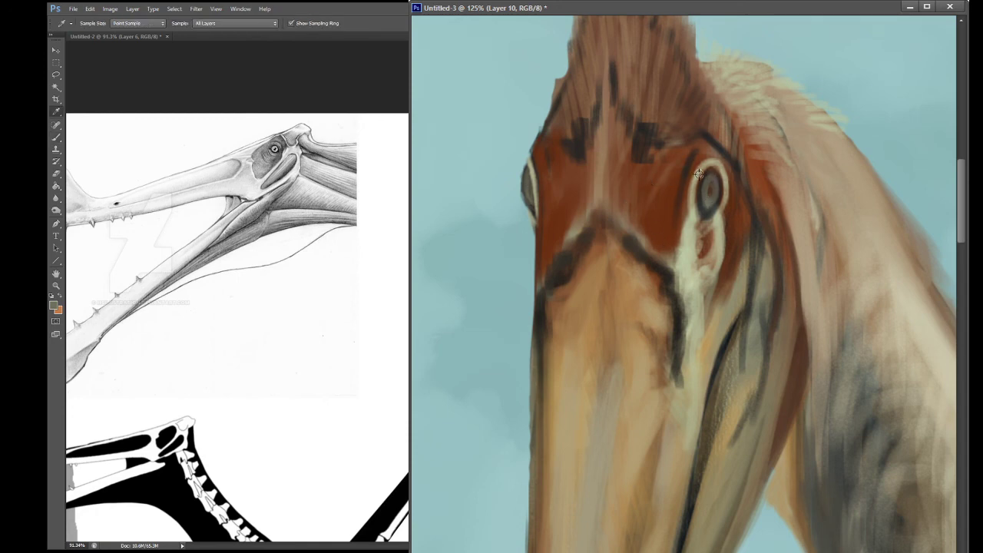
pyautogui.click(754, 178)
pyautogui.press('b')
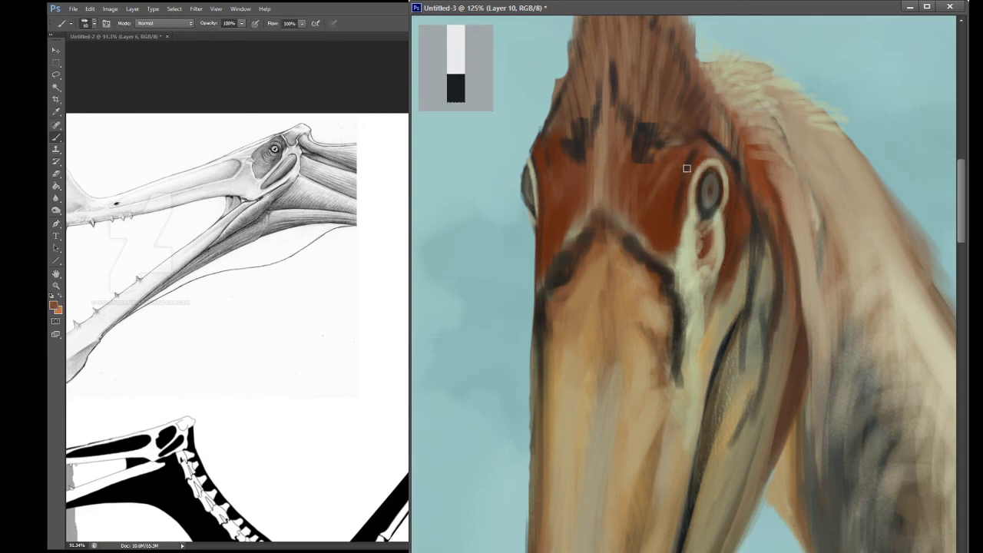
pyautogui.moveTo(699, 160); pyautogui.dragTo(677, 202)
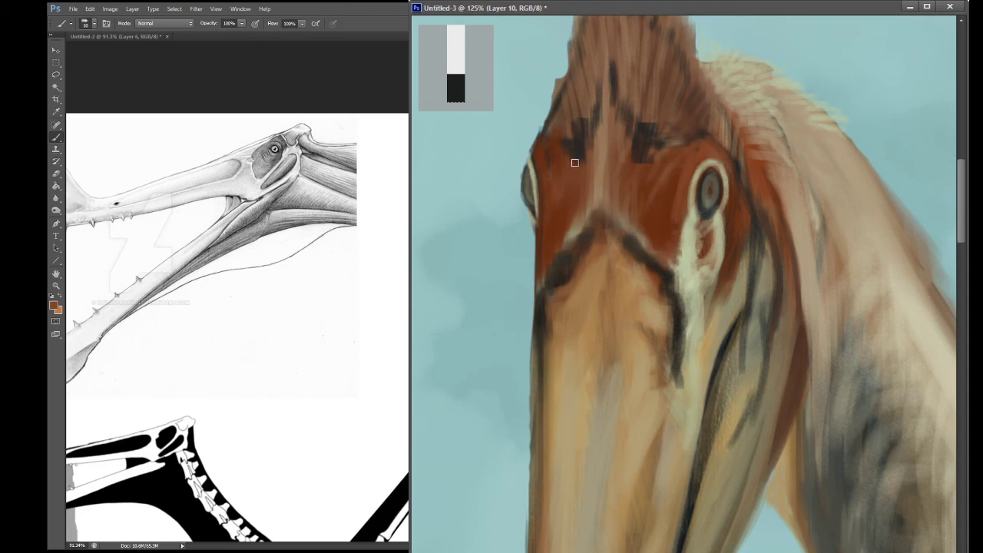
pyautogui.keyDown('alt'); pyautogui.click(592, 193); pyautogui.keyUp('alt')
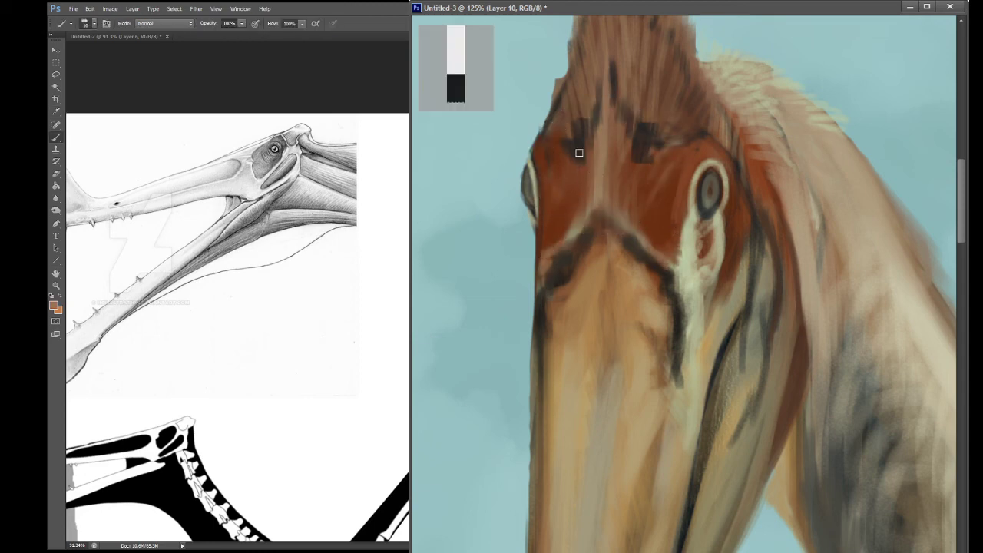
pyautogui.press('alt')
pyautogui.keyDown('alt'); pyautogui.click(547, 144); pyautogui.keyUp('alt')
# Step: Paint pale blue reflections in both eyes with a colour sampled from the sky
pyautogui.press('i')
pyautogui.click(864, 84)
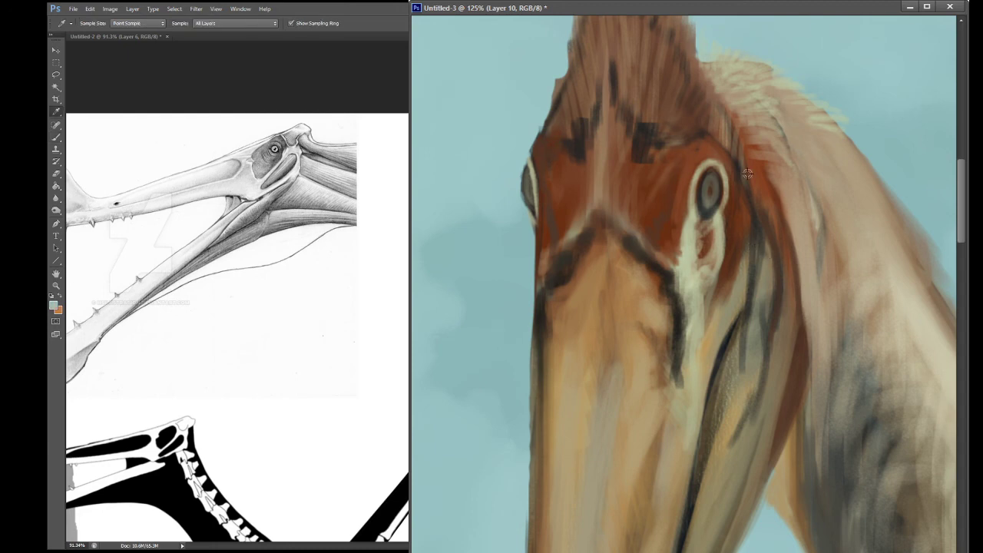
pyautogui.press('b')
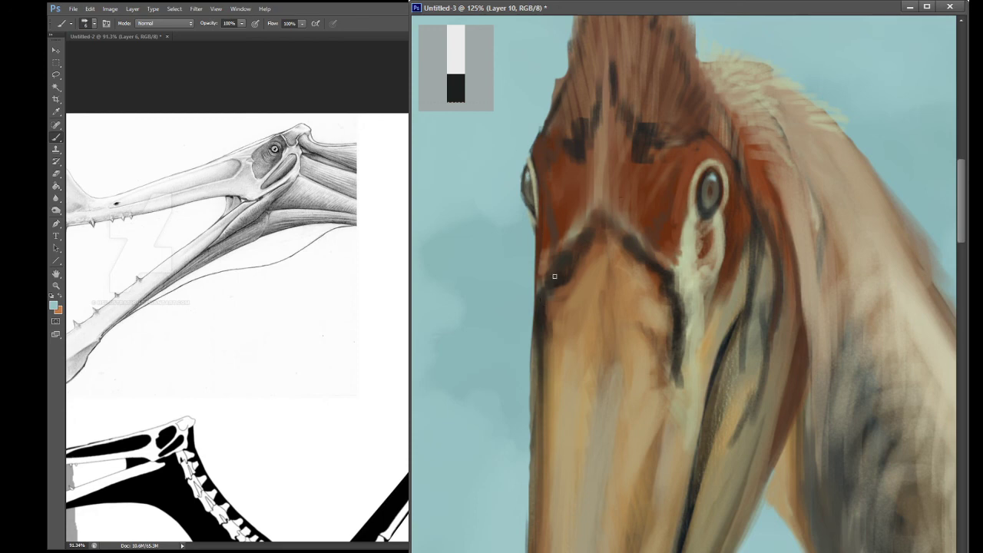
pyautogui.press('i')
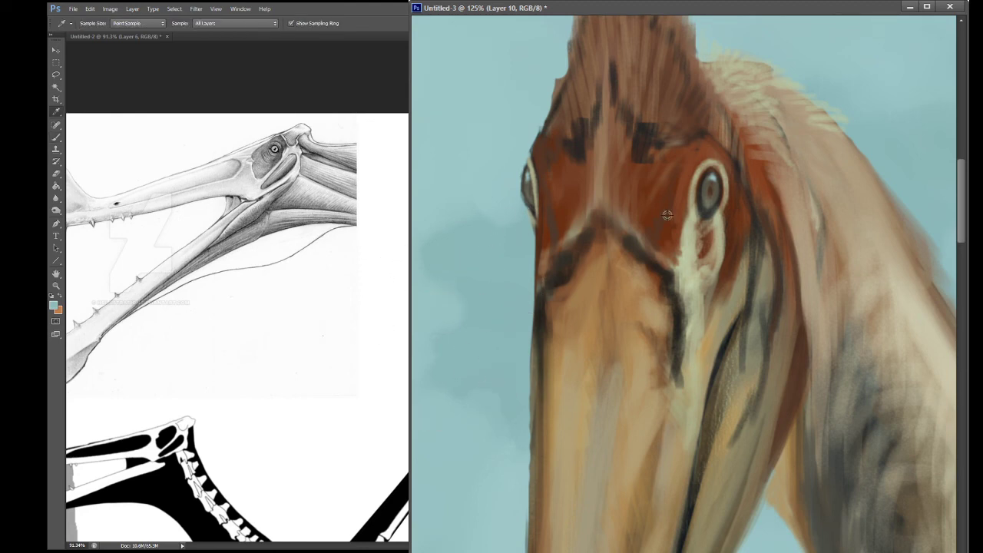
pyautogui.press('b')
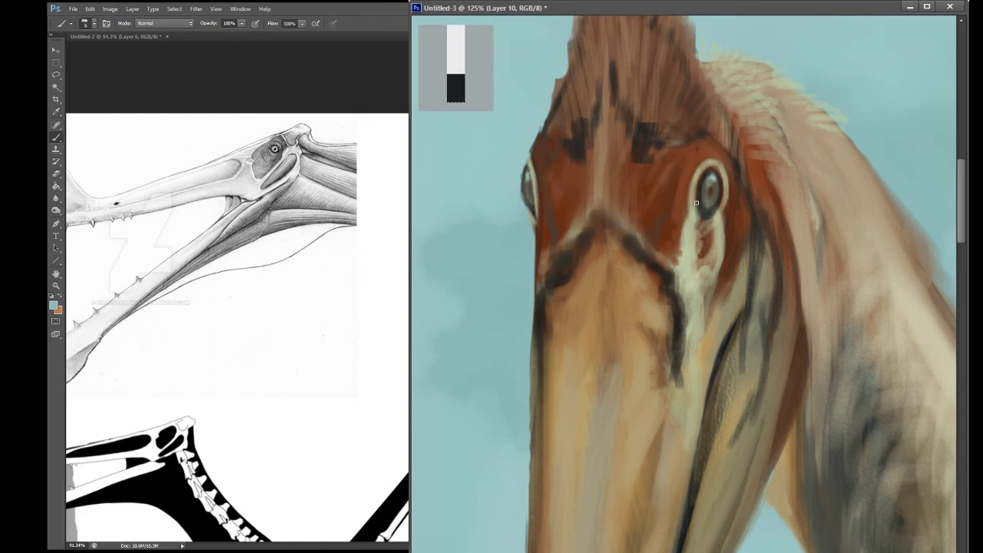
# Step: Darken the brow markings and the edge above the far eye, and shade the far eye's inner rim dark brown
pyautogui.keyDown('alt'); pyautogui.click(551, 115); pyautogui.keyUp('alt')
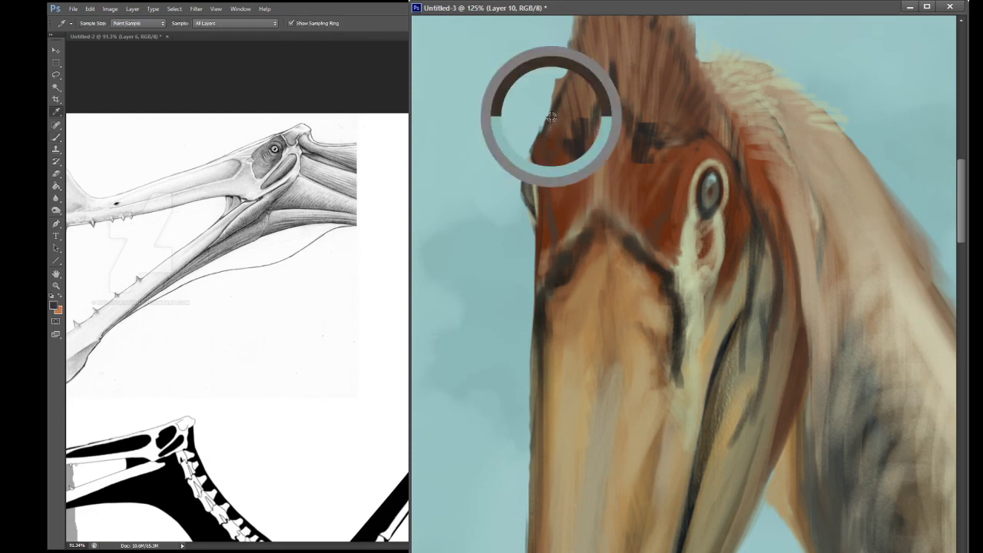
pyautogui.keyDown('alt'); pyautogui.click(575, 152); pyautogui.keyUp('alt')
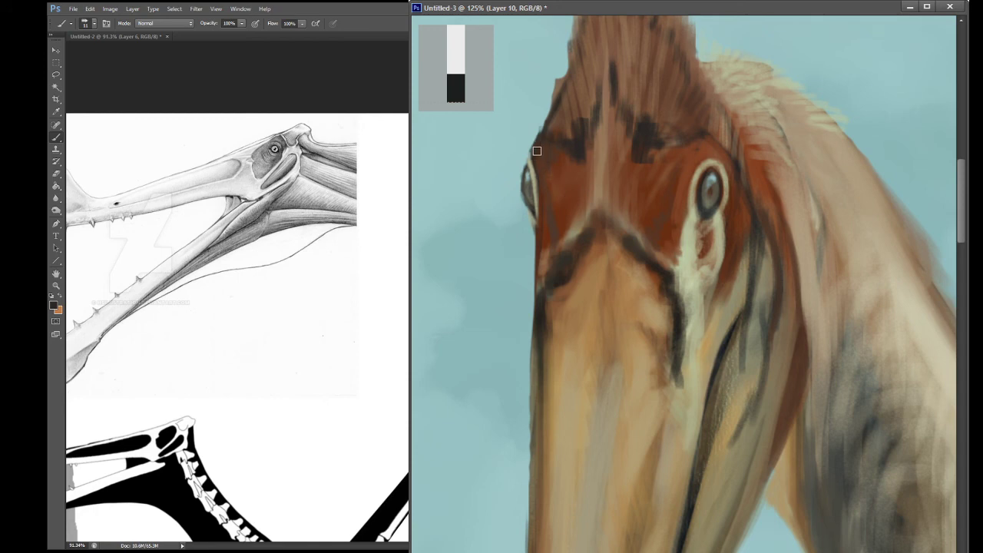
pyautogui.press('i')
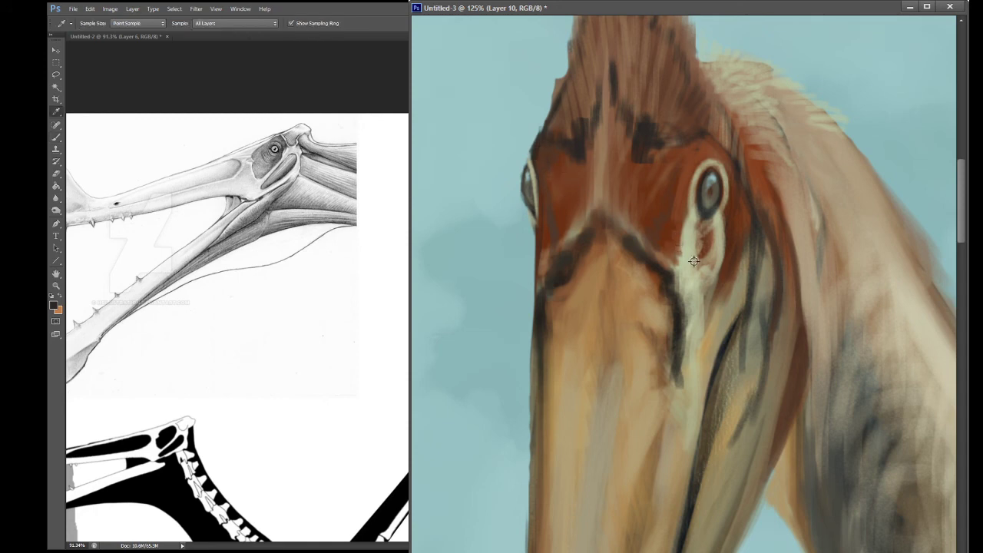
pyautogui.click(654, 231)
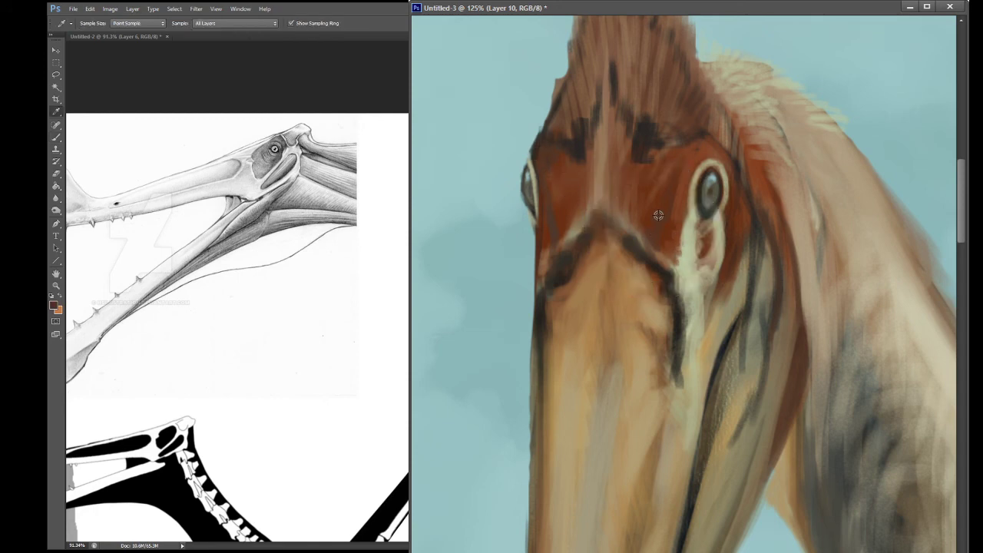
pyautogui.click(577, 252)
pyautogui.press('b')
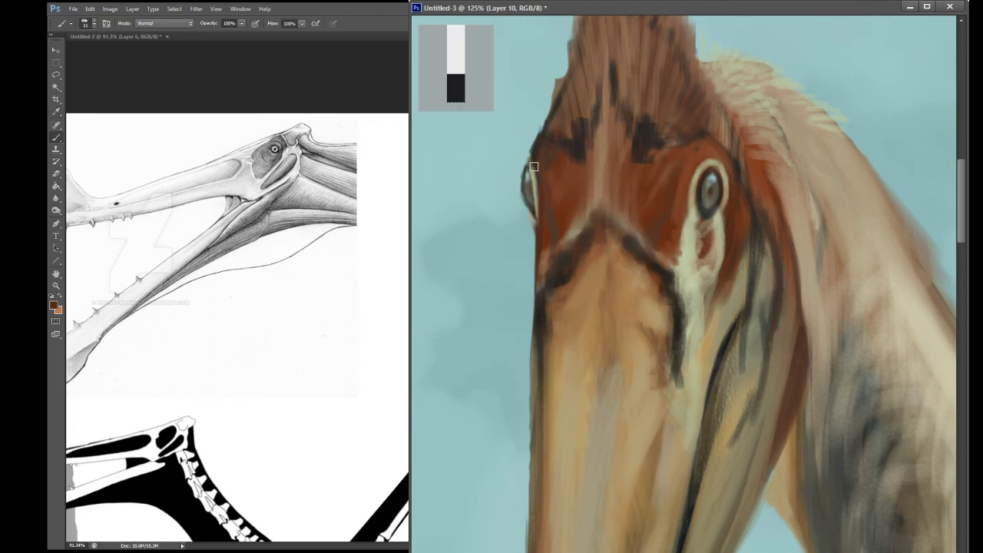
pyautogui.moveTo(531, 164); pyautogui.dragTo(540, 215)
# Step: Merge Layer 10 down into Layer 9 copy 2 and erase a strip along the far edge of the beak
pyautogui.press('z')
pyautogui.moveTo(729, 269); pyautogui.dragTo(695, 268)
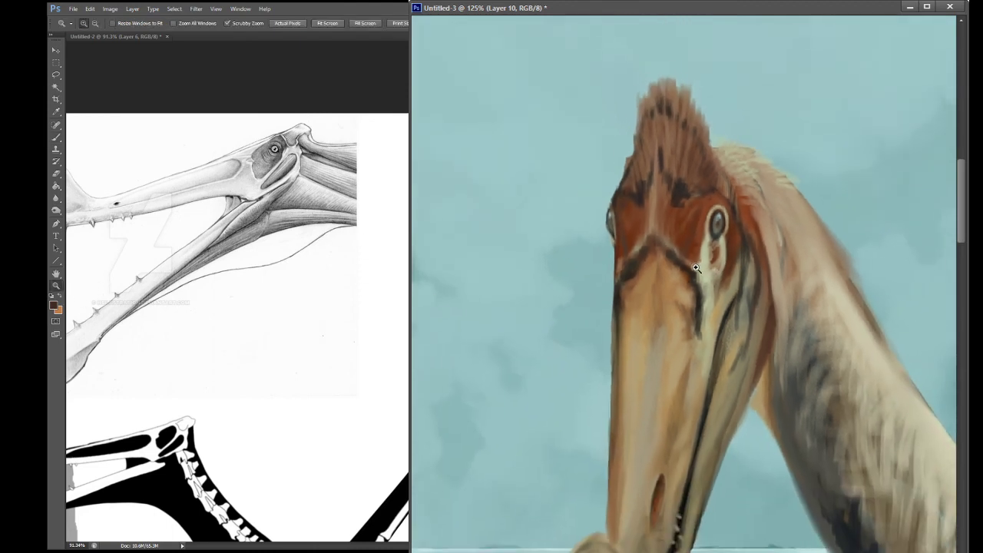
pyautogui.press('h')
pyautogui.moveTo(747, 366); pyautogui.dragTo(687, 329)
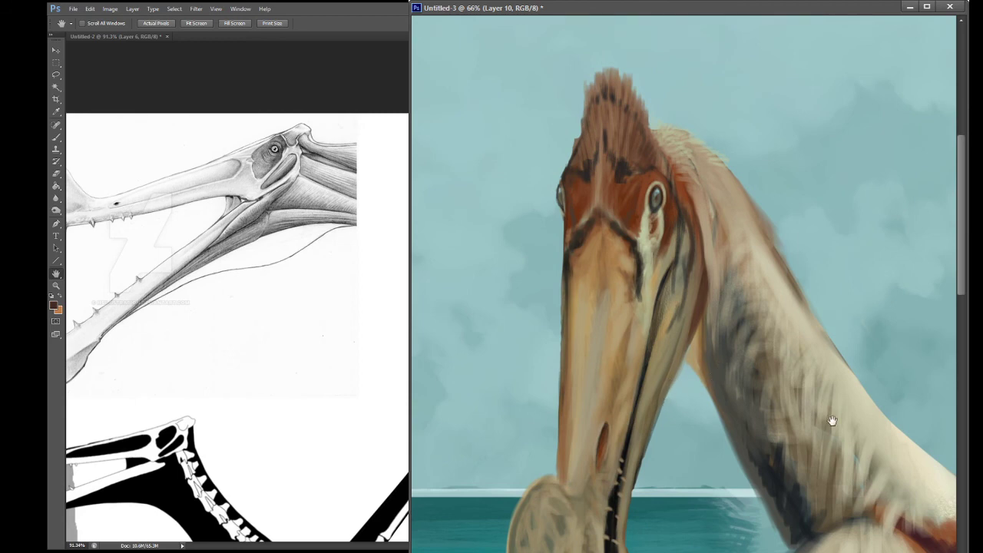
pyautogui.press('e')
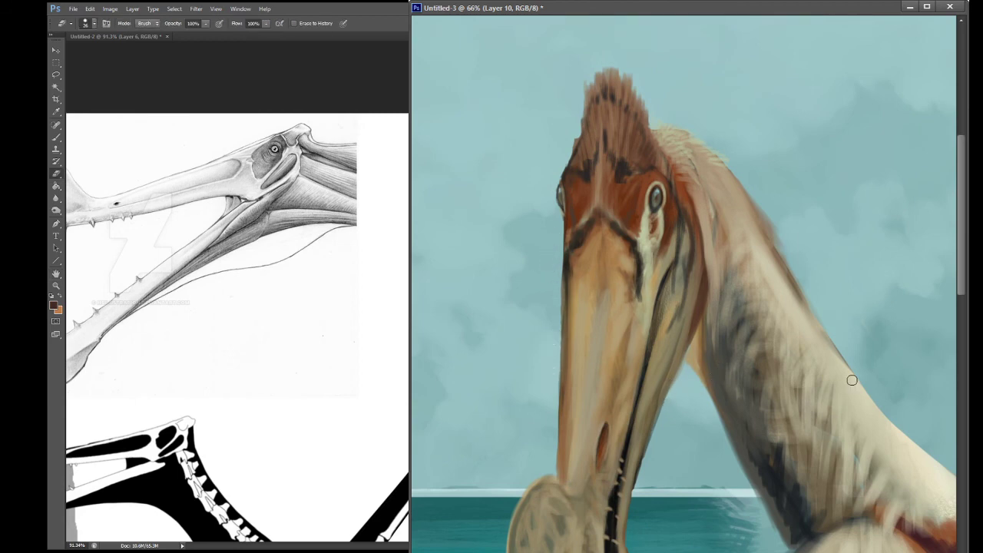
pyautogui.hotkey('ctrl', 'e')
pyautogui.moveTo(554, 296)
pyautogui.mouseDown()
pyautogui.moveTo(554, 376)
pyautogui.moveTo(555, 284)
pyautogui.moveTo(554, 415)
pyautogui.mouseUp()
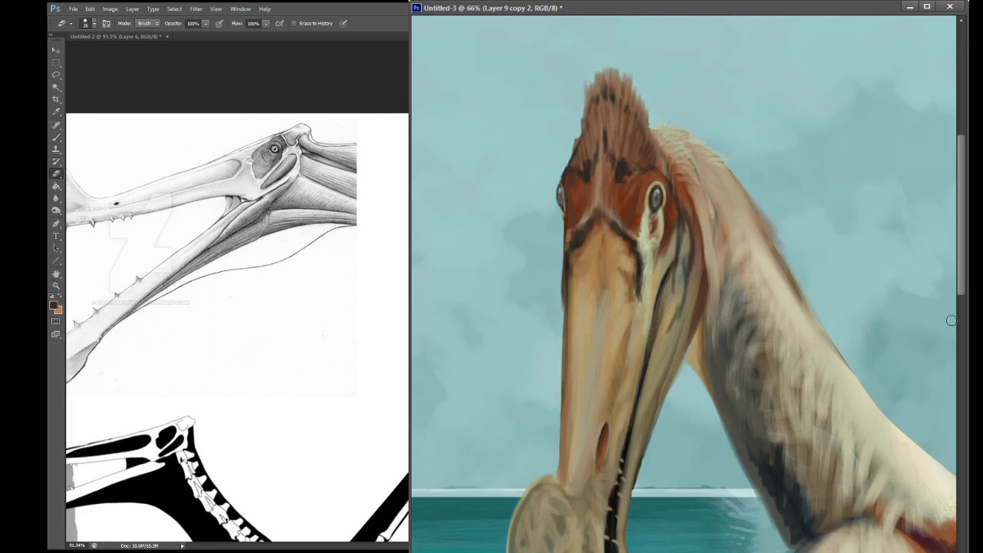
# Step: Erase the leftover paint along the far edge of the upper beak on Layer 9 copy
pyautogui.click(980, 407)
pyautogui.hotkey('alt', ']')
pyautogui.moveTo(558, 236)
pyautogui.mouseDown()
pyautogui.moveTo(559, 334)
pyautogui.moveTo(555, 323)
pyautogui.mouseUp()
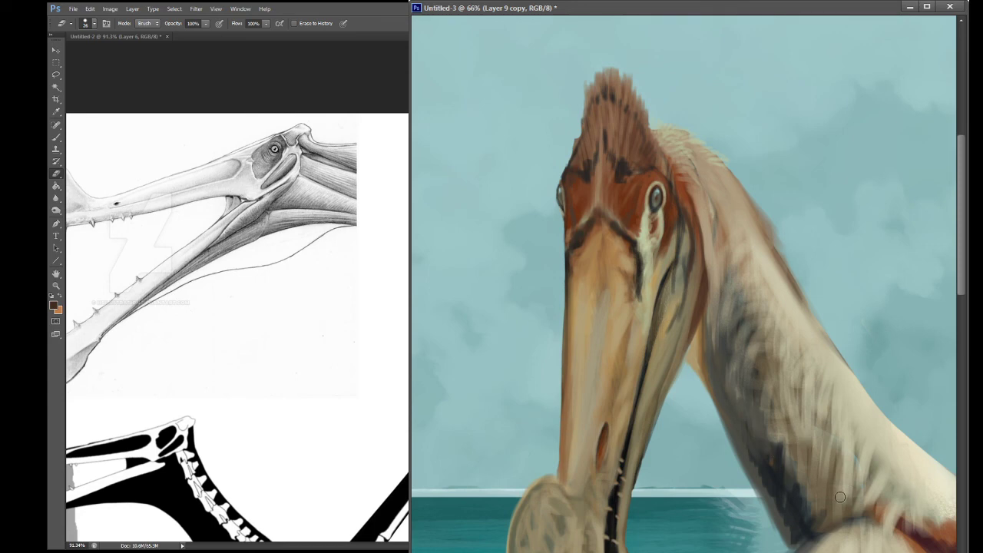
pyautogui.hotkey('alt', 'Tab')
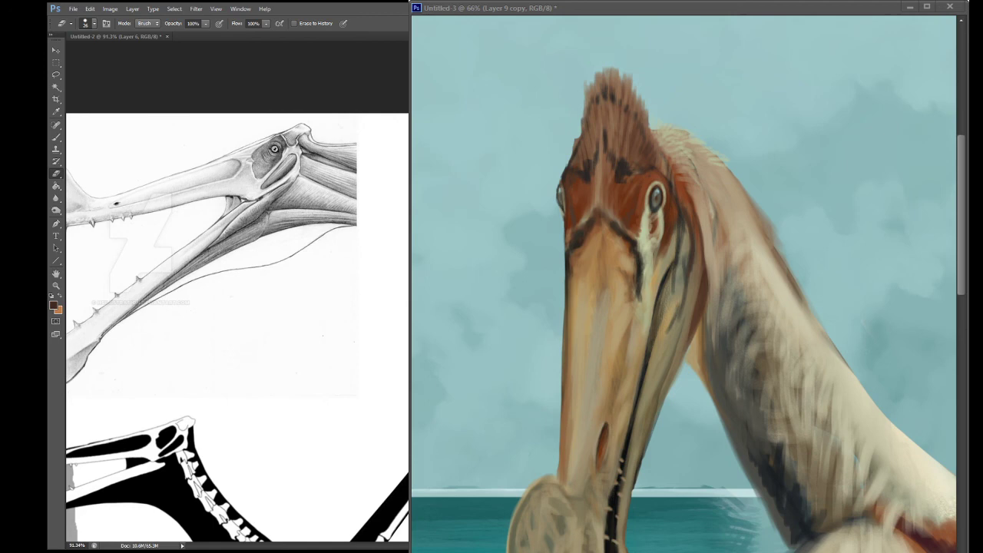
pyautogui.hotkey('alt', 'Tab')
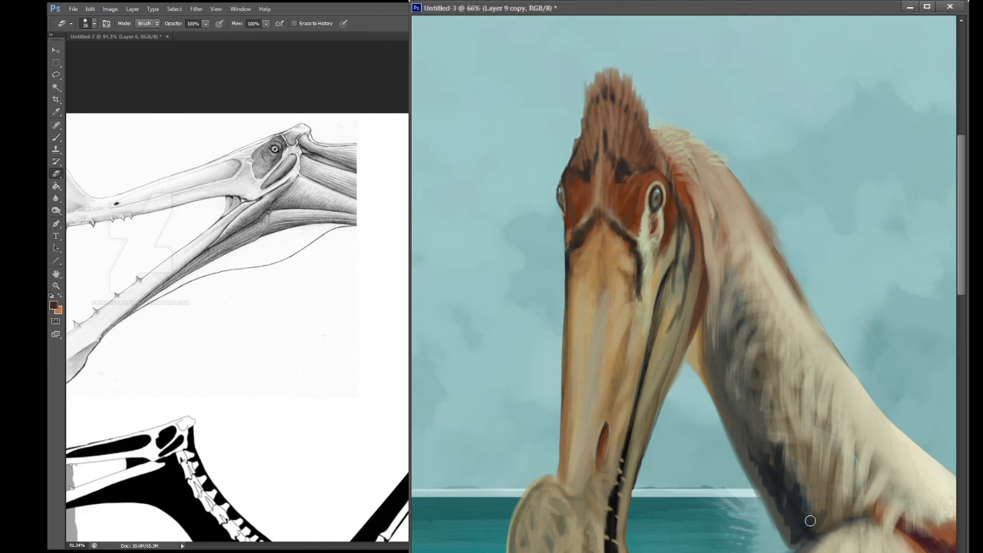
# Step: Add a new layer and paint the far side of the face with a dark reddish-brown sampled from the head
pyautogui.hotkey('ctrl', 'alt', 'shift', 'n')
pyautogui.click(56, 286)
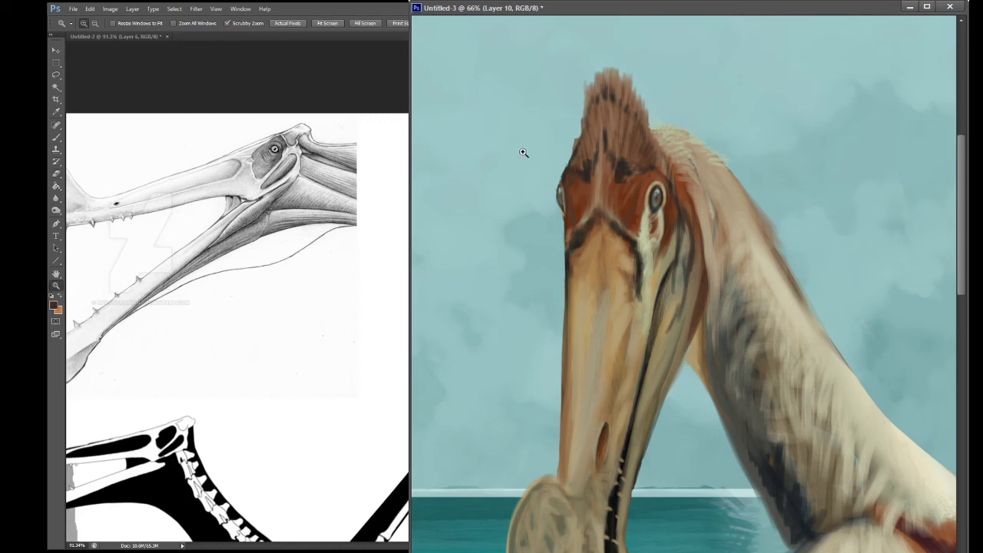
pyautogui.click(304, 23)
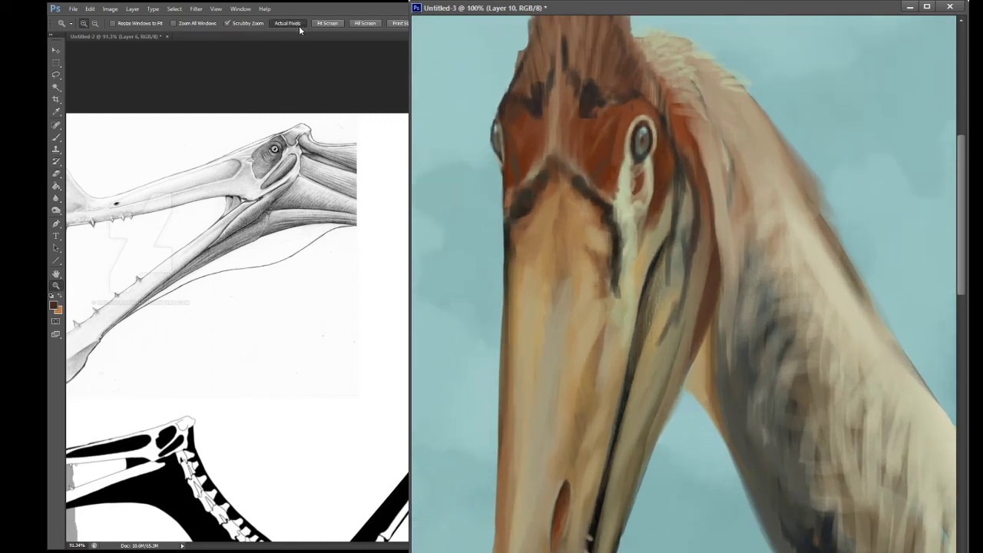
pyautogui.moveTo(514, 136); pyautogui.dragTo(545, 135)
pyautogui.click(60, 274)
pyautogui.moveTo(576, 223); pyautogui.dragTo(599, 287)
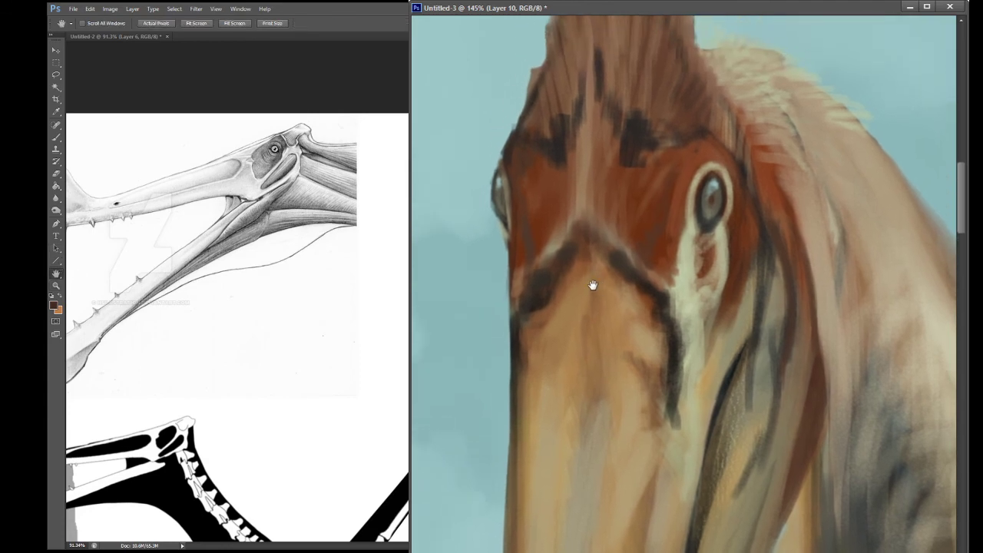
pyautogui.press('i')
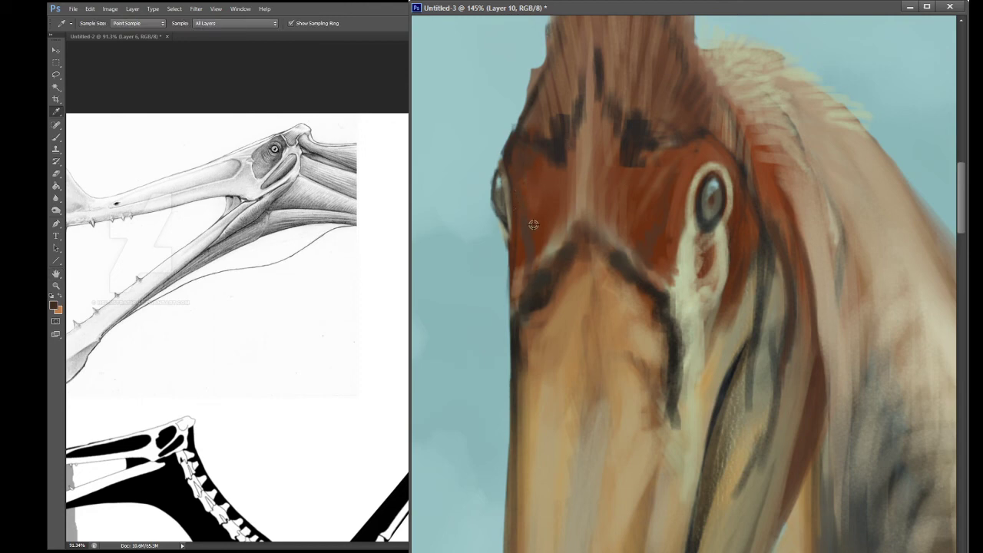
pyautogui.press('b')
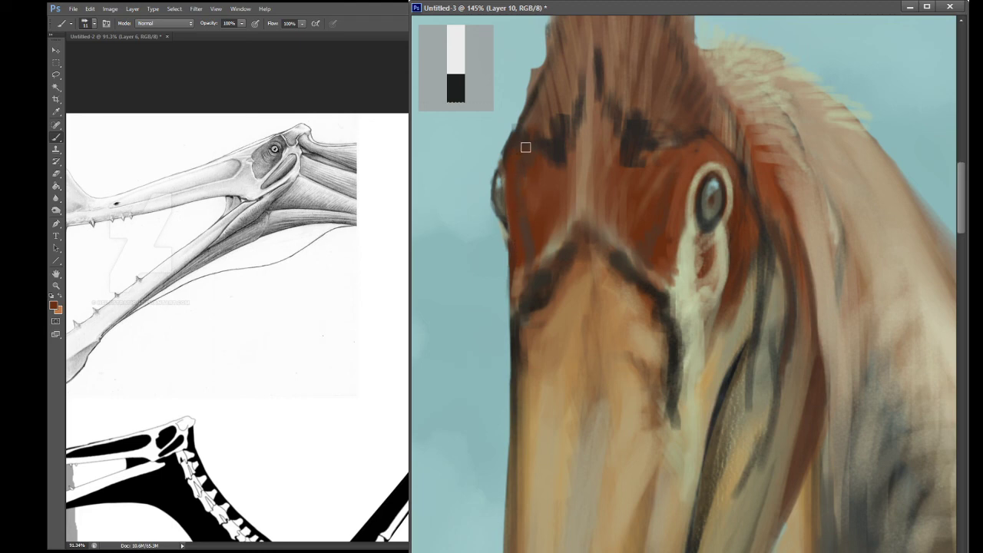
pyautogui.press('i')
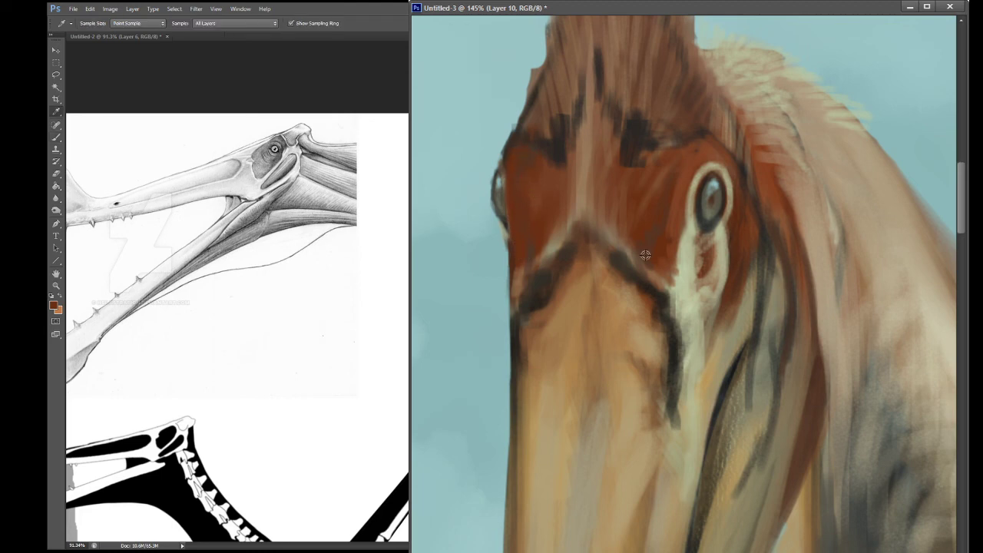
pyautogui.press('b')
pyautogui.press(']')
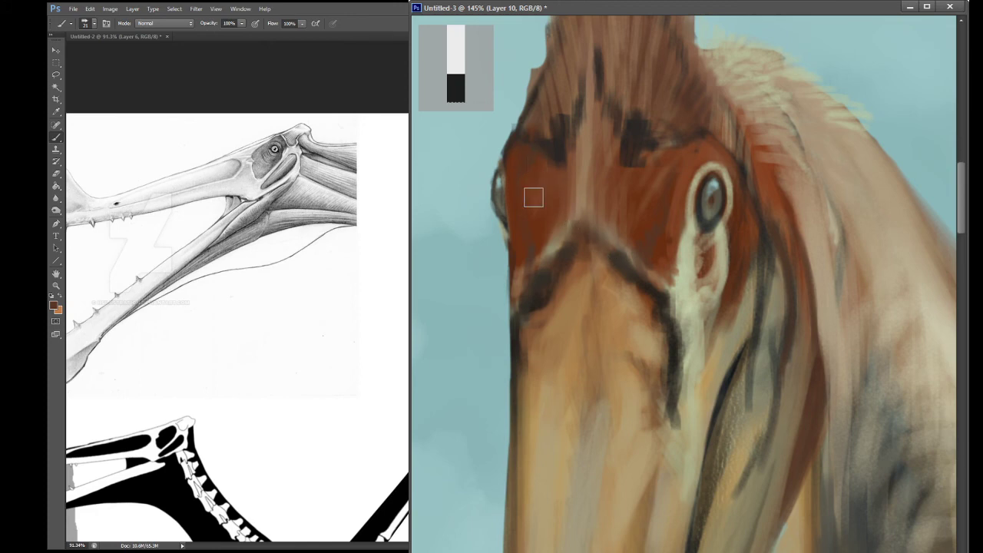
pyautogui.moveTo(533, 197)
pyautogui.mouseDown()
pyautogui.moveTo(516, 189)
pyautogui.moveTo(521, 147)
pyautogui.moveTo(544, 187)
pyautogui.moveTo(548, 175)
pyautogui.moveTo(553, 204)
pyautogui.moveTo(522, 243)
pyautogui.mouseUp()
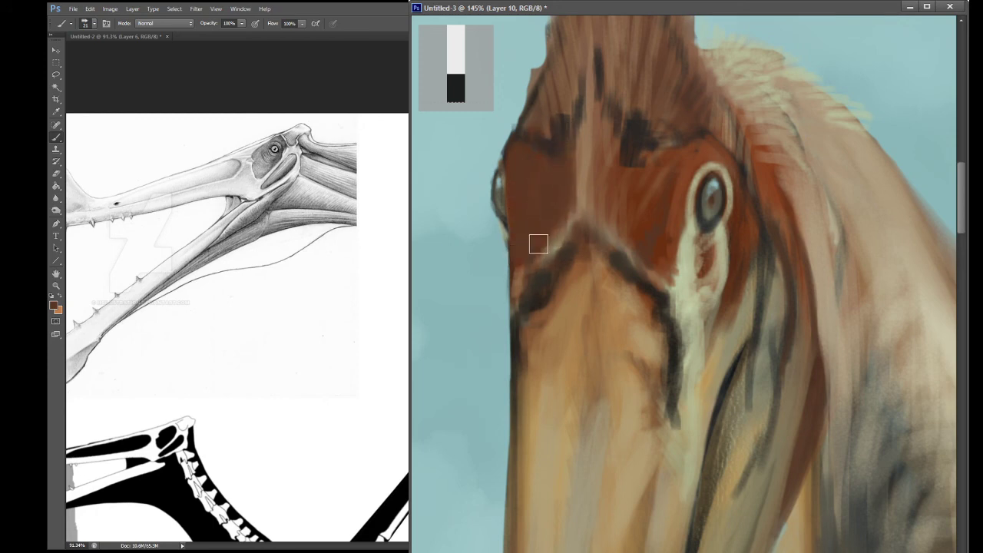
# Step: Repaint the far cheek below the brow with a sampled red-brown and clean its outer edge with the Eraser
pyautogui.press('i')
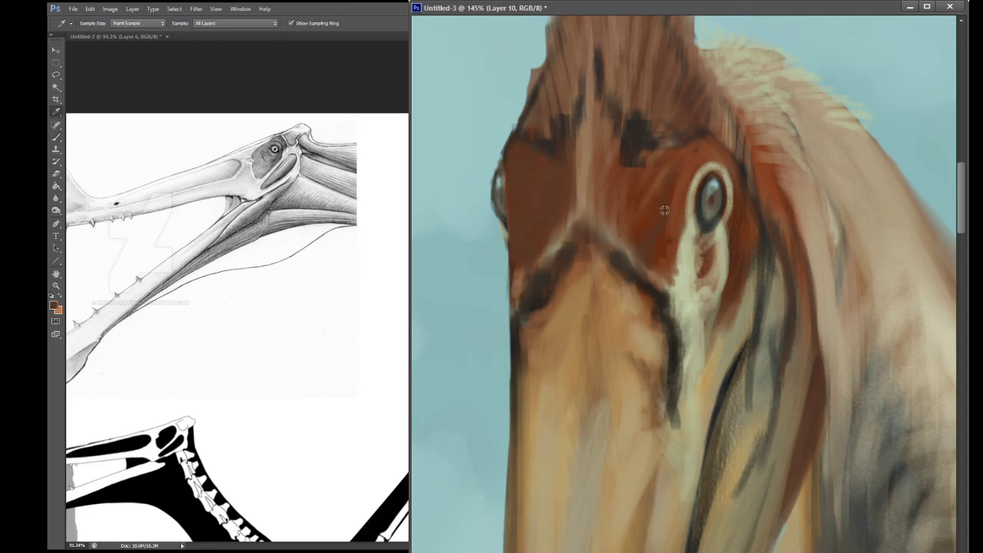
pyautogui.click(649, 223)
pyautogui.press('b')
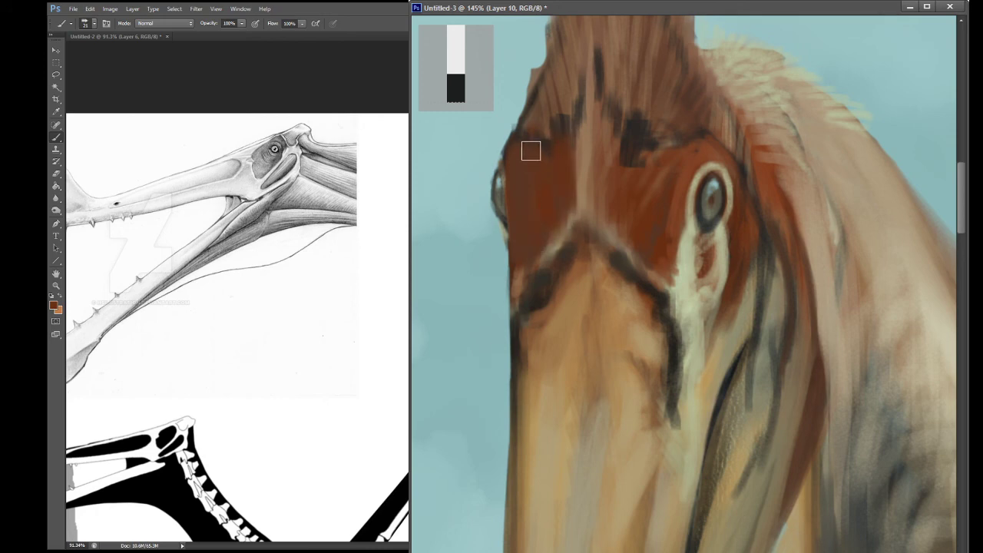
pyautogui.press('e')
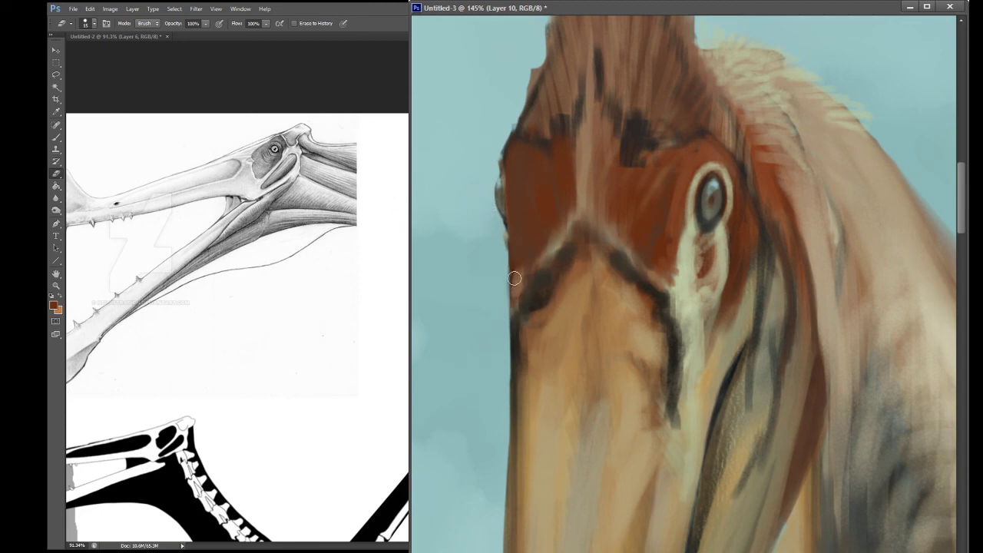
# Step: Sample a grey-green and paint a fine stroke along the lower rim of the far eye
pyautogui.press('b')
pyautogui.keyDown('alt'); pyautogui.click(507, 234); pyautogui.keyUp('alt')
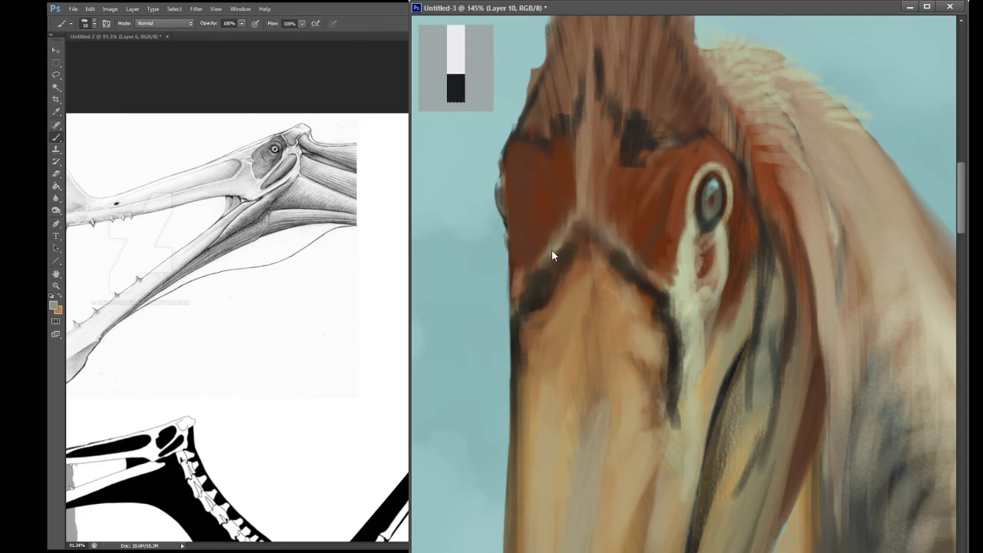
pyautogui.press('[')
pyautogui.press('[')
pyautogui.press('[')
pyautogui.moveTo(508, 210); pyautogui.dragTo(509, 235)
# Step: Blend sampled reddish-browns over the face between the forehead stripe and the near eye
pyautogui.moveTo(677, 239); pyautogui.dragTo(632, 247)
pyautogui.press('alt')
pyautogui.keyDown('alt'); pyautogui.click(611, 259); pyautogui.keyUp('alt')
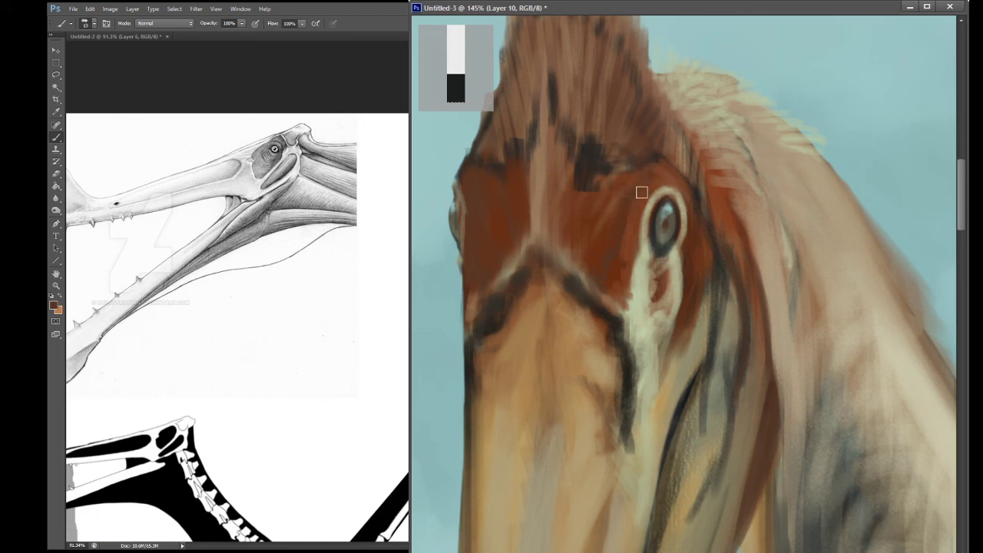
pyautogui.keyDown('alt'); pyautogui.click(604, 252); pyautogui.keyUp('alt')
pyautogui.keyDown('alt'); pyautogui.click(627, 247); pyautogui.keyUp('alt')
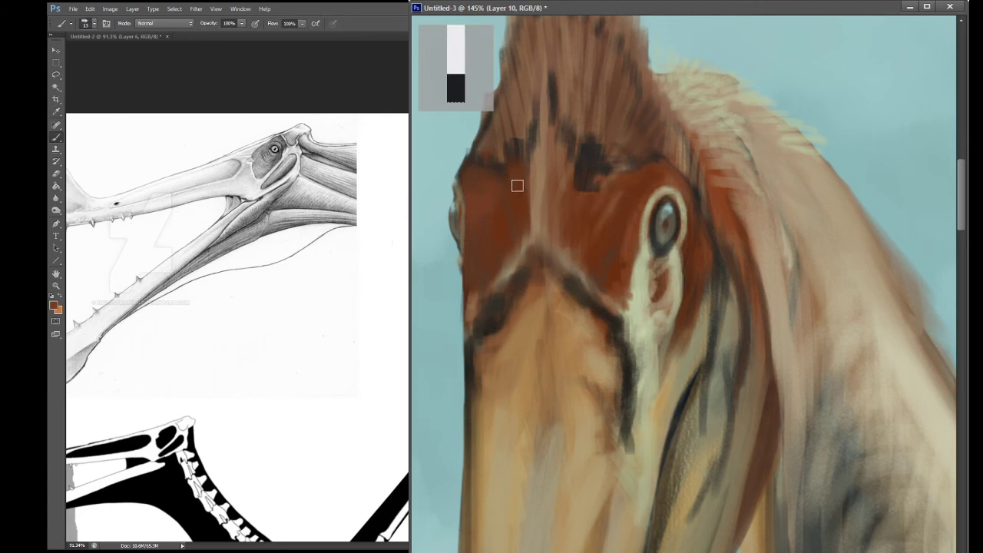
# Step: Extend the dark brow marking on the far side of the forehead with near-black brown sampled from the opposite marking
pyautogui.press('i')
pyautogui.moveTo(566, 158)
pyautogui.mouseDown()
pyautogui.moveTo(592, 154)
pyautogui.moveTo(580, 149)
pyautogui.mouseUp()
pyautogui.press('b')
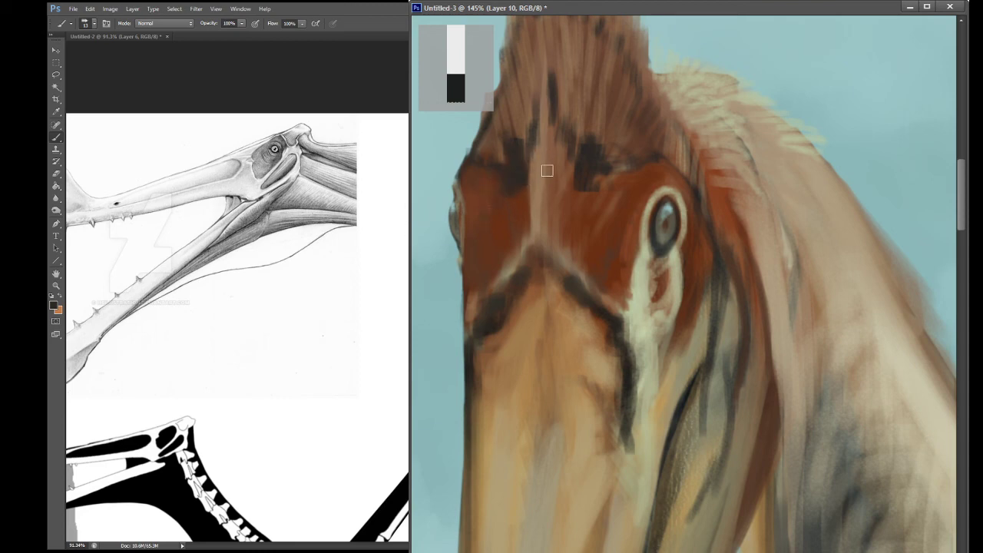
# Step: Refine the dark V-shaped band at the beak's base by trimming its edges with sampled browns
pyautogui.press('h')
pyautogui.moveTo(628, 316)
pyautogui.mouseDown()
pyautogui.moveTo(636, 382)
pyautogui.moveTo(650, 386)
pyautogui.moveTo(645, 369)
pyautogui.mouseUp()
pyautogui.press('b')
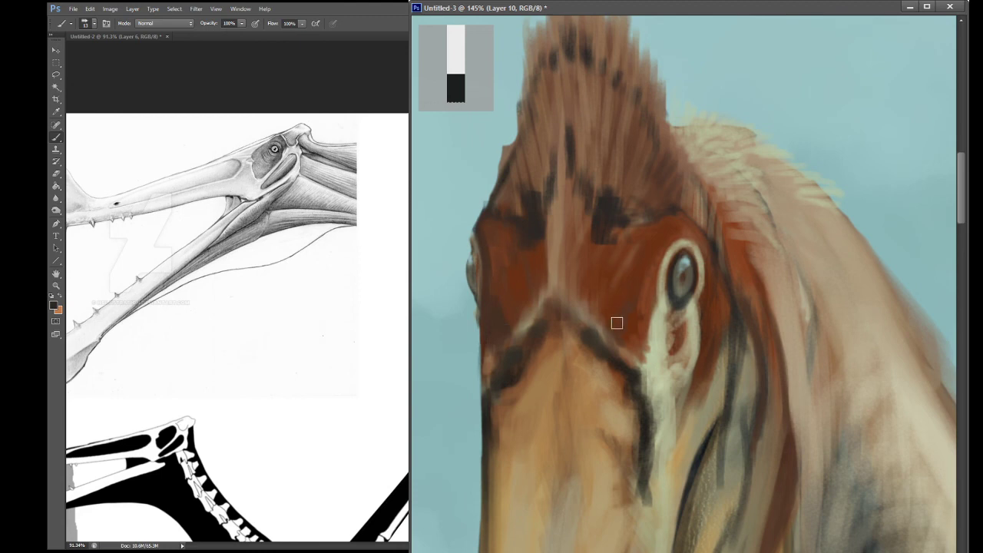
pyautogui.keyDown('alt'); pyautogui.click(628, 308); pyautogui.keyUp('alt')
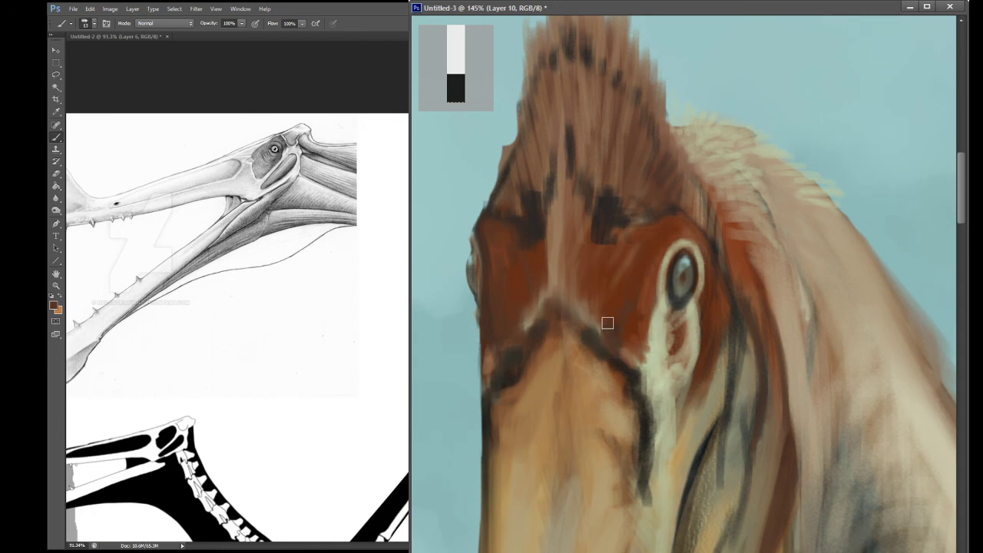
pyautogui.keyDown('alt'); pyautogui.click(546, 322); pyautogui.keyUp('alt')
pyautogui.moveTo(564, 306); pyautogui.dragTo(563, 303)
pyautogui.keyDown('alt'); pyautogui.click(507, 384); pyautogui.keyUp('alt')
pyautogui.moveTo(520, 376); pyautogui.dragTo(531, 362)
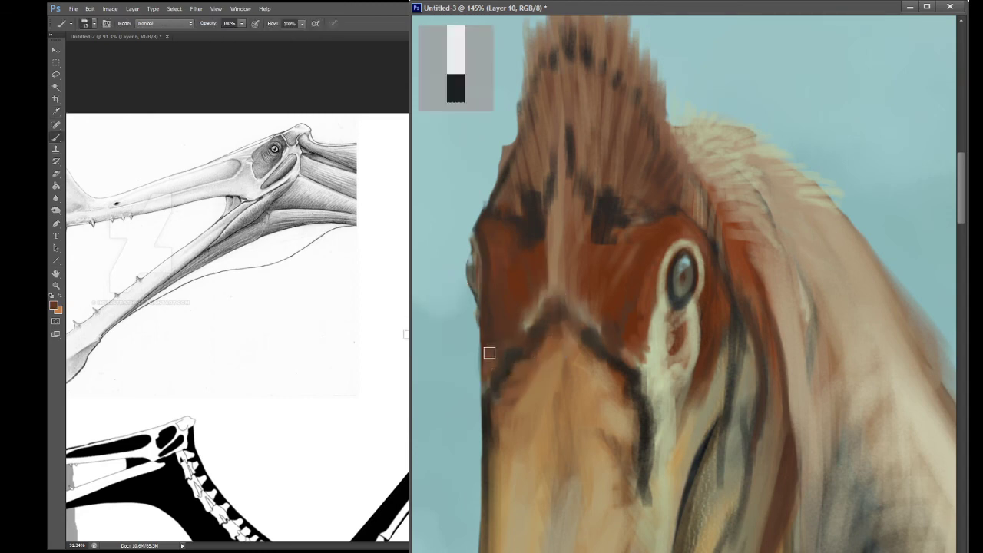
# Step: Paint small reddish-brown patches into the cream marking below the near eye
pyautogui.press('space')
pyautogui.moveTo(626, 407)
pyautogui.mouseDown()
pyautogui.moveTo(620, 313)
pyautogui.moveTo(610, 314)
pyautogui.mouseUp()
pyautogui.press('alt')
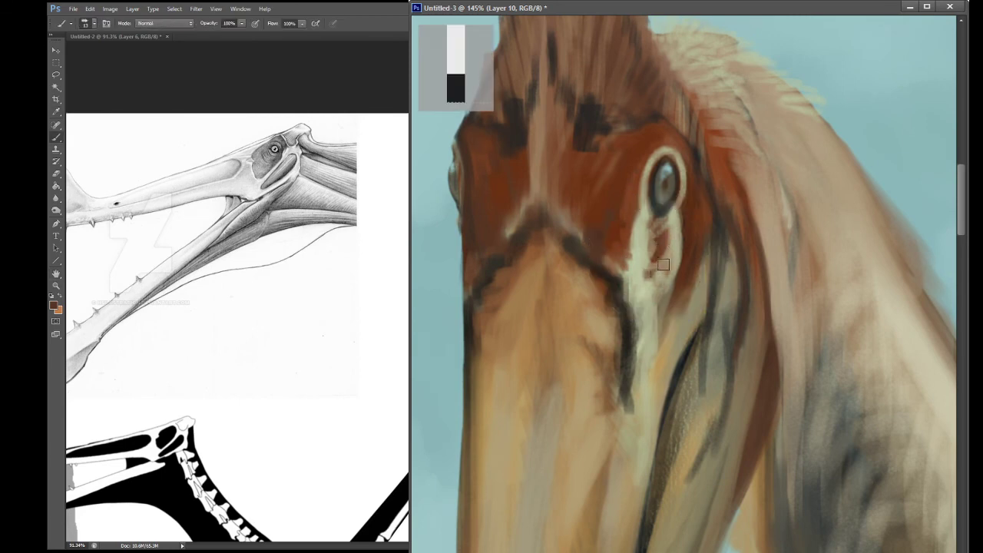
pyautogui.moveTo(643, 276)
pyautogui.mouseDown()
pyautogui.moveTo(653, 285)
pyautogui.moveTo(659, 278)
pyautogui.mouseUp()
pyautogui.moveTo(647, 320)
pyautogui.mouseDown()
pyautogui.moveTo(644, 310)
pyautogui.moveTo(647, 325)
pyautogui.mouseUp()
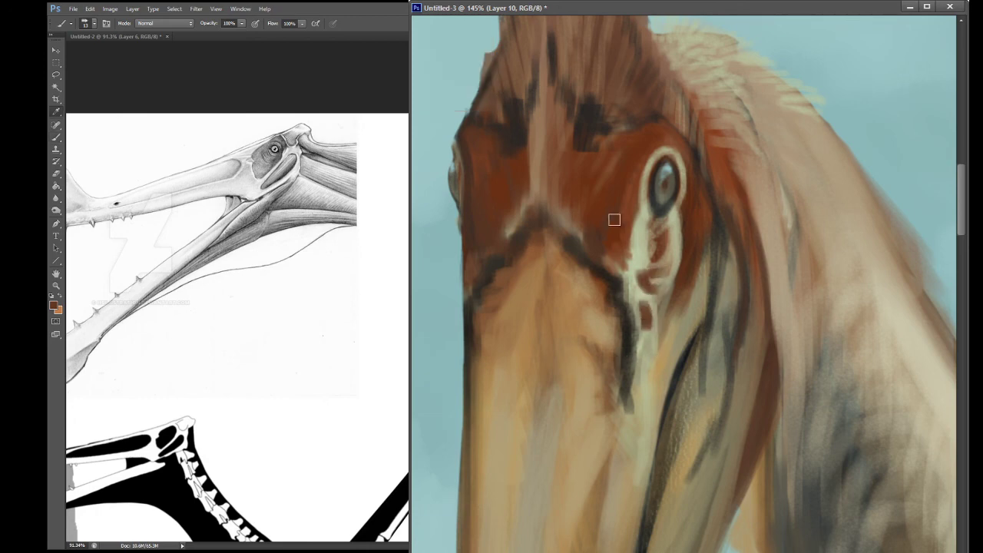
# Step: Paint a matching cream marking beneath the far eye and beside the beak's base, using colour sampled from the near marking
pyautogui.keyDown('alt'); pyautogui.click(641, 246); pyautogui.keyUp('alt')
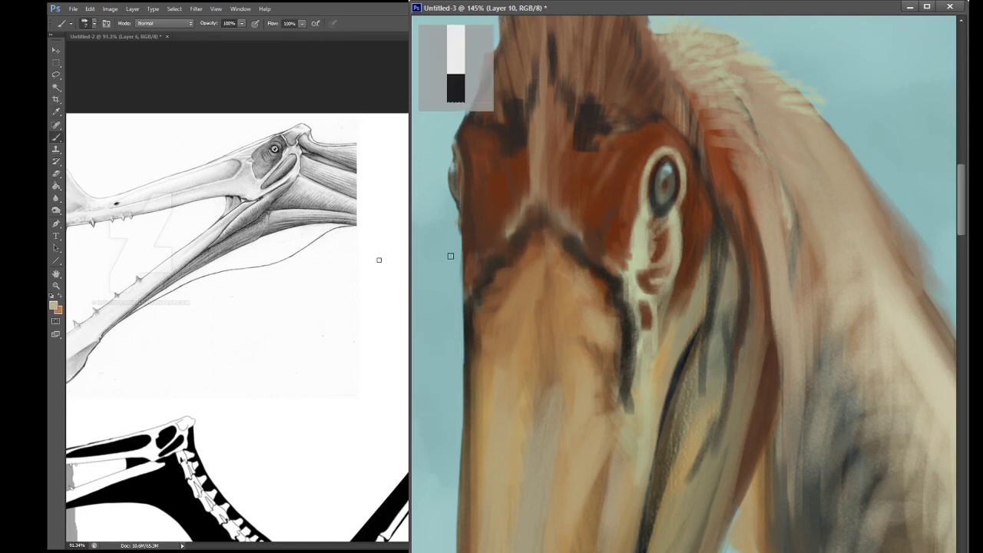
pyautogui.moveTo(479, 261)
pyautogui.mouseDown()
pyautogui.moveTo(466, 346)
pyautogui.moveTo(464, 285)
pyautogui.moveTo(467, 319)
pyautogui.mouseUp()
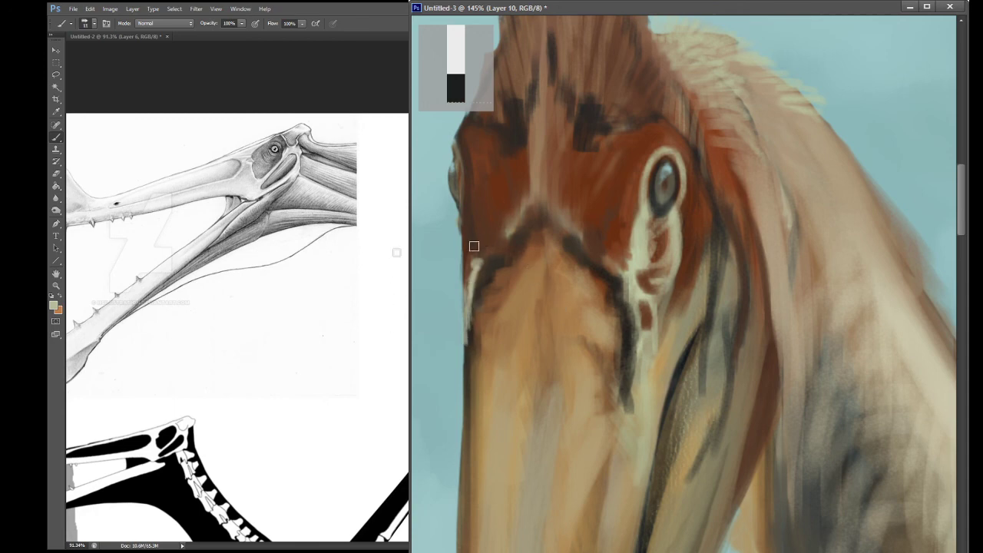
pyautogui.moveTo(469, 254); pyautogui.dragTo(466, 210)
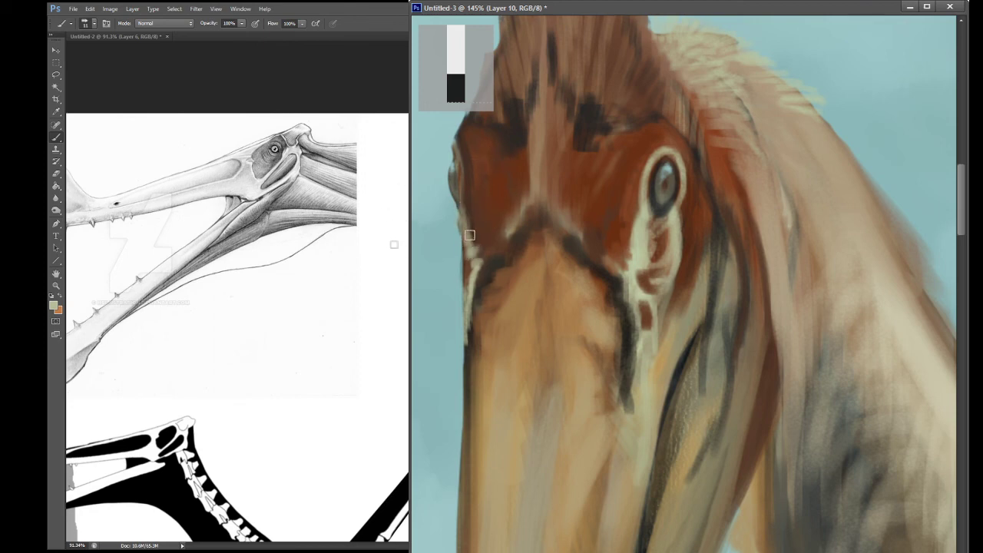
# Step: Paint sampled greyish-brown tones along the far side of the upper beak
pyautogui.press('space')
pyautogui.moveTo(538, 215); pyautogui.dragTo(543, 374)
pyautogui.moveTo(657, 373)
pyautogui.mouseDown()
pyautogui.moveTo(651, 361)
pyautogui.moveTo(683, 281)
pyautogui.moveTo(656, 148)
pyautogui.mouseUp()
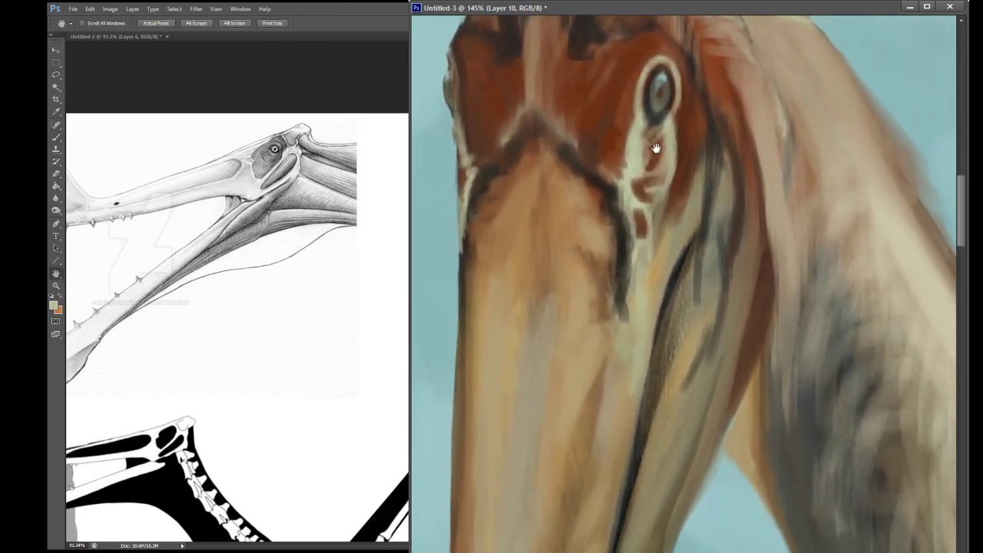
pyautogui.click(55, 285)
pyautogui.moveTo(626, 325); pyautogui.dragTo(592, 324)
pyautogui.press('h')
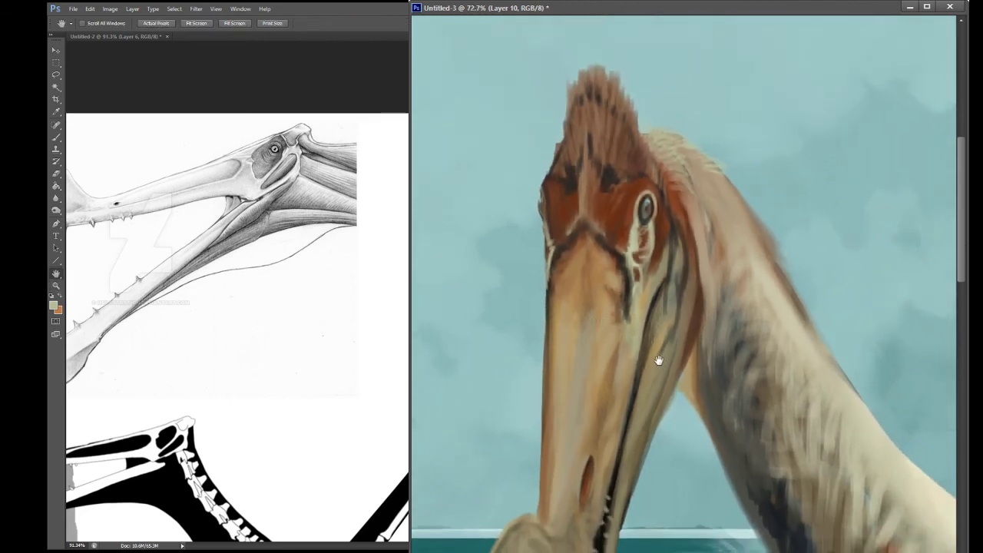
pyautogui.moveTo(658, 358); pyautogui.dragTo(635, 328)
pyautogui.press('i')
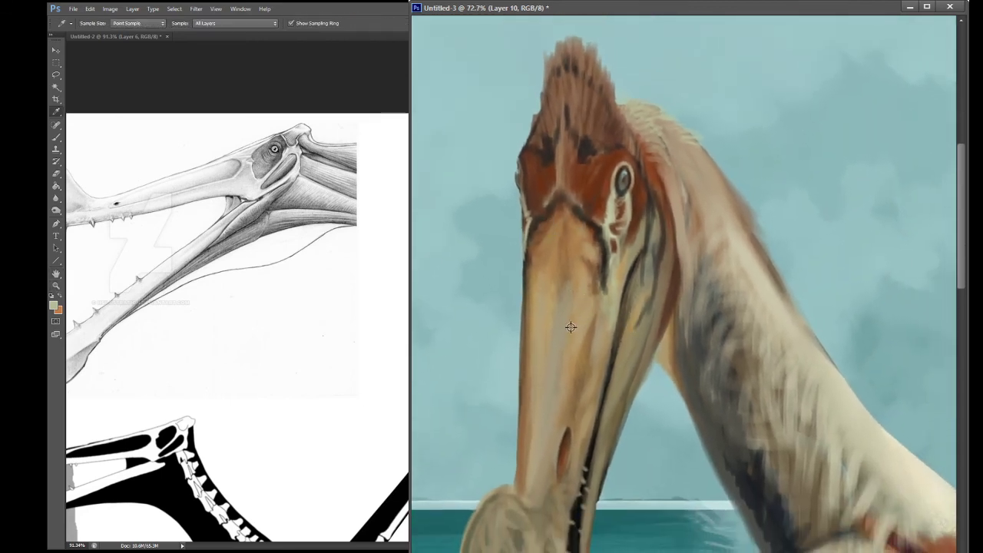
pyautogui.moveTo(566, 295); pyautogui.dragTo(573, 273)
pyautogui.press('b')
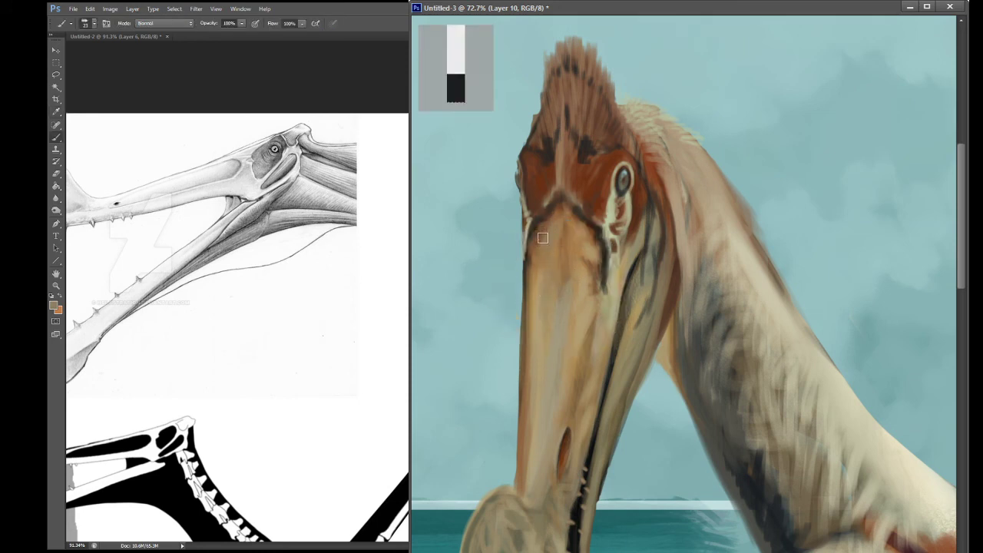
pyautogui.press('i')
pyautogui.moveTo(534, 361); pyautogui.dragTo(523, 371)
pyautogui.press('b')
# Step: Blend long tan strokes from the beak's base down its middle with colours sampled from the beak
pyautogui.press('i')
pyautogui.moveTo(541, 225); pyautogui.dragTo(539, 352)
pyautogui.press('b')
pyautogui.press('i')
pyautogui.moveTo(573, 228); pyautogui.dragTo(573, 228)
pyautogui.press('b')
pyautogui.moveTo(544, 291)
pyautogui.mouseDown()
pyautogui.moveTo(545, 262)
pyautogui.moveTo(555, 284)
pyautogui.moveTo(575, 263)
pyautogui.mouseUp()
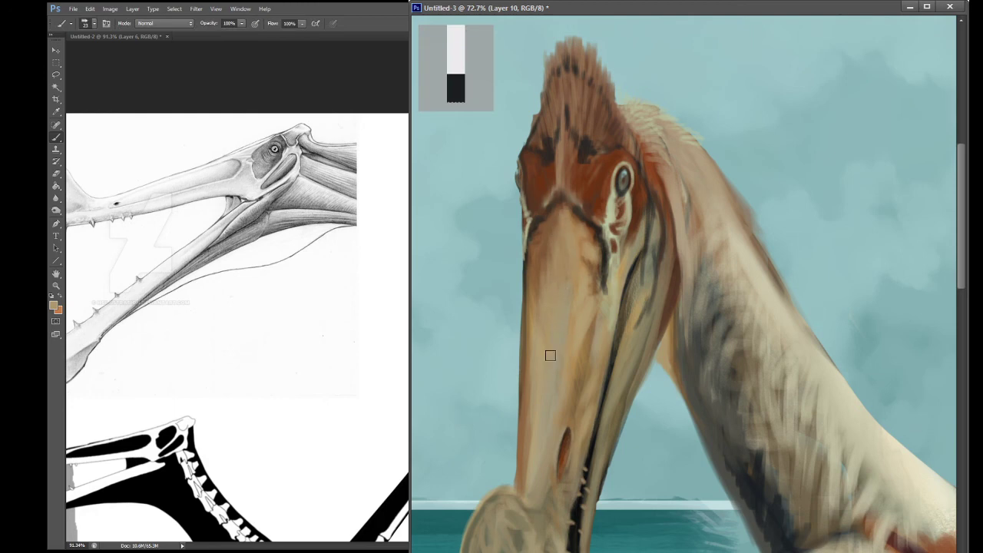
pyautogui.moveTo(550, 355); pyautogui.dragTo(555, 281)
# Step: Shade the far side of the beak with long strokes of a darker brown sampled above the nostril
pyautogui.press('i')
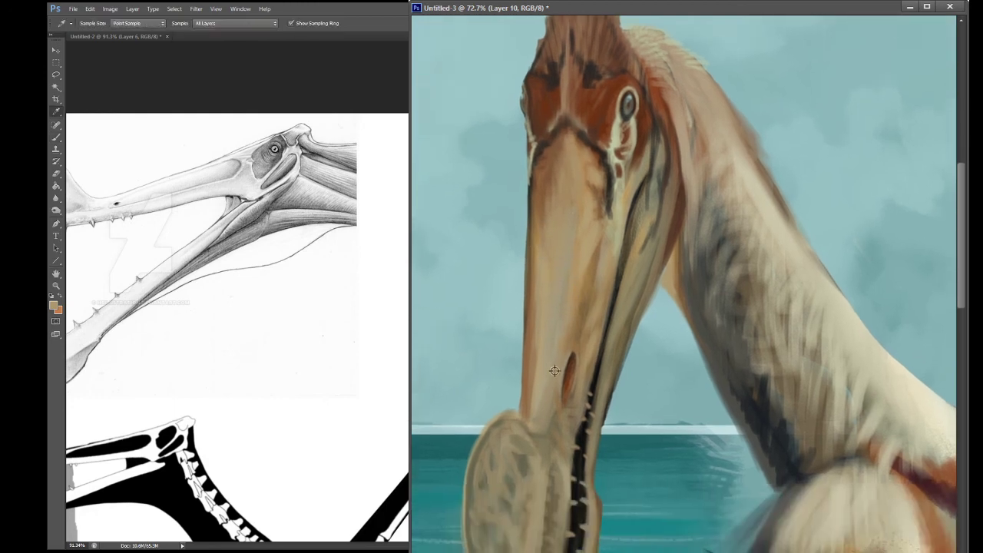
pyautogui.click(587, 306)
pyautogui.press('b')
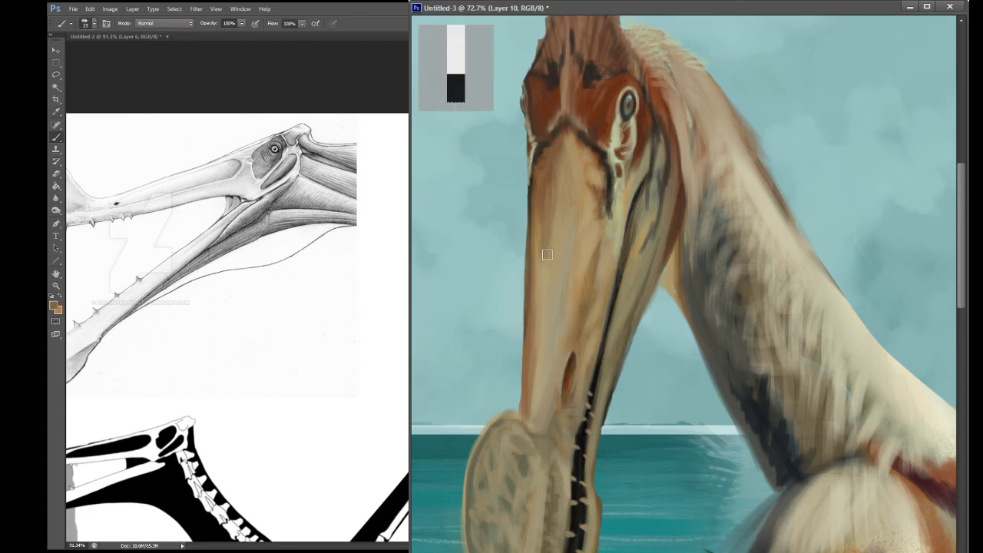
pyautogui.moveTo(556, 167); pyautogui.dragTo(537, 309)
pyautogui.moveTo(537, 274)
pyautogui.mouseDown()
pyautogui.moveTo(535, 356)
pyautogui.moveTo(545, 273)
pyautogui.moveTo(535, 371)
pyautogui.mouseUp()
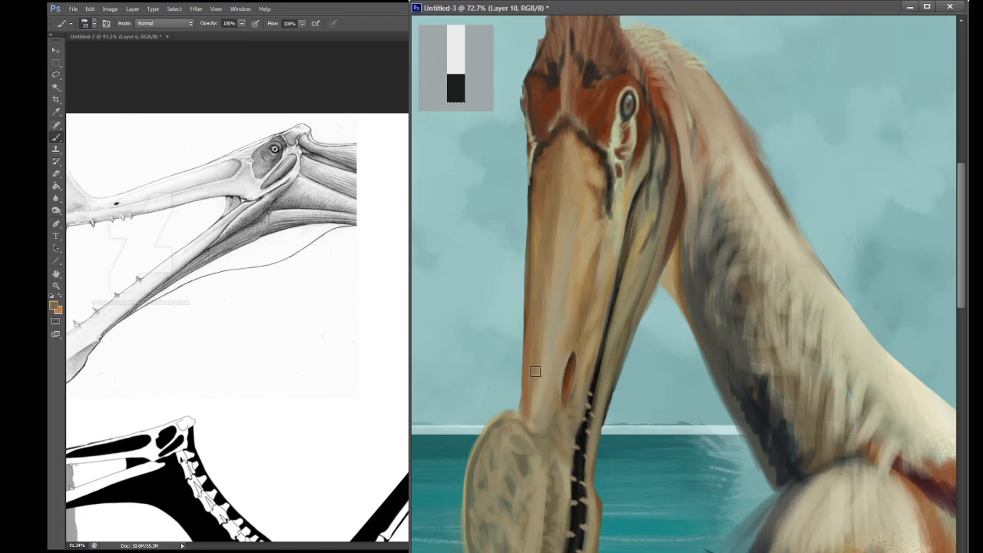
pyautogui.moveTo(592, 281); pyautogui.dragTo(600, 358)
# Step: Paint reddish-brown sampled from the crest over the pale forehead stripe and tidy the crest with the Eraser
pyautogui.press('i')
pyautogui.click(579, 114)
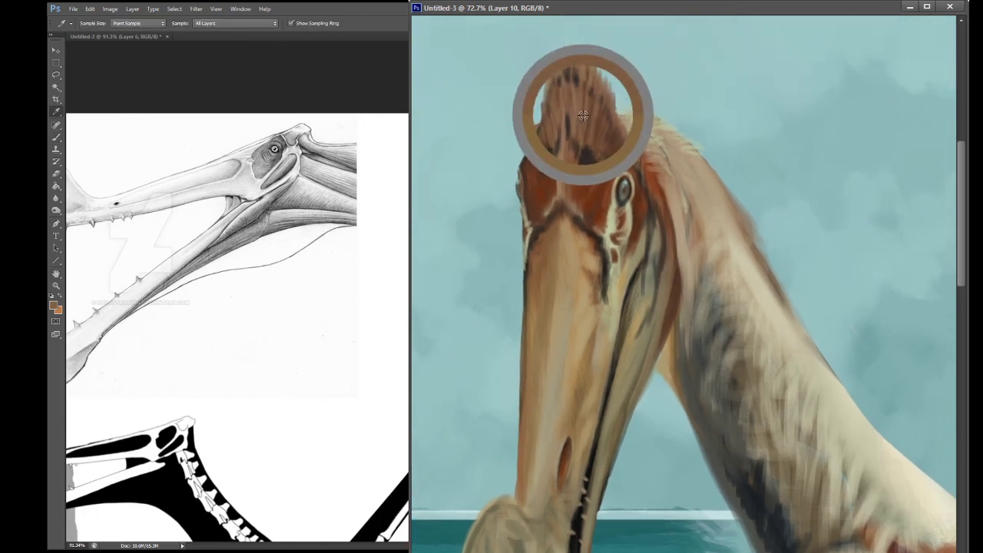
pyautogui.press('b')
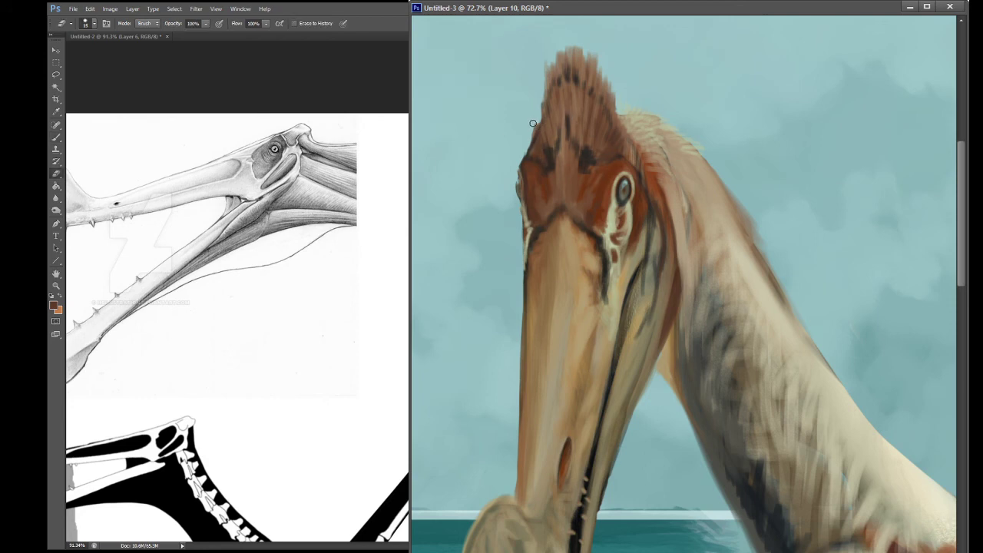
pyautogui.hotkey('ctrl', 'e')
pyautogui.hotkey('alt', ']')
# Step: Sample tan tones from the beak and blend them over its base just below the forehead
pyautogui.press('h')
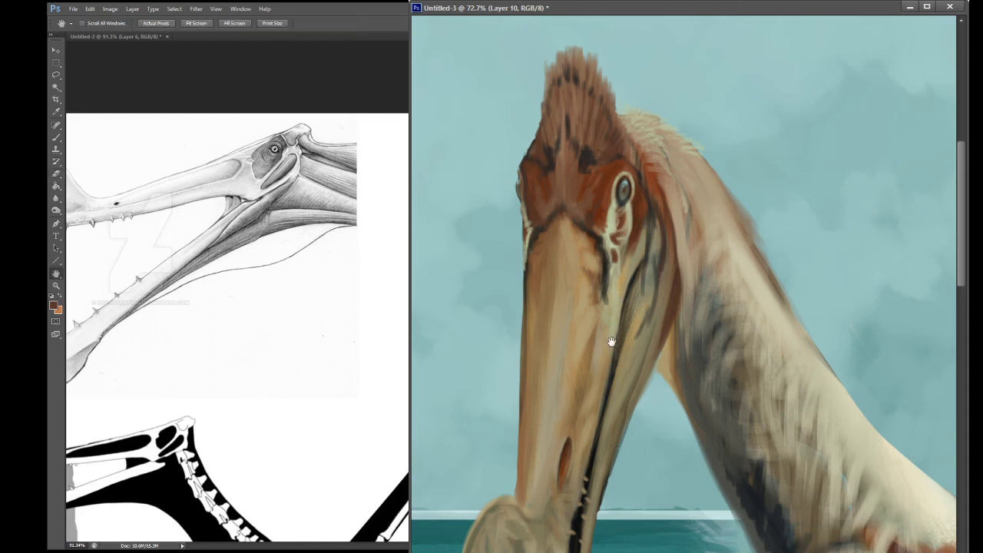
pyautogui.moveTo(612, 344); pyautogui.dragTo(612, 298)
pyautogui.press('i')
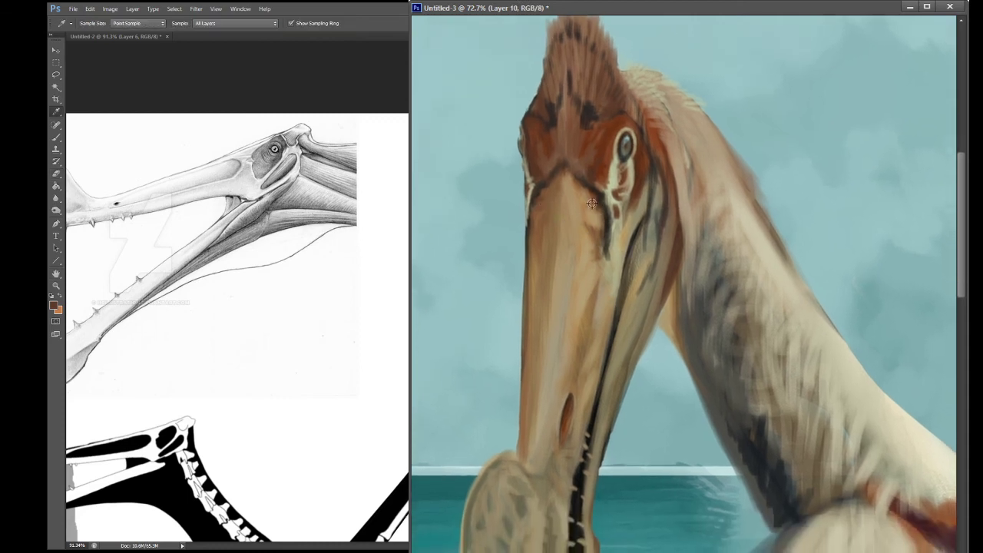
pyautogui.click(584, 200)
pyautogui.press('b')
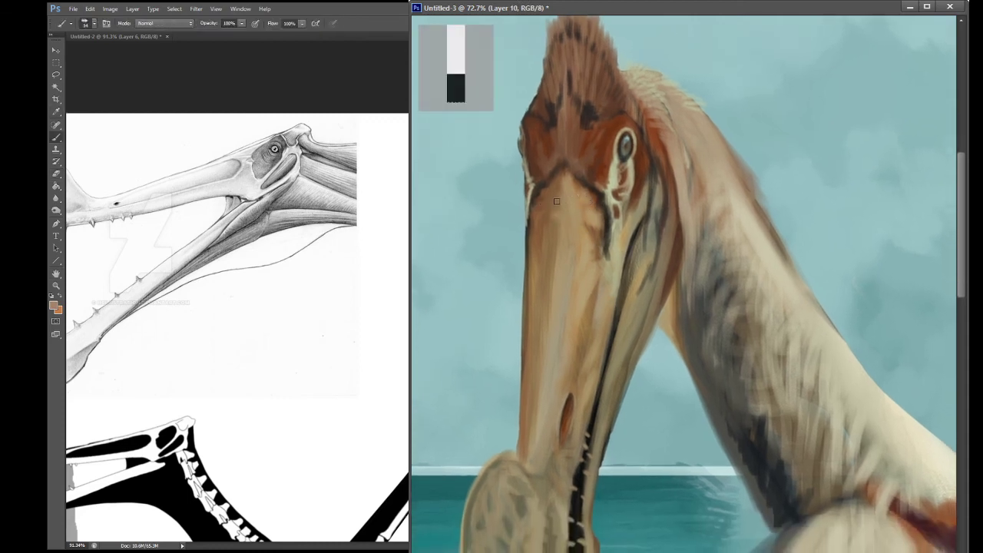
pyautogui.moveTo(567, 205); pyautogui.dragTo(552, 251)
pyautogui.keyDown('alt'); pyautogui.click(564, 189); pyautogui.keyUp('alt')
pyautogui.press('i')
pyautogui.press('b')
pyautogui.scroll(-2, 607, 287)
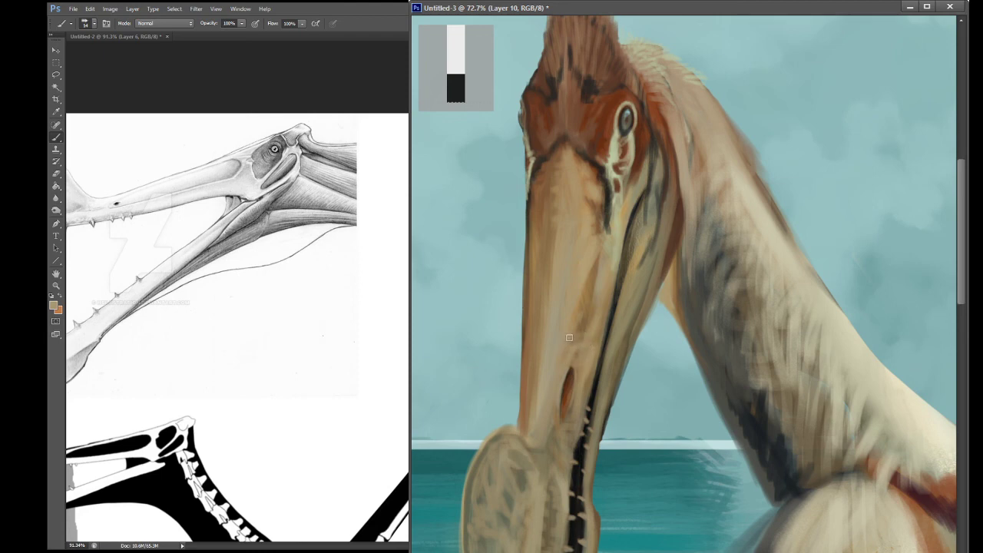
# Step: Touch up the far edge of the beak above the rounded snout crest with a brownish tone
pyautogui.moveTo(582, 333); pyautogui.dragTo(572, 242)
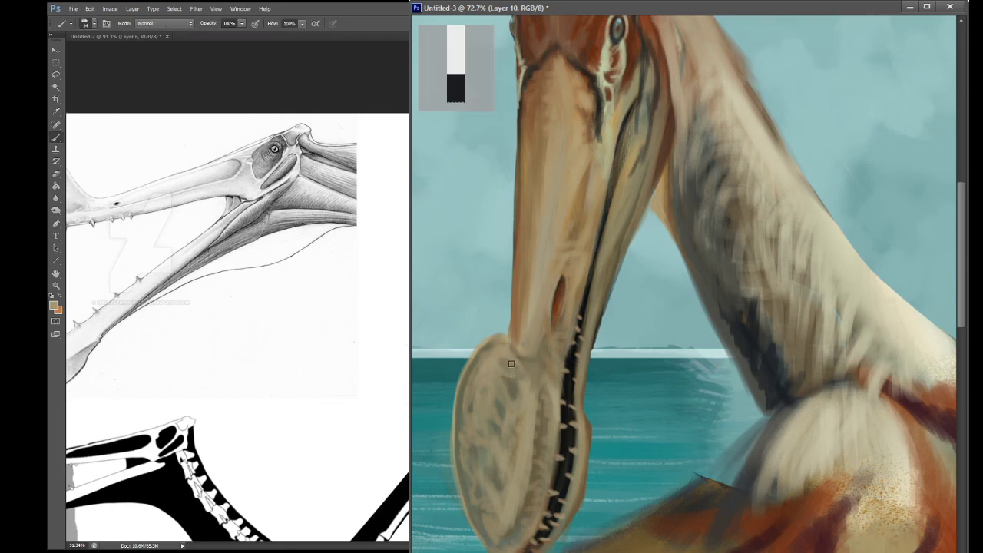
pyautogui.keyDown('alt'); pyautogui.click(513, 292); pyautogui.keyUp('alt')
pyautogui.press('e')
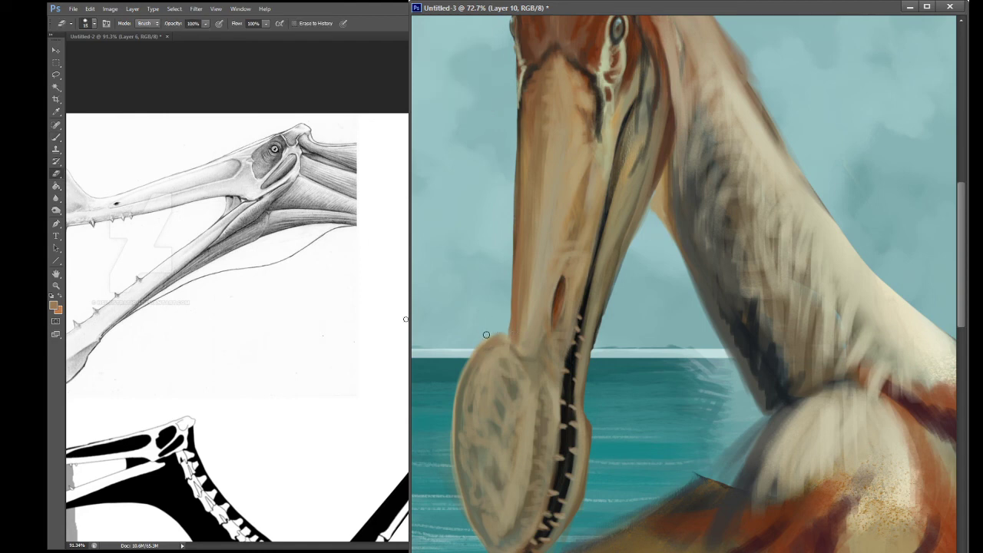
# Step: Merge the painted layer down and, on a new layer, paint sky blue along the snout crest's upper edge where it meets the beak
pyautogui.hotkey('ctrl', 'e')
pyautogui.hotkey('ctrl', 'shift', 'alt', 'n')
pyautogui.press('b')
pyautogui.keyDown('alt'); pyautogui.click(499, 325); pyautogui.keyUp('alt')
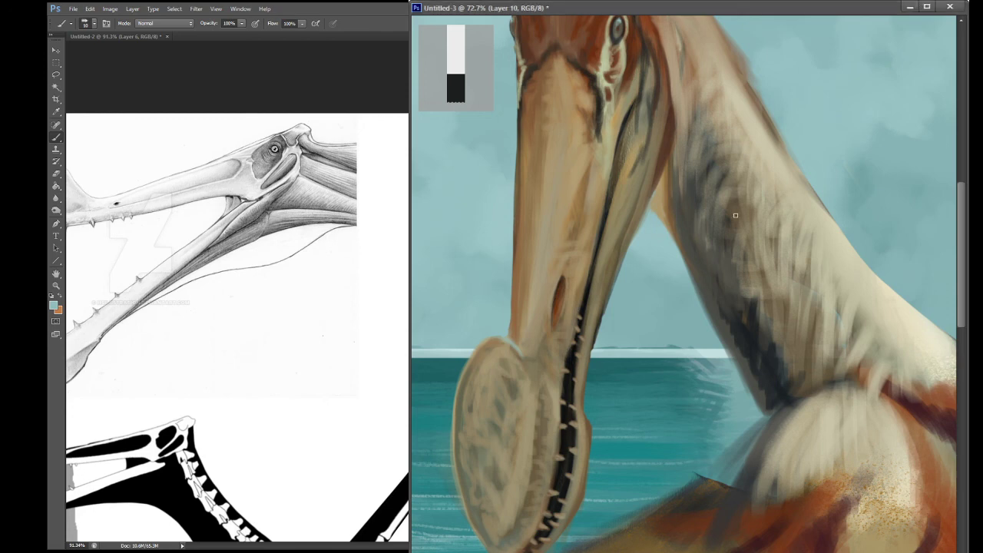
# Step: Sample a pale yellowish-green tone from the beak below the near eye for painting around the snout crest
pyautogui.press('space')
pyautogui.moveTo(688, 354); pyautogui.dragTo(658, 295)
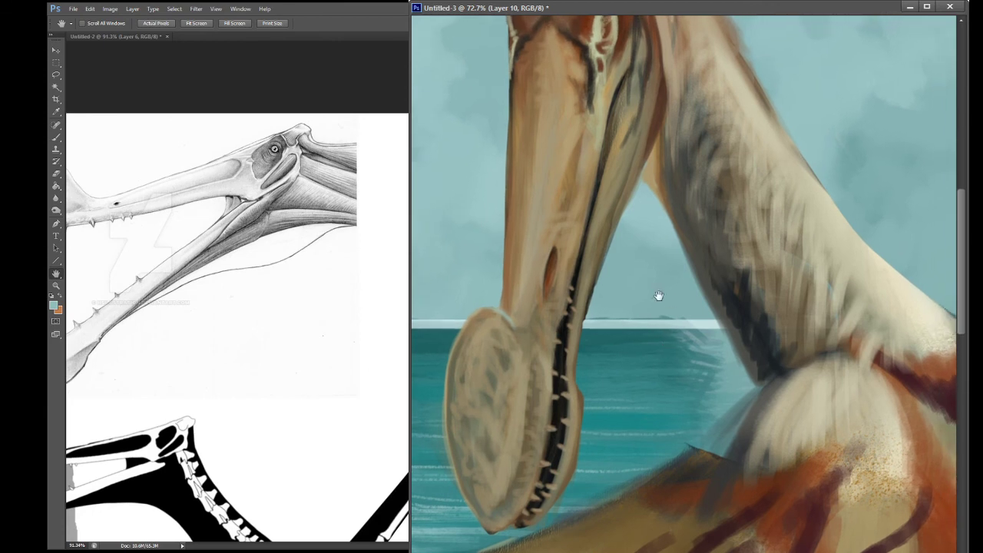
pyautogui.moveTo(630, 177); pyautogui.dragTo(612, 239)
pyautogui.press('alt')
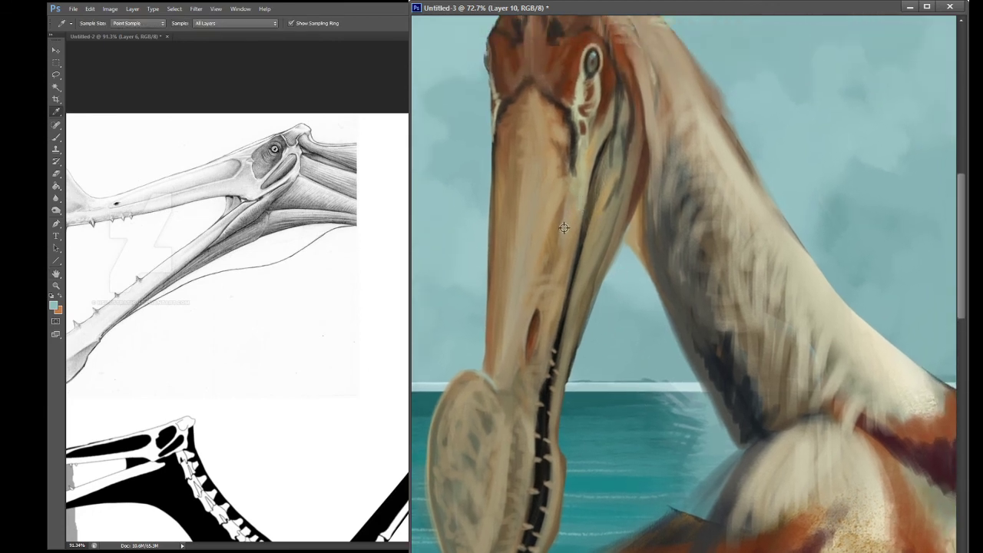
pyautogui.click(577, 198)
pyautogui.press('b')
pyautogui.press('space')
pyautogui.moveTo(577, 312); pyautogui.dragTo(571, 248)
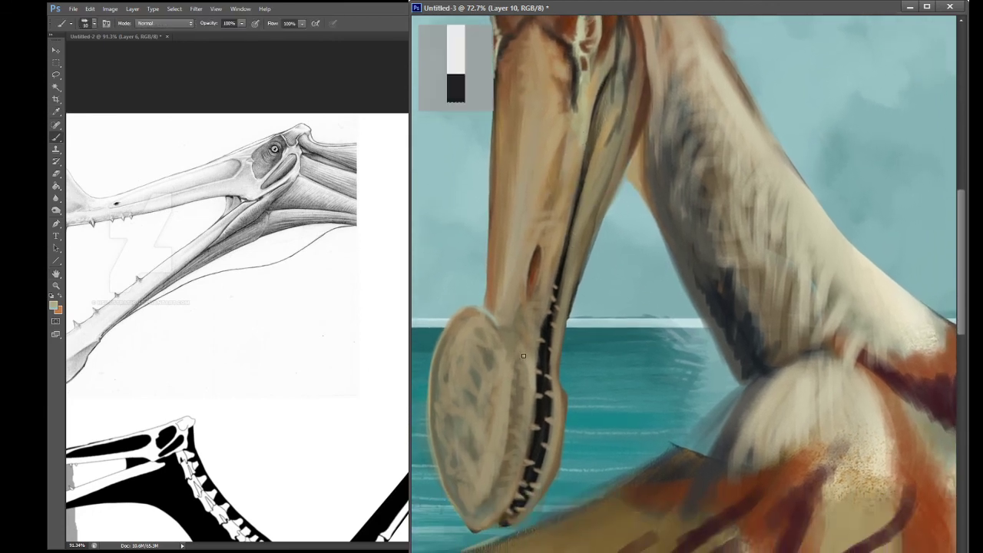
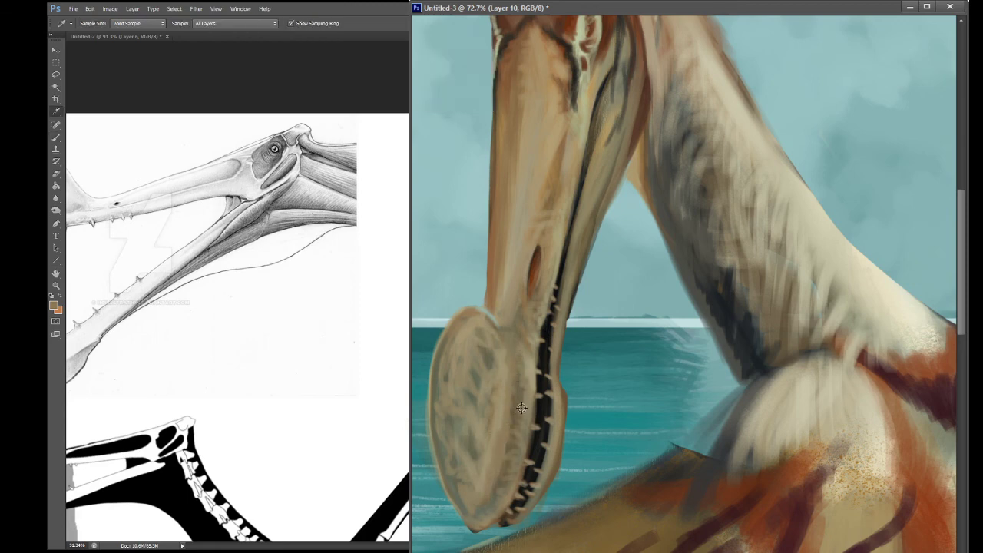
# Step: Sample muted tan and olive tones from the beak and rounded snout crest and blend them where the two meet
pyautogui.keyDown('alt'); pyautogui.click(516, 401); pyautogui.keyUp('alt')
pyautogui.moveTo(516, 401); pyautogui.dragTo(514, 412)
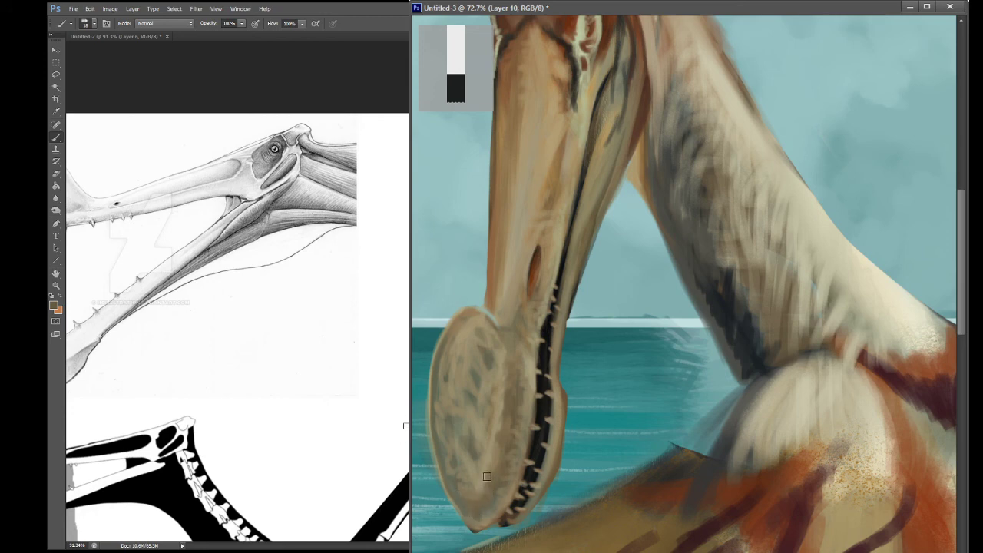
pyautogui.press('i')
pyautogui.click(485, 357)
pyautogui.press('b')
# Step: Sample a dark reddish brown from the rim around the near eye for painting on the head and beak
pyautogui.press('space')
pyautogui.moveTo(717, 222)
pyautogui.mouseDown()
pyautogui.moveTo(756, 379)
pyautogui.moveTo(746, 351)
pyautogui.moveTo(748, 367)
pyautogui.mouseUp()
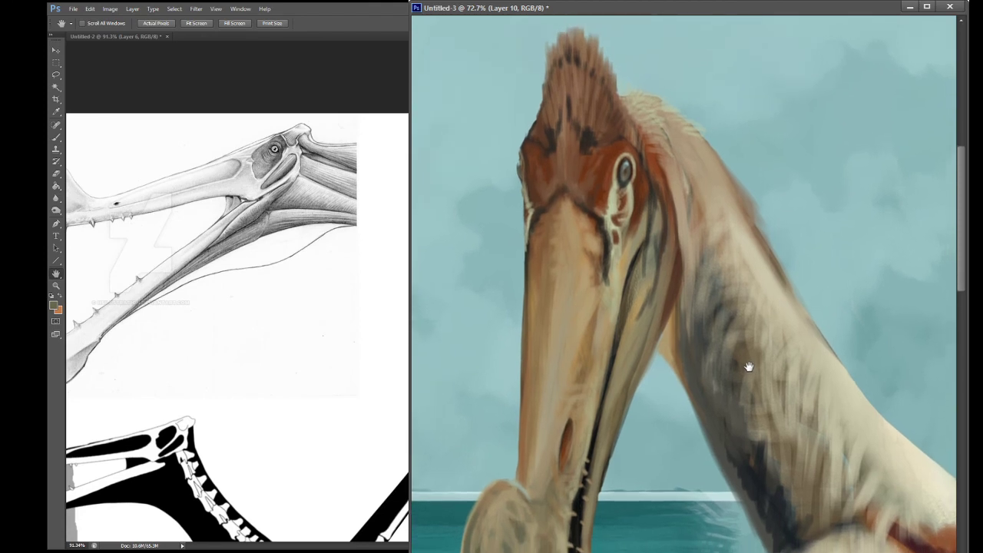
pyautogui.keyDown('alt'); pyautogui.click(622, 150); pyautogui.keyUp('alt')
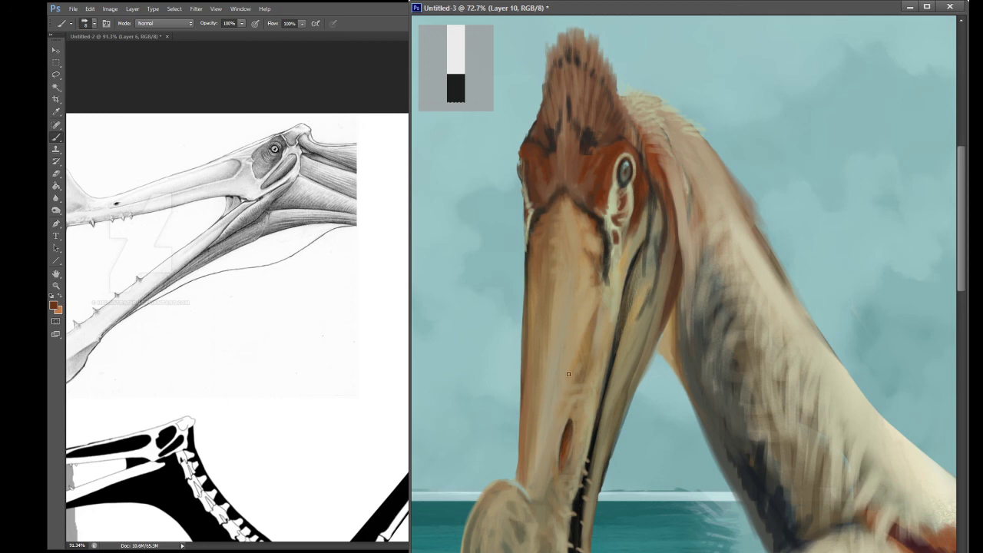
pyautogui.press('i')
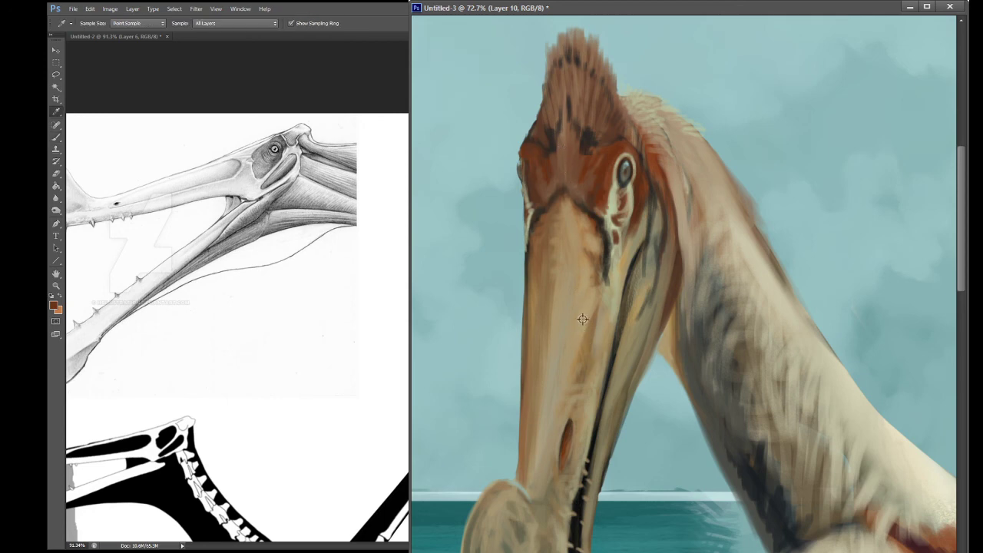
# Step: Save the painting as Tropeognathus.psd
pyautogui.hotkey('ctrl', 'u')
pyautogui.press('h')
pyautogui.moveTo(654, 325)
pyautogui.mouseDown()
pyautogui.moveTo(626, 341)
pyautogui.moveTo(614, 329)
pyautogui.mouseUp()
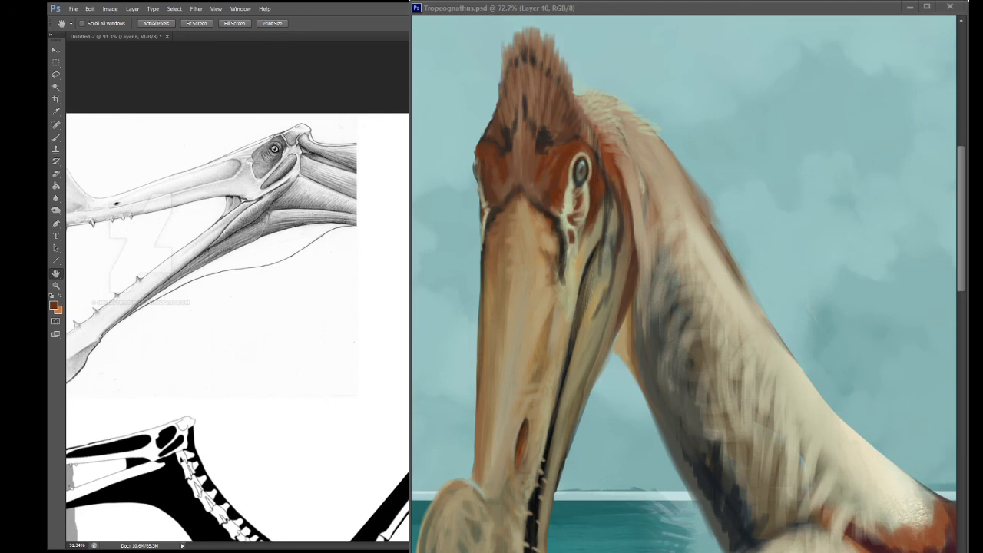
# Step: Examine the whole composition, comparing the detailed head and neck with the body, wings and background
pyautogui.click(645, 373)
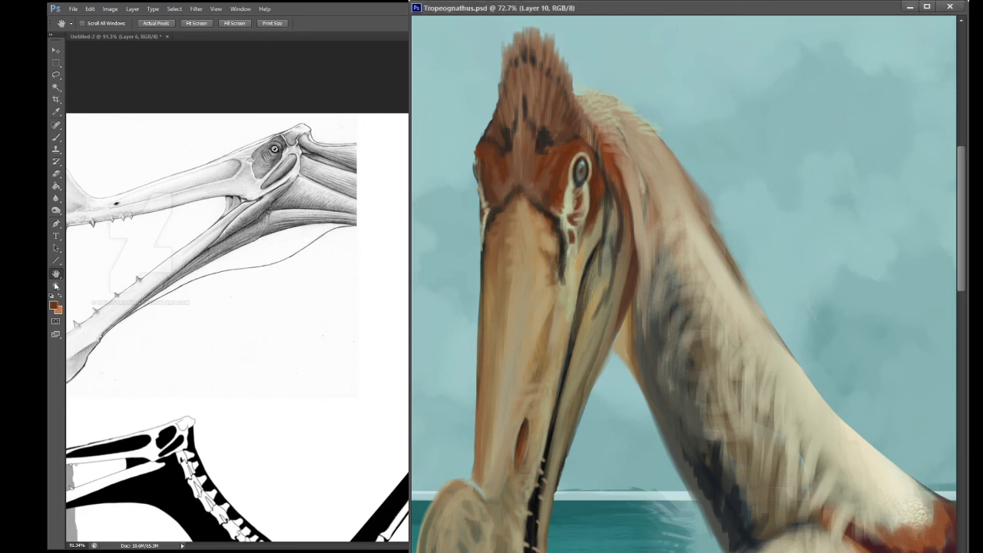
pyautogui.click(55, 285)
pyautogui.moveTo(863, 399); pyautogui.dragTo(806, 389)
pyautogui.click(55, 274)
pyautogui.moveTo(801, 432)
pyautogui.mouseDown()
pyautogui.moveTo(693, 330)
pyautogui.moveTo(689, 302)
pyautogui.mouseUp()
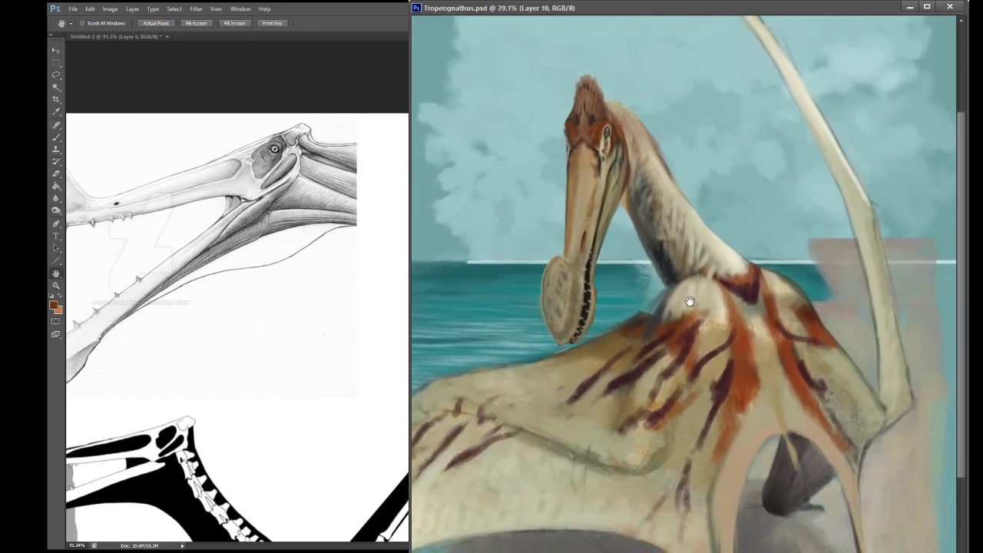
pyautogui.click(55, 285)
pyautogui.moveTo(766, 320)
pyautogui.mouseDown()
pyautogui.moveTo(738, 319)
pyautogui.moveTo(750, 319)
pyautogui.moveTo(740, 317)
pyautogui.moveTo(742, 302)
pyautogui.moveTo(747, 311)
pyautogui.mouseUp()
pyautogui.press('h')
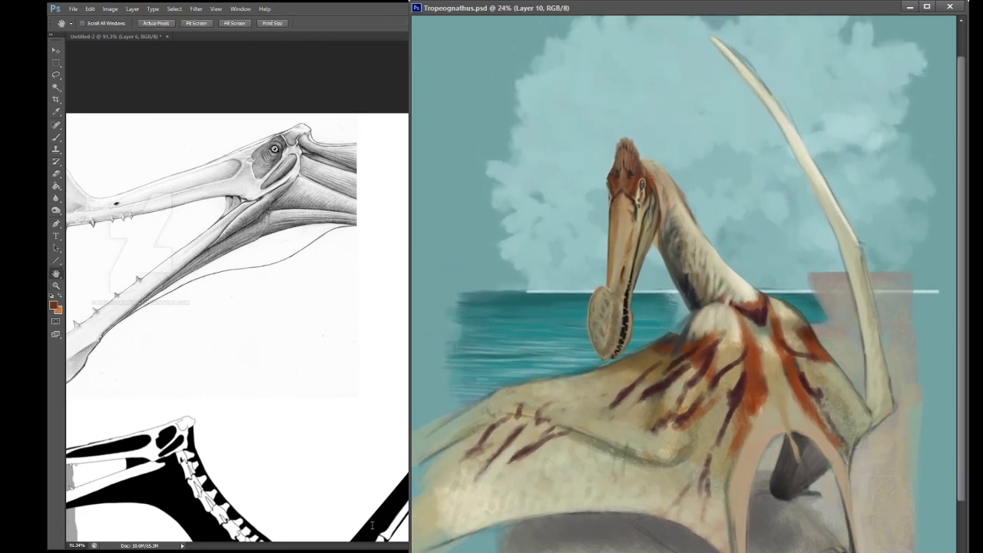